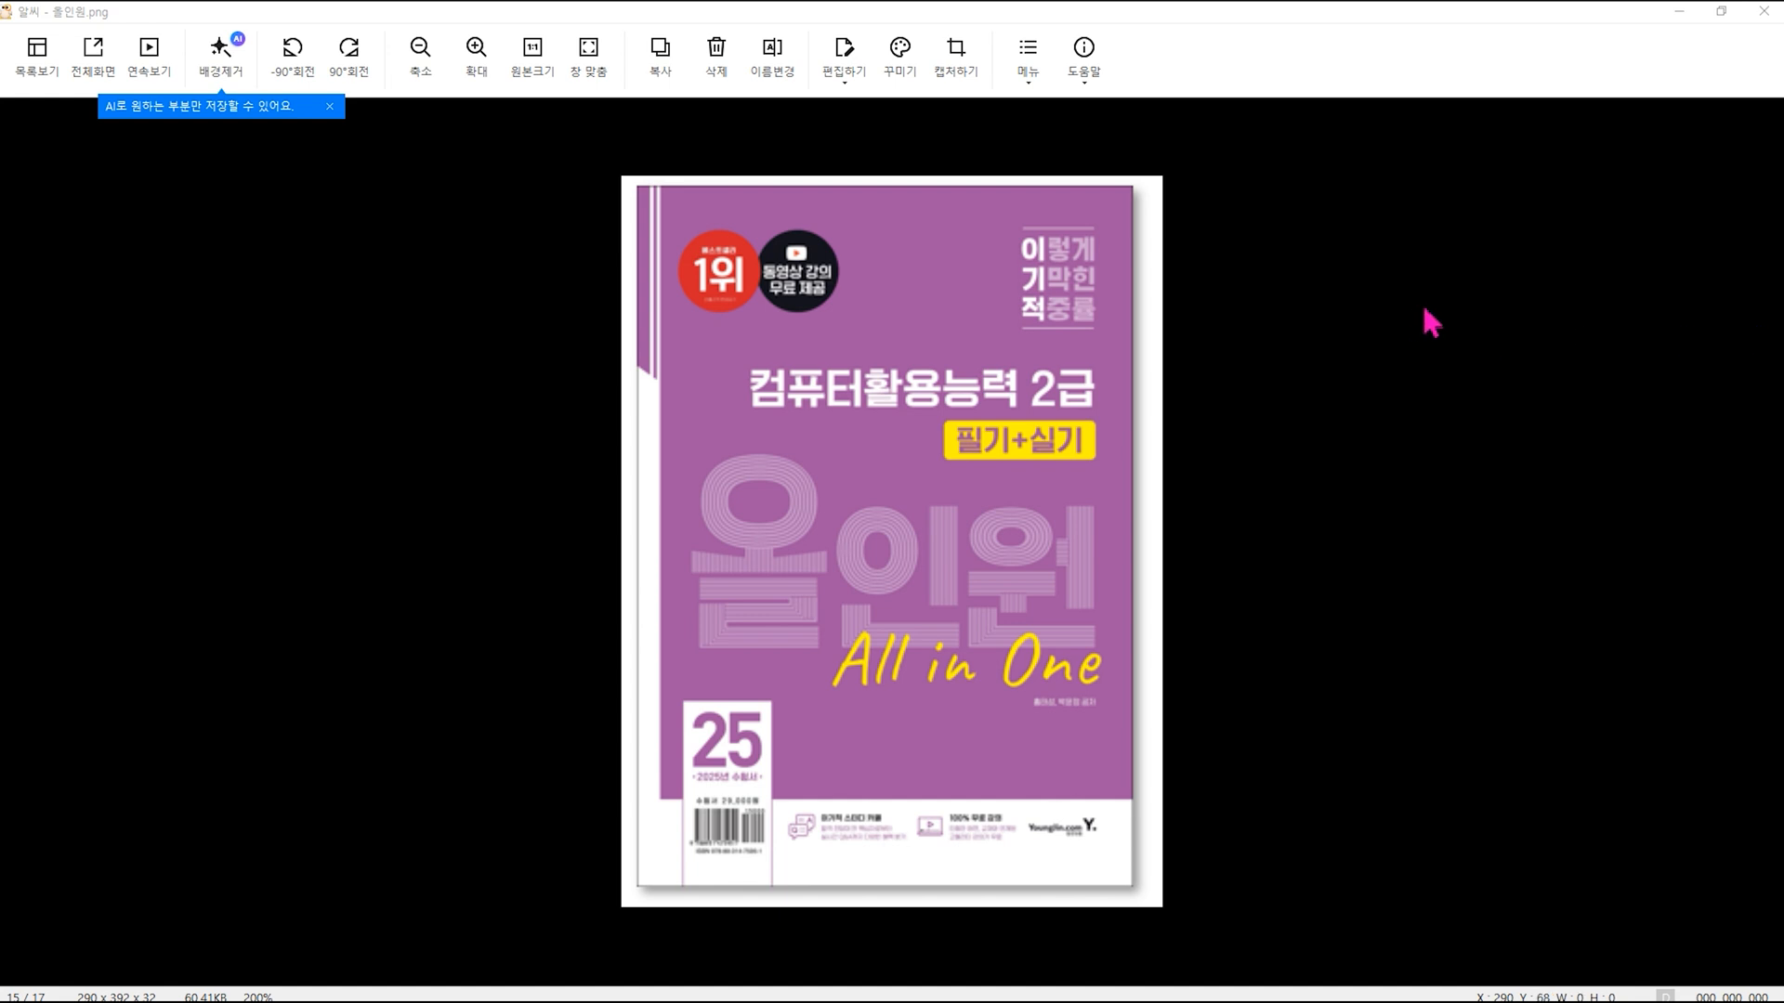
Step: Switch to Excel and paste the copied course table into the 기본작업-1 sheet starting at cell A3
{"action": "left_click", "coordinate": [1679, 12]}
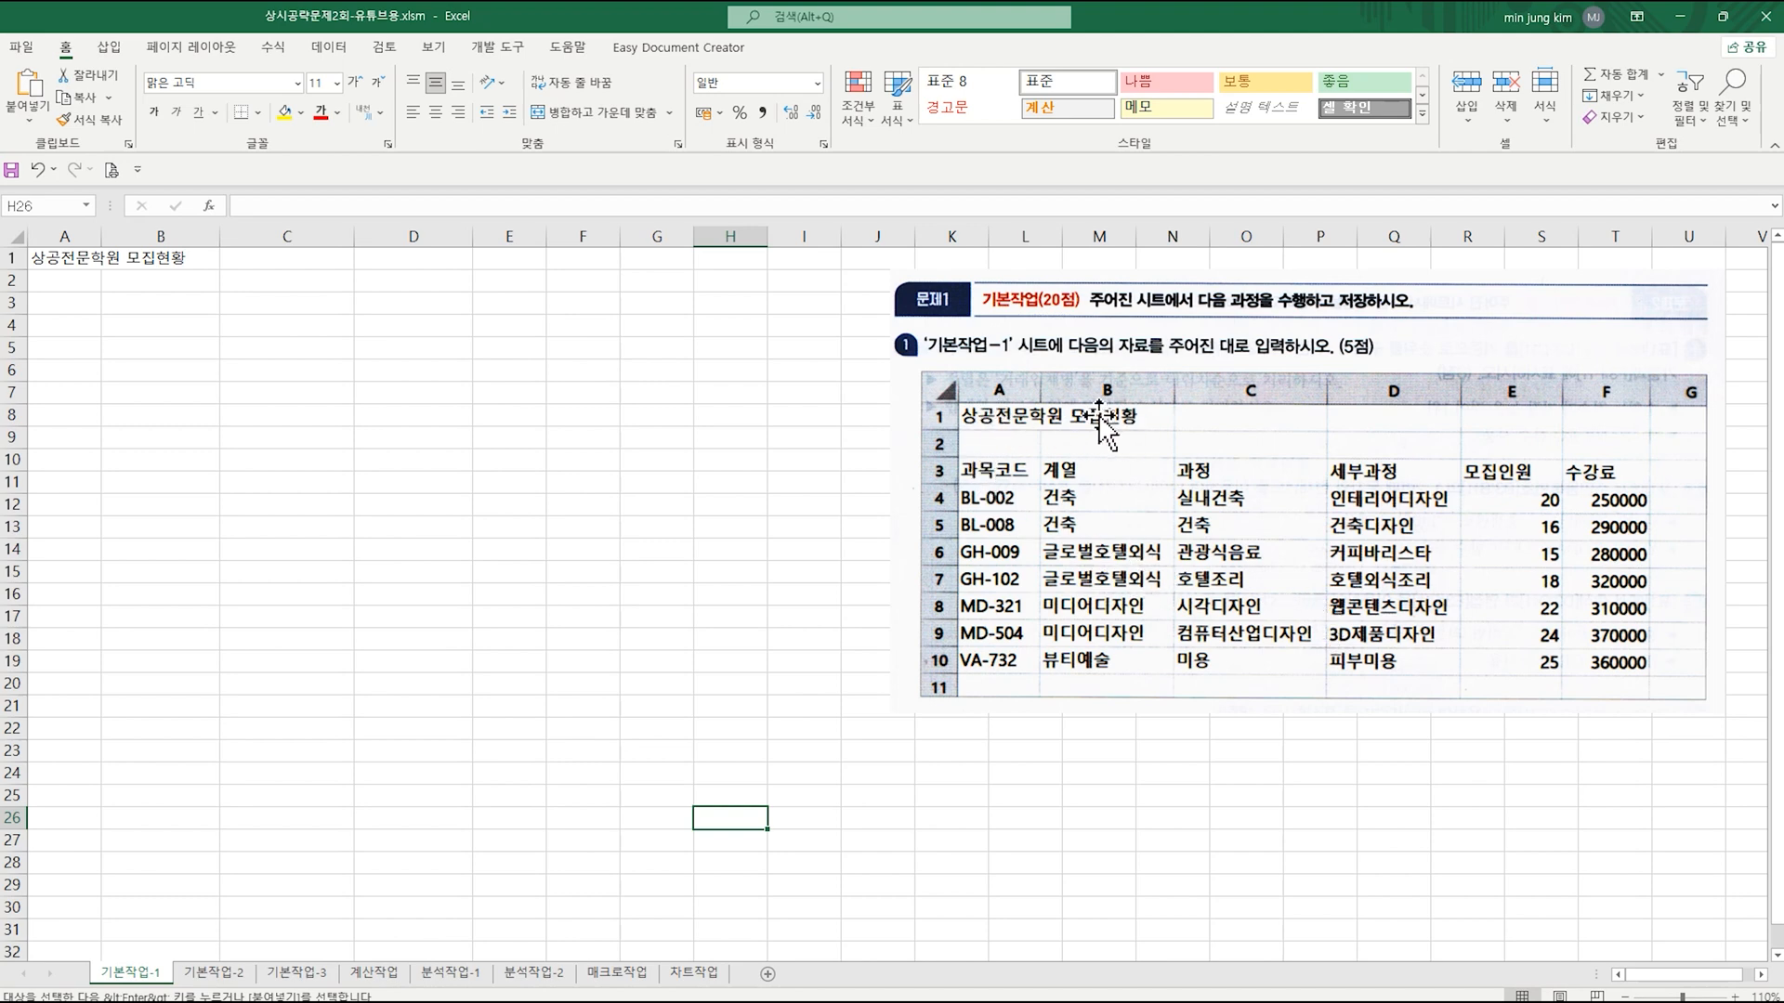
{"action": "left_click", "coordinate": [61, 305]}
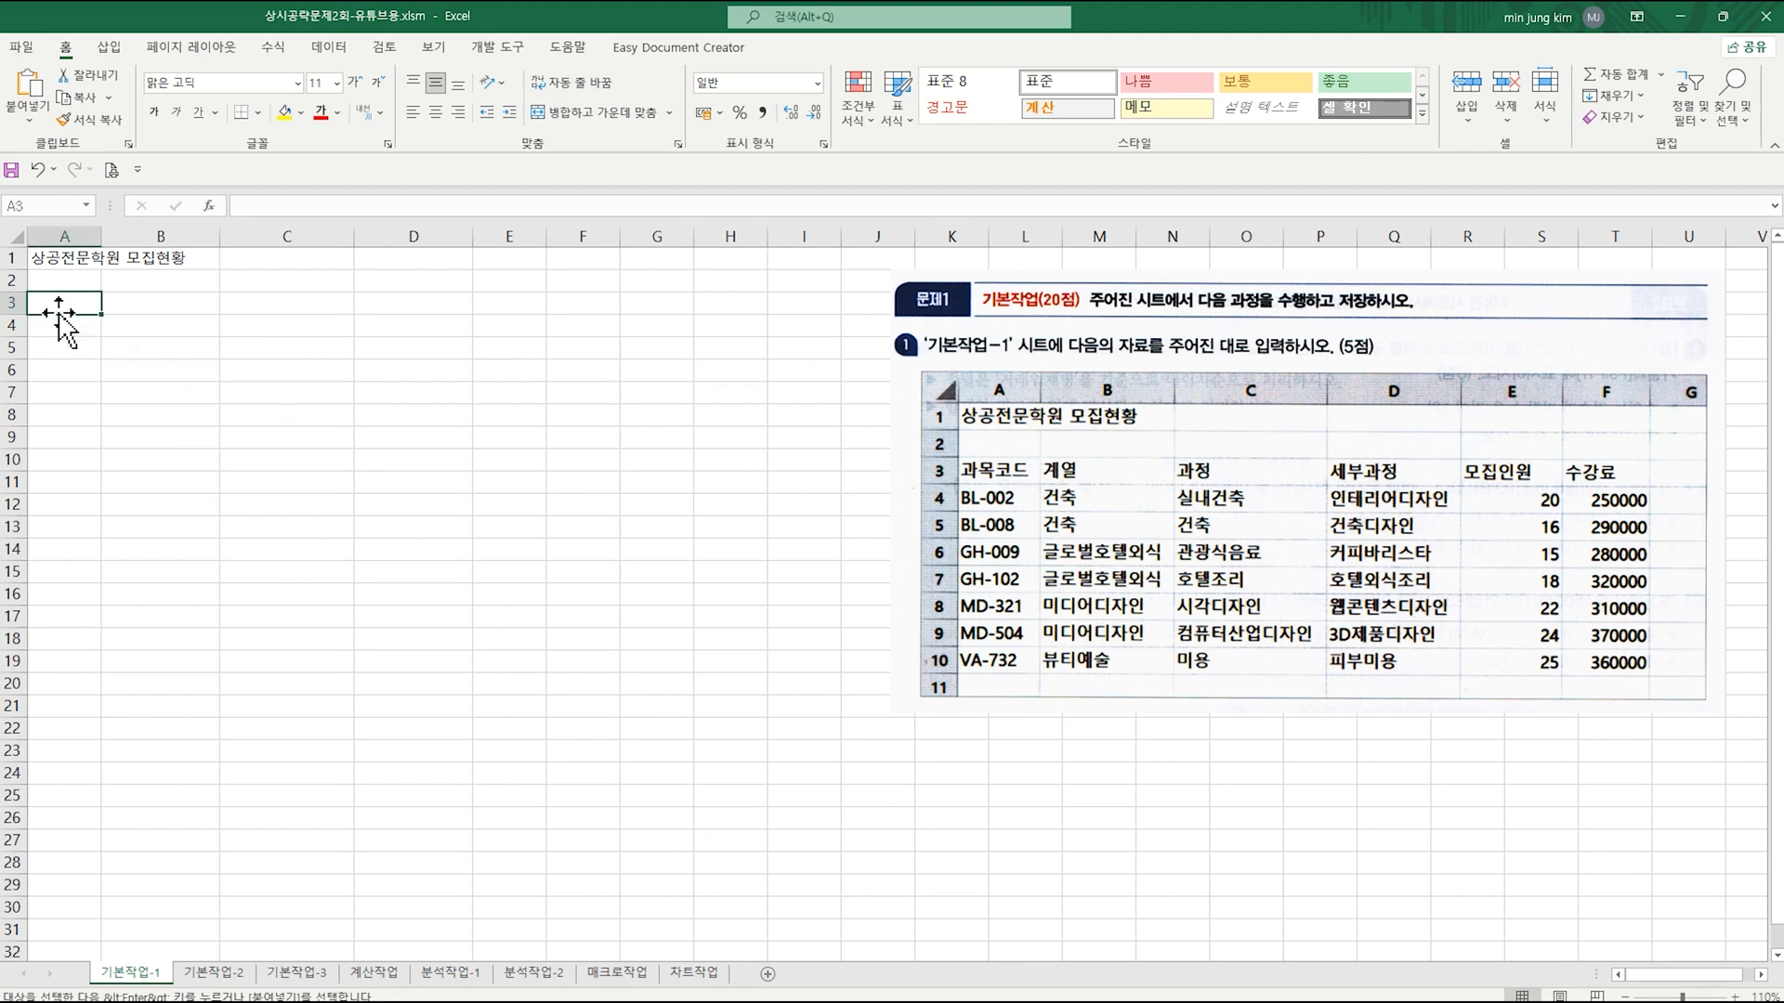
{"action": "type", "text": "과목코드\t계열\t과정\t세부과정\t모집인원\t수강료 BL-002\t건축\t실내건축\t인테리어디자인\t20\t250000 BL-008\t건축\t건축\t건축디자인\t16\t290000 GH-009\t글로벌호텔외식\t관광식음료\t커피바리스타\t15\t280000 GH-102\t글로벌호텔외식\t호텔조리\t호텔외식조리\t18\t320000 MD-321\t미디어디자인\t시각디자인\t웹콘텐츠디자인\t22\t310000 MD-504\t미디어디자인\t컴퓨터산업디자인\t3D제품디자인\t24\t370000 VA-732\t뷰티예술\t미용\t피부미용\t25\t360000"}
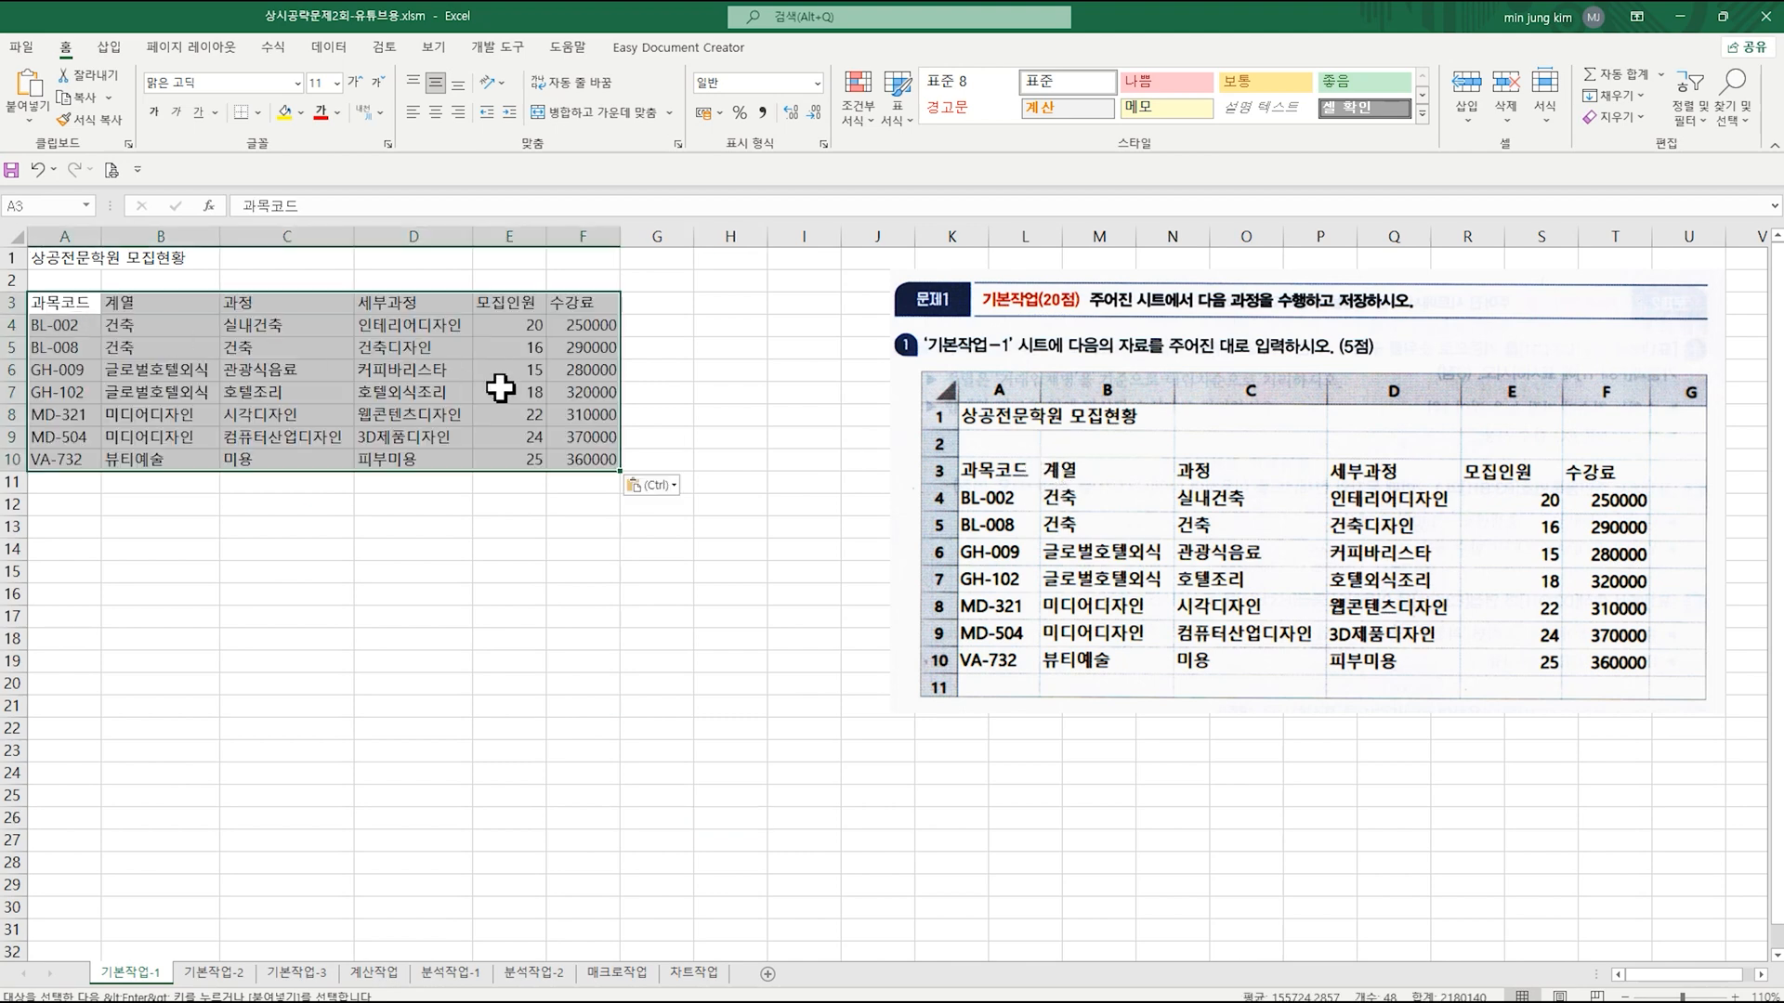
{"action": "left_click", "coordinate": [493, 505]}
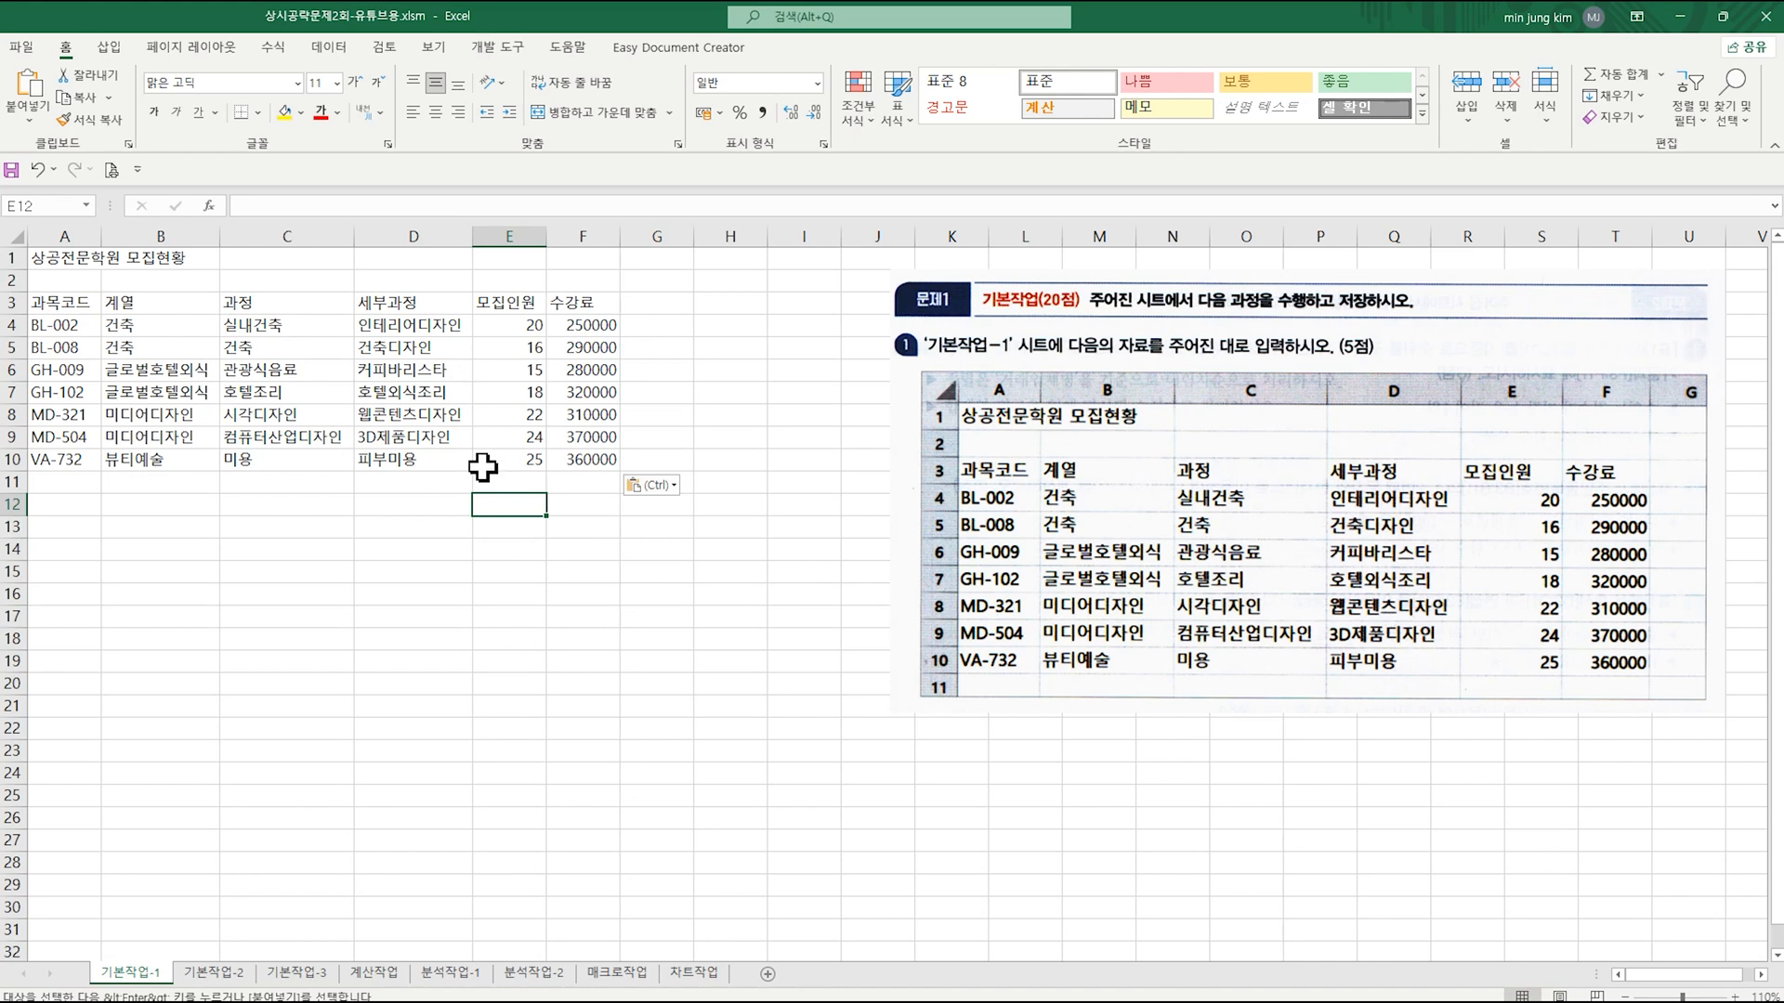
Step: On the 기본작업-2 sheet, set the horizontal alignment of A1:I1 to 선택 영역의 가운데로 in the cell formatting
{"action": "left_click", "coordinate": [233, 976]}
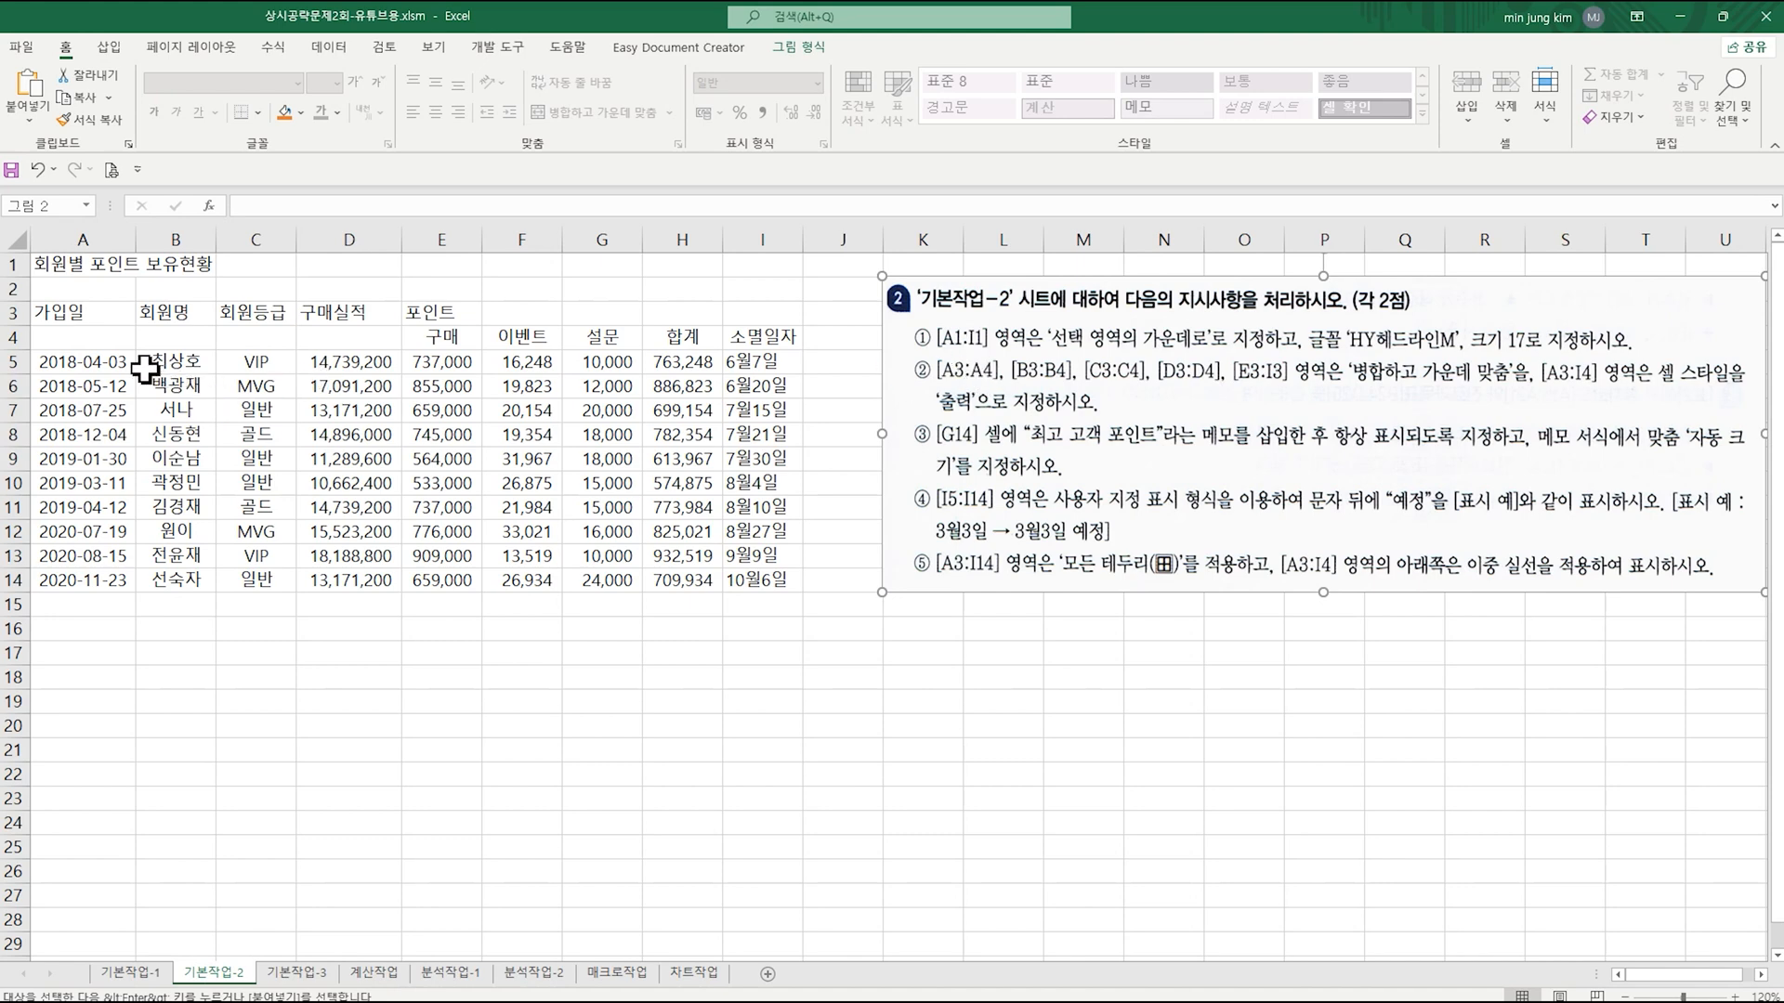
{"action": "left_click", "coordinate": [78, 265]}
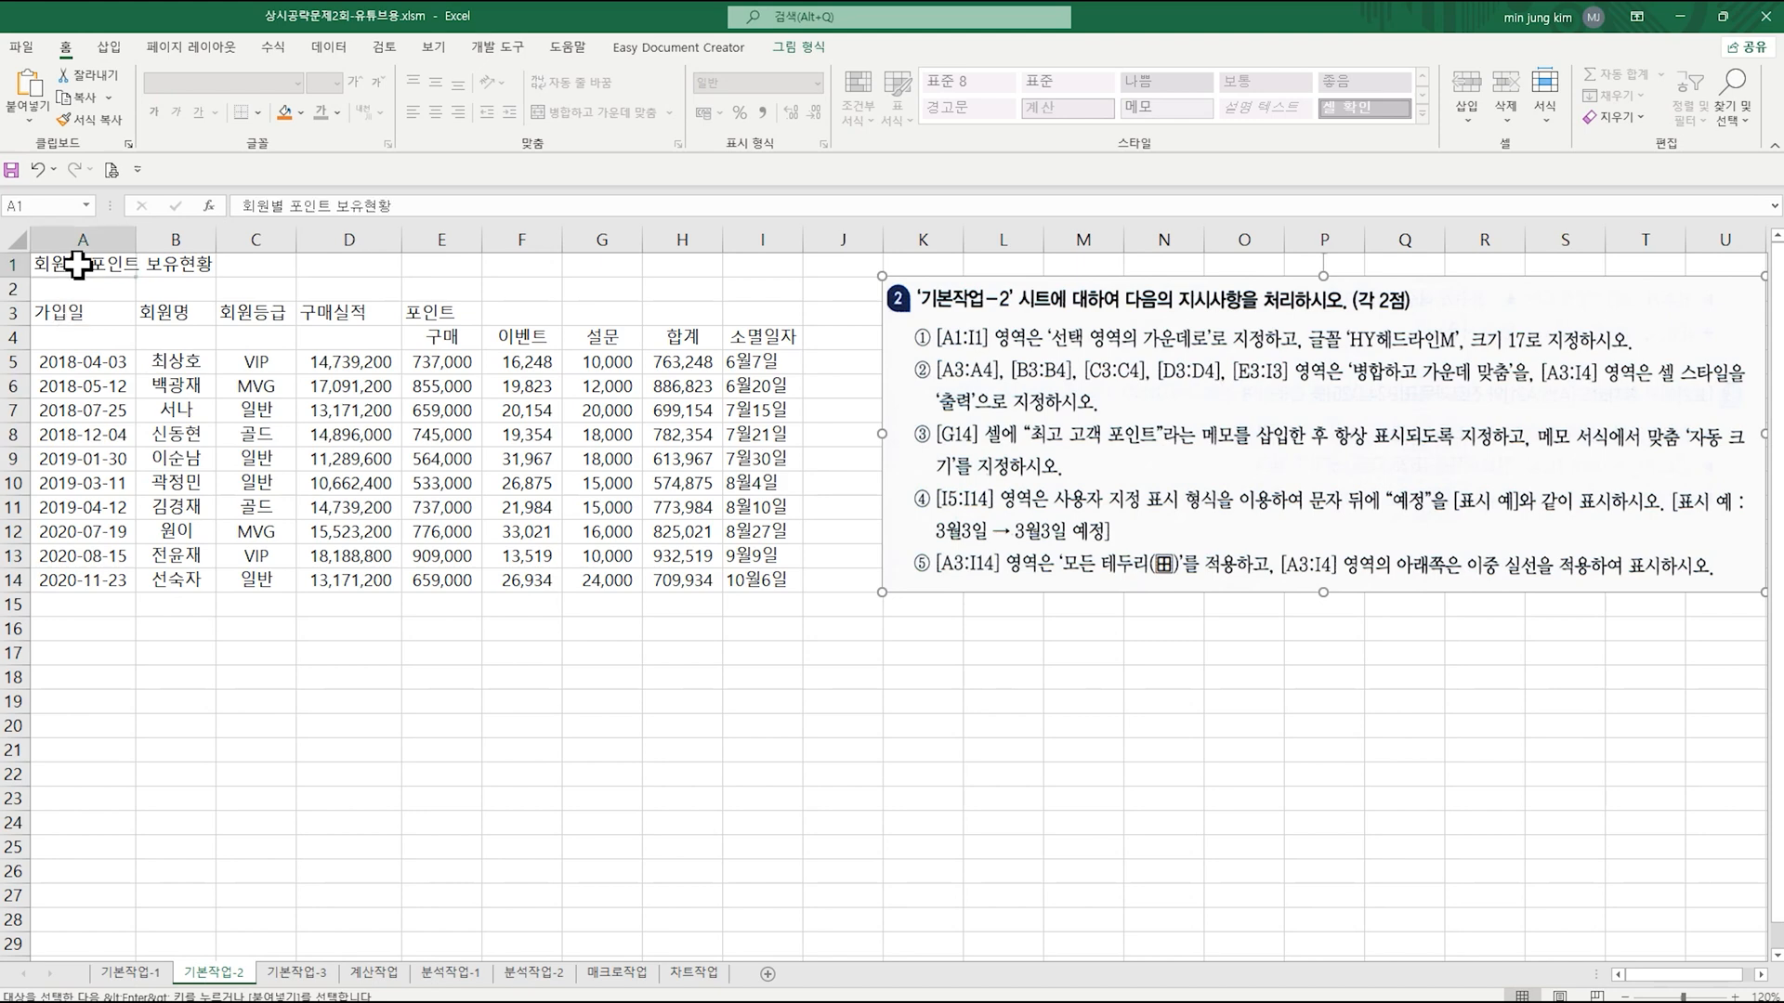
{"action": "left_click_drag", "start_coordinate": [78, 265], "coordinate": [787, 270]}
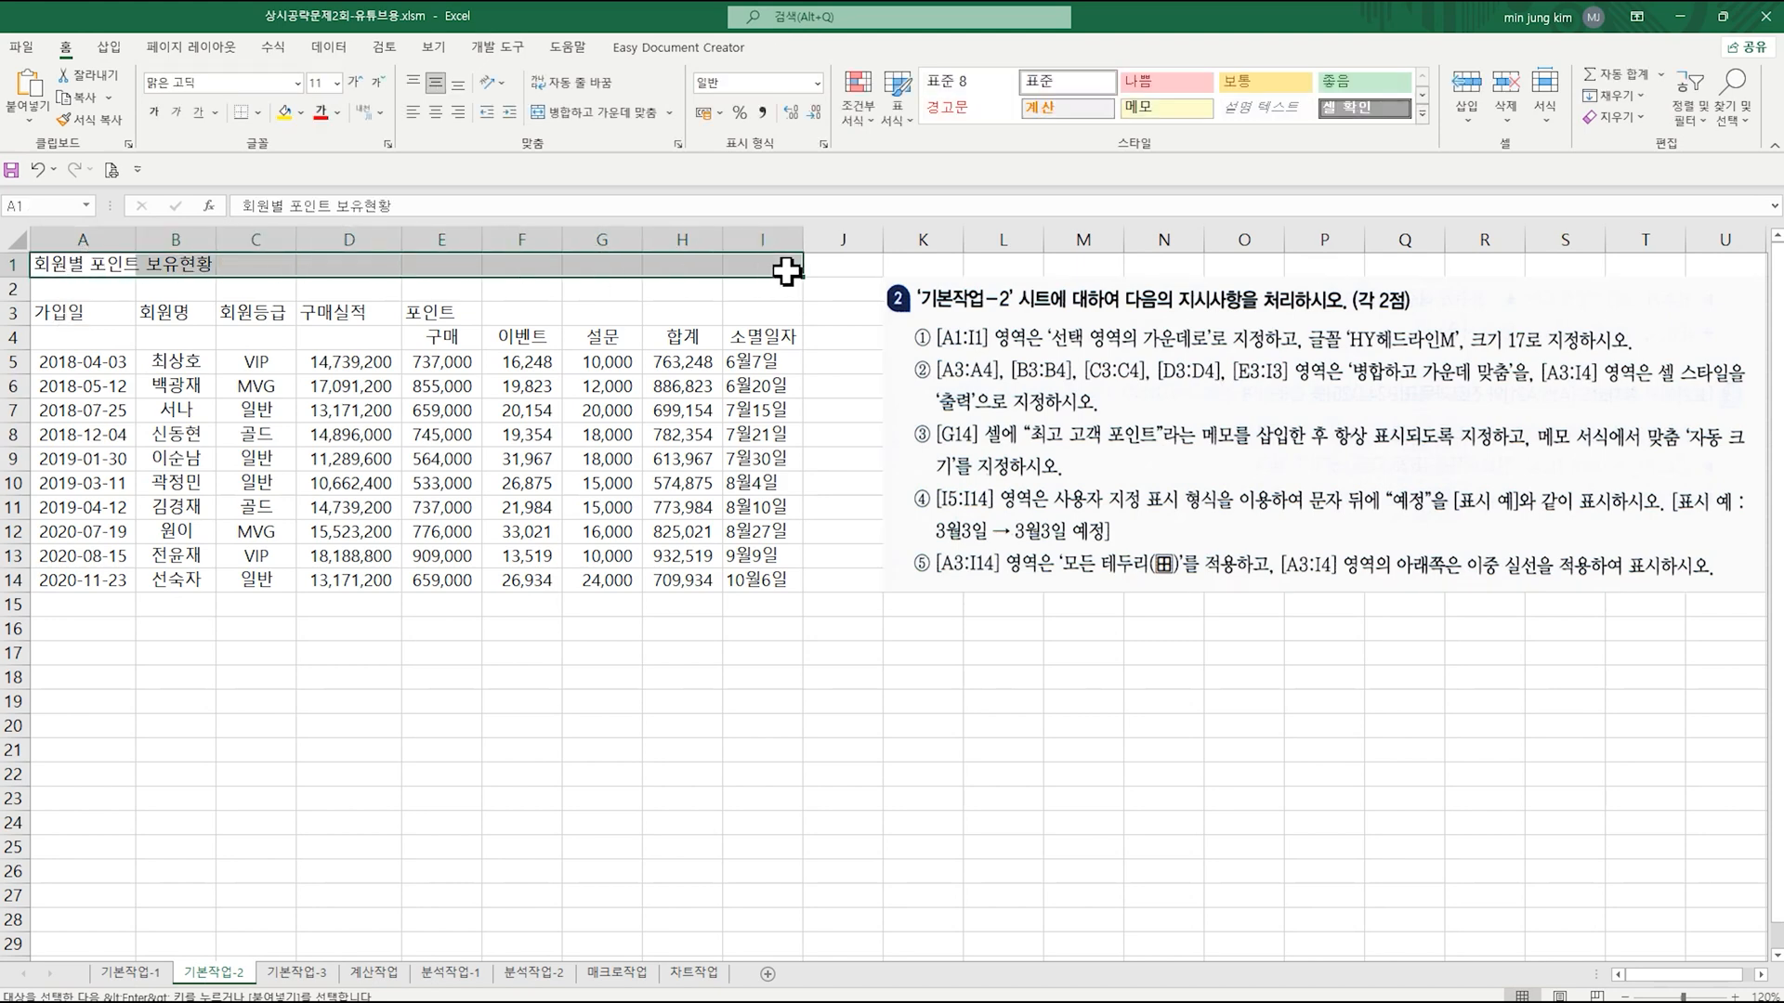
{"action": "right_click", "coordinate": [367, 268]}
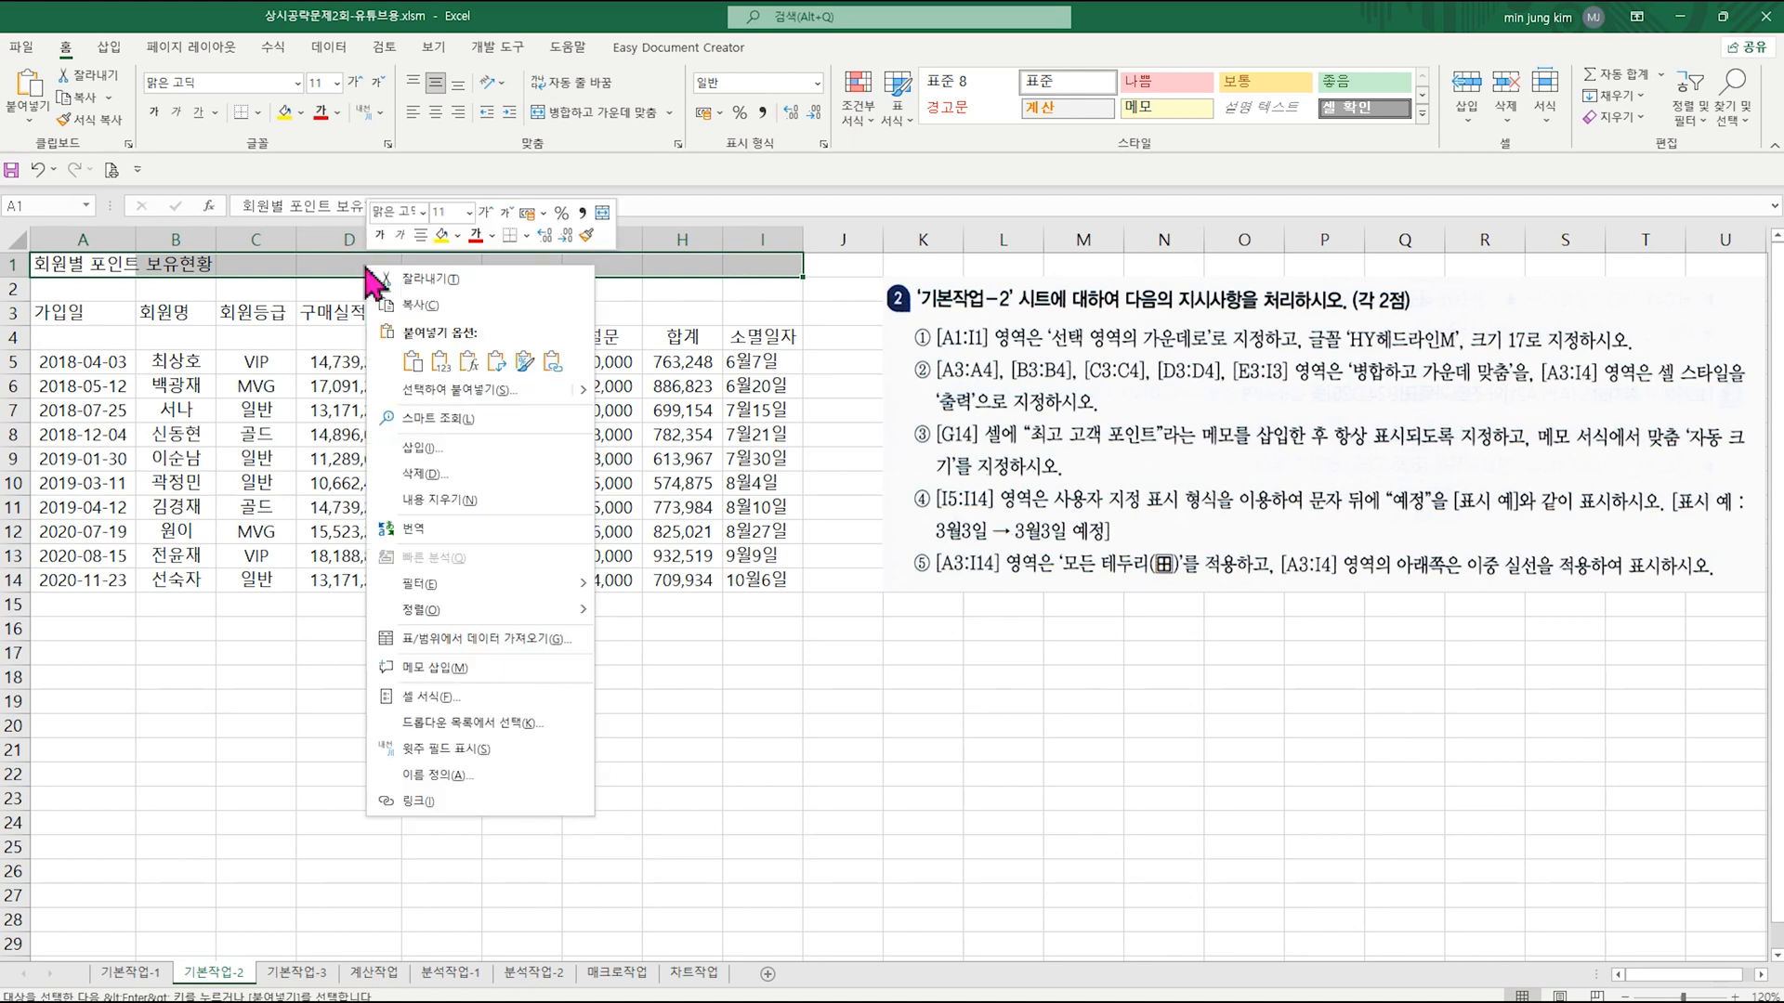
{"action": "left_click", "coordinate": [493, 698]}
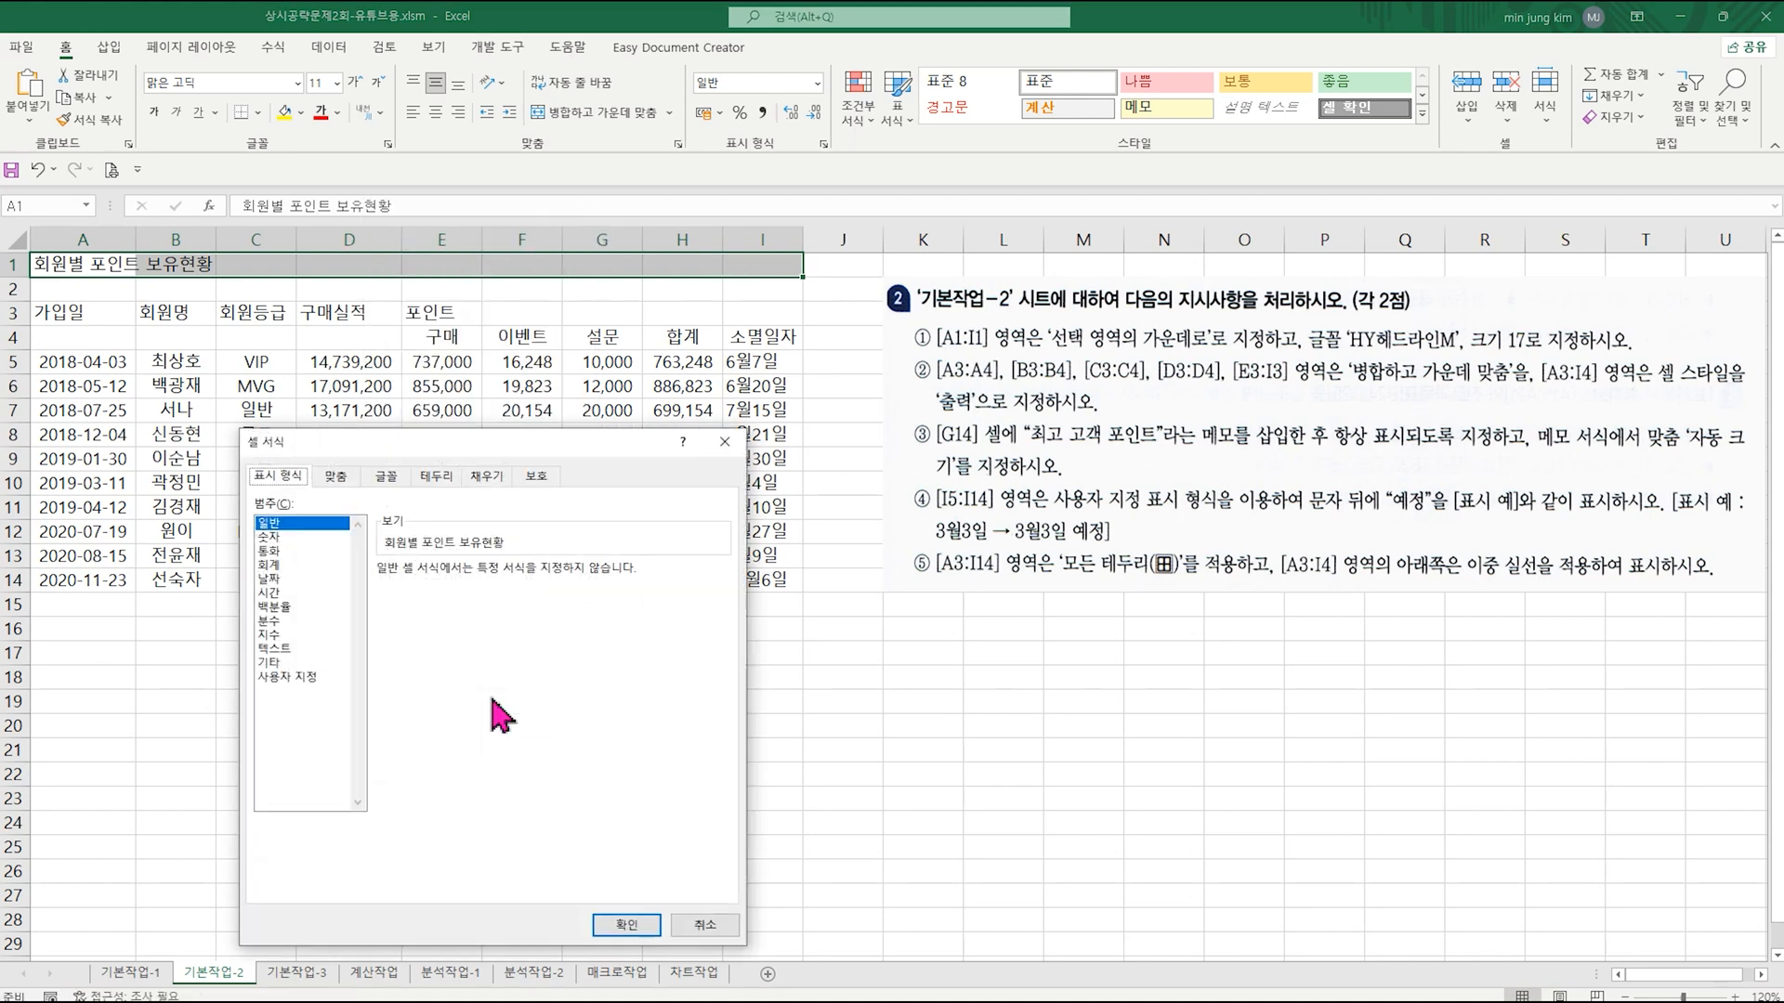
{"action": "left_click", "coordinate": [337, 479]}
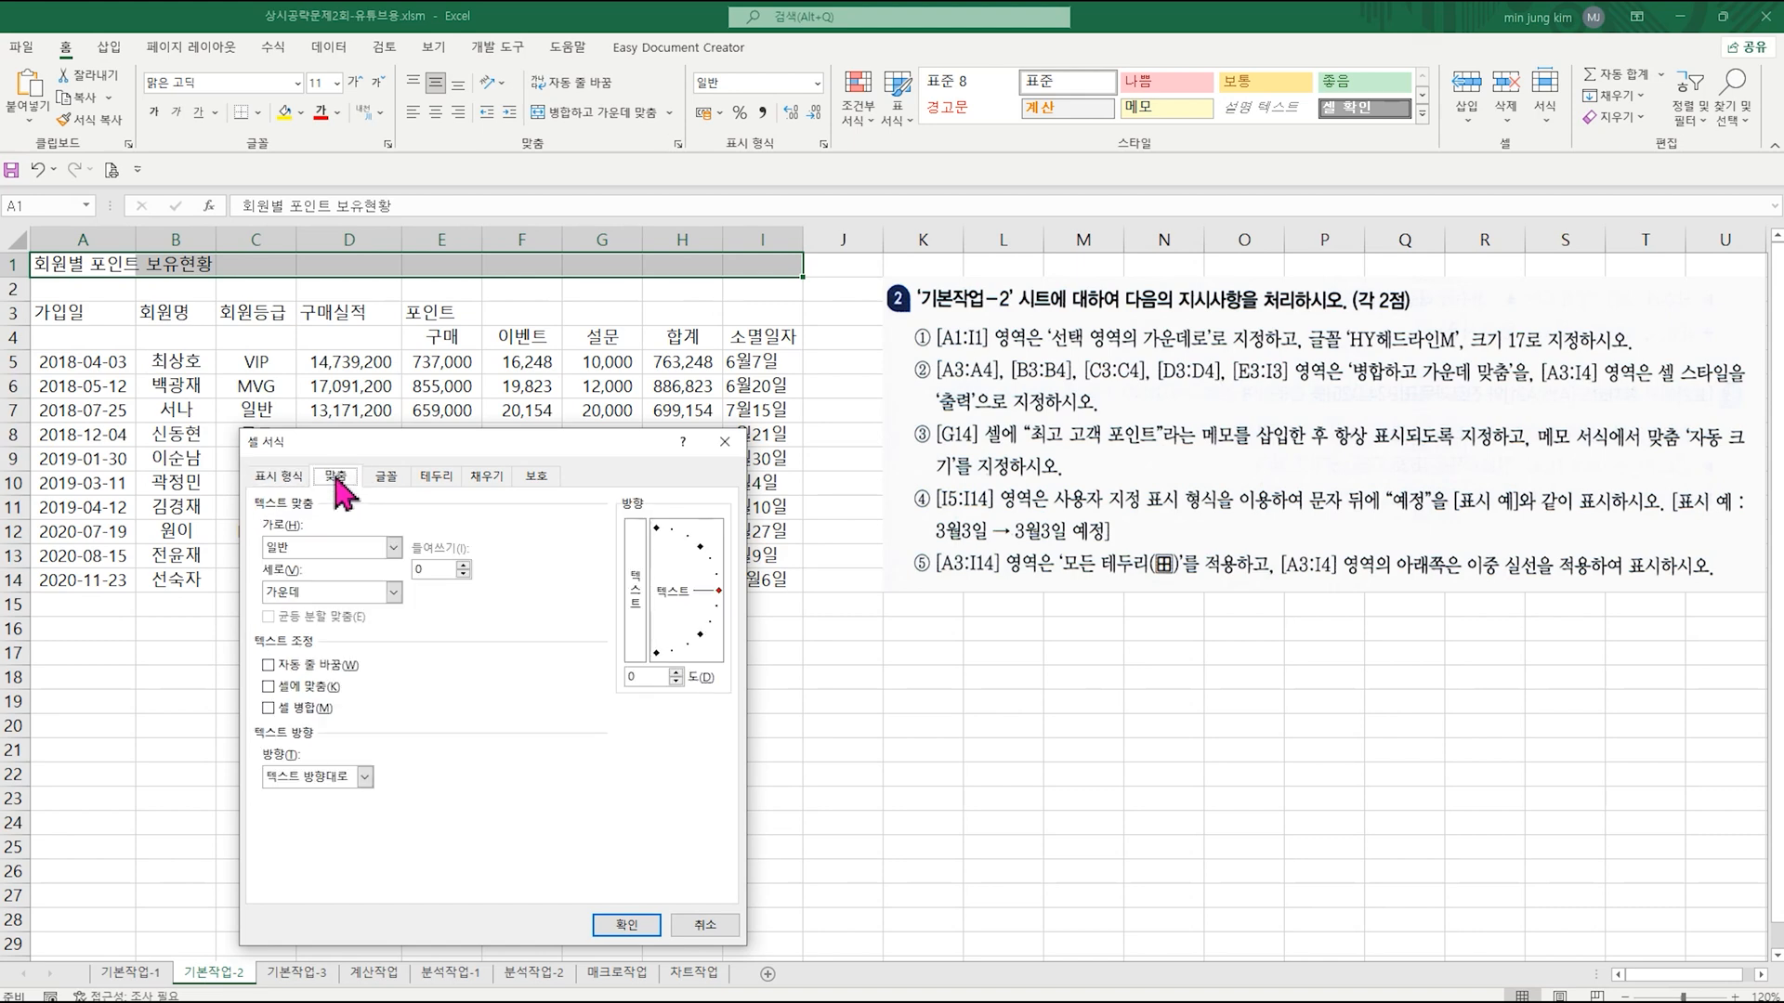
{"action": "left_click", "coordinate": [354, 546]}
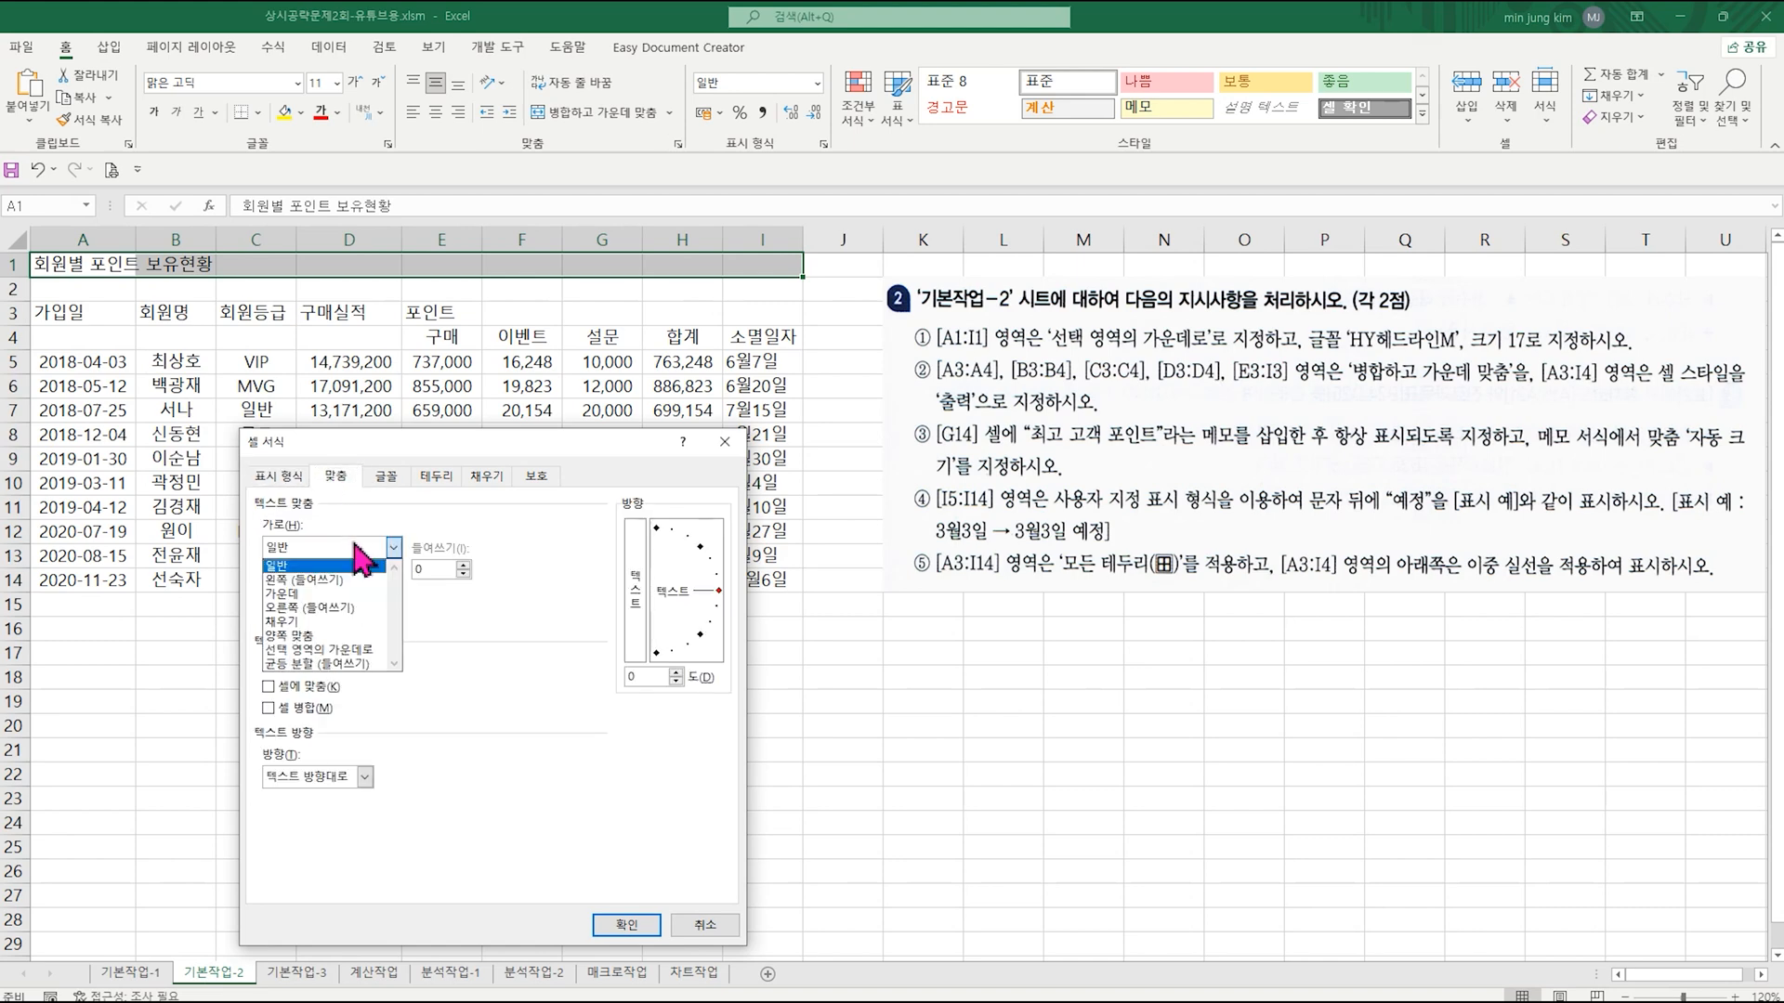
{"action": "left_click", "coordinate": [368, 651]}
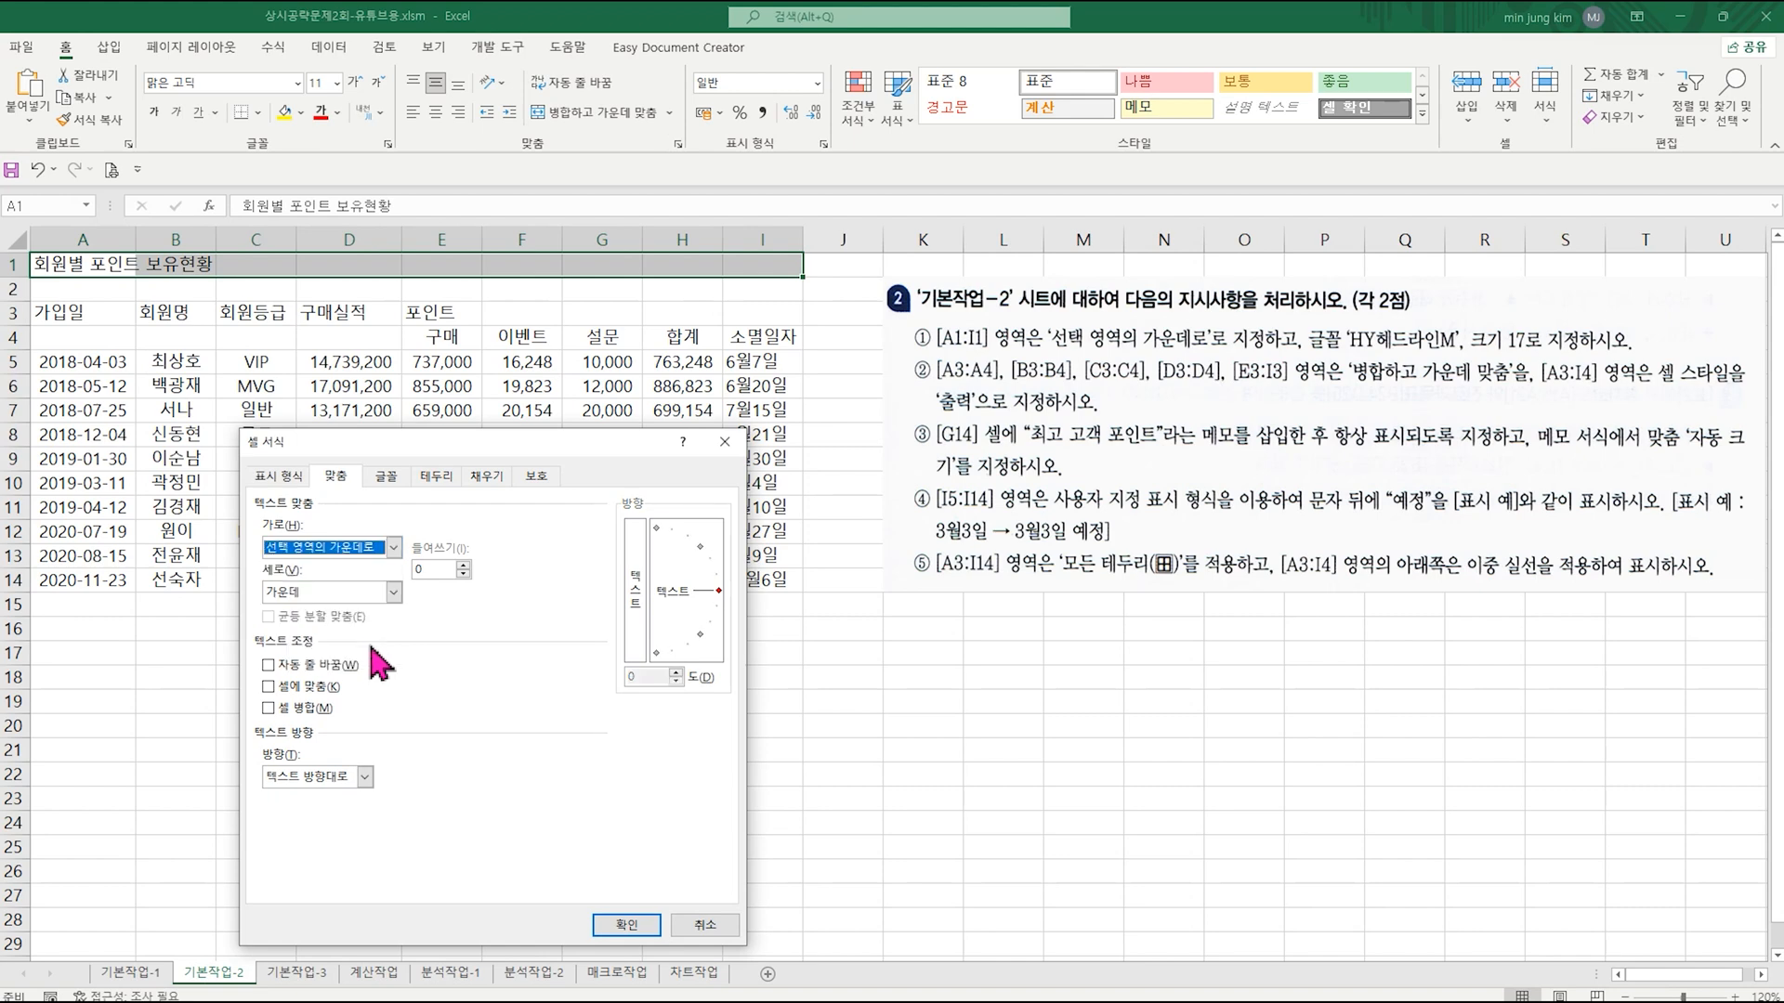
Step: Set the font of A1:I1 to HY헤드라인M at size 17 and apply the cell formatting
{"action": "left_click", "coordinate": [391, 492]}
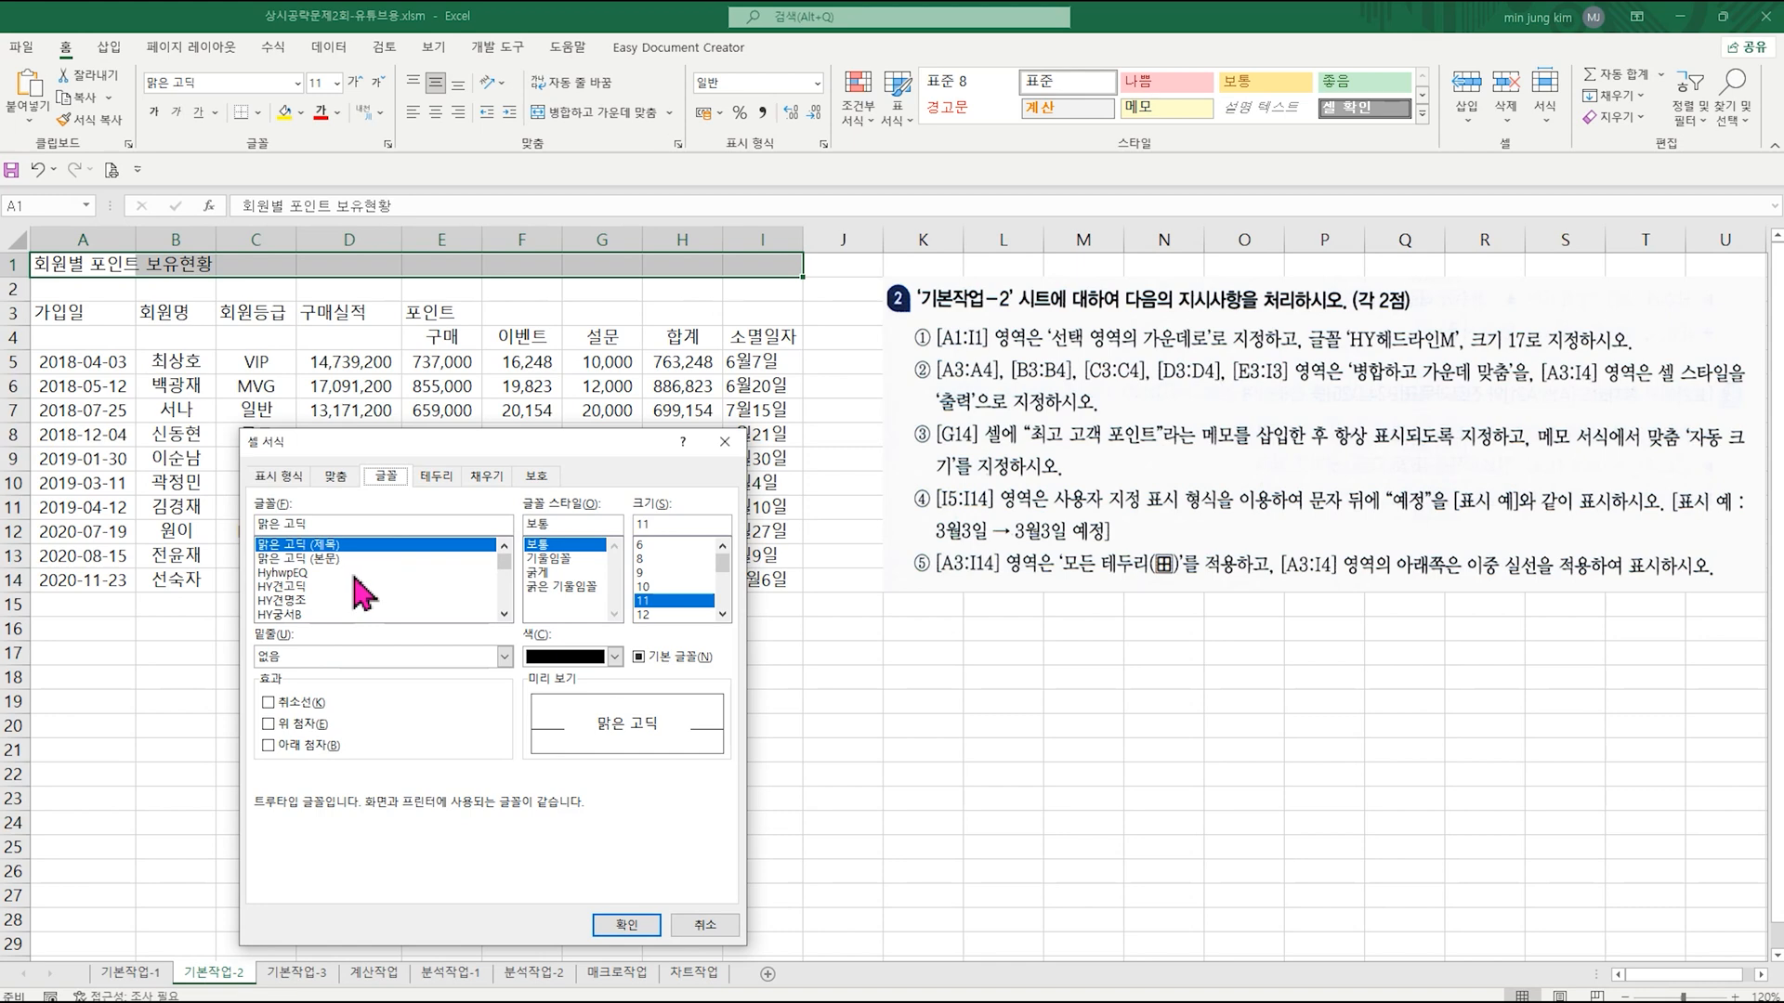
{"action": "scroll", "coordinate": [362, 590], "scroll_direction": "down", "scroll_amount": 3}
{"action": "left_click", "coordinate": [322, 601]}
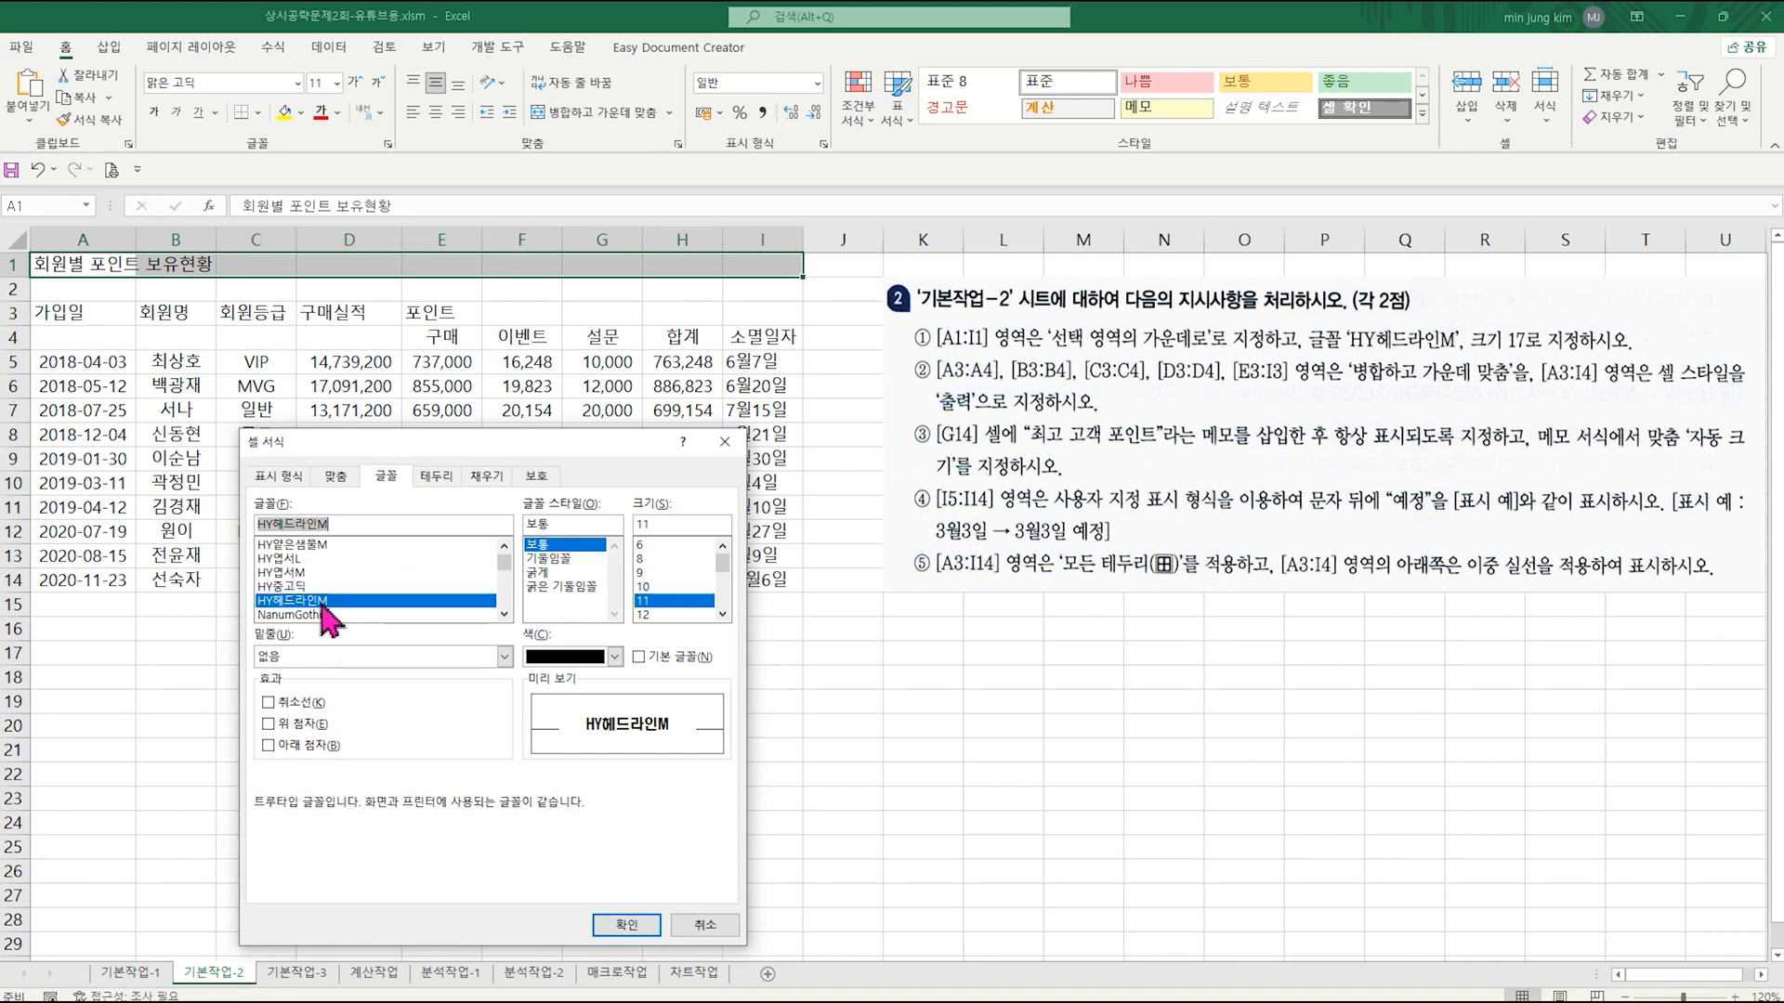
{"action": "left_click_drag", "start_coordinate": [722, 561], "coordinate": [711, 582]}
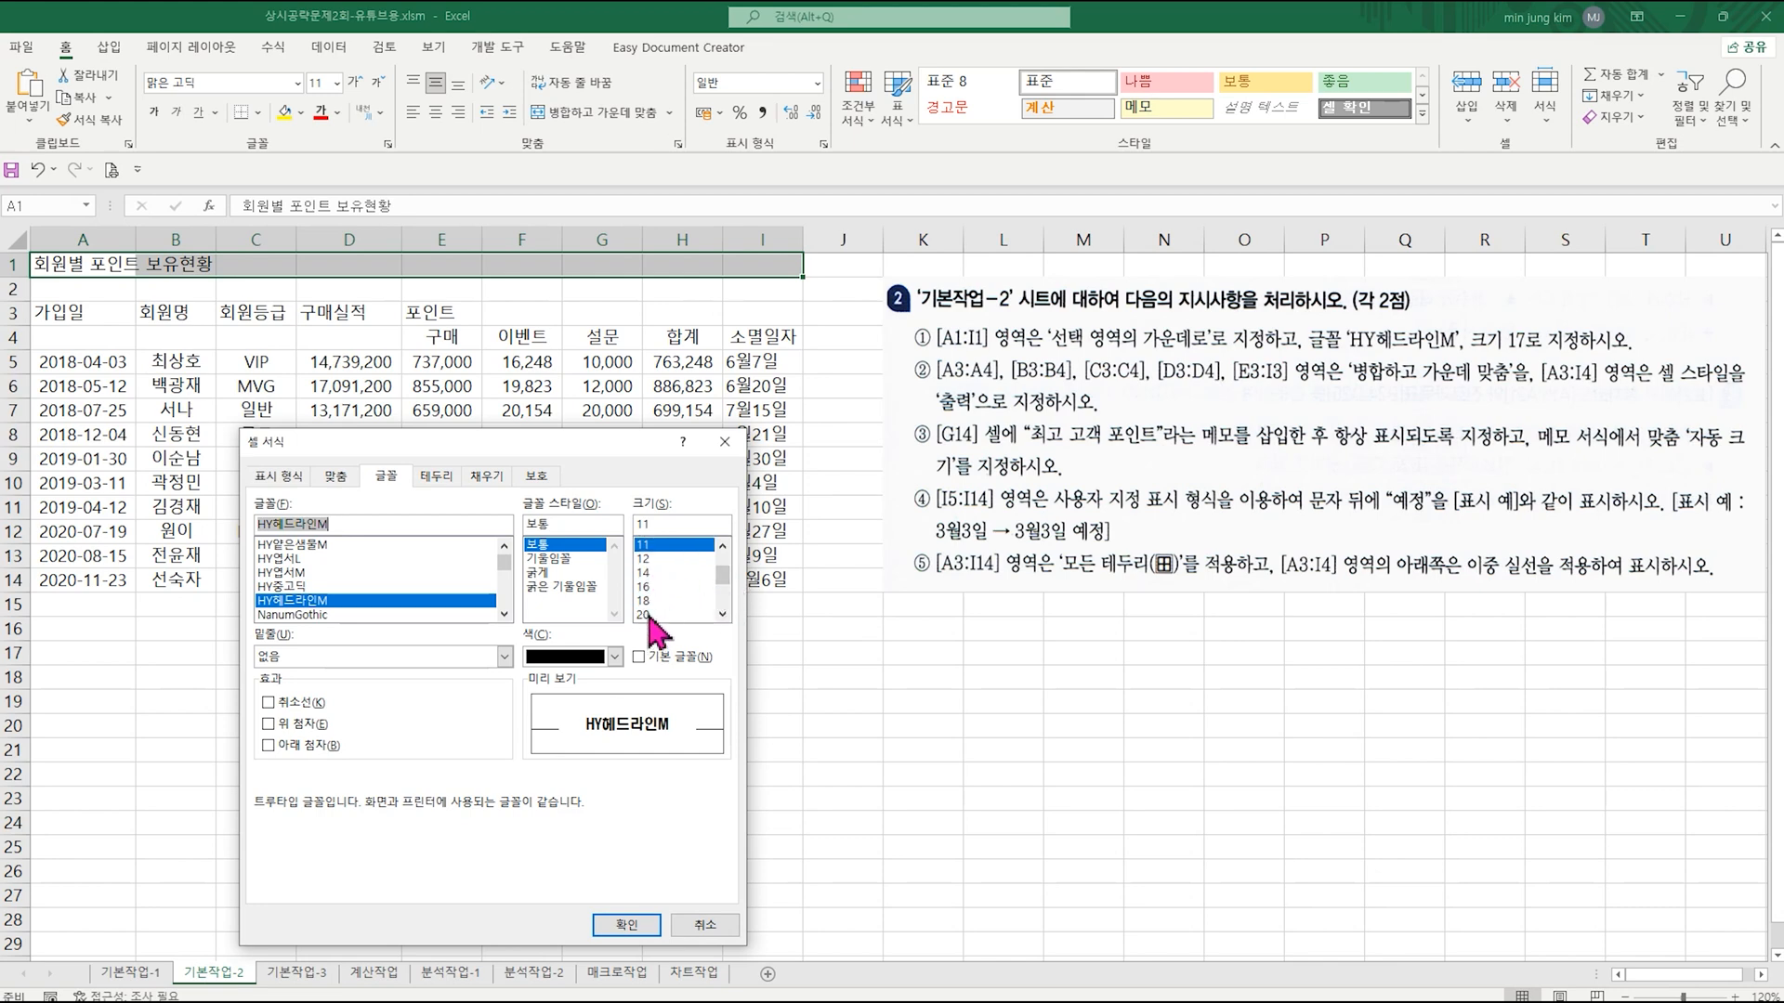
{"action": "left_click", "coordinate": [665, 523]}
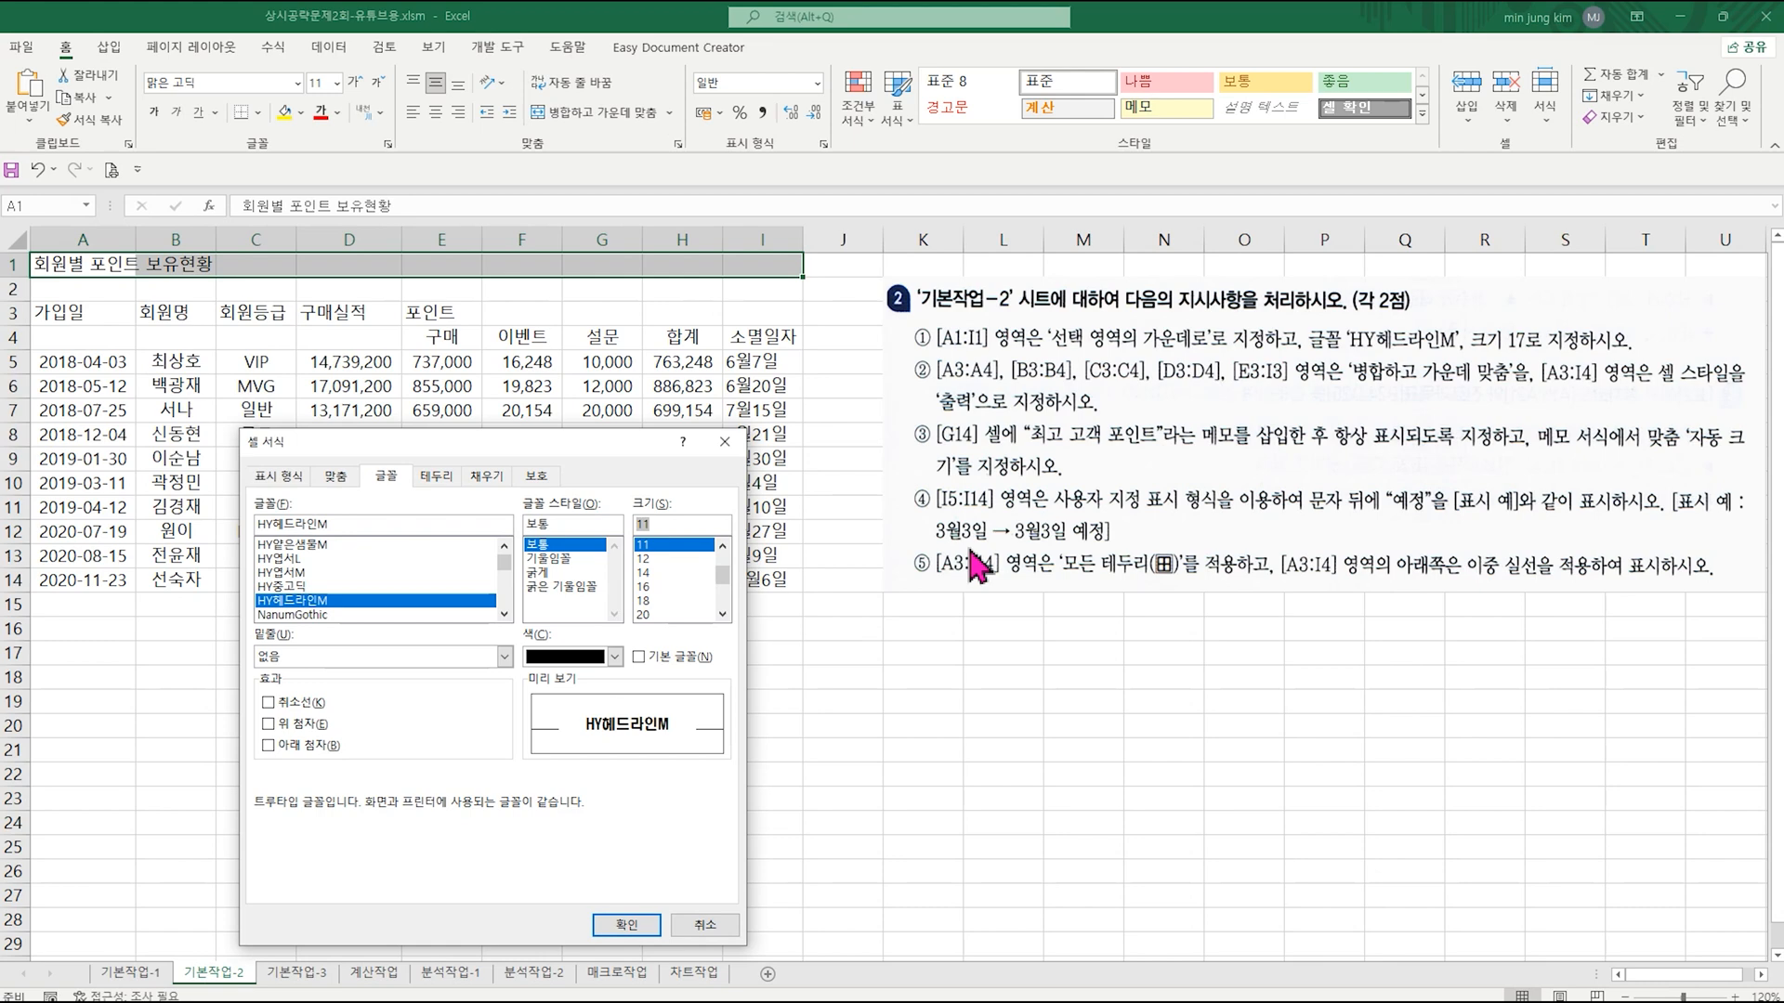
{"action": "type", "text": "17"}
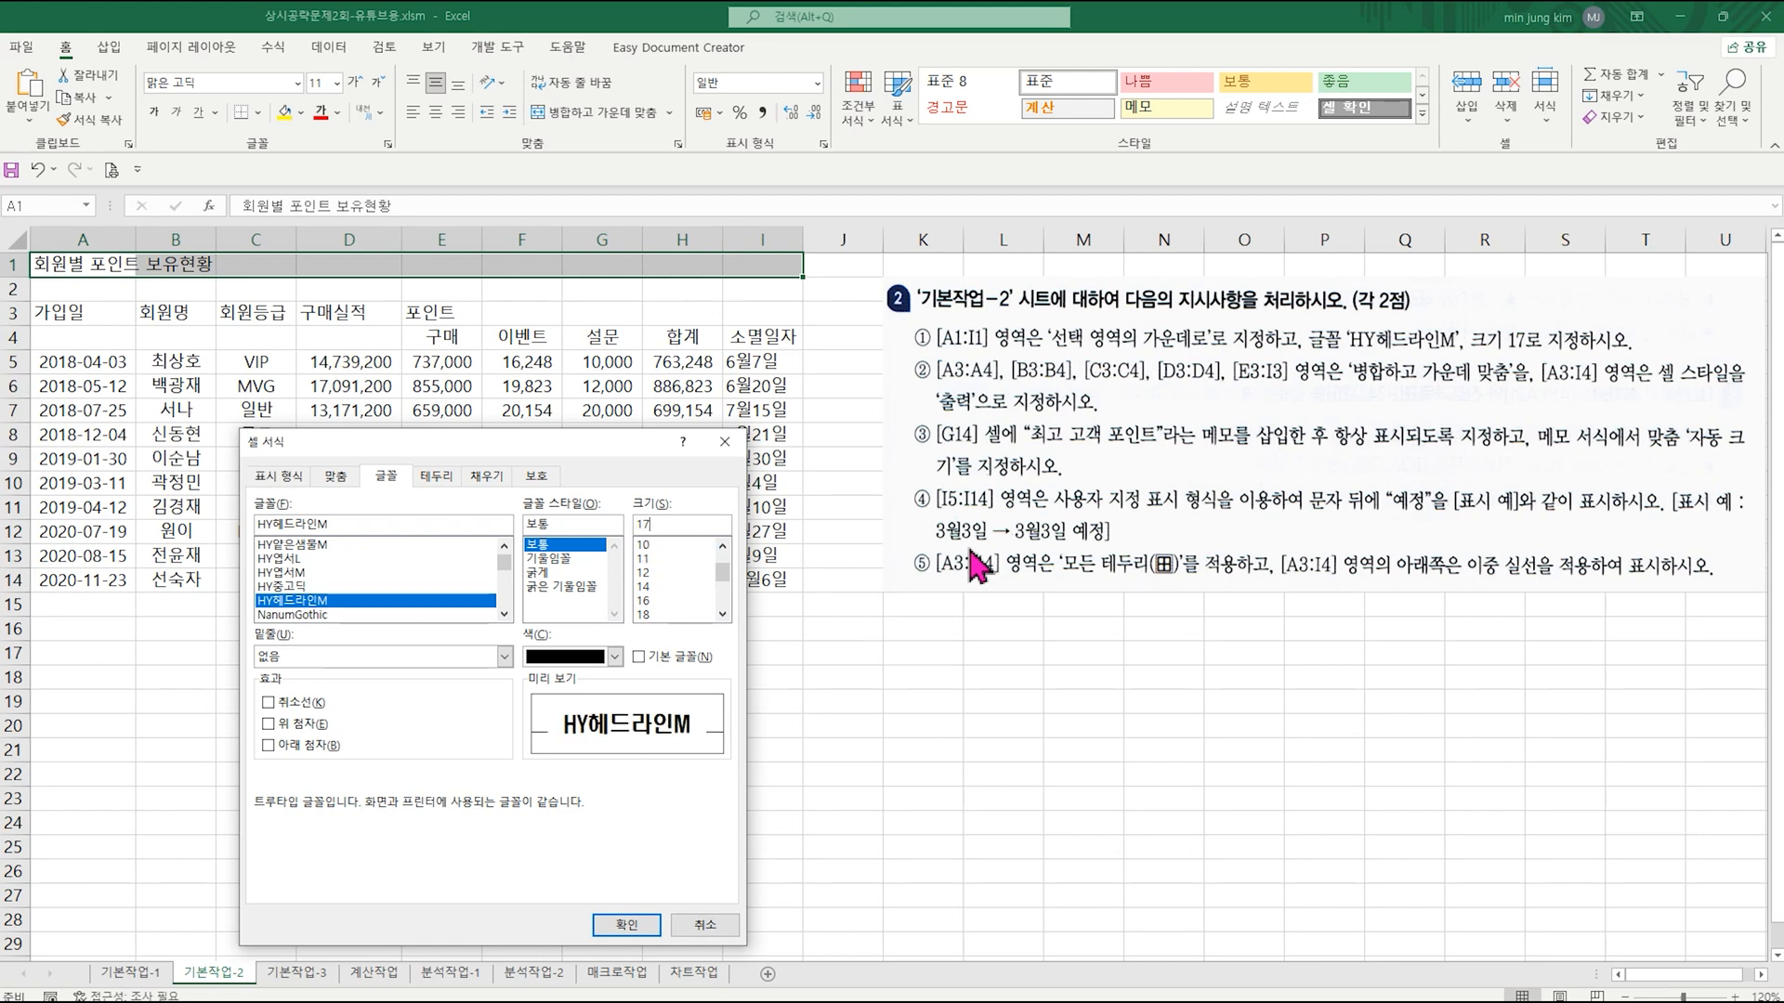
{"action": "key", "text": "Return"}
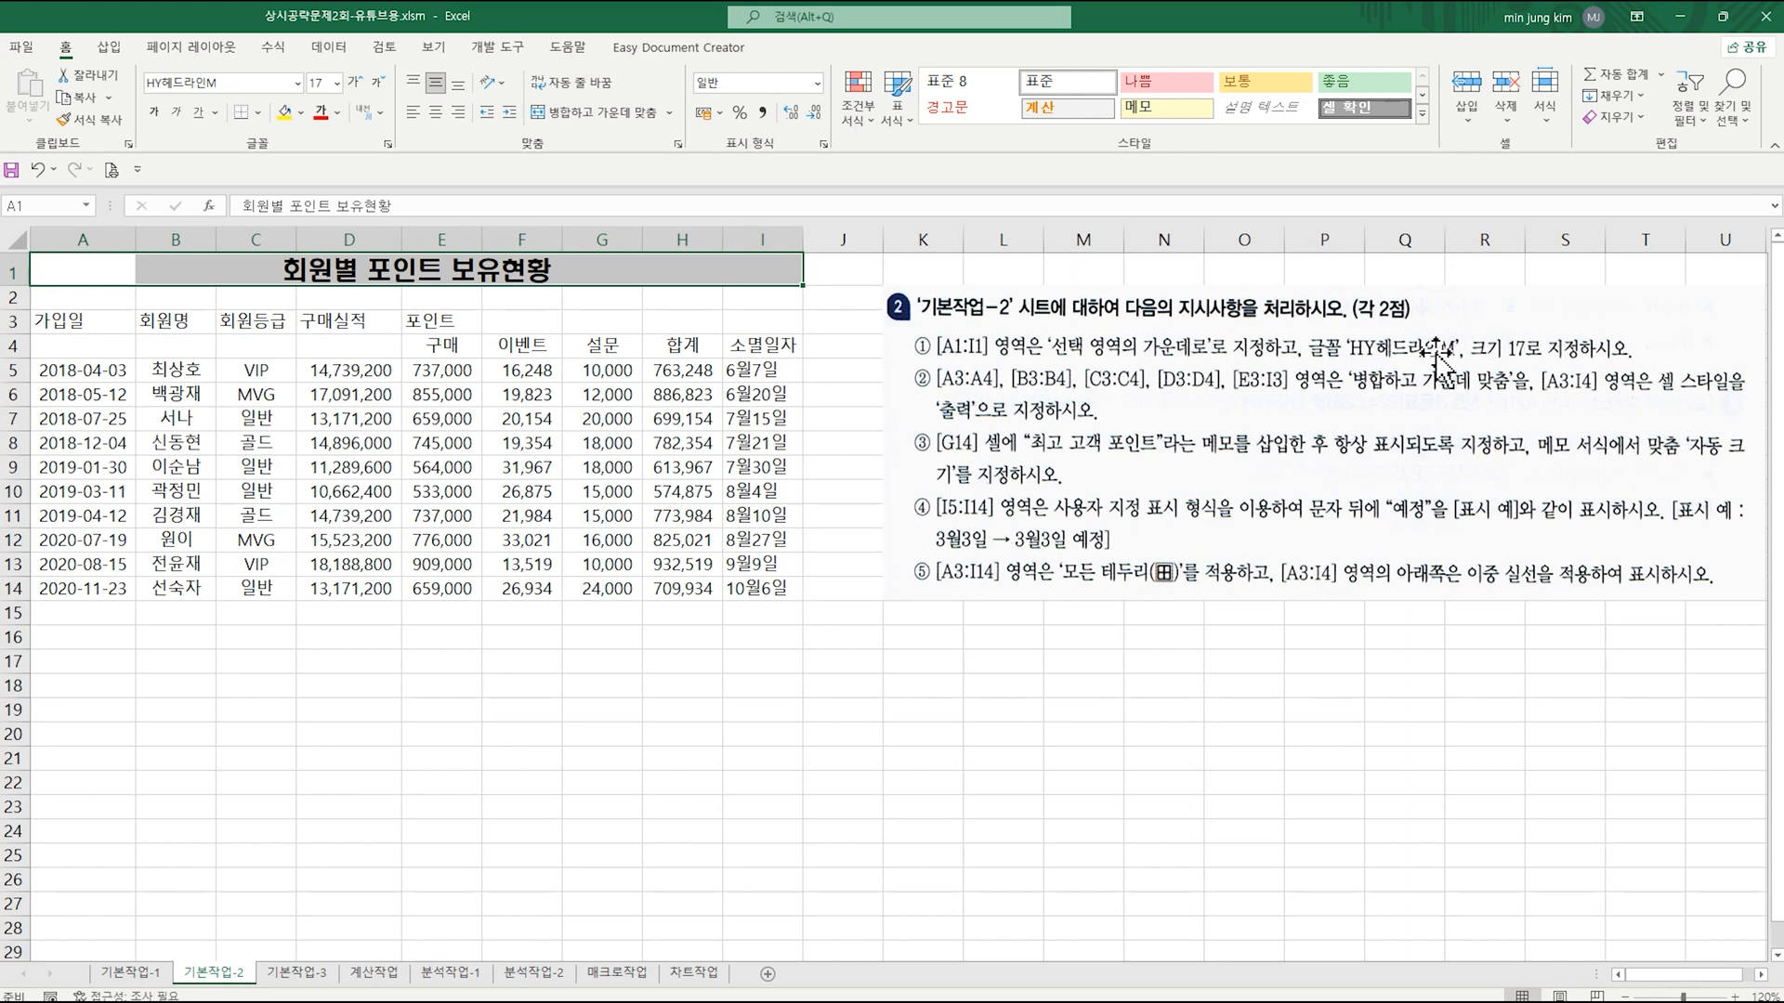
Step: Merge and center the header ranges A3:A4, B3:B4, C3:C4, D3:D4 and E3:I3
{"action": "left_click_drag", "start_coordinate": [70, 319], "coordinate": [77, 342]}
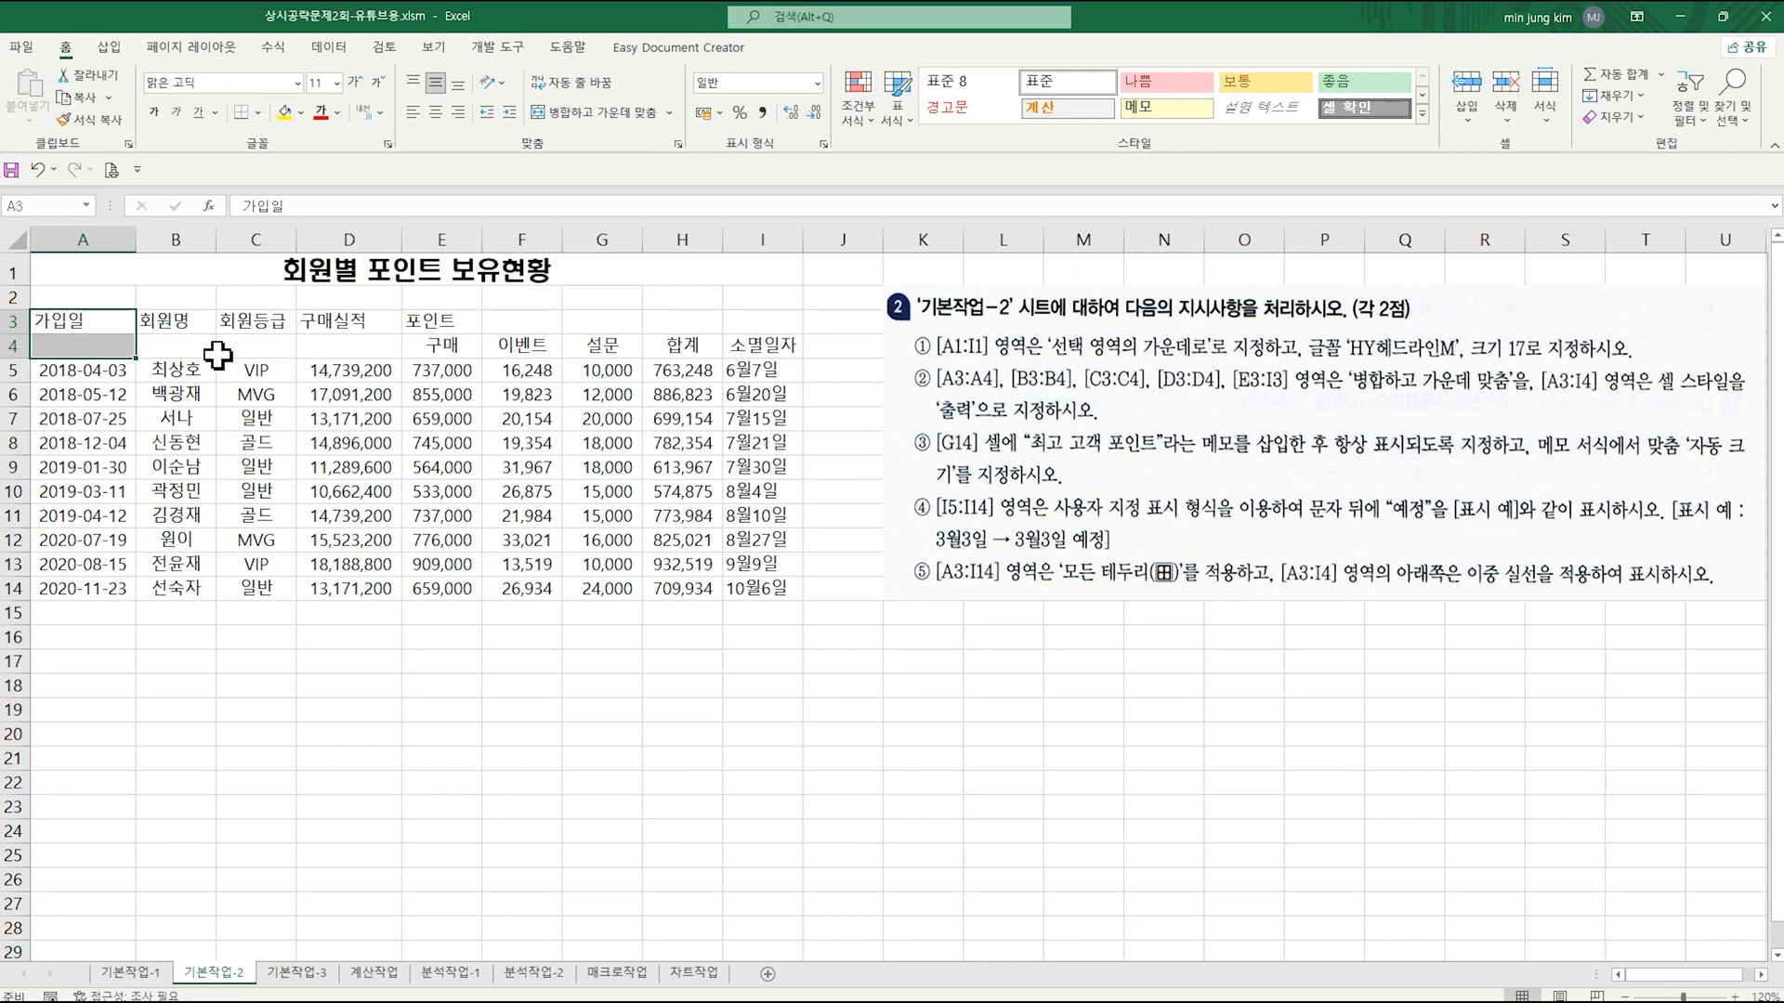
{"action": "left_click_drag", "start_coordinate": [186, 322], "coordinate": [347, 341]}
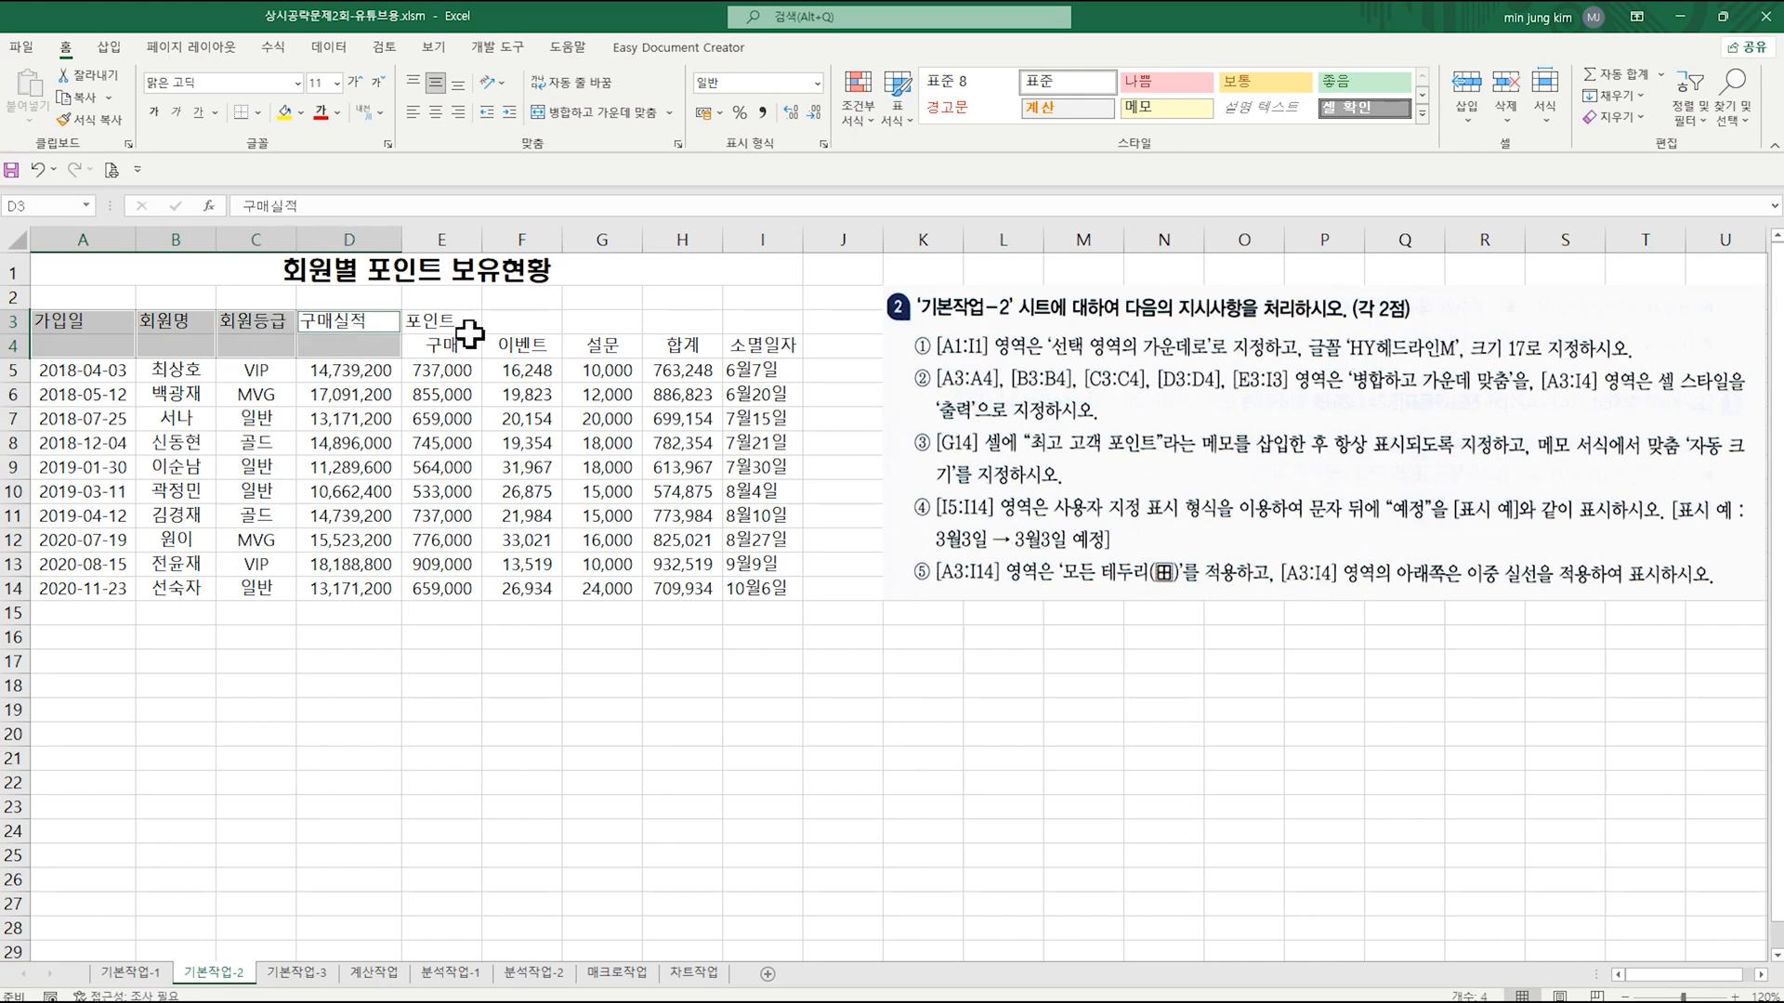
{"action": "left_click_drag", "start_coordinate": [452, 325], "coordinate": [750, 323]}
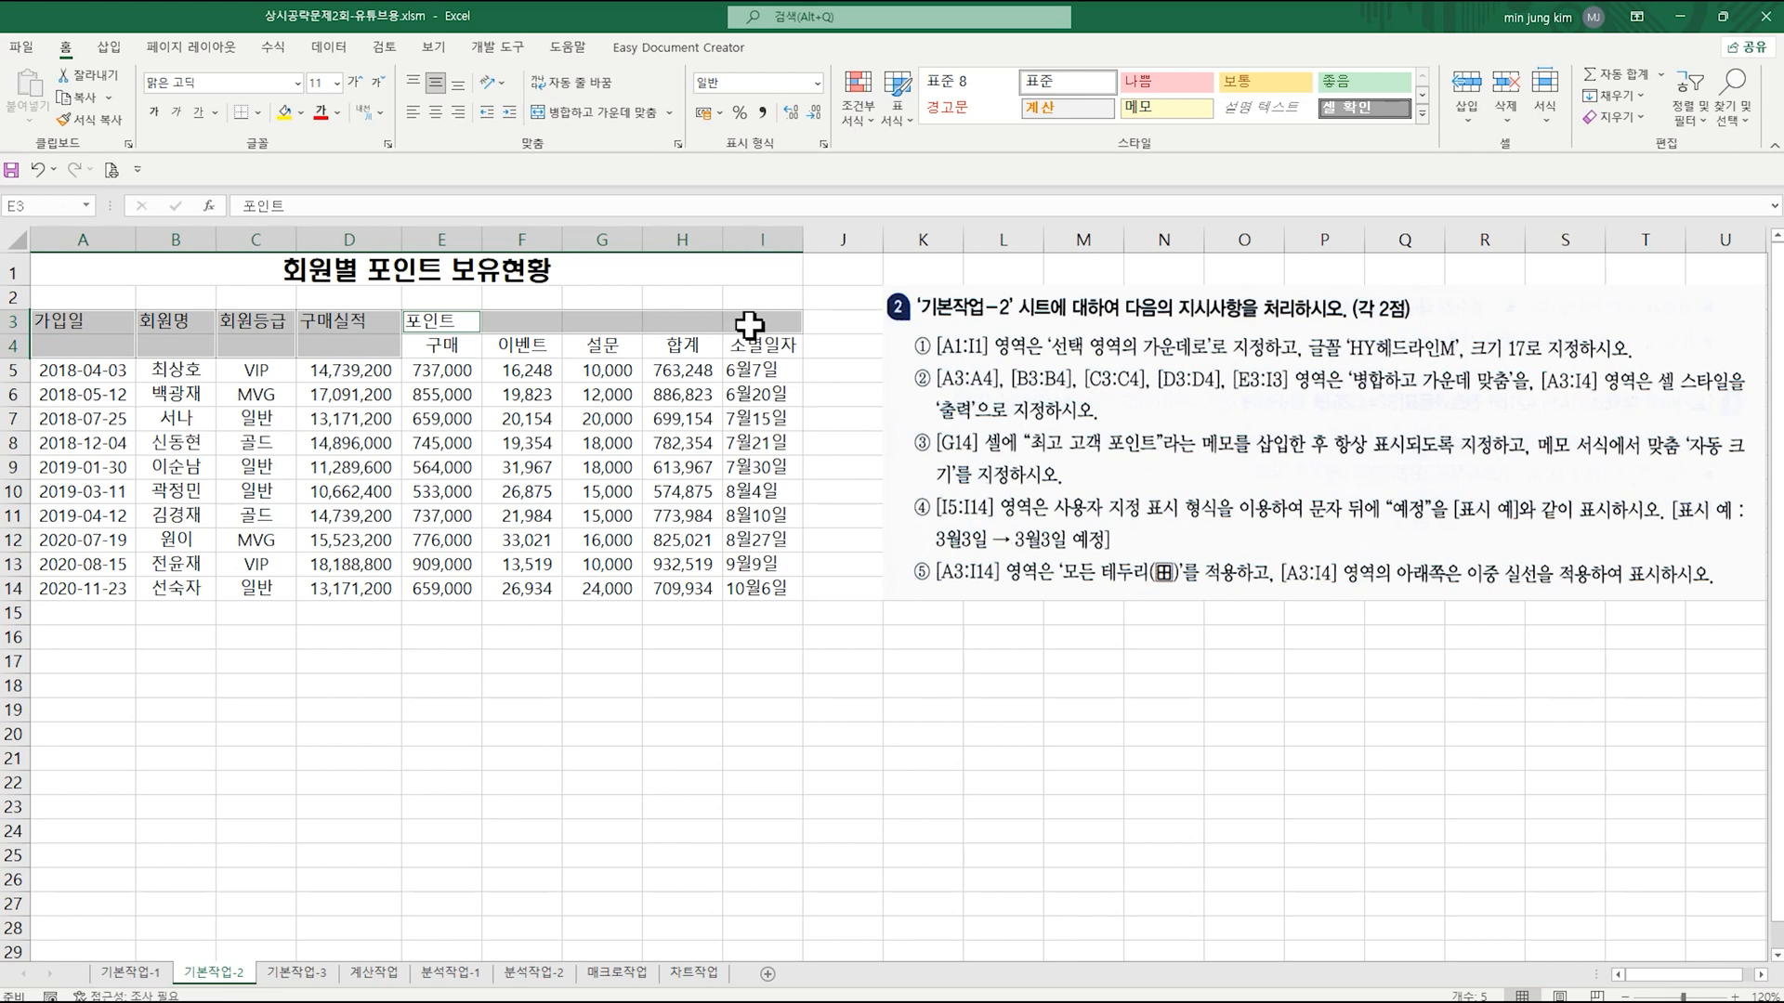
{"action": "left_click", "coordinate": [590, 117]}
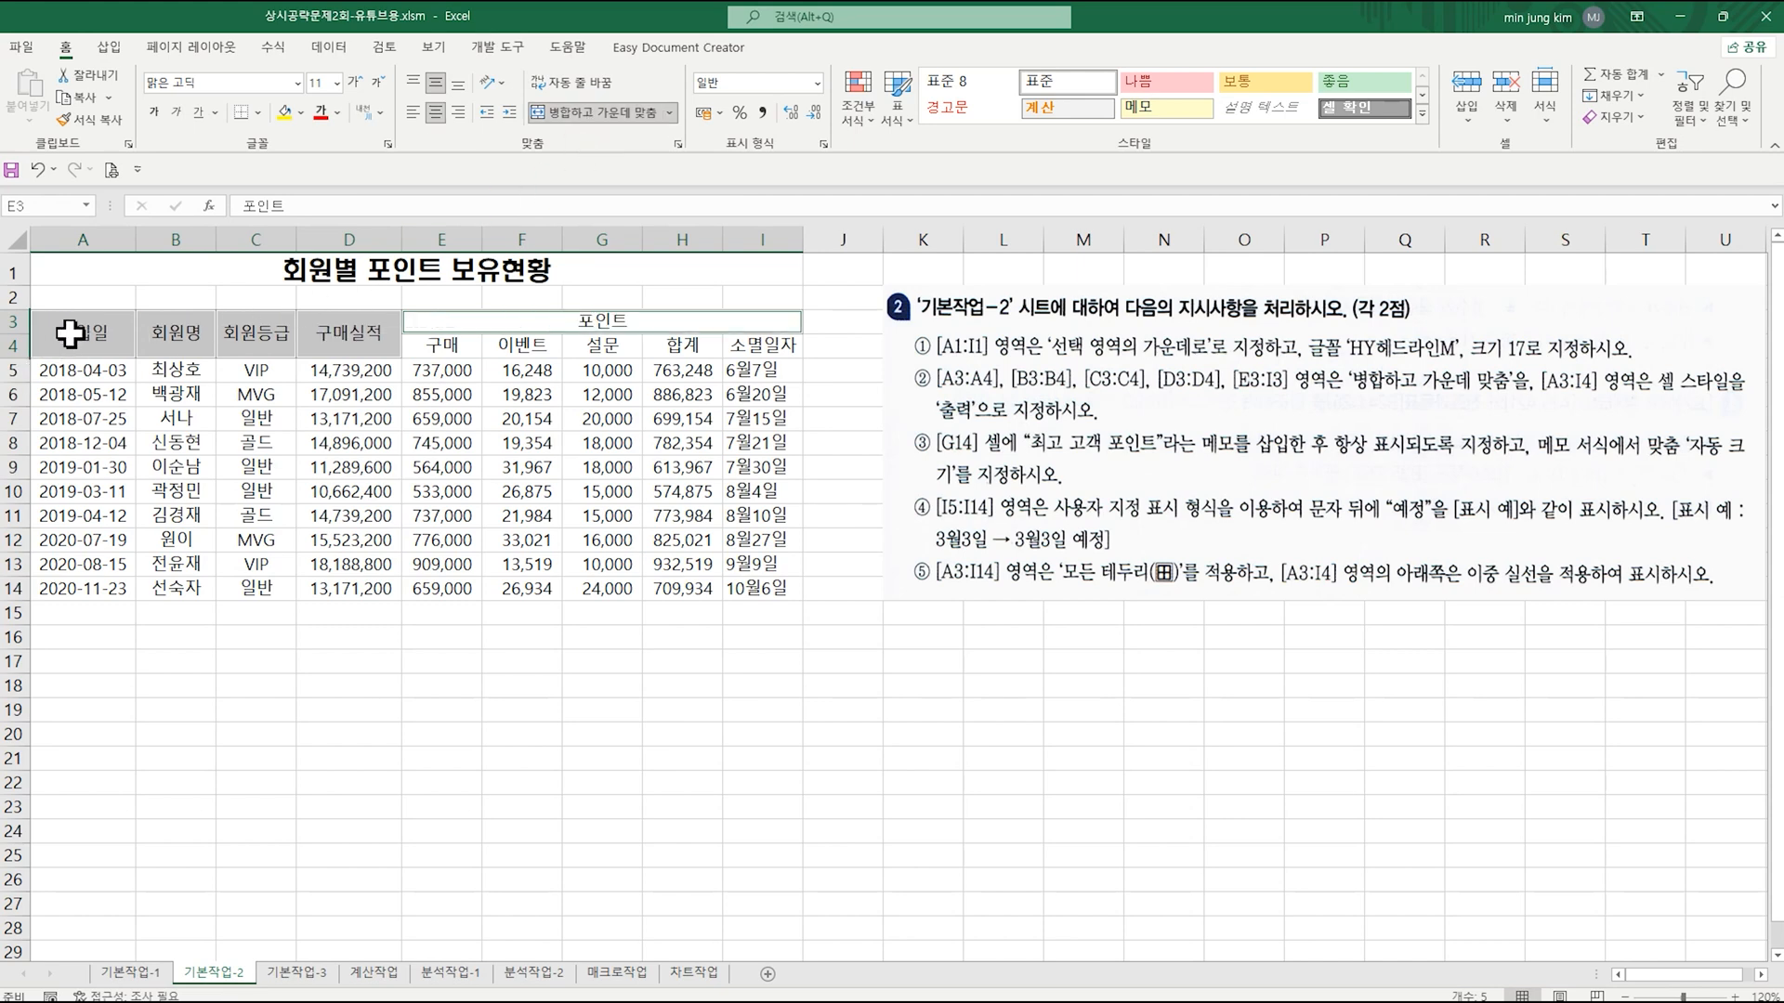
Step: Apply the 출력 cell style to the header range A3:I4
{"action": "left_click", "coordinate": [69, 333]}
{"action": "left_click_drag", "start_coordinate": [70, 332], "coordinate": [711, 333]}
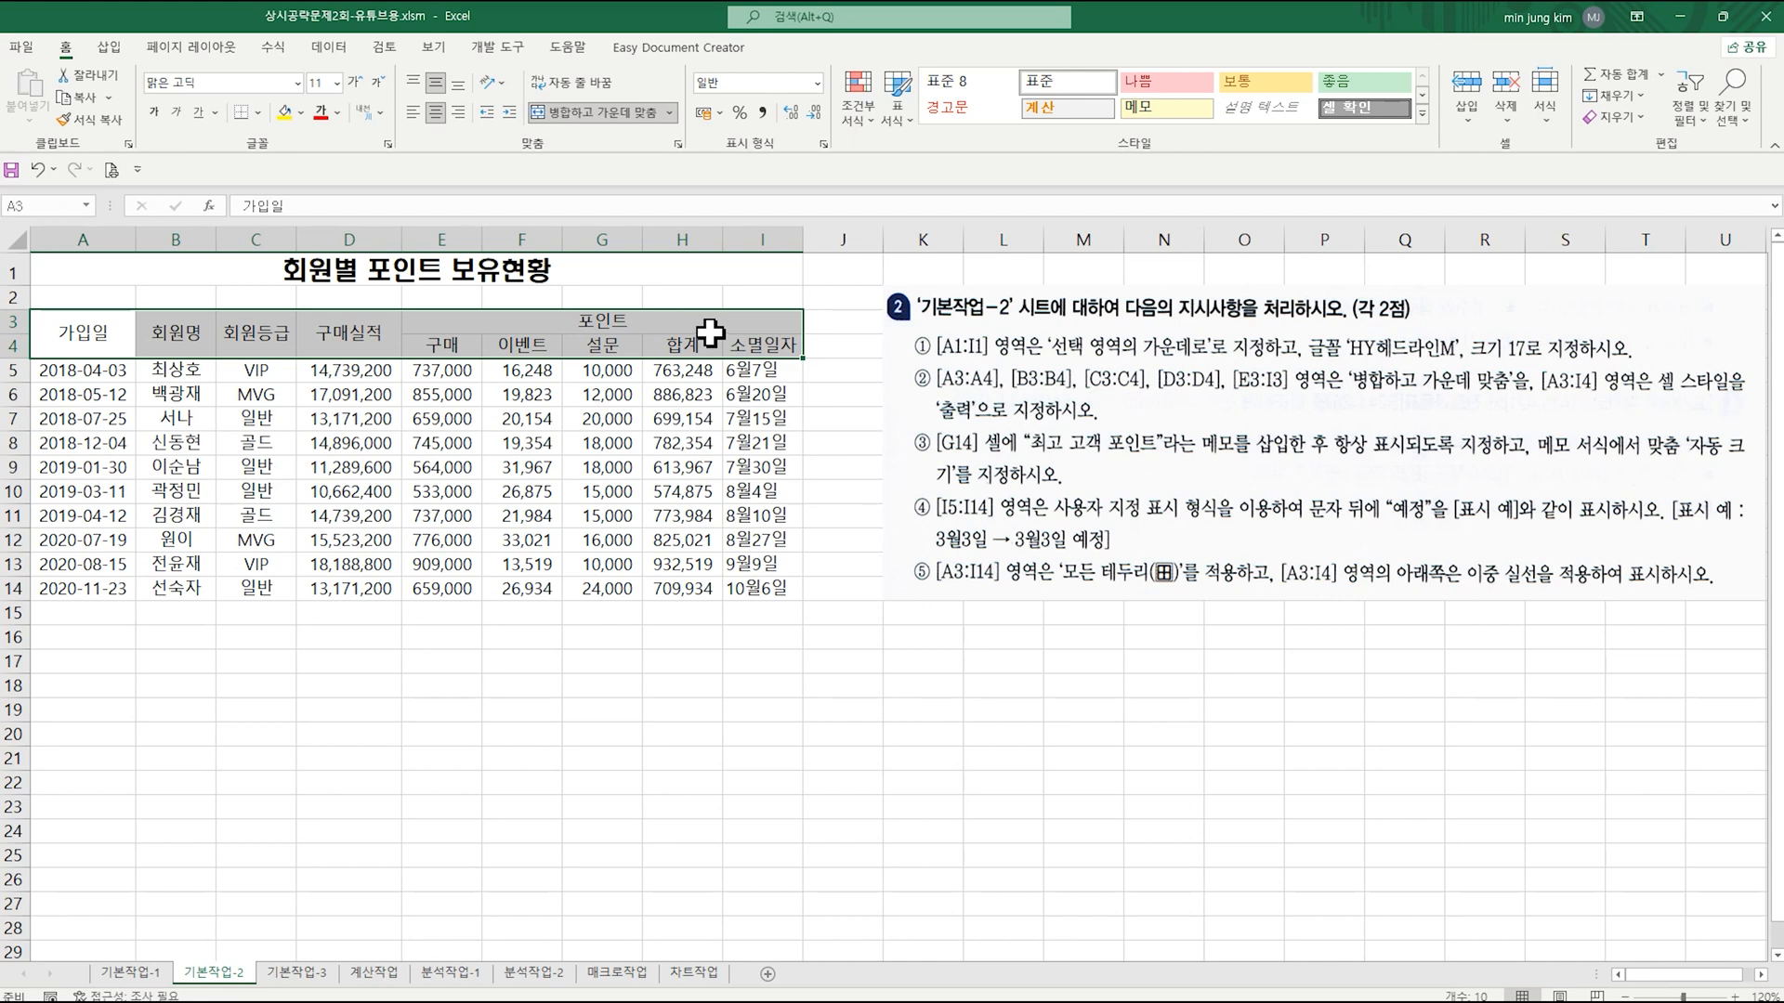
{"action": "left_click", "coordinate": [1421, 113]}
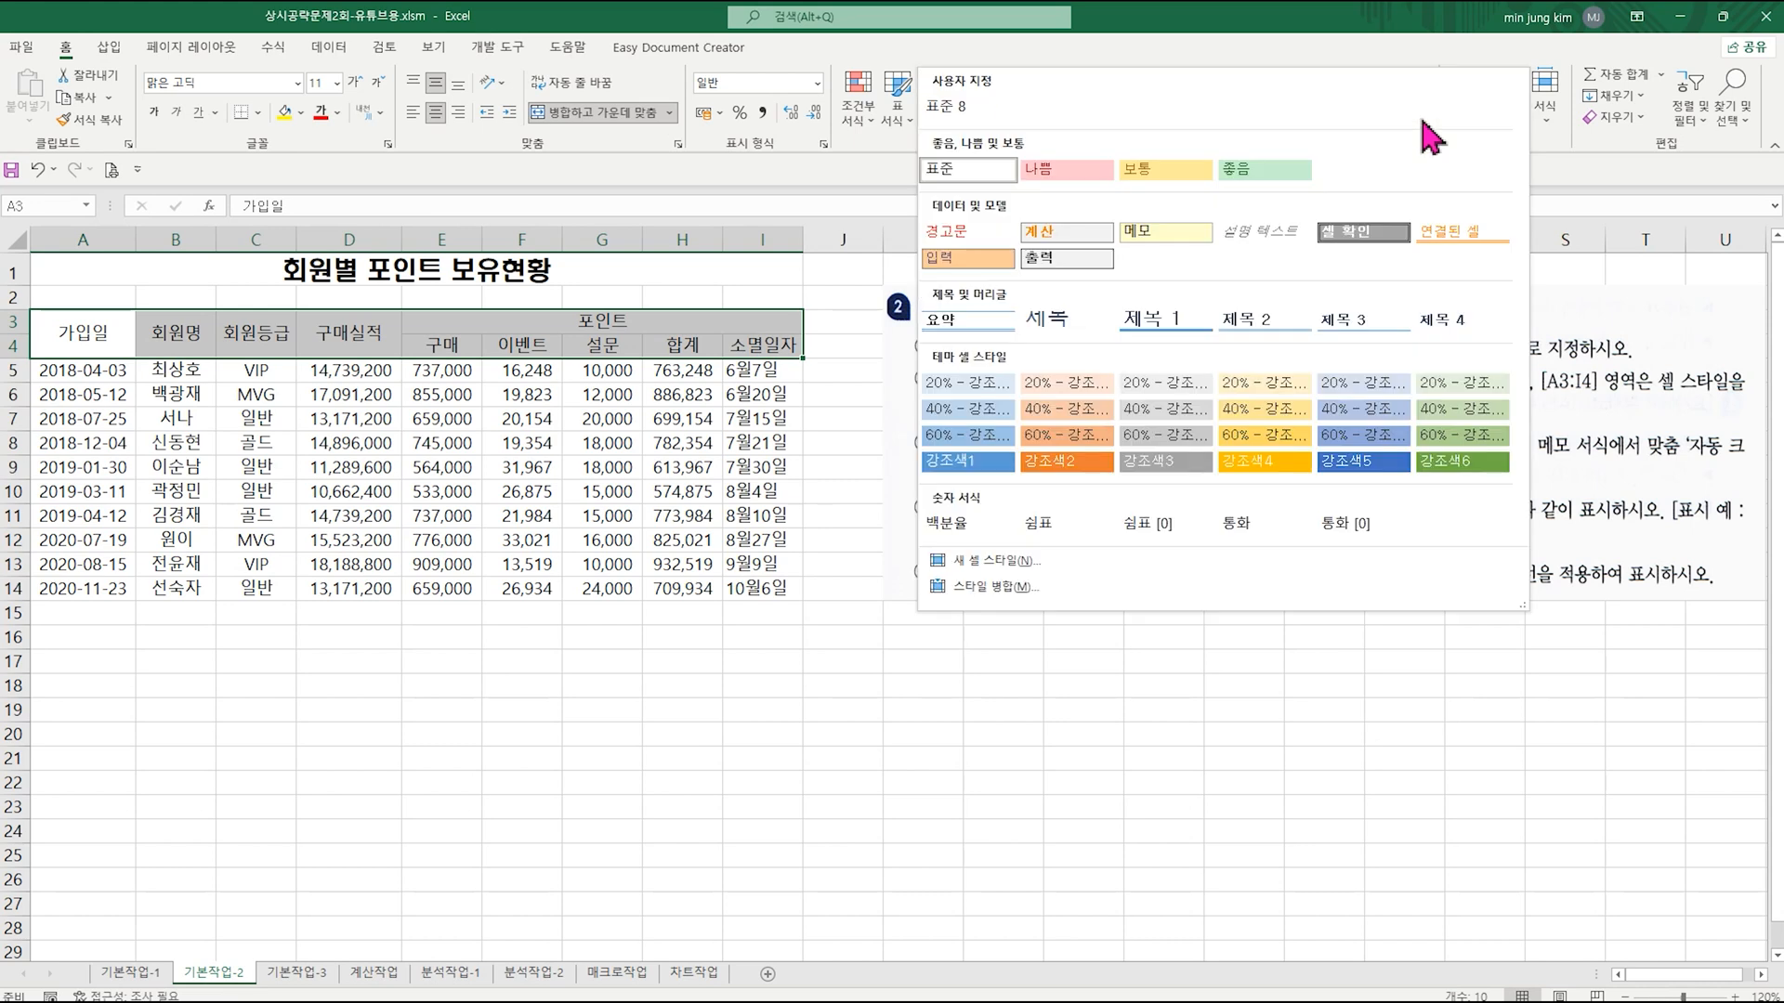
{"action": "left_click", "coordinate": [1065, 277]}
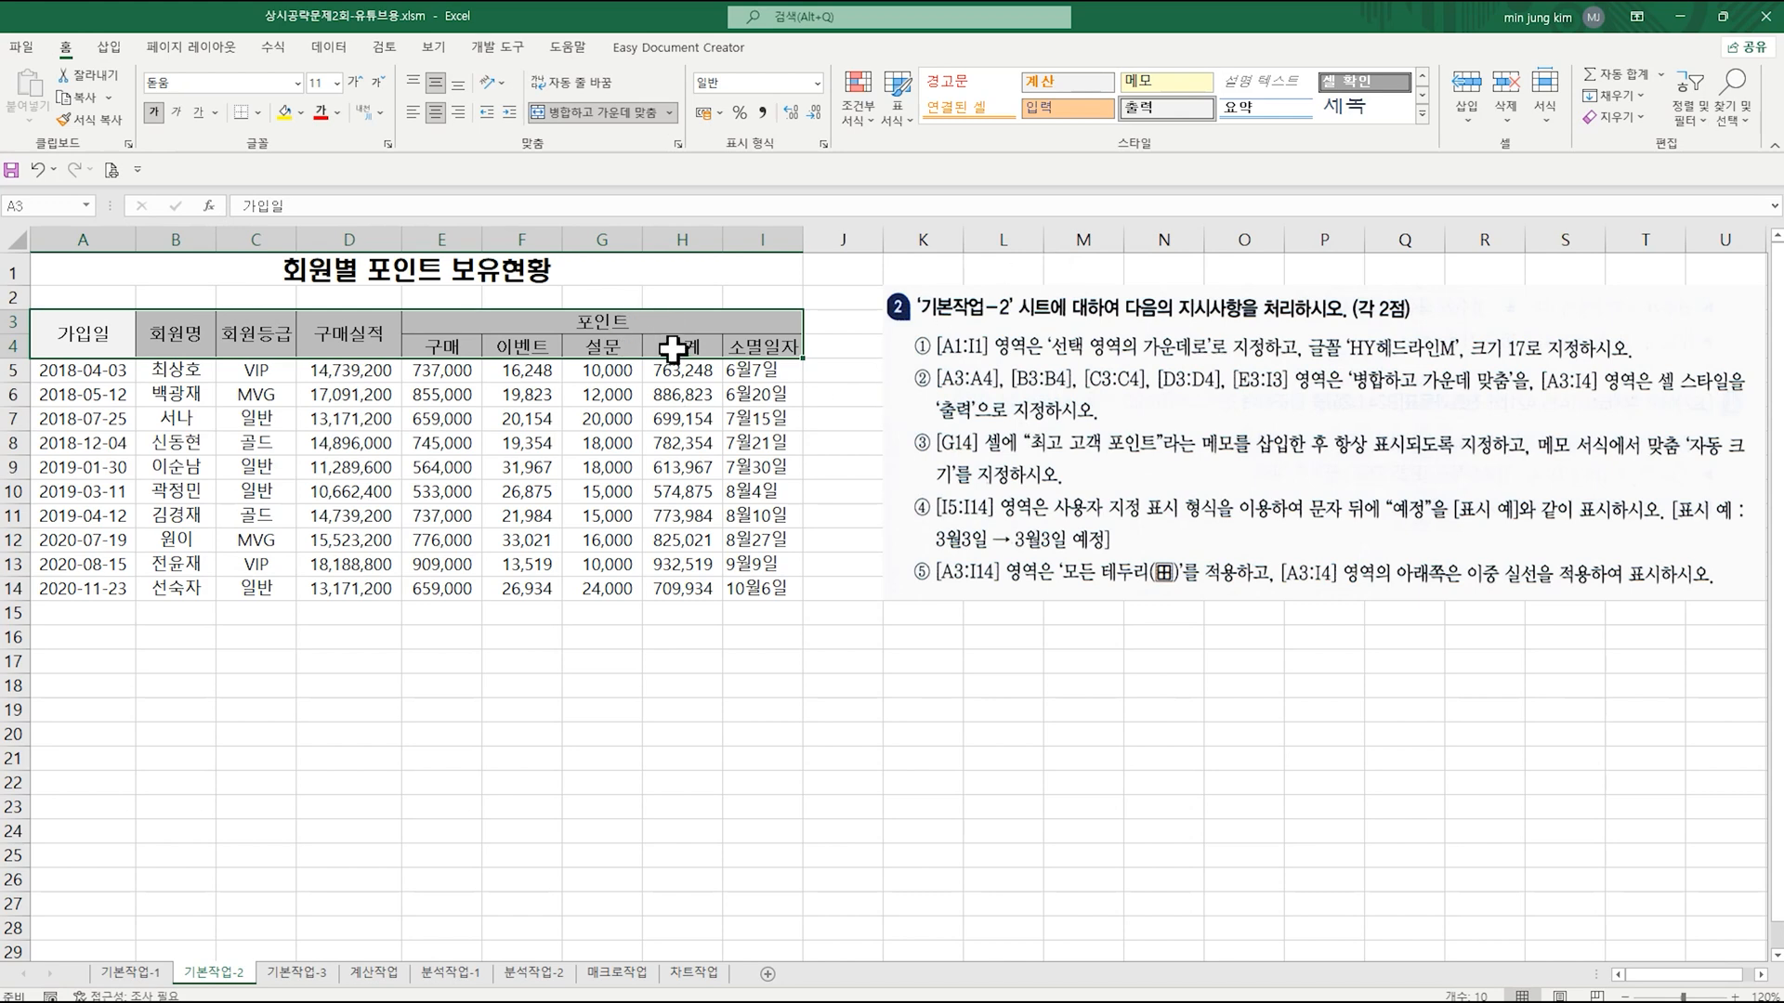
{"action": "left_click", "coordinate": [685, 397]}
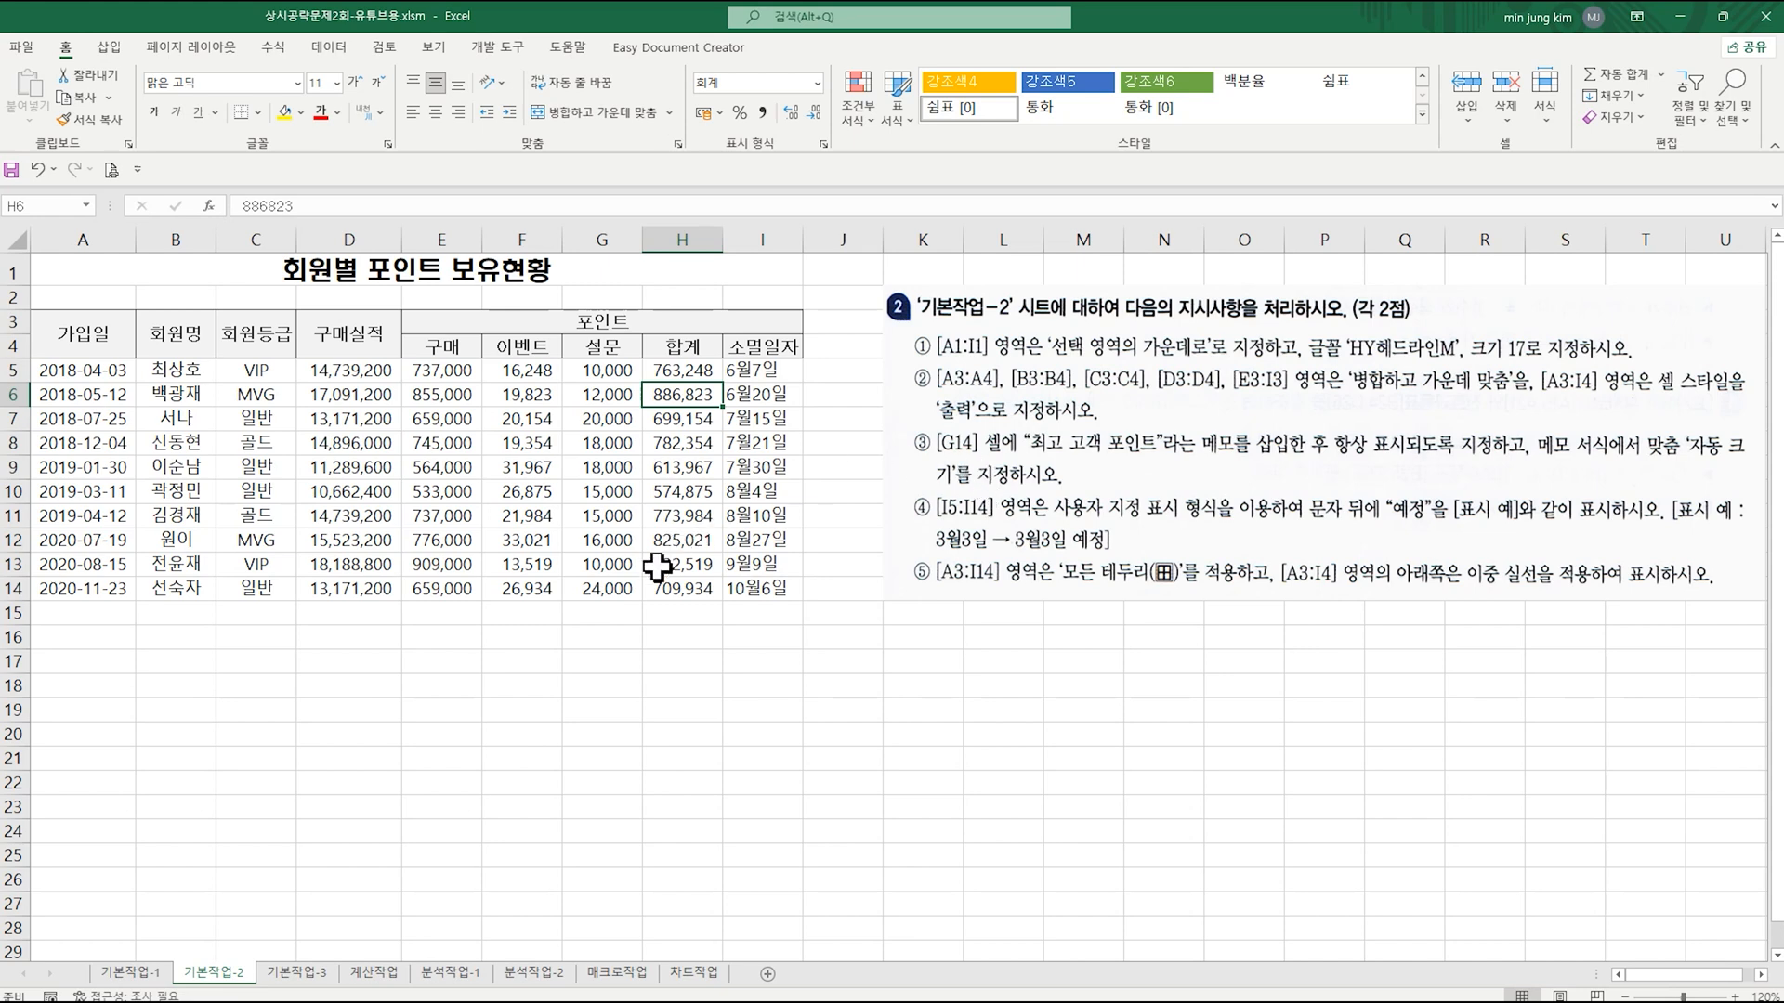
Step: Insert a note on cell G14, replacing its default author text with "최고 고객 포인트"
{"action": "left_click", "coordinate": [628, 588]}
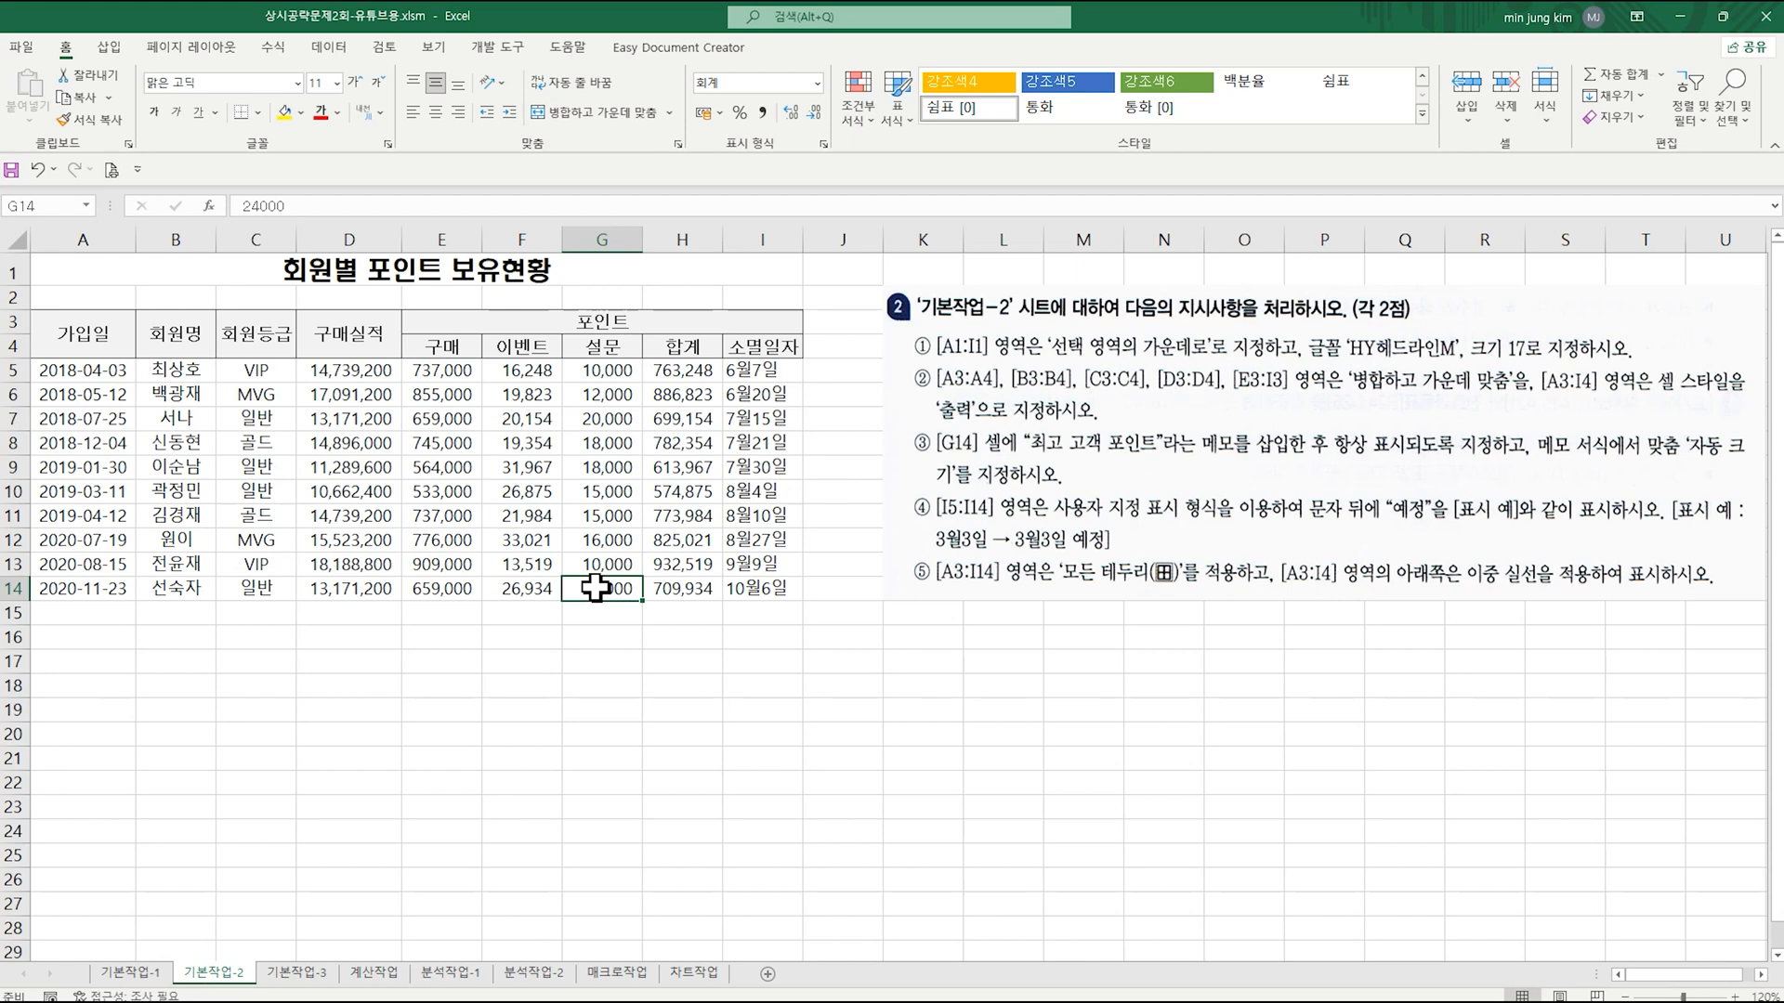
{"action": "right_click", "coordinate": [599, 601]}
{"action": "left_click", "coordinate": [665, 439]}
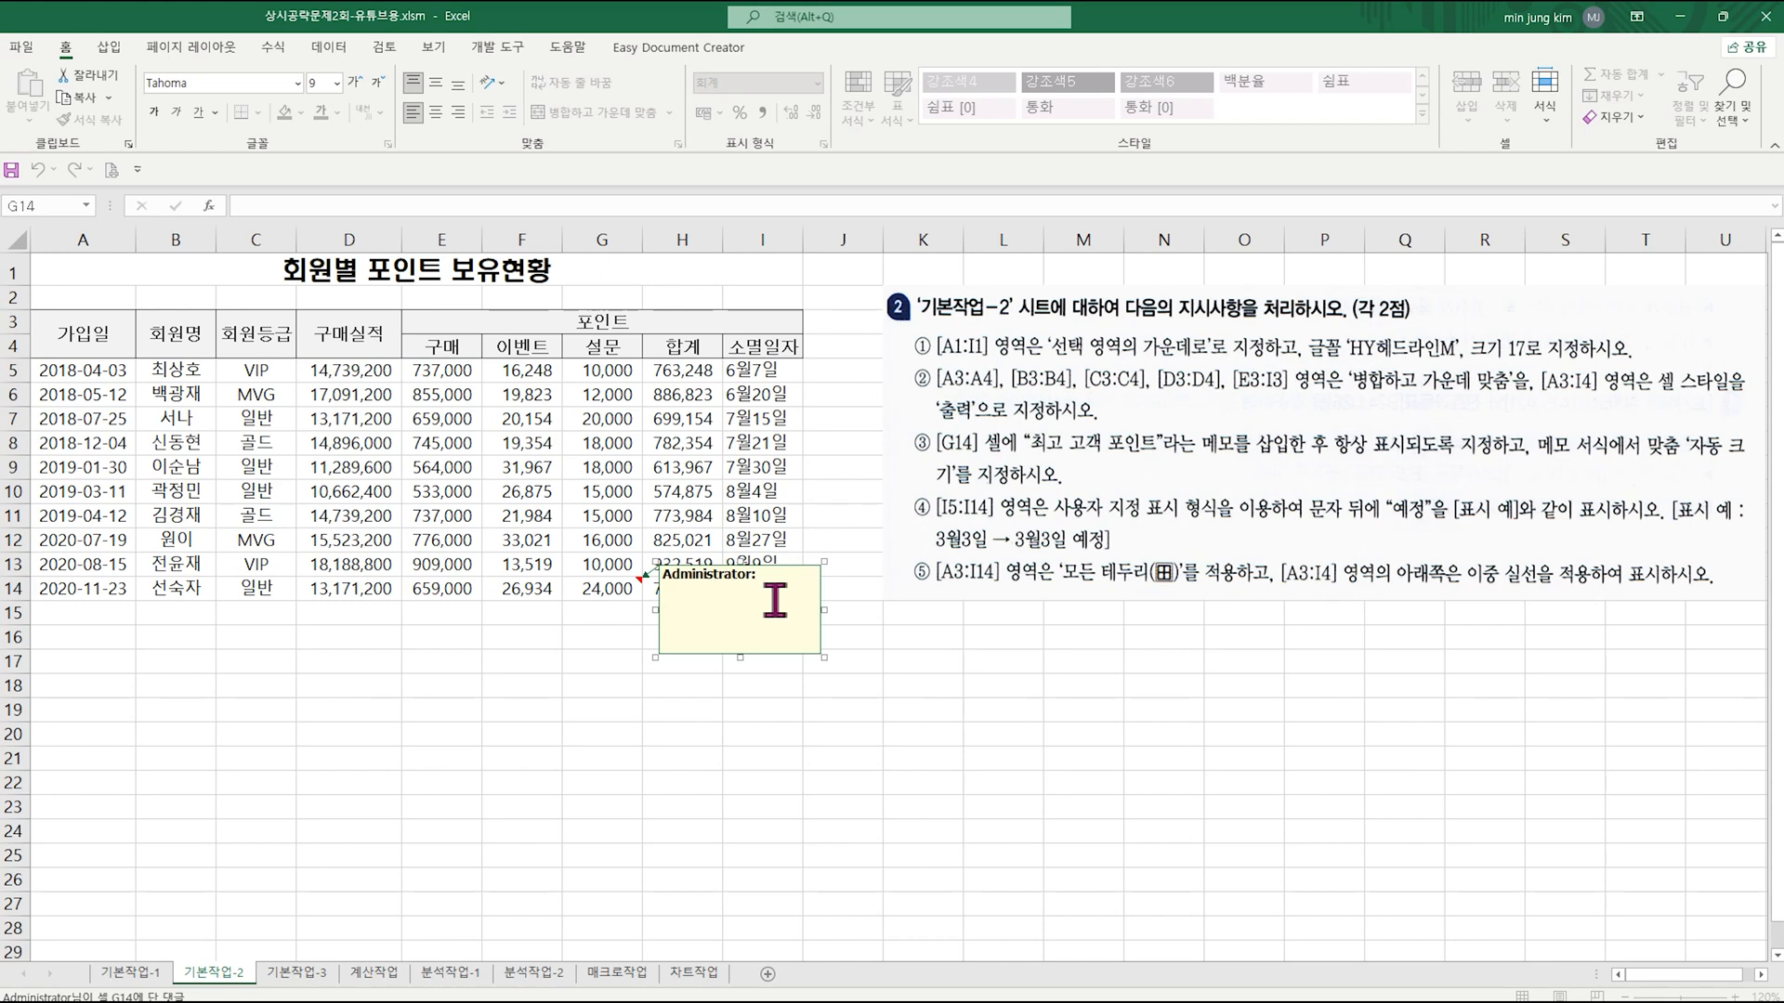
{"action": "left_click_drag", "start_coordinate": [773, 591], "coordinate": [644, 562]}
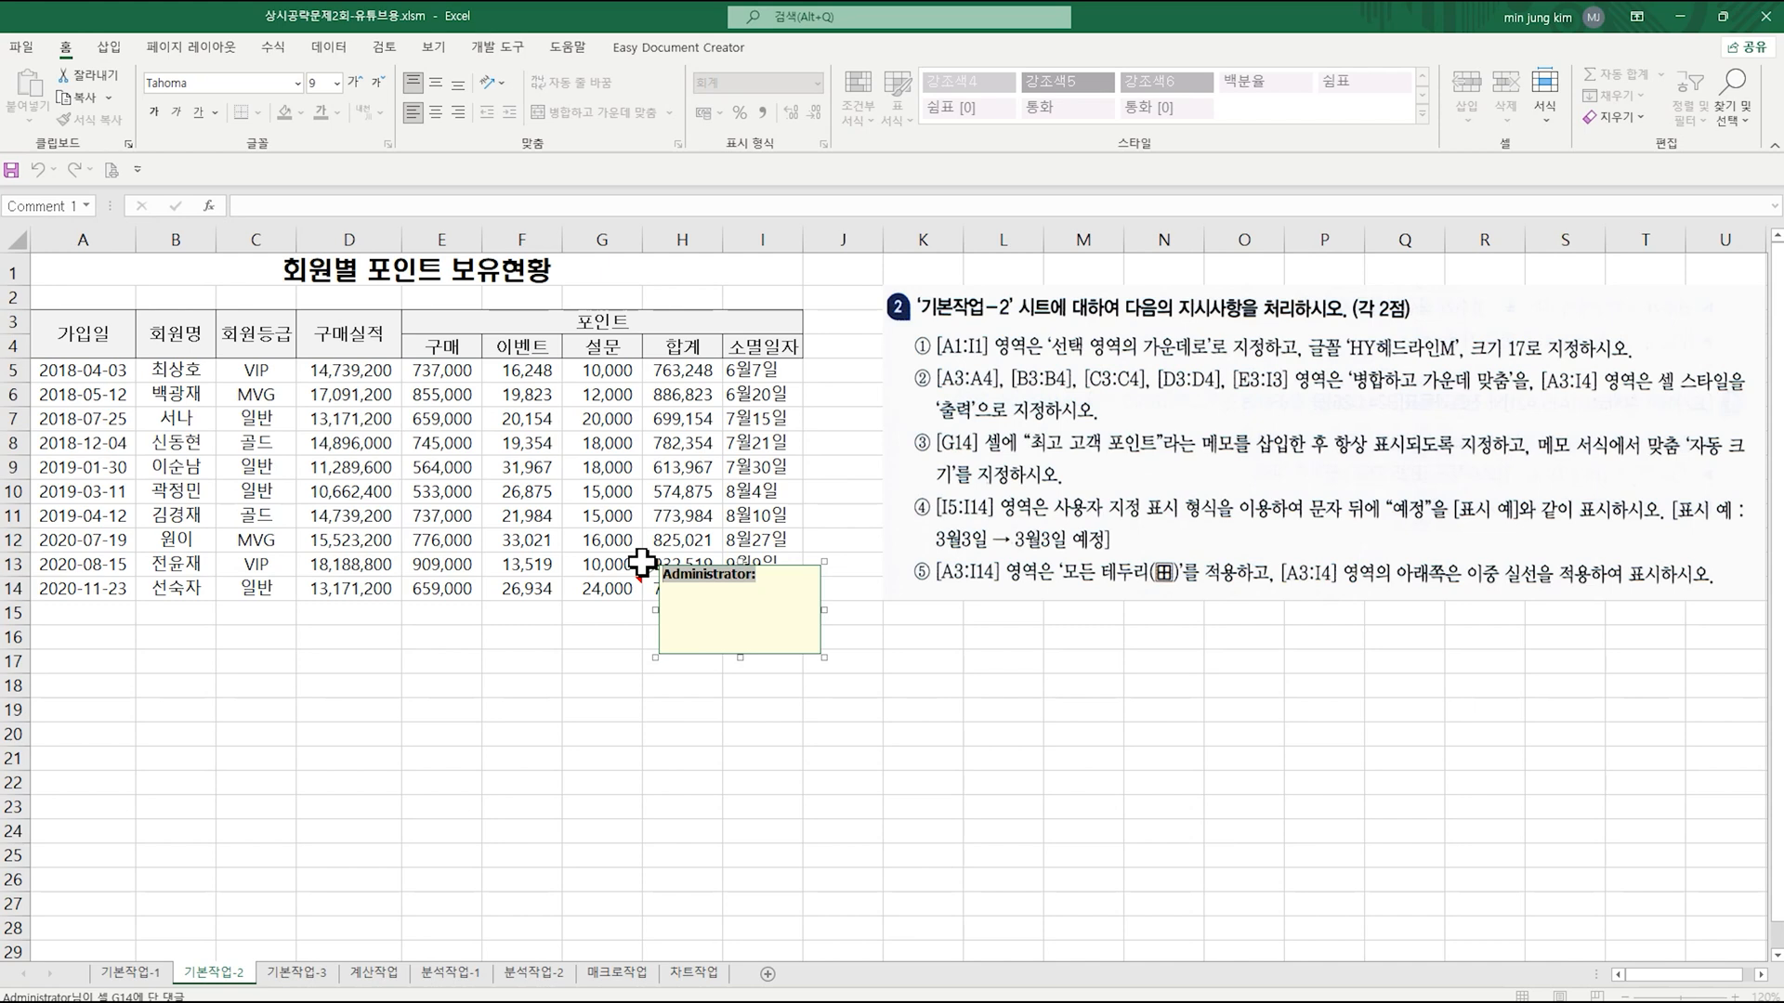
{"action": "type", "text": "ㅊ"}
{"action": "type", "text": "고"}
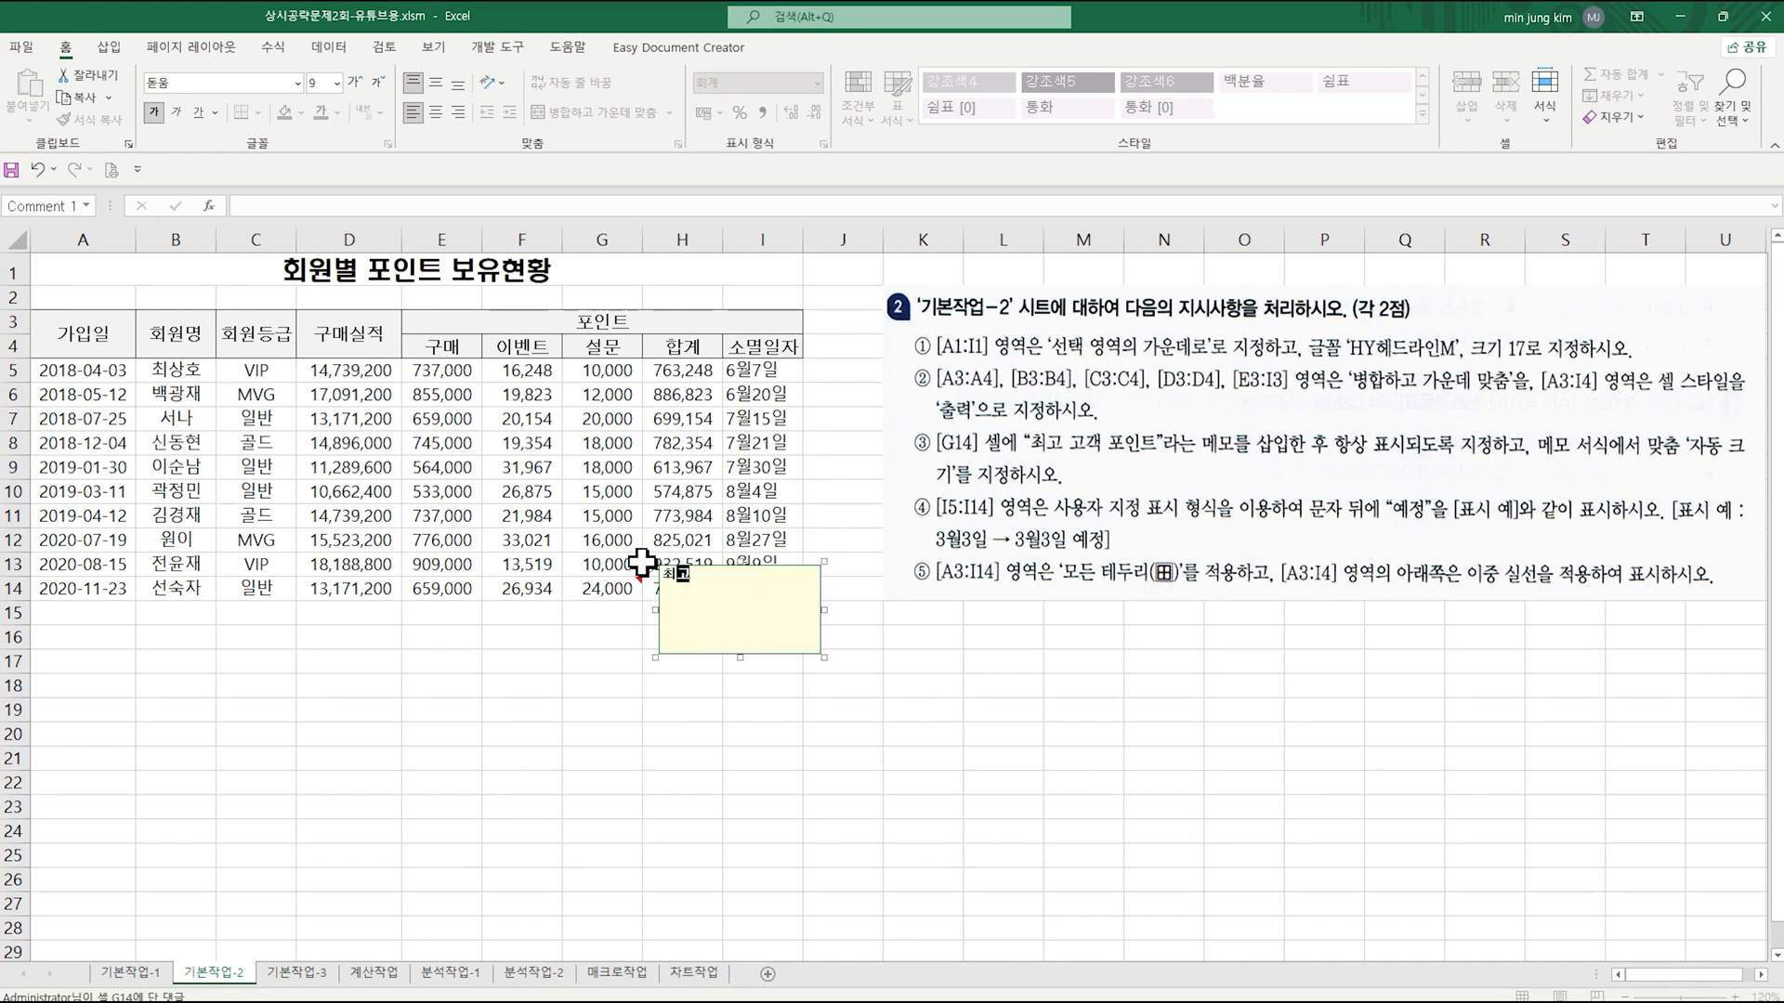
{"action": "type", "text": " 고객 포인트"}
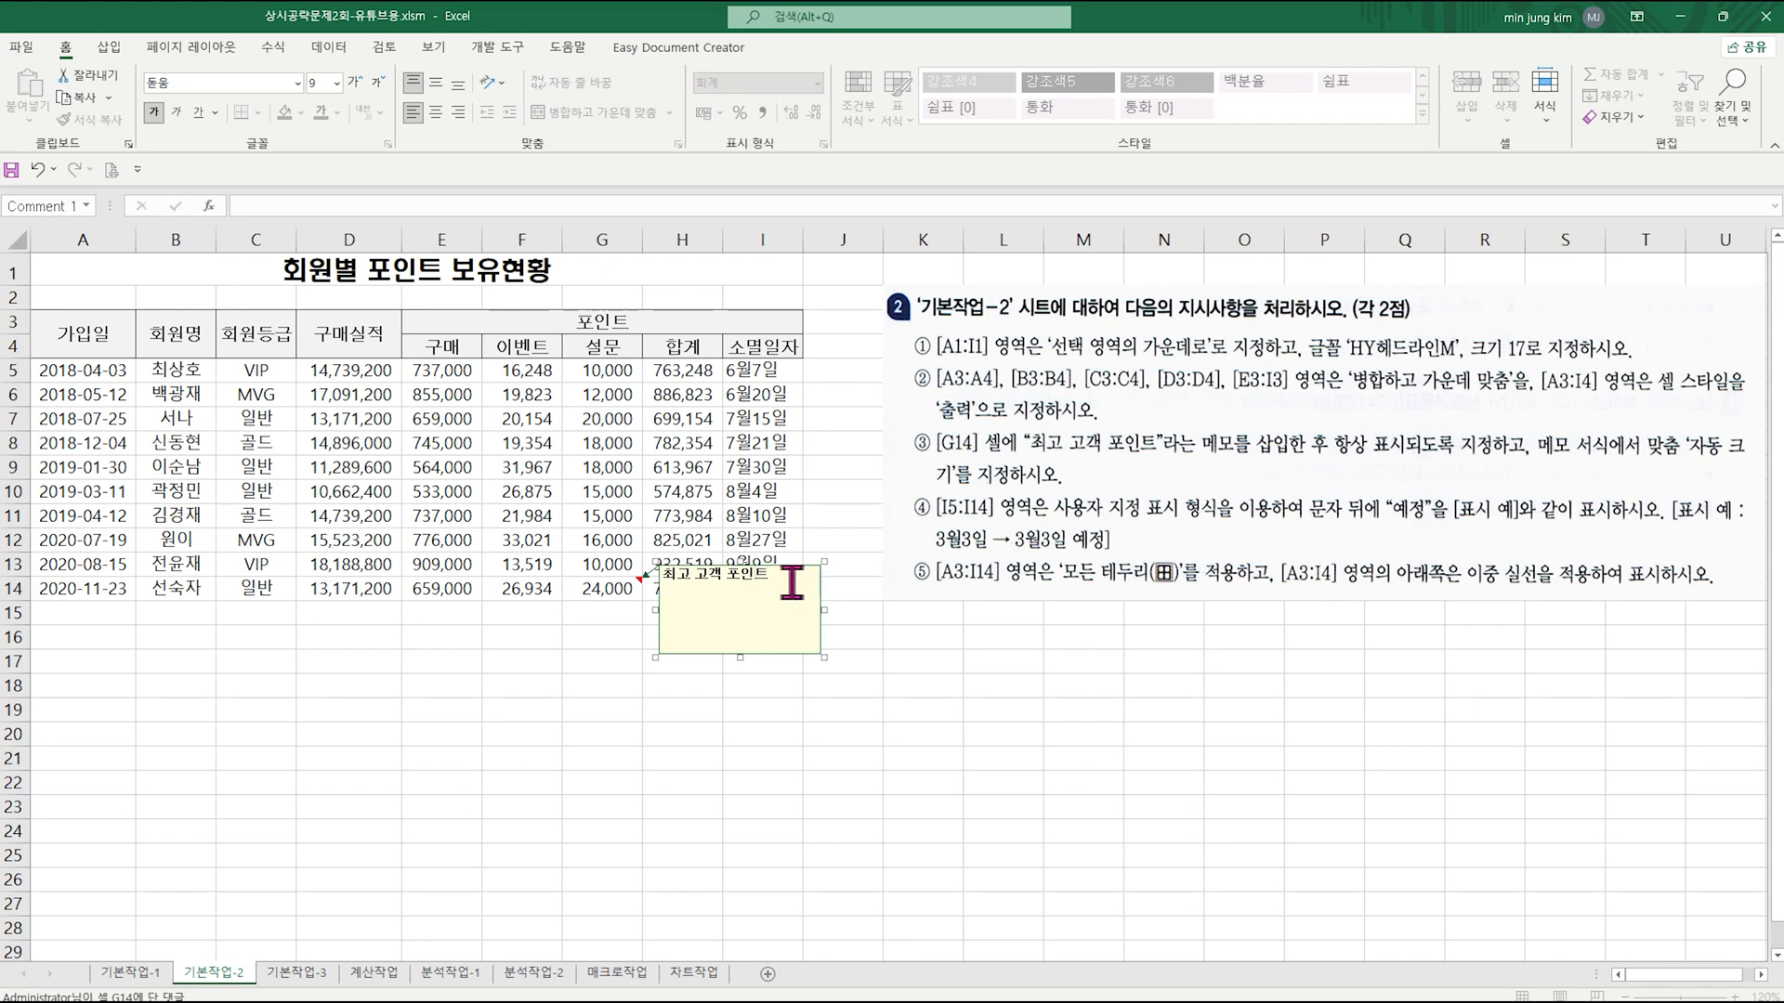
Step: Set the note on cell G14 to always be displayed
{"action": "left_click", "coordinate": [601, 588]}
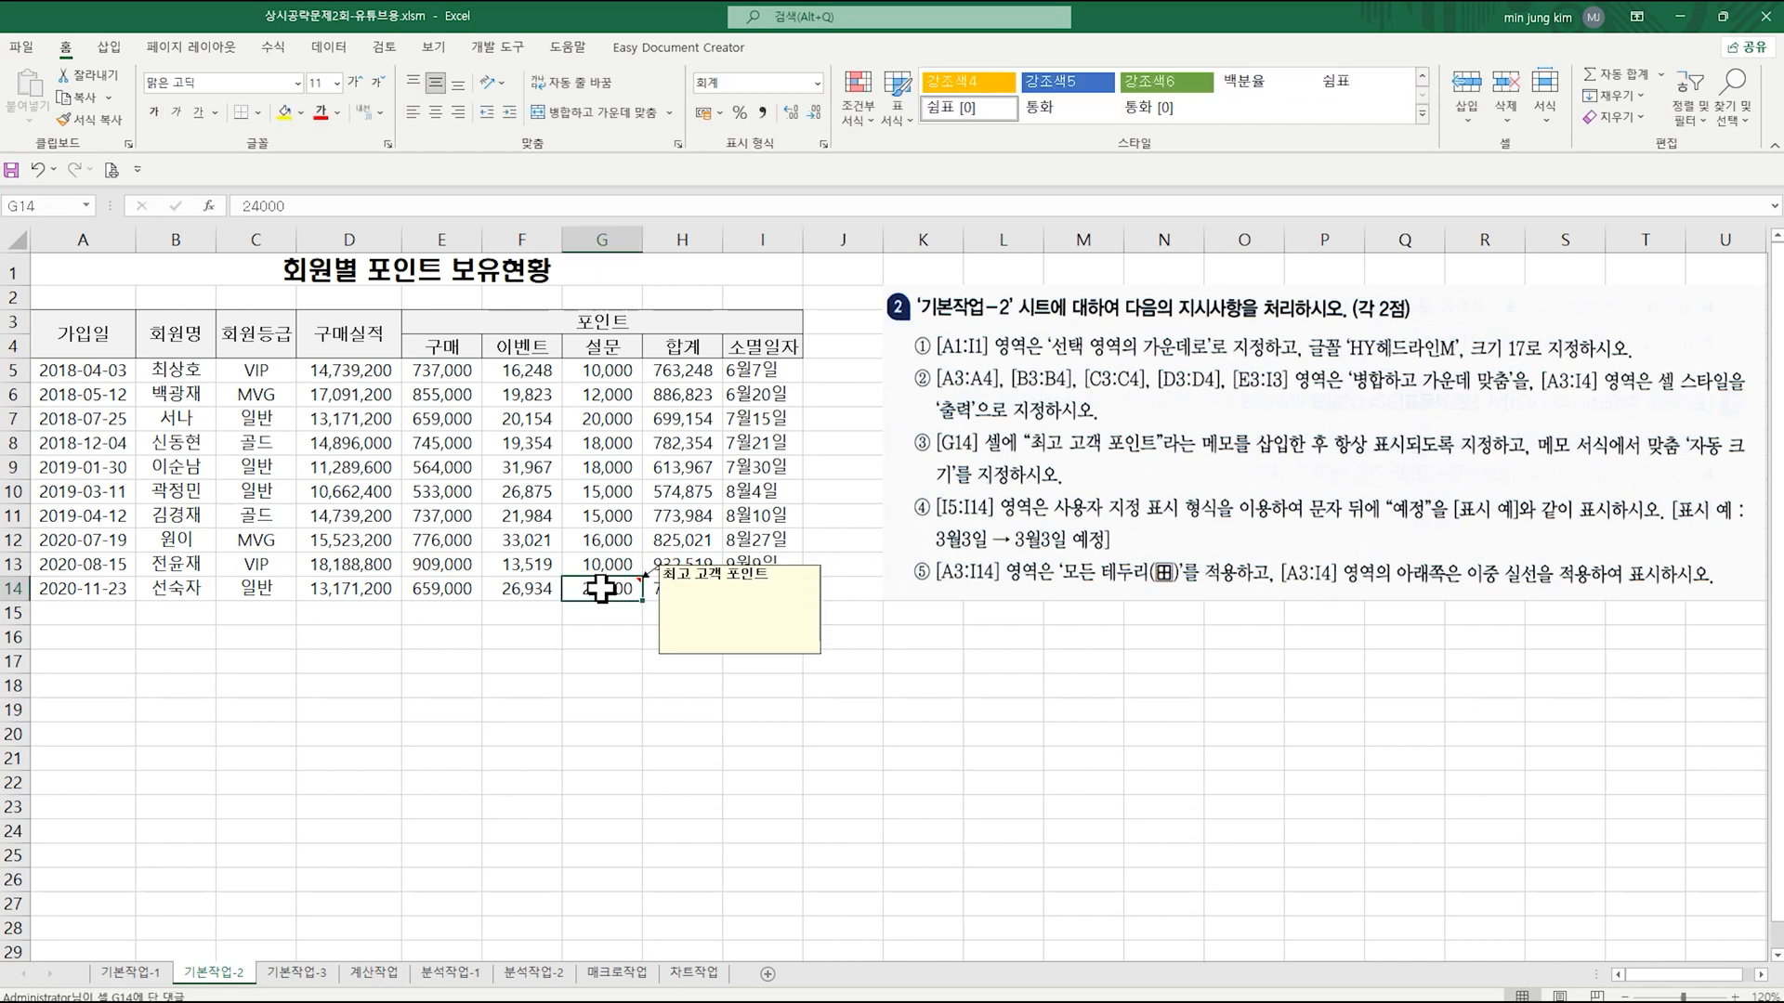
{"action": "right_click", "coordinate": [601, 588]}
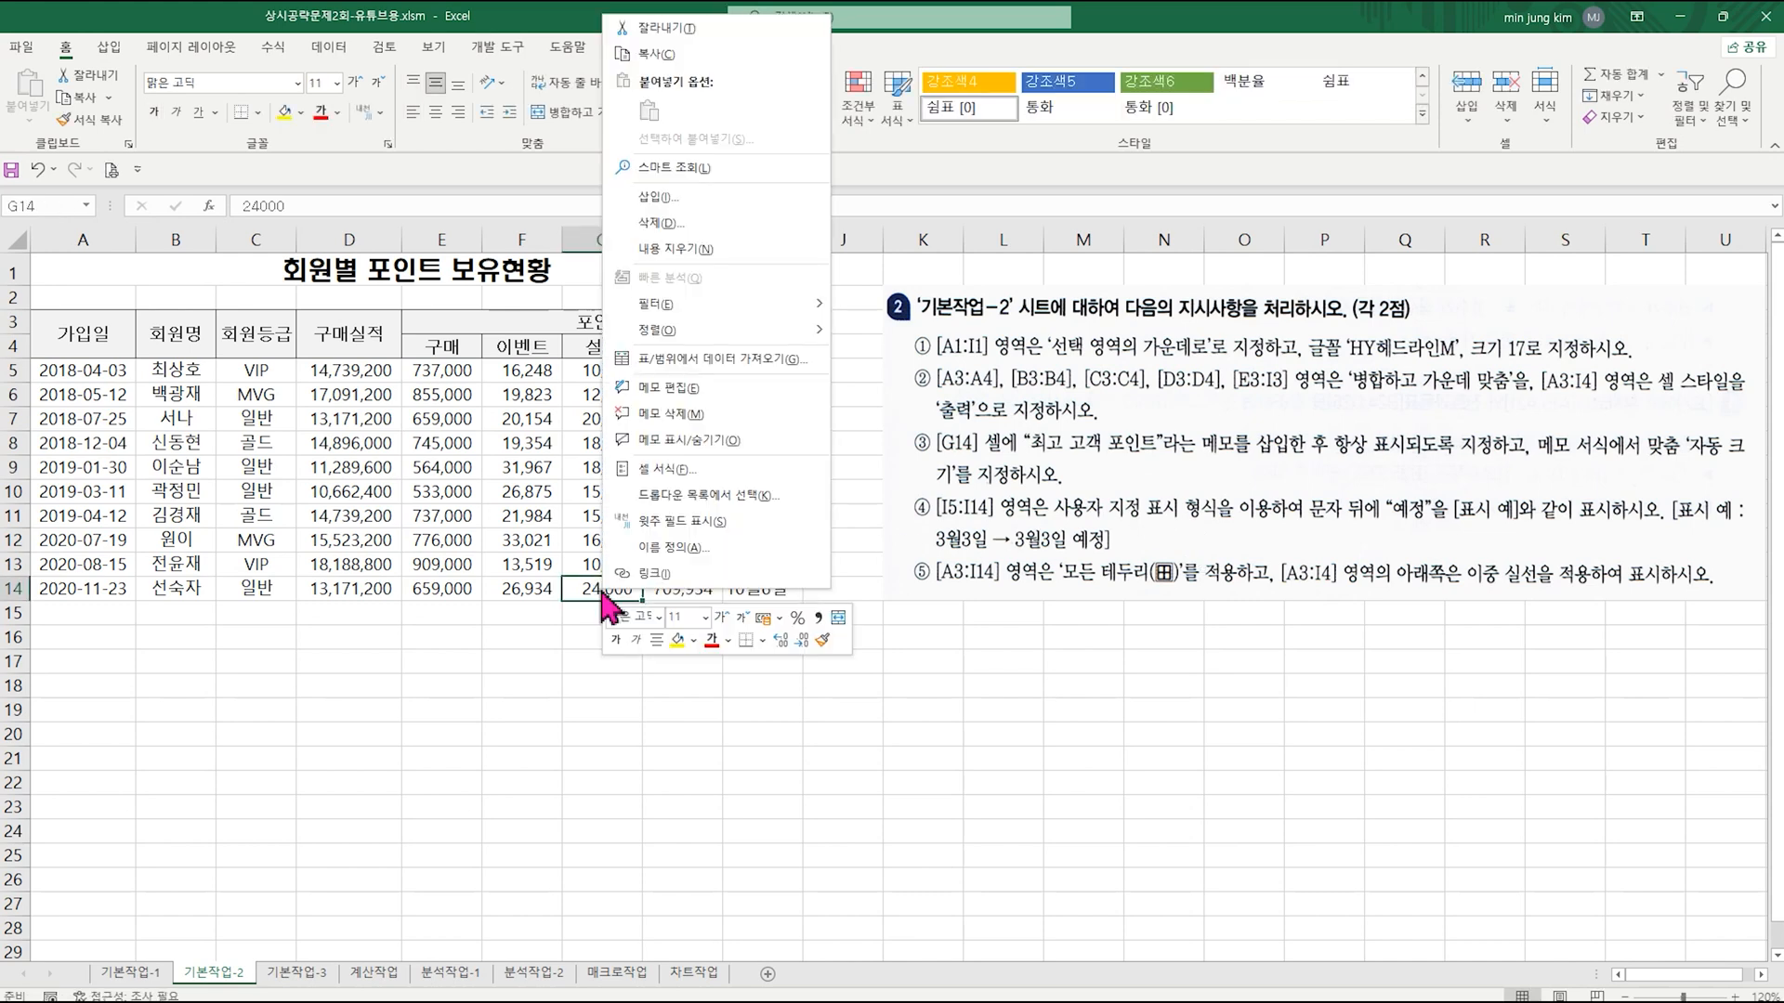
{"action": "left_click", "coordinate": [703, 446]}
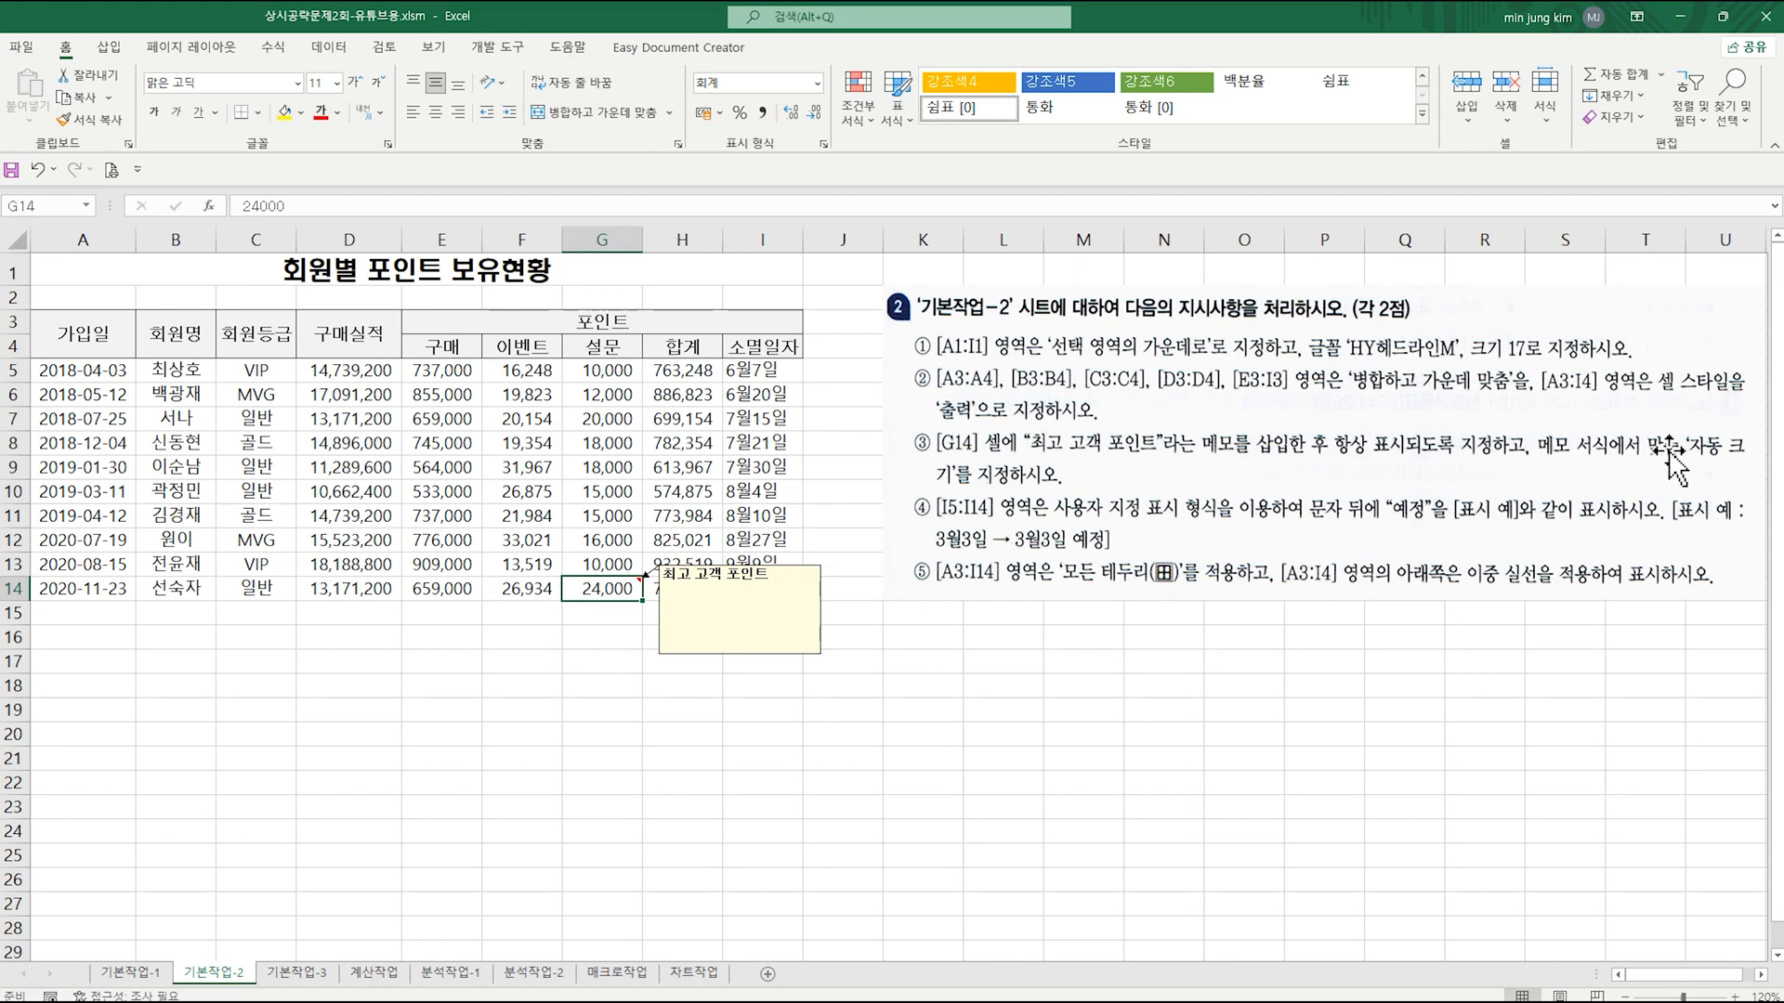
Step: Turn on automatic sizing in the alignment format of the note on cell G14
{"action": "left_click", "coordinate": [757, 608]}
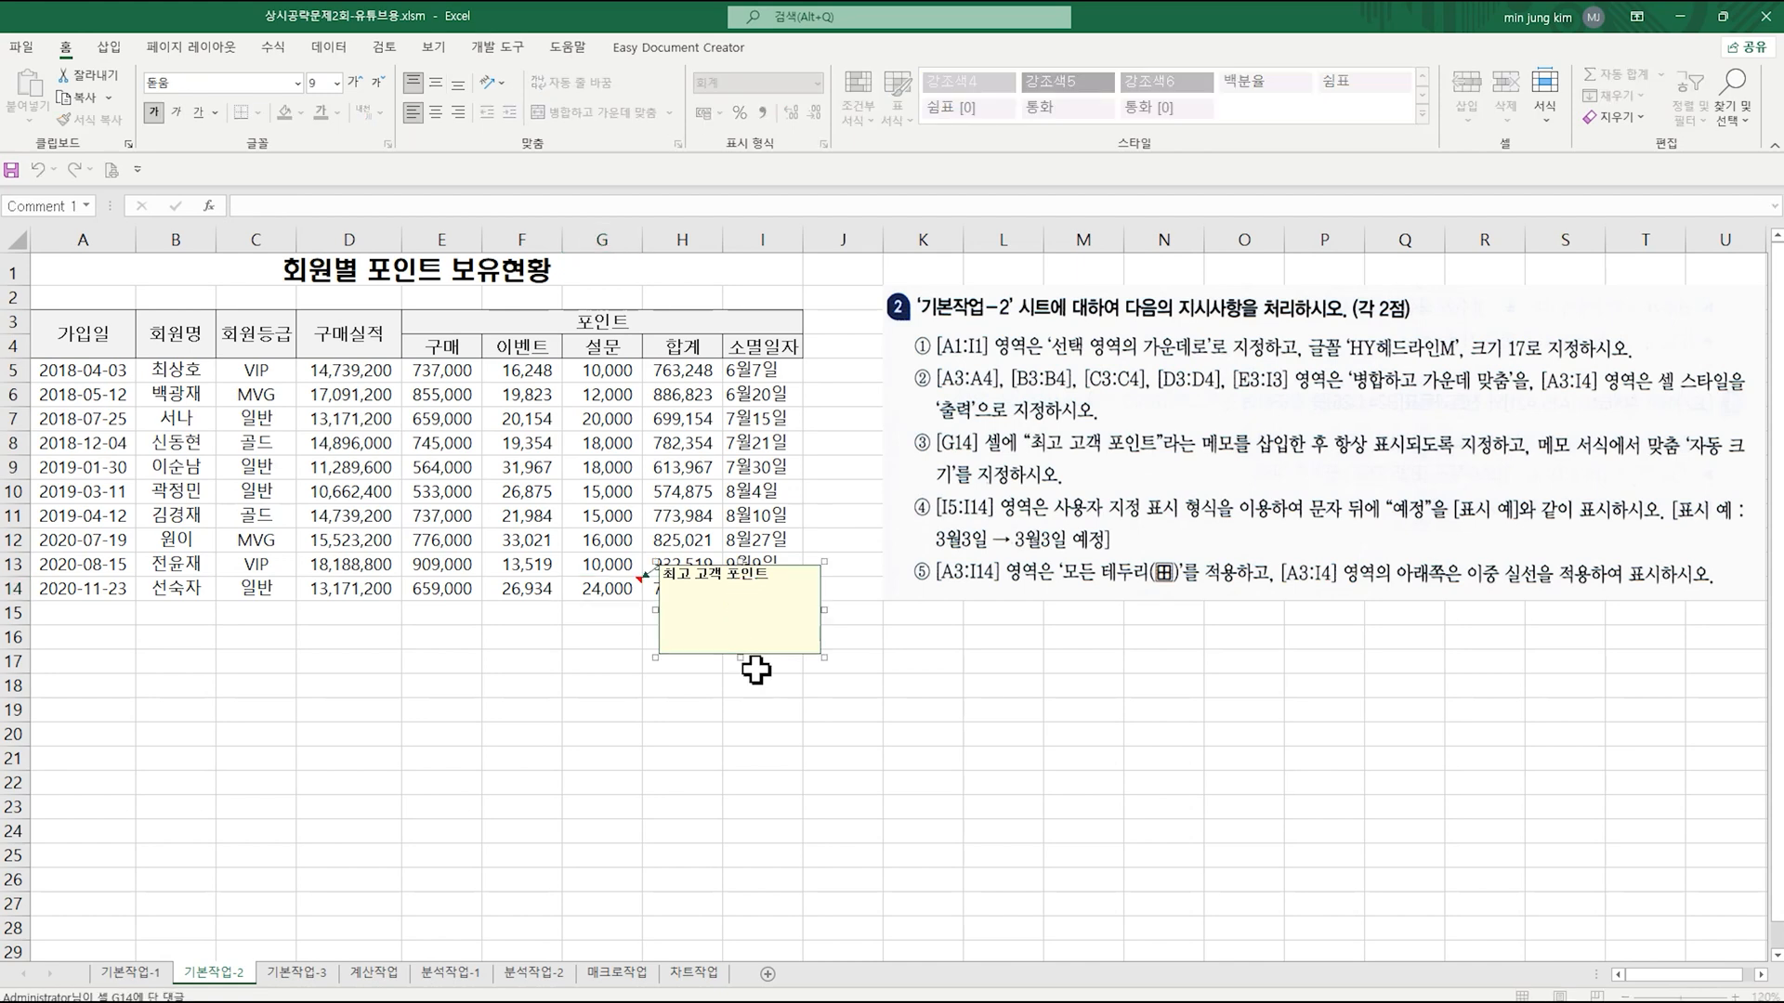
{"action": "left_click", "coordinate": [811, 565]}
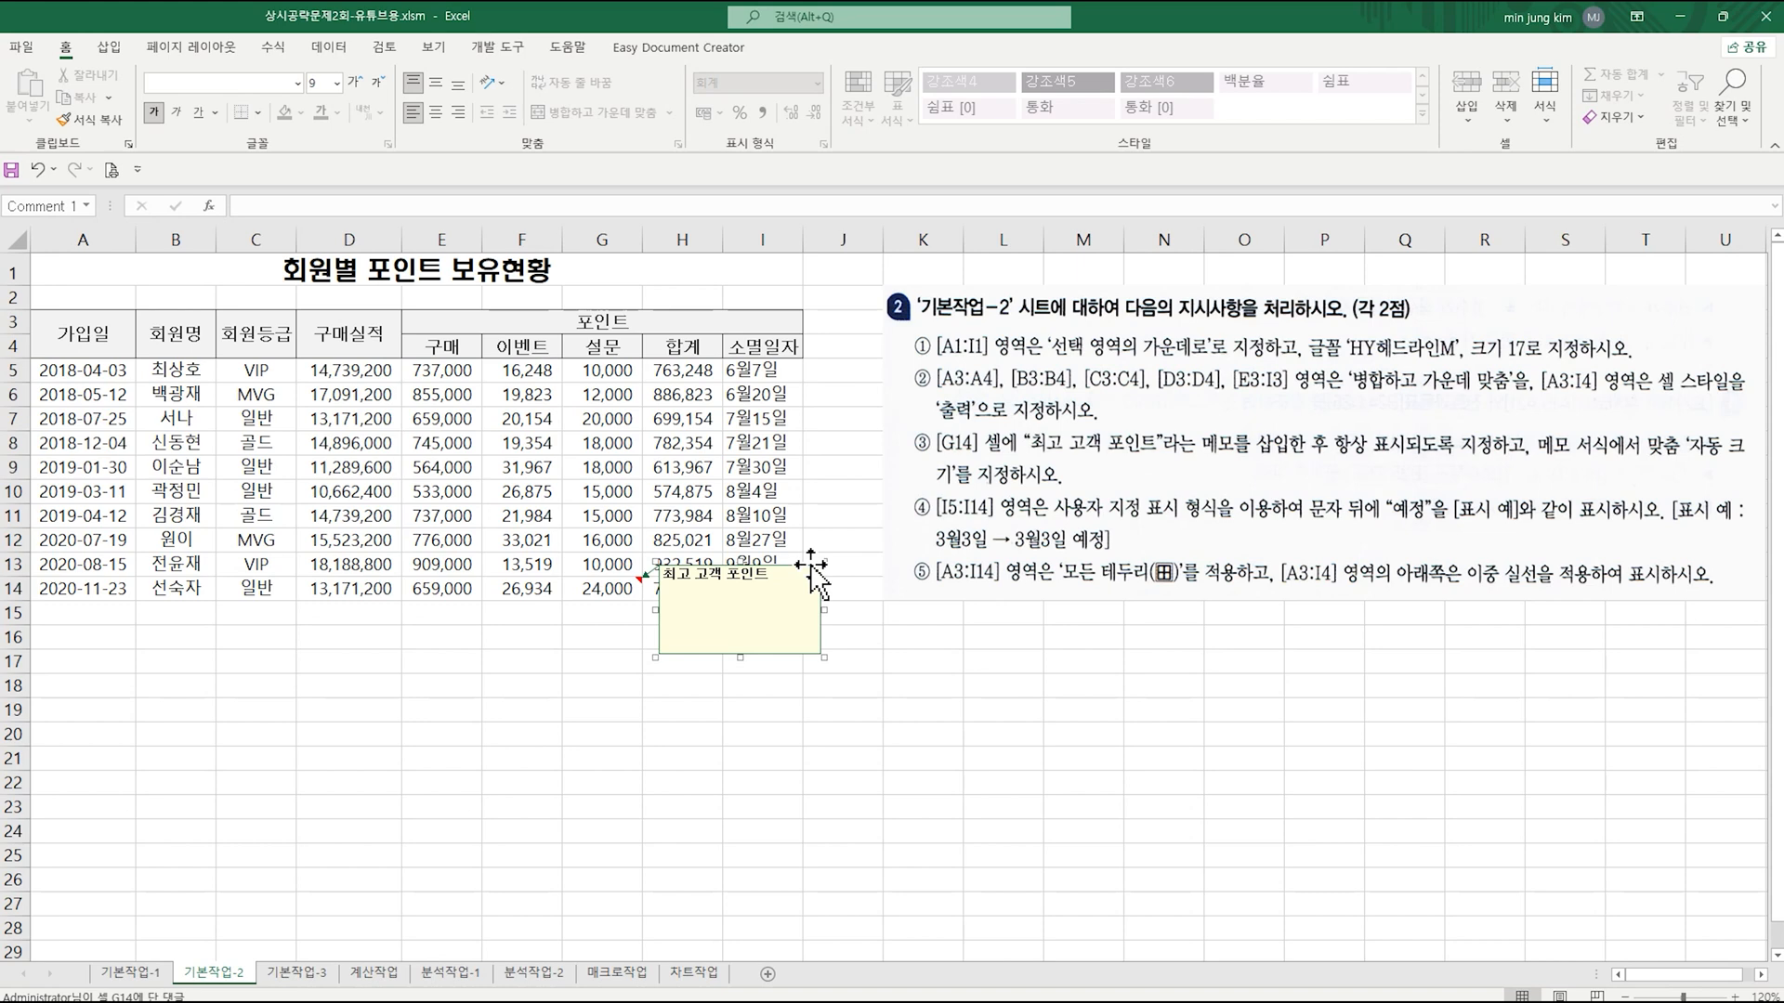
{"action": "right_click", "coordinate": [812, 567]}
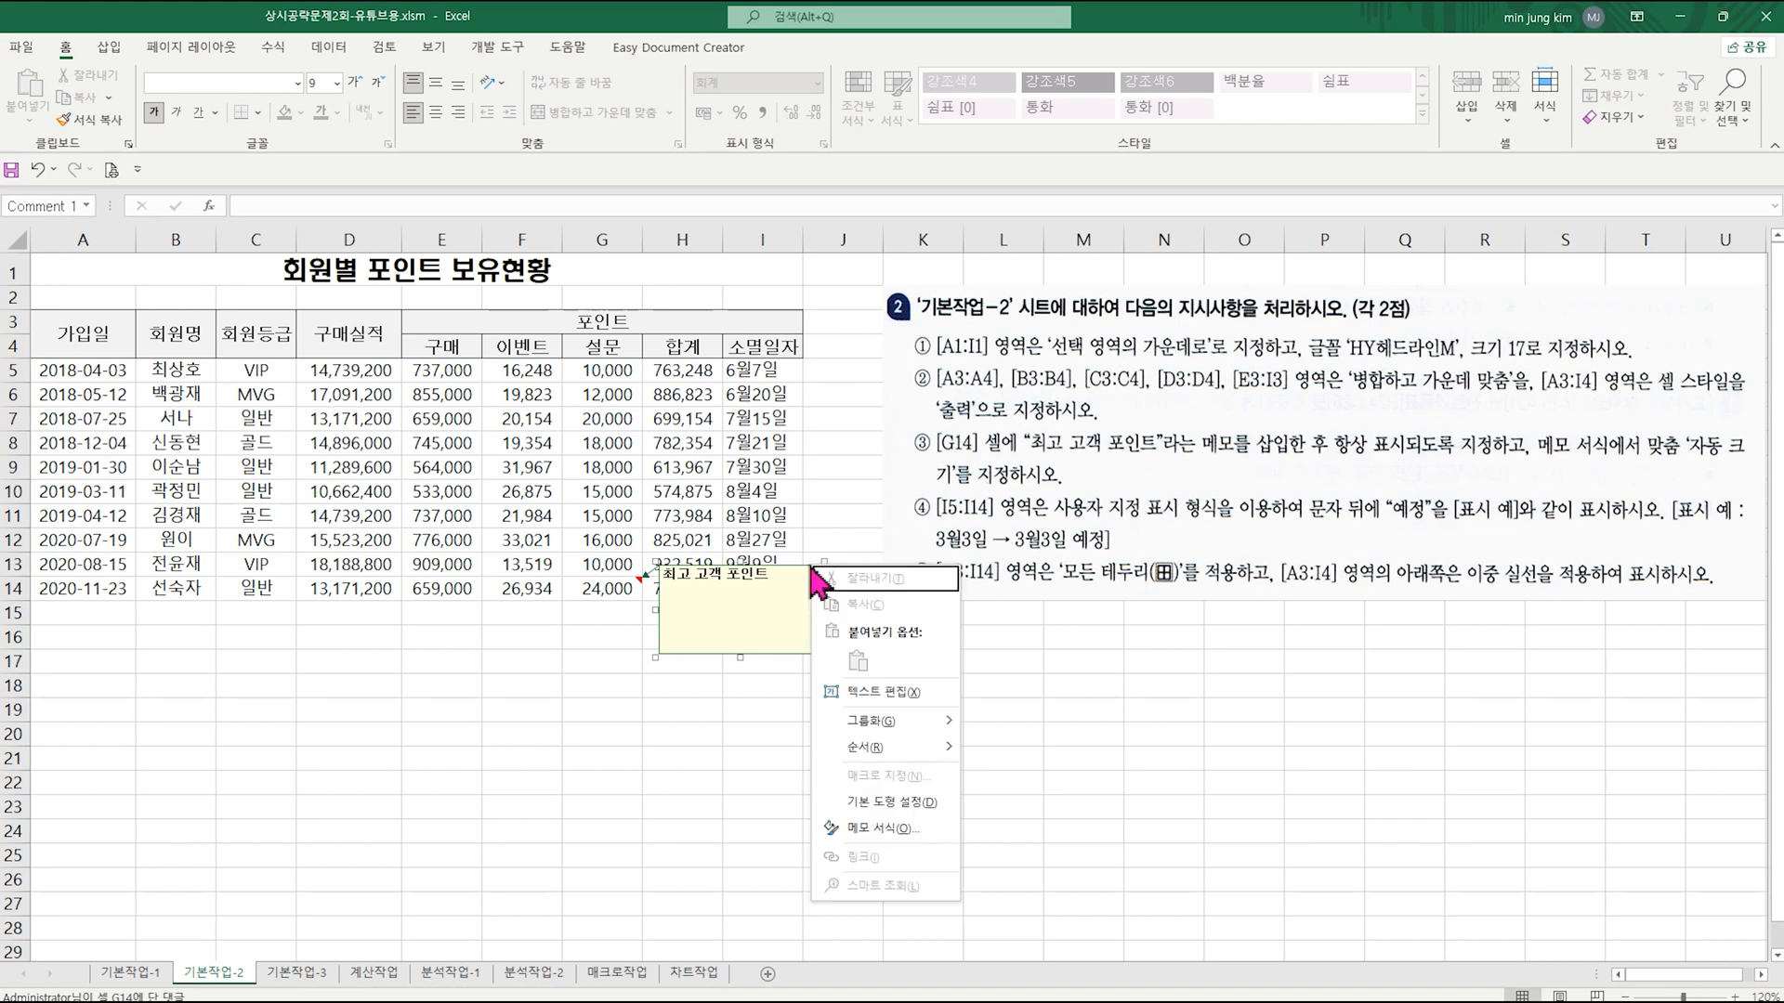
{"action": "left_click", "coordinate": [883, 830]}
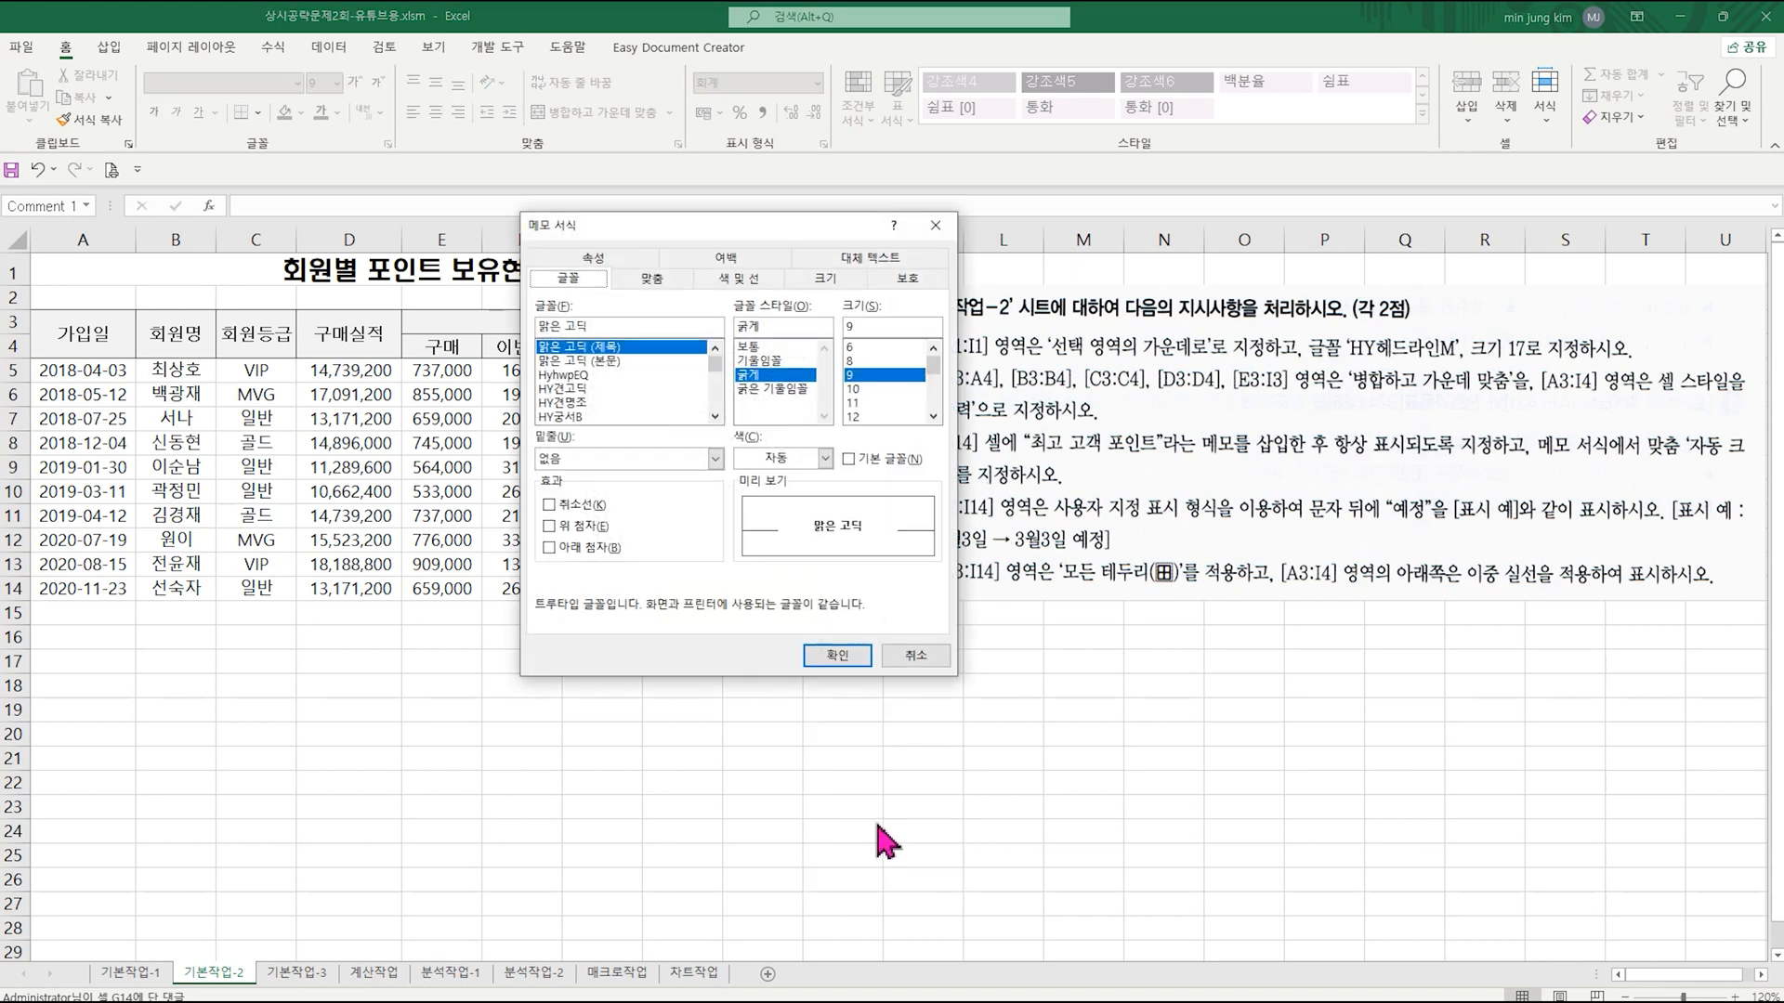
{"action": "left_click", "coordinate": [656, 278]}
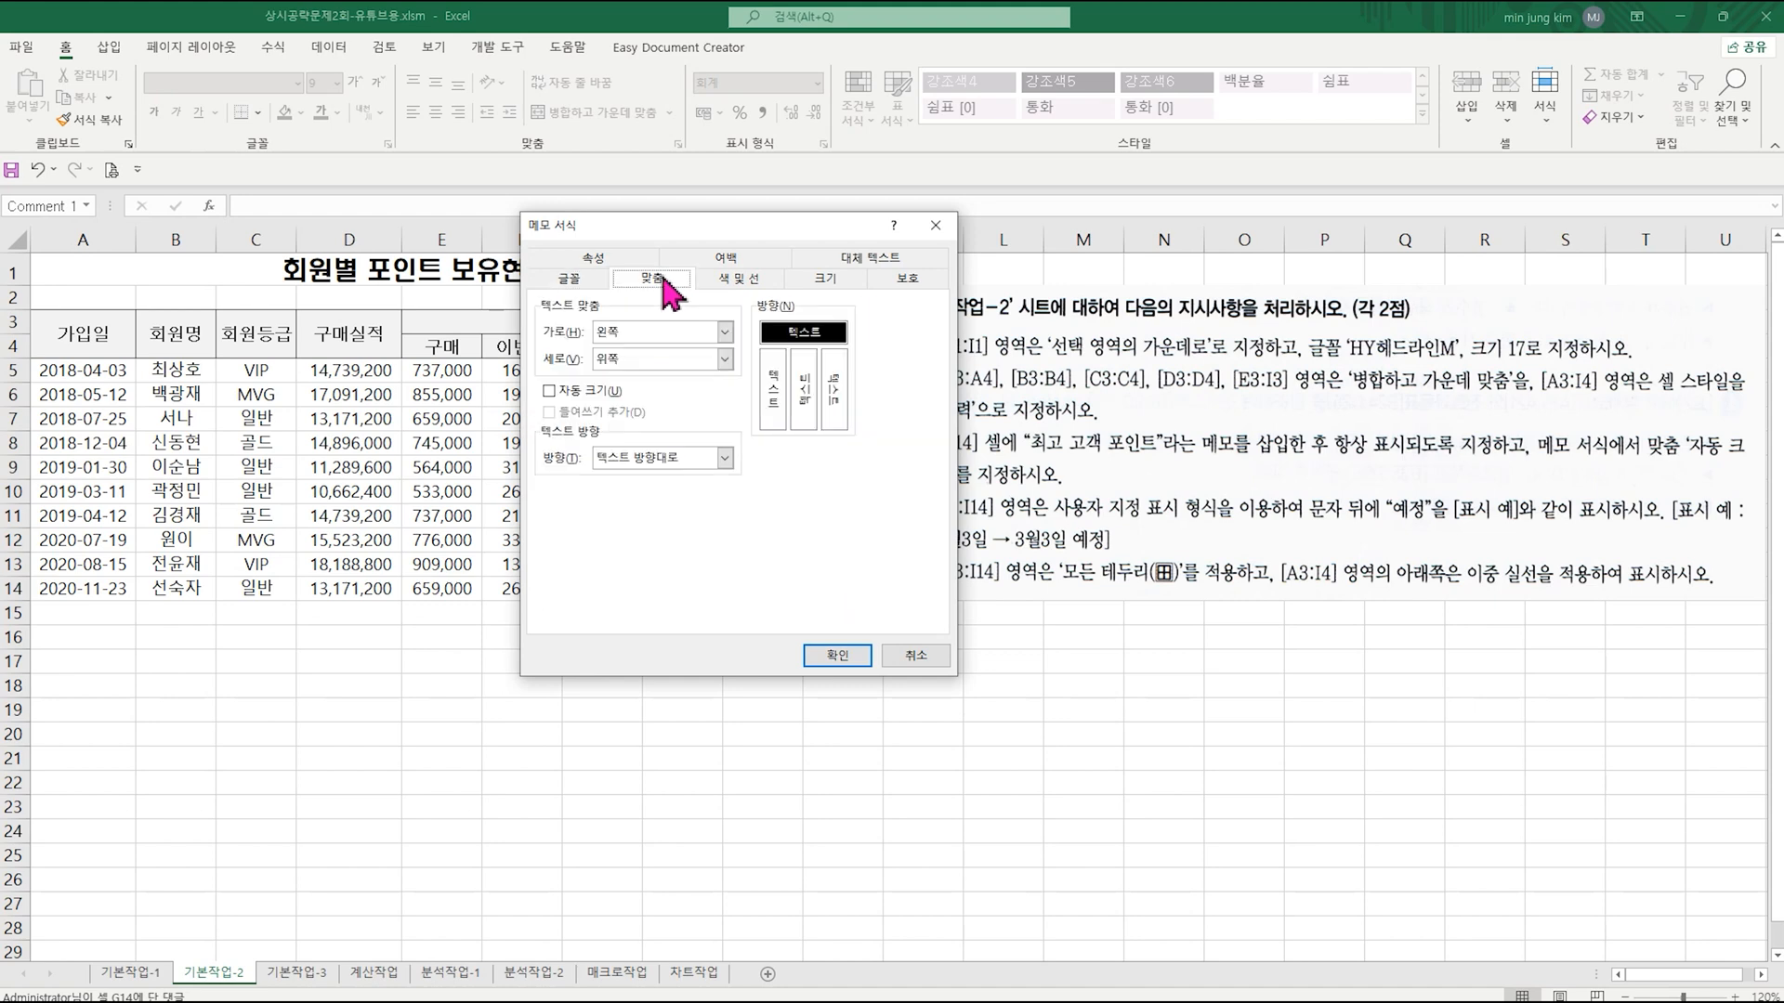
{"action": "left_click", "coordinate": [550, 392]}
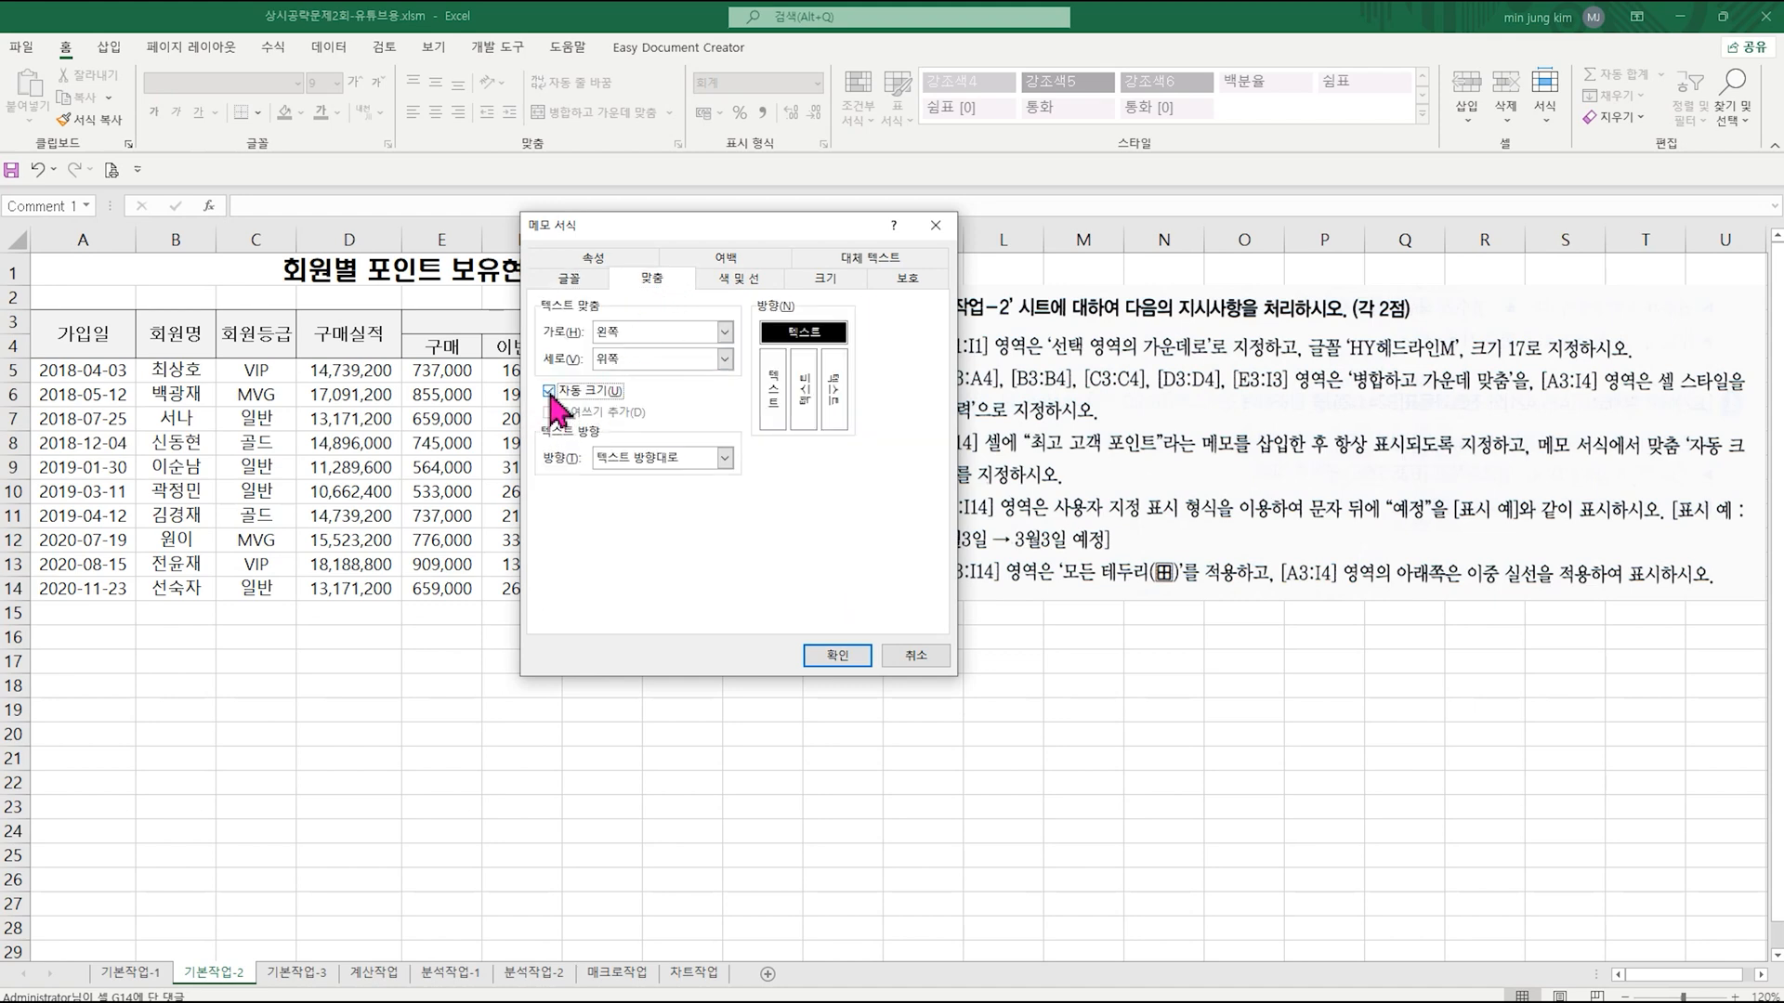
{"action": "left_click", "coordinate": [837, 655]}
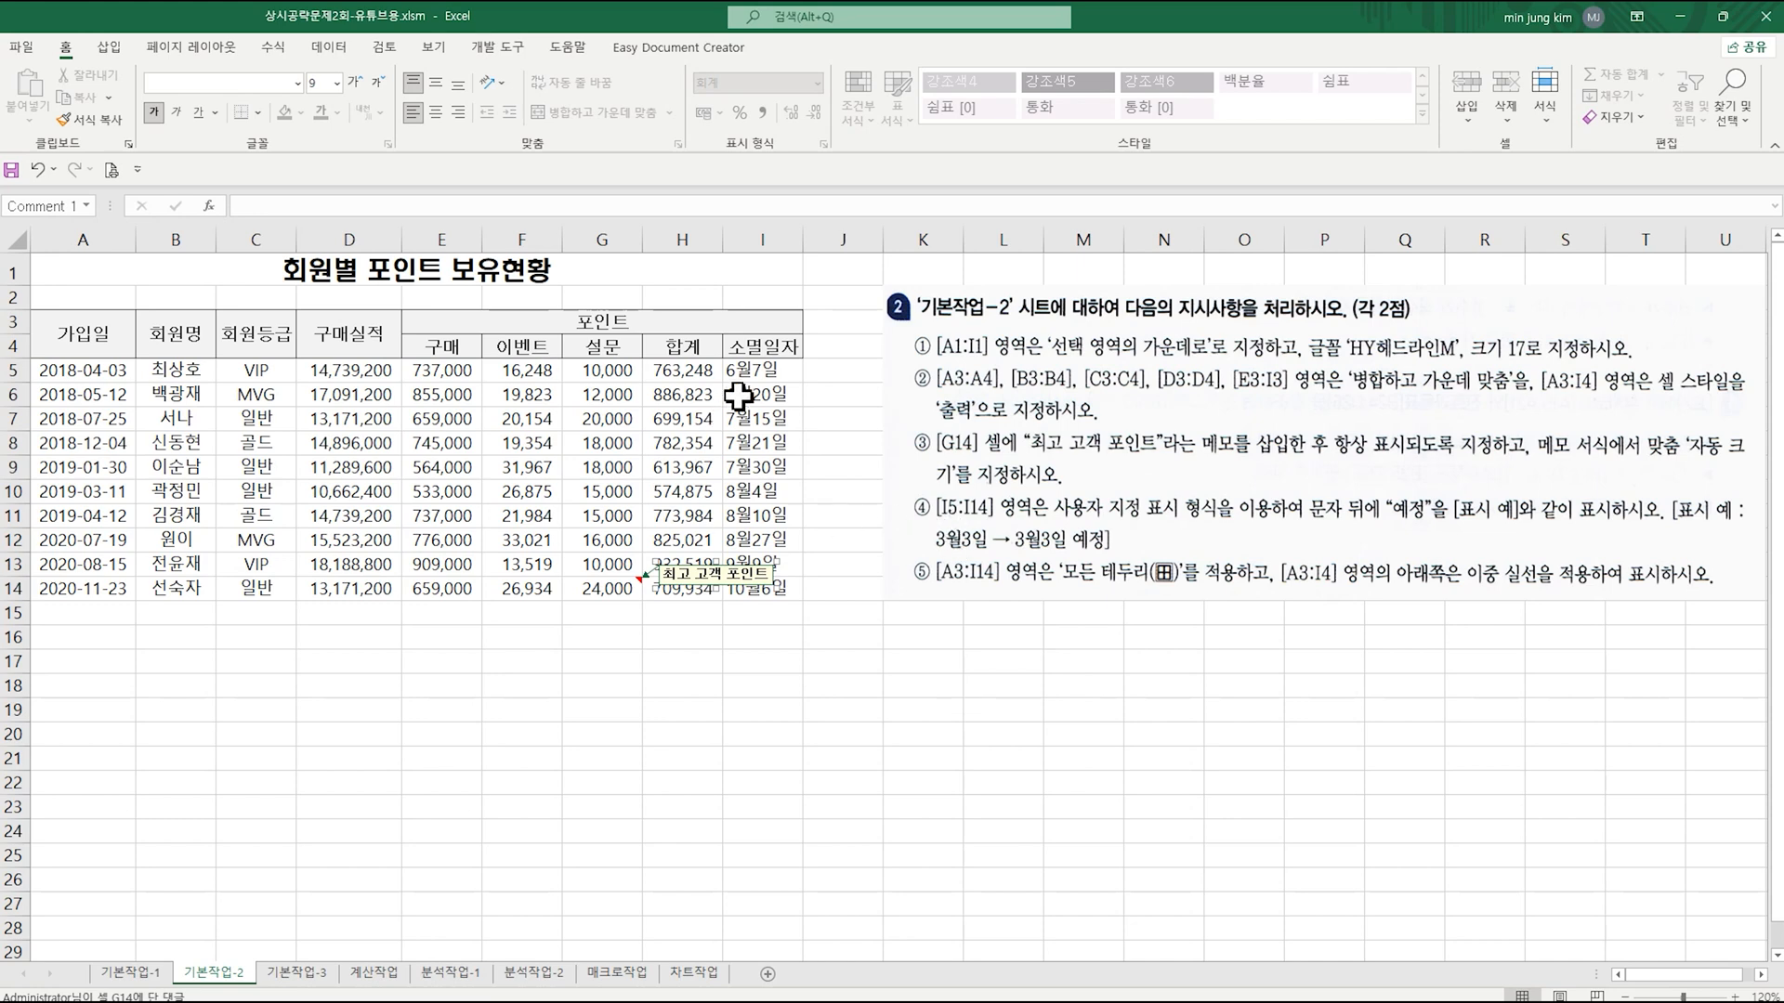
Step: Apply the custom number format @ "예정" to the range I5:I14, with a space before the quoted text
{"action": "left_click_drag", "start_coordinate": [757, 370], "coordinate": [760, 585]}
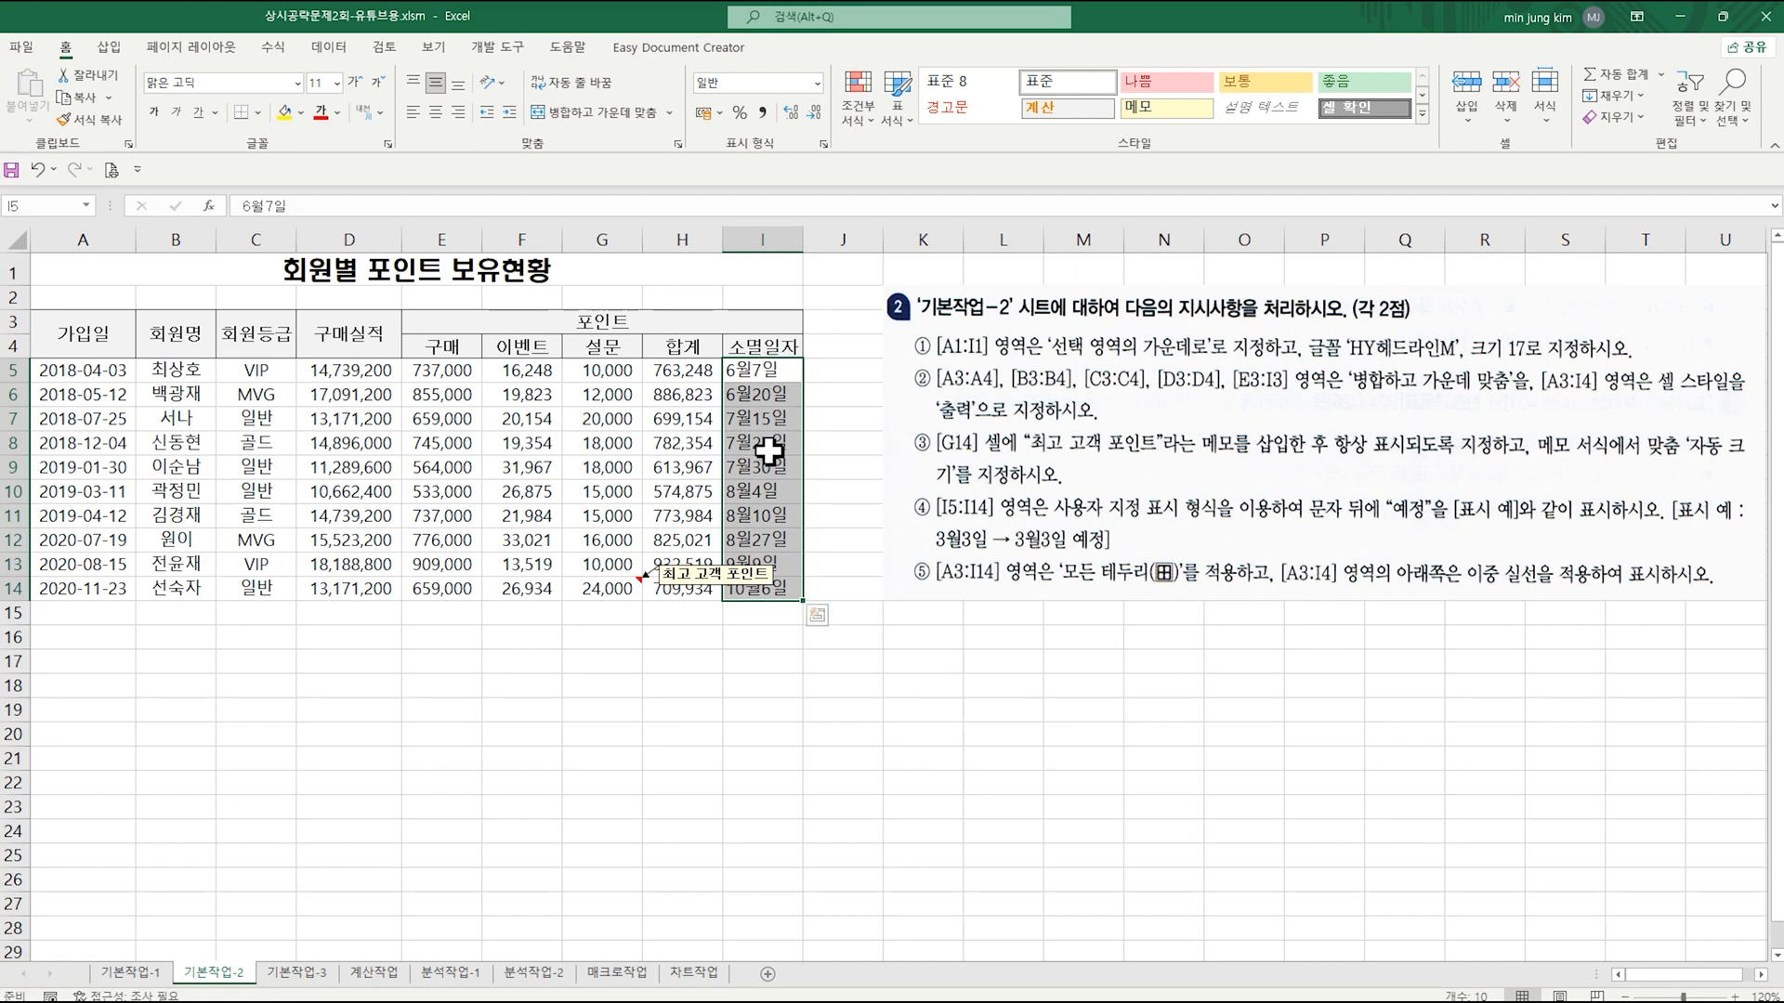
{"action": "right_click", "coordinate": [770, 401]}
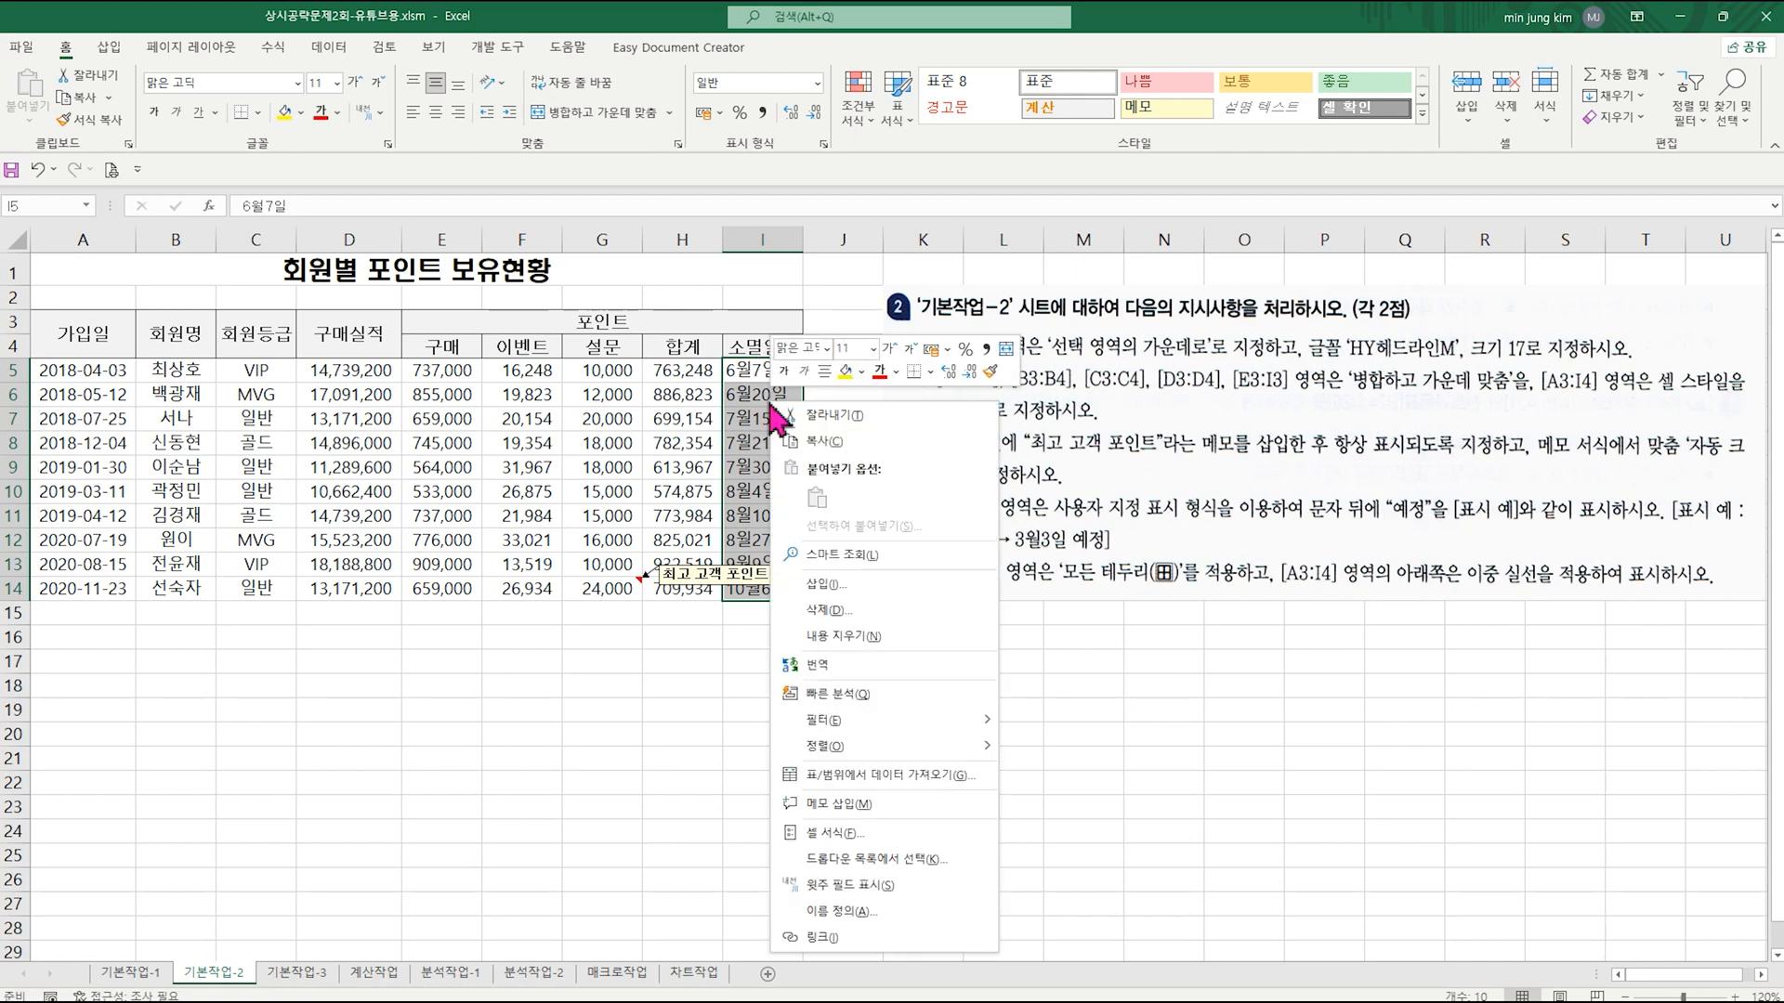
{"action": "left_click", "coordinate": [884, 835]}
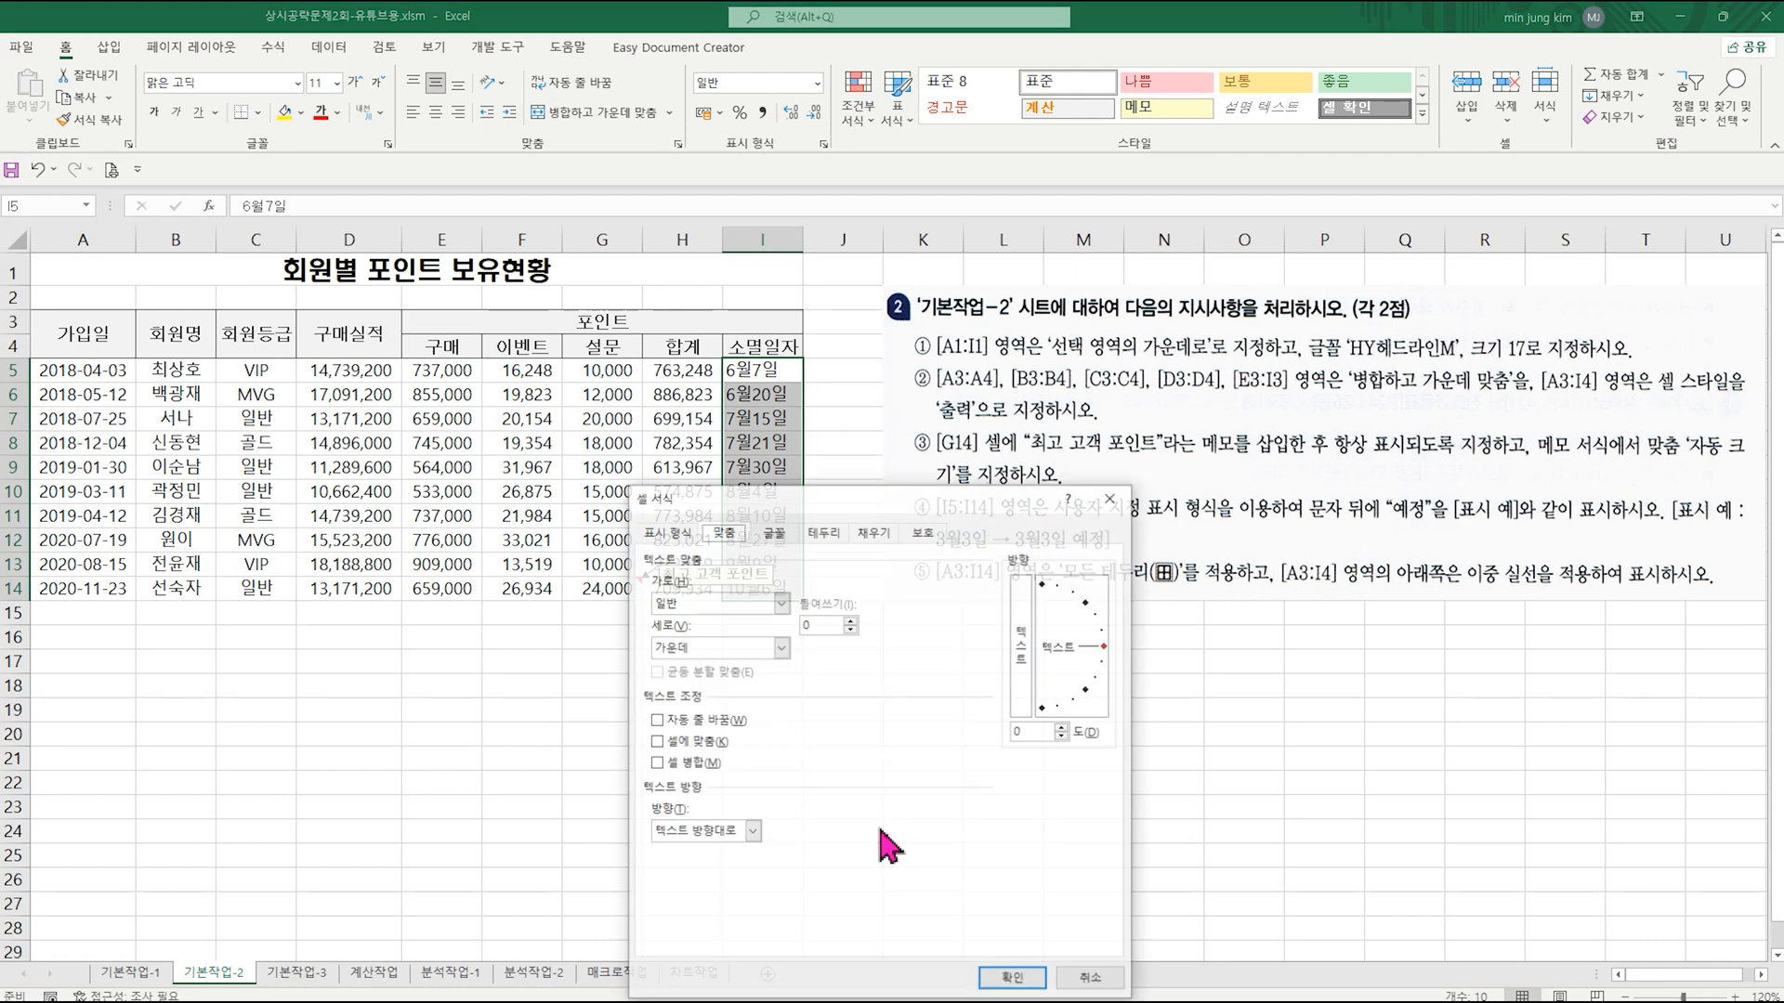
{"action": "left_click", "coordinate": [685, 734]}
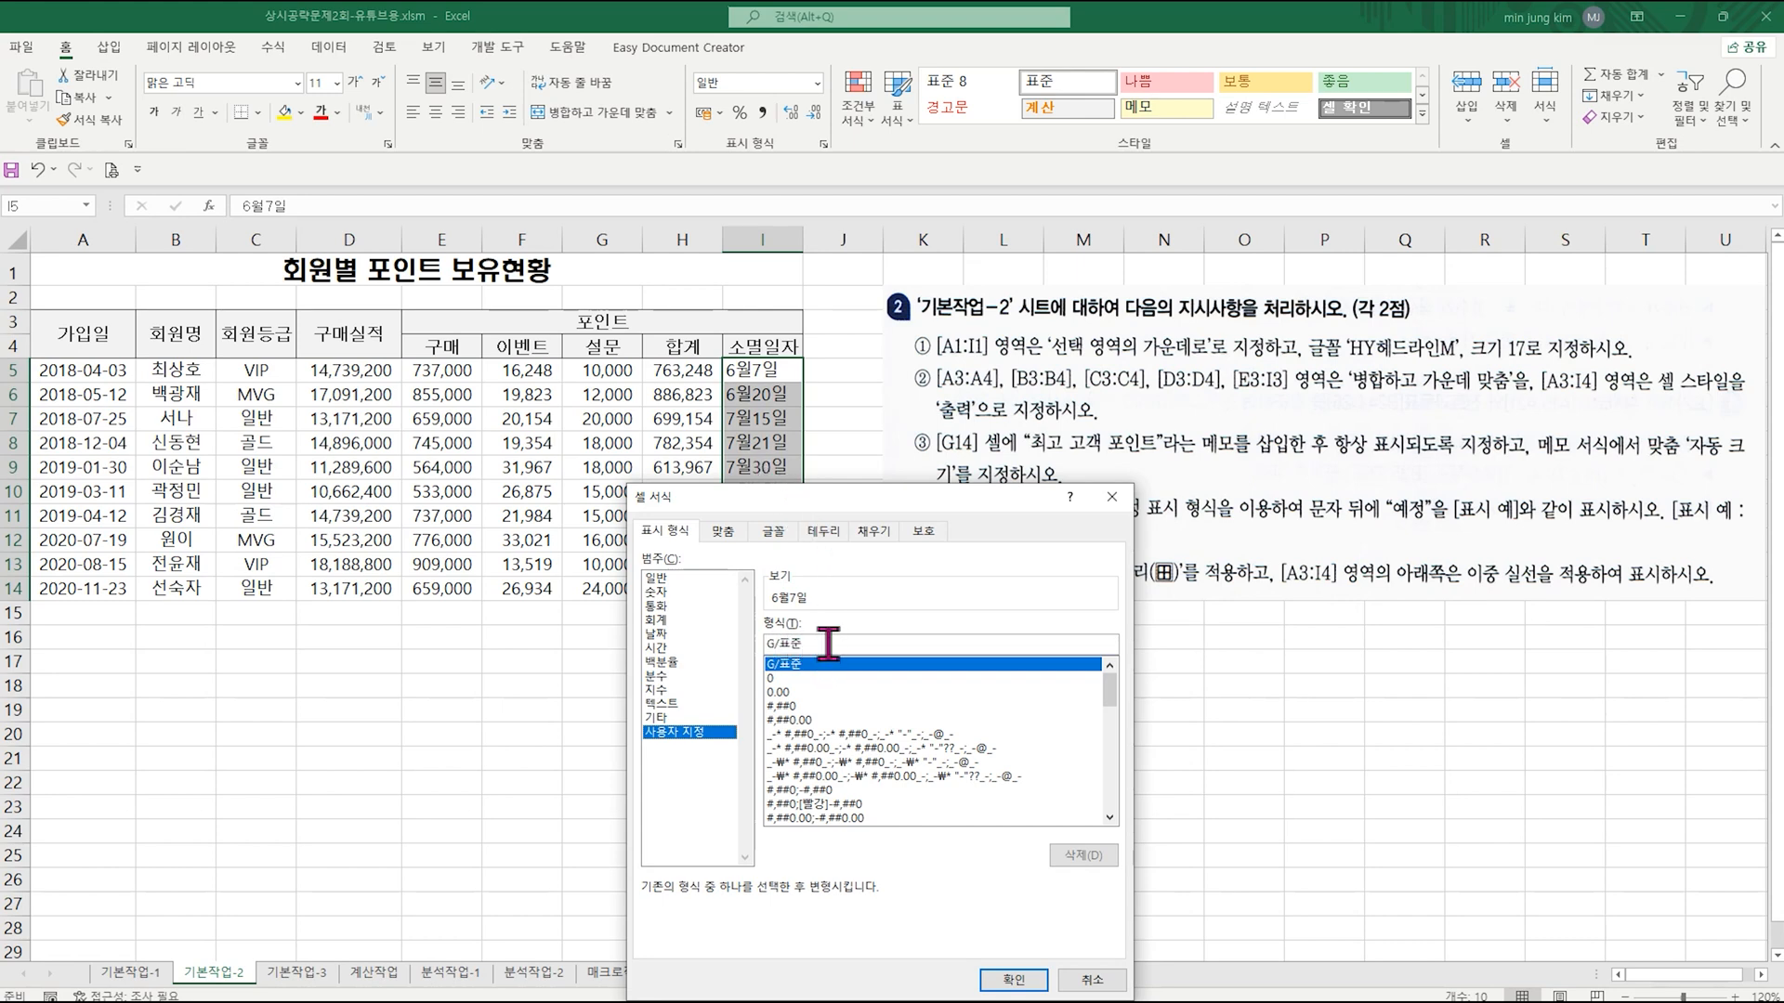
{"action": "left_click_drag", "start_coordinate": [829, 644], "coordinate": [694, 661]}
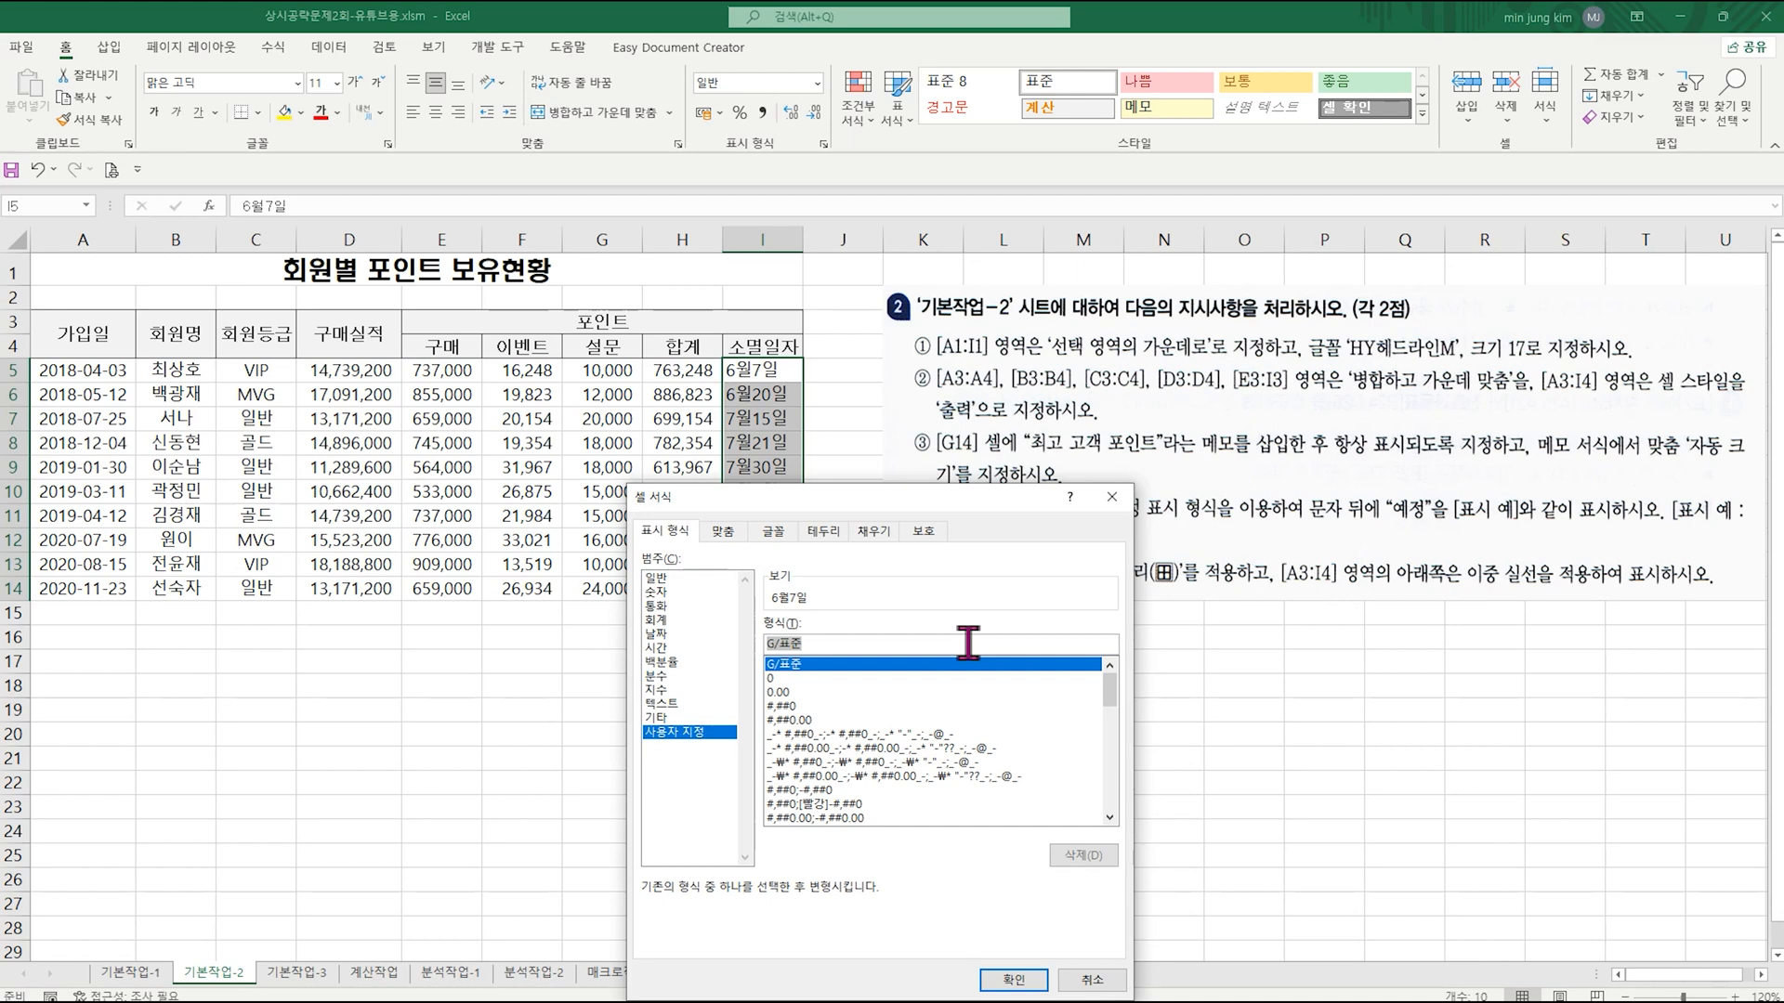
{"action": "type", "text": "@\"예정"}
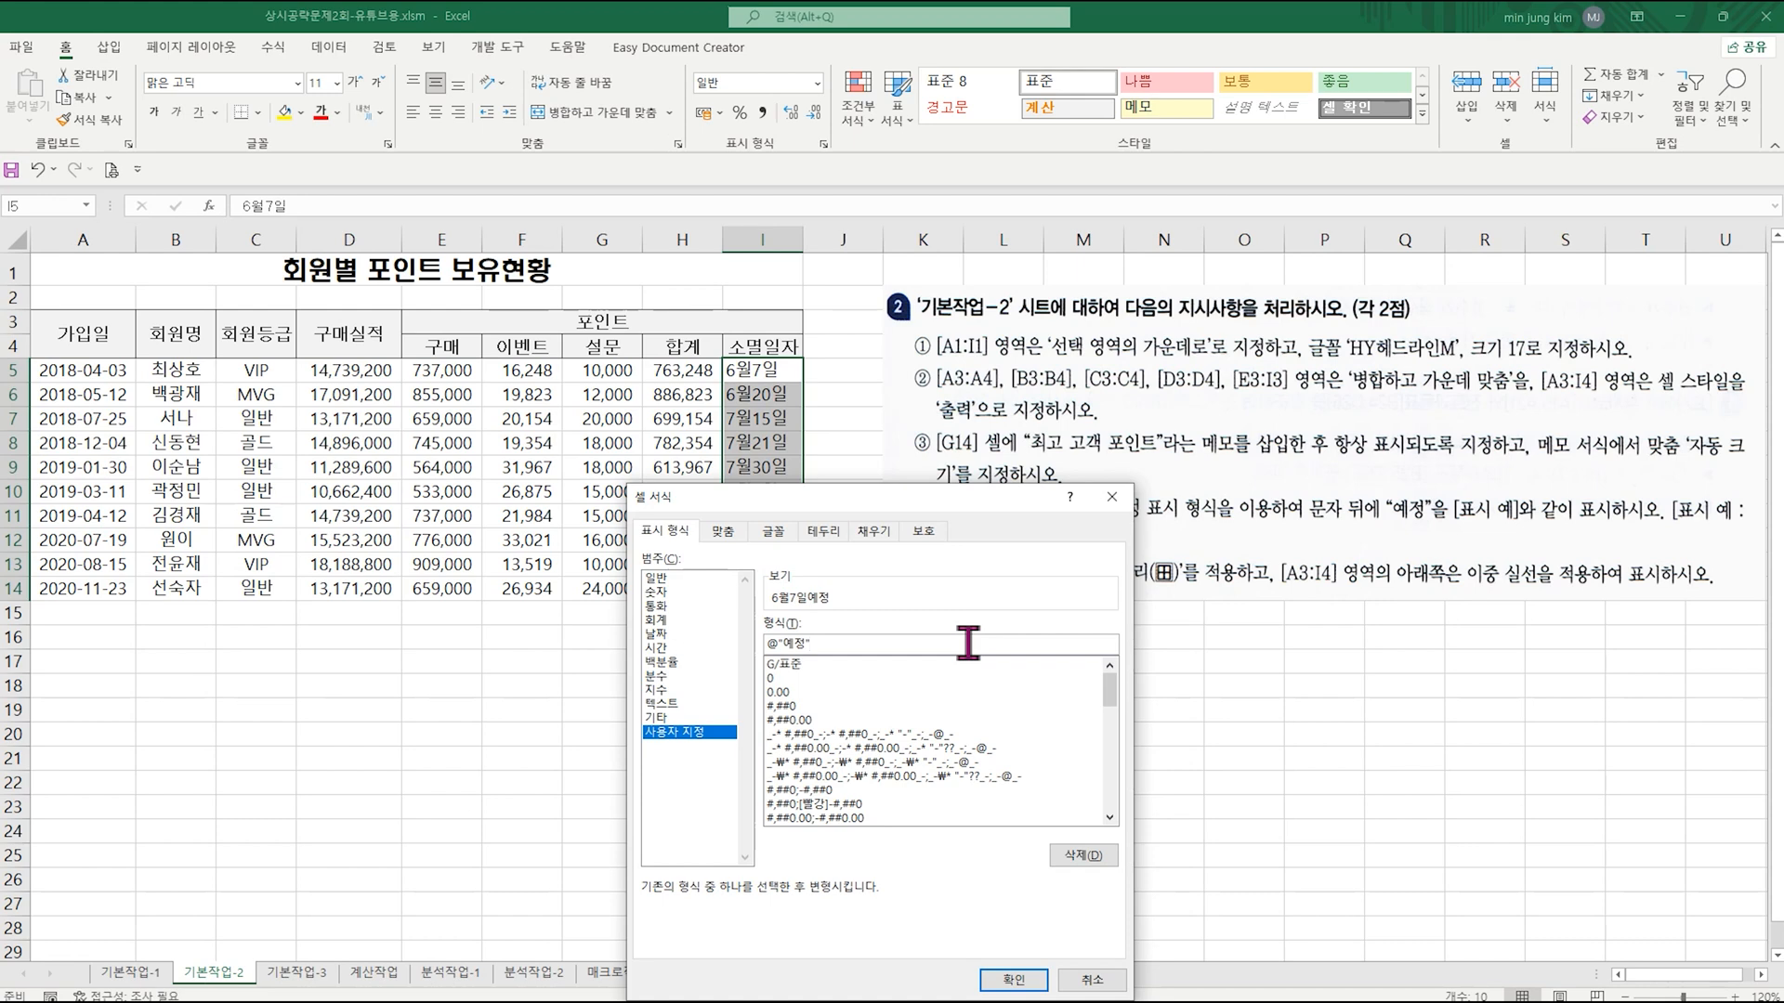
{"action": "left_click_drag", "start_coordinate": [954, 502], "coordinate": [584, 414]}
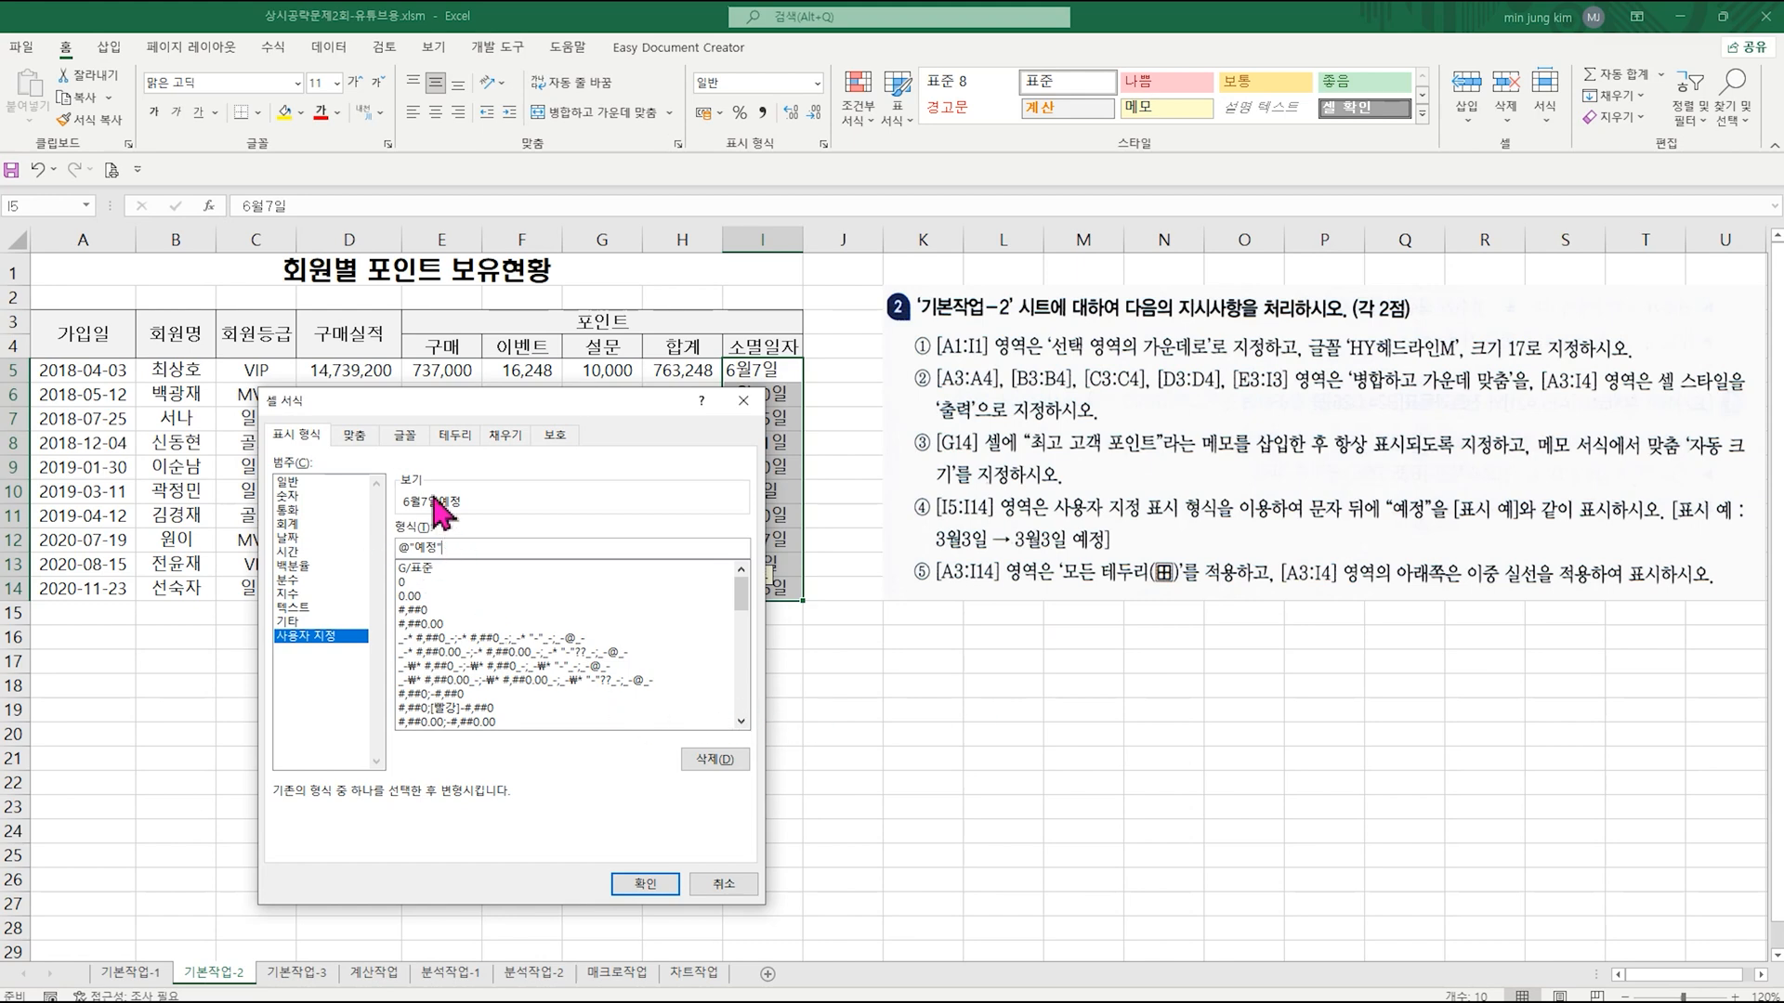
{"action": "type", "text": "\""}
{"action": "left_click", "coordinate": [410, 547]}
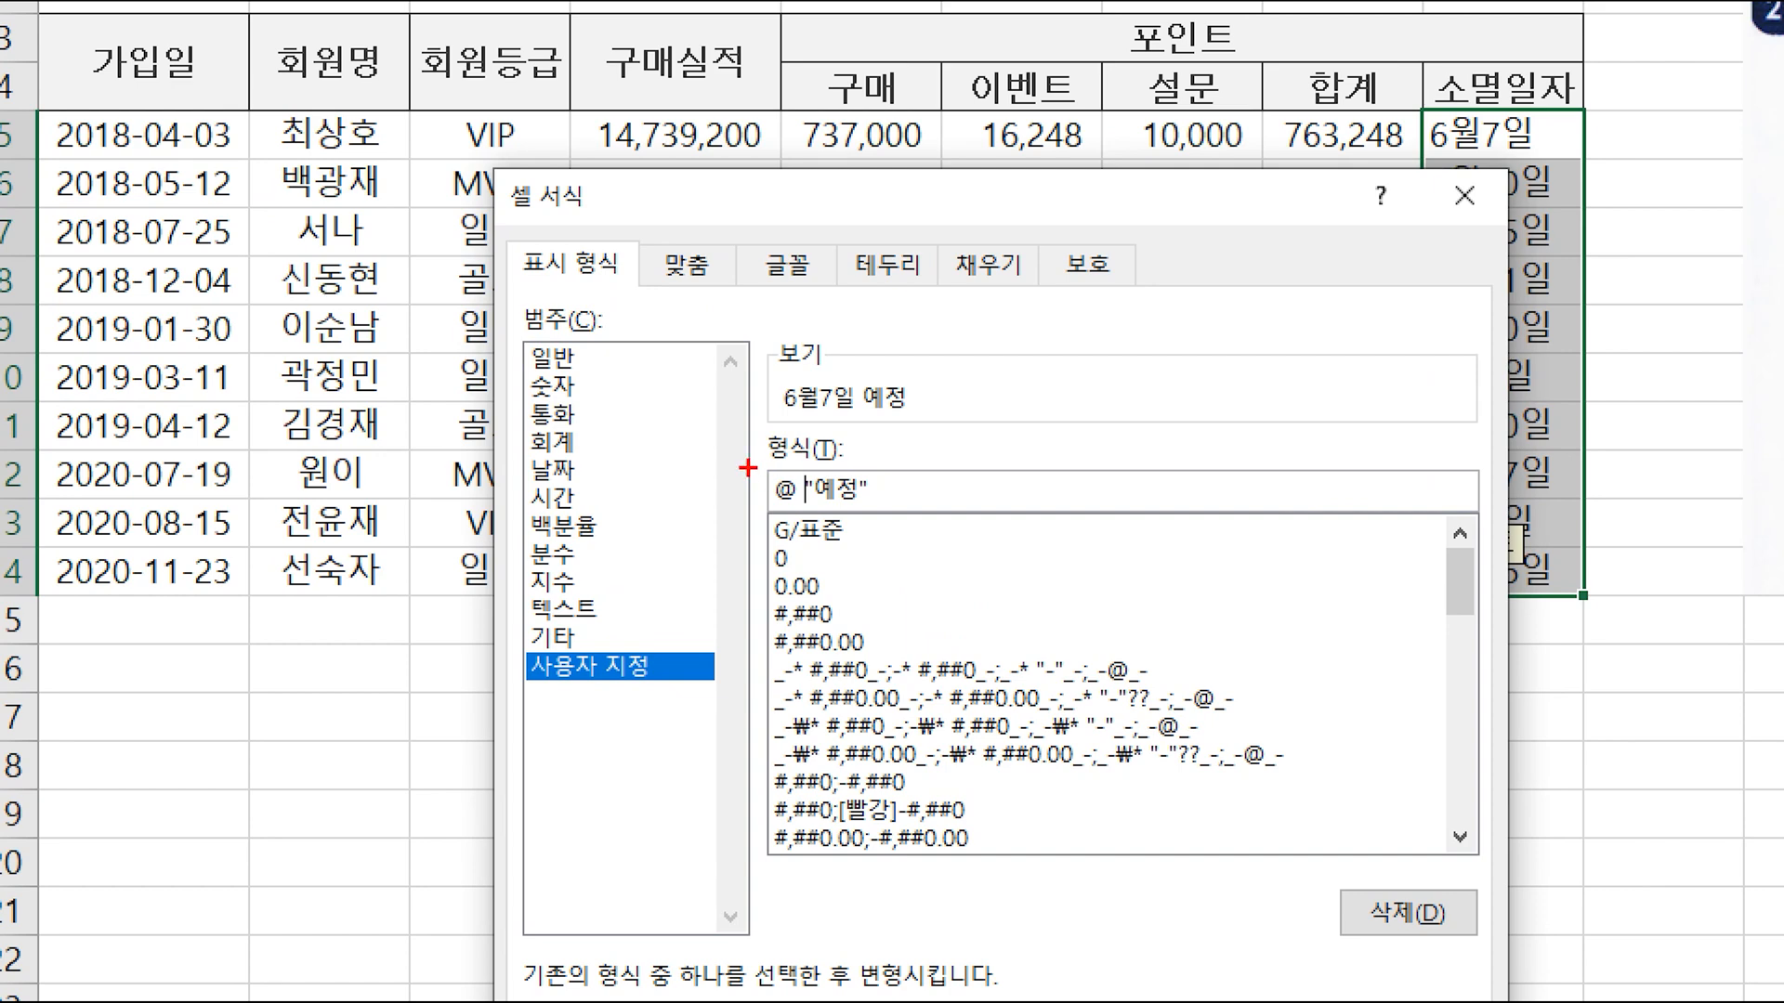
{"action": "left_click_drag", "start_coordinate": [720, 448], "coordinate": [881, 531]}
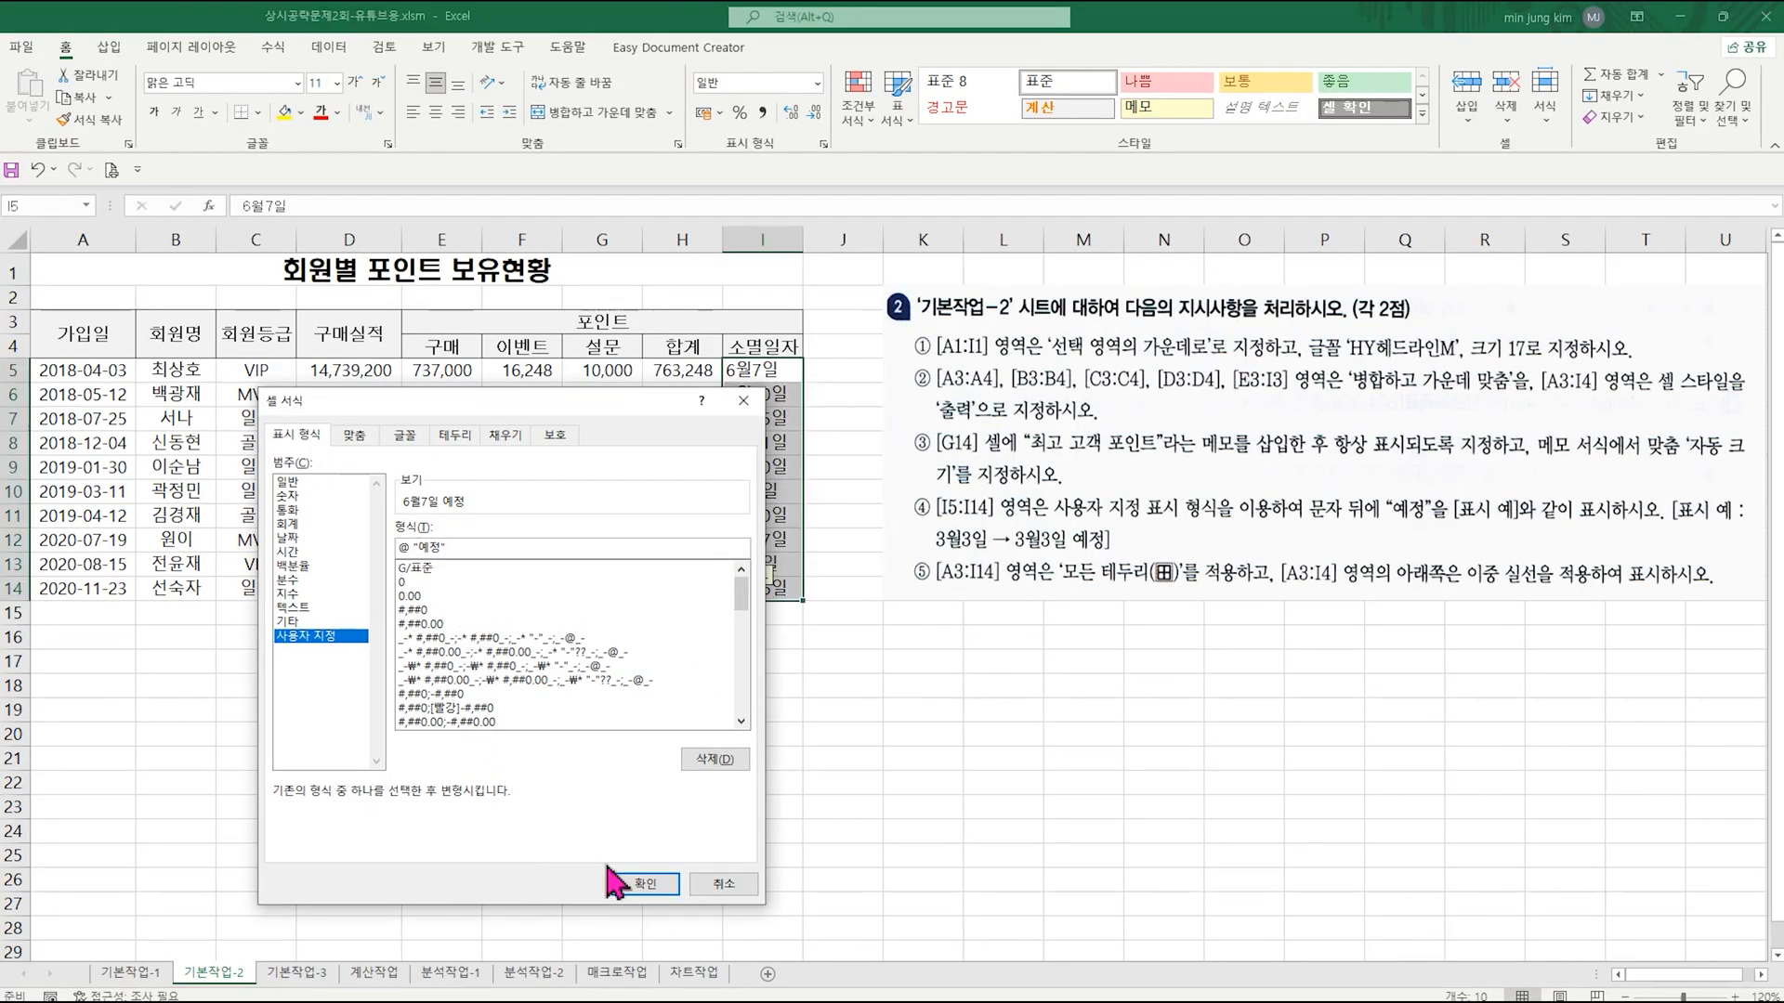
{"action": "left_click", "coordinate": [620, 883]}
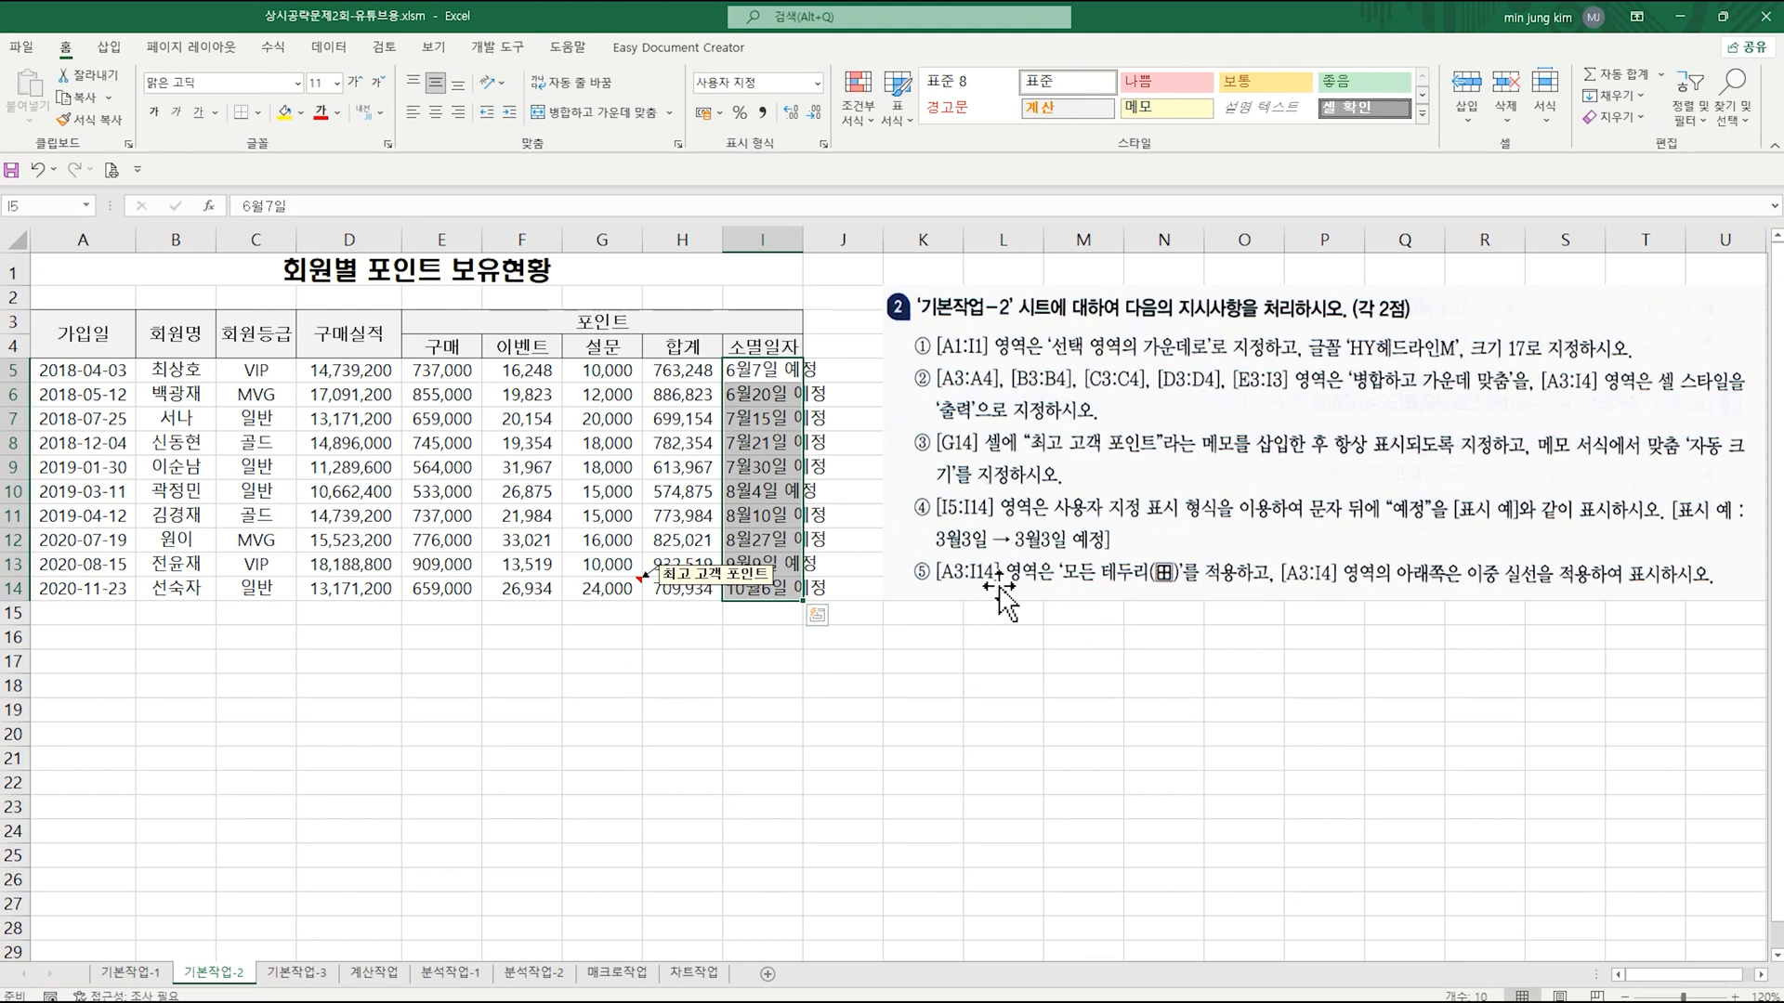
Step: Apply all borders to the table range A3:I14
{"action": "left_click", "coordinate": [60, 318]}
{"action": "left_click_drag", "start_coordinate": [60, 318], "coordinate": [697, 585]}
{"action": "left_click", "coordinate": [259, 113]}
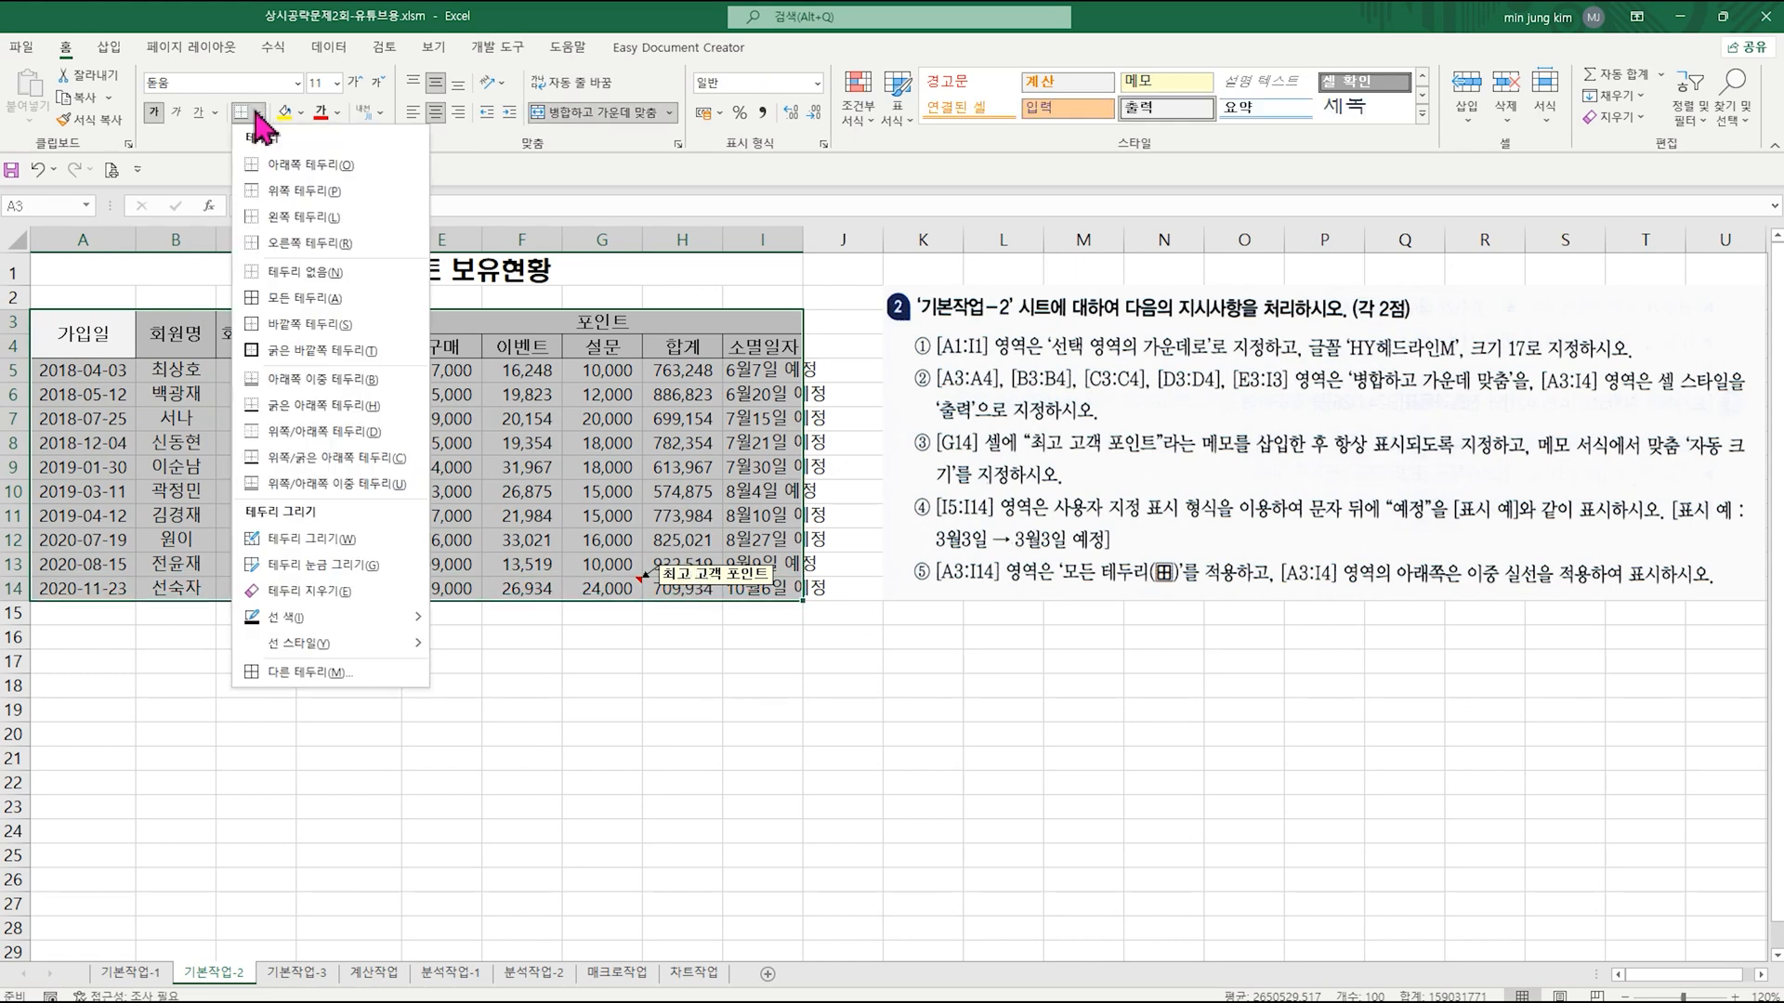
{"action": "left_click", "coordinate": [307, 298]}
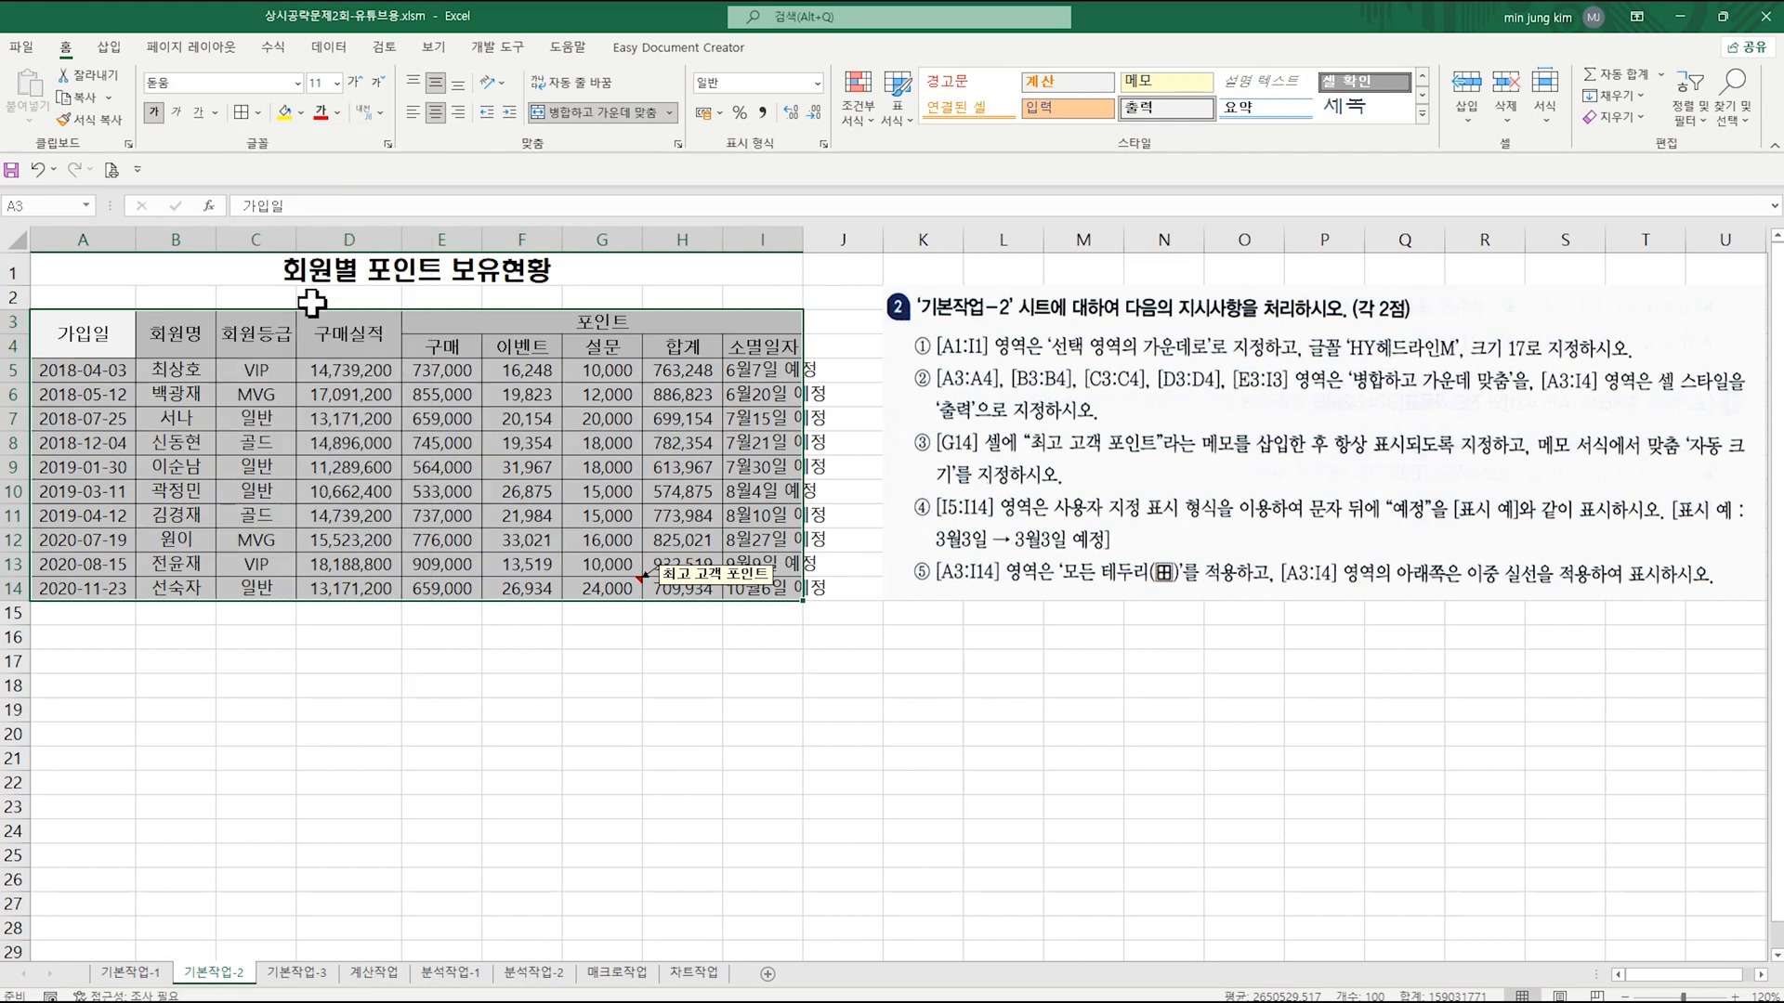
Step: Add a bottom double border to the header range A3:I4
{"action": "left_click_drag", "start_coordinate": [65, 327], "coordinate": [729, 345]}
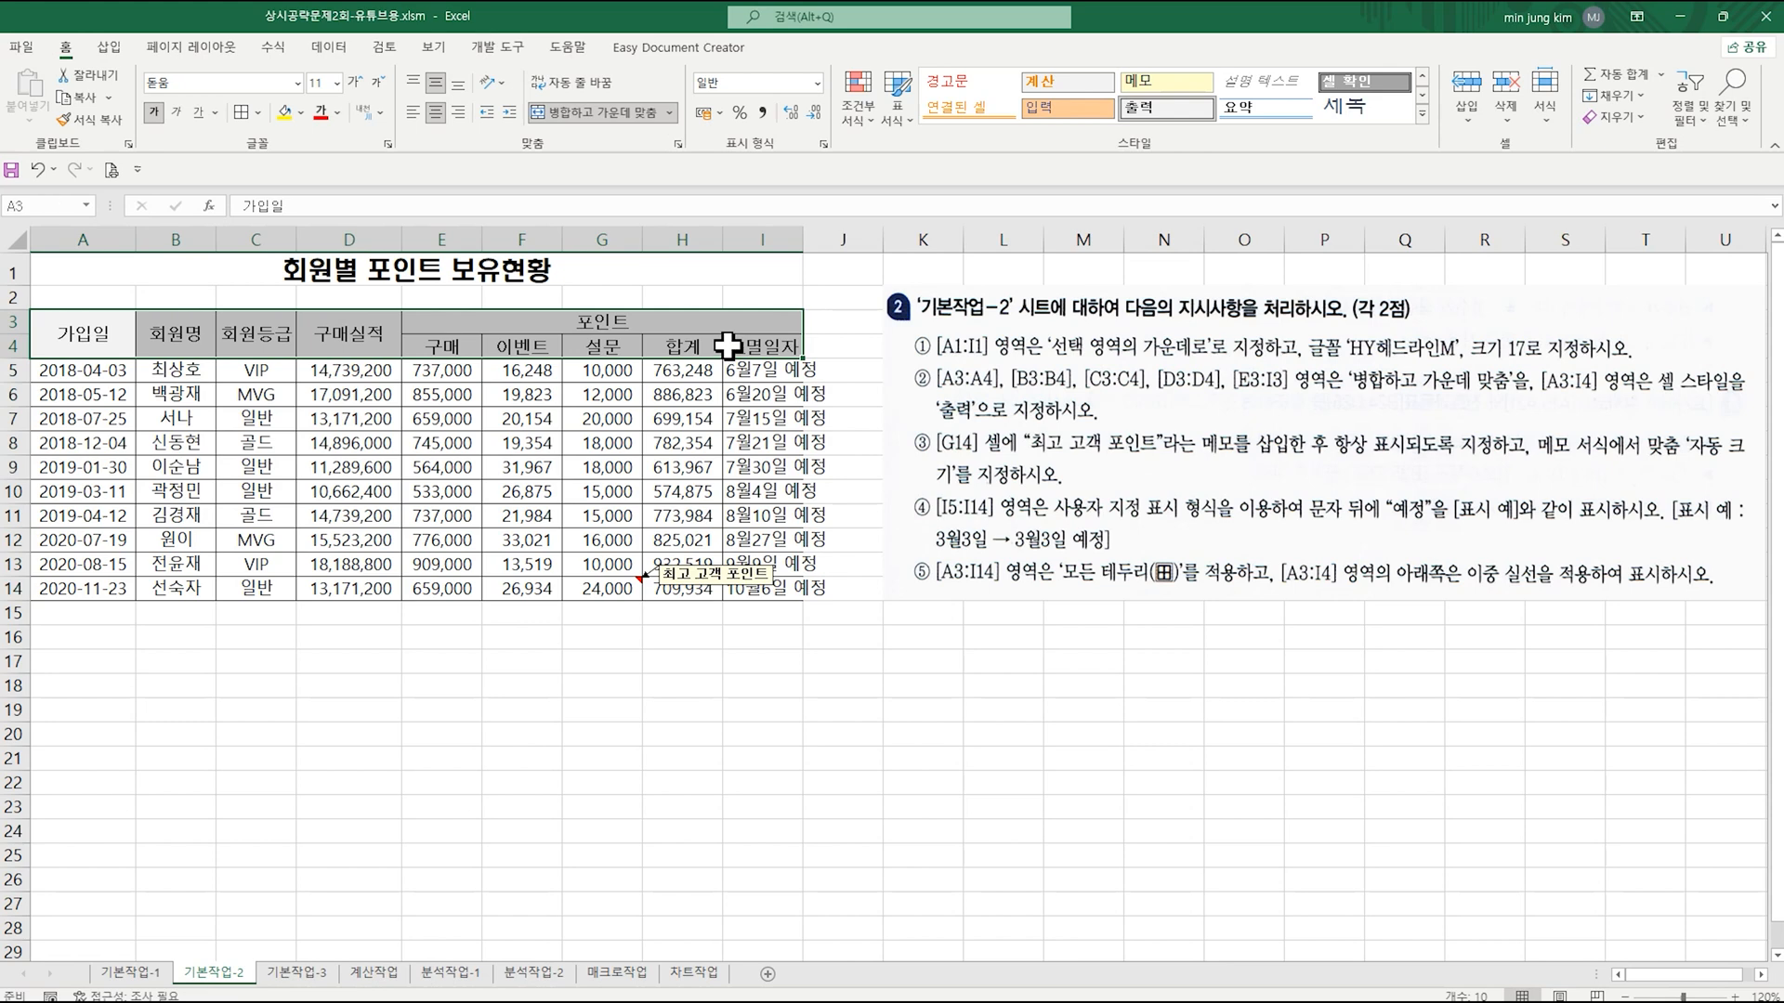
{"action": "left_click", "coordinate": [261, 113]}
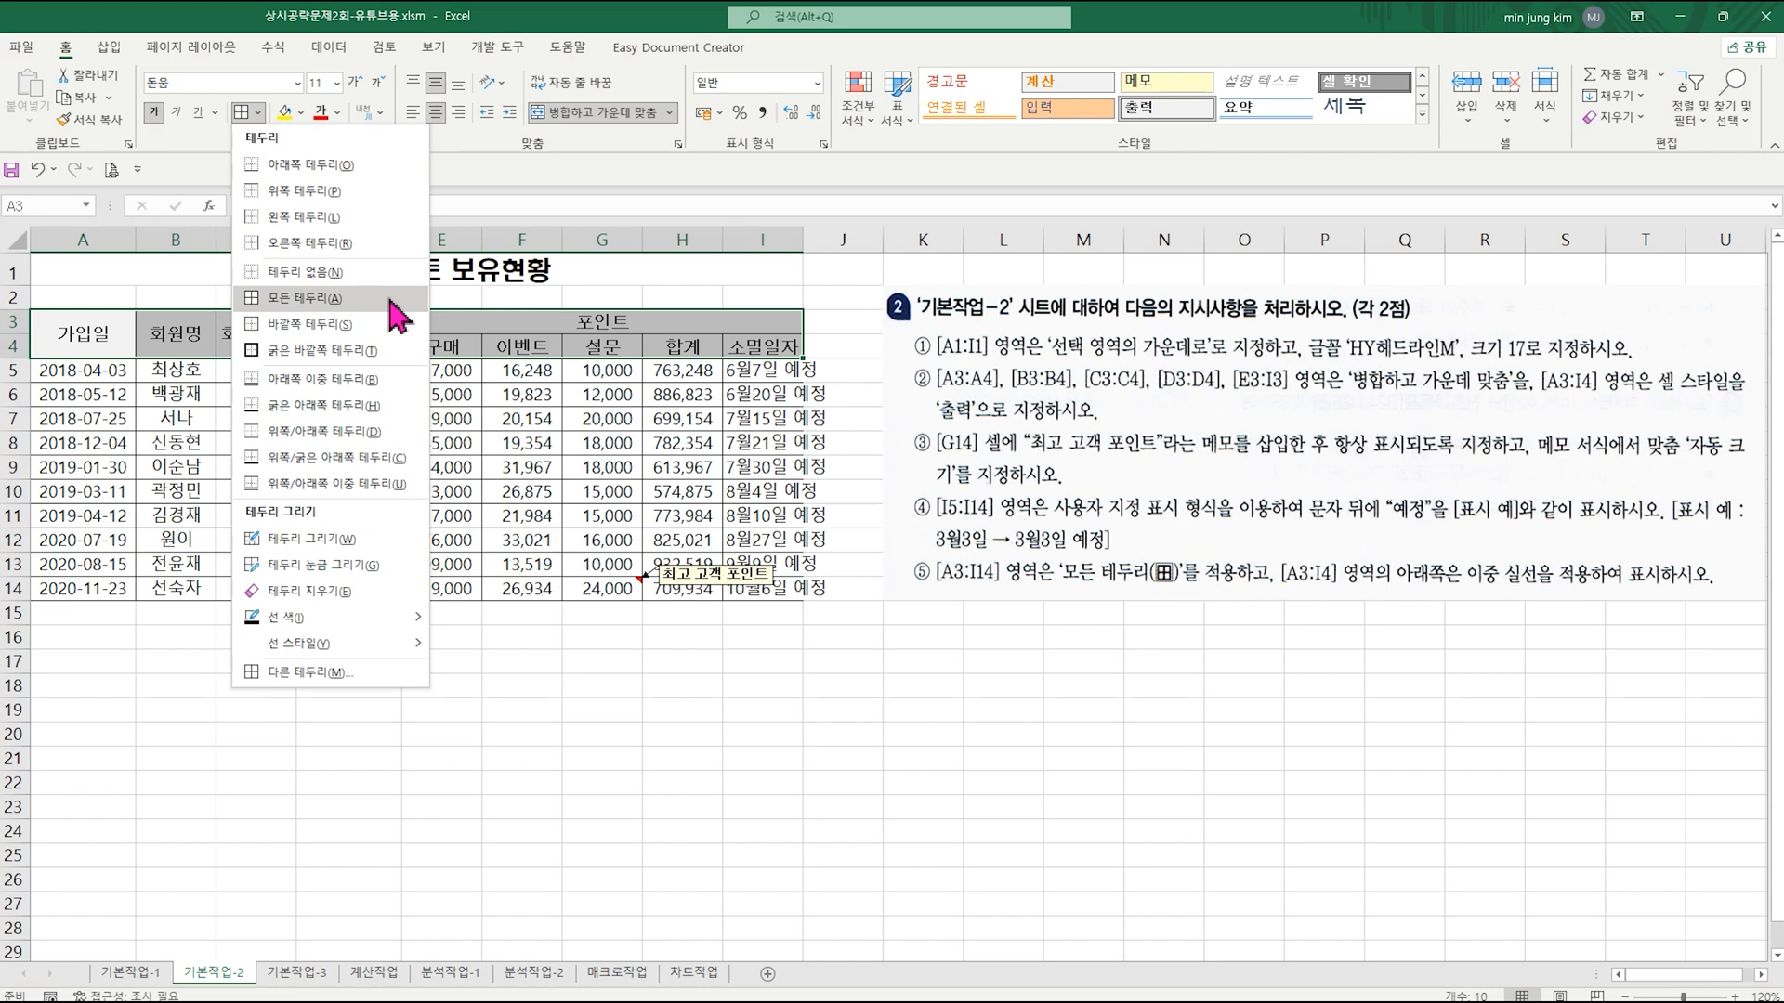
{"action": "left_click", "coordinate": [359, 383]}
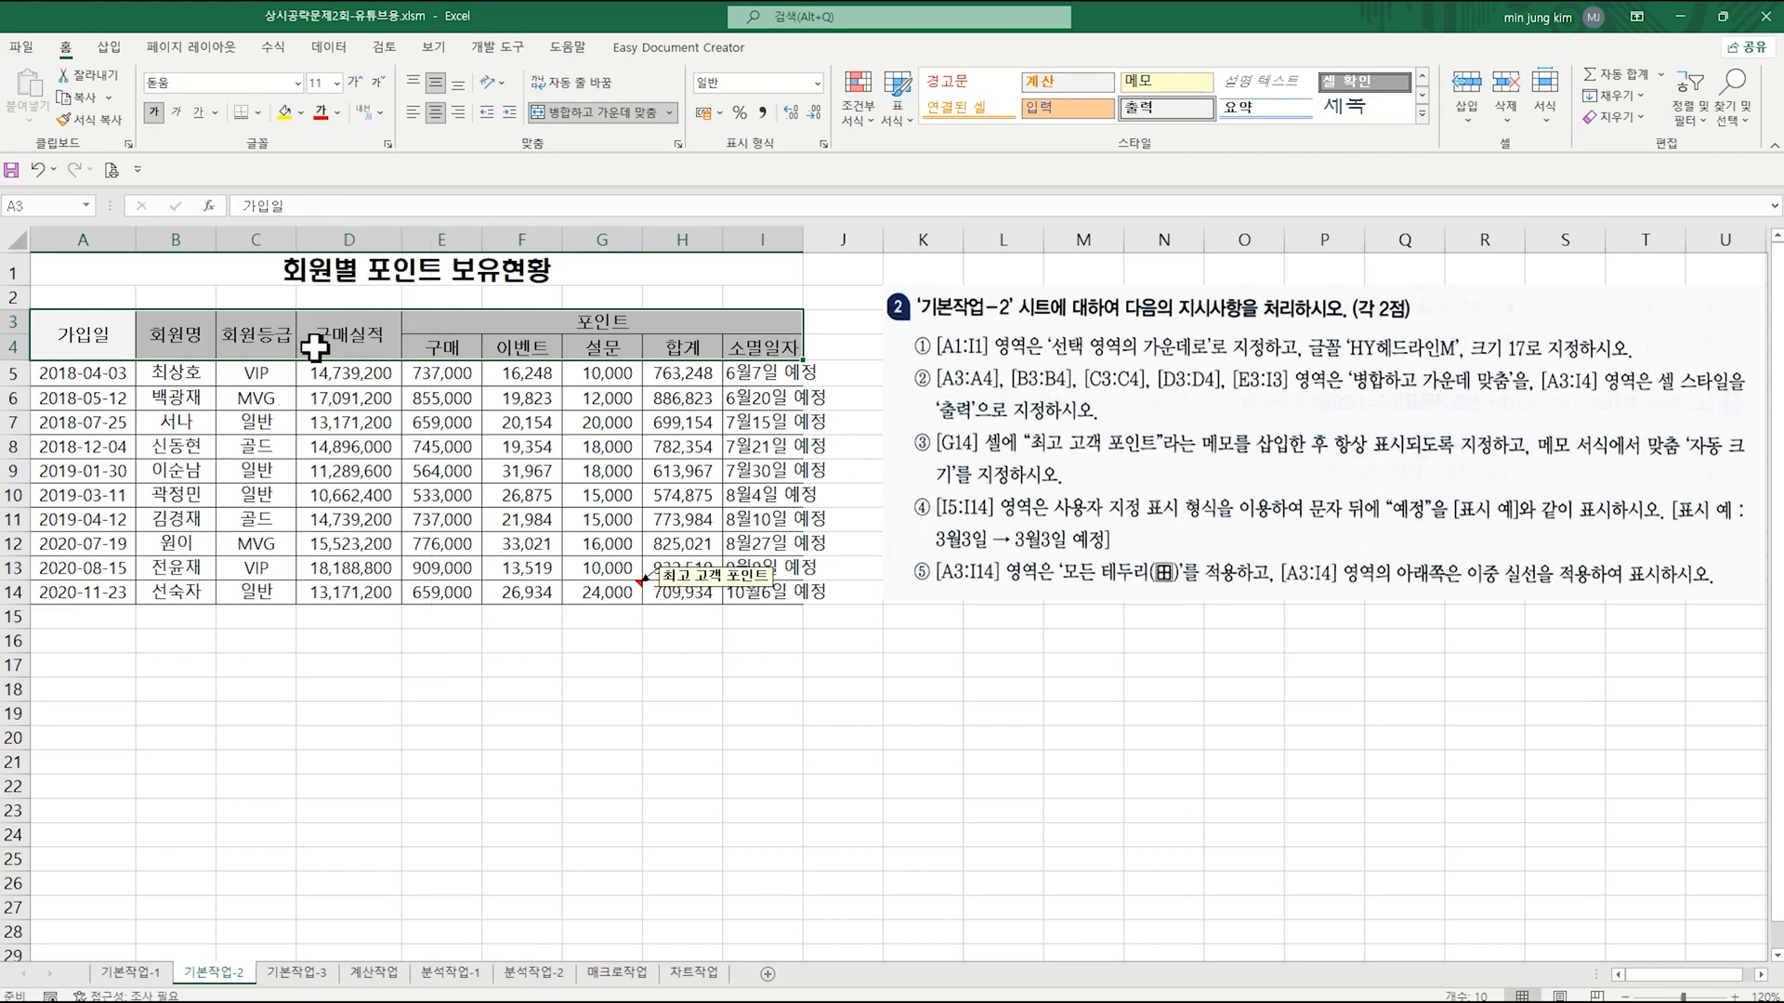
{"action": "left_click", "coordinate": [721, 451]}
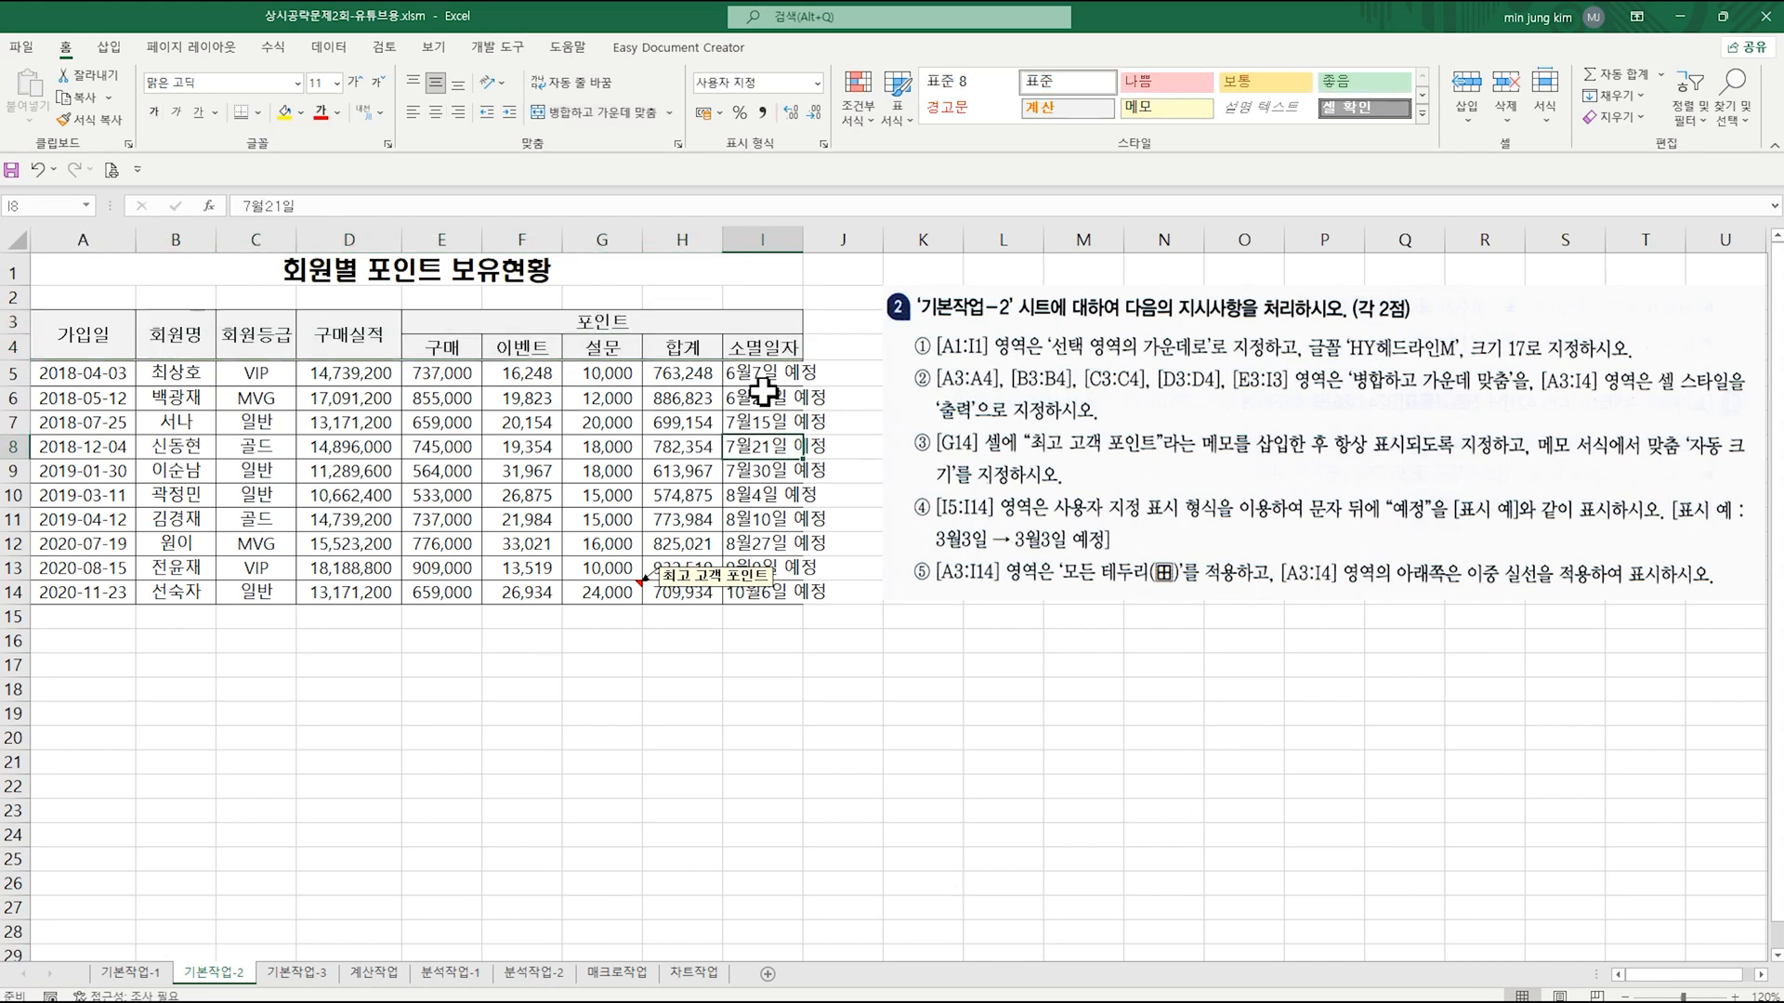
Step: Autofit the width of column I to its 소멸일자 entries
{"action": "left_click_drag", "start_coordinate": [760, 372], "coordinate": [778, 584]}
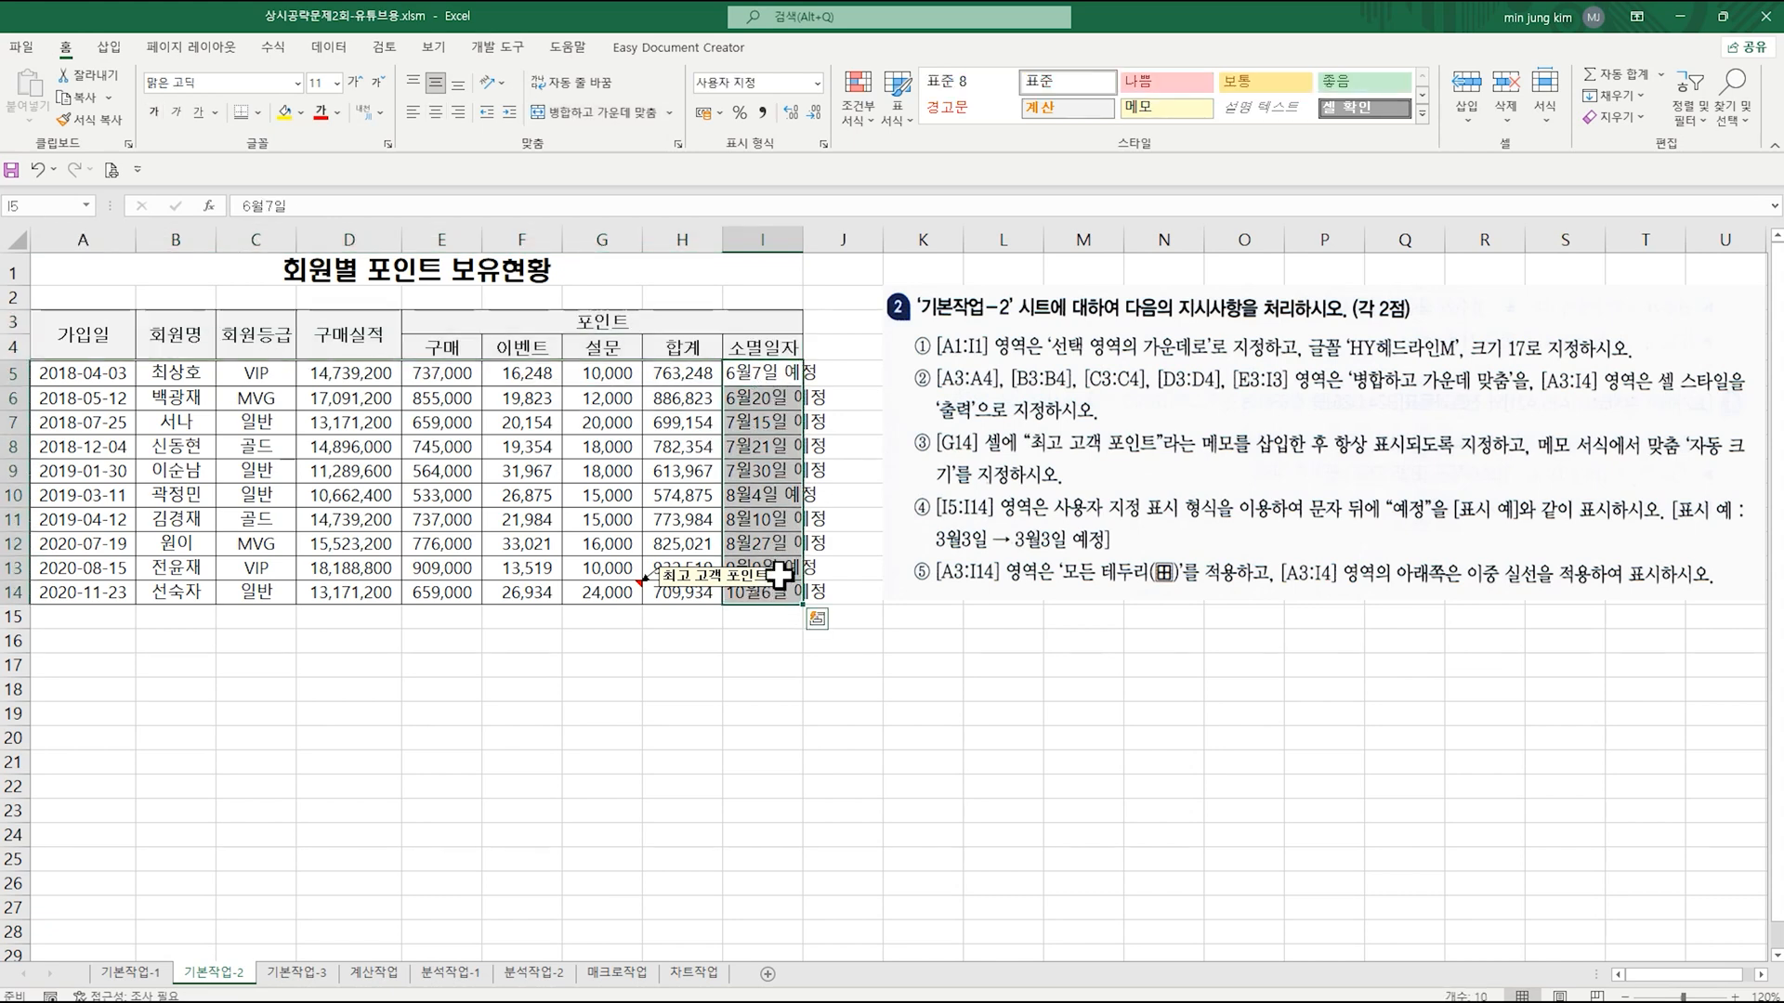
{"action": "double_click", "coordinate": [804, 237]}
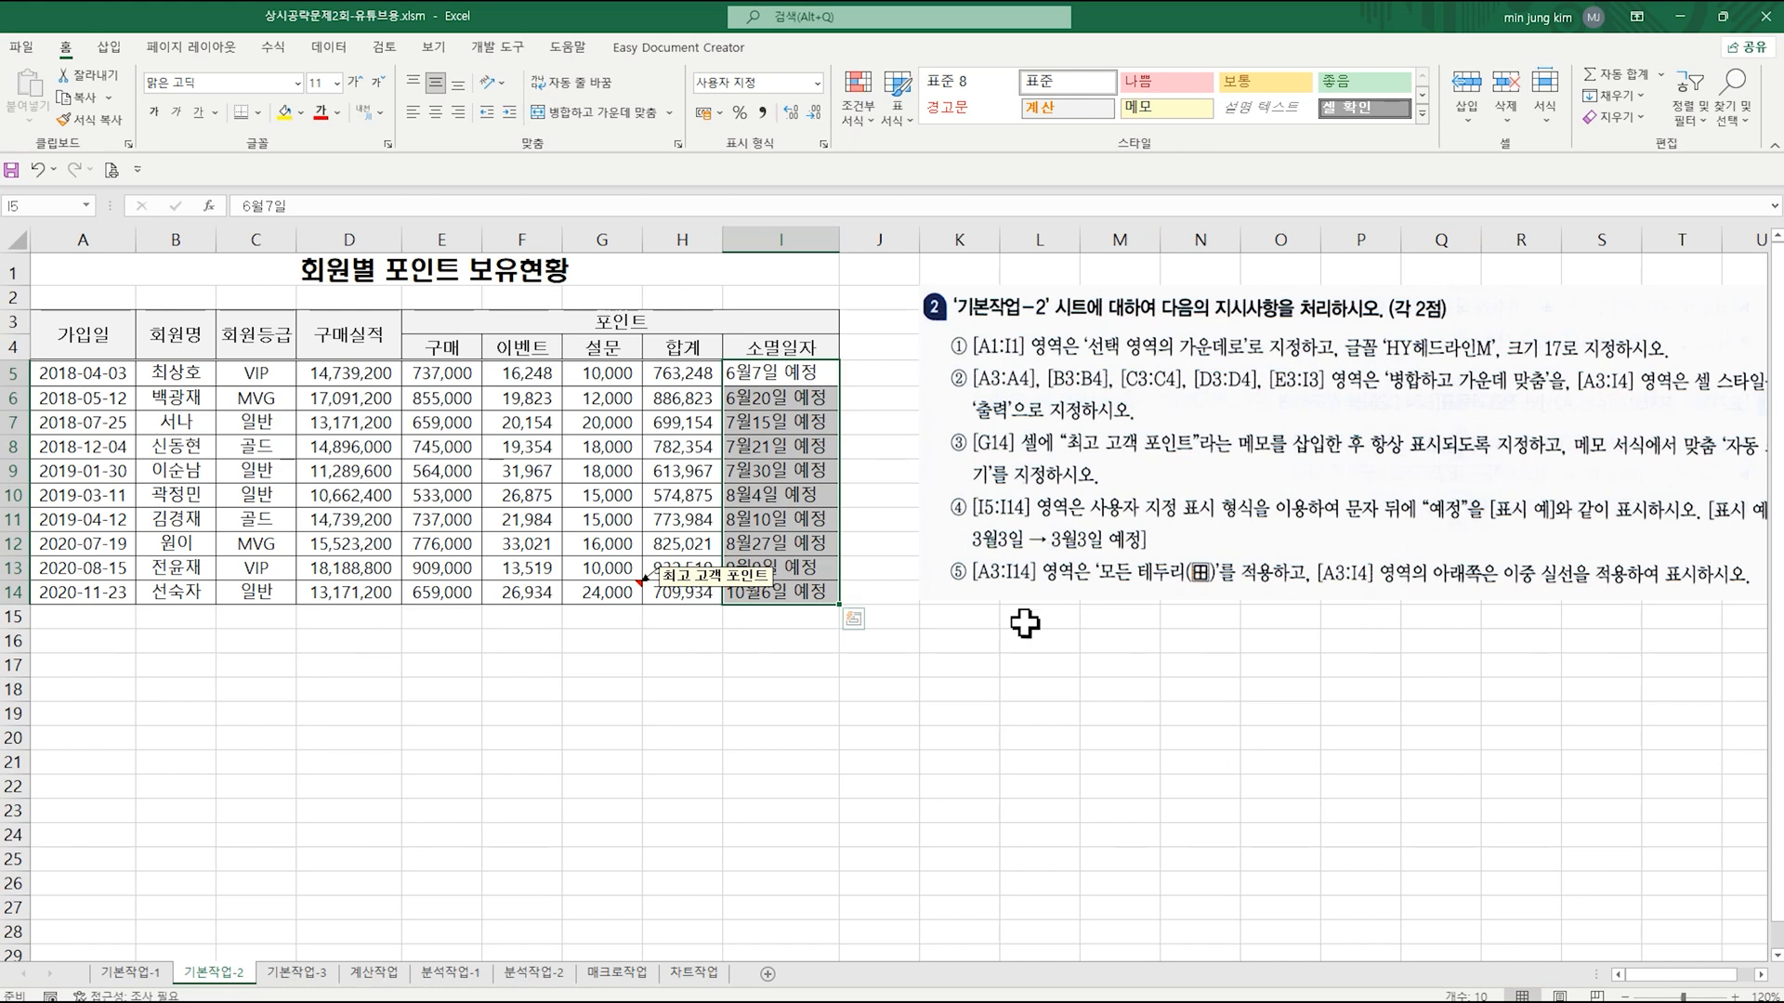
{"action": "left_click", "coordinate": [520, 713]}
Step: On the 기본작업-3 sheet, enter the advanced filter criteria label 조건 in cell A18
{"action": "left_click", "coordinate": [297, 973]}
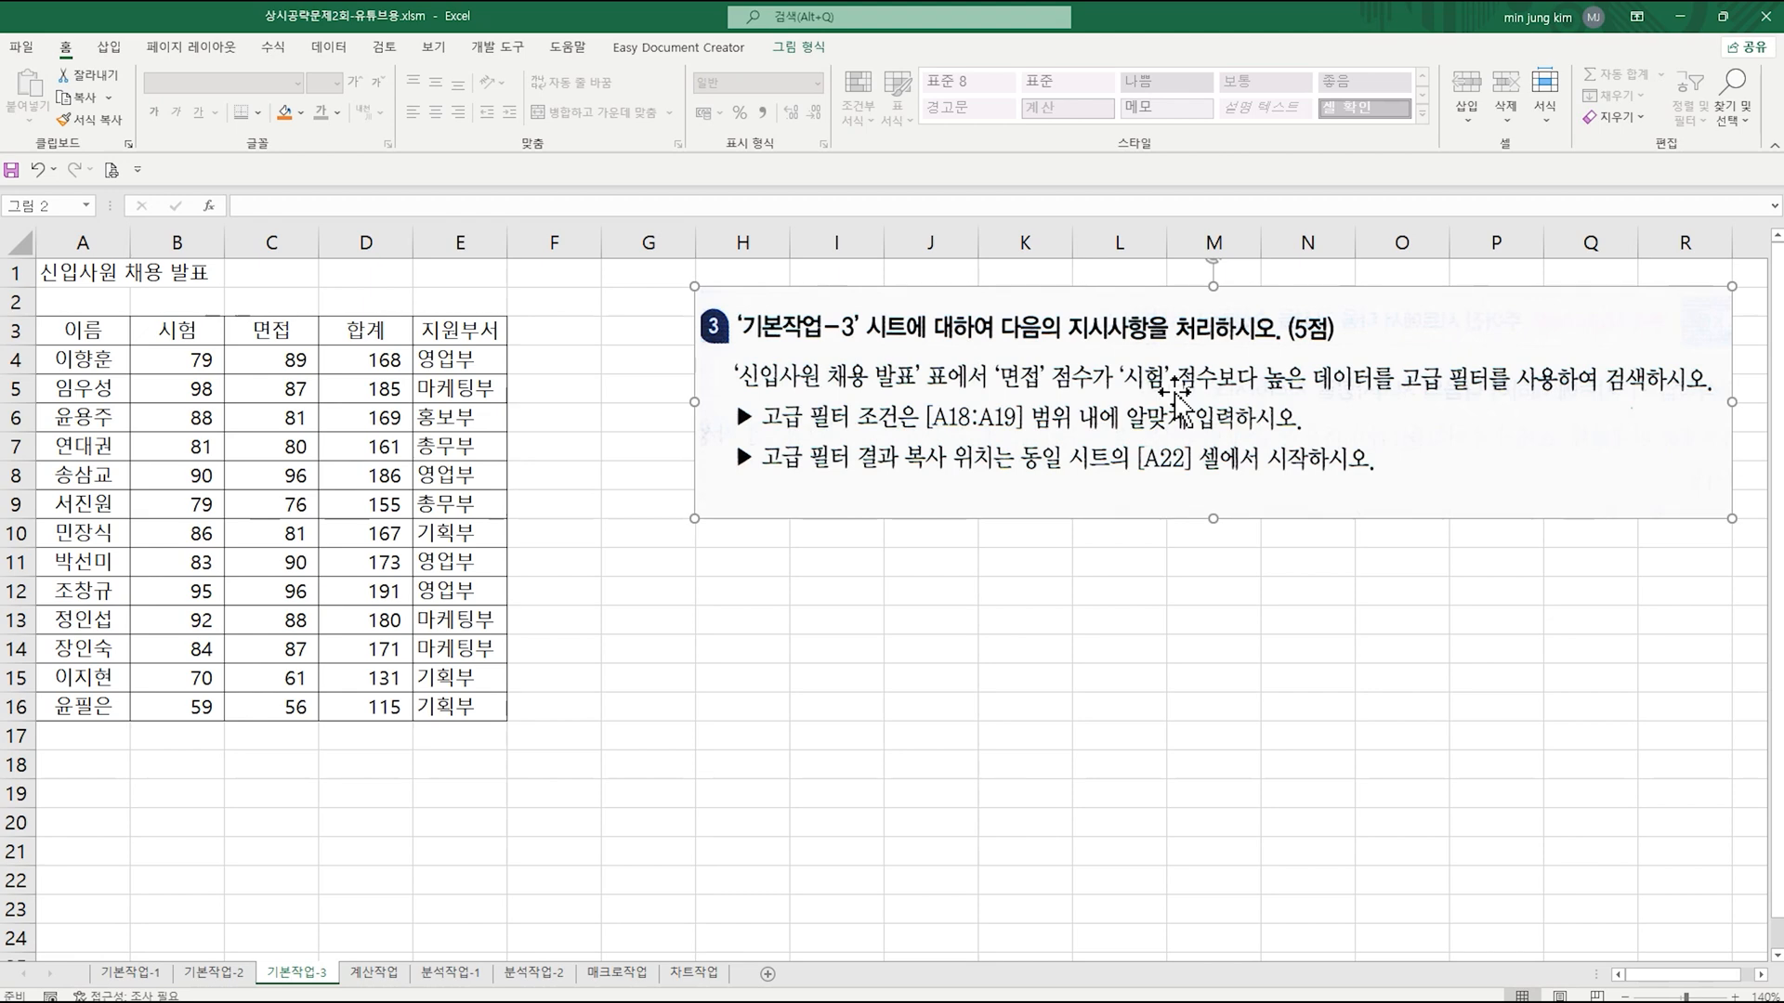
{"action": "left_click", "coordinate": [288, 329]}
{"action": "left_click", "coordinate": [191, 330]}
{"action": "left_click", "coordinate": [253, 329]}
{"action": "left_click", "coordinate": [181, 330]}
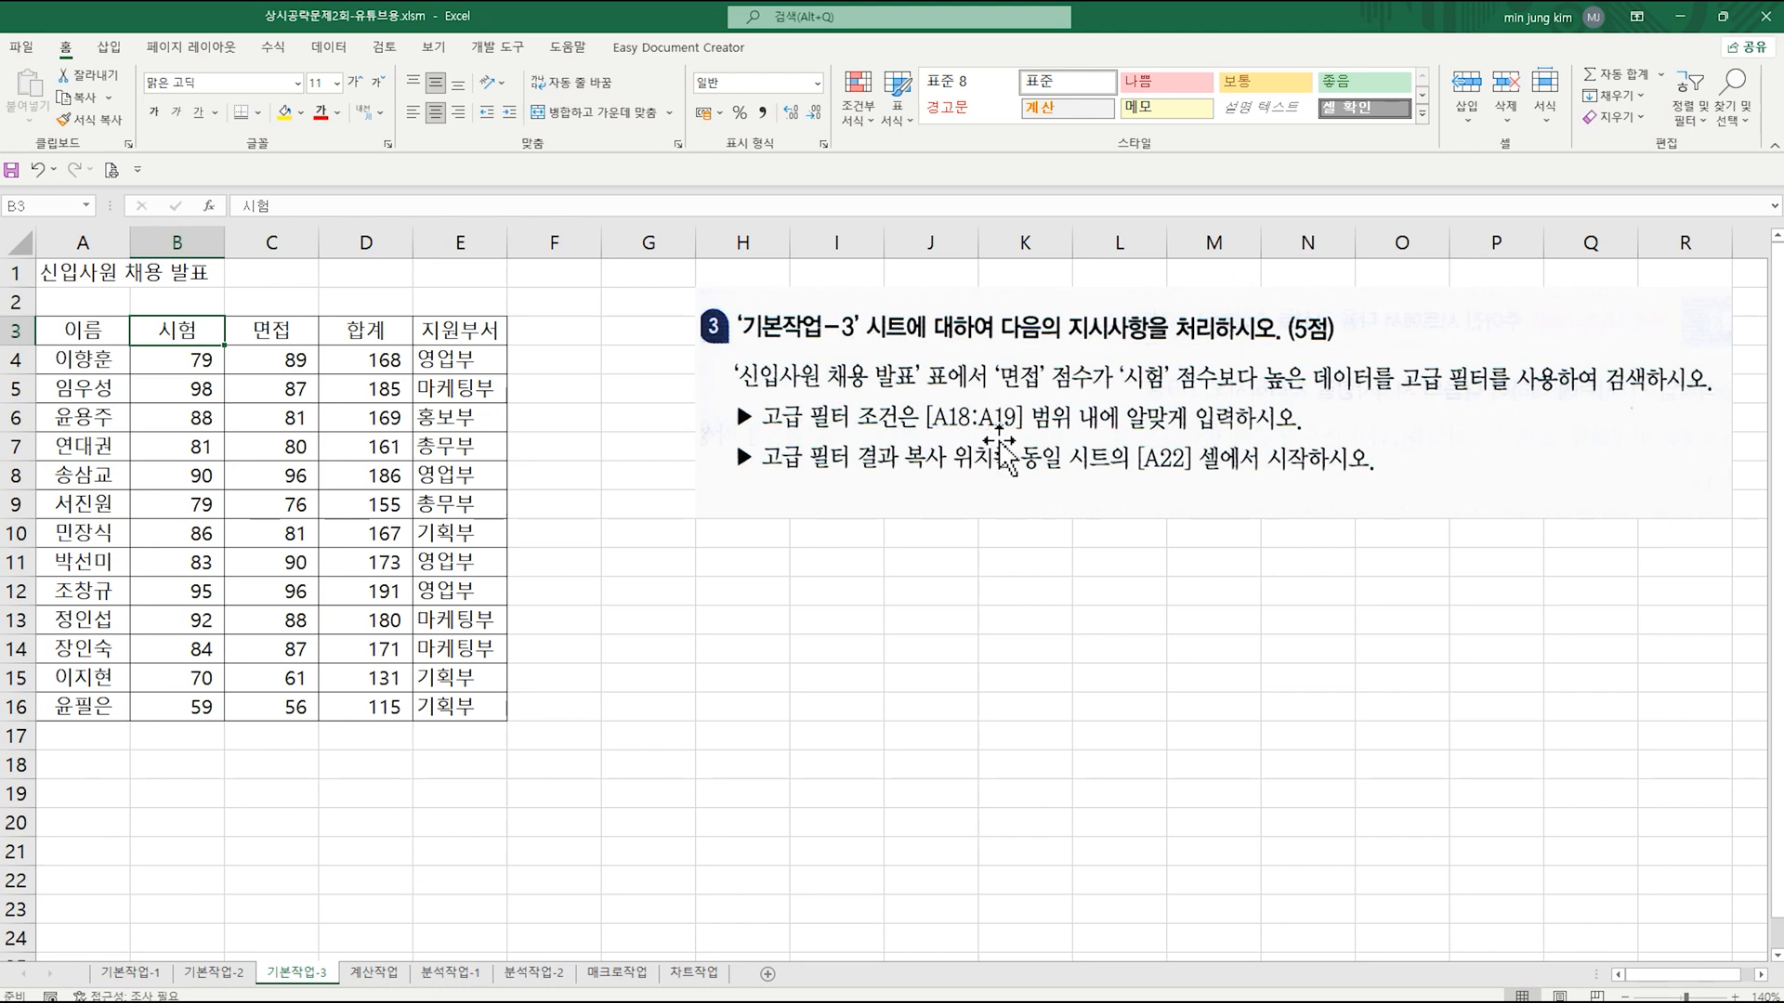
{"action": "left_click", "coordinate": [96, 766]}
{"action": "type", "text": "조거"}
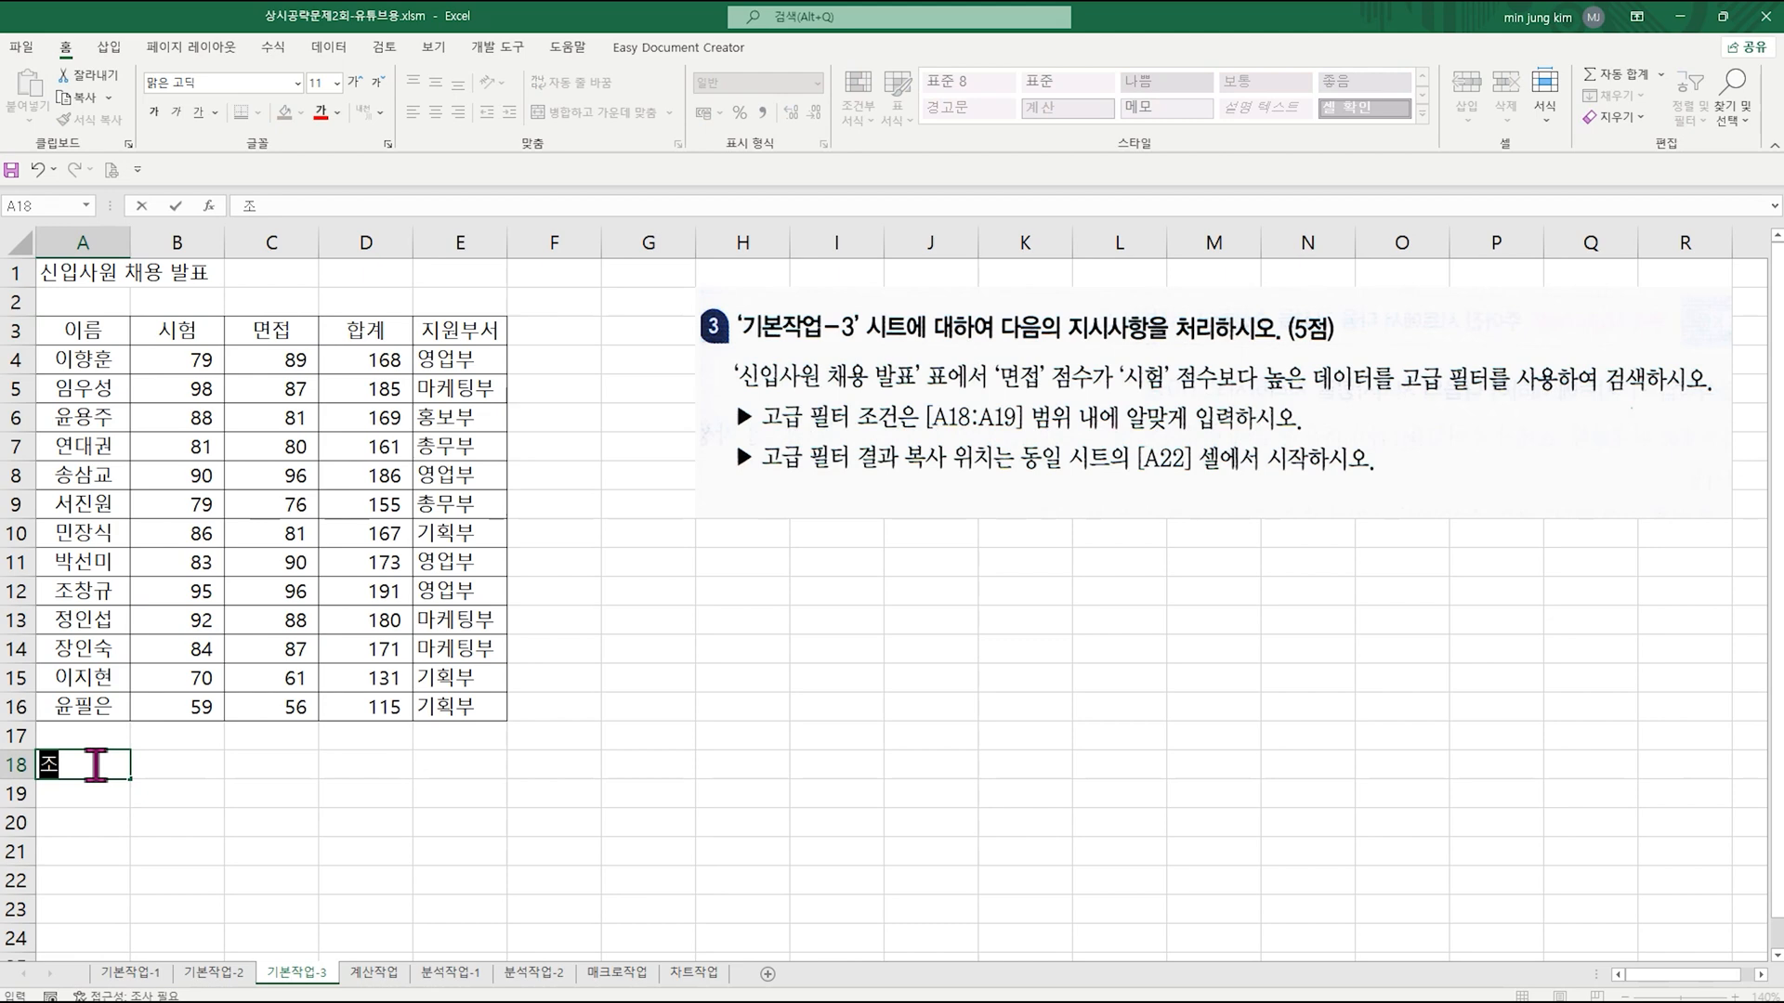
{"action": "key", "text": "Return"}
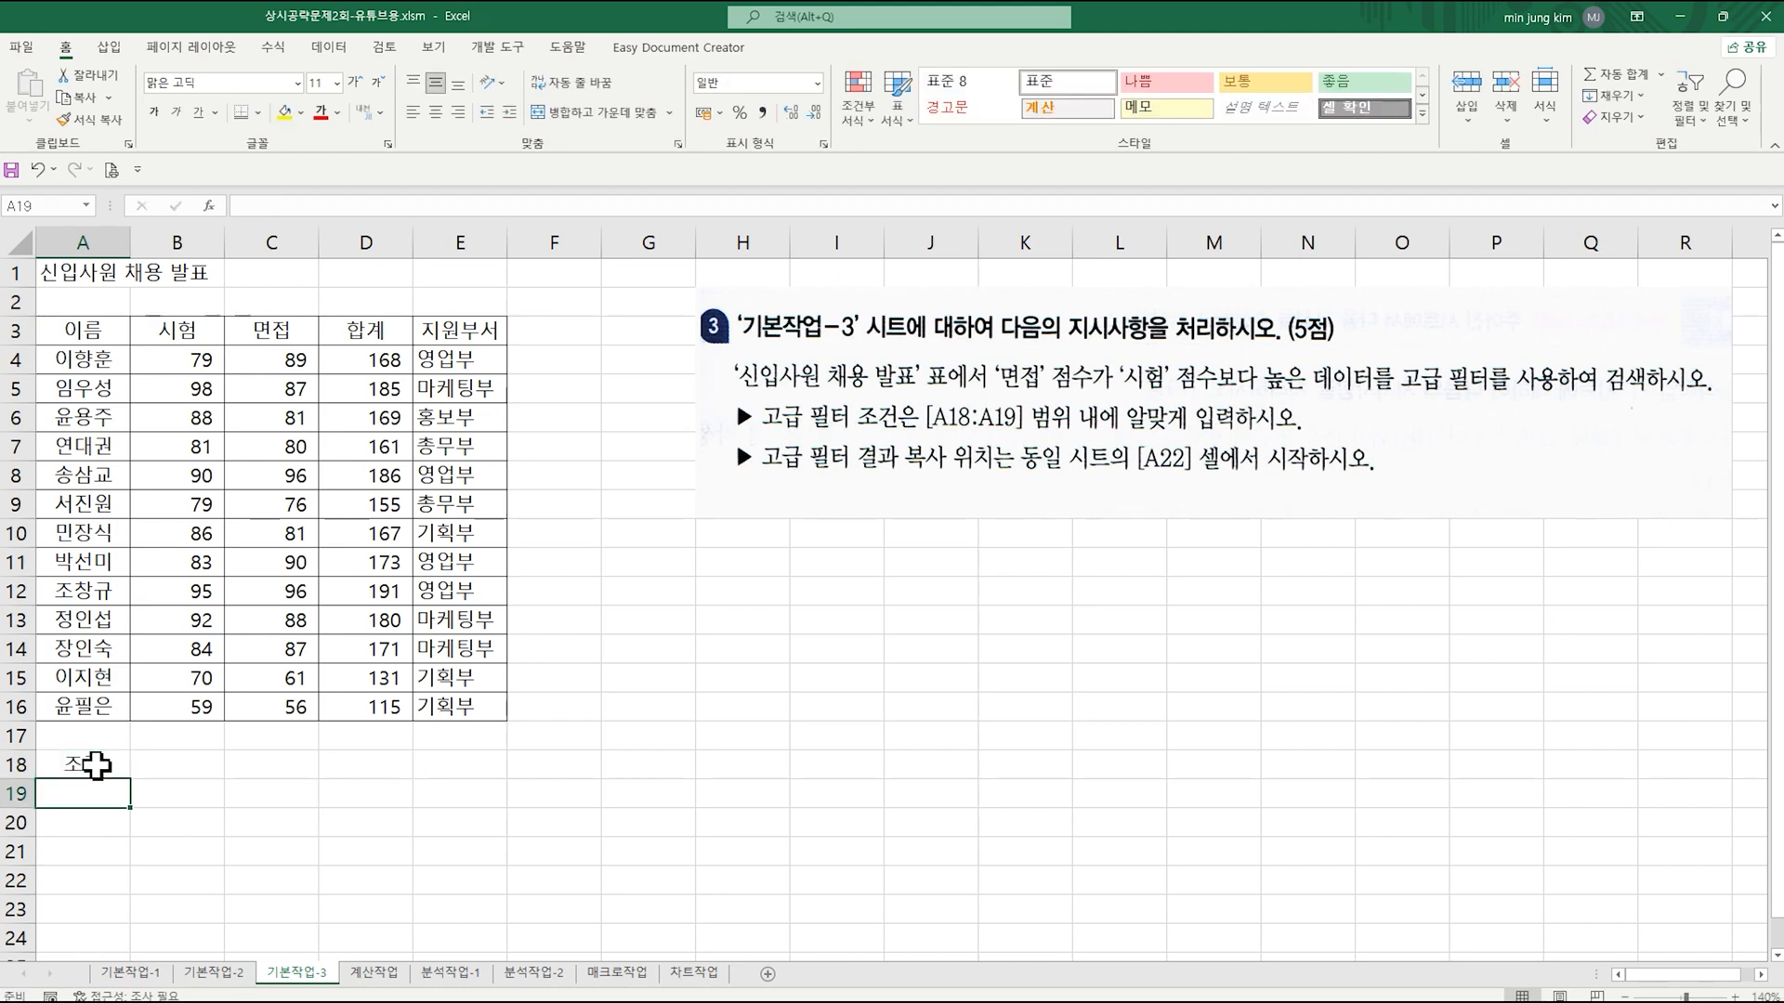
Step: Enter the criteria formula =C4>B4 in cell A19, comparing the 면접 score with the 시험 score
{"action": "type", "text": "="}
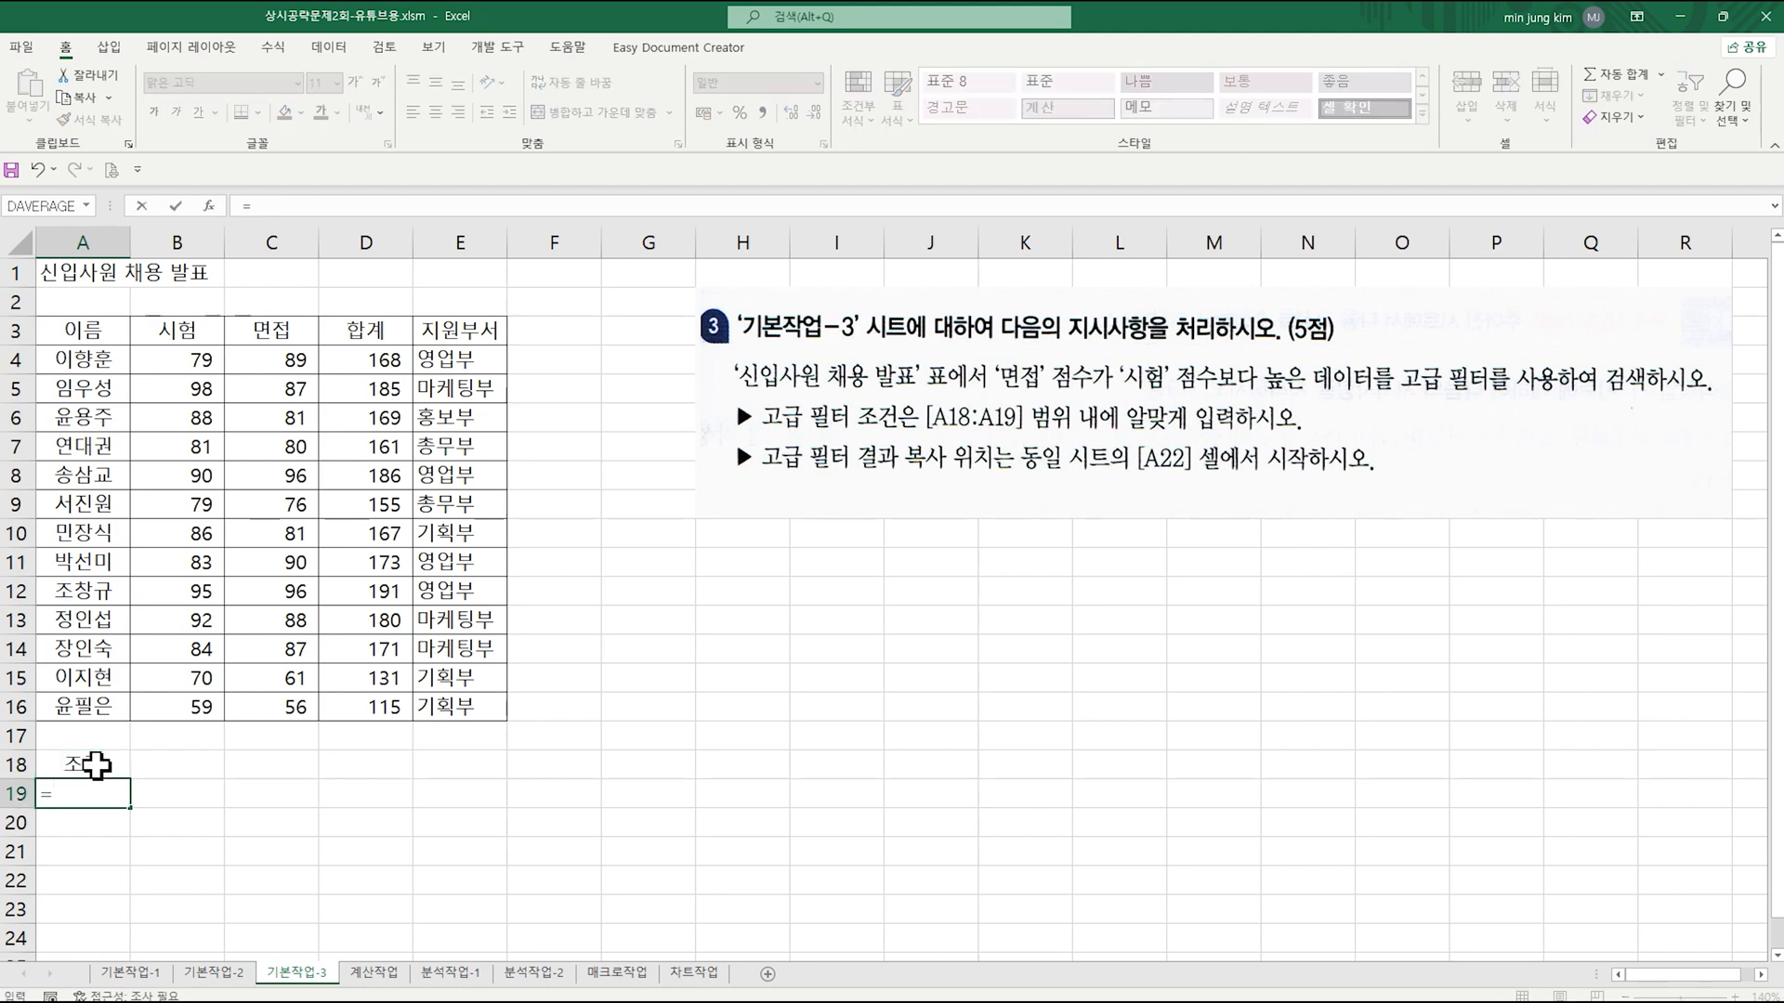
{"action": "left_click", "coordinate": [282, 359]}
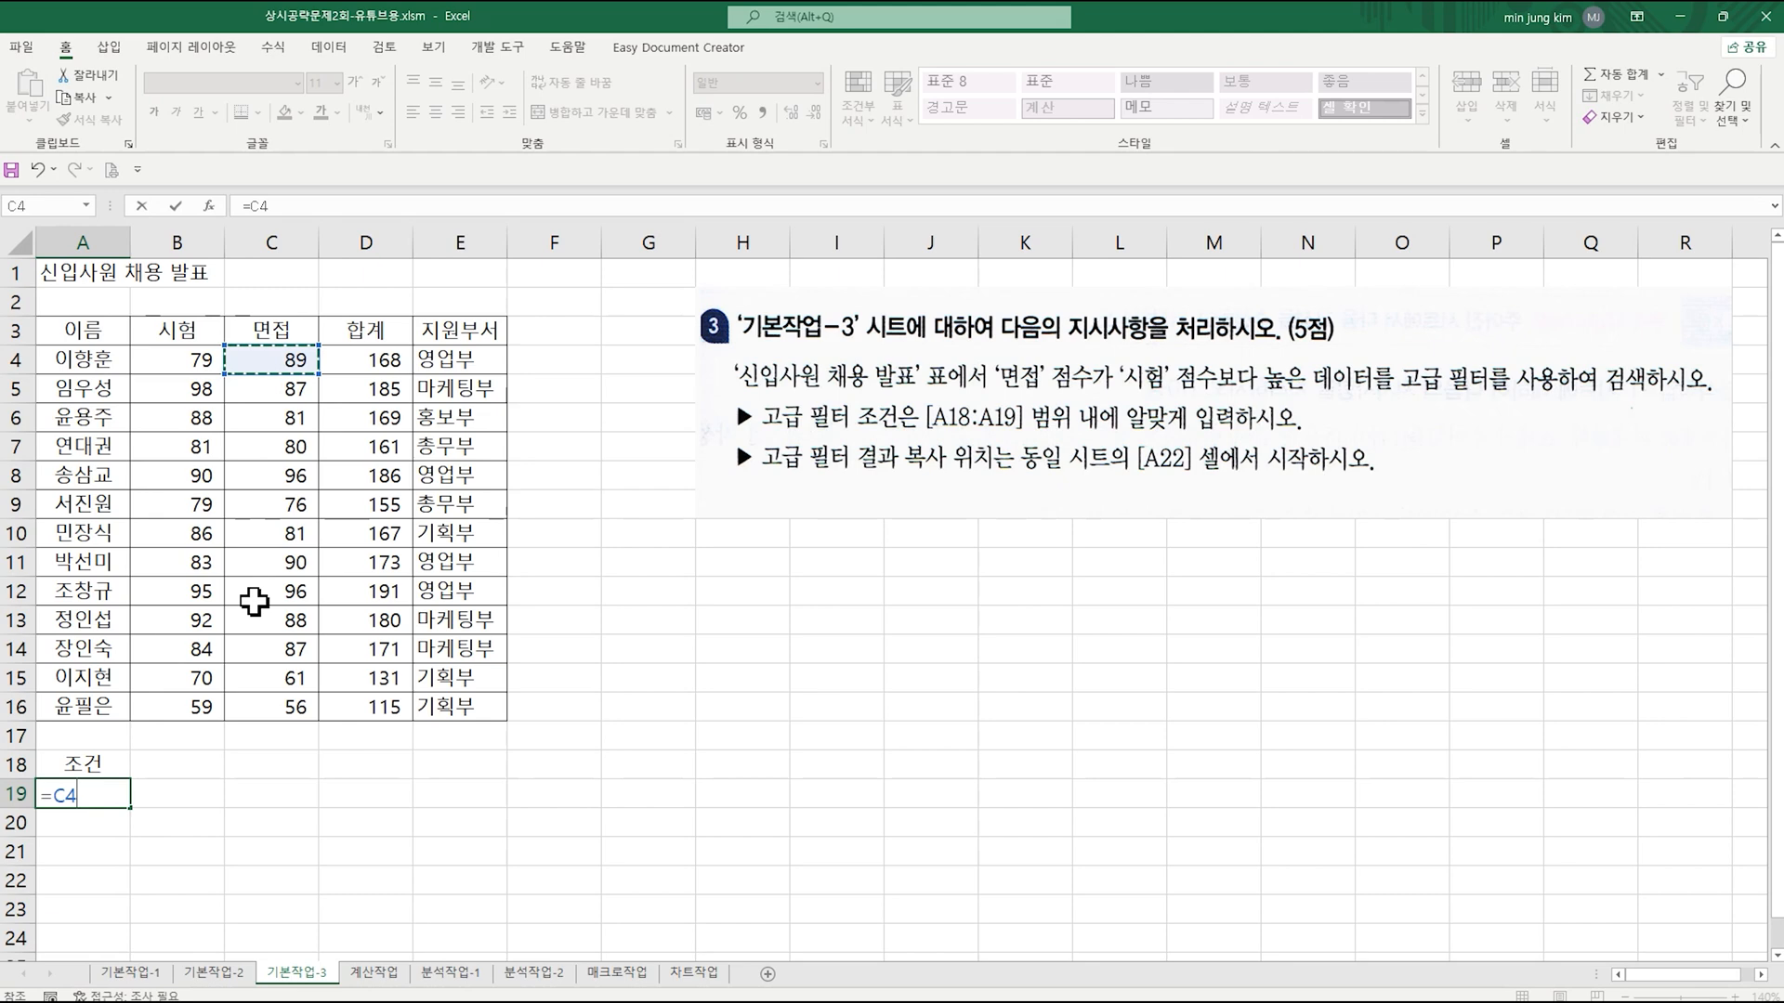
{"action": "type", "text": ">"}
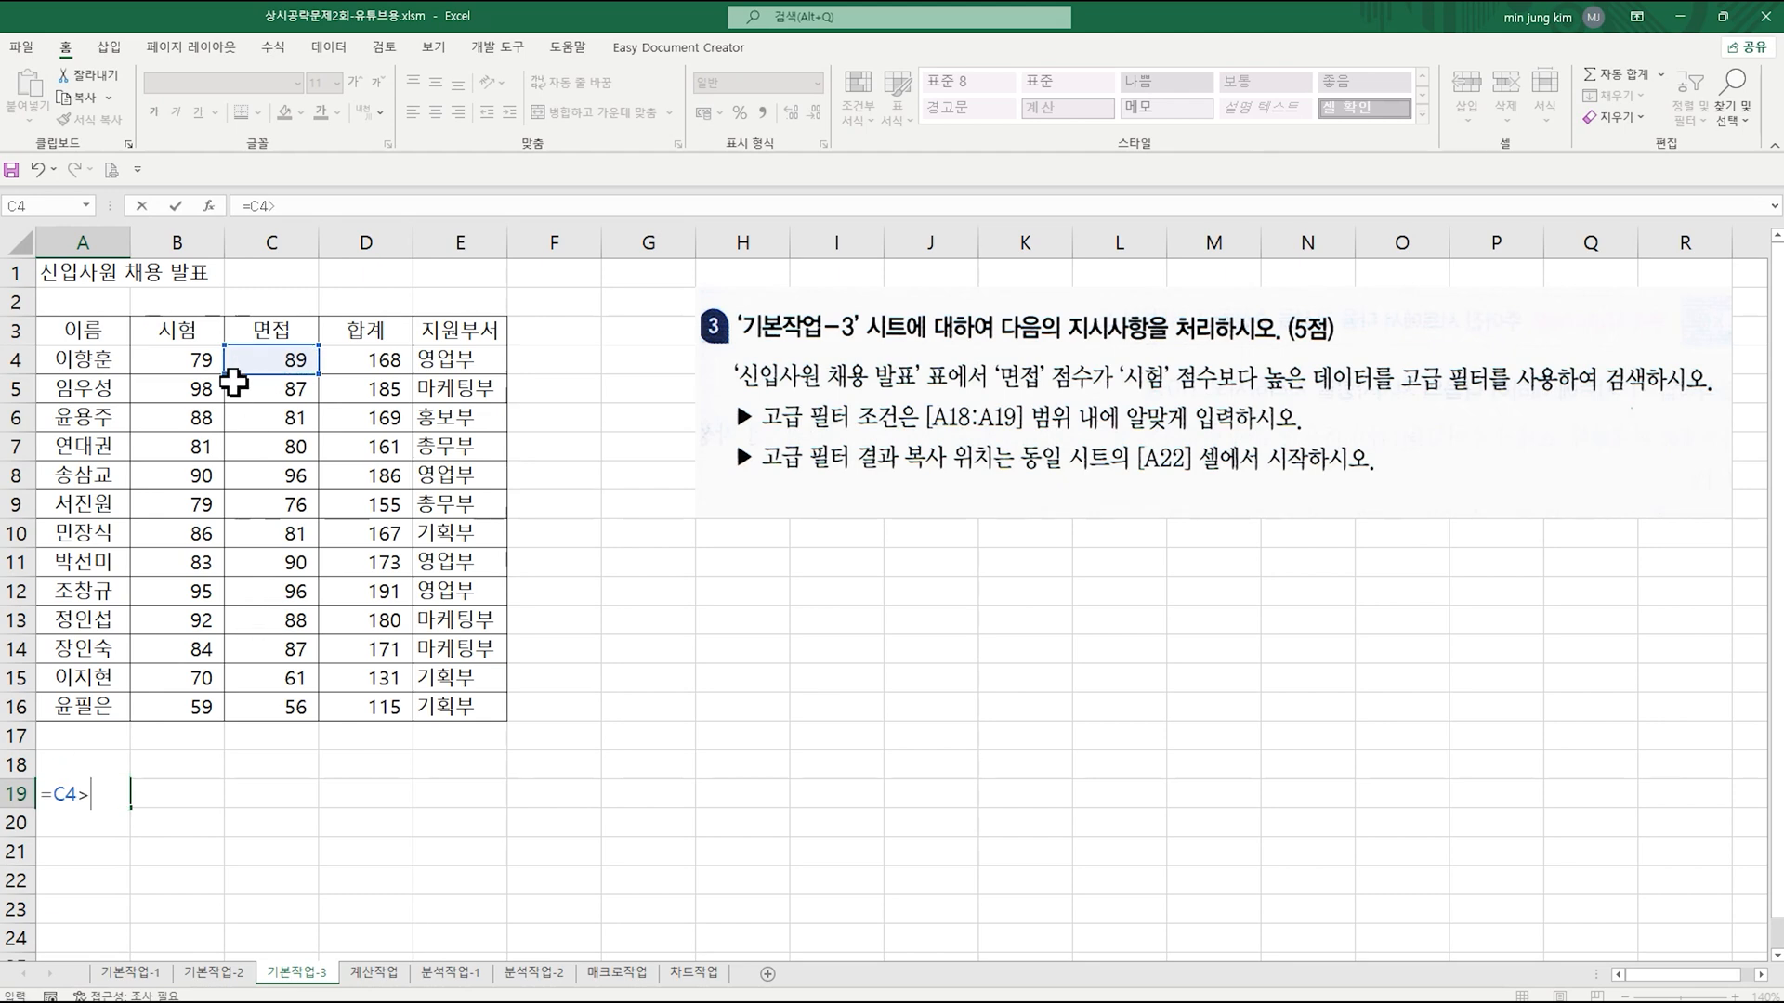
{"action": "left_click", "coordinate": [199, 361]}
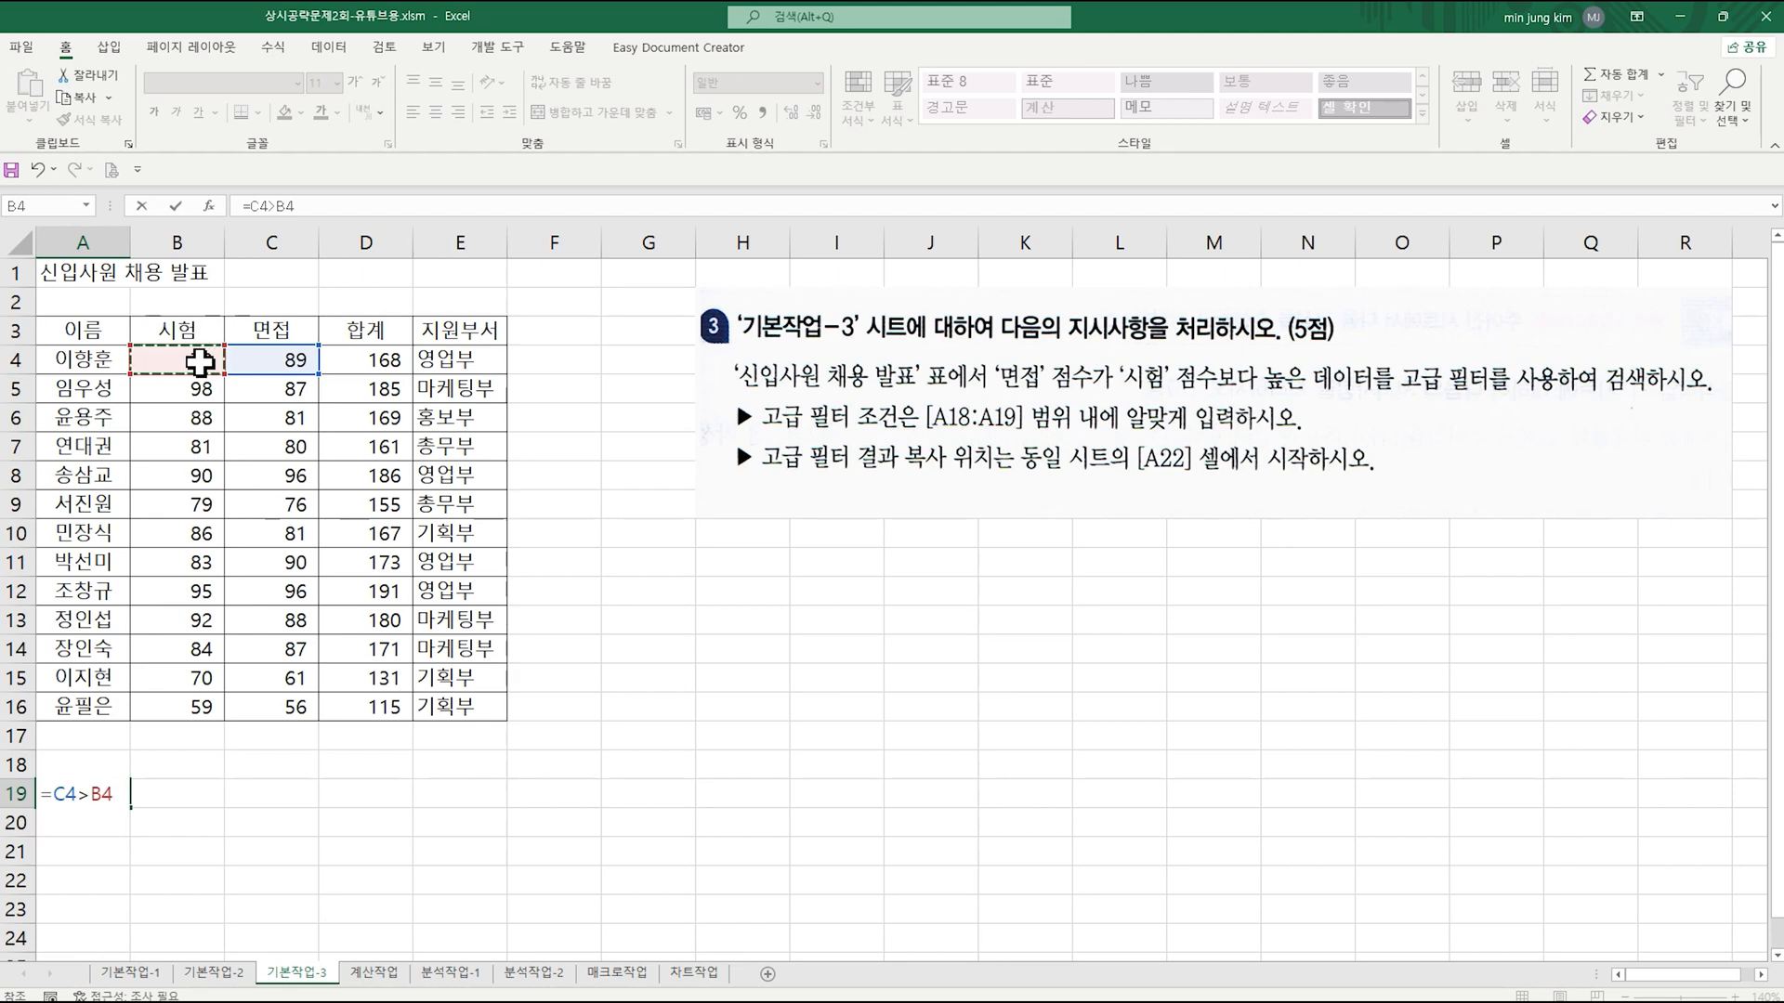
{"action": "key", "text": "Return"}
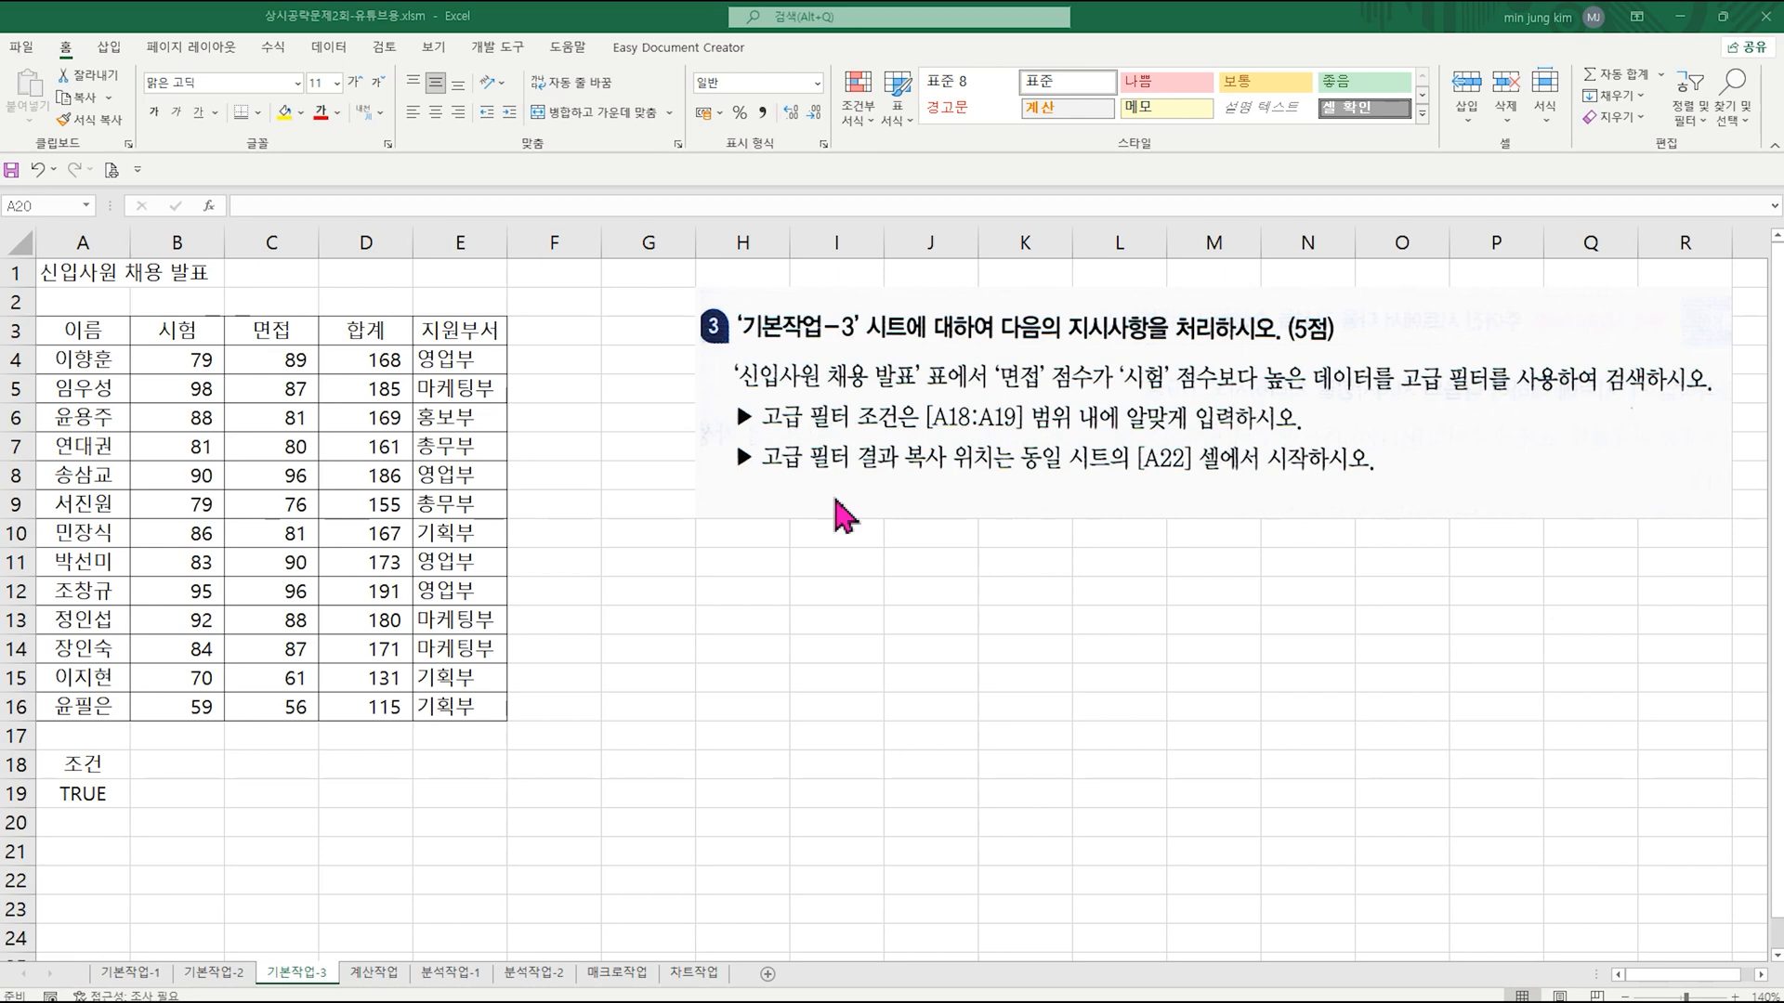
Step: Start an advanced filter on the 신입사원 채용 발표 table, list range A3:E16, with results copied to another location
{"action": "key", "text": "Escape"}
{"action": "left_click", "coordinate": [285, 464]}
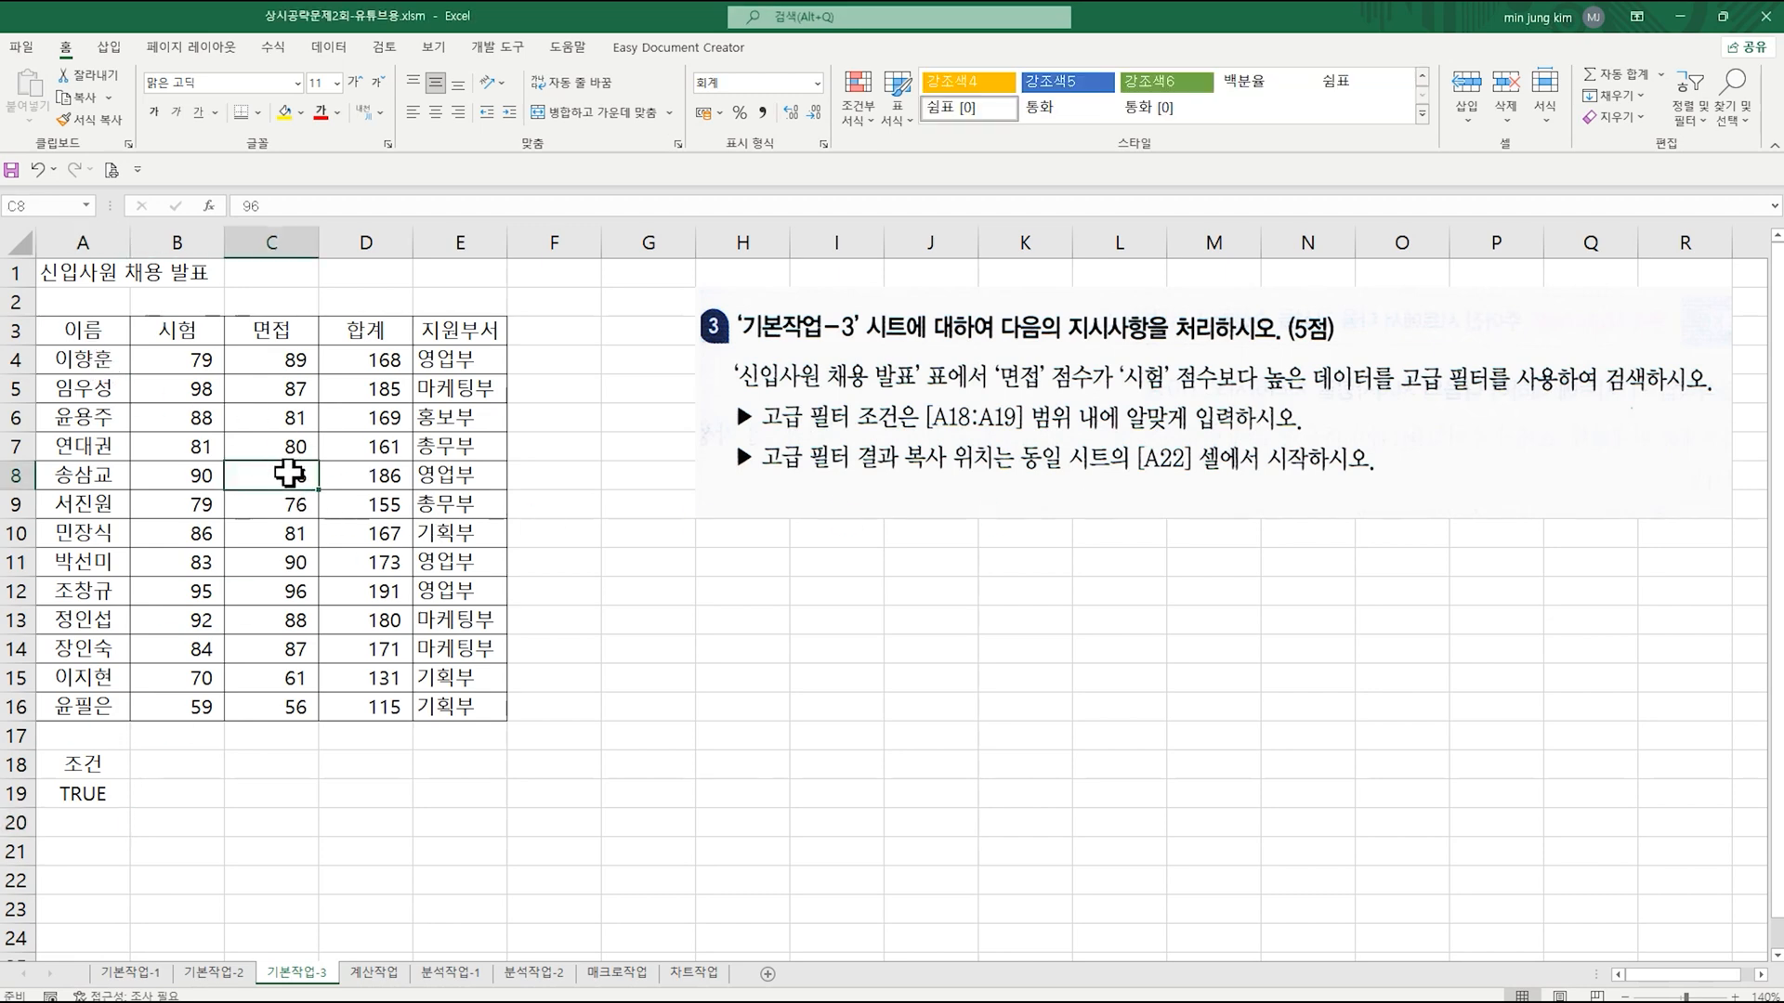
{"action": "left_click", "coordinate": [330, 49]}
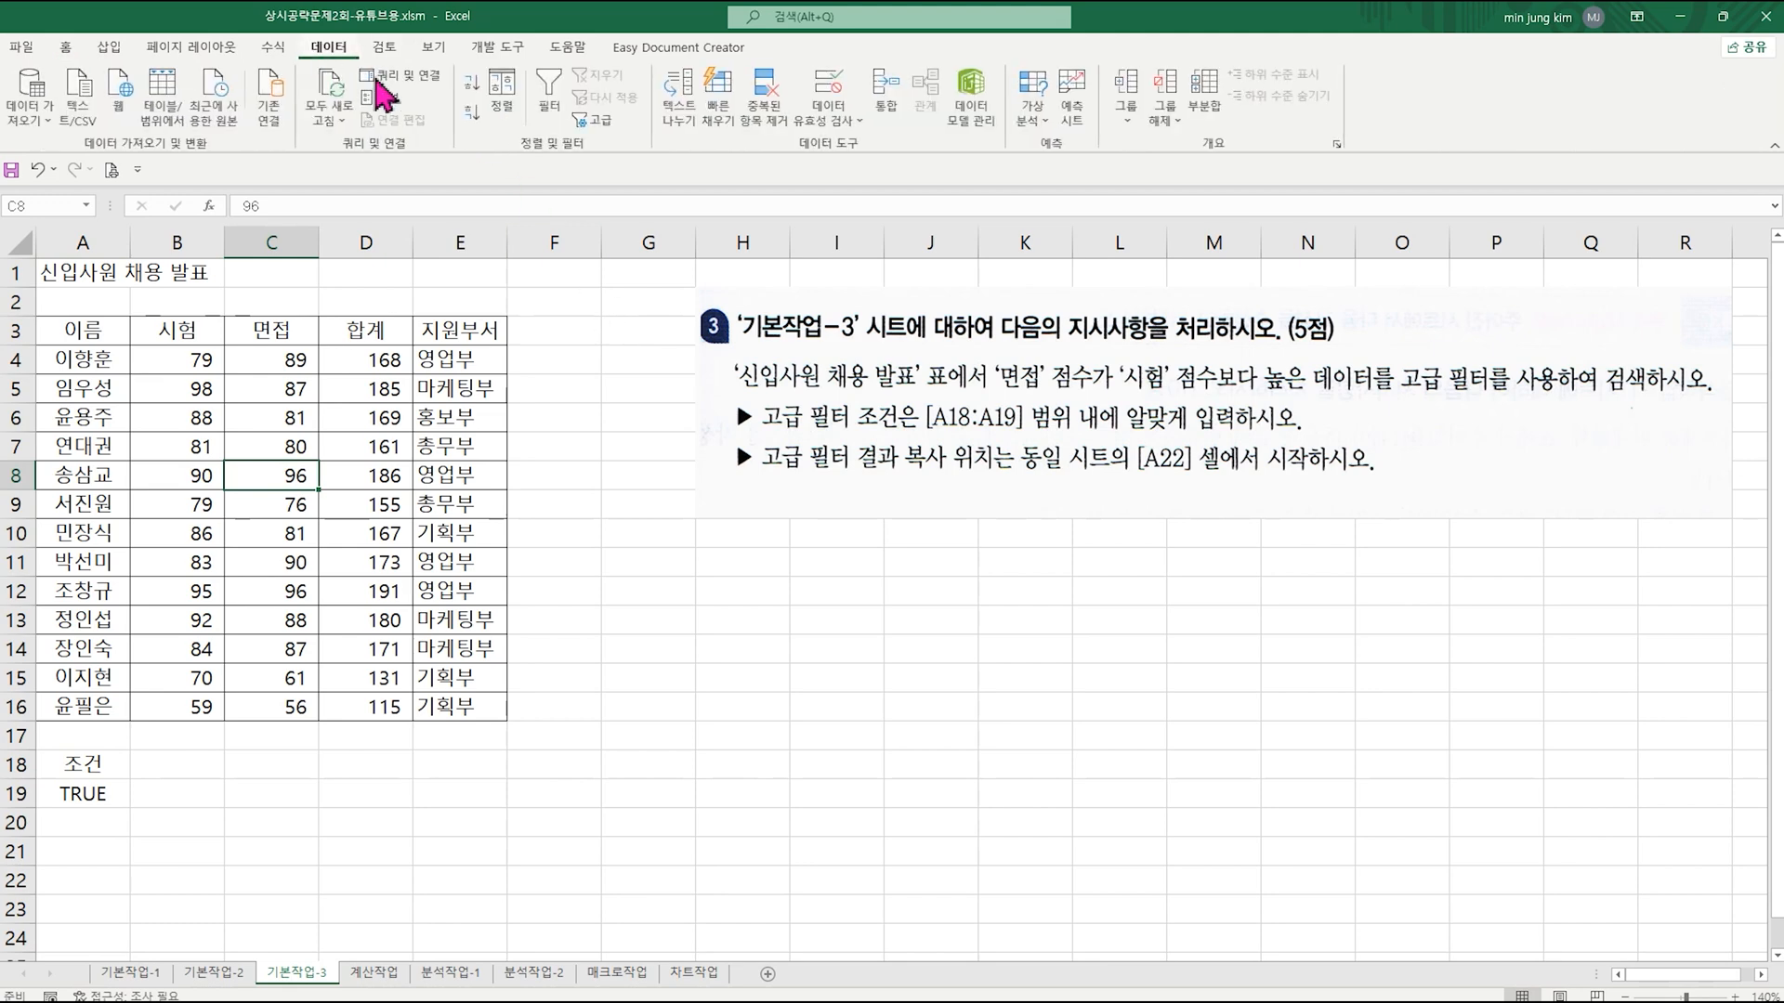
{"action": "left_click", "coordinate": [592, 119]}
{"action": "left_click", "coordinate": [691, 406]}
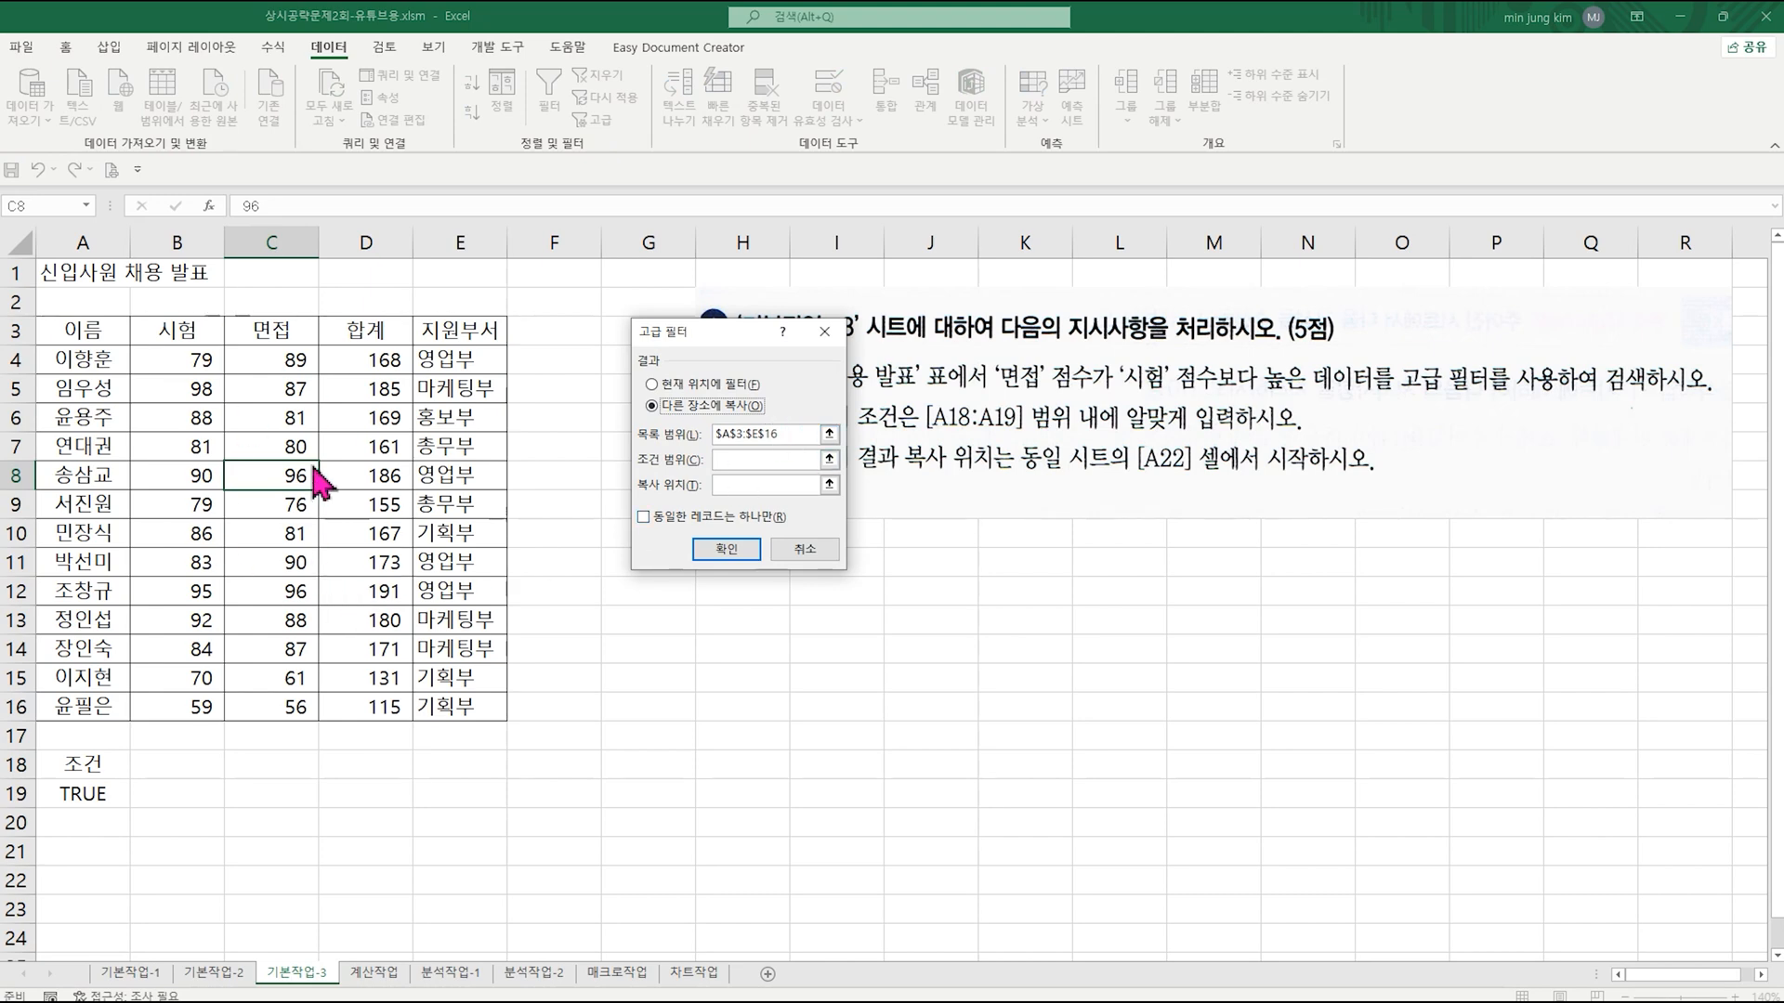
Step: Set the filter's criteria range to A18:A19 and its copy destination to A22, and run it
{"action": "left_click", "coordinate": [737, 460]}
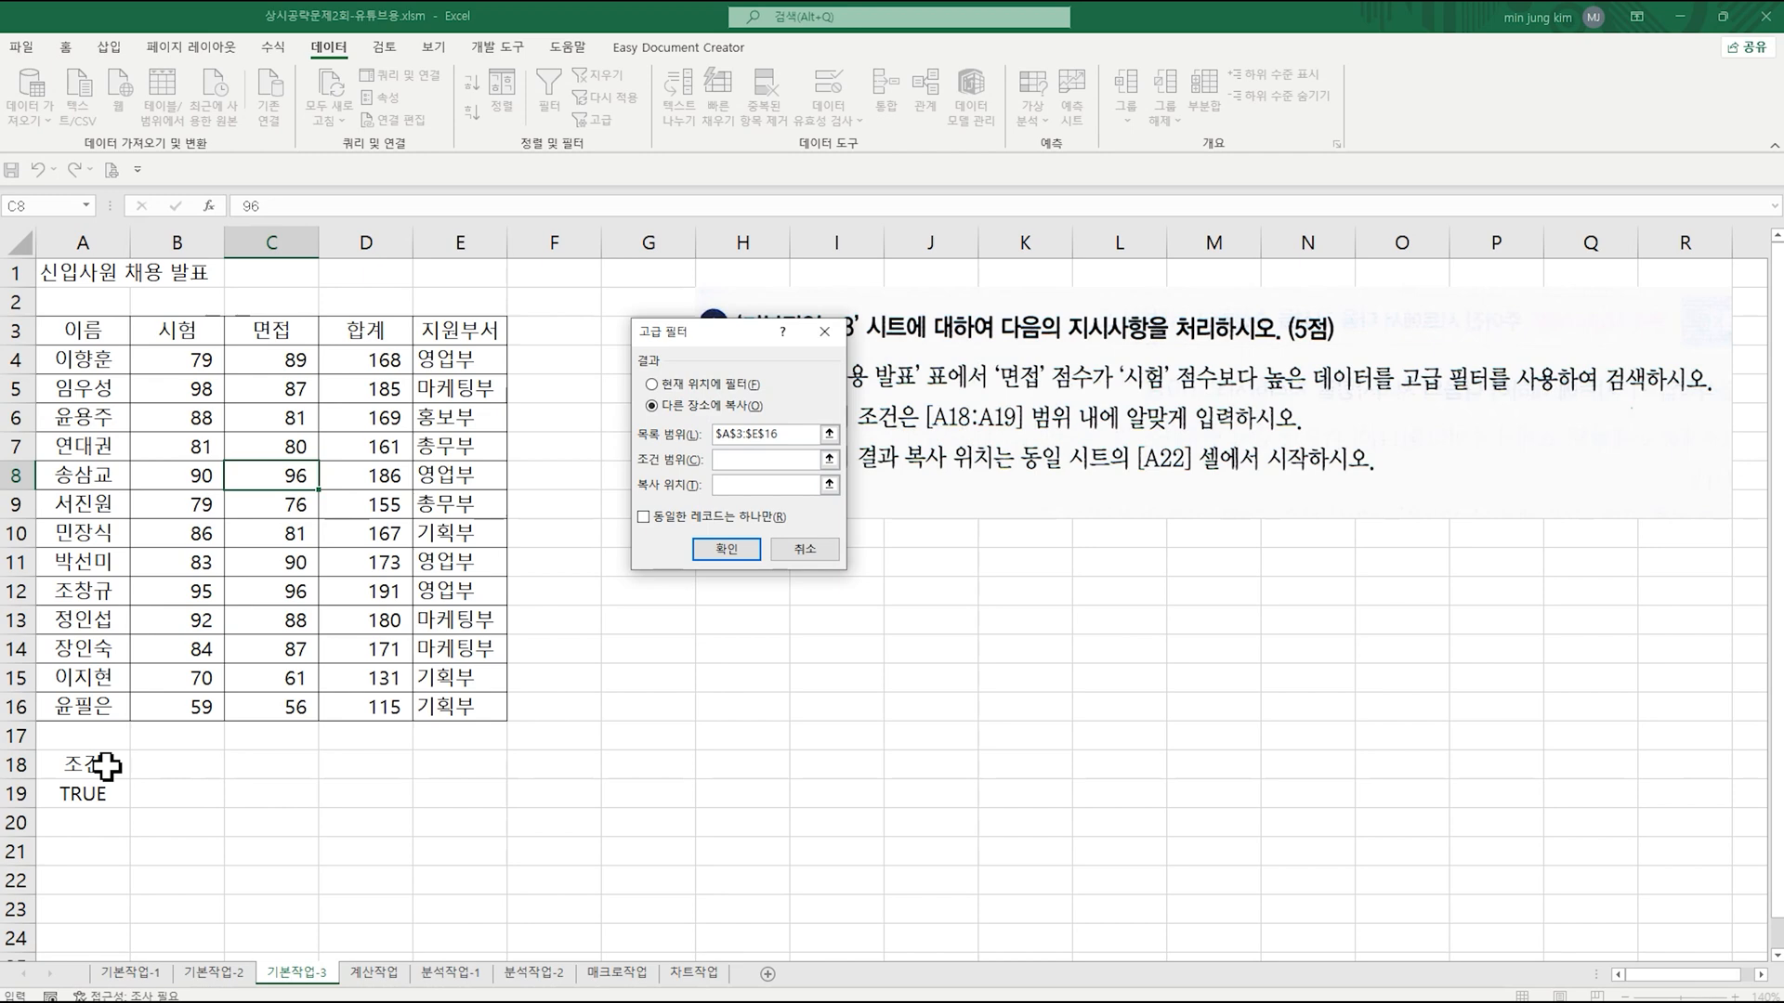
{"action": "left_click_drag", "start_coordinate": [106, 766], "coordinate": [96, 790]}
{"action": "left_click", "coordinate": [743, 485]}
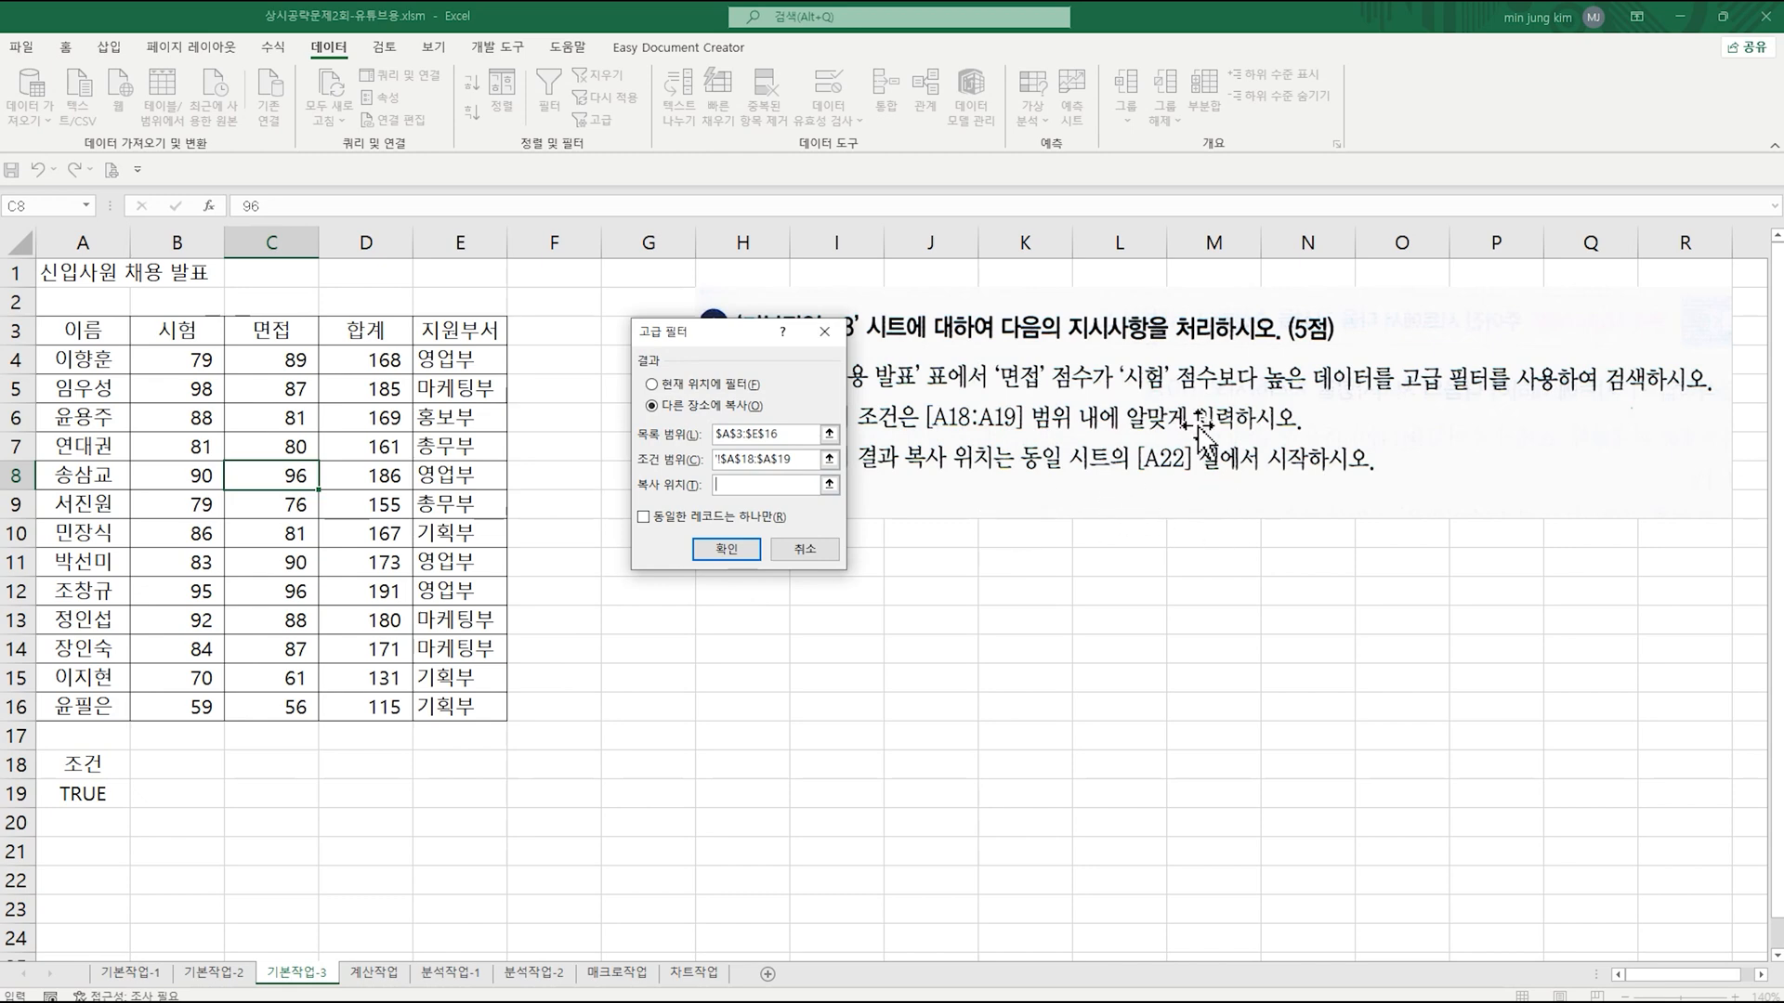
{"action": "left_click", "coordinate": [93, 883]}
{"action": "left_click", "coordinate": [730, 550]}
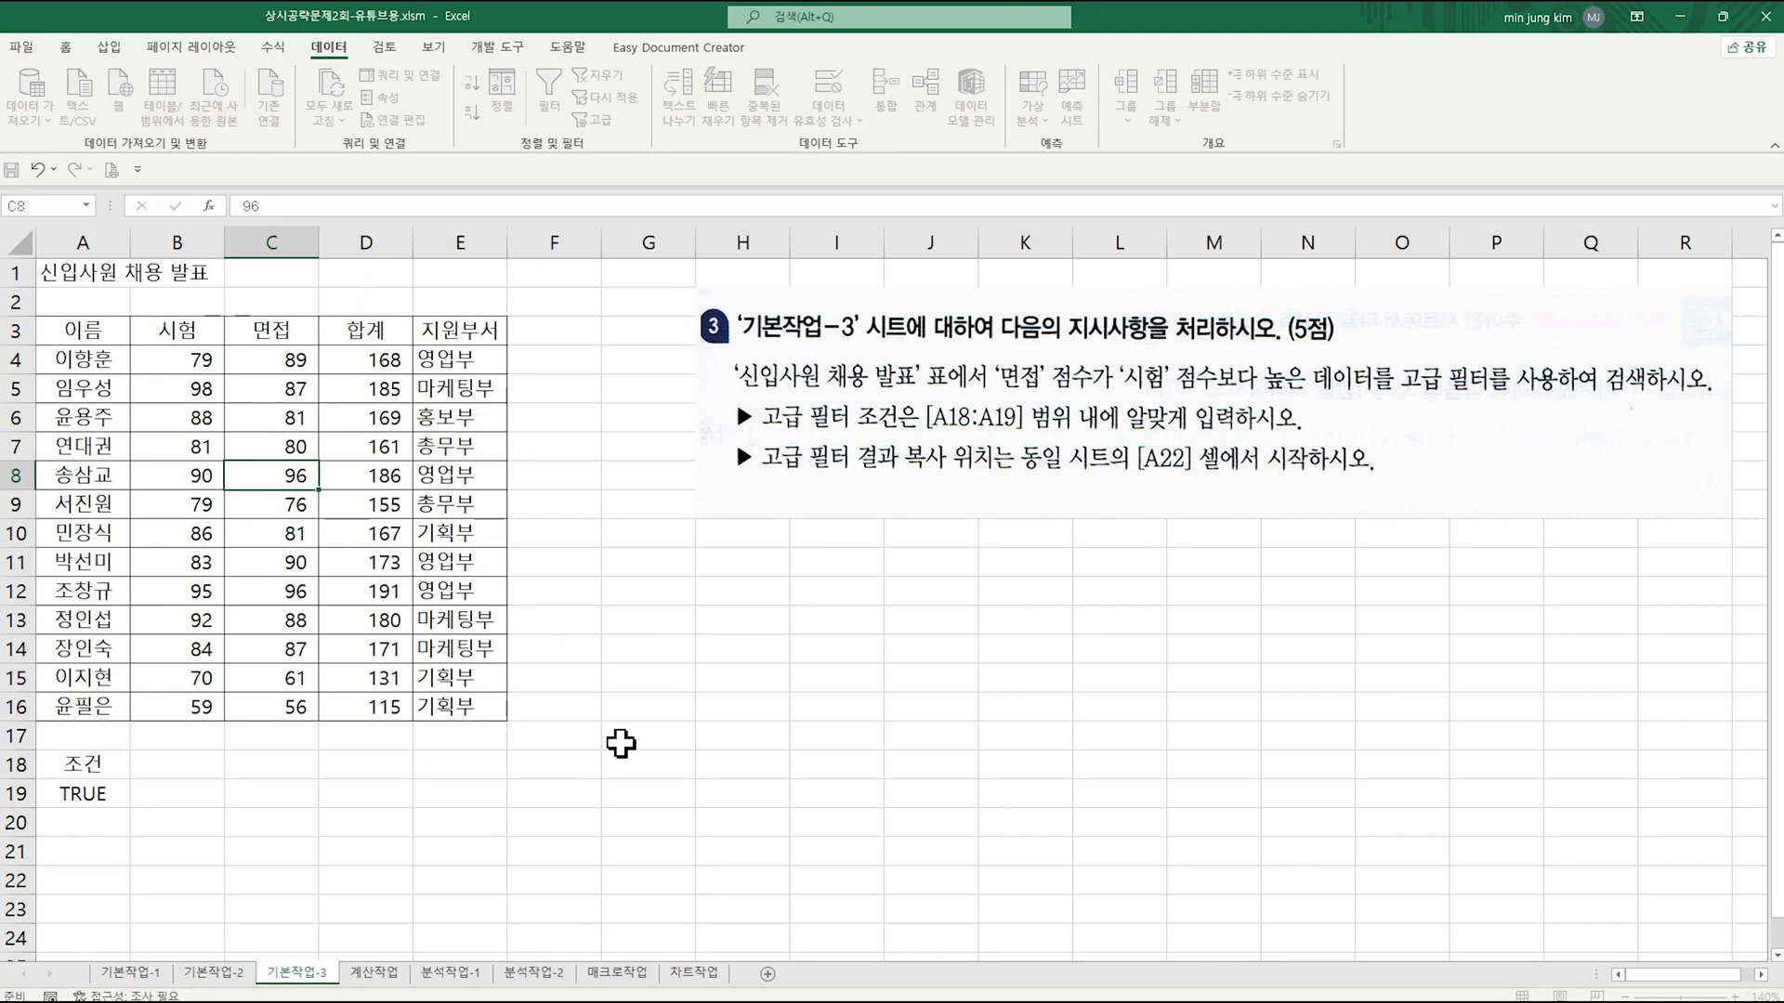
Step: Review the filtered records extracted from A22 and the criteria formula in cell A19
{"action": "scroll", "coordinate": [621, 743], "scroll_direction": "down", "scroll_amount": 2}
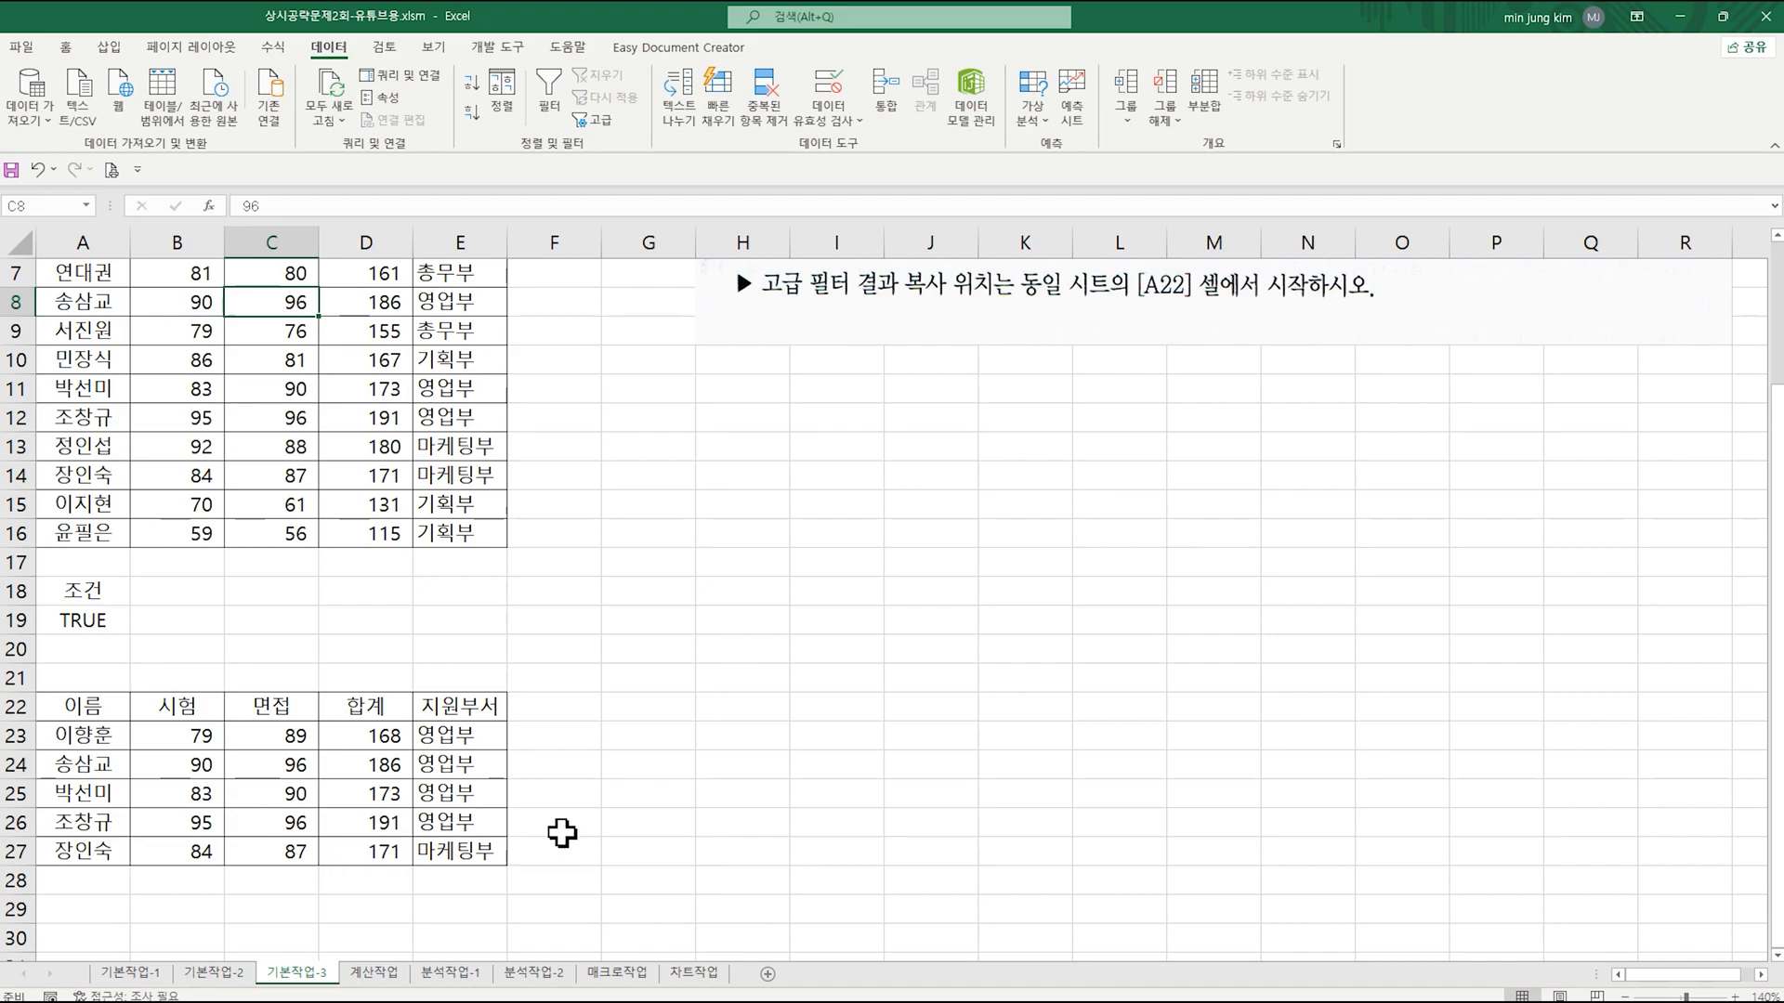
{"action": "left_click", "coordinate": [109, 627]}
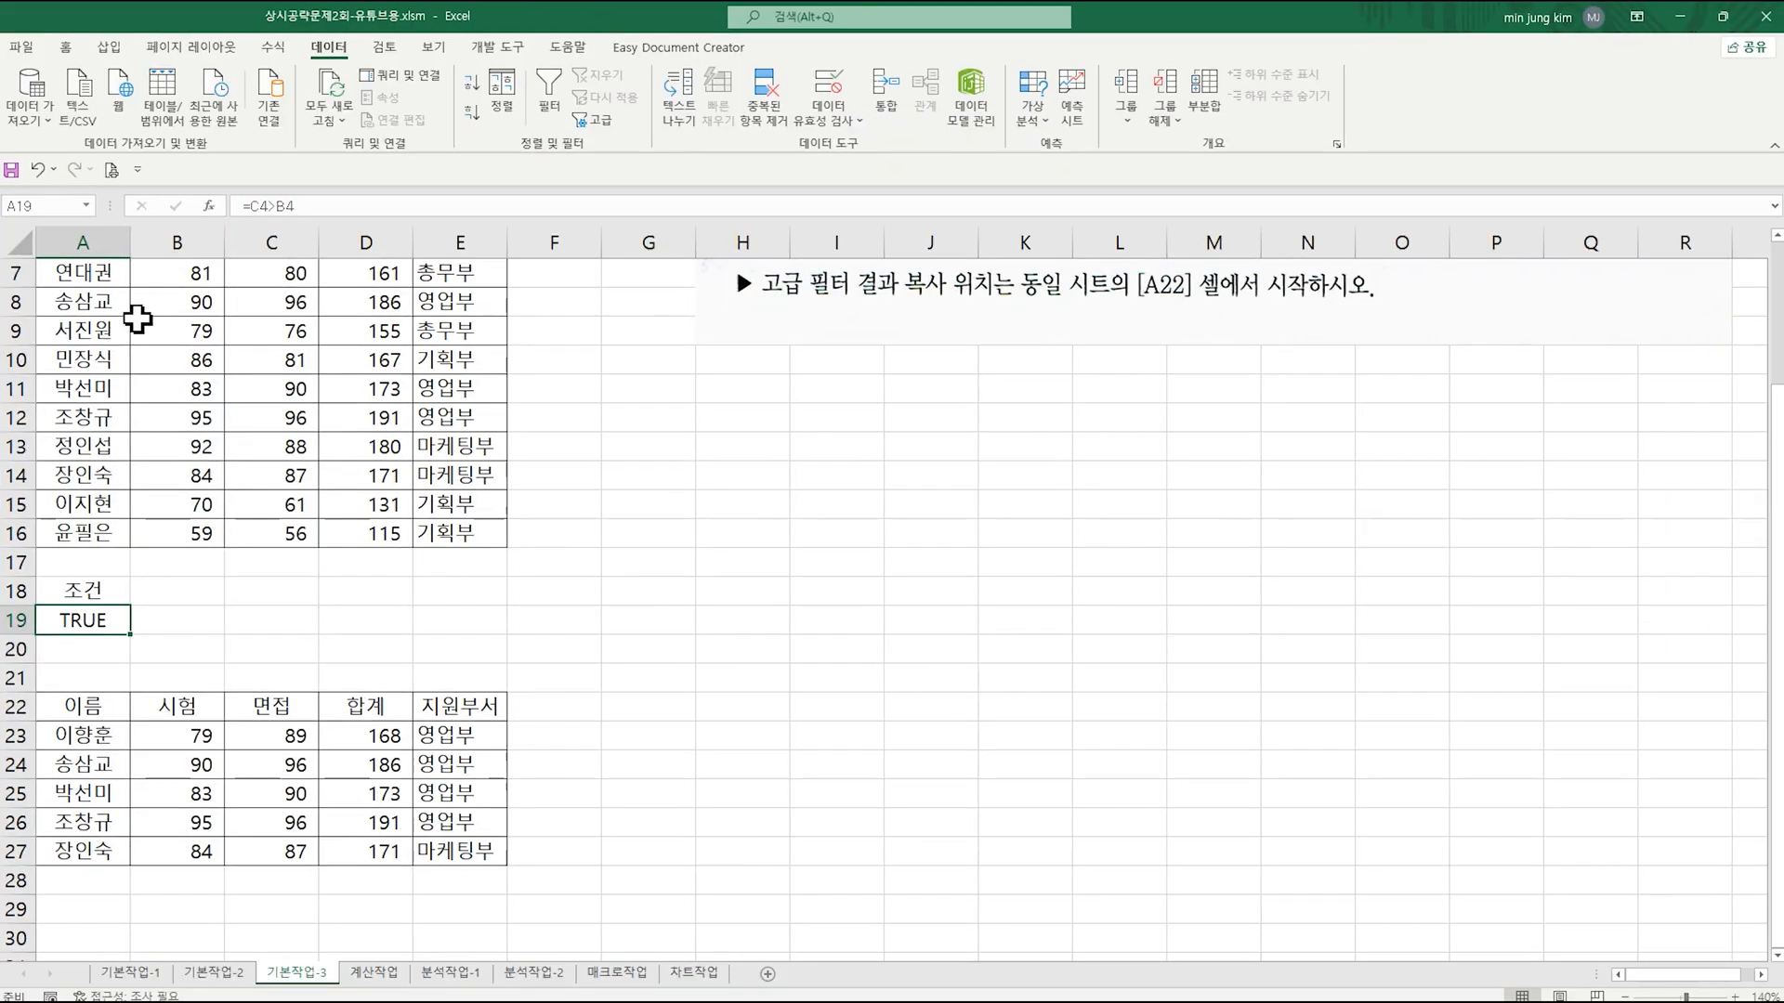
{"action": "scroll", "coordinate": [139, 318], "scroll_direction": "up", "scroll_amount": 2}
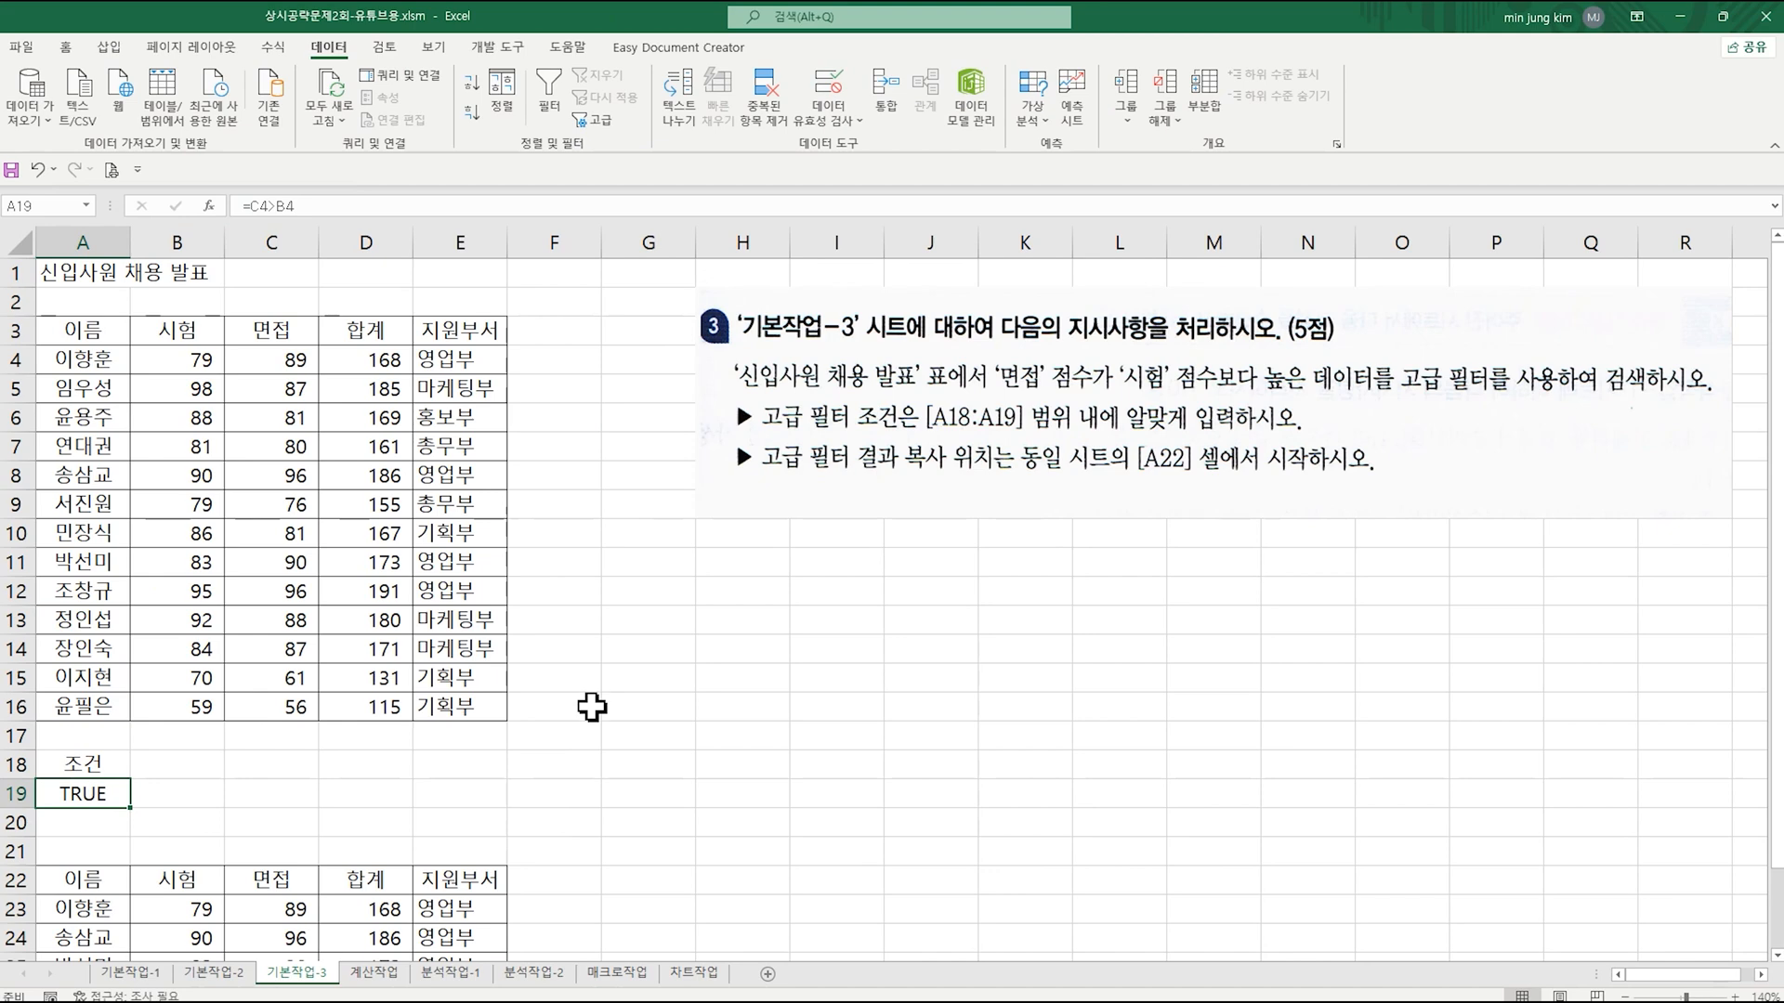
Step: Go to the 계산작업 sheet and select F3, the first empty cell of the 평가결과 column
{"action": "left_click", "coordinate": [398, 973]}
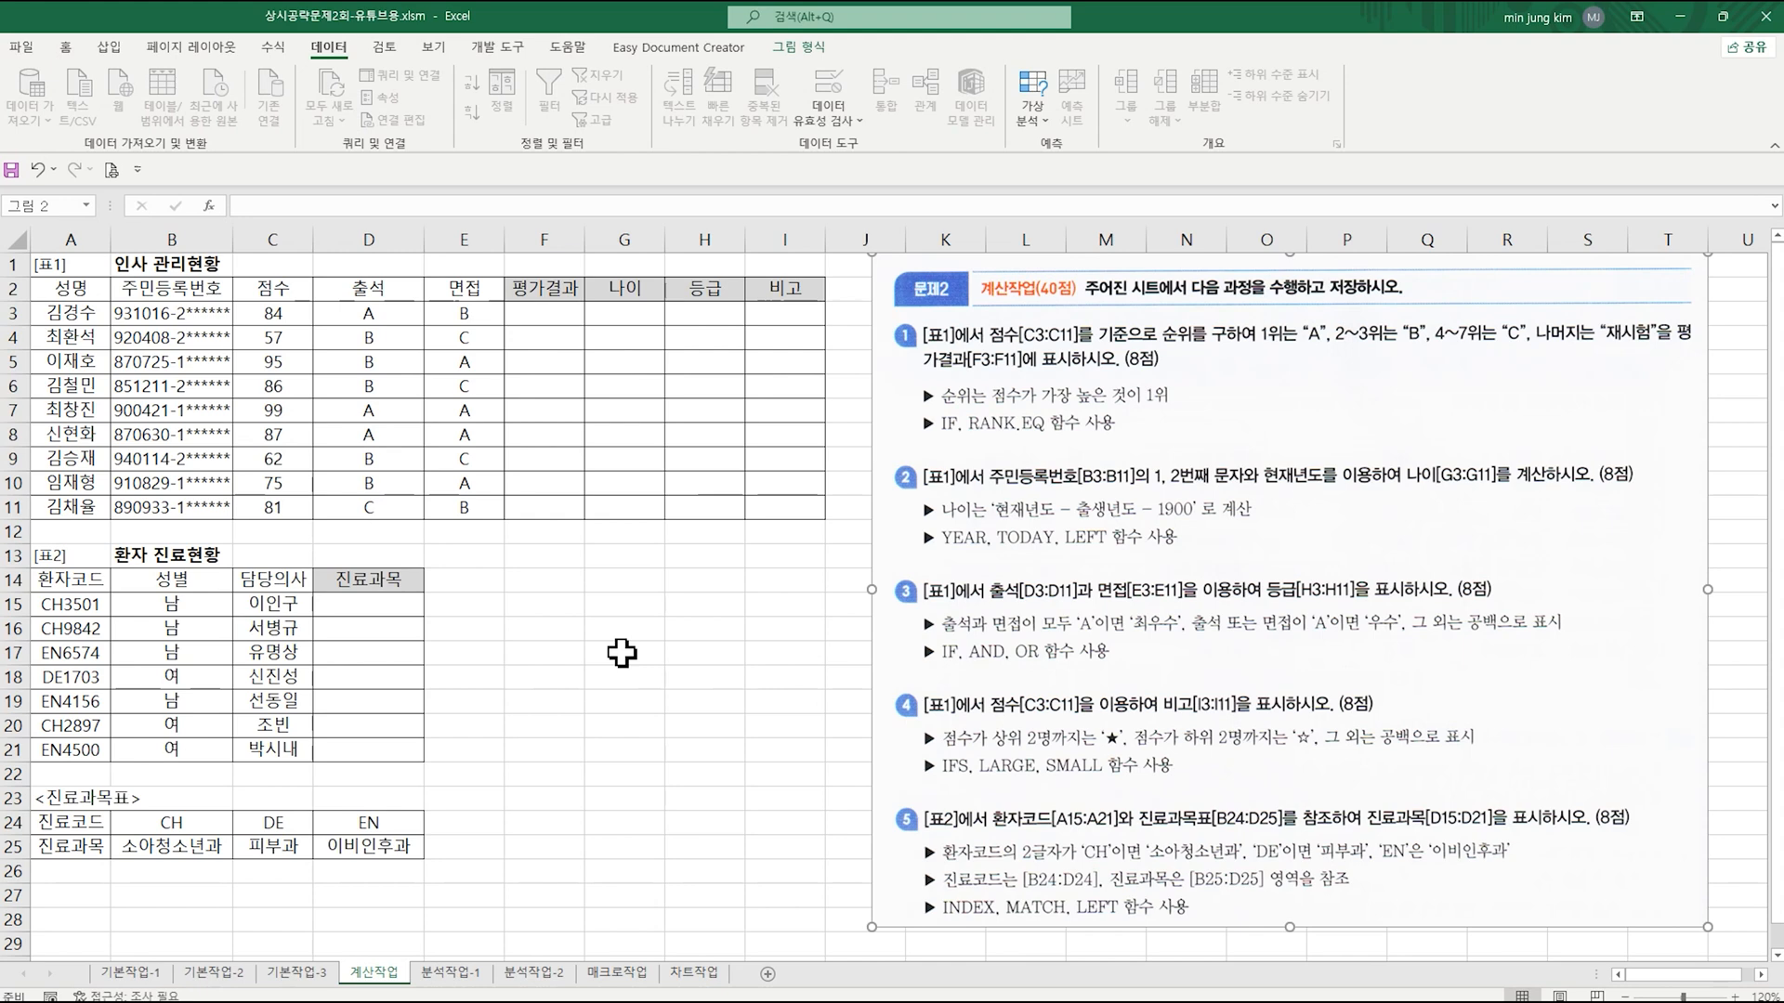
{"action": "left_click", "coordinate": [531, 309]}
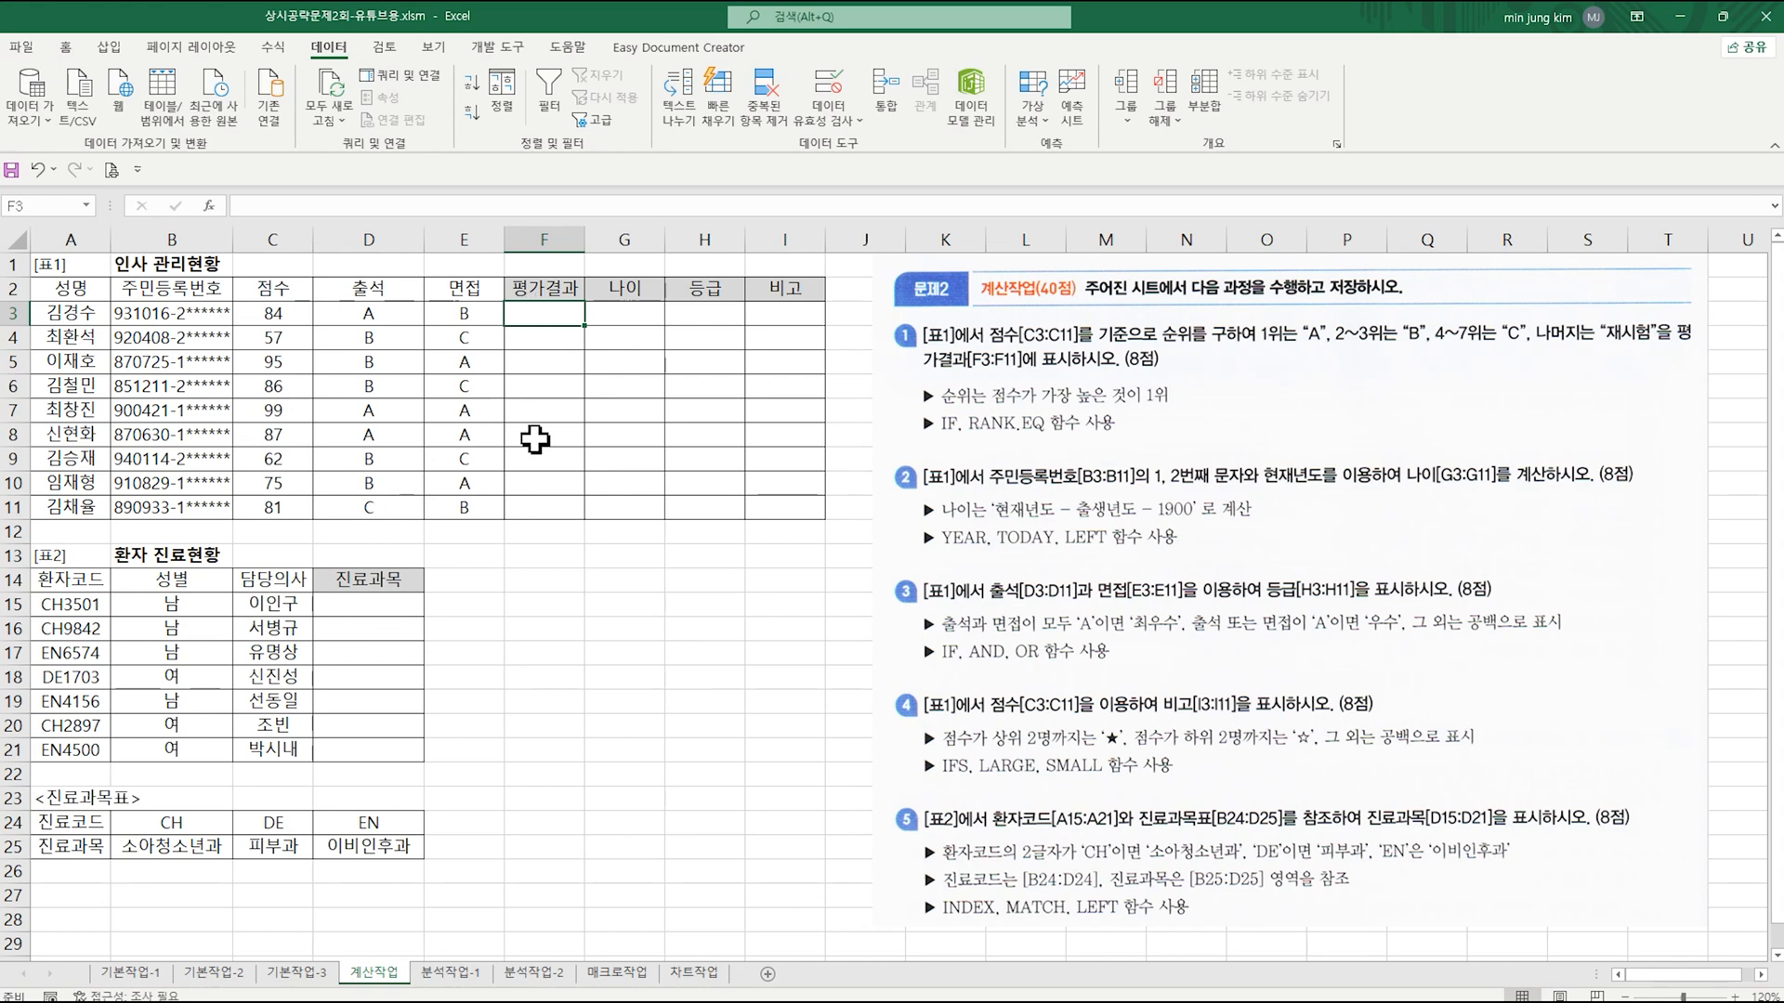
{"action": "left_click", "coordinate": [656, 316]}
{"action": "left_click", "coordinate": [699, 321]}
{"action": "left_click", "coordinate": [777, 318]}
{"action": "left_click", "coordinate": [534, 315]}
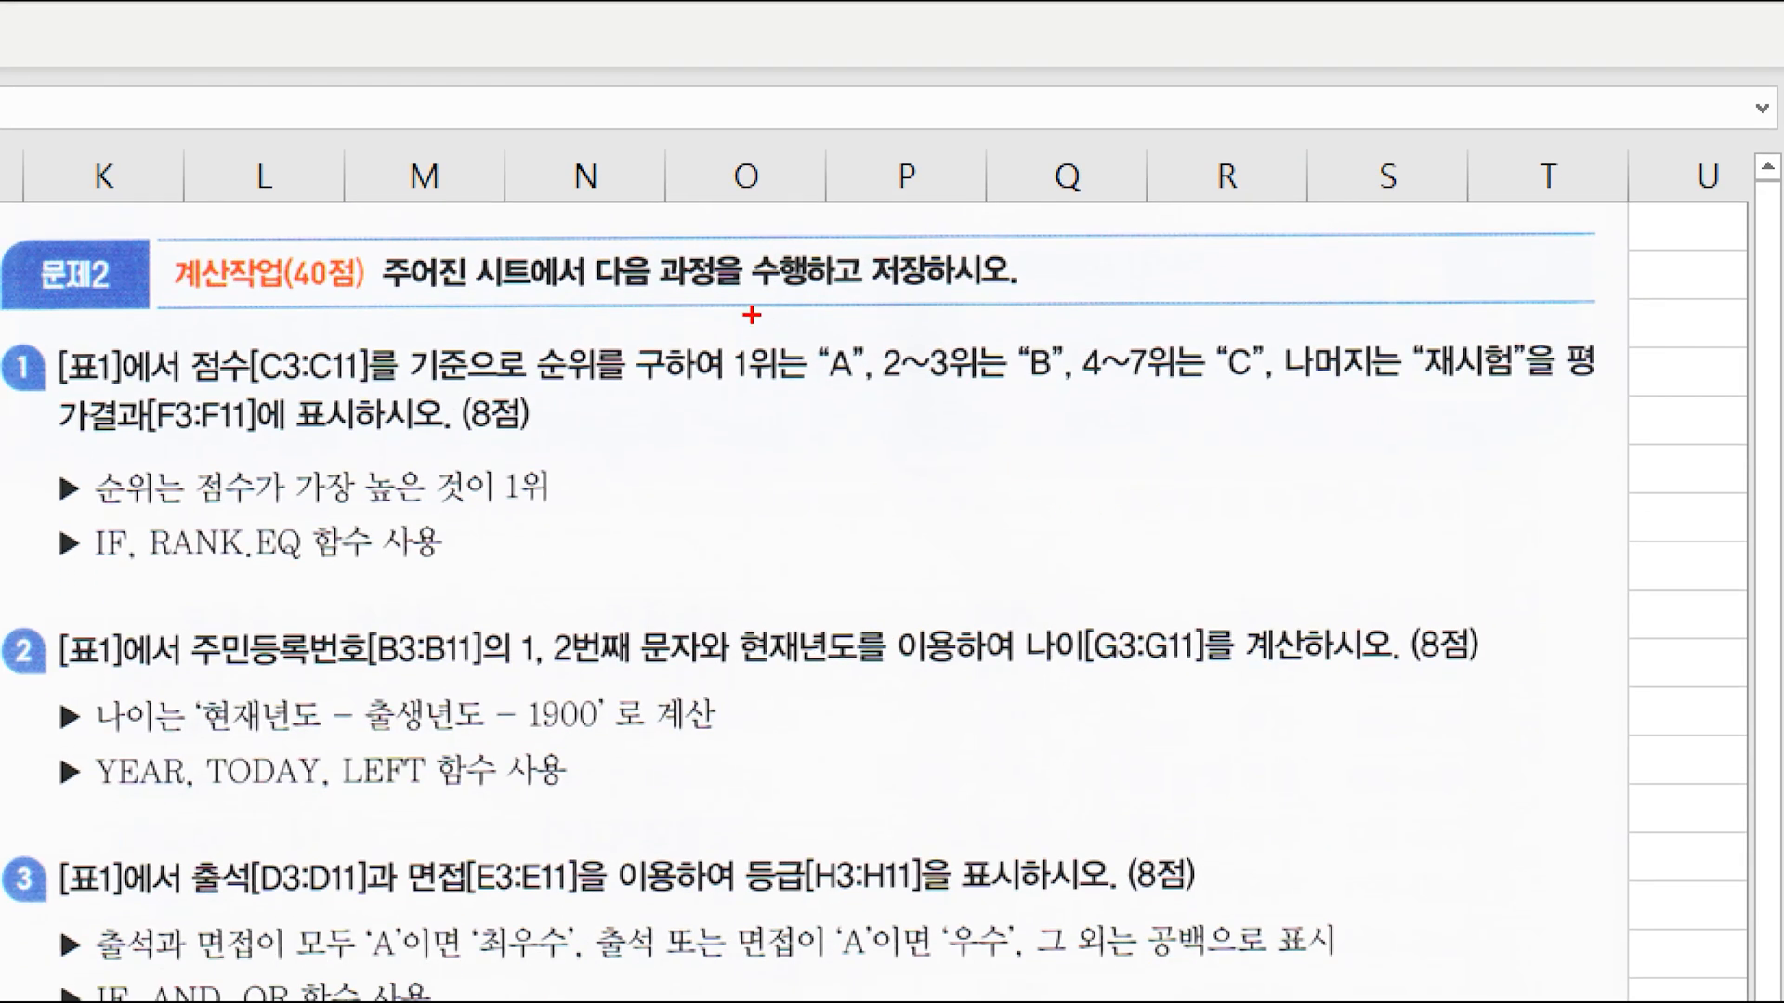
Step: Examine the rank-to-grade rules and required functions in question 1 for the 평가결과 column
{"action": "left_click_drag", "start_coordinate": [809, 333], "coordinate": [869, 398]}
{"action": "left_click_drag", "start_coordinate": [1004, 330], "coordinate": [1069, 401]}
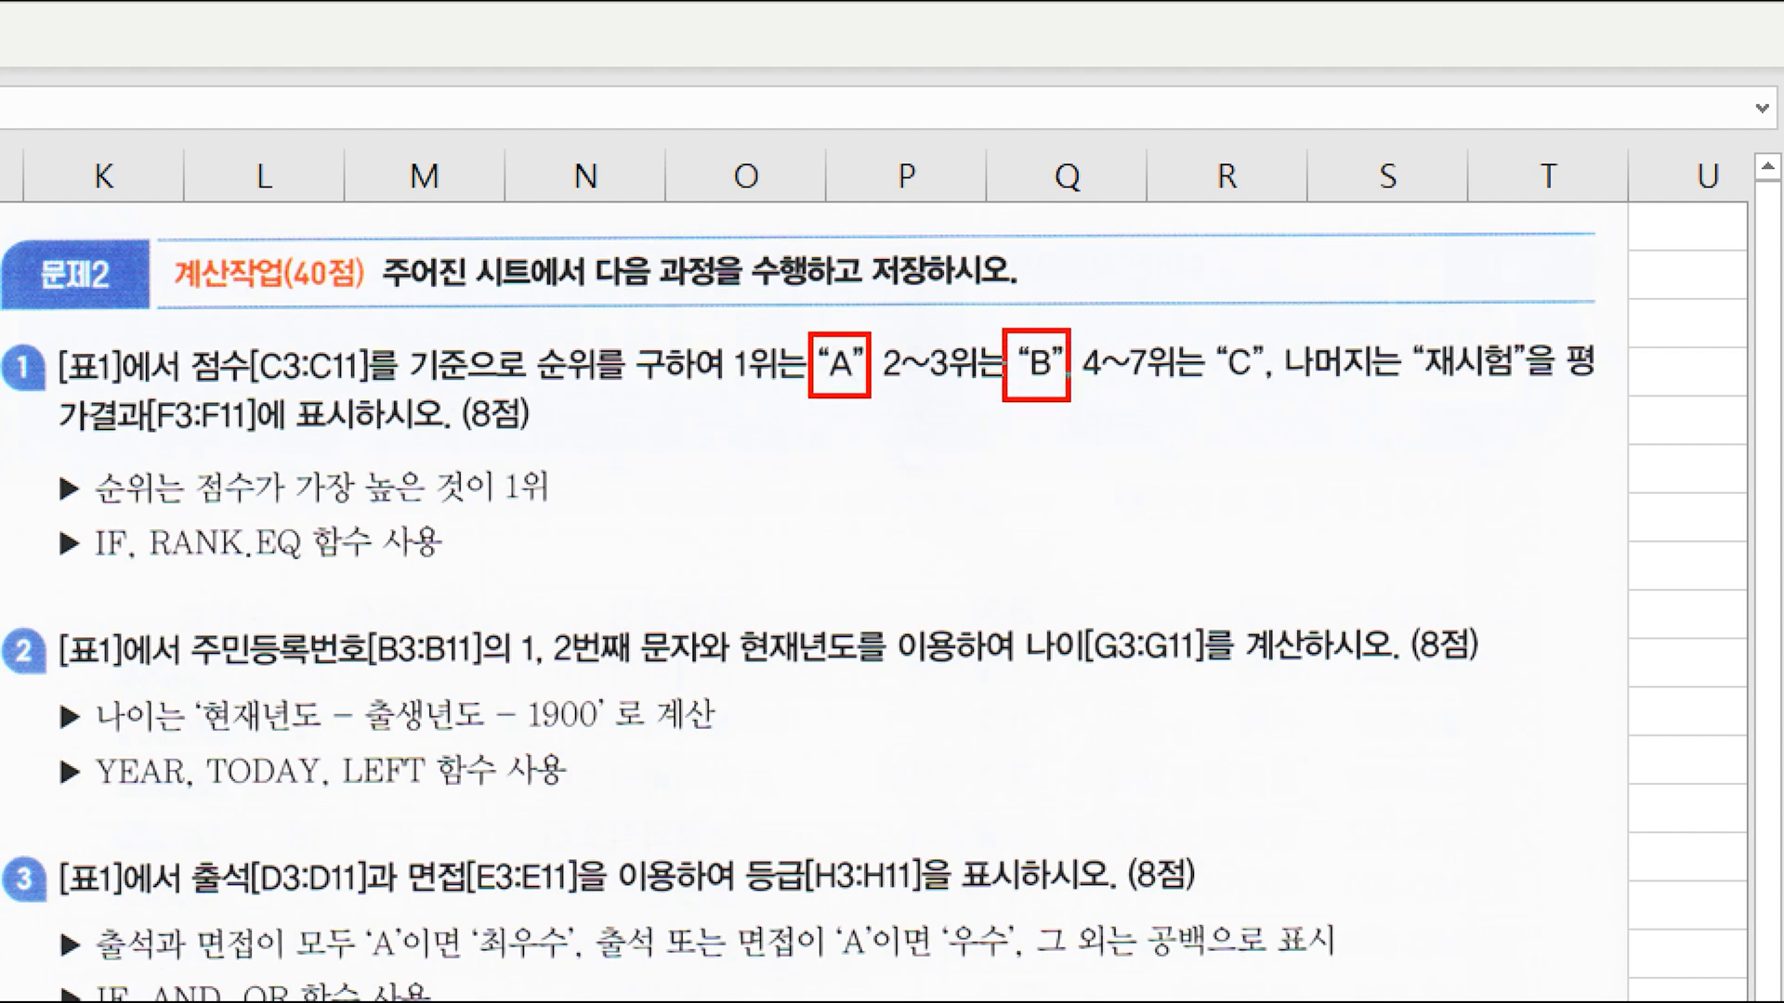
{"action": "left_click_drag", "start_coordinate": [1220, 336], "coordinate": [1287, 409]}
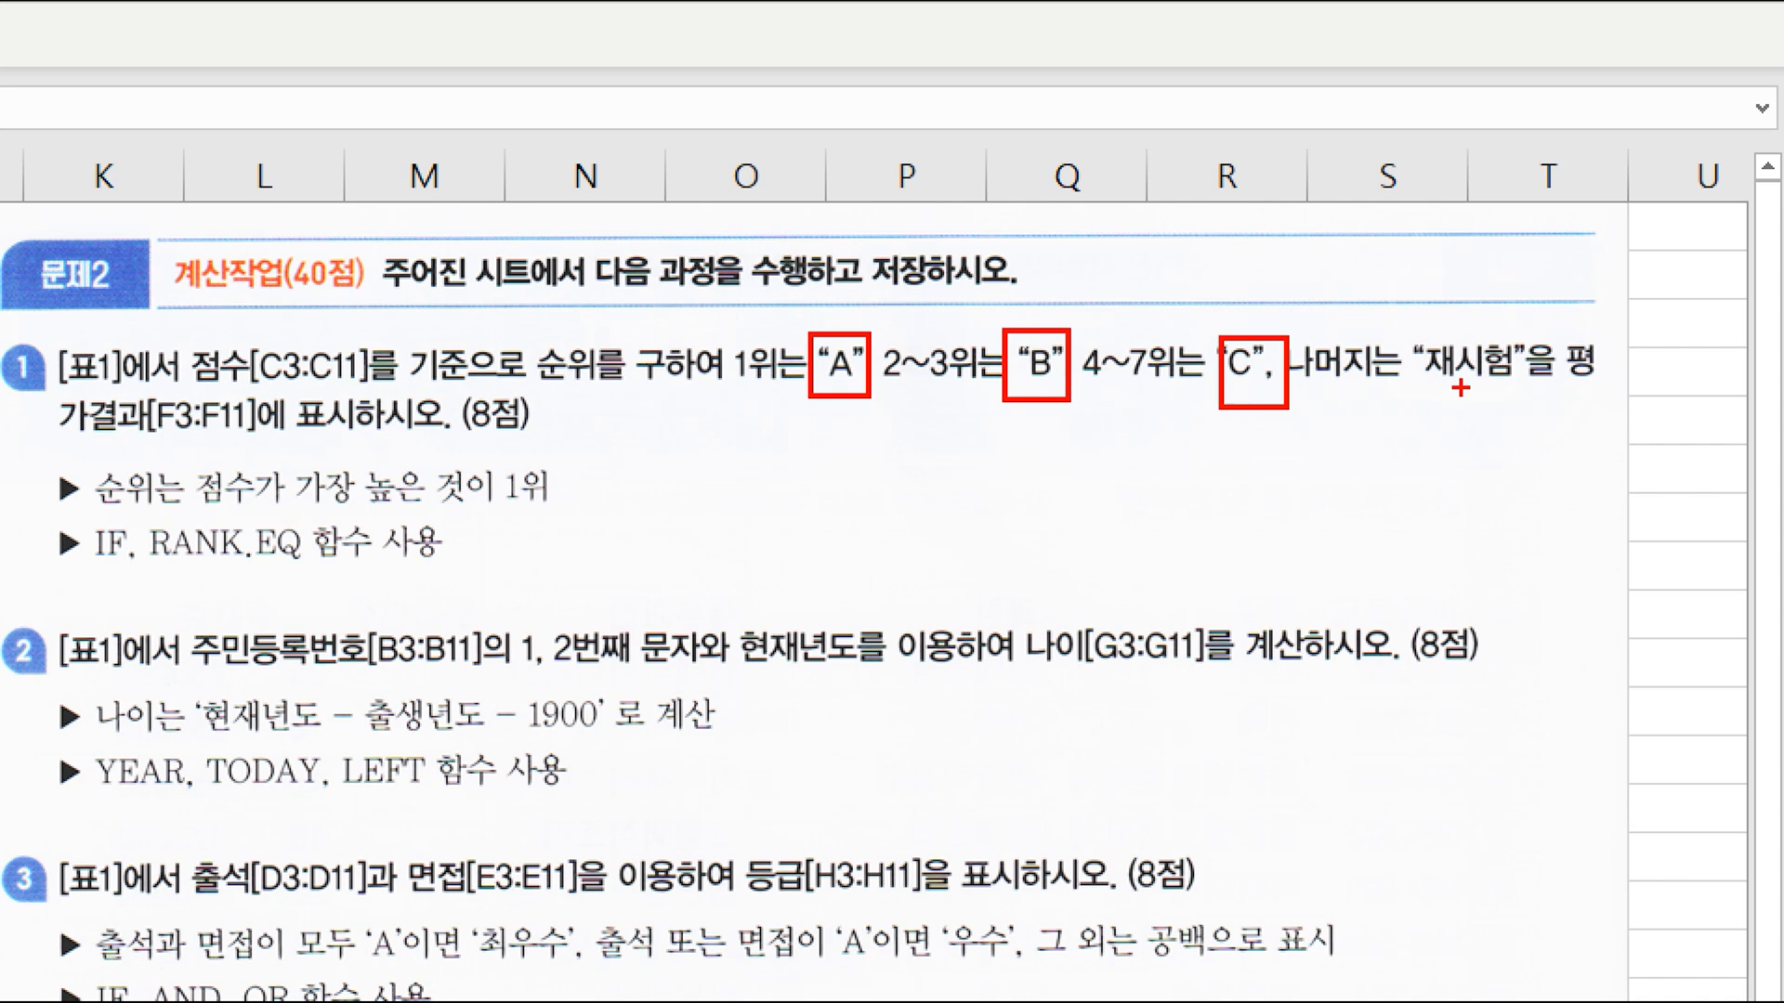
{"action": "left_click_drag", "start_coordinate": [1406, 340], "coordinate": [1533, 401]}
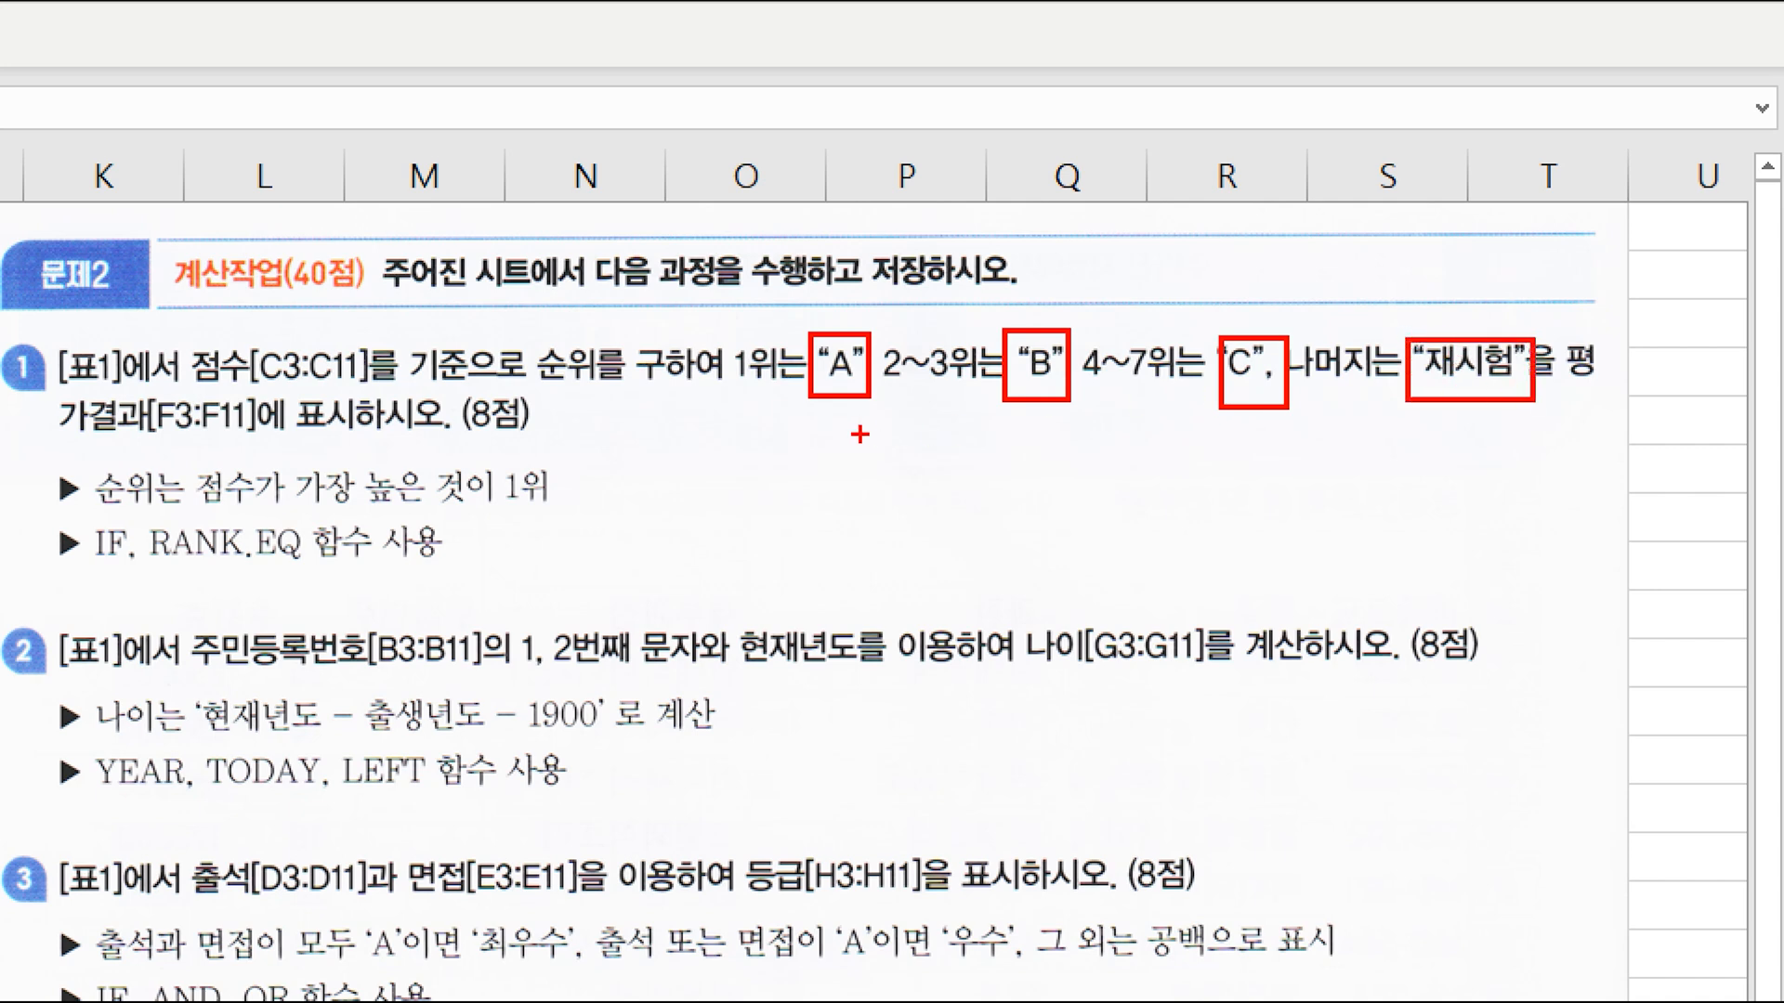
{"action": "mouse_move", "coordinate": [767, 392]}
{"action": "left_mouse_down"}
{"action": "mouse_move", "coordinate": [1045, 488]}
{"action": "mouse_move", "coordinate": [1349, 384]}
{"action": "left_mouse_up"}
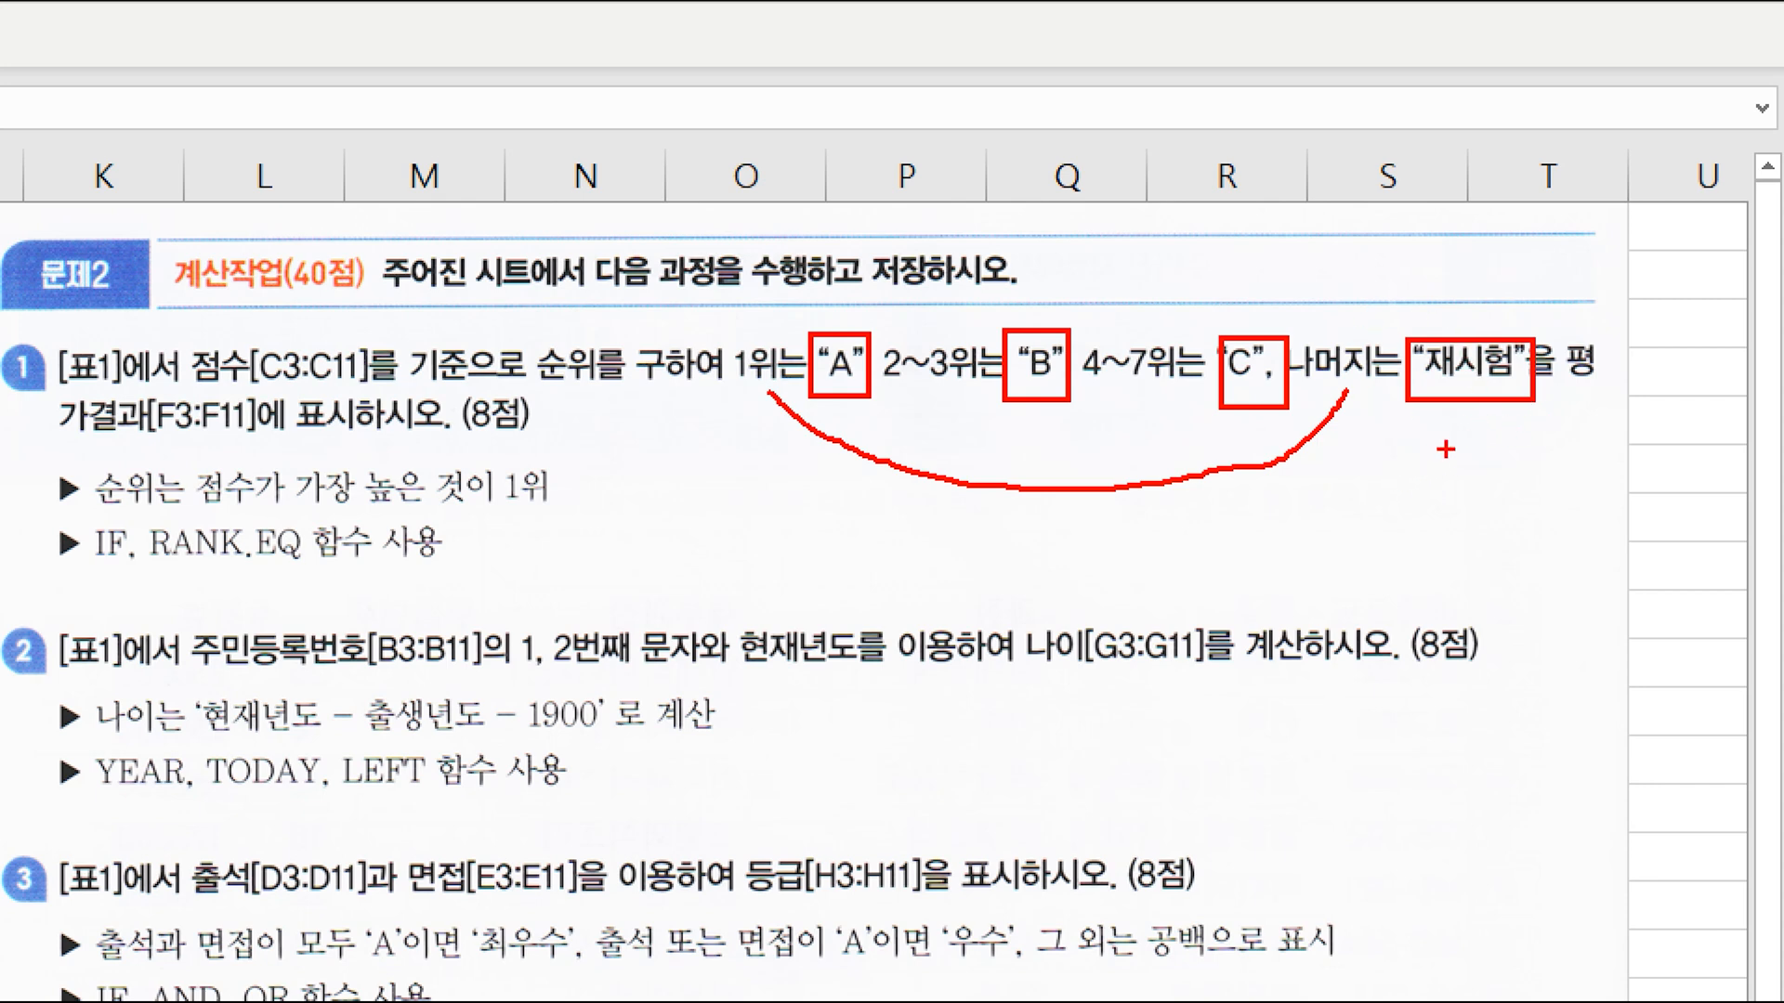
{"action": "left_click_drag", "start_coordinate": [128, 514], "coordinate": [360, 575]}
{"action": "left_click_drag", "start_coordinate": [715, 394], "coordinate": [775, 395]}
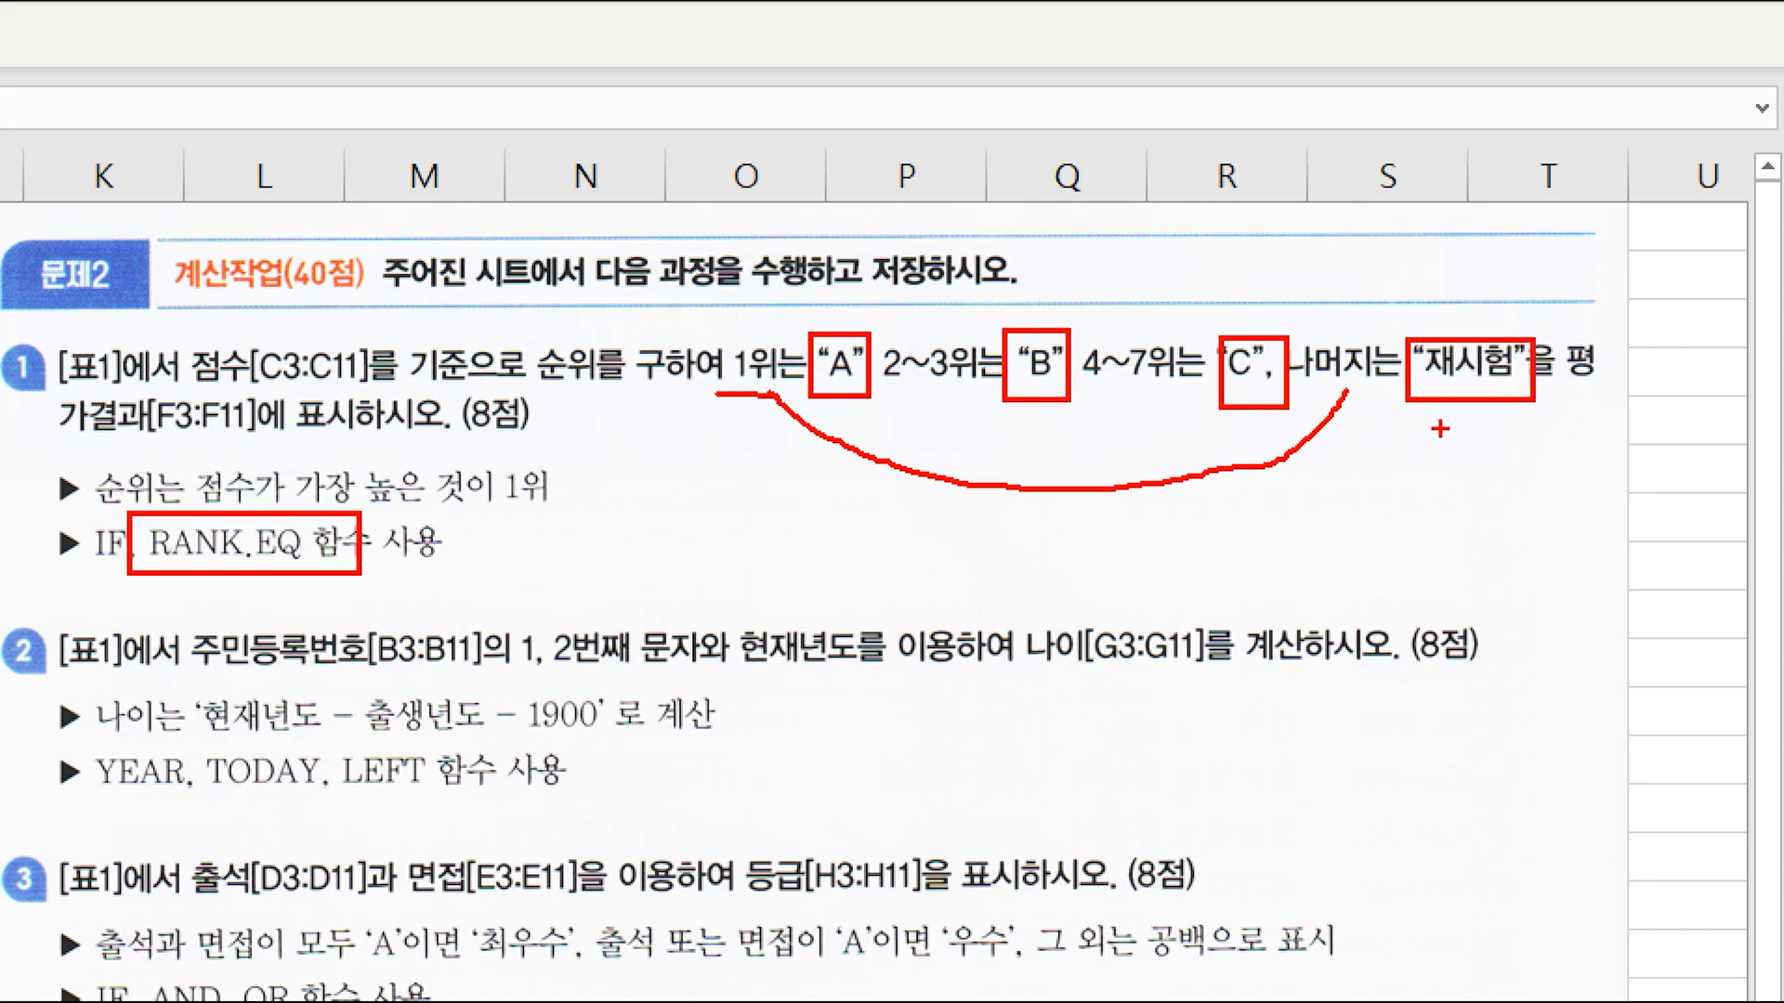
{"action": "key", "text": "Escape"}
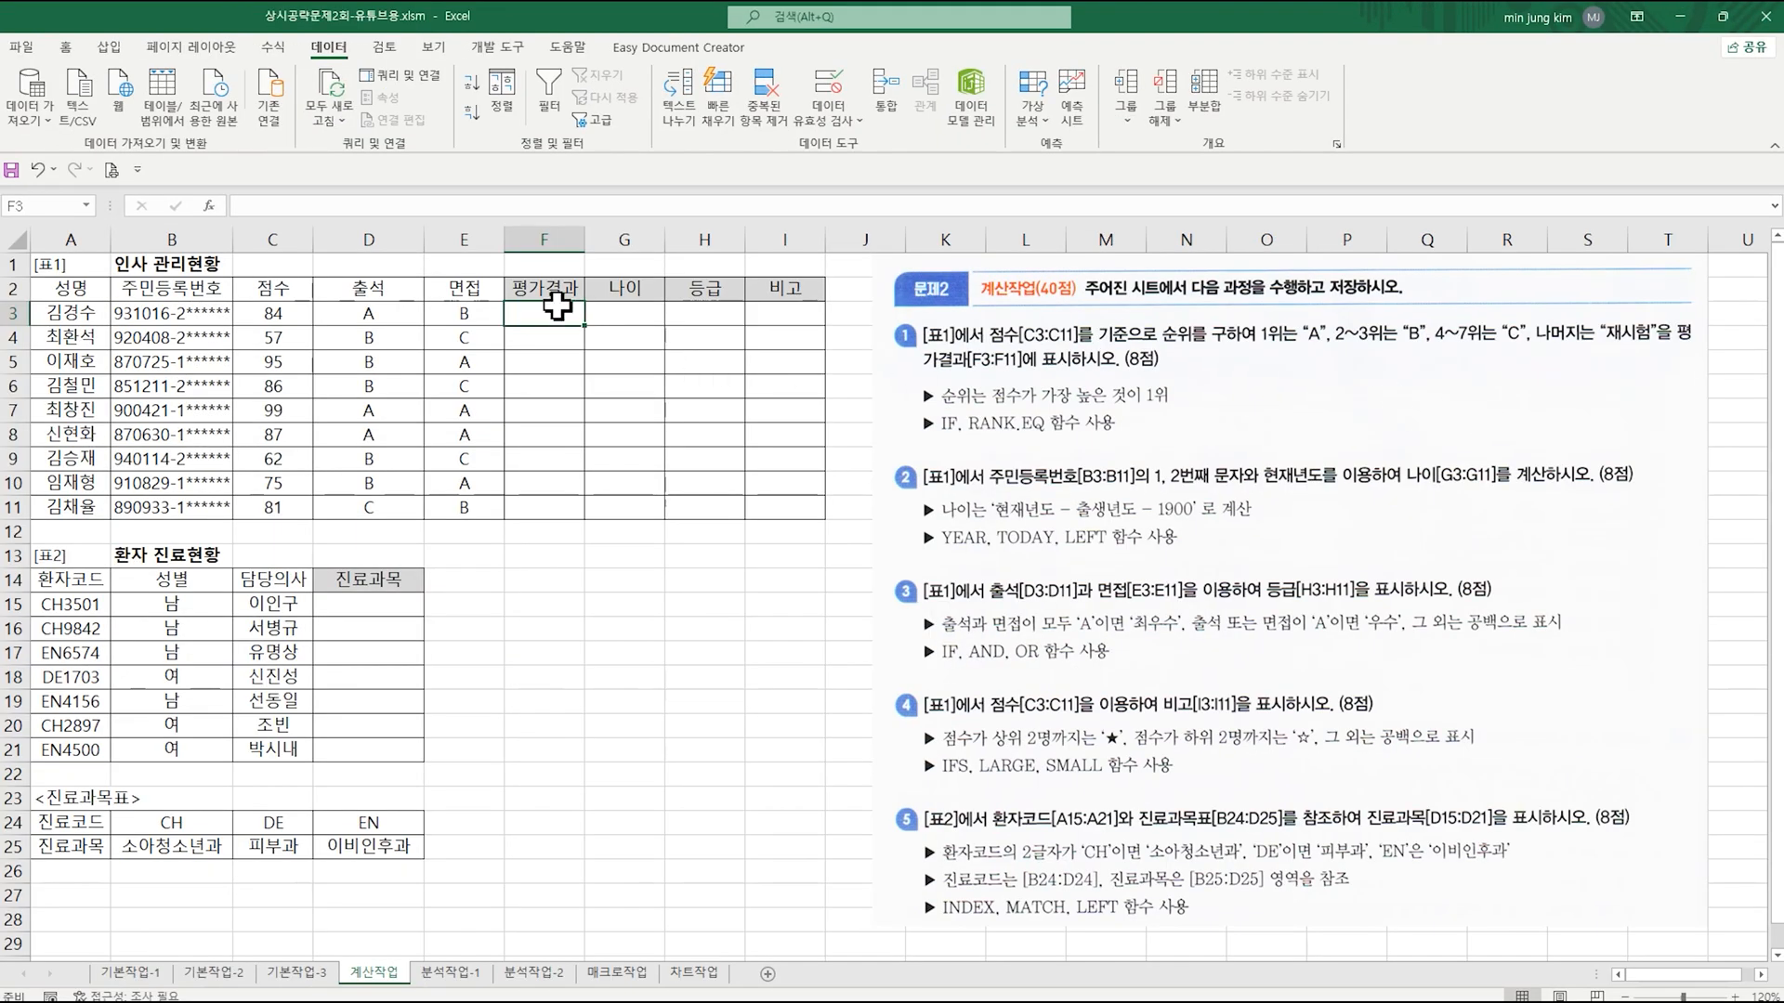
Step: Begin an IF formula in F3 with its function arguments and nest RANK.EQ inside the logical test
{"action": "double_click", "coordinate": [558, 307]}
{"action": "type", "text": "=ㅑㄹ"}
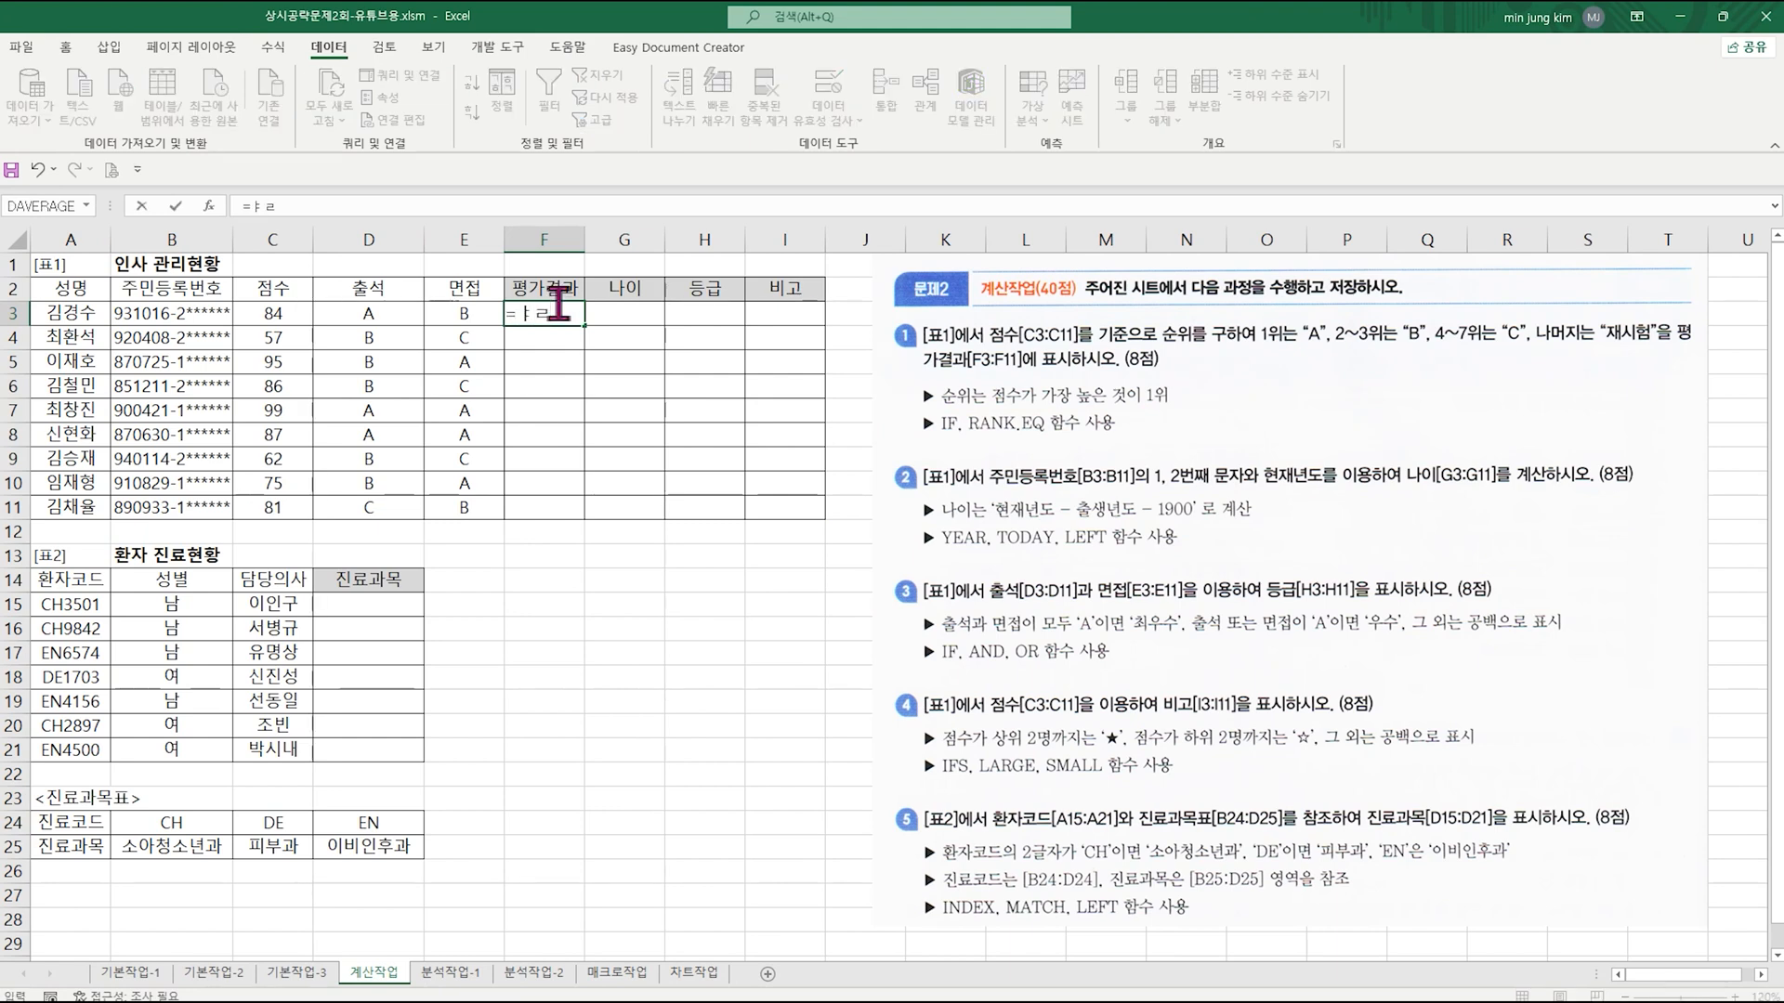
{"action": "type", "text": "if"}
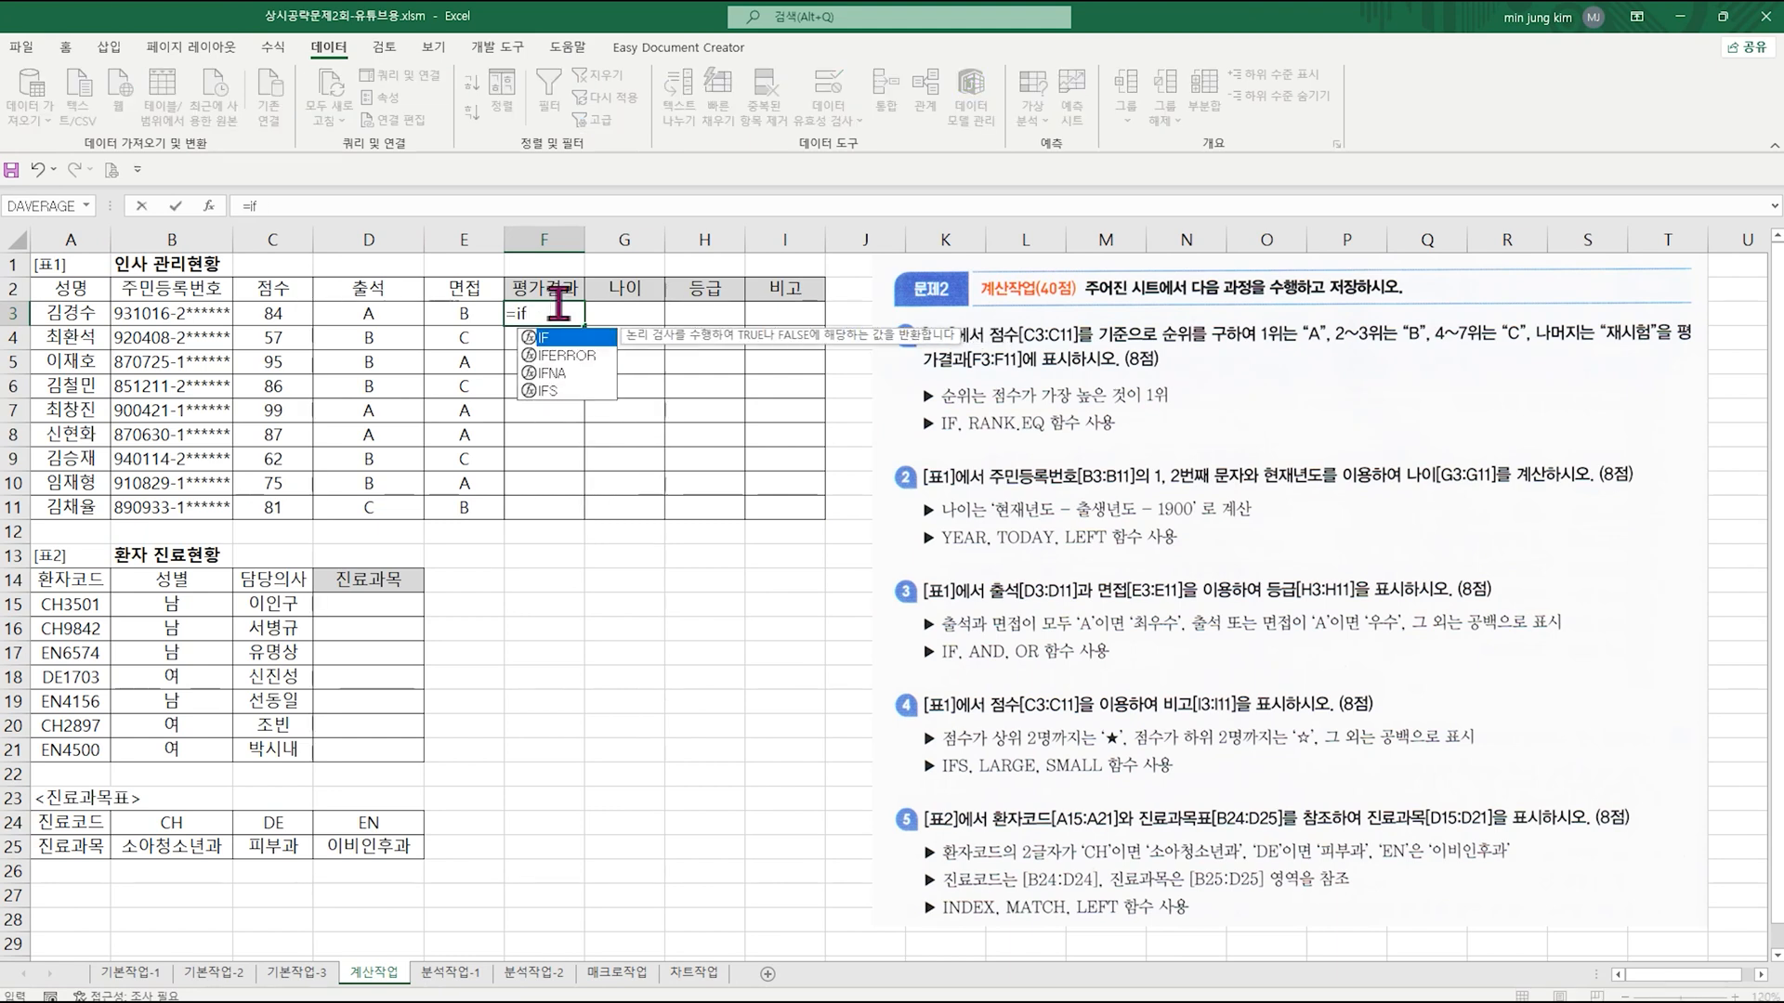
{"action": "left_click", "coordinate": [210, 208]}
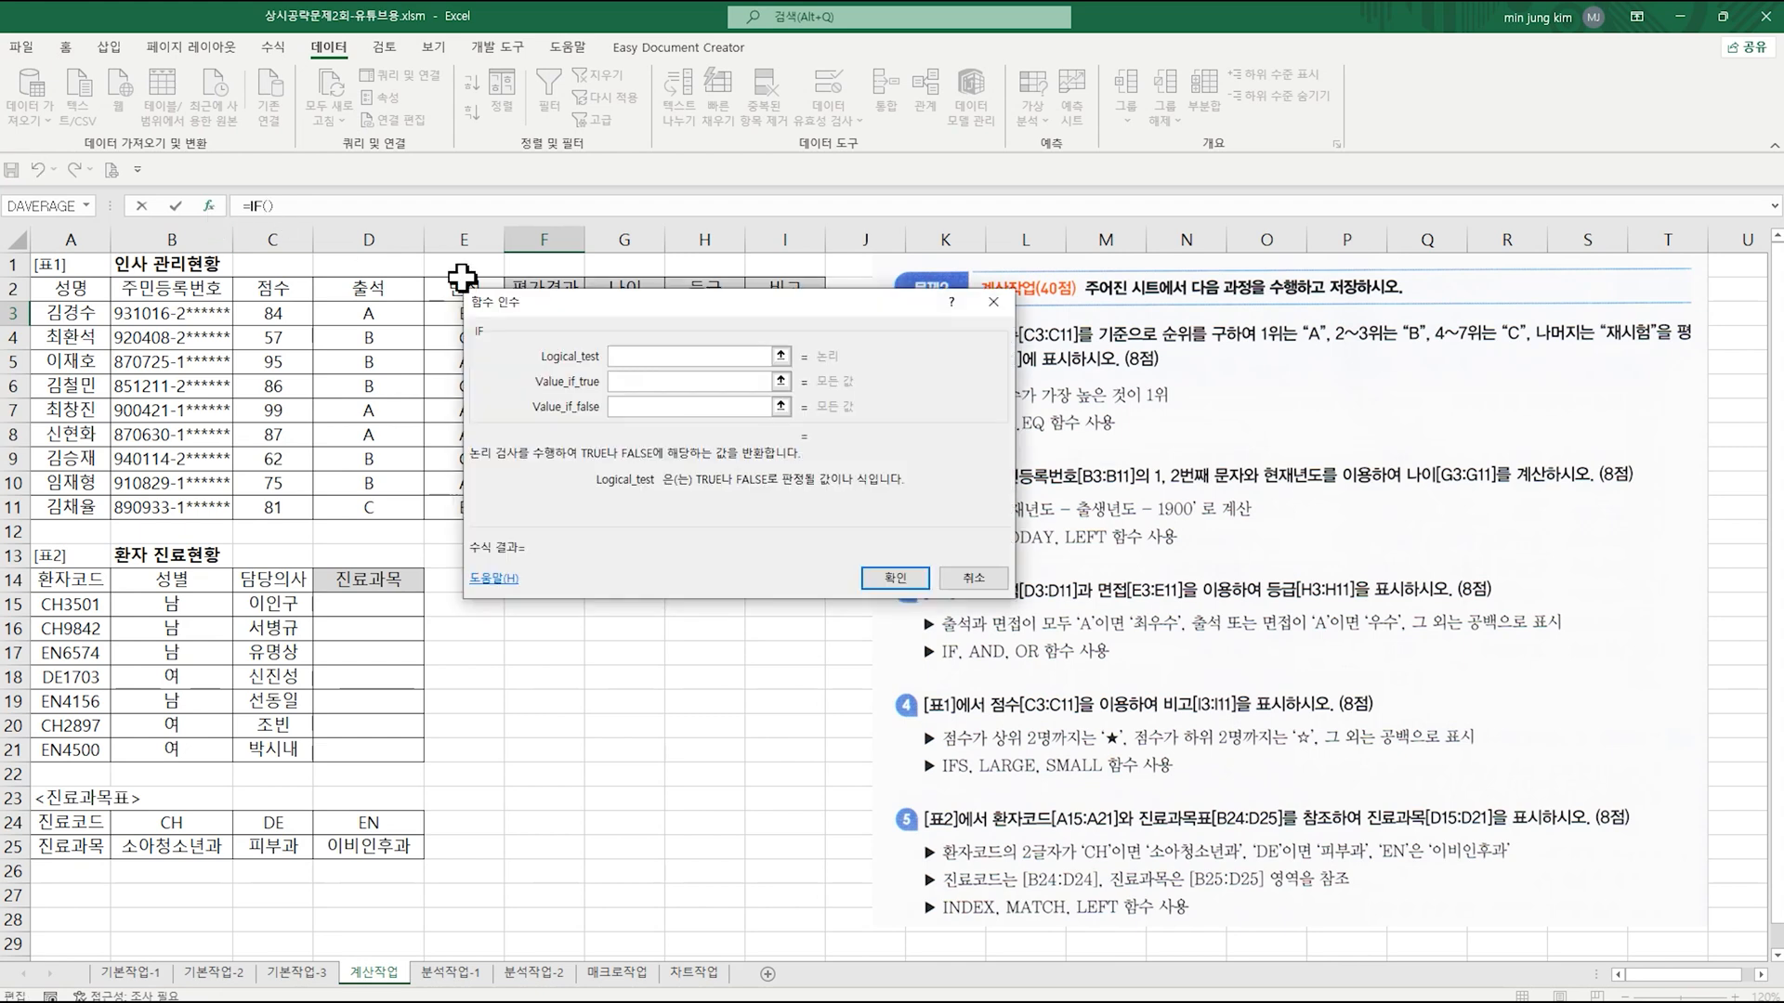
{"action": "left_click_drag", "start_coordinate": [606, 320], "coordinate": [588, 423]}
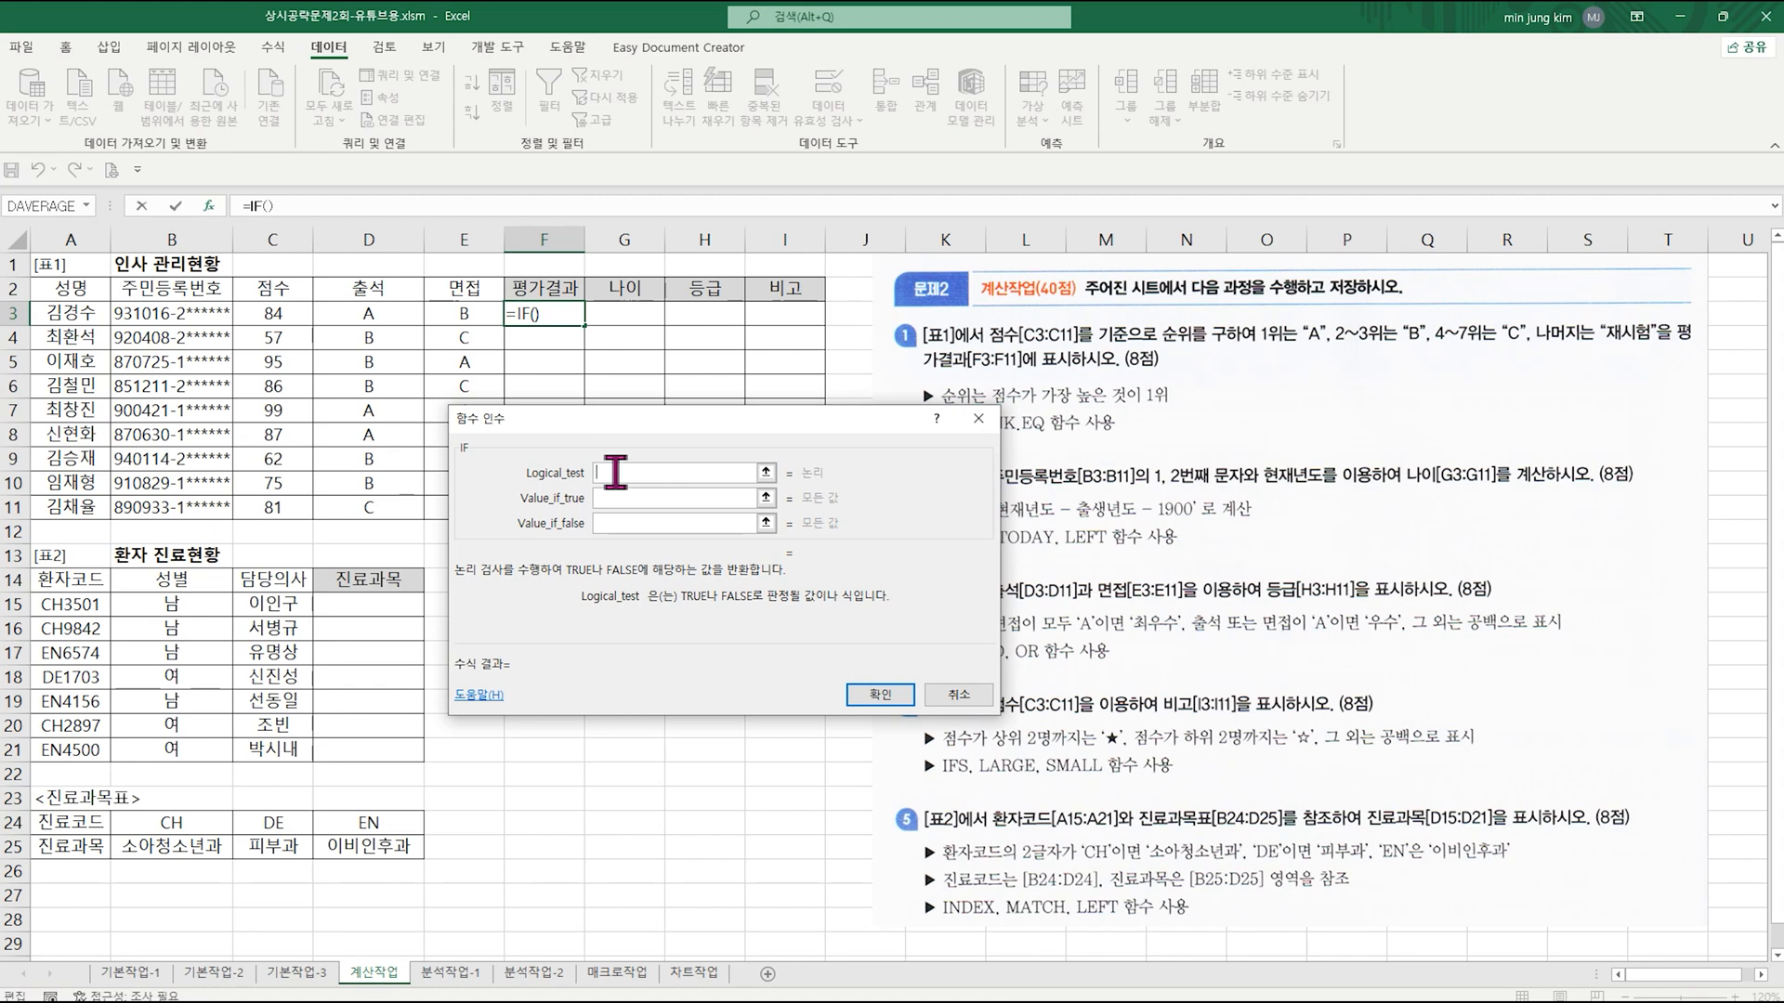
{"action": "left_click", "coordinate": [86, 205]}
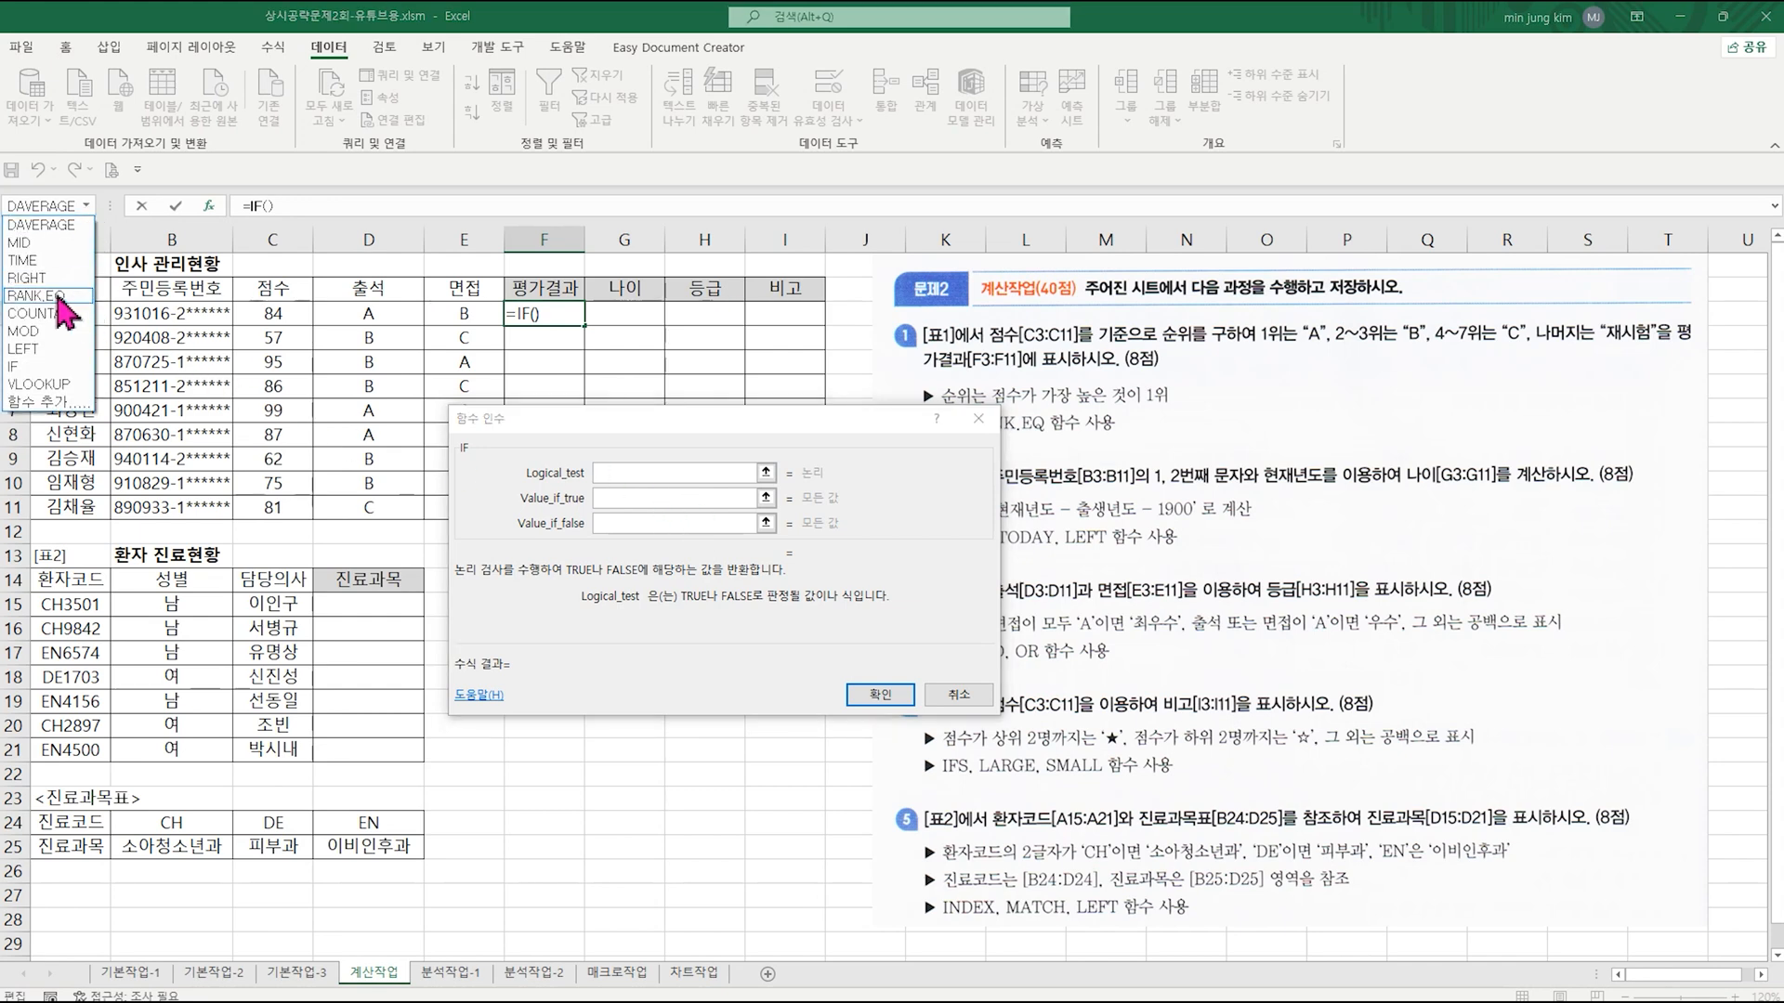
{"action": "left_click", "coordinate": [36, 295]}
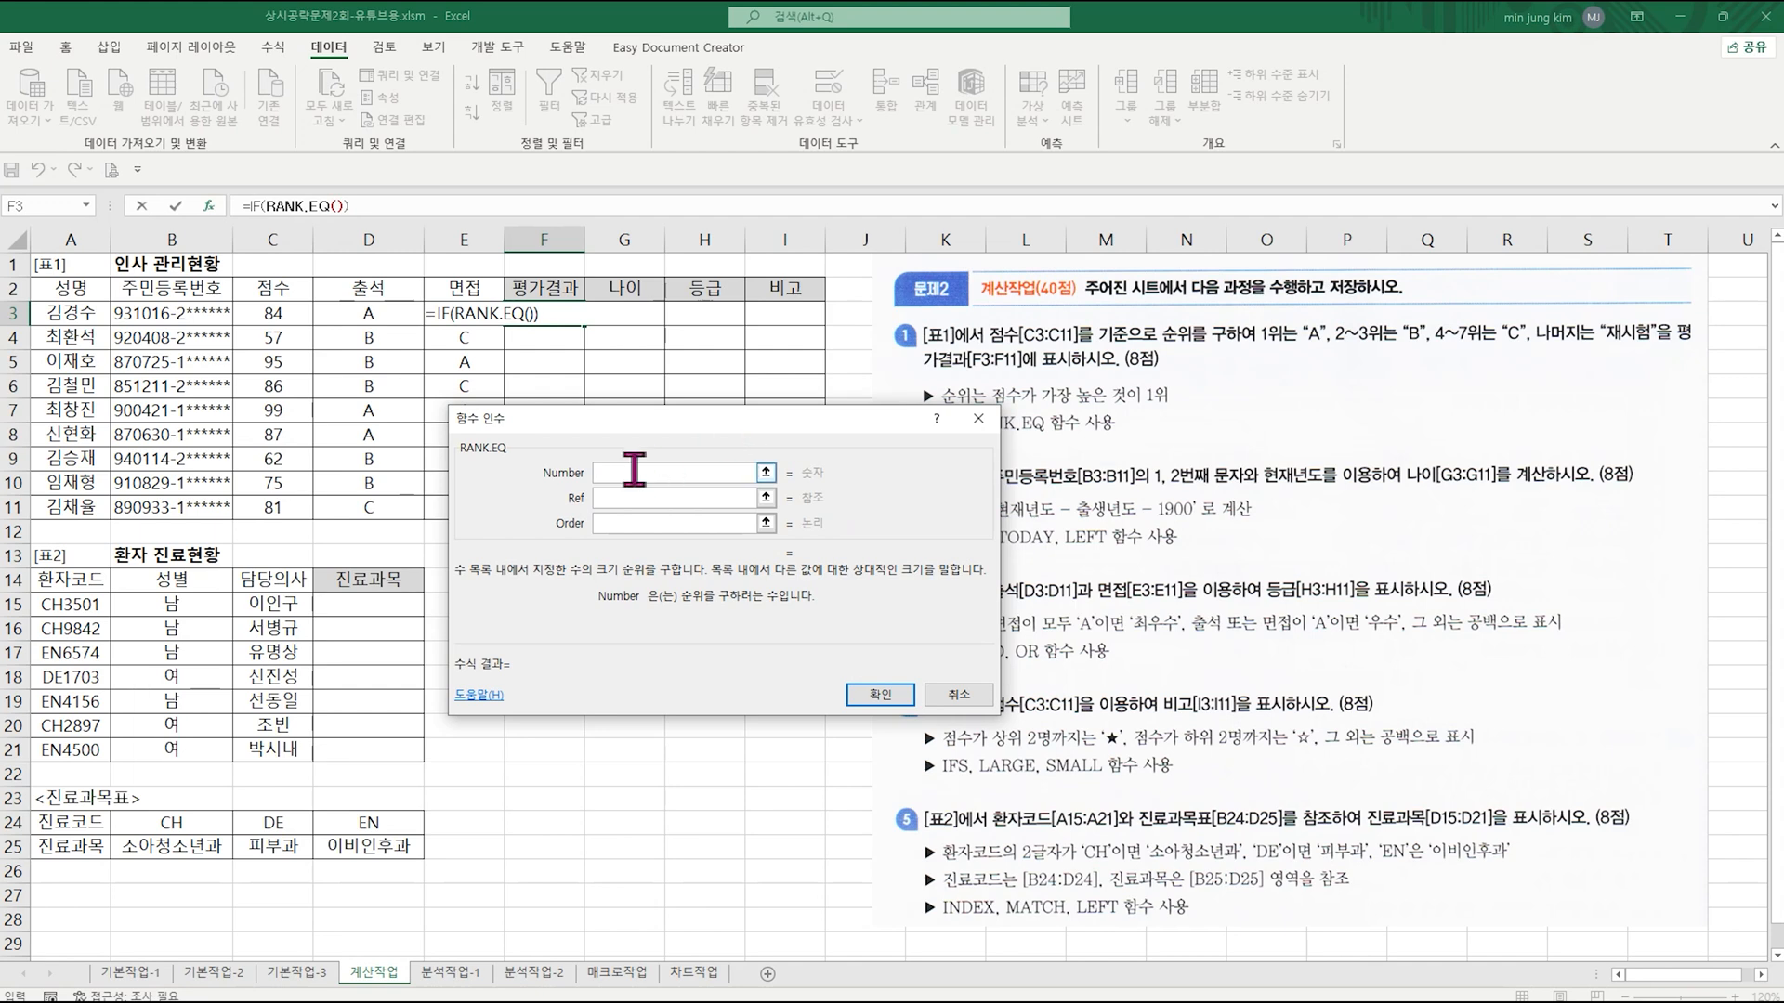
Step: Set RANK.EQ's Number argument to C3 and its Ref argument to the absolute range $C$3:$C$11, leaving Order blank
{"action": "left_click", "coordinate": [271, 313]}
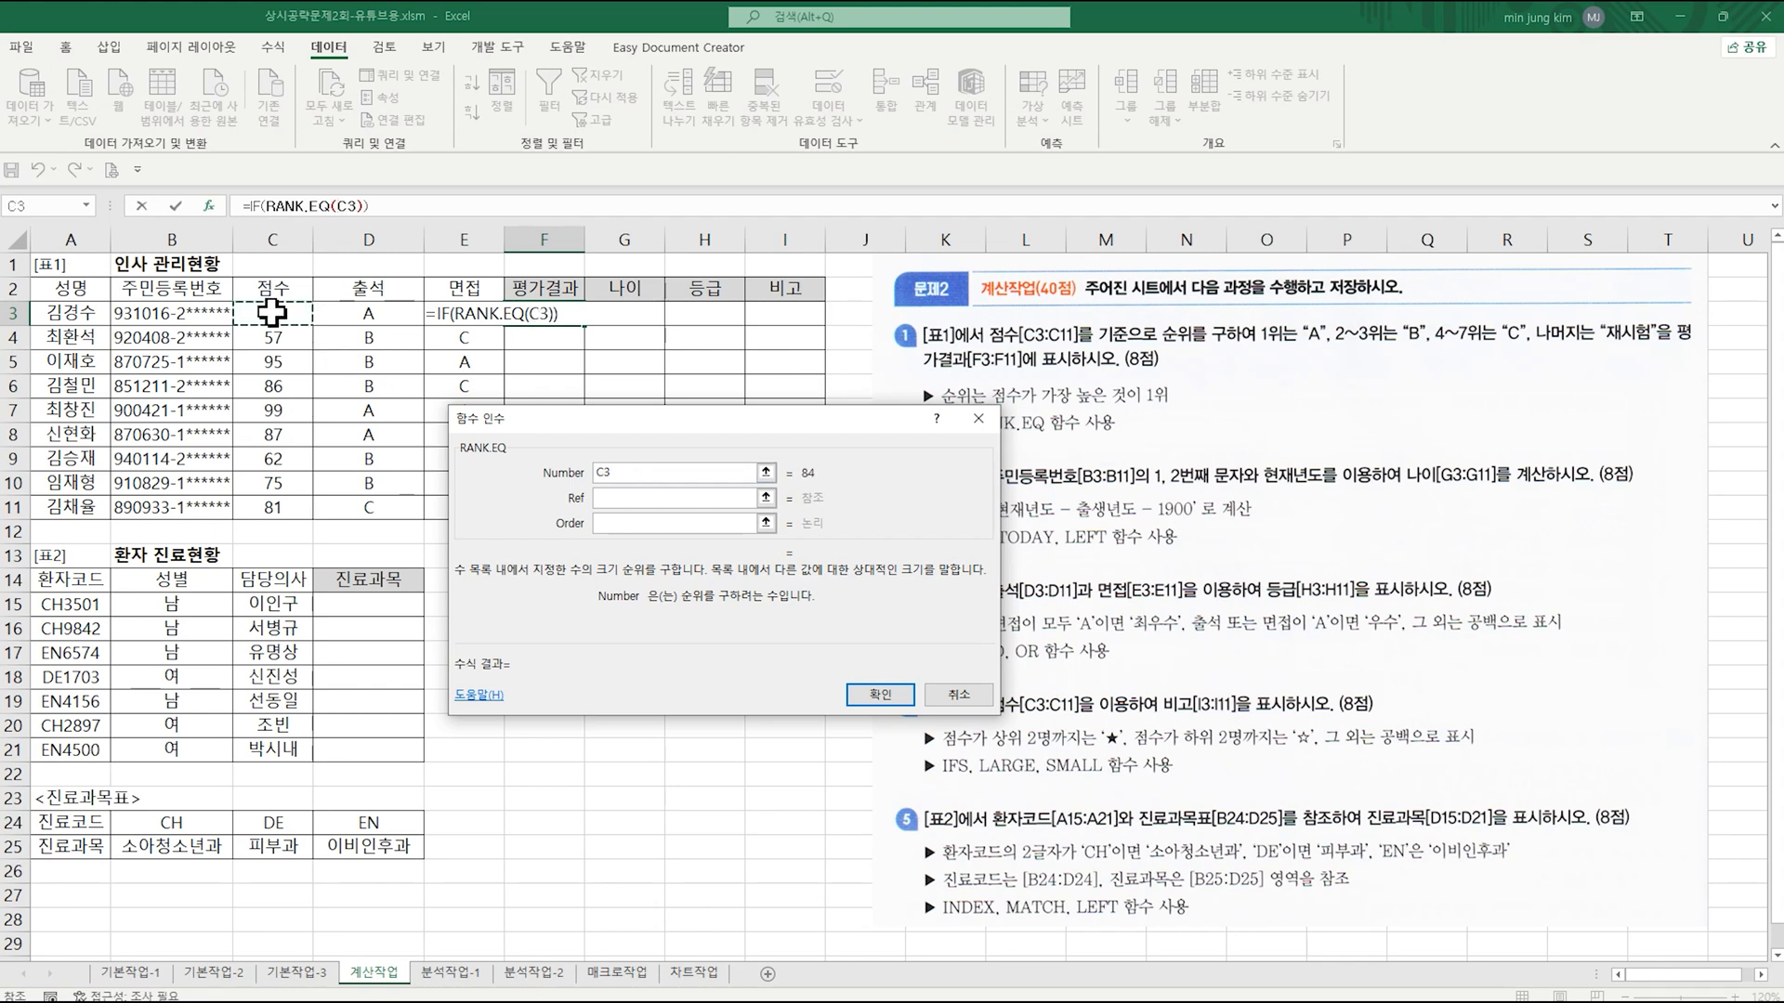
{"action": "left_click", "coordinate": [641, 503]}
{"action": "left_click", "coordinate": [642, 503]}
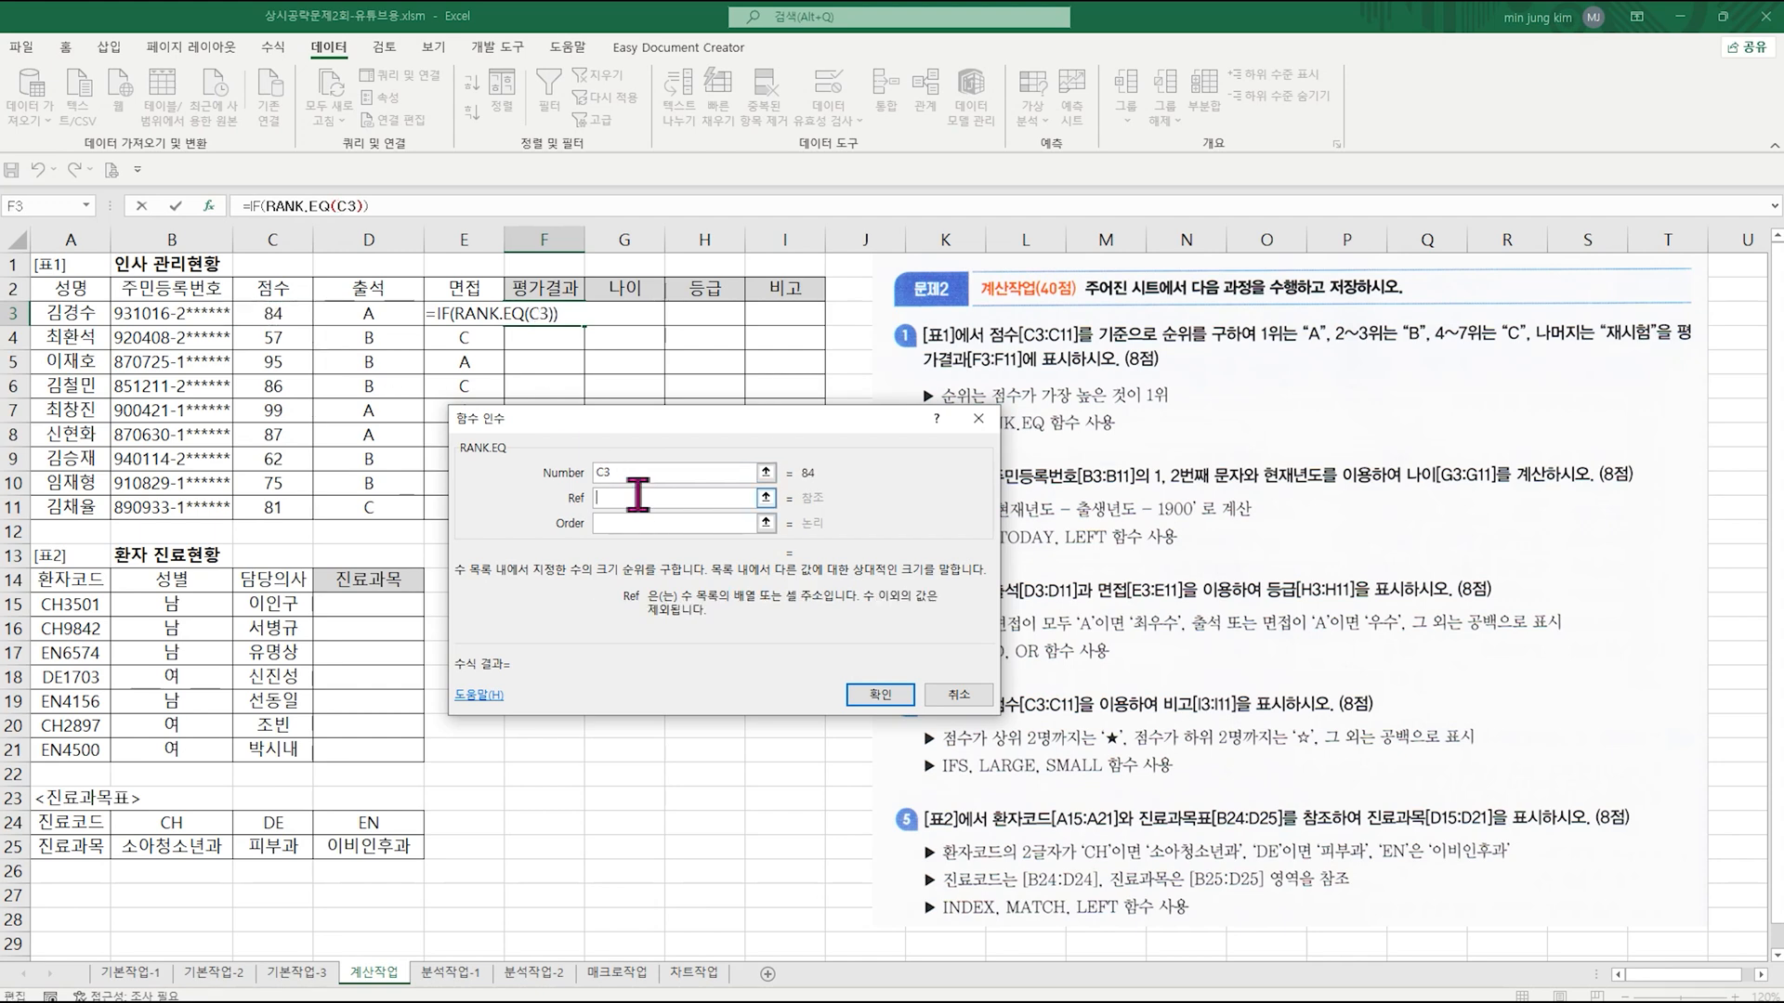
{"action": "left_click_drag", "start_coordinate": [282, 315], "coordinate": [278, 510]}
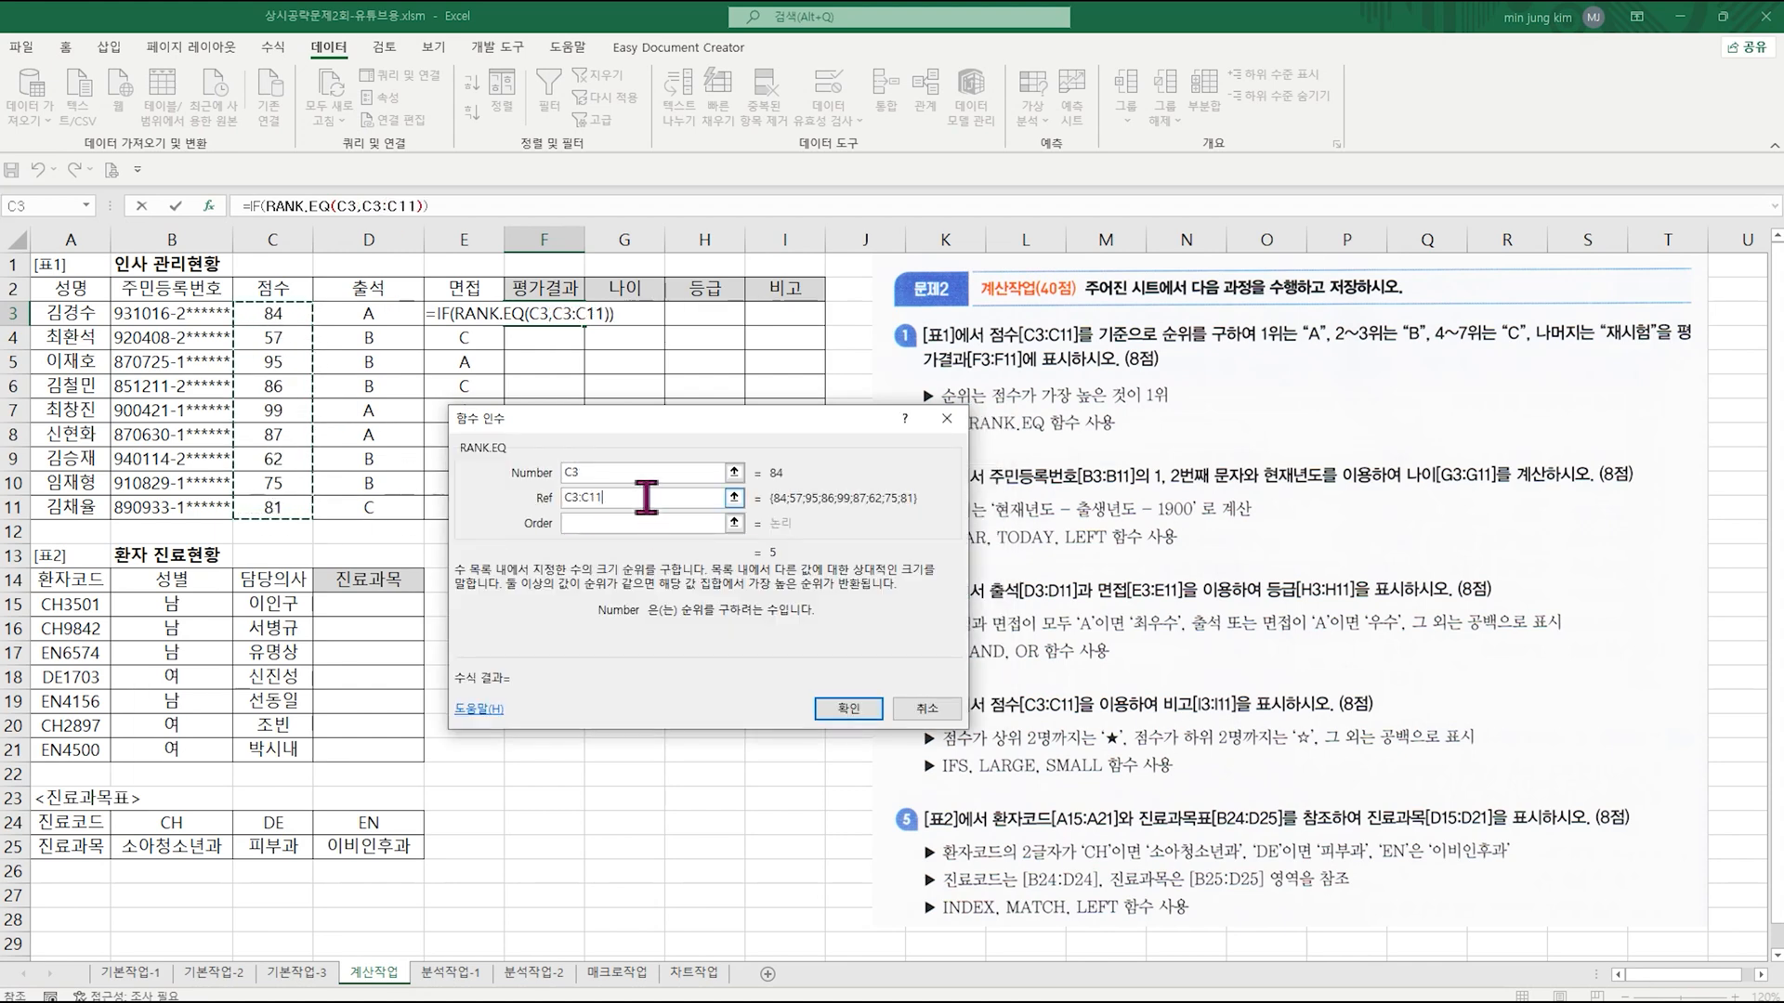
{"action": "key", "text": "F4"}
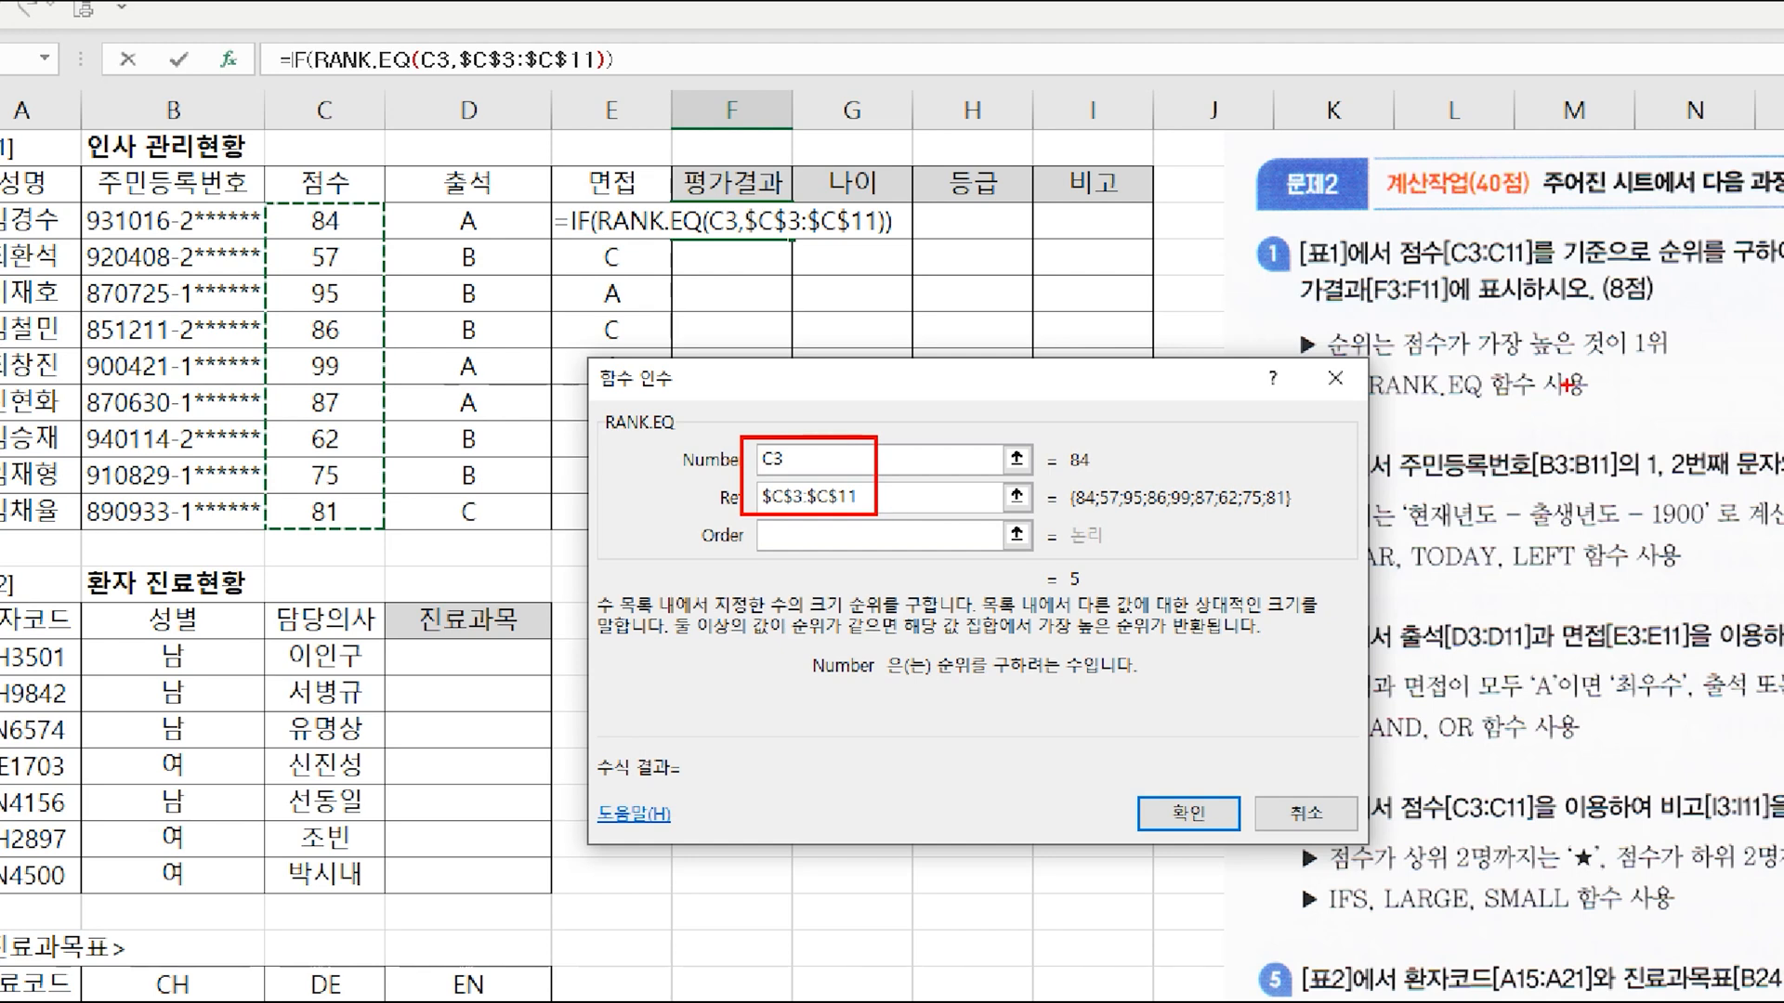
{"action": "left_click_drag", "start_coordinate": [1377, 306], "coordinate": [1687, 364]}
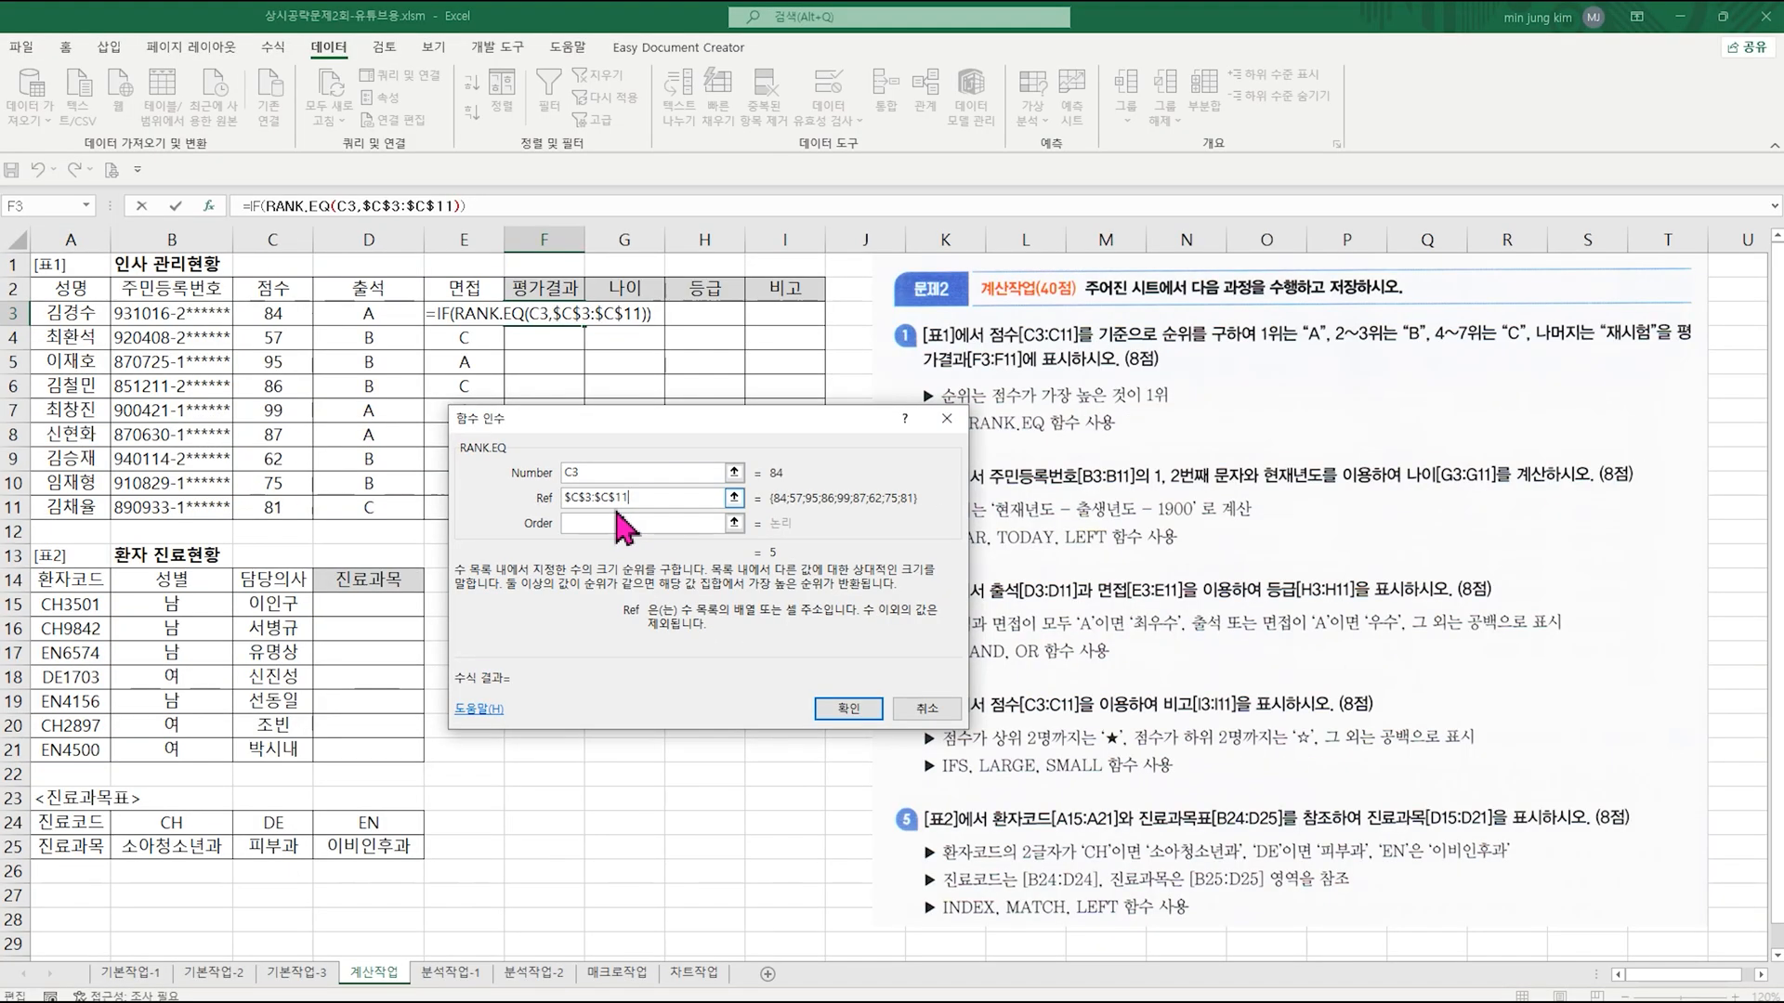
{"action": "left_click", "coordinate": [817, 534]}
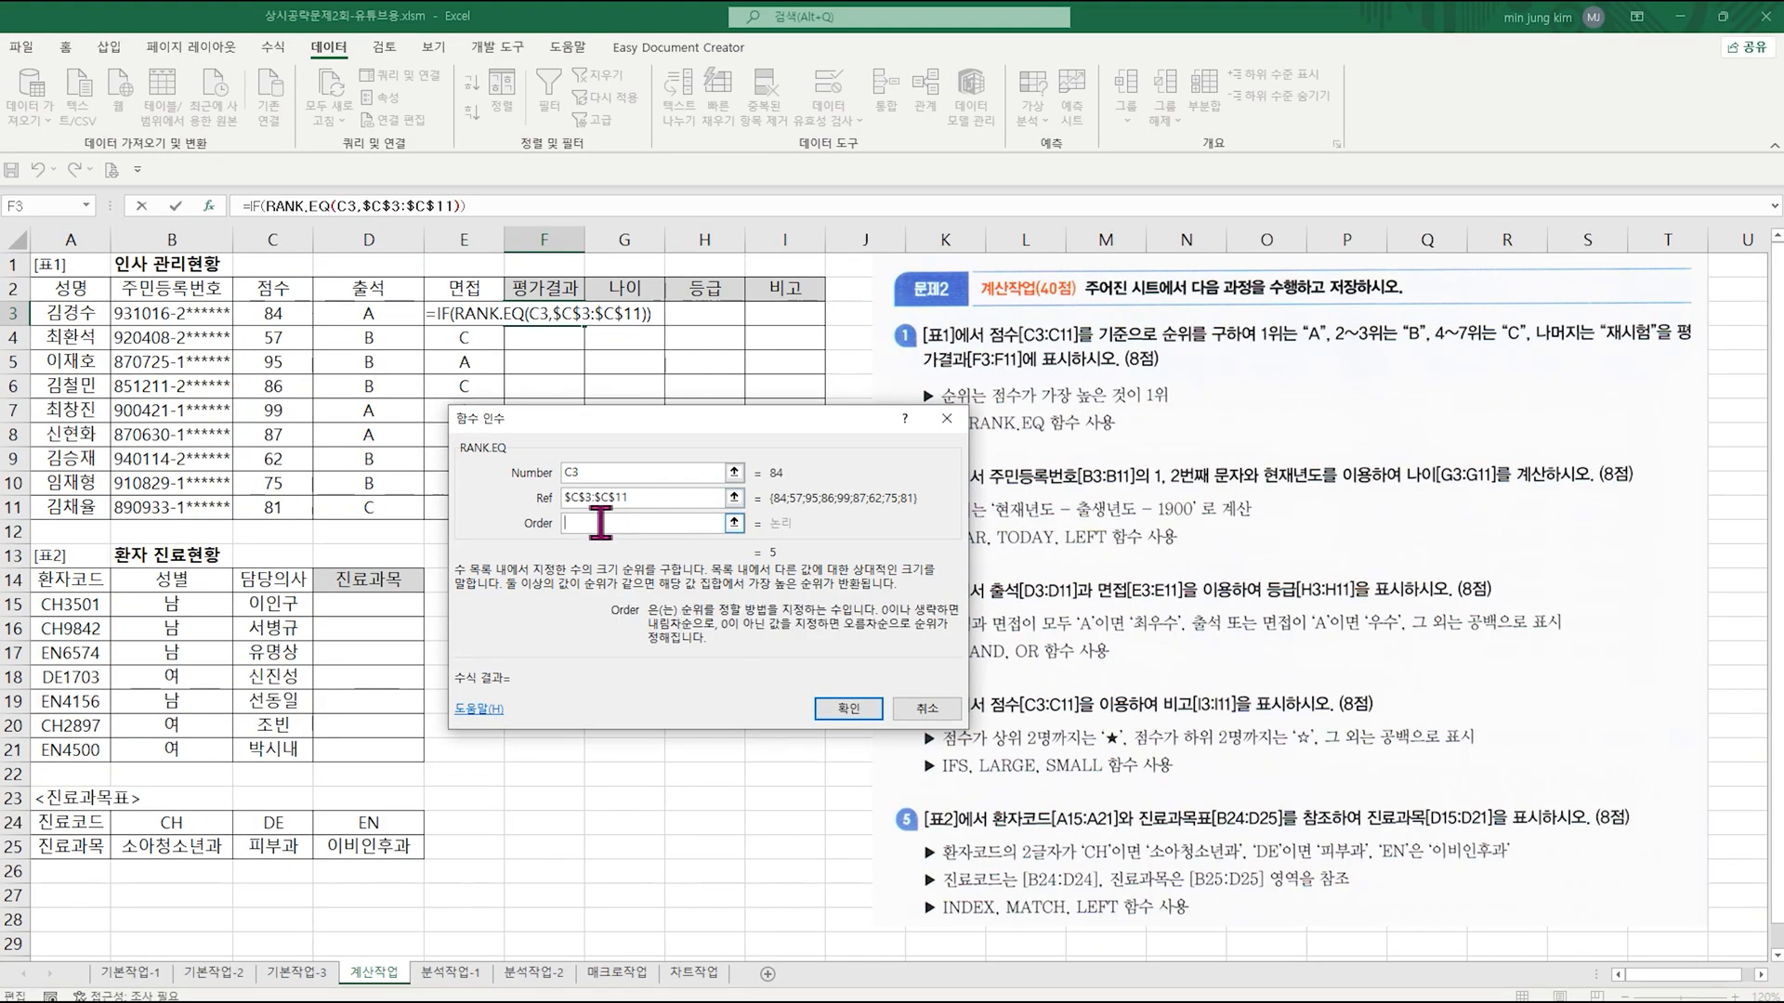
Step: Back in the IF arguments, complete the logical test with =1 and set Value_if_true to "A"
{"action": "left_click", "coordinate": [259, 205]}
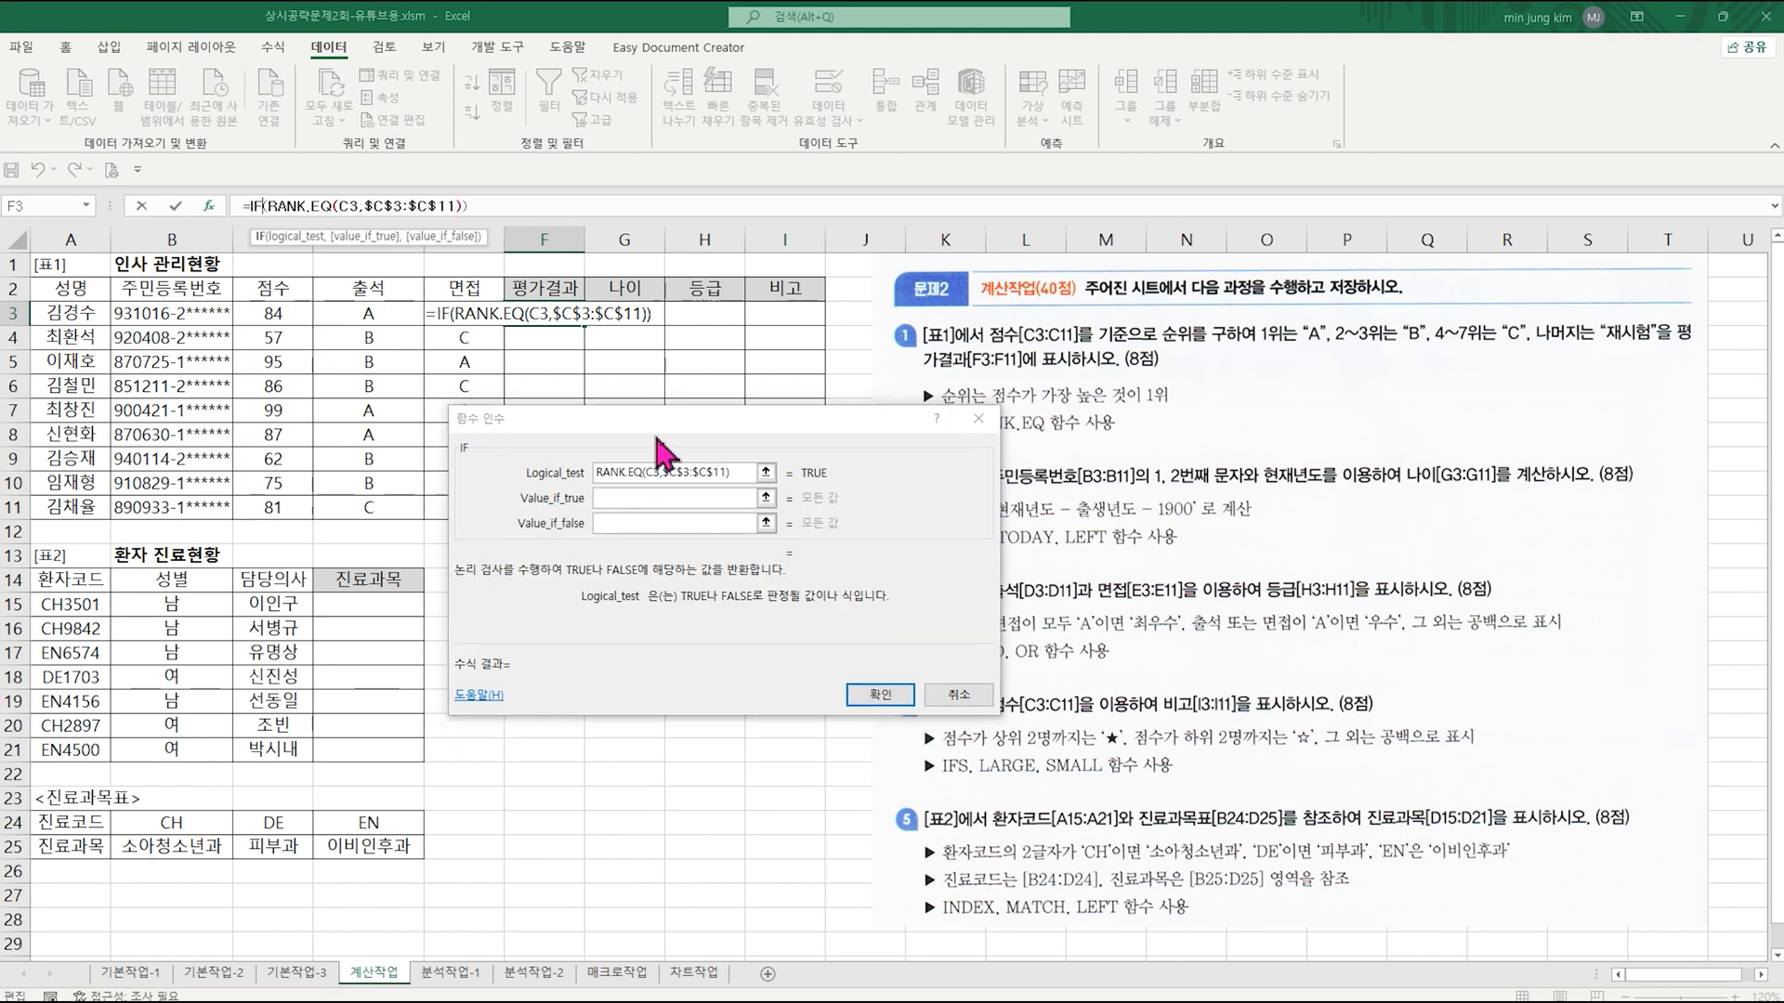
{"action": "left_click", "coordinate": [748, 471]}
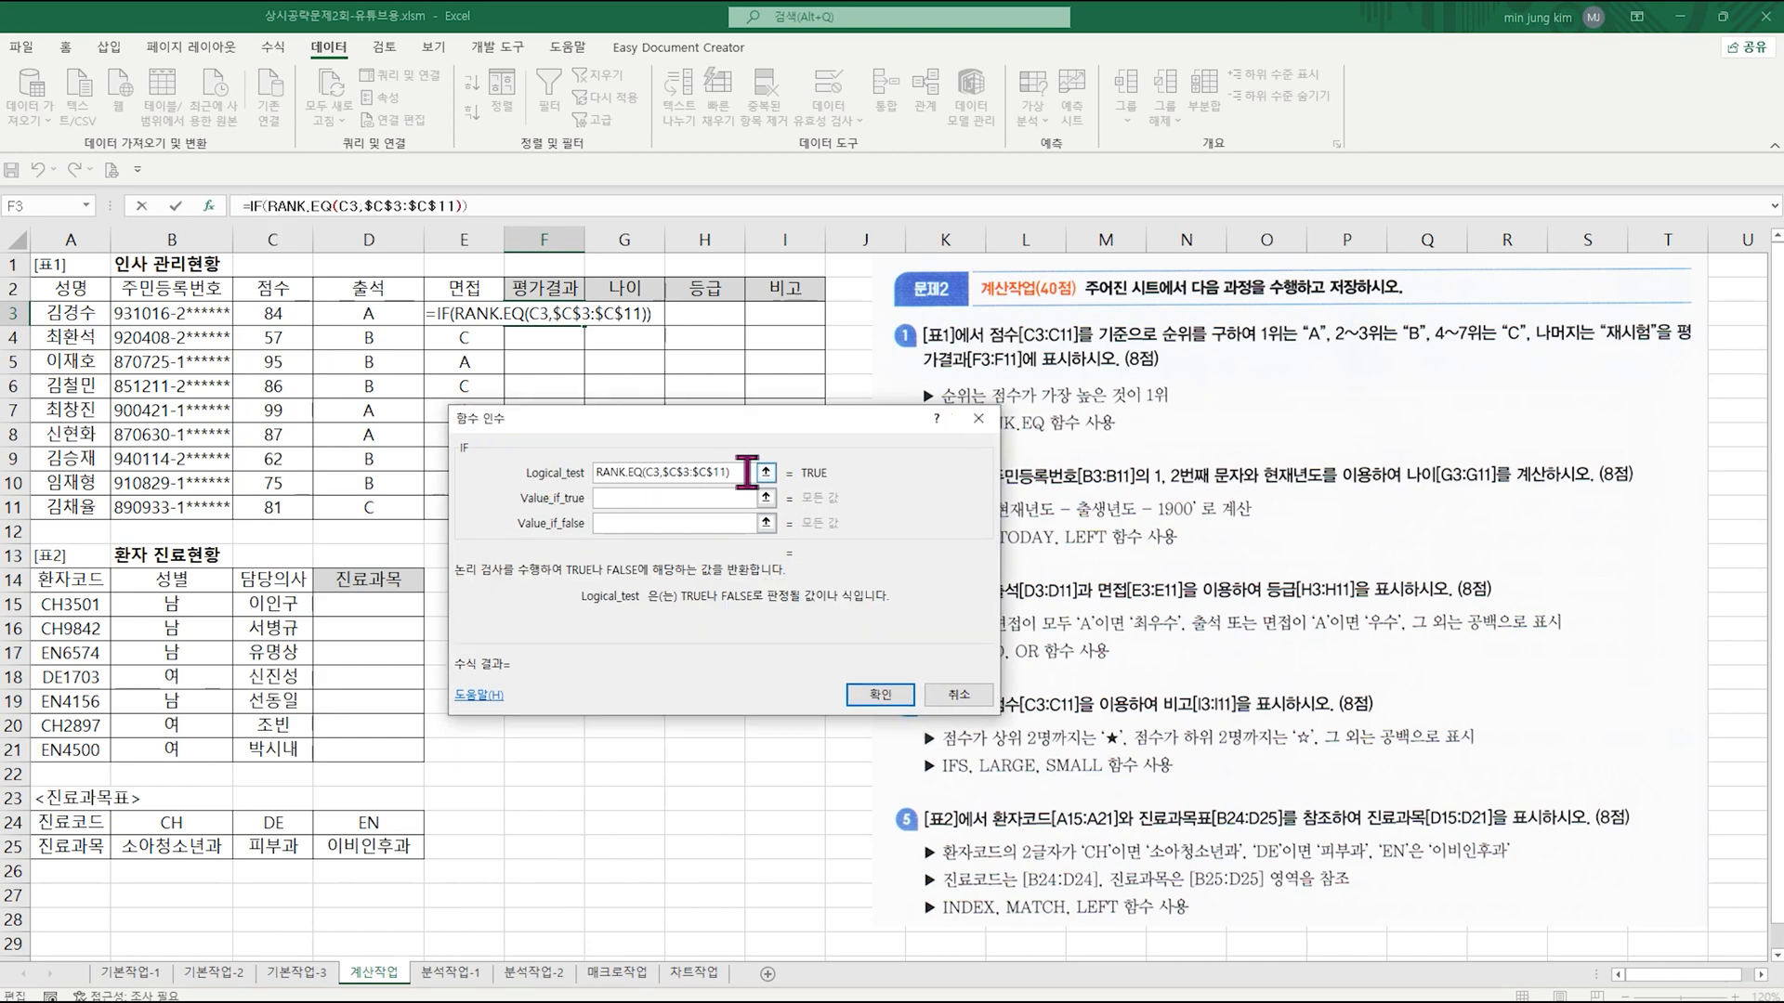
{"action": "type", "text": "=1"}
{"action": "left_click", "coordinate": [729, 499]}
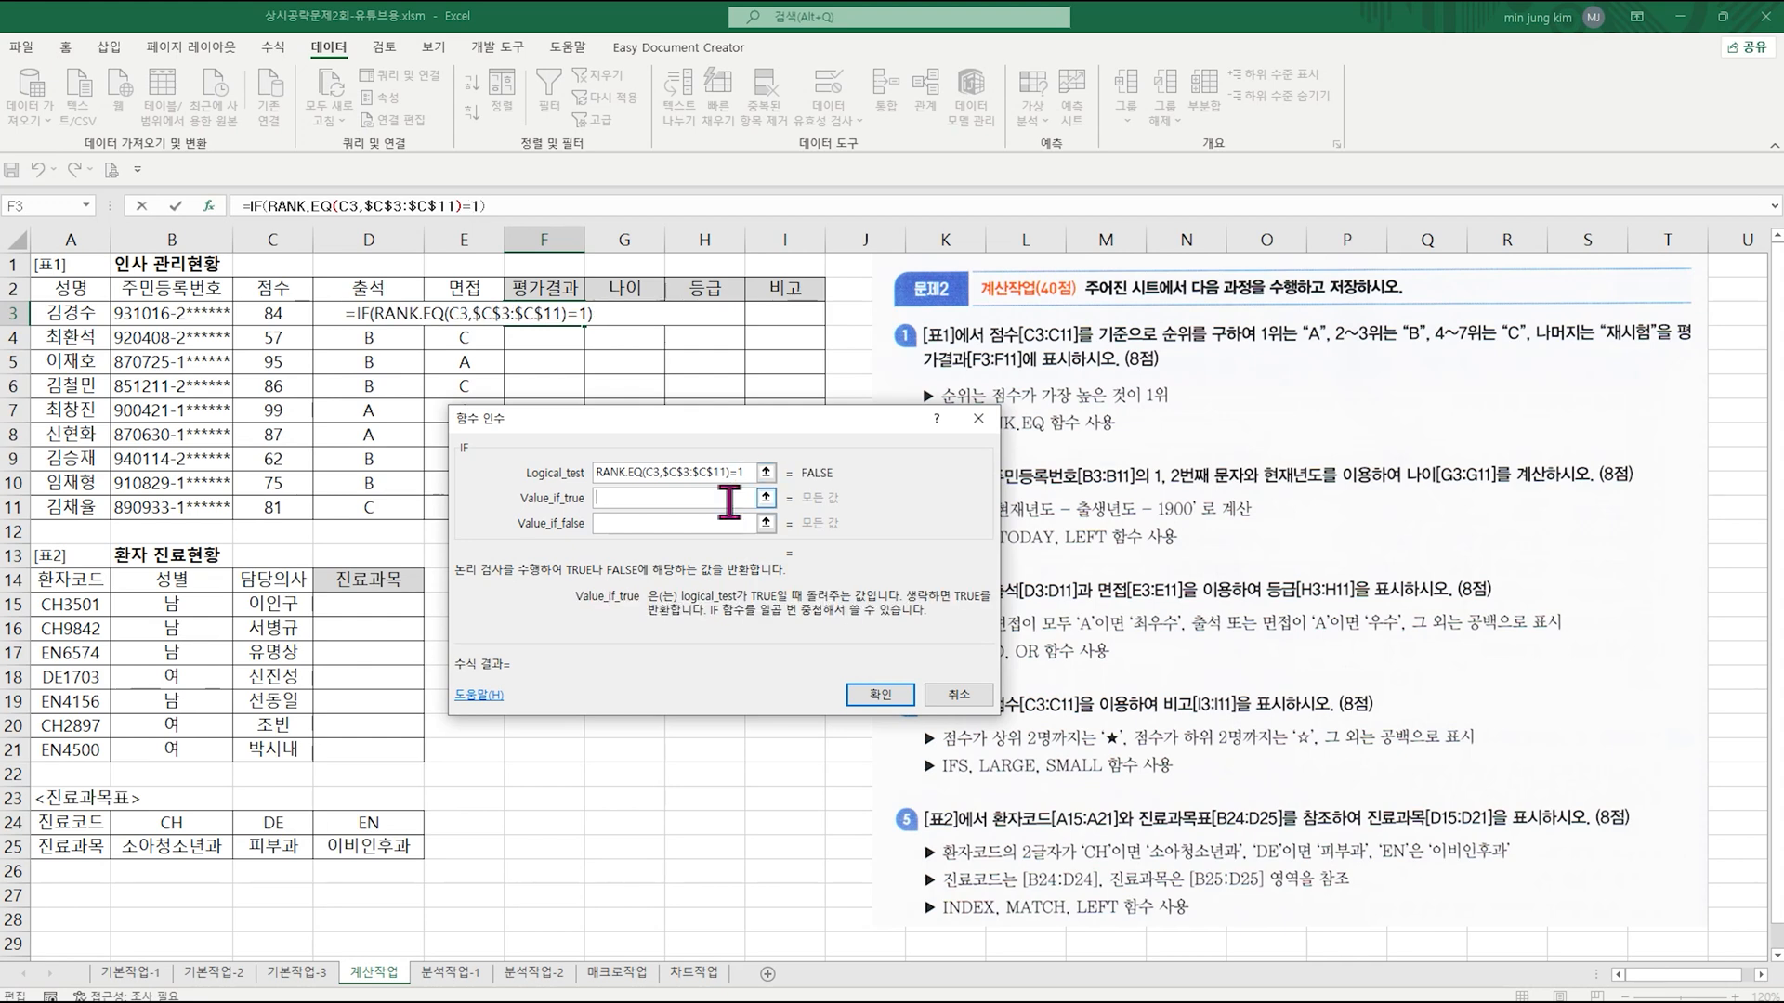
{"action": "type", "text": "\"A\""}
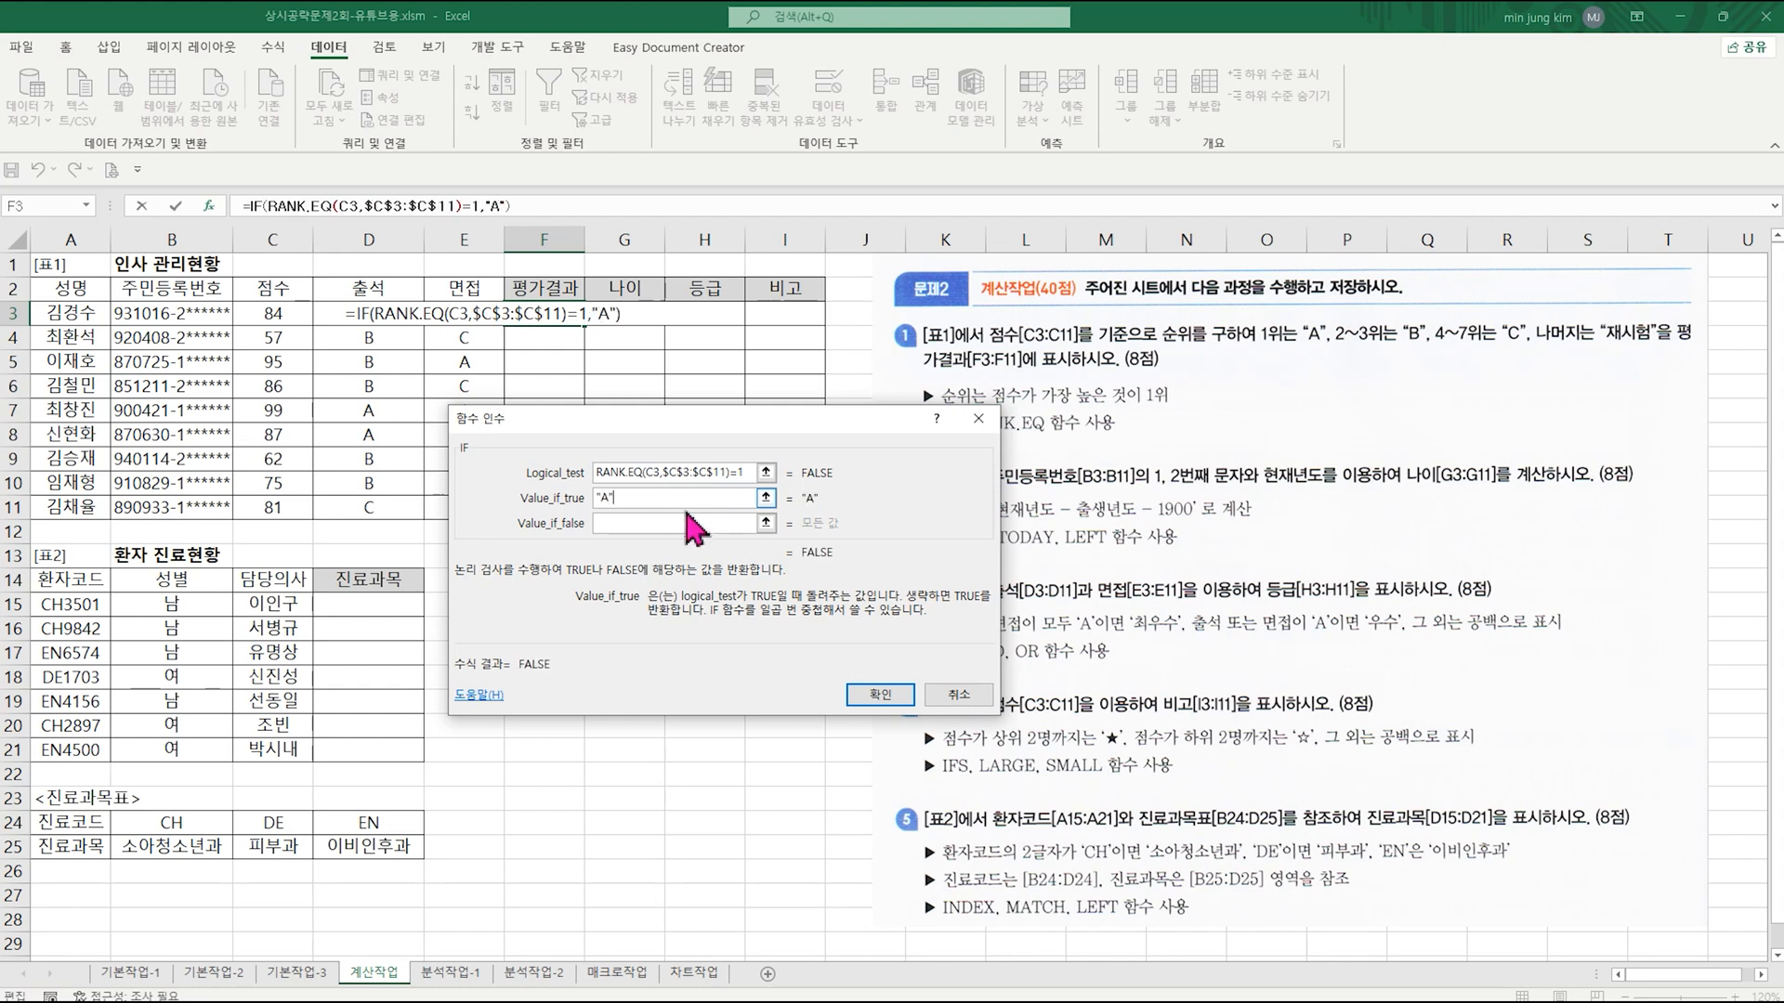
Step: Nest a second IF in the Value_if_false argument and nest RANK.EQ inside its logical test
{"action": "left_click", "coordinate": [654, 522]}
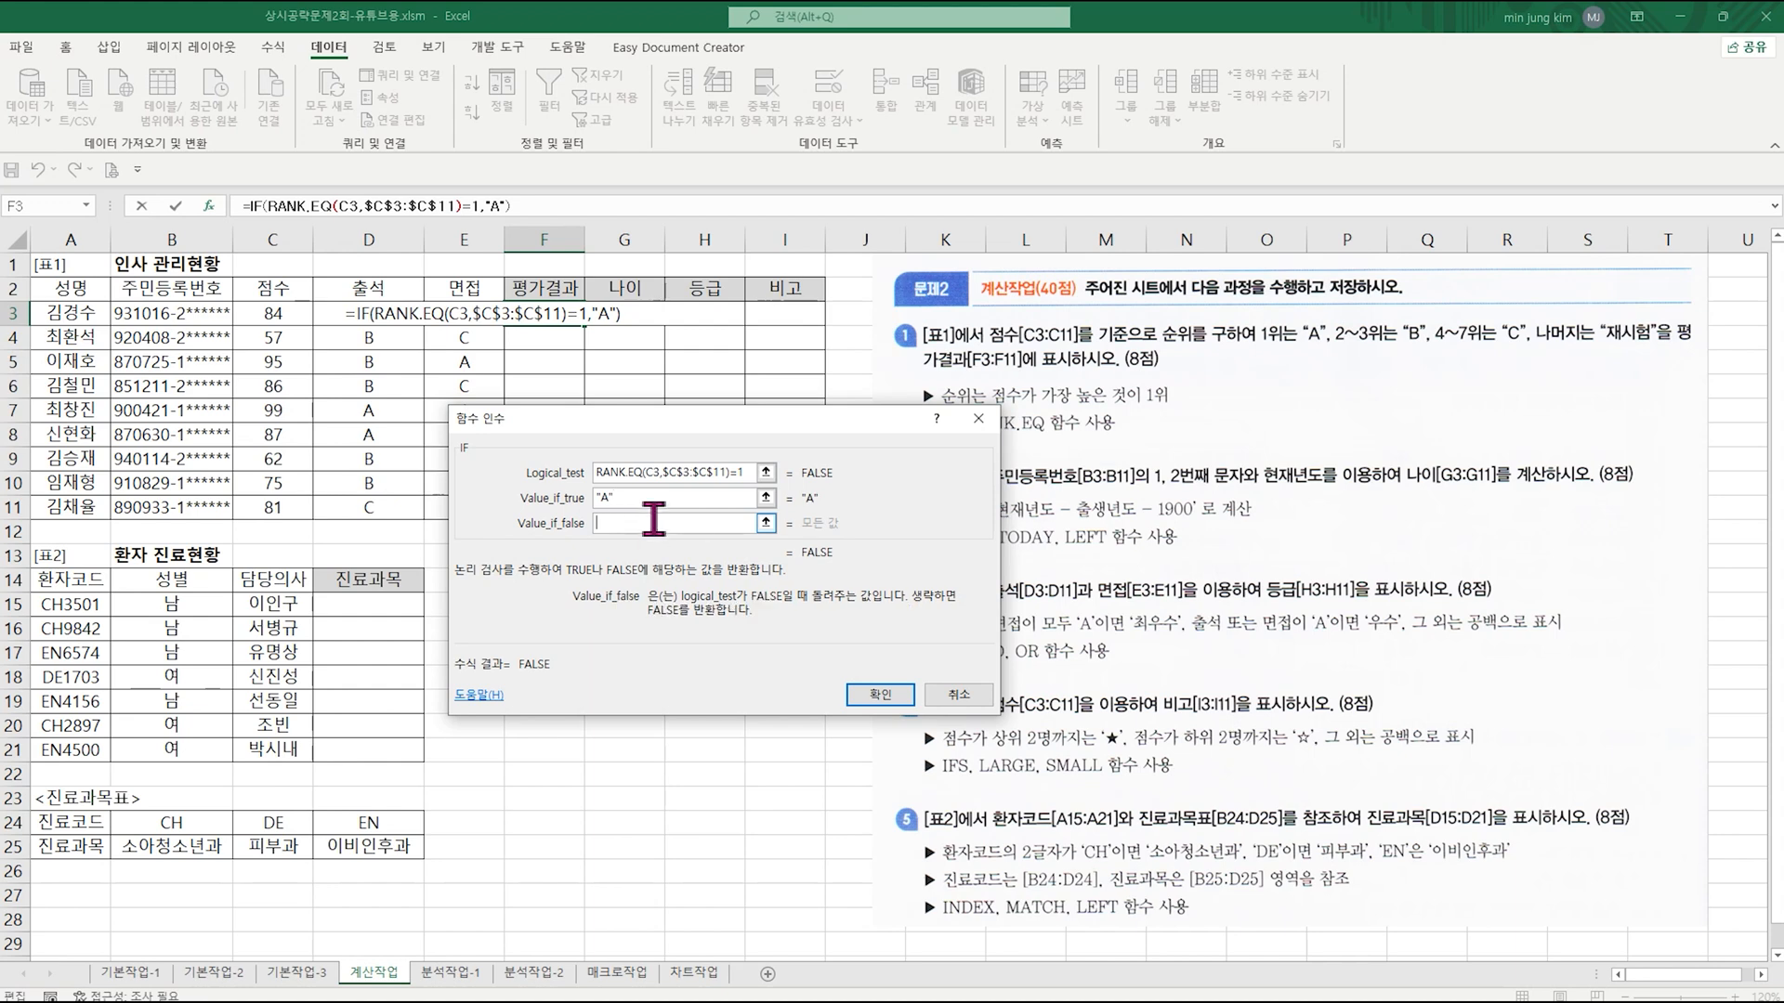
{"action": "left_click", "coordinate": [87, 206]}
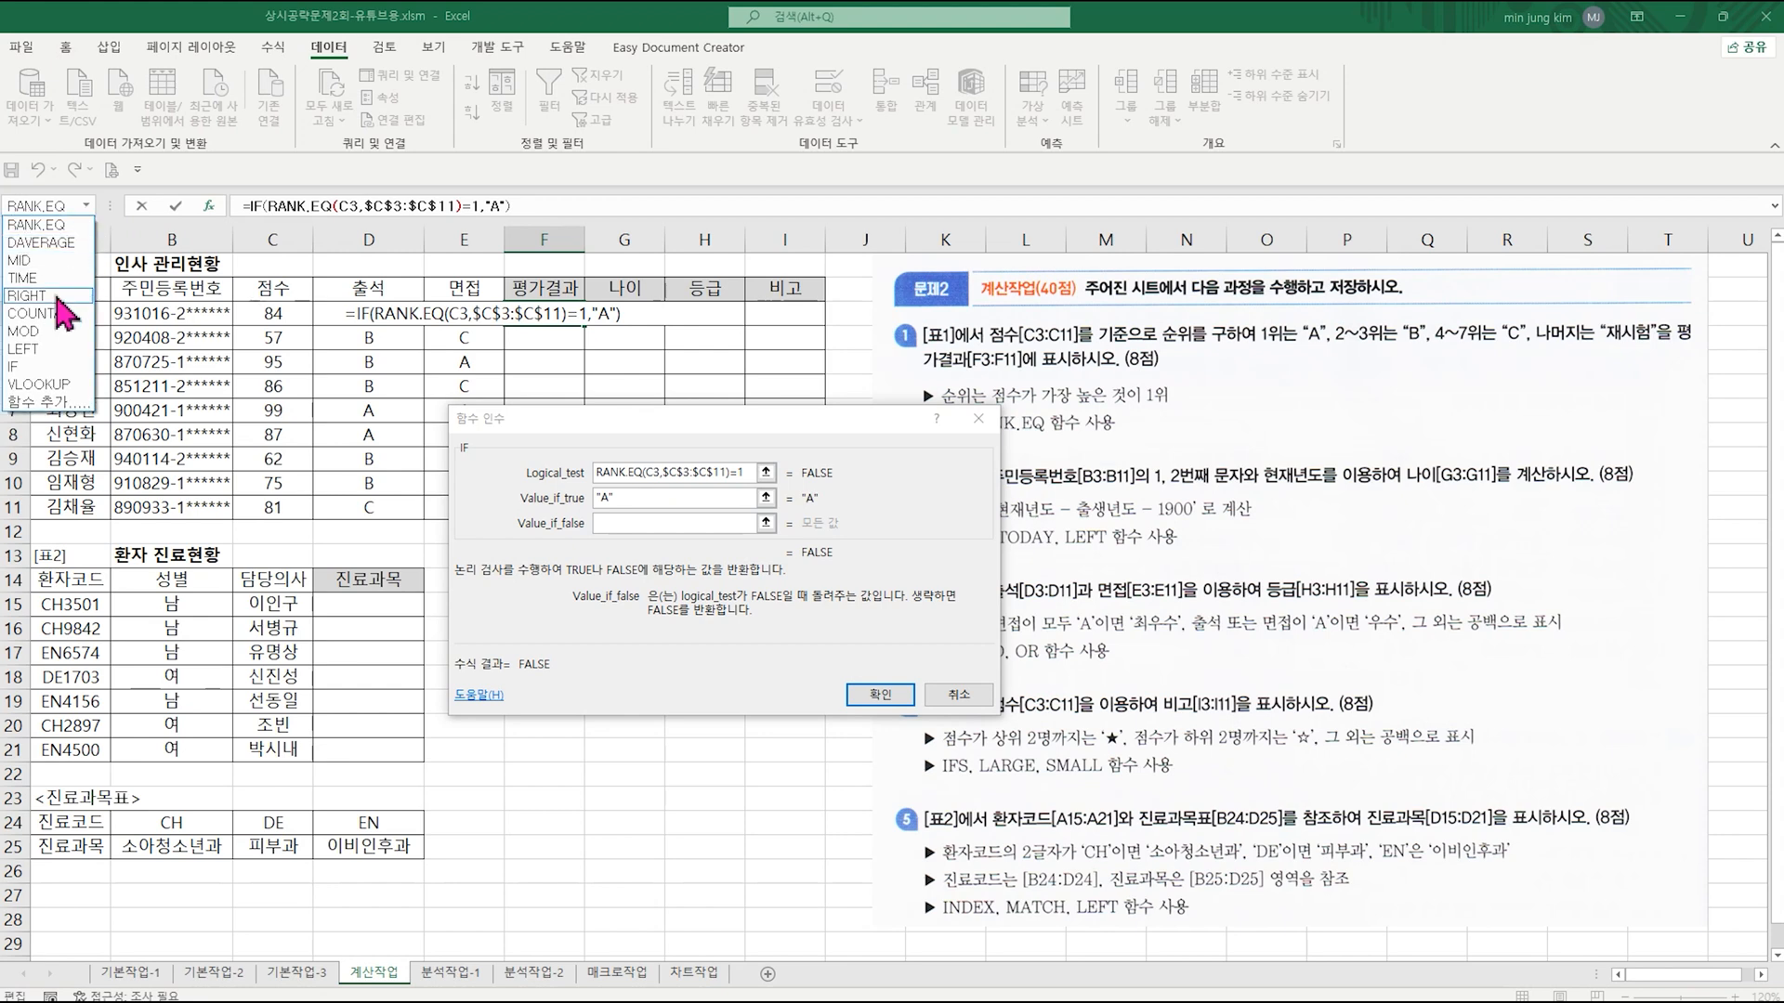
{"action": "left_click", "coordinate": [51, 376]}
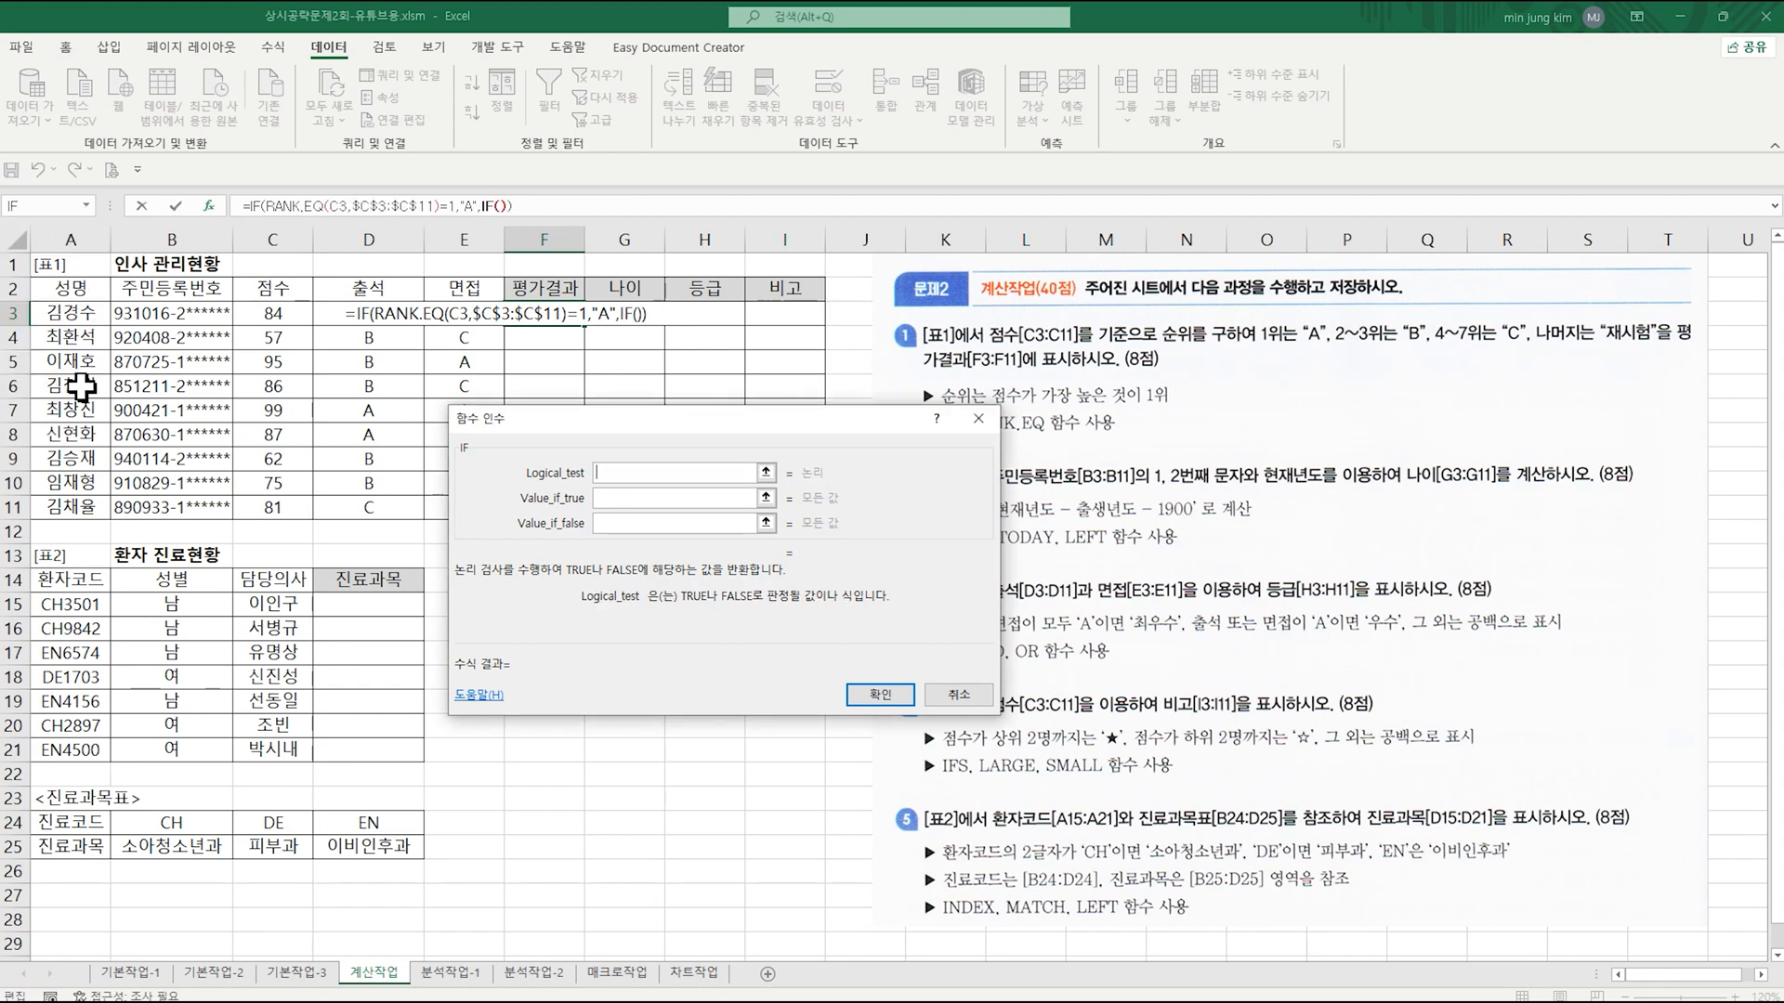
{"action": "left_click", "coordinate": [86, 205]}
{"action": "left_click", "coordinate": [48, 243]}
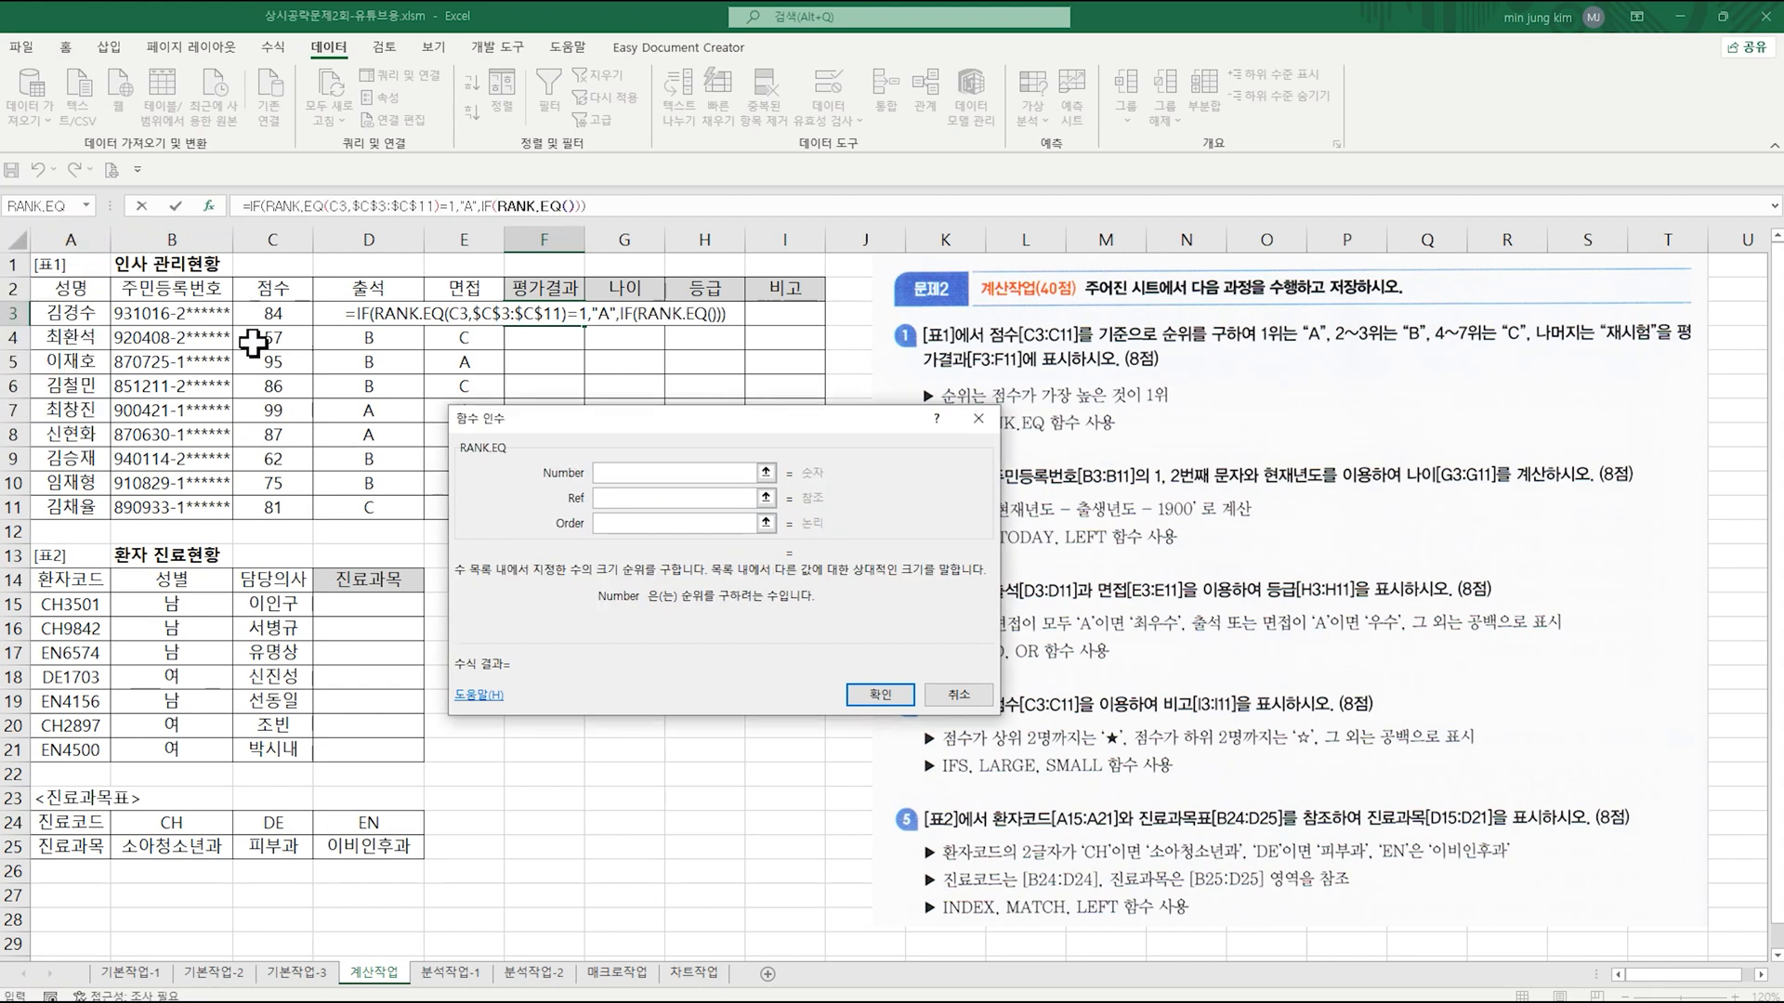
Step: Set the second RANK.EQ's Number argument to C3 and its Ref argument to the absolute range $C$3:$C$11
{"action": "left_click", "coordinate": [270, 313]}
{"action": "left_click", "coordinate": [639, 498]}
{"action": "left_click_drag", "start_coordinate": [274, 314], "coordinate": [265, 509]}
{"action": "key", "text": "F4"}
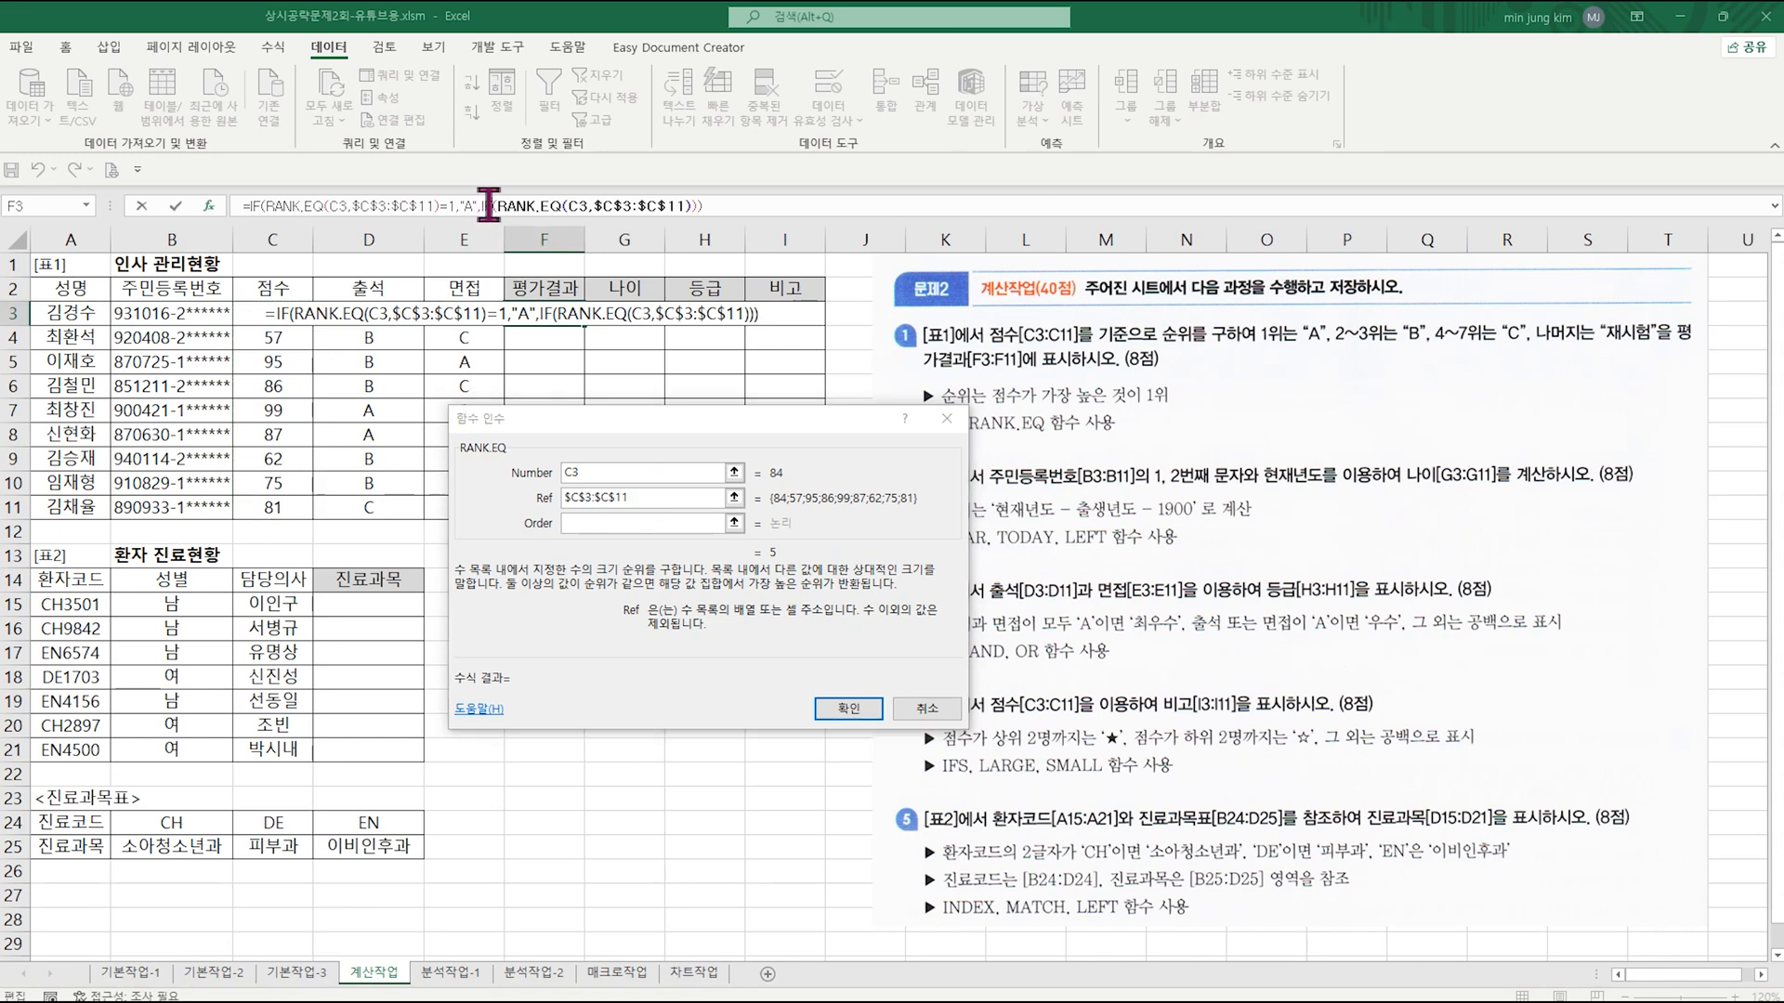
Step: Back in the second IF's arguments, complete the logical test with <=3 and set Value_if_true to "B"
{"action": "left_click", "coordinate": [779, 329]}
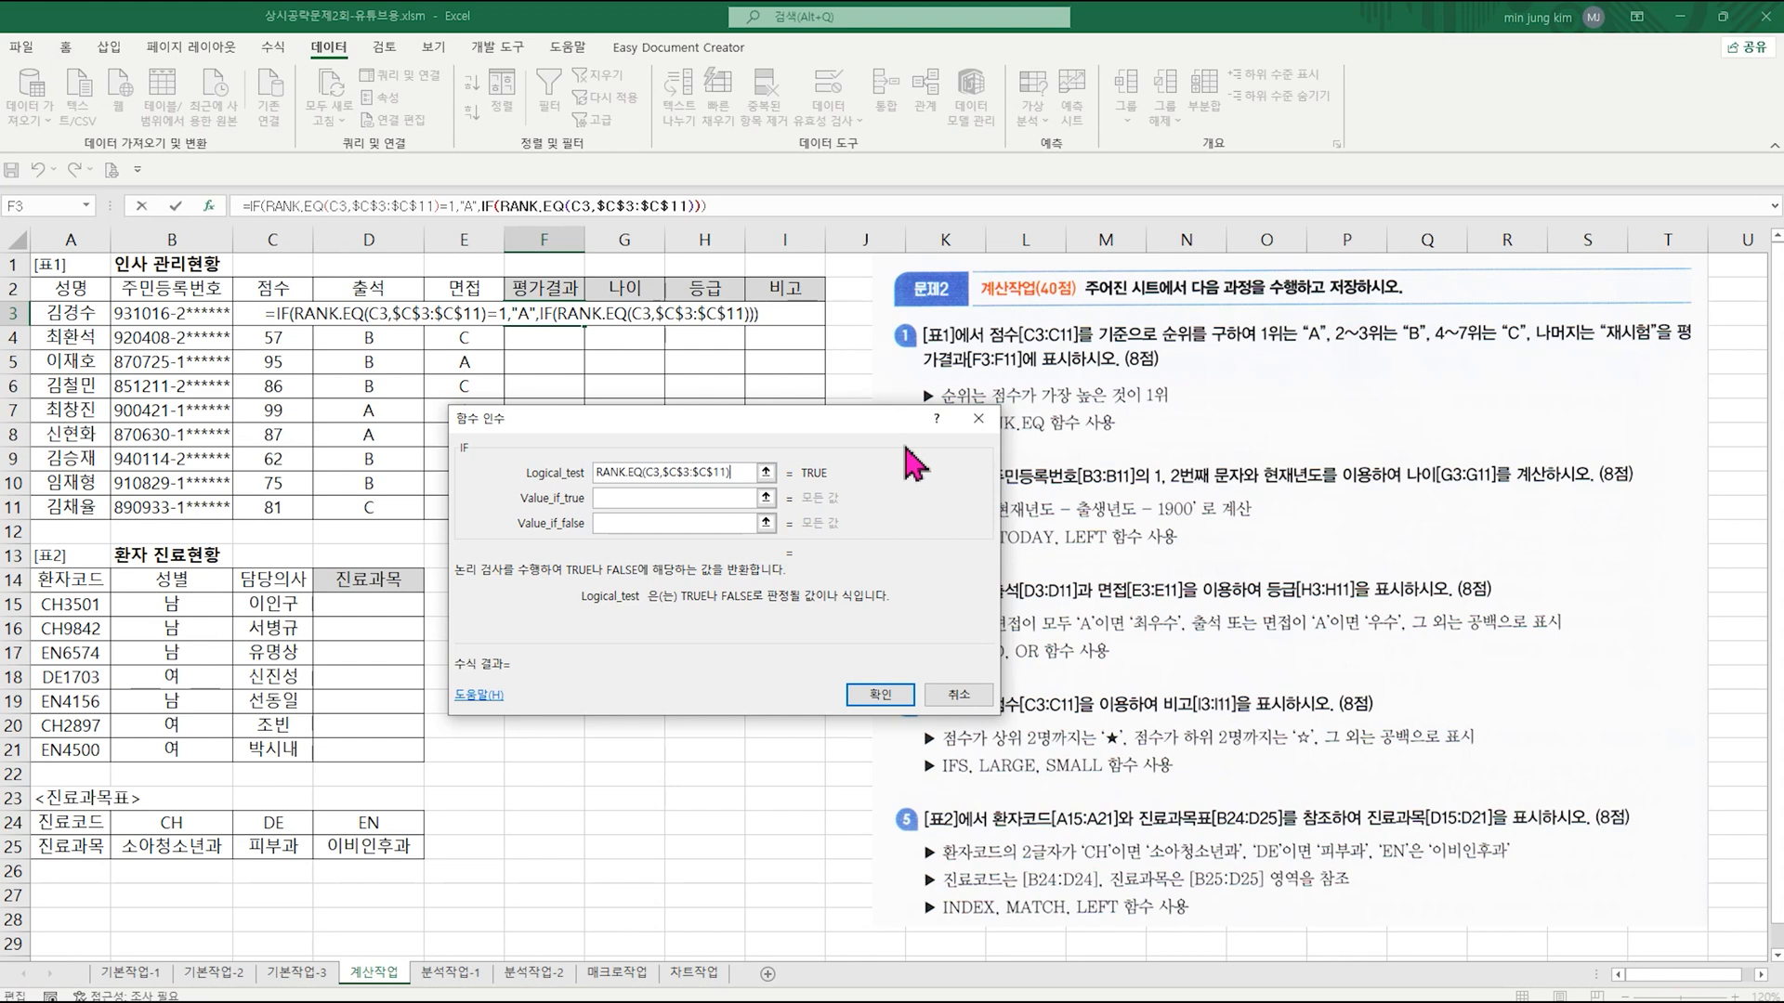
{"action": "type", "text": "<=3"}
{"action": "left_click", "coordinate": [731, 497]}
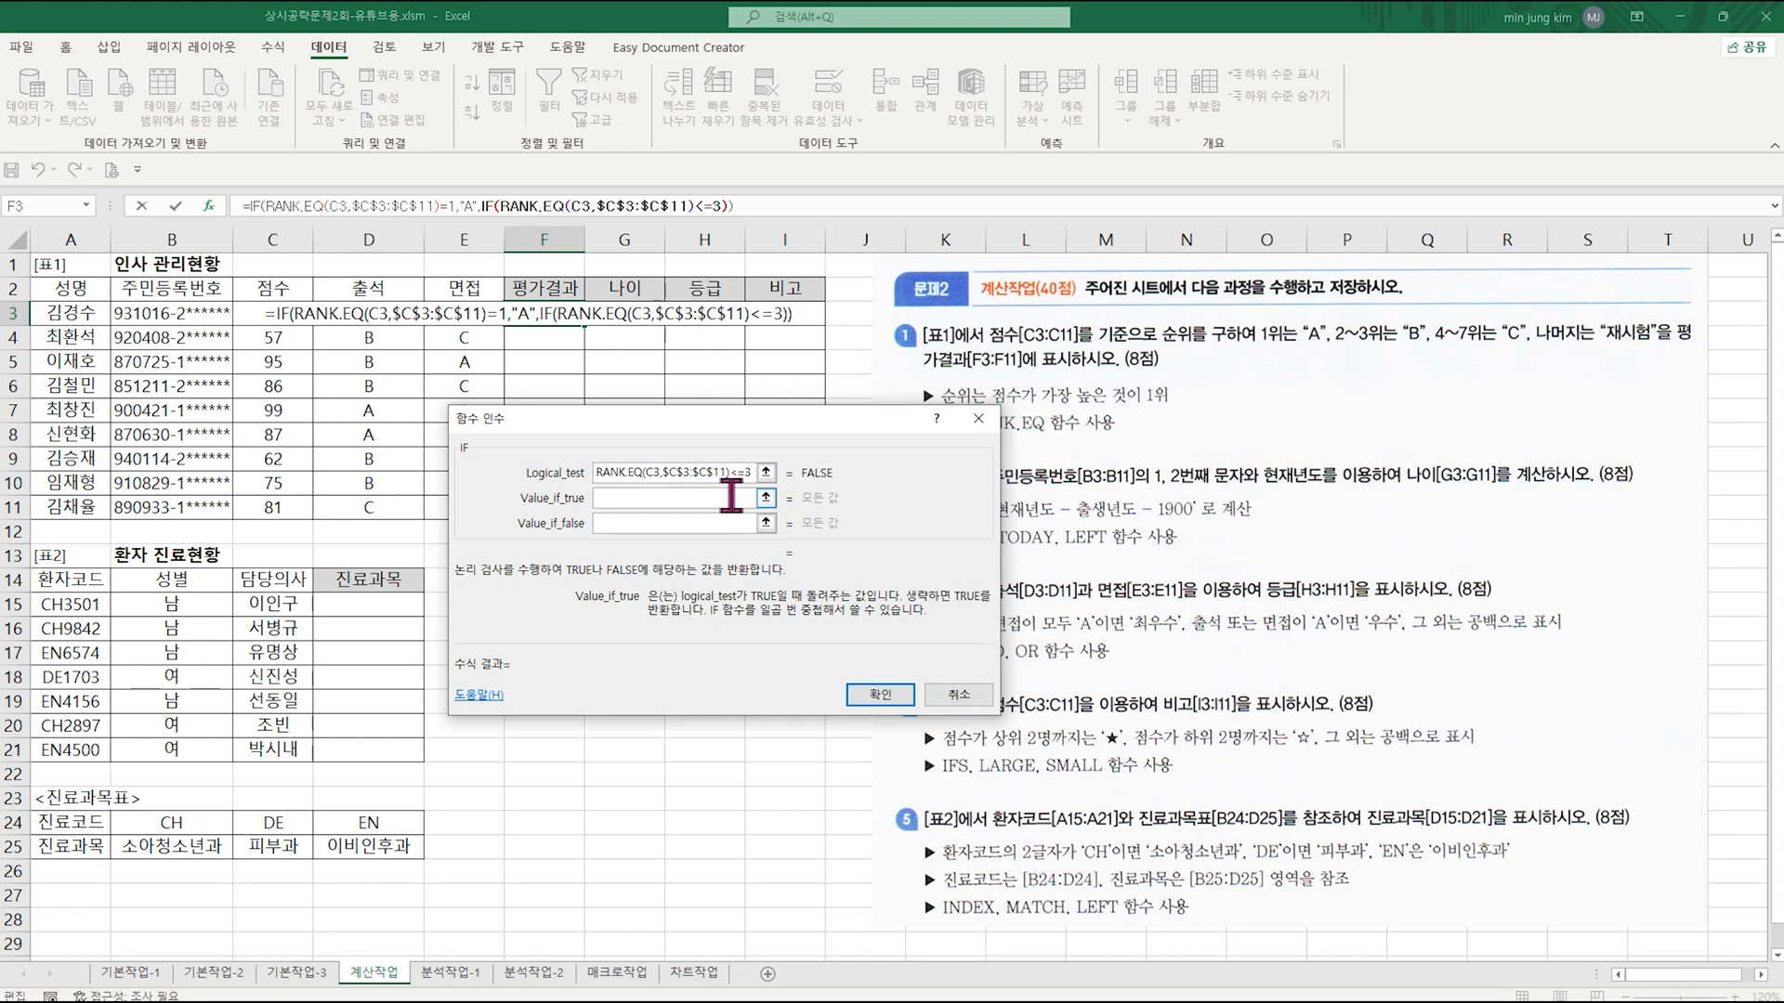
{"action": "type", "text": "\"B\""}
Step: Nest a third IF in the second IF's Value_if_false argument, with RANK.EQ inside its logical test
{"action": "left_click", "coordinate": [633, 523]}
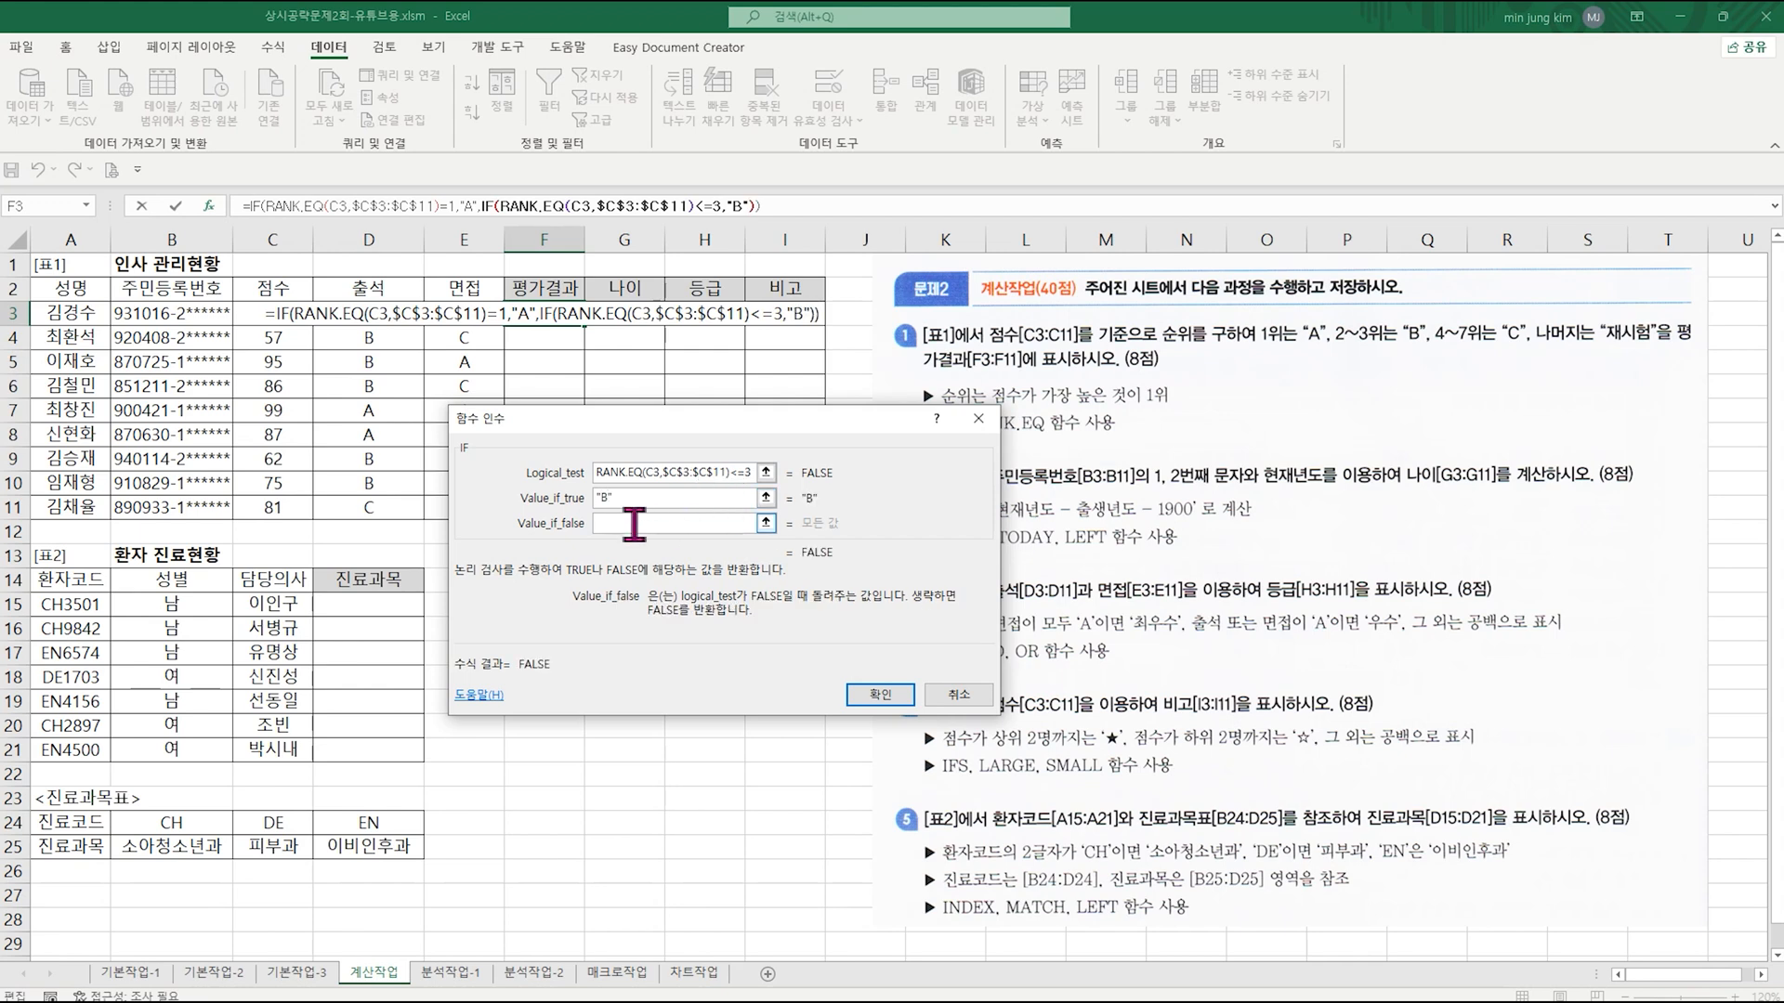
{"action": "left_click", "coordinate": [85, 206]}
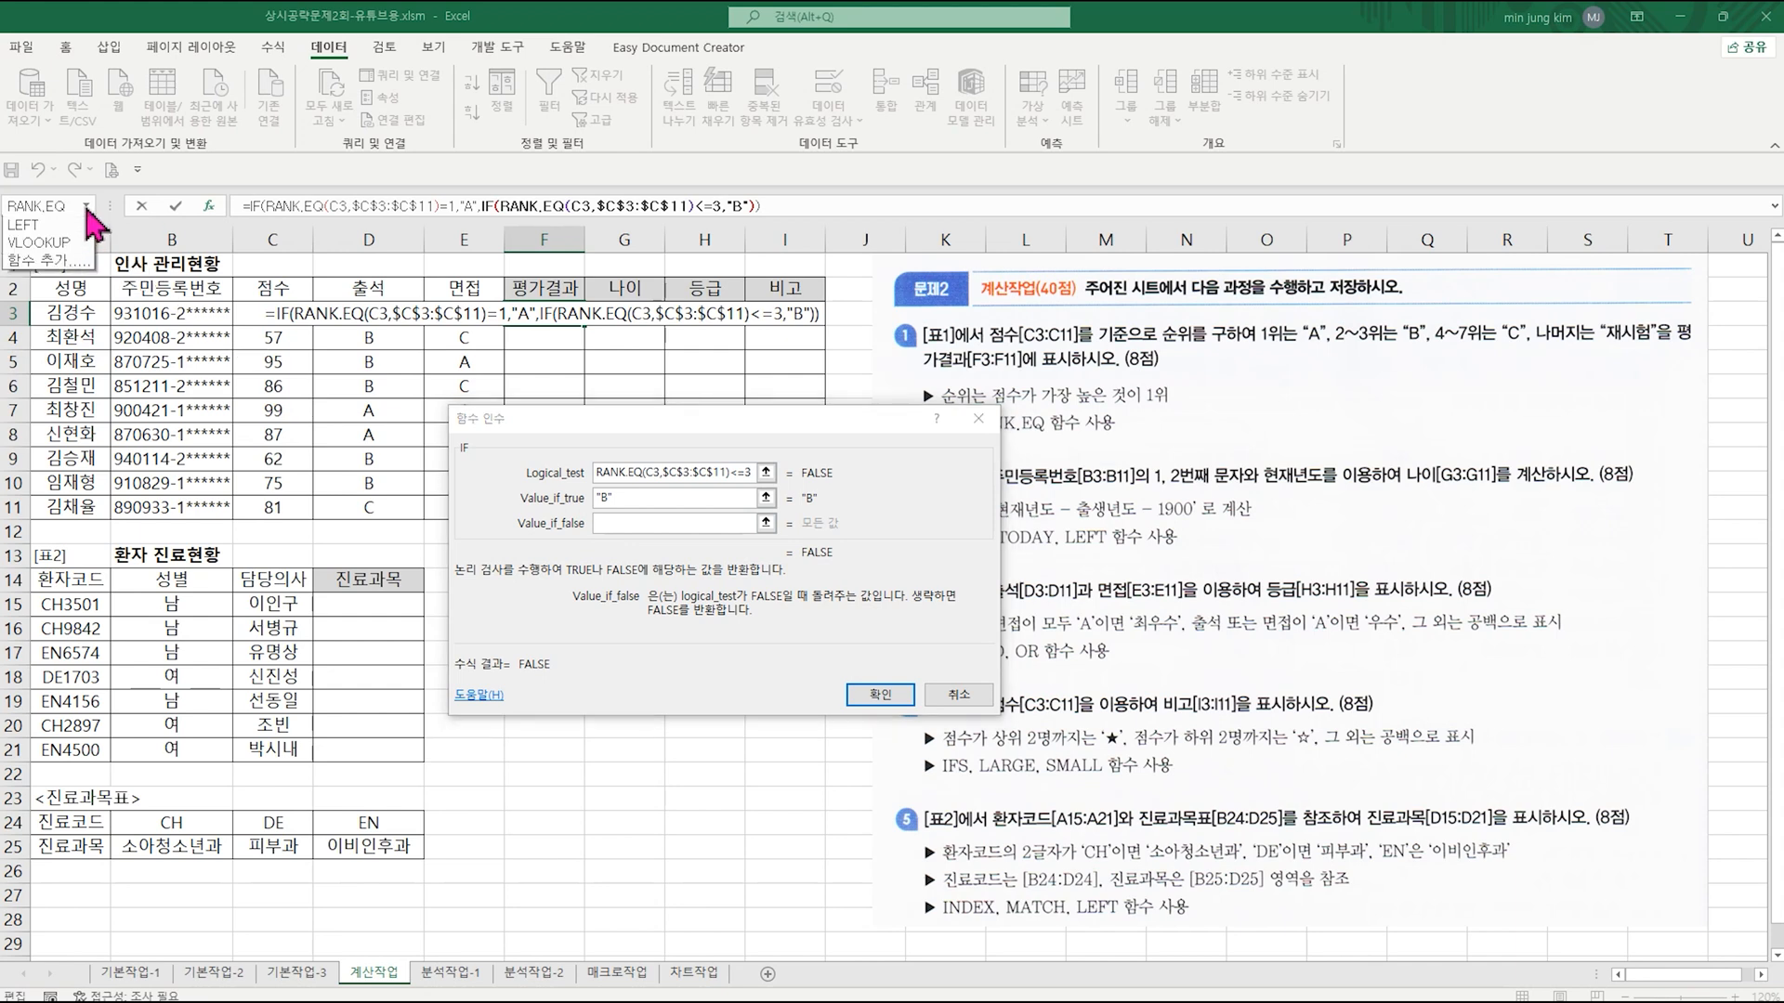
{"action": "left_click", "coordinate": [65, 243]}
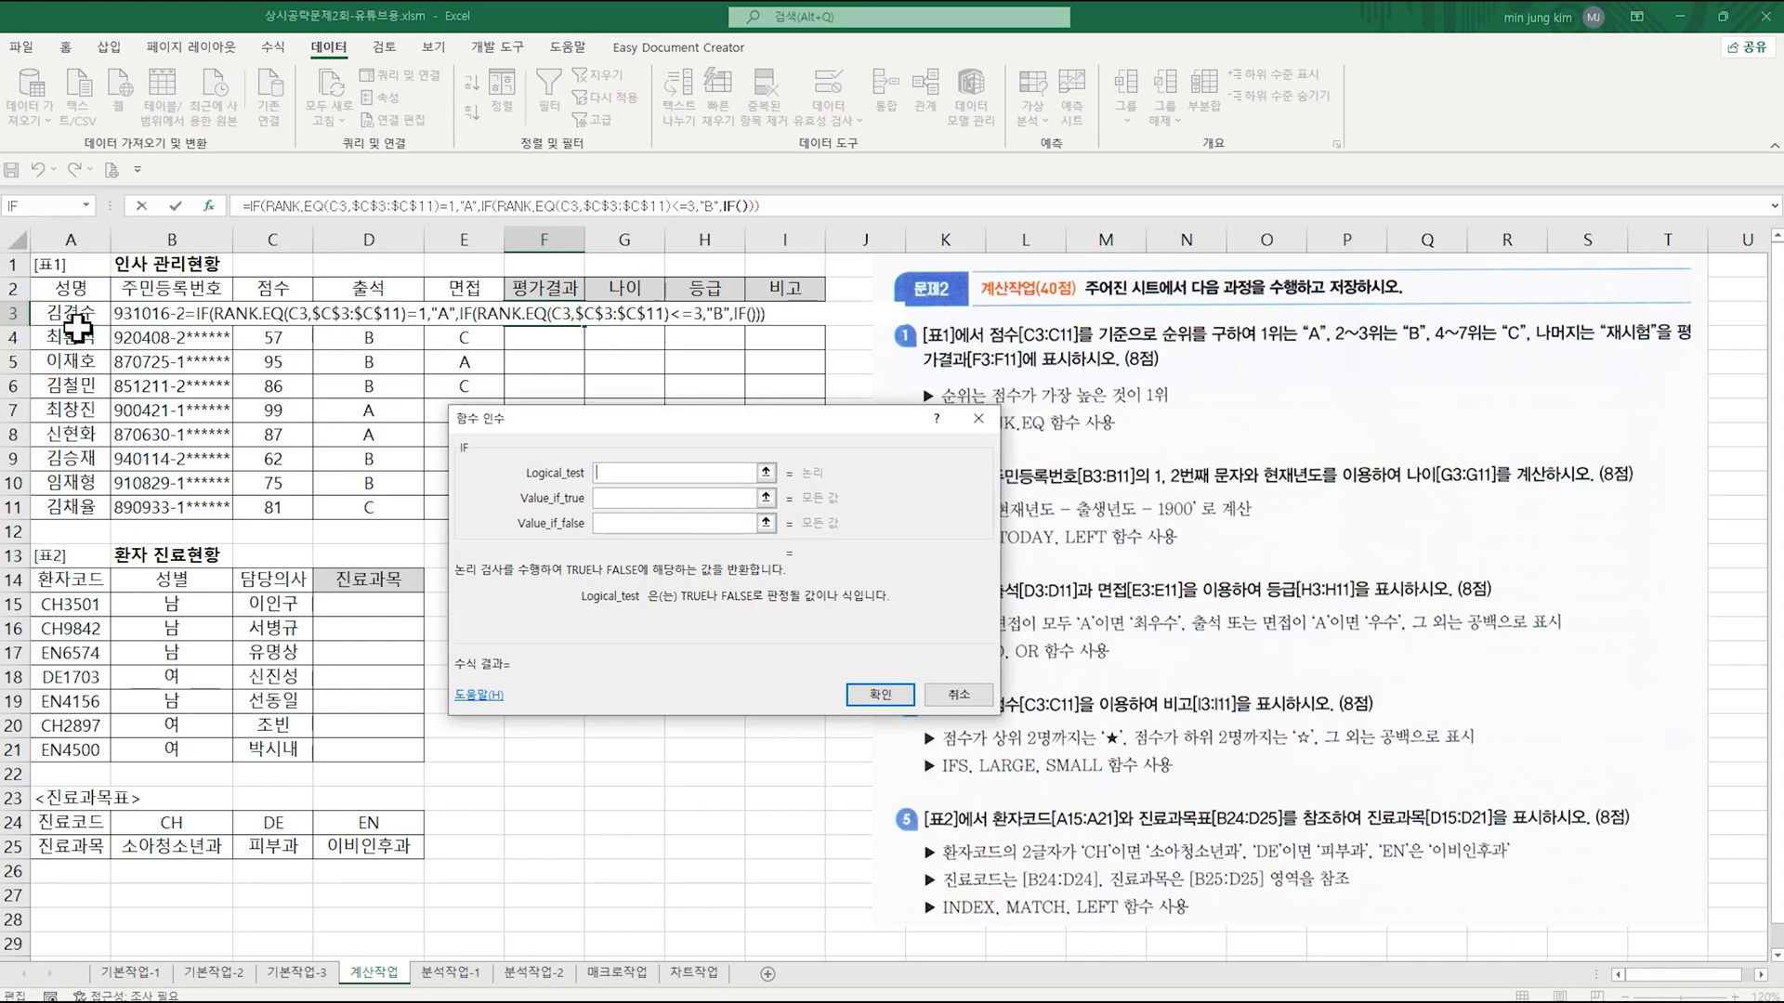
{"action": "left_click", "coordinate": [86, 207]}
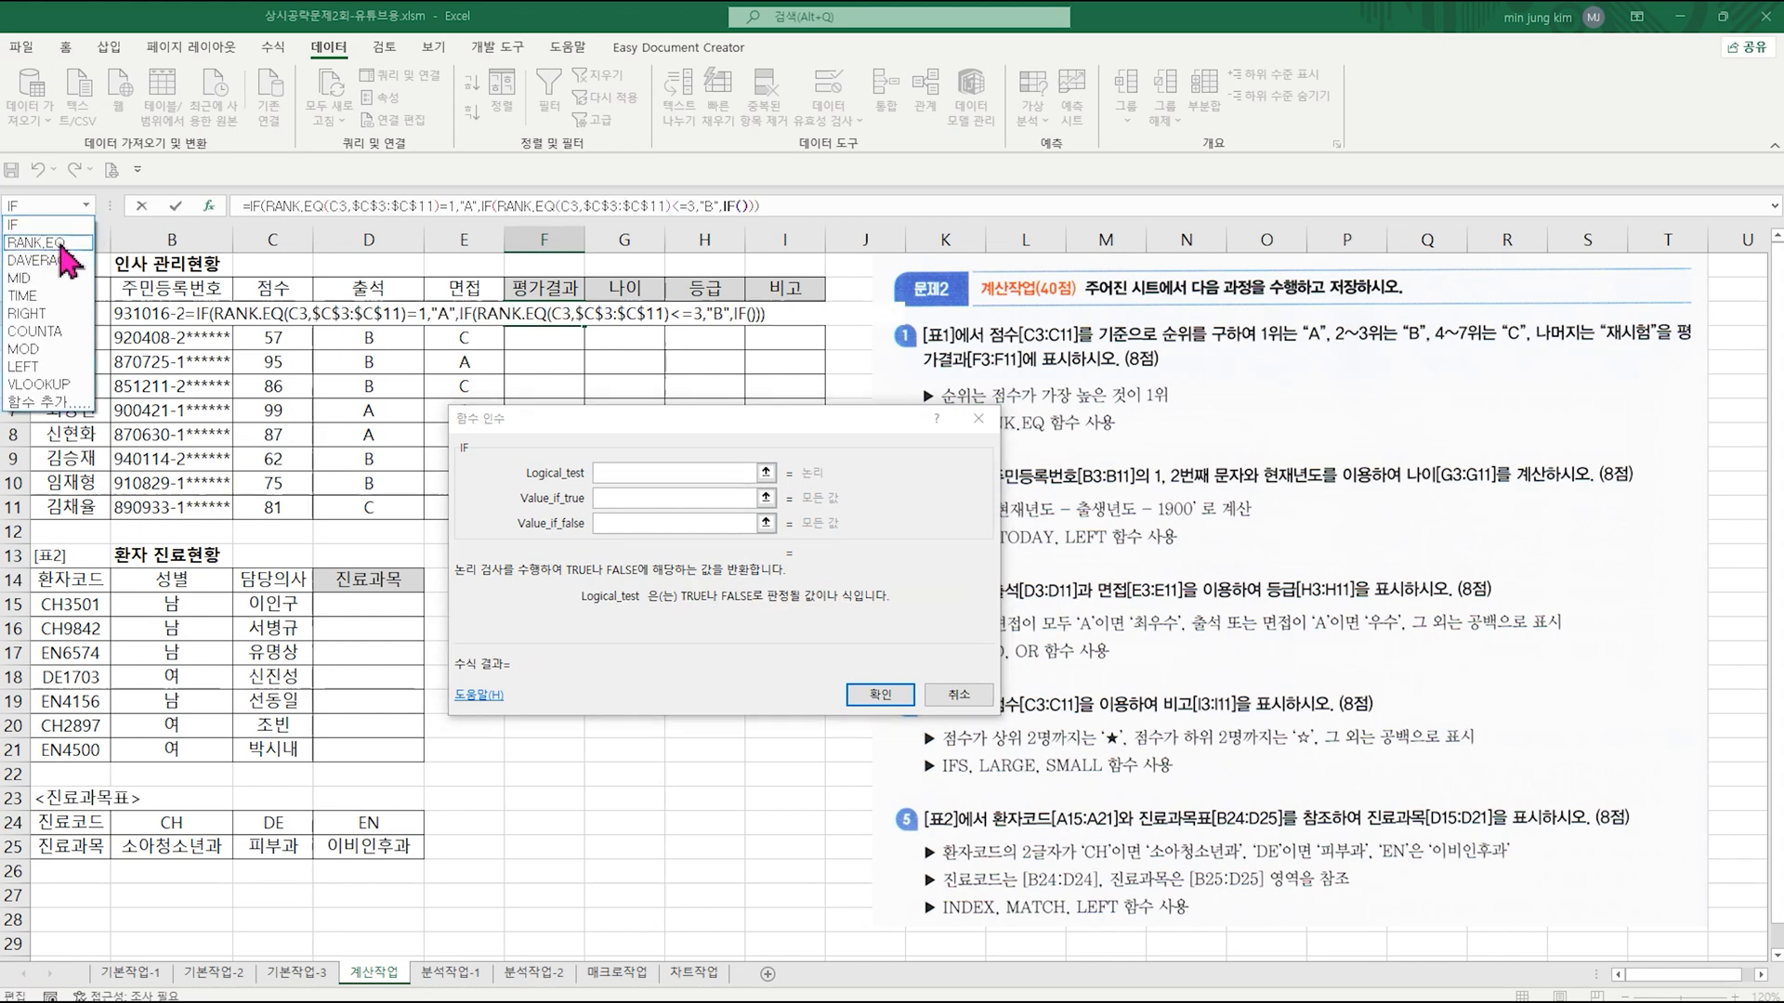
{"action": "left_click", "coordinate": [35, 243]}
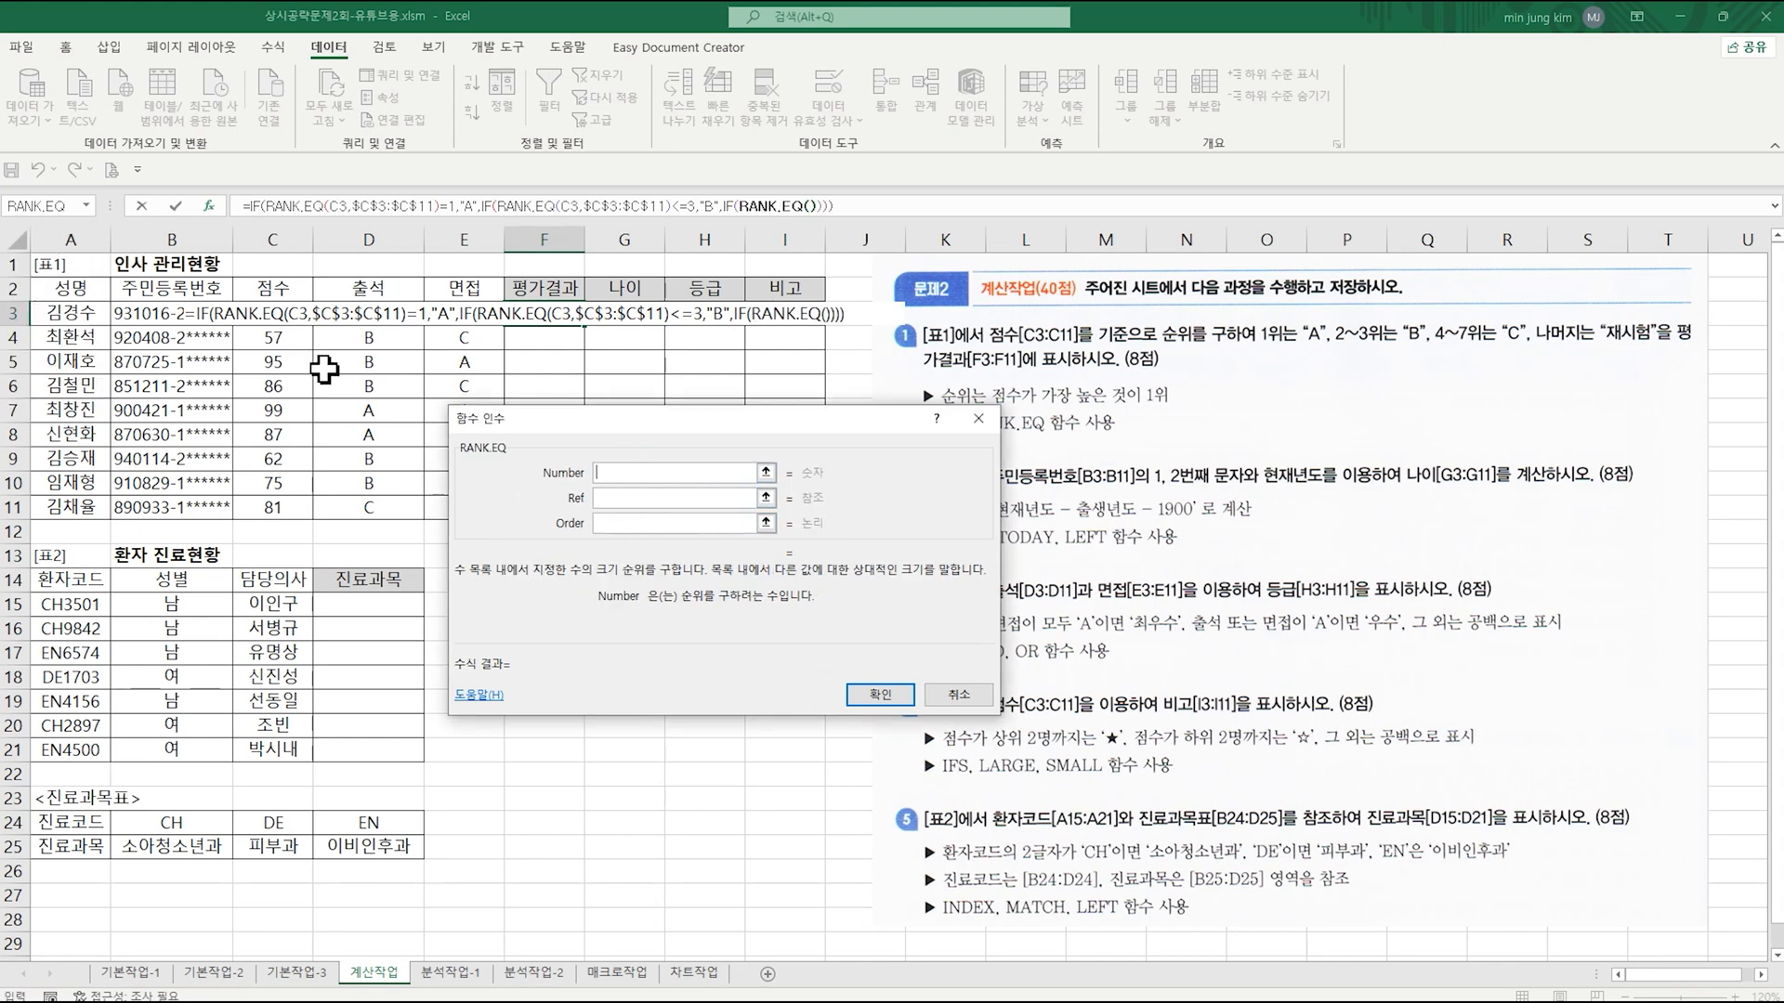
Step: Set the third RANK.EQ's Number argument to C3 and its Ref argument to the absolute range $C$3:$C$11
{"action": "left_click", "coordinate": [265, 314]}
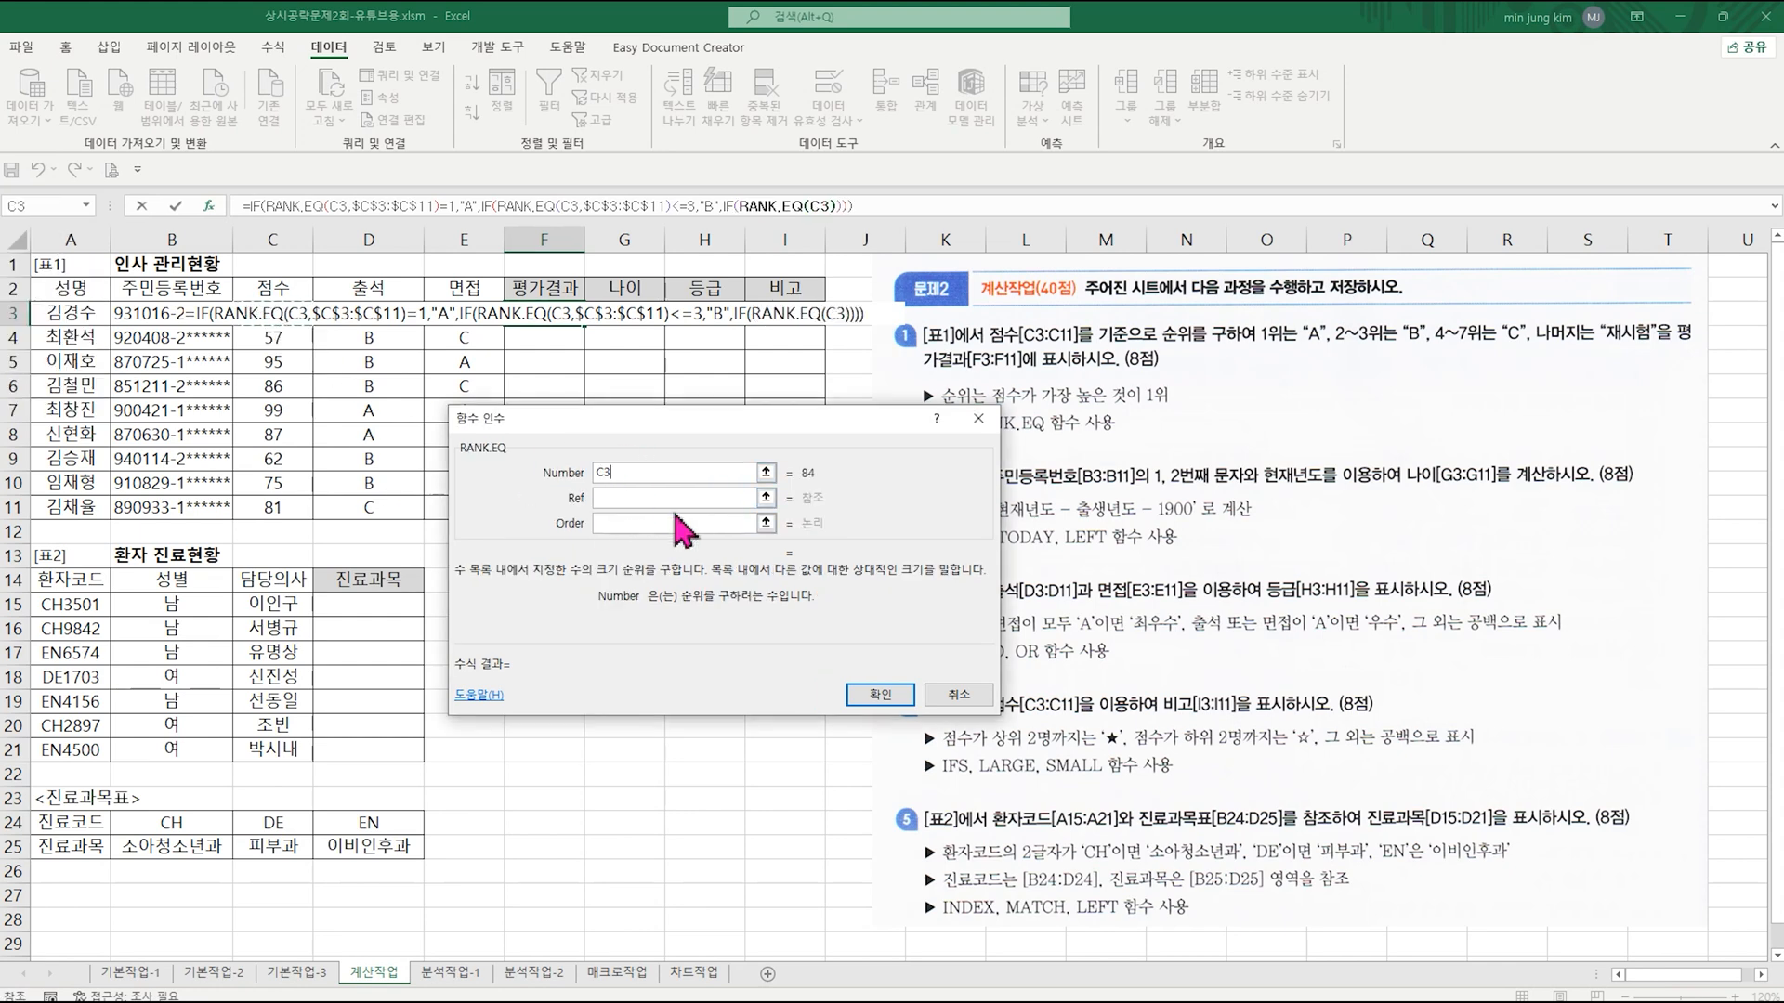
{"action": "left_click", "coordinate": [641, 502]}
{"action": "left_click_drag", "start_coordinate": [274, 316], "coordinate": [280, 517]}
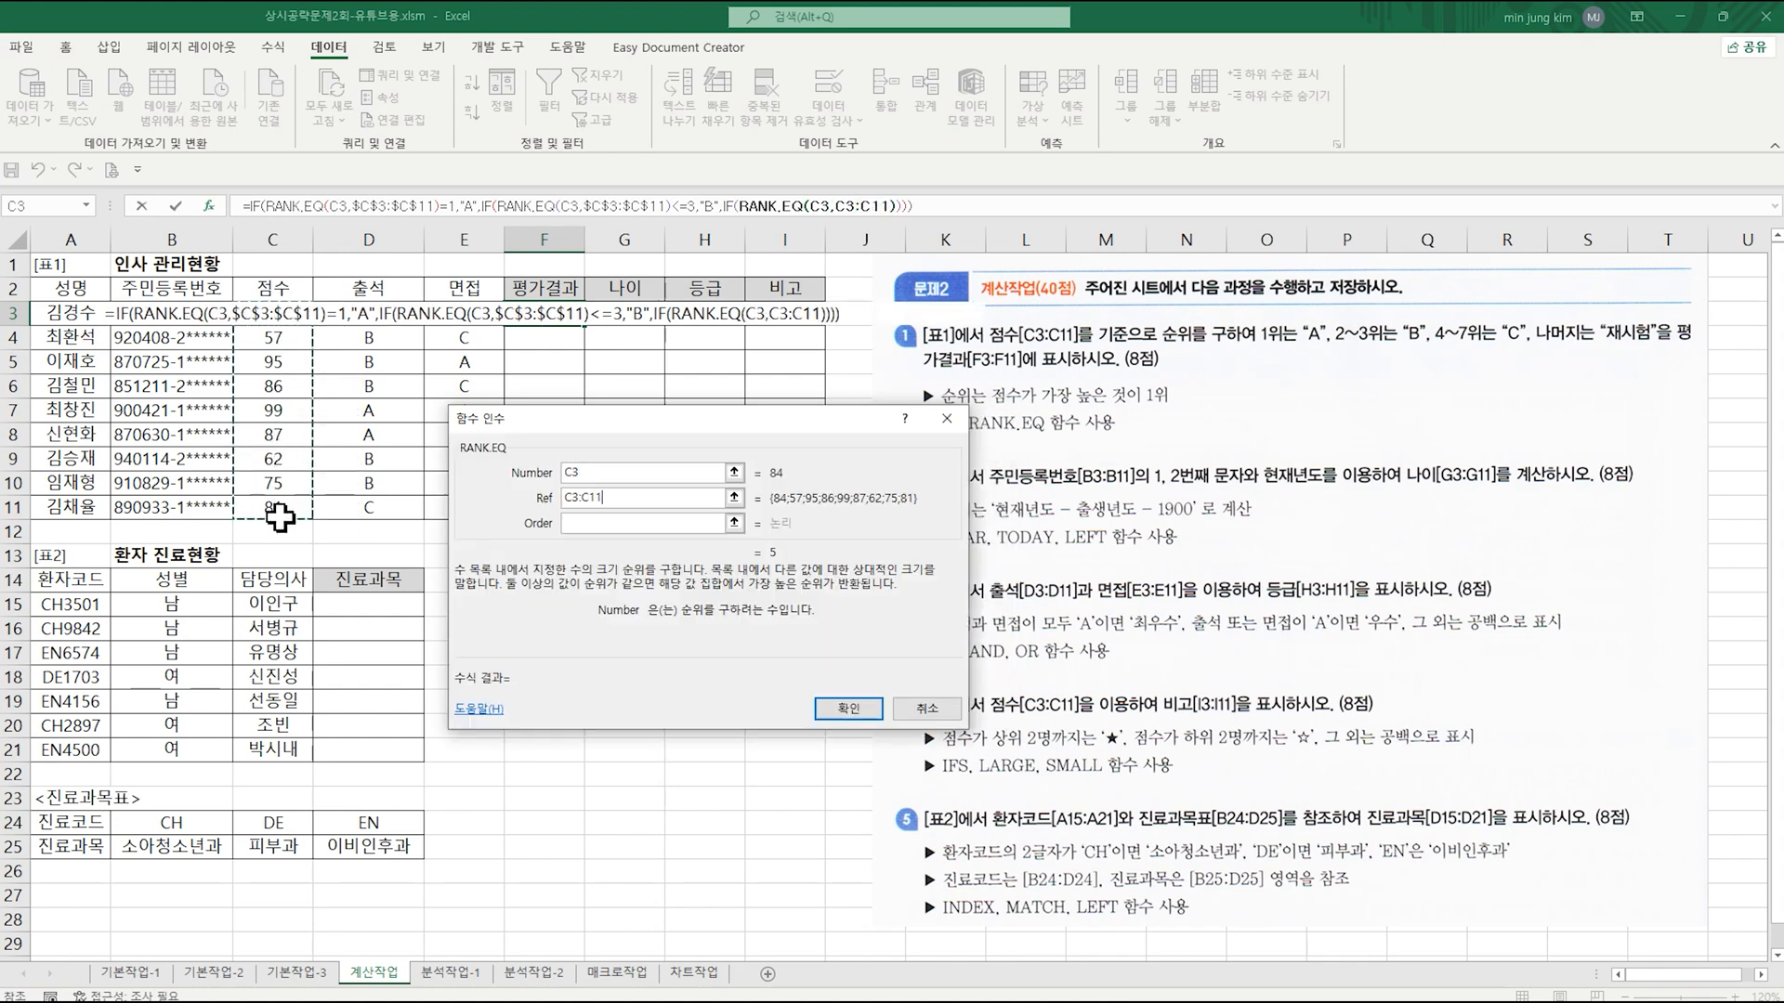
{"action": "key", "text": "F4"}
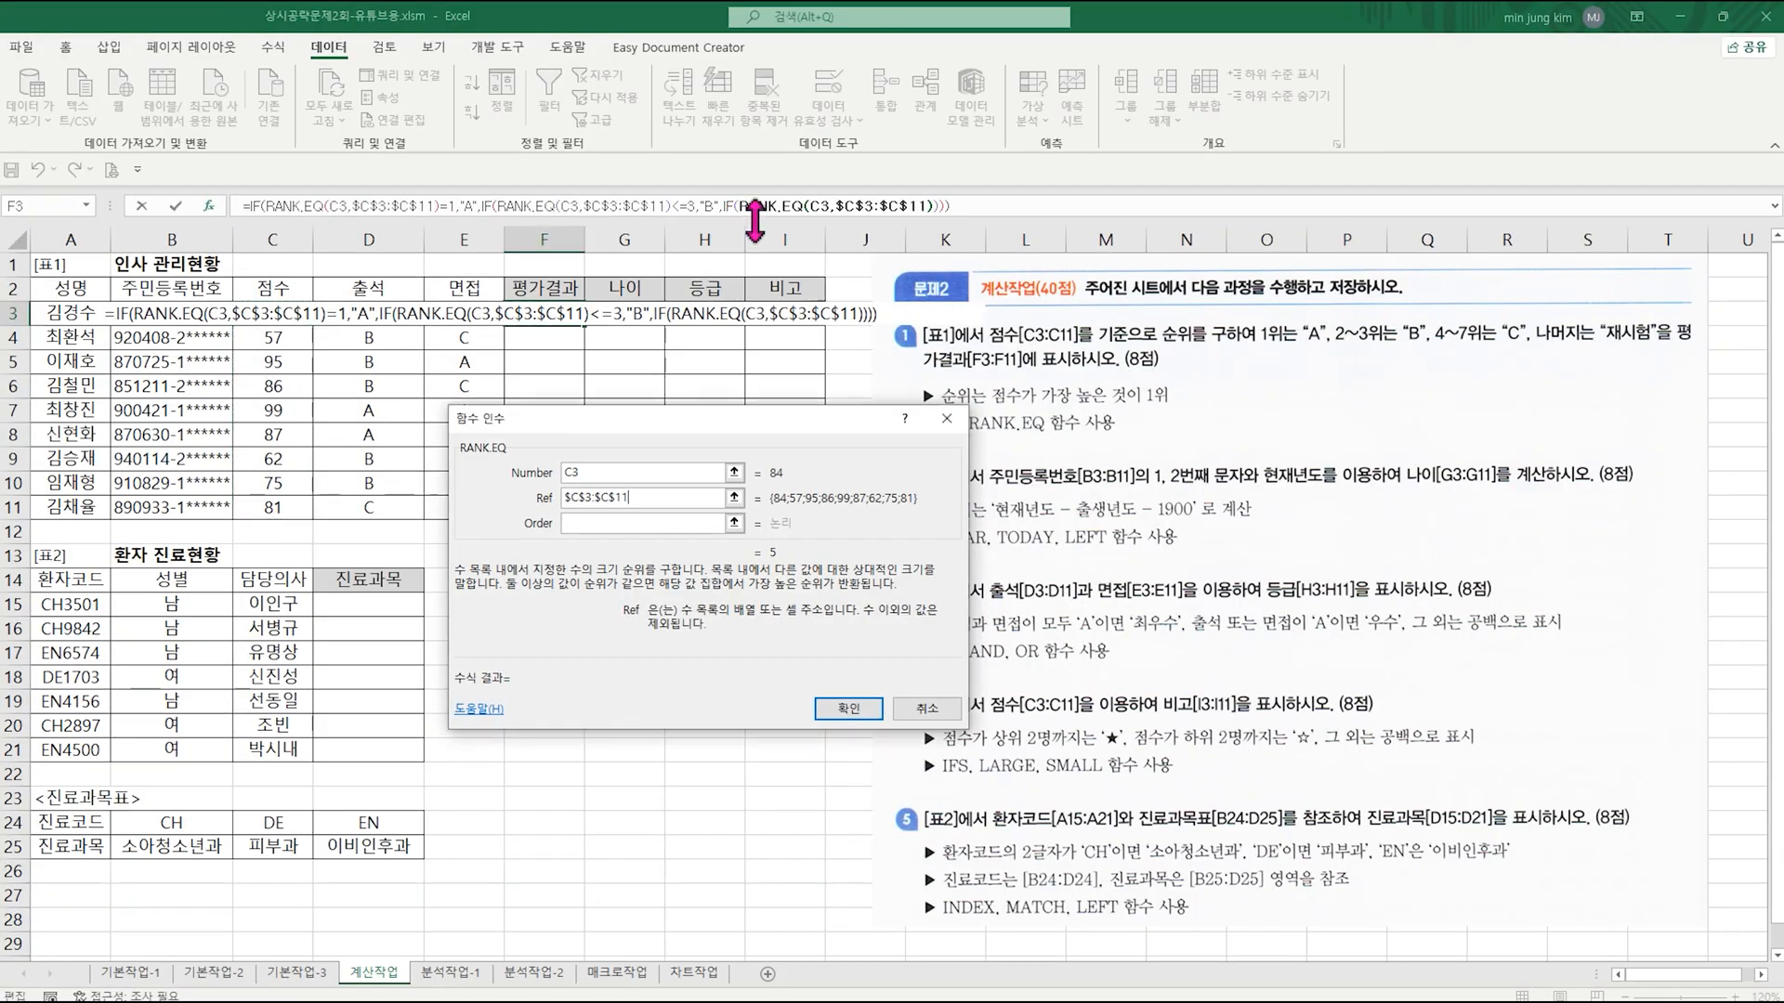
Step: Back in the third IF's arguments, complete the logical test with <=7 and set Value_if_true to "C"
{"action": "left_click", "coordinate": [727, 206]}
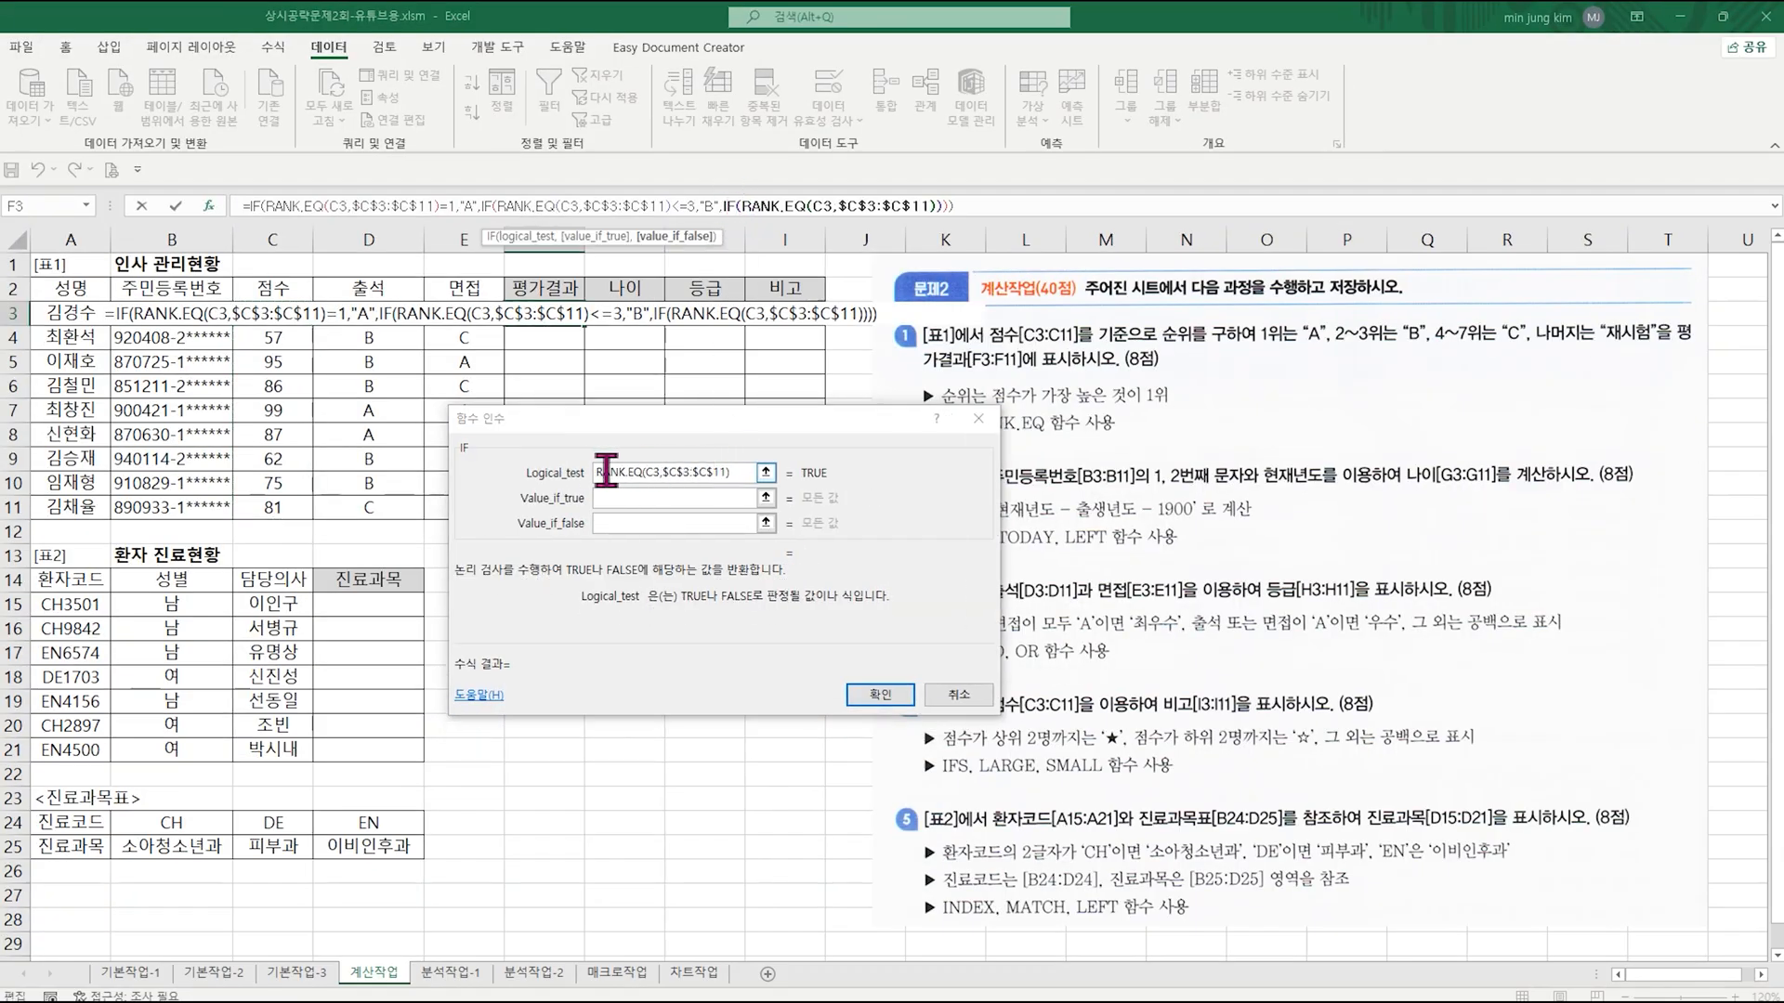
{"action": "left_click", "coordinate": [740, 471]}
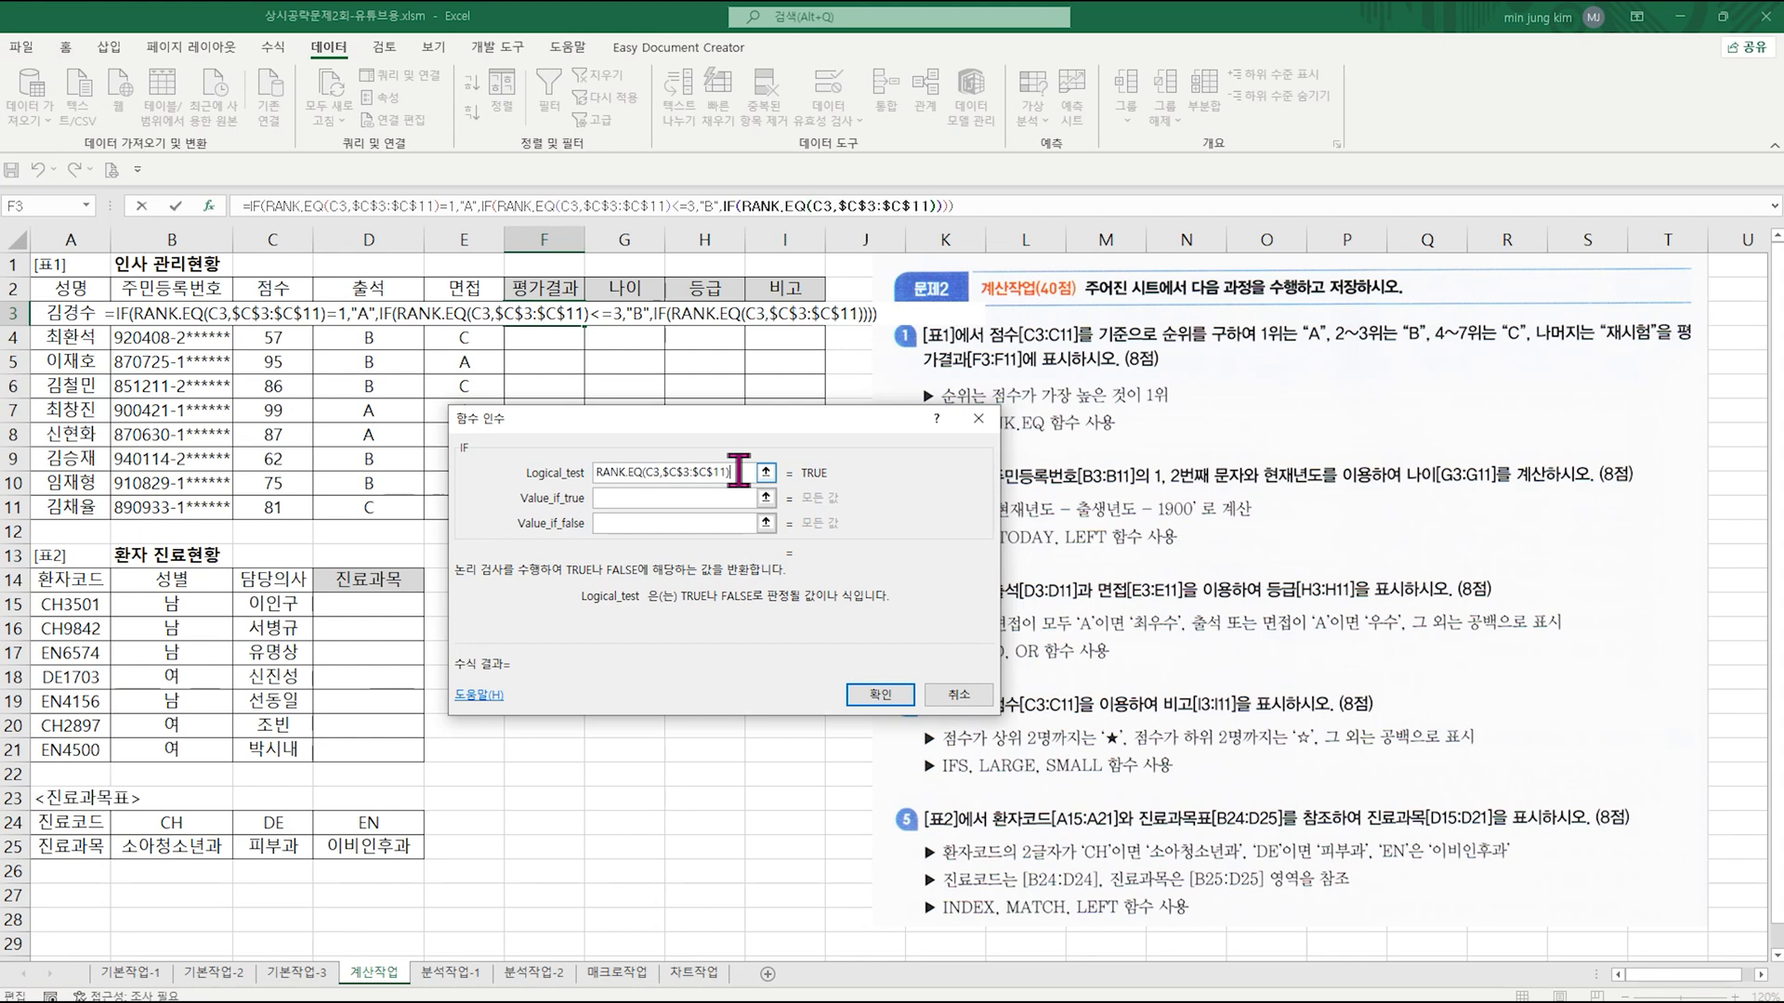
{"action": "type", "text": "<=7"}
{"action": "left_click", "coordinate": [702, 500]}
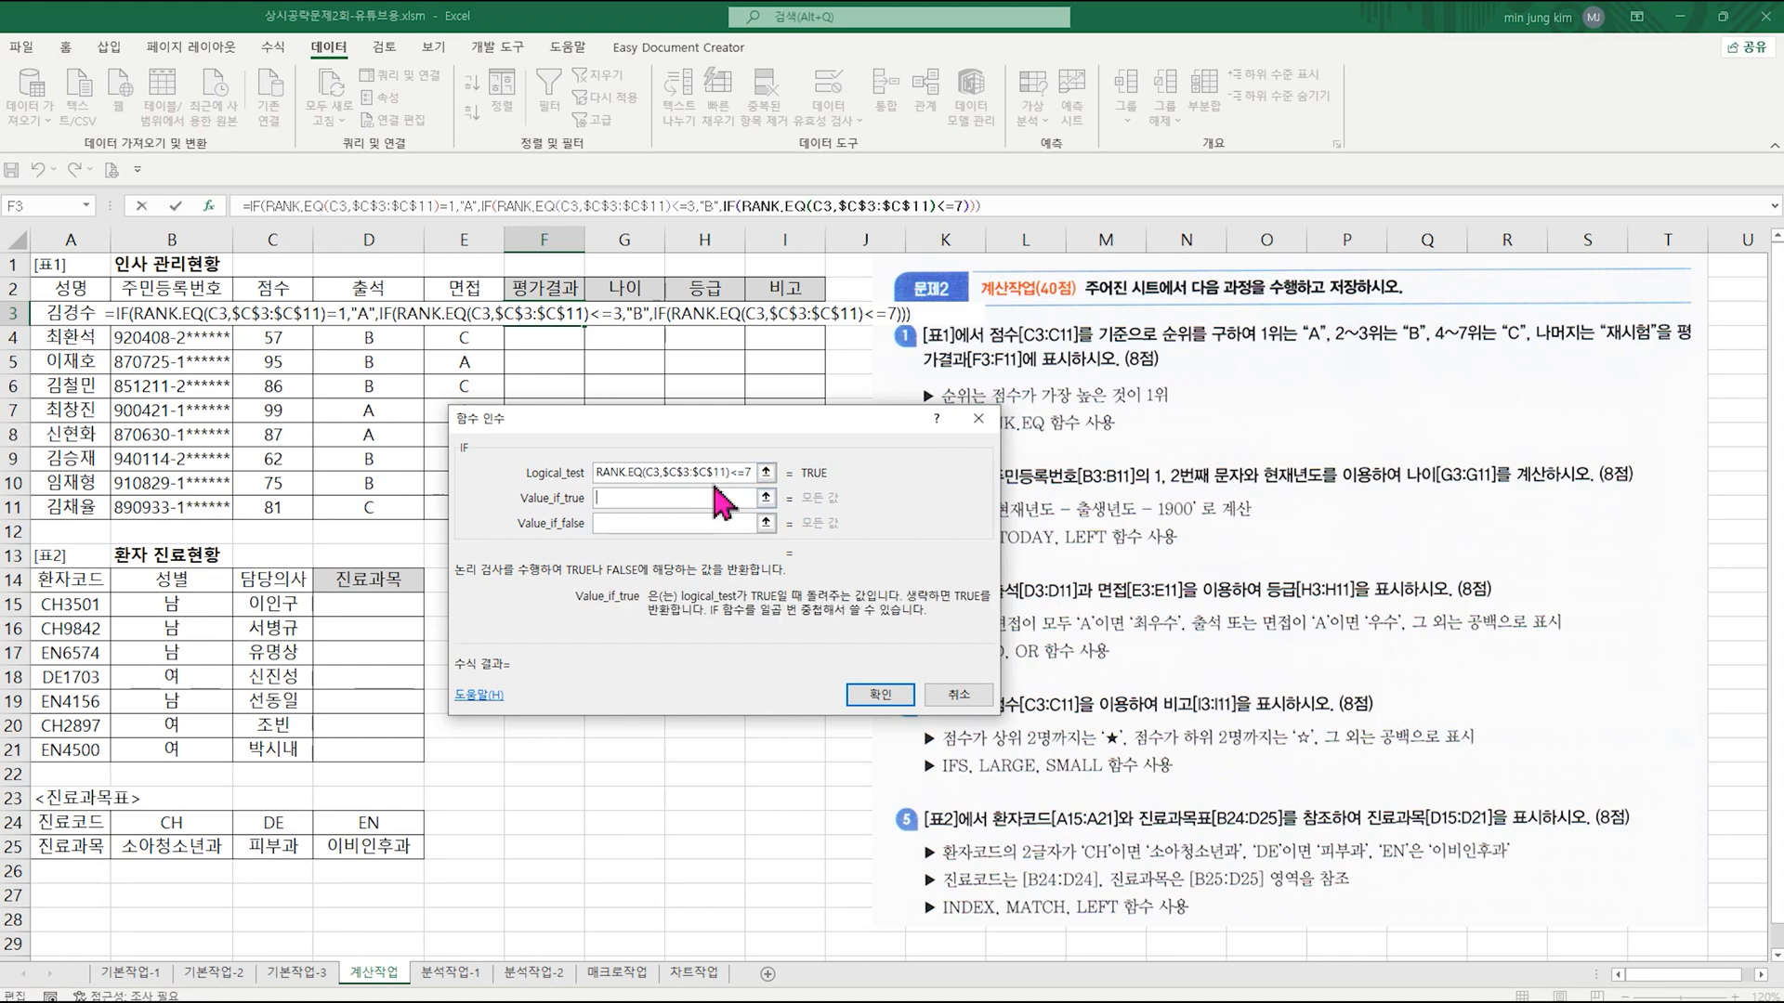
{"action": "type", "text": "\"C\""}
Step: Set the third IF's Value_if_false to "재시험", confirm the formula, and fill F3 down through F11
{"action": "key", "text": "Tab"}
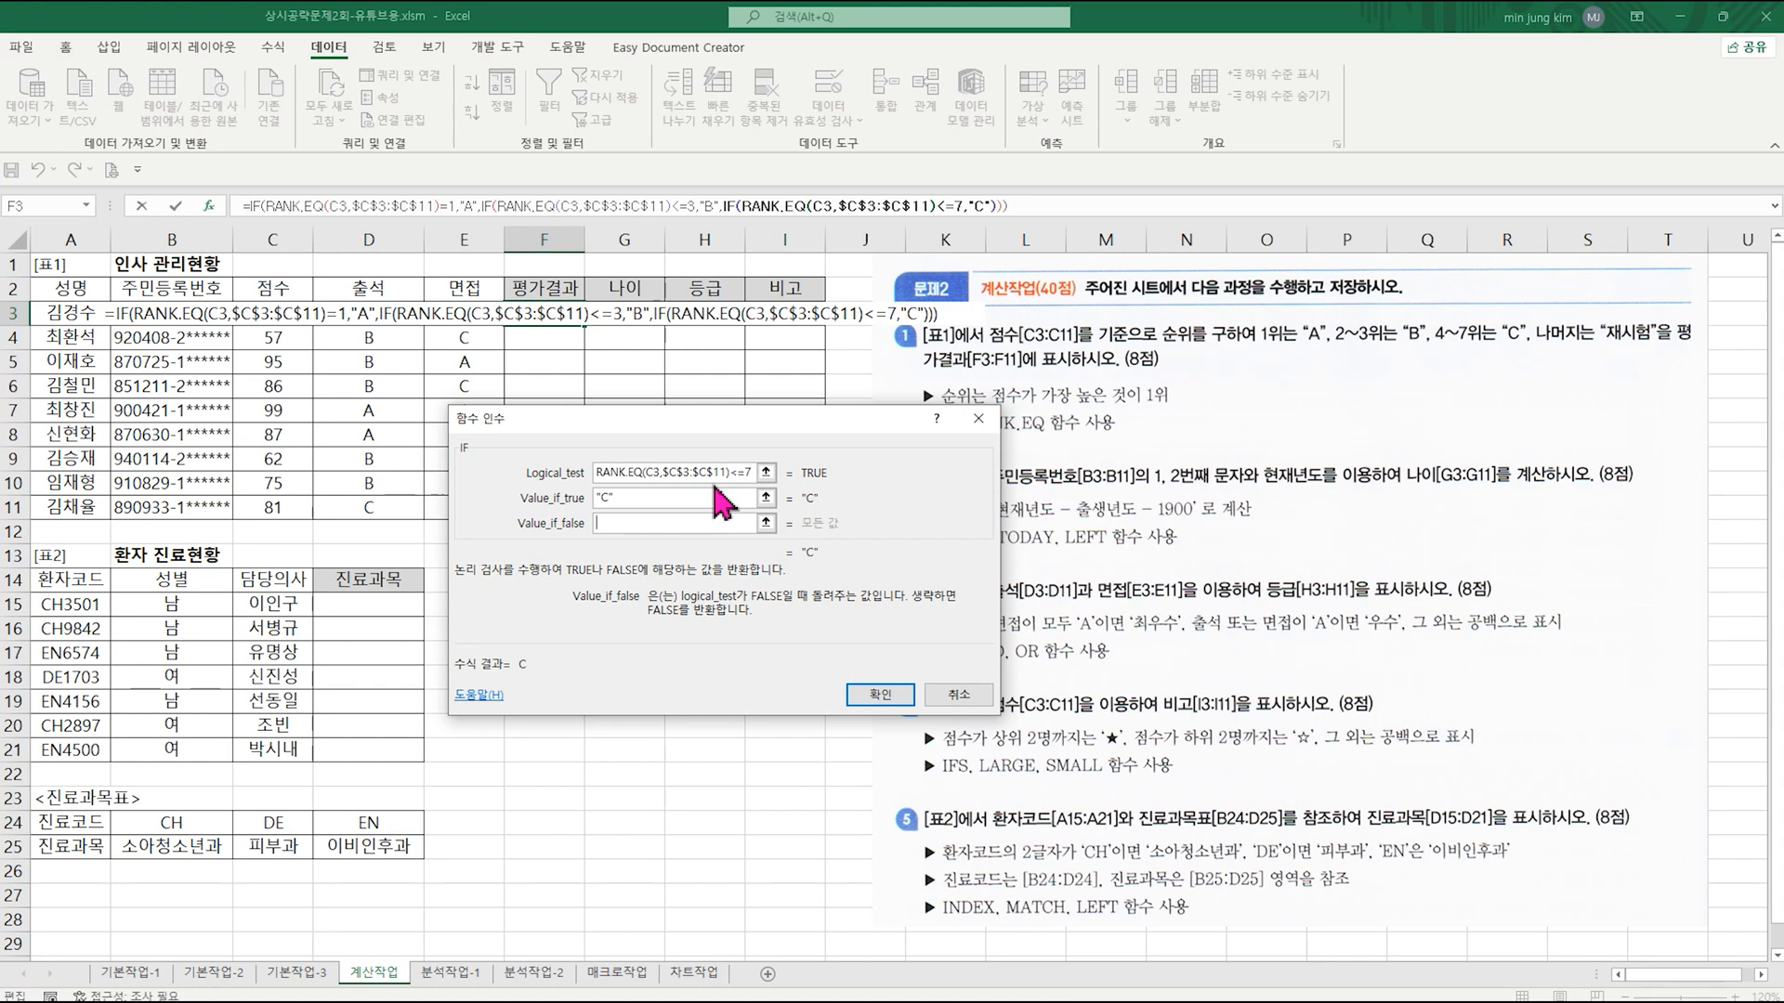
{"action": "type", "text": "\"wo"}
{"action": "key", "text": "BackSpace"}
{"action": "key", "text": "BackSpace"}
{"action": "key", "text": "Hangul"}
{"action": "type", "text": "재시험\""}
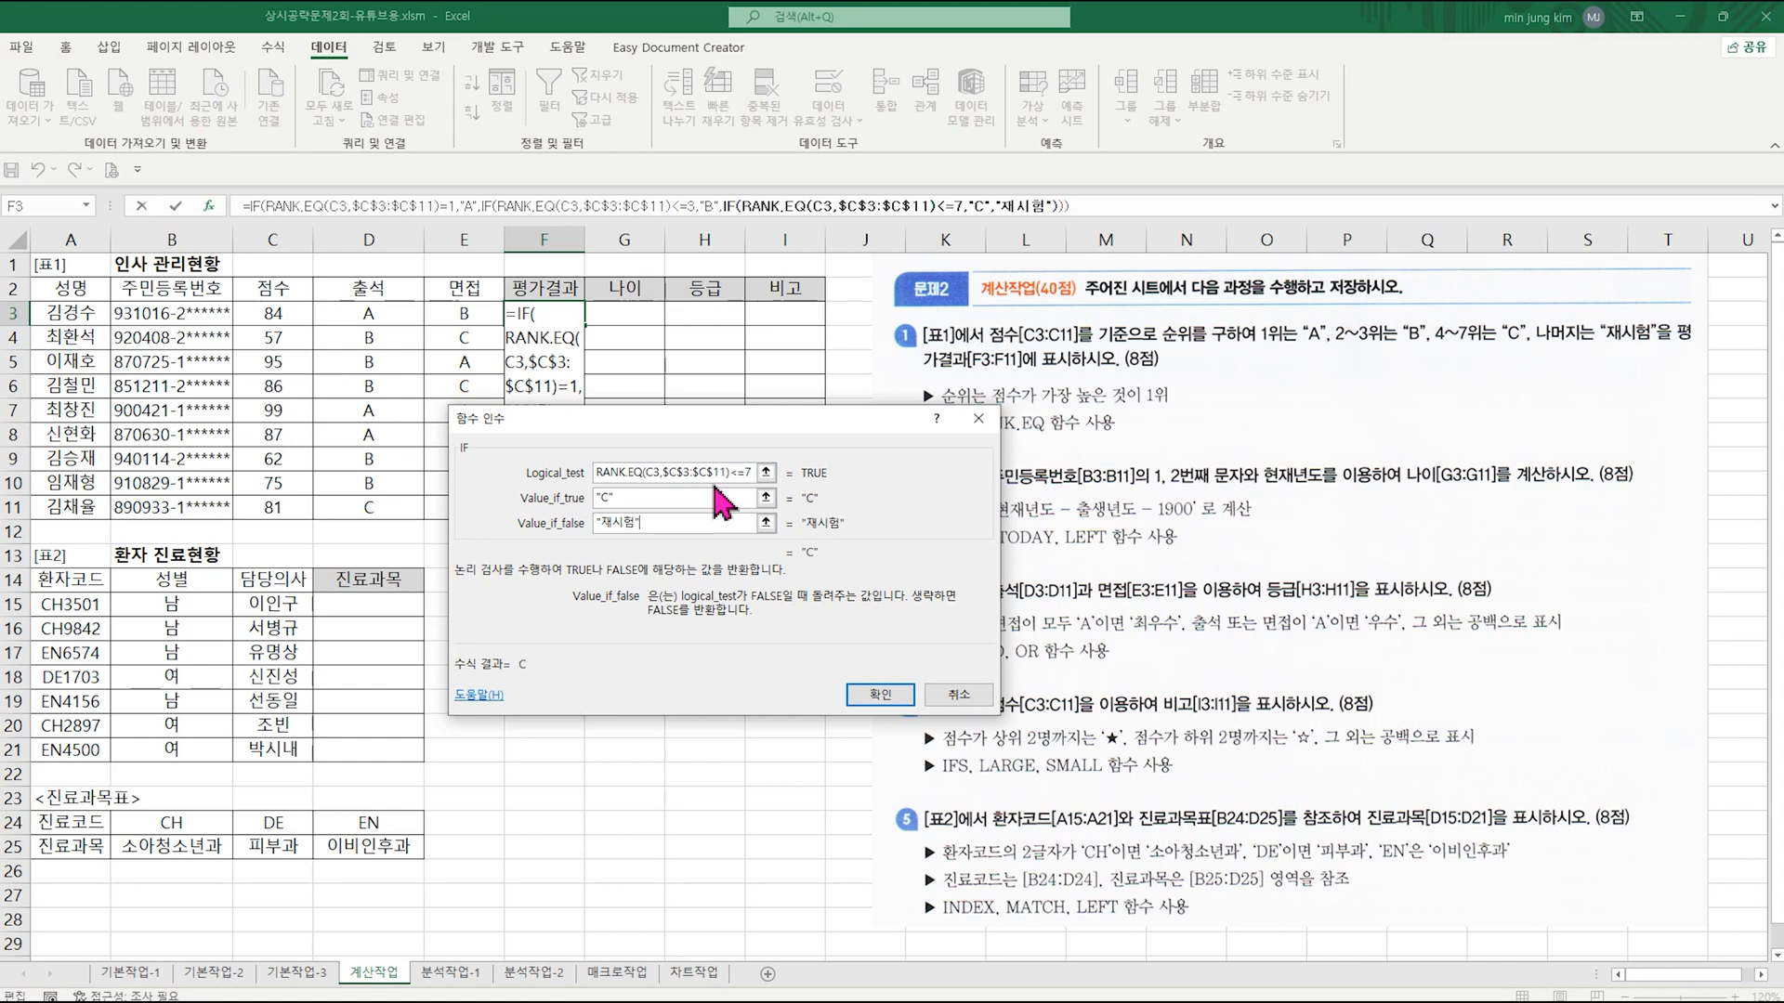
{"action": "key", "text": "Return"}
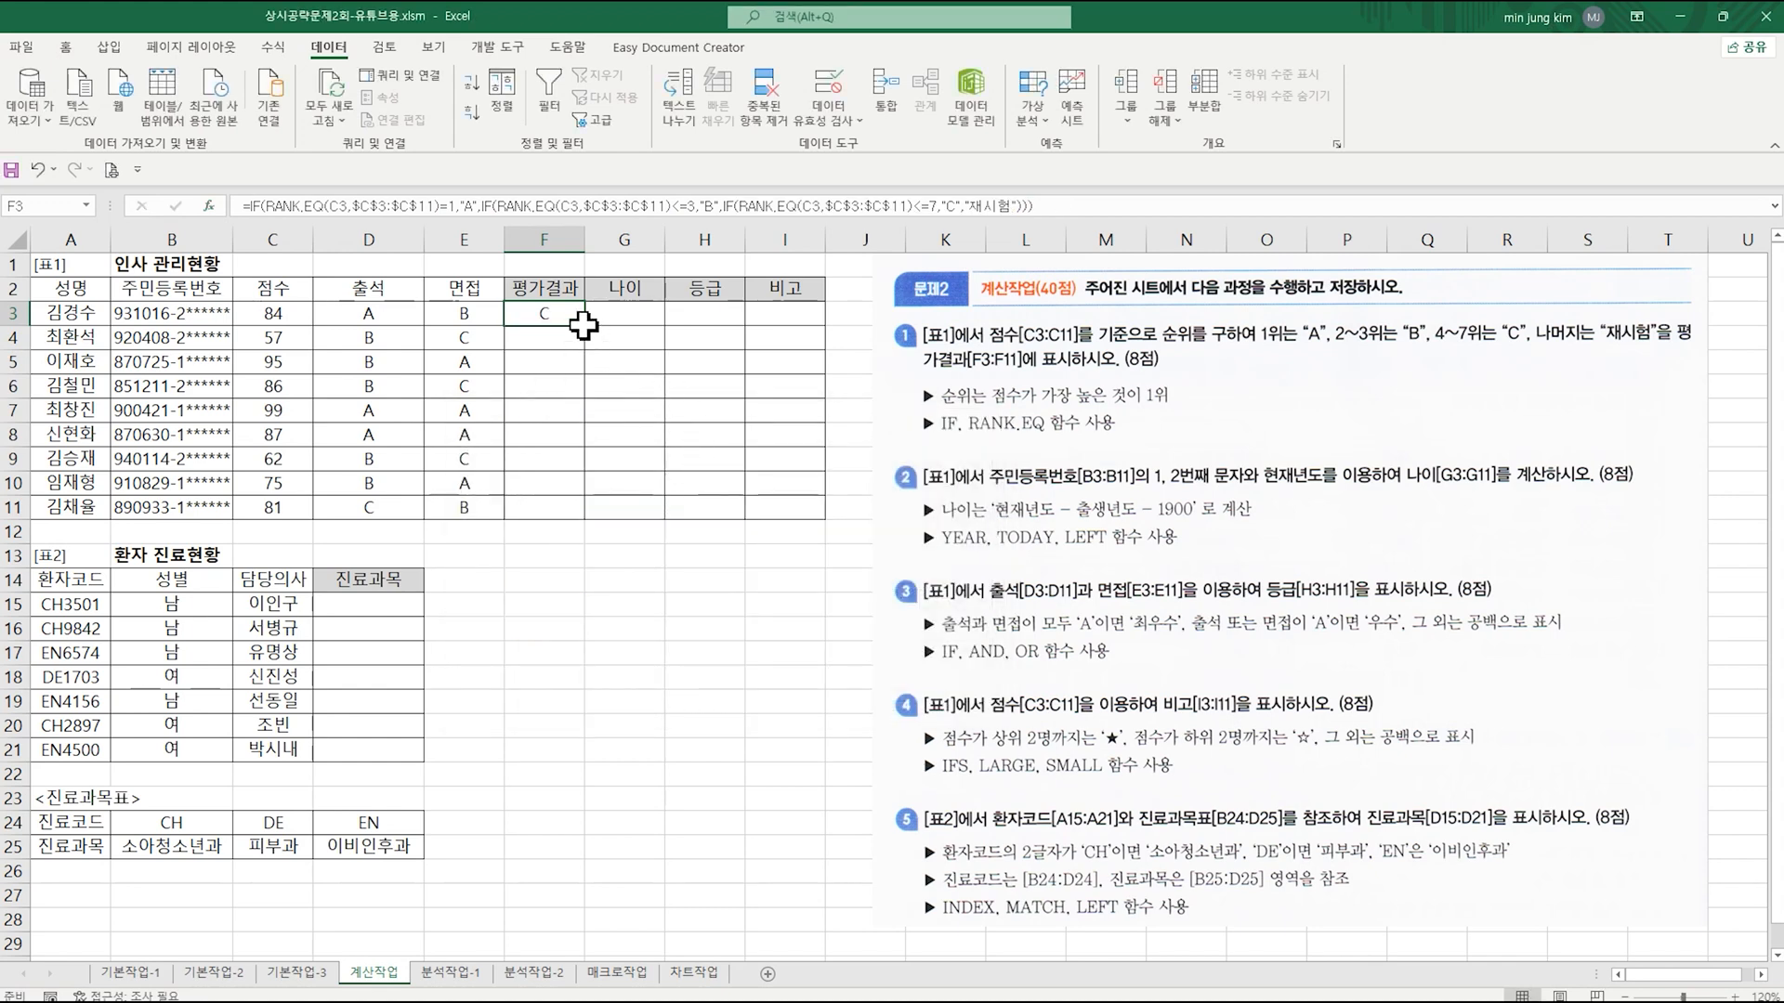
{"action": "left_click_drag", "start_coordinate": [584, 325], "coordinate": [585, 527]}
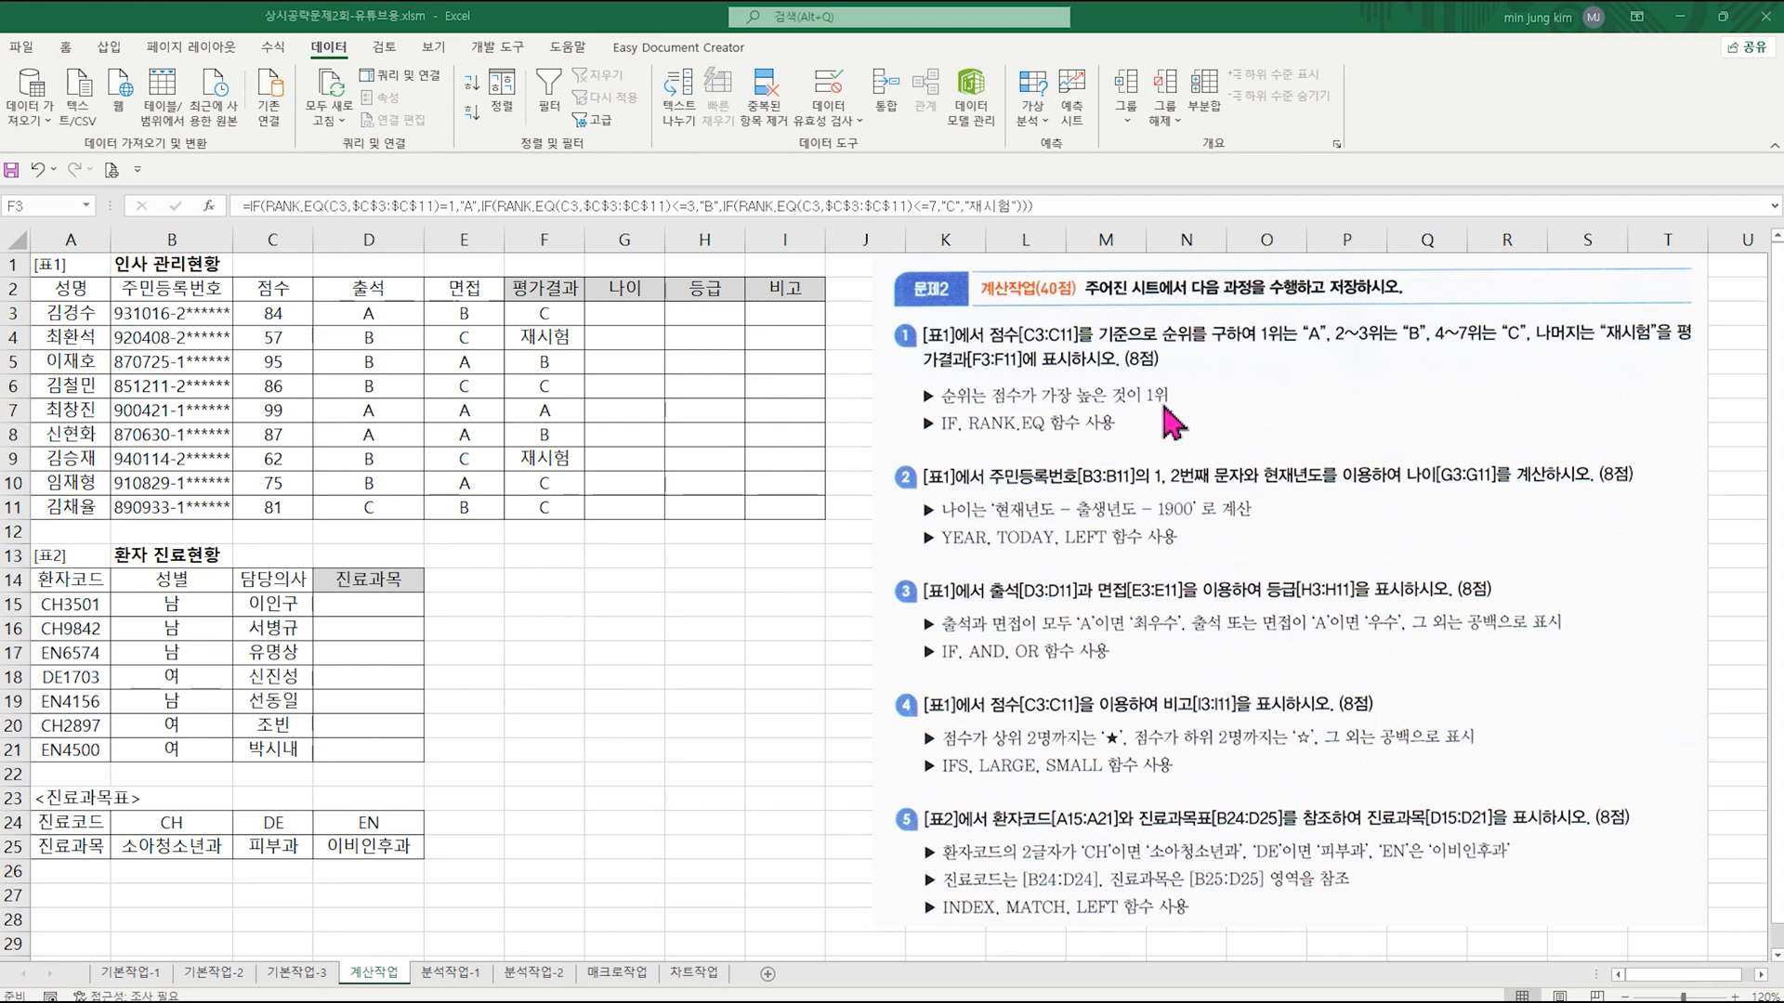
{"action": "double_click", "coordinate": [586, 325]}
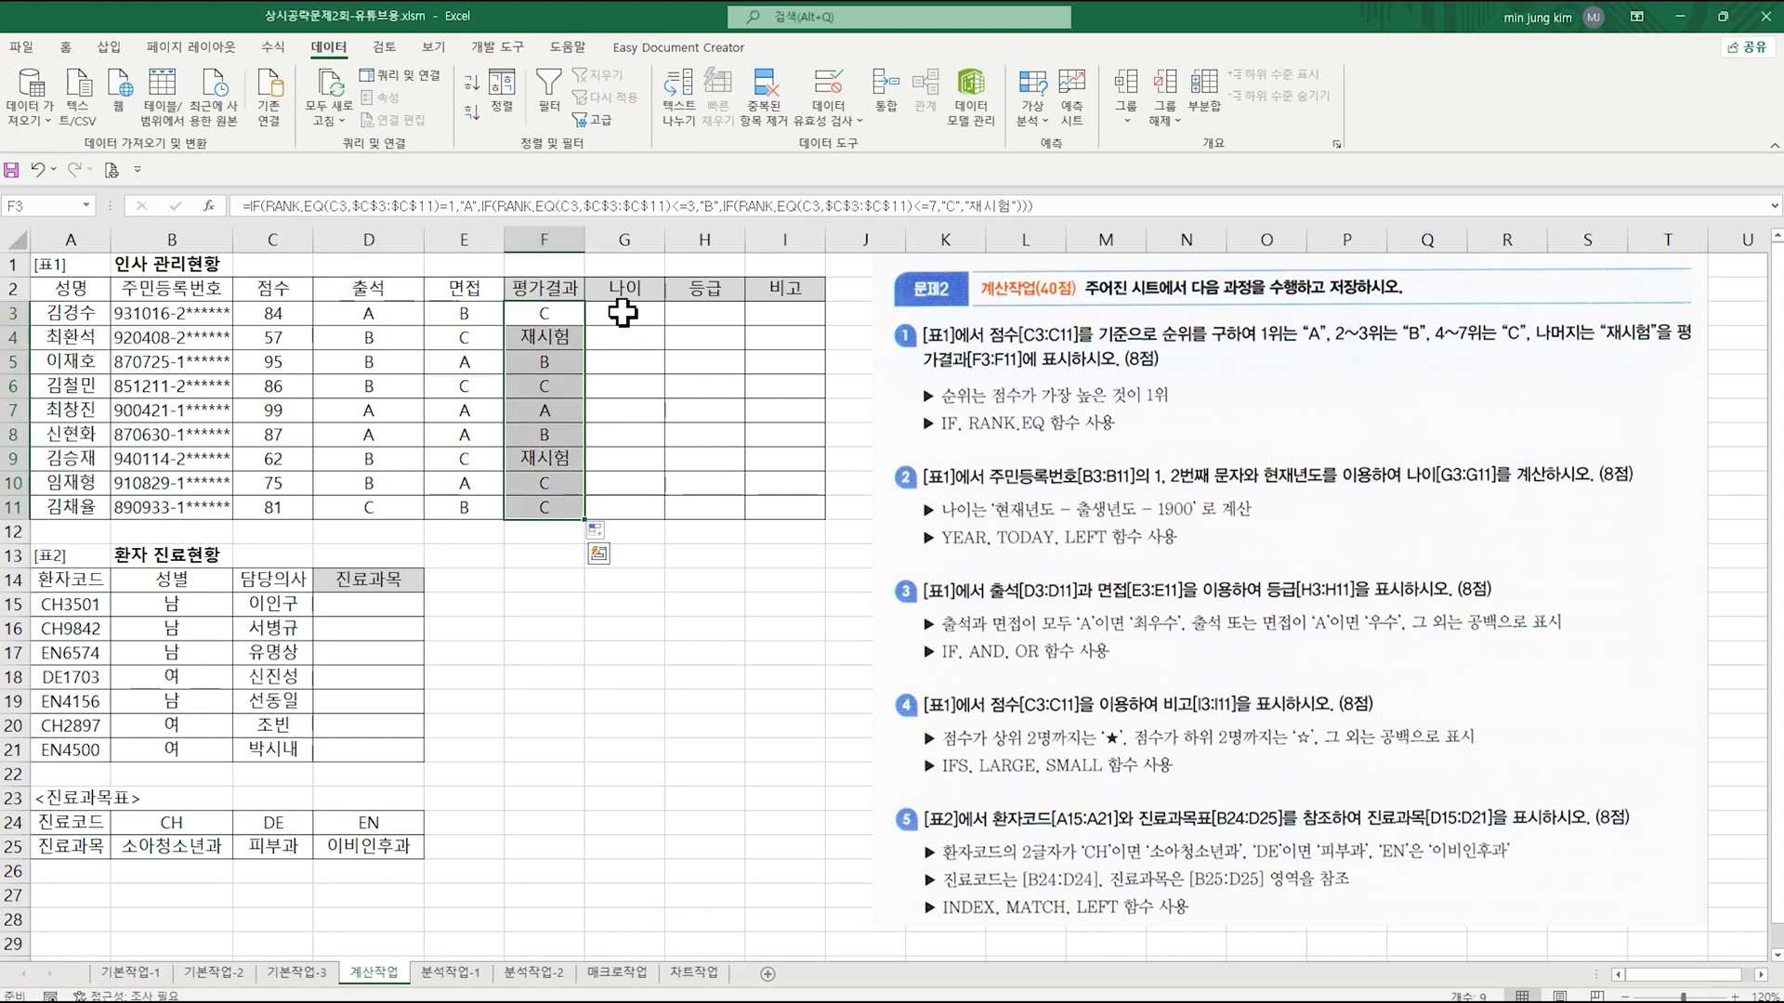
Step: Enter =YEAR(TODAY()) in G3 of the 나이 column using the YEAR function arguments
{"action": "left_click", "coordinate": [623, 314]}
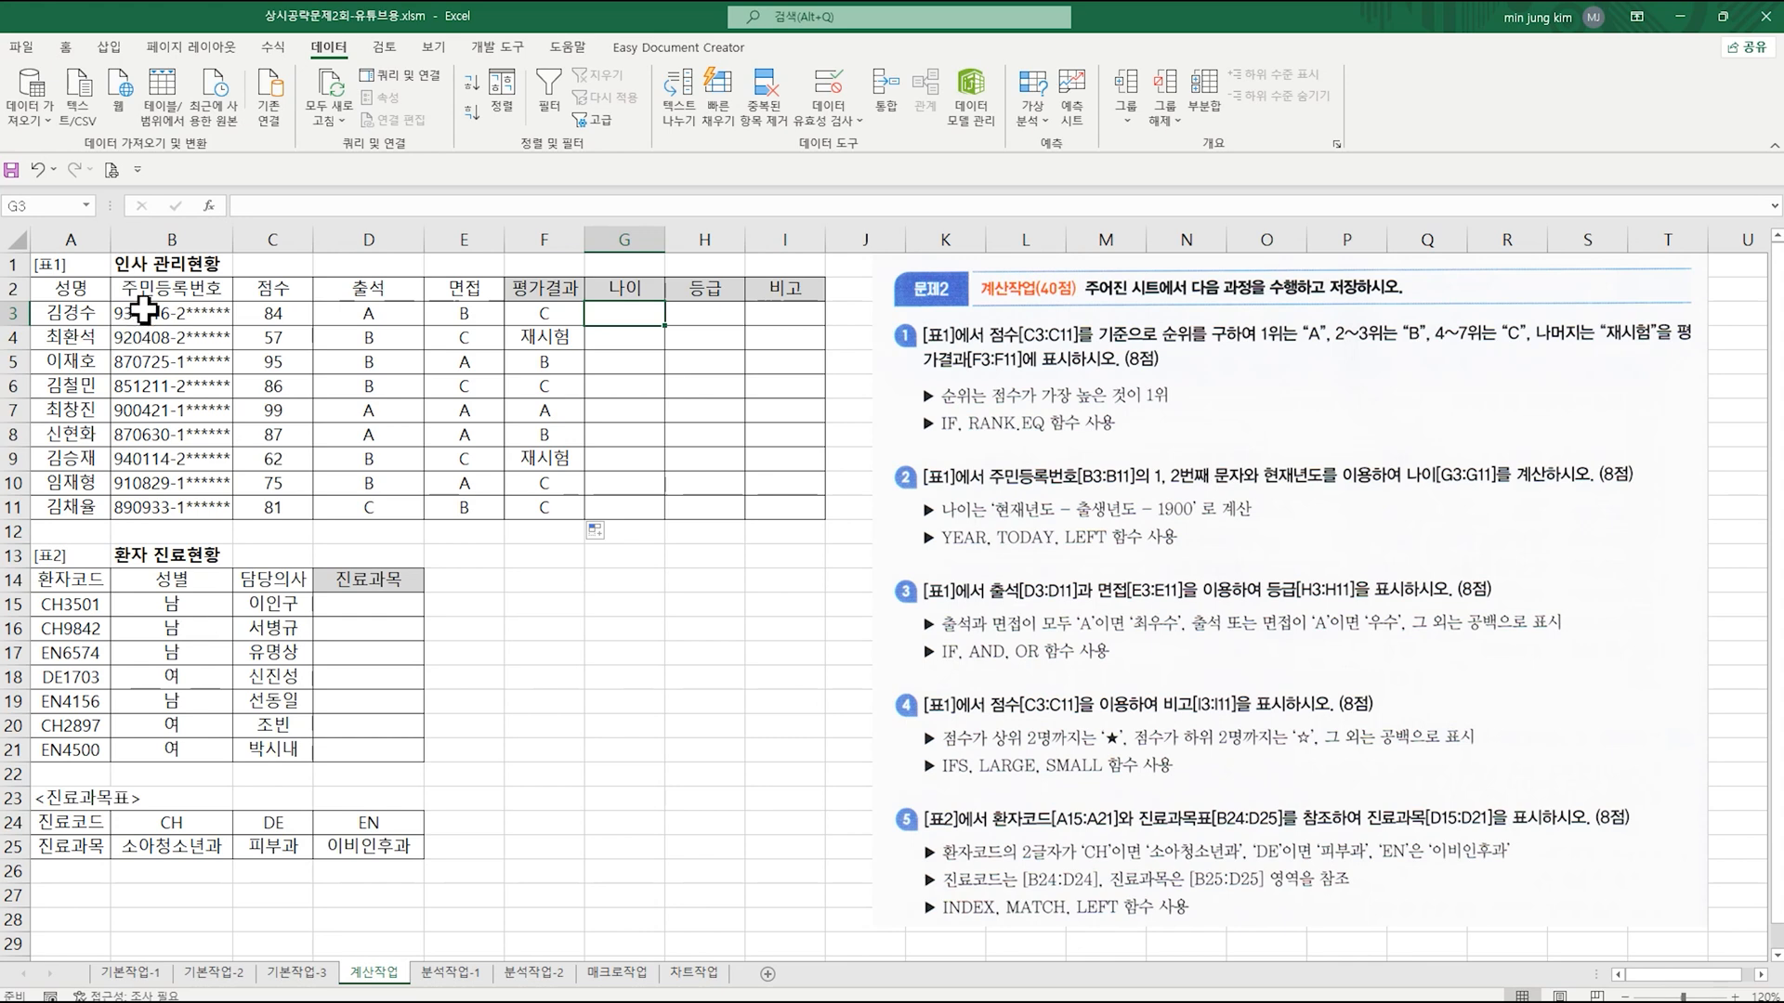
{"action": "left_click", "coordinate": [147, 320]}
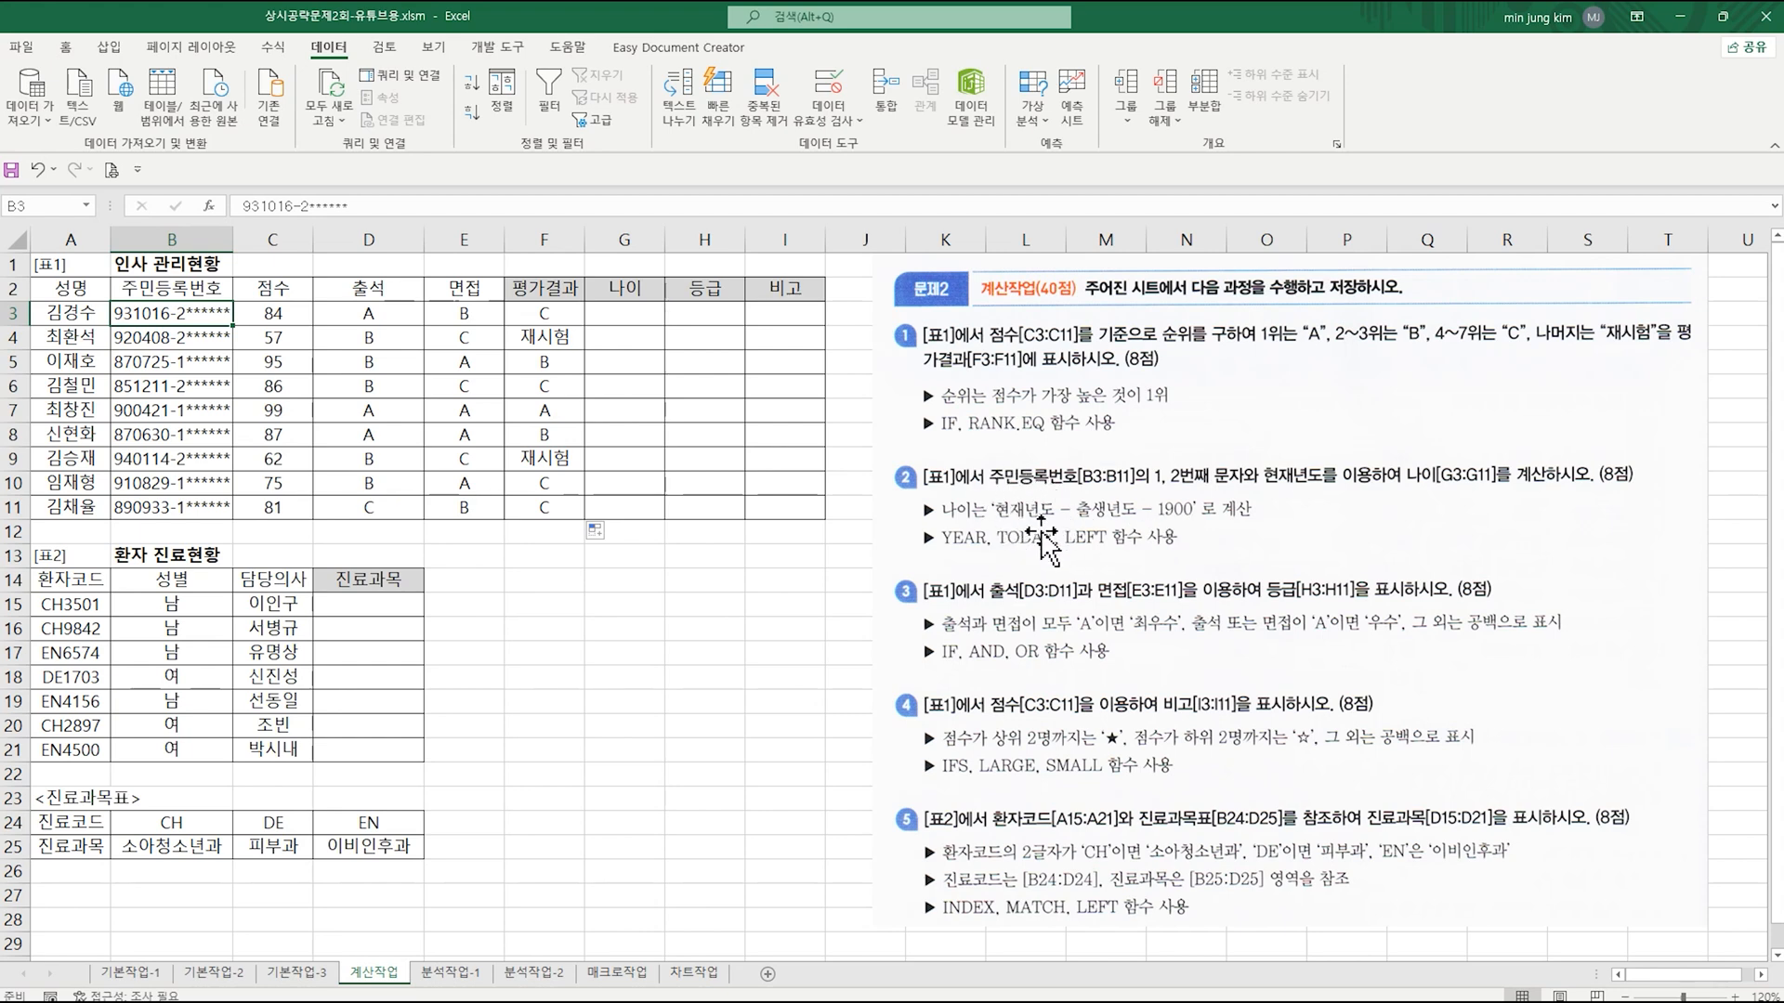
{"action": "left_click", "coordinate": [634, 313]}
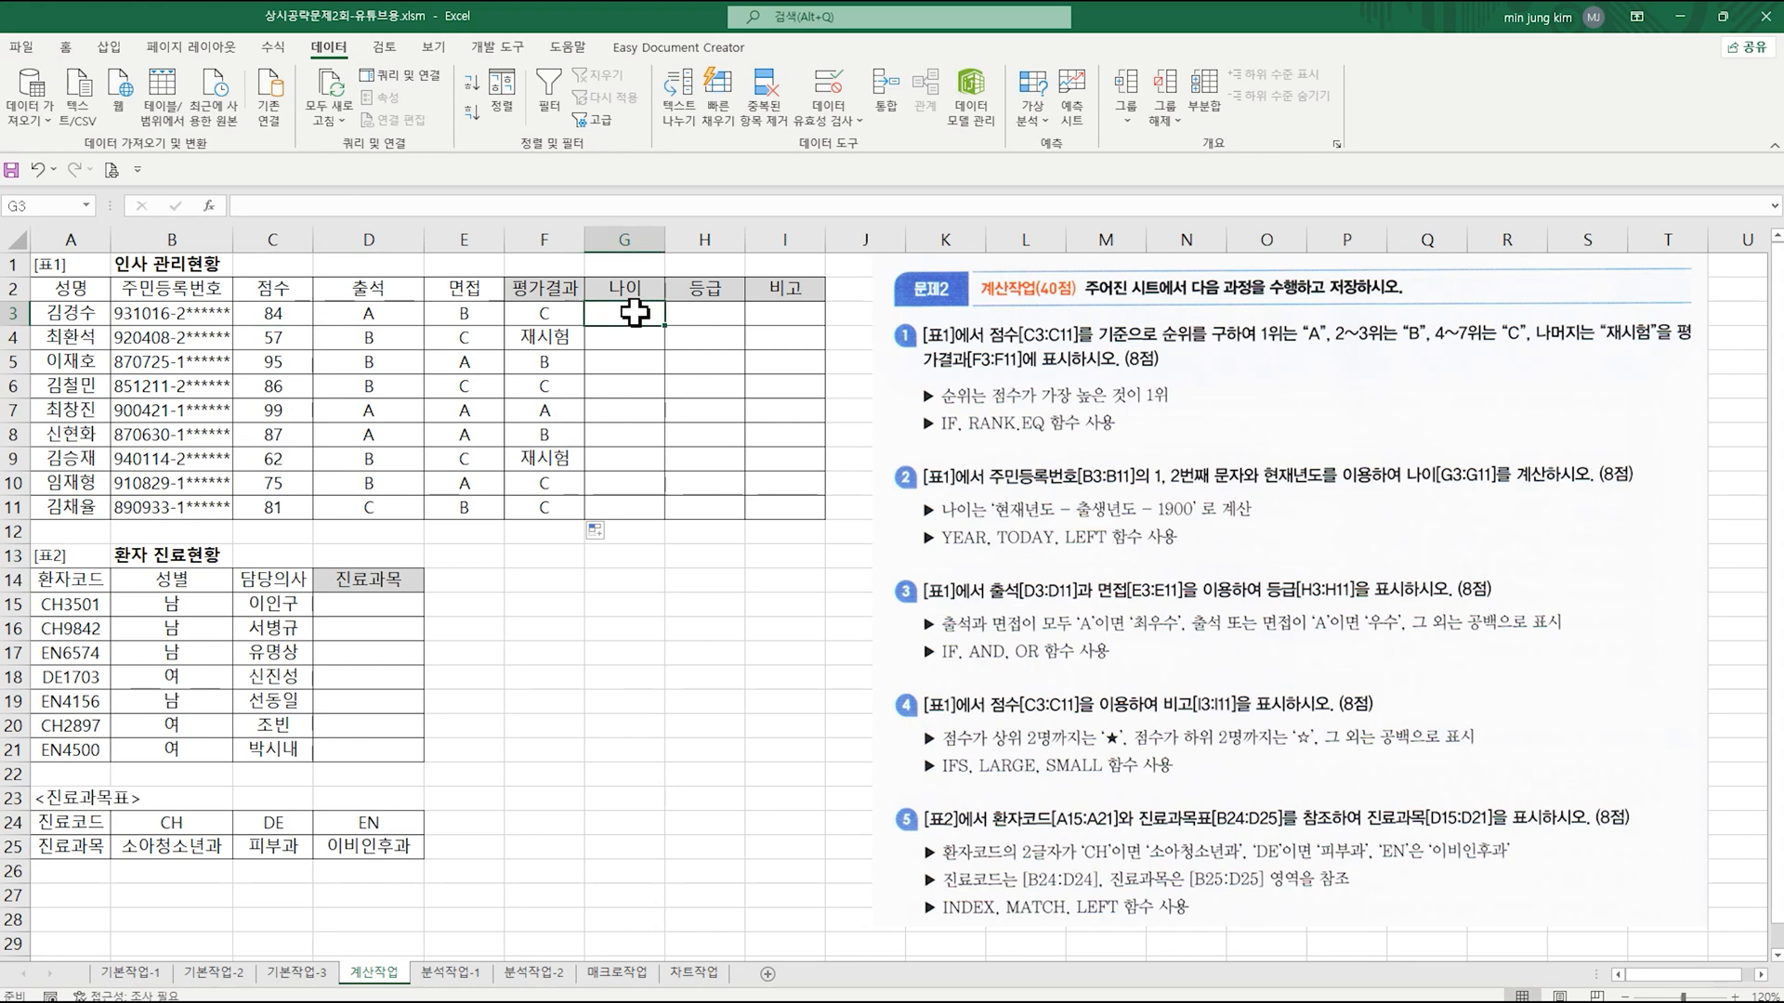
{"action": "type", "text": "="}
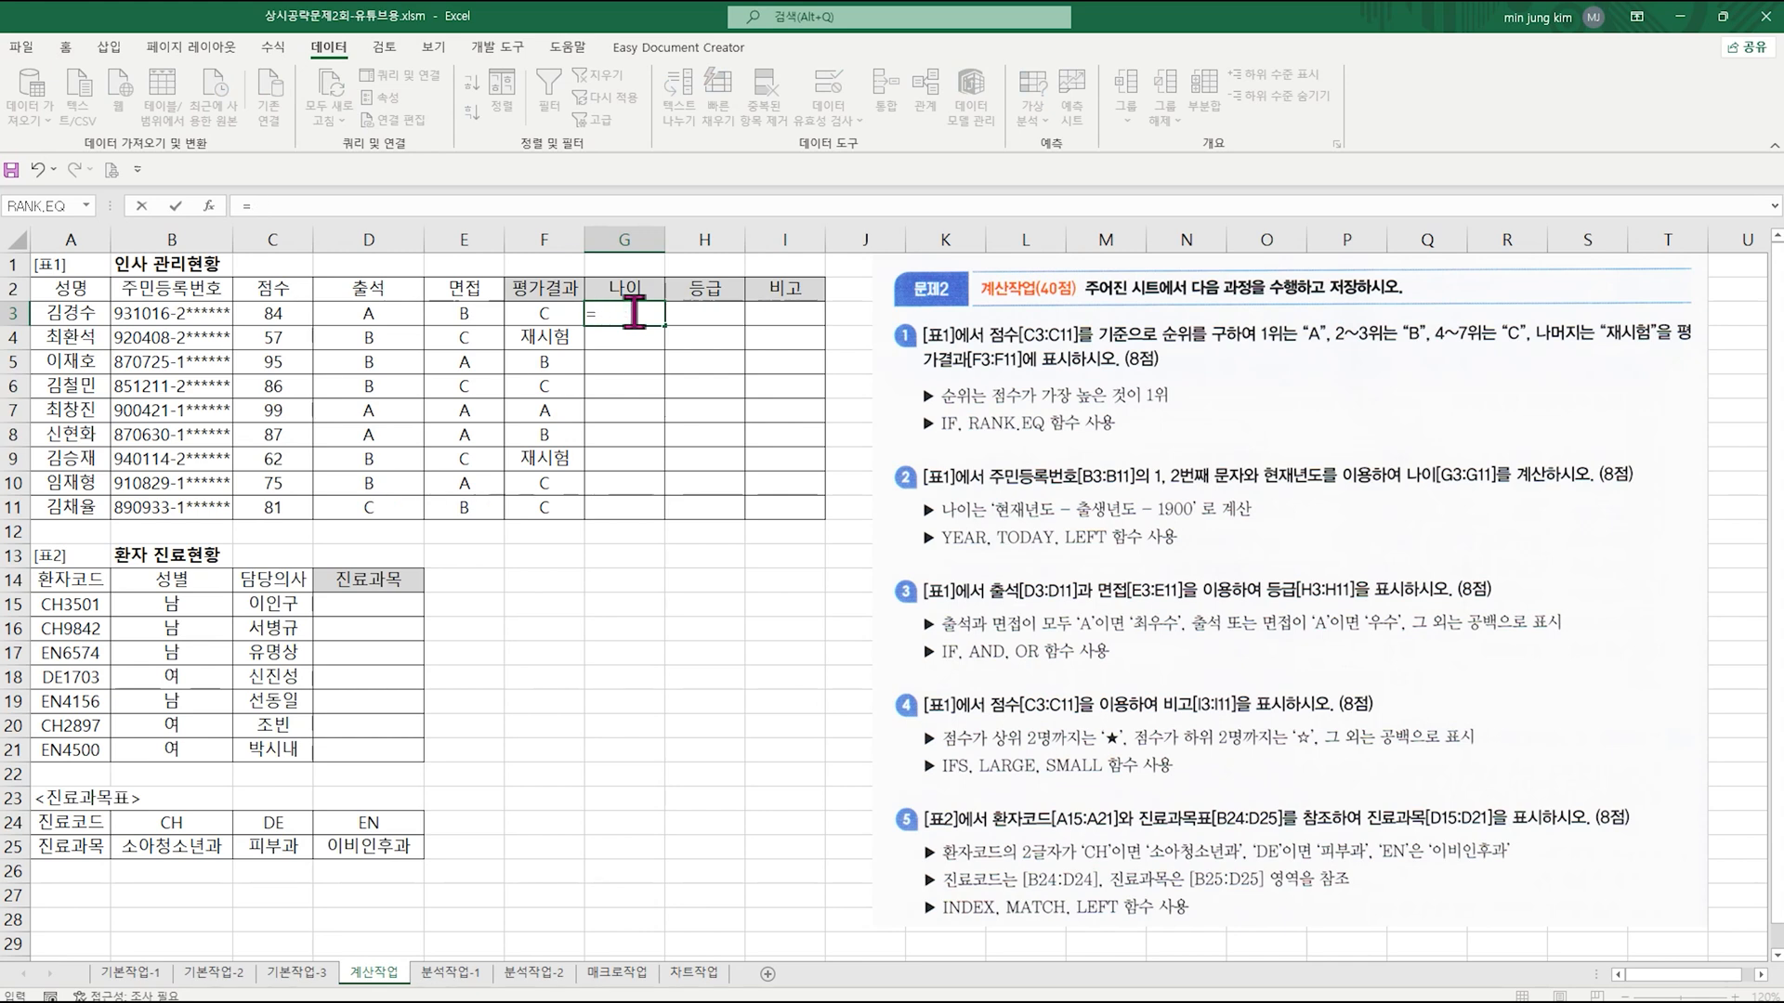
{"action": "type", "text": "year"}
{"action": "key", "text": "ctrl+a"}
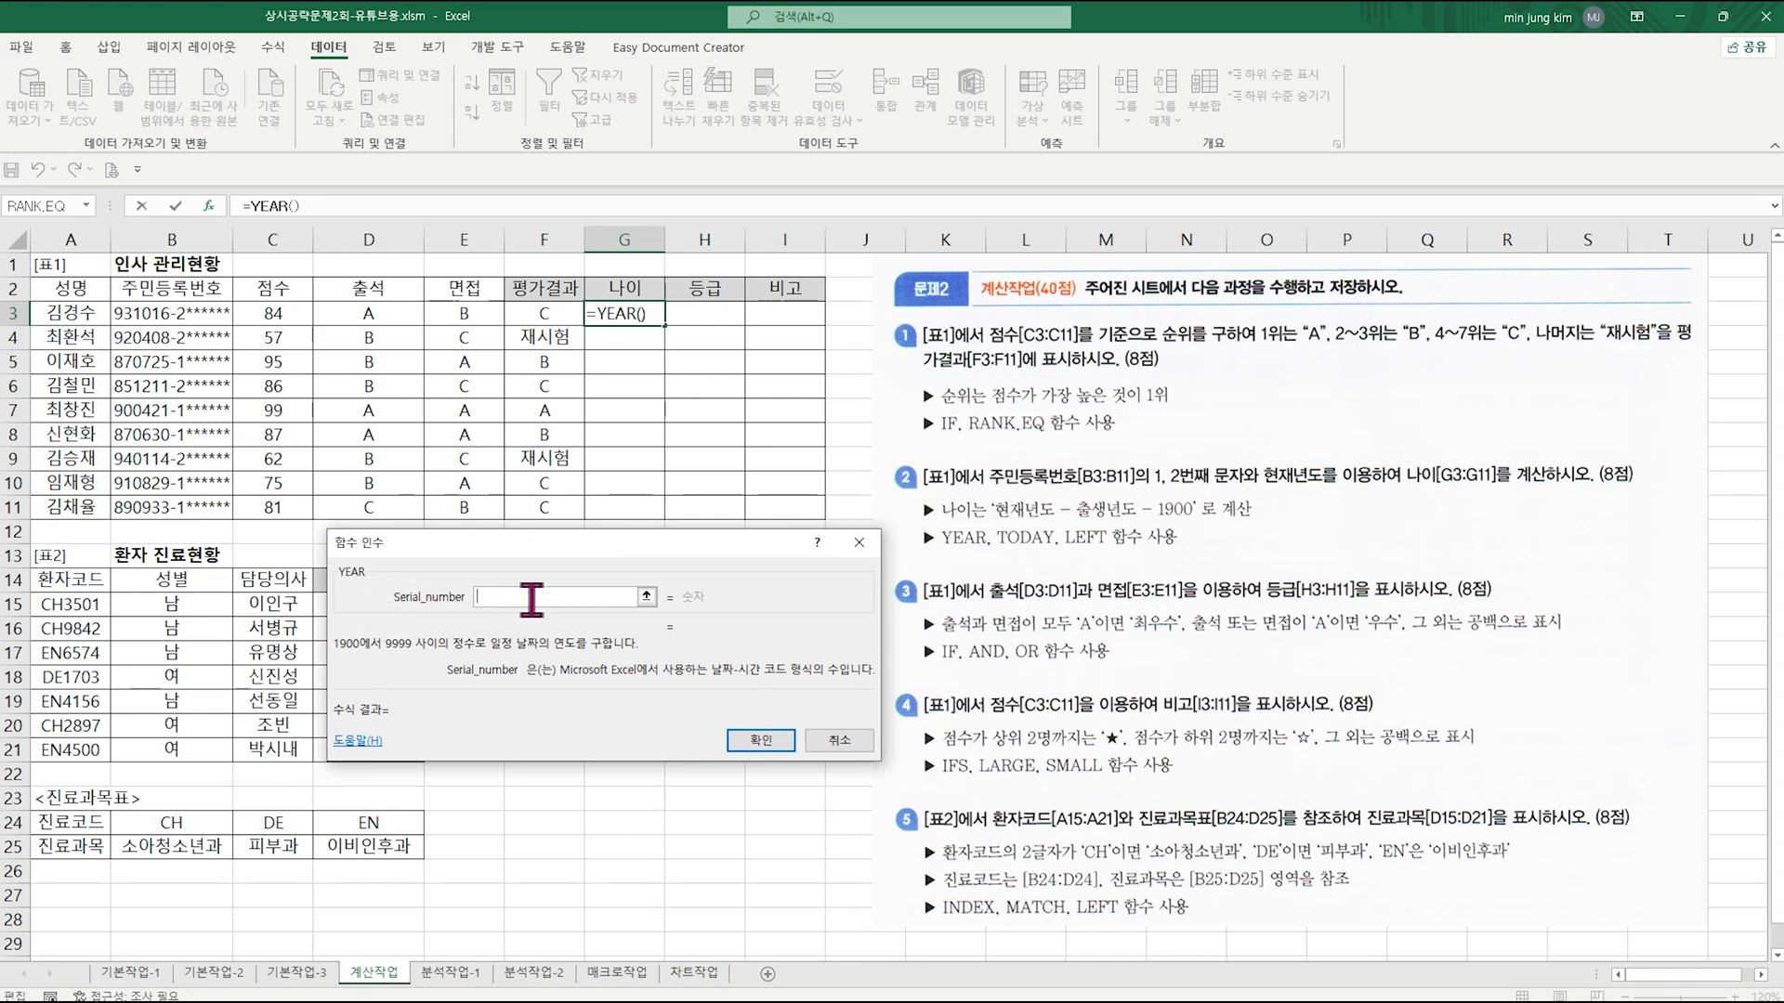
{"action": "type", "text": "today"}
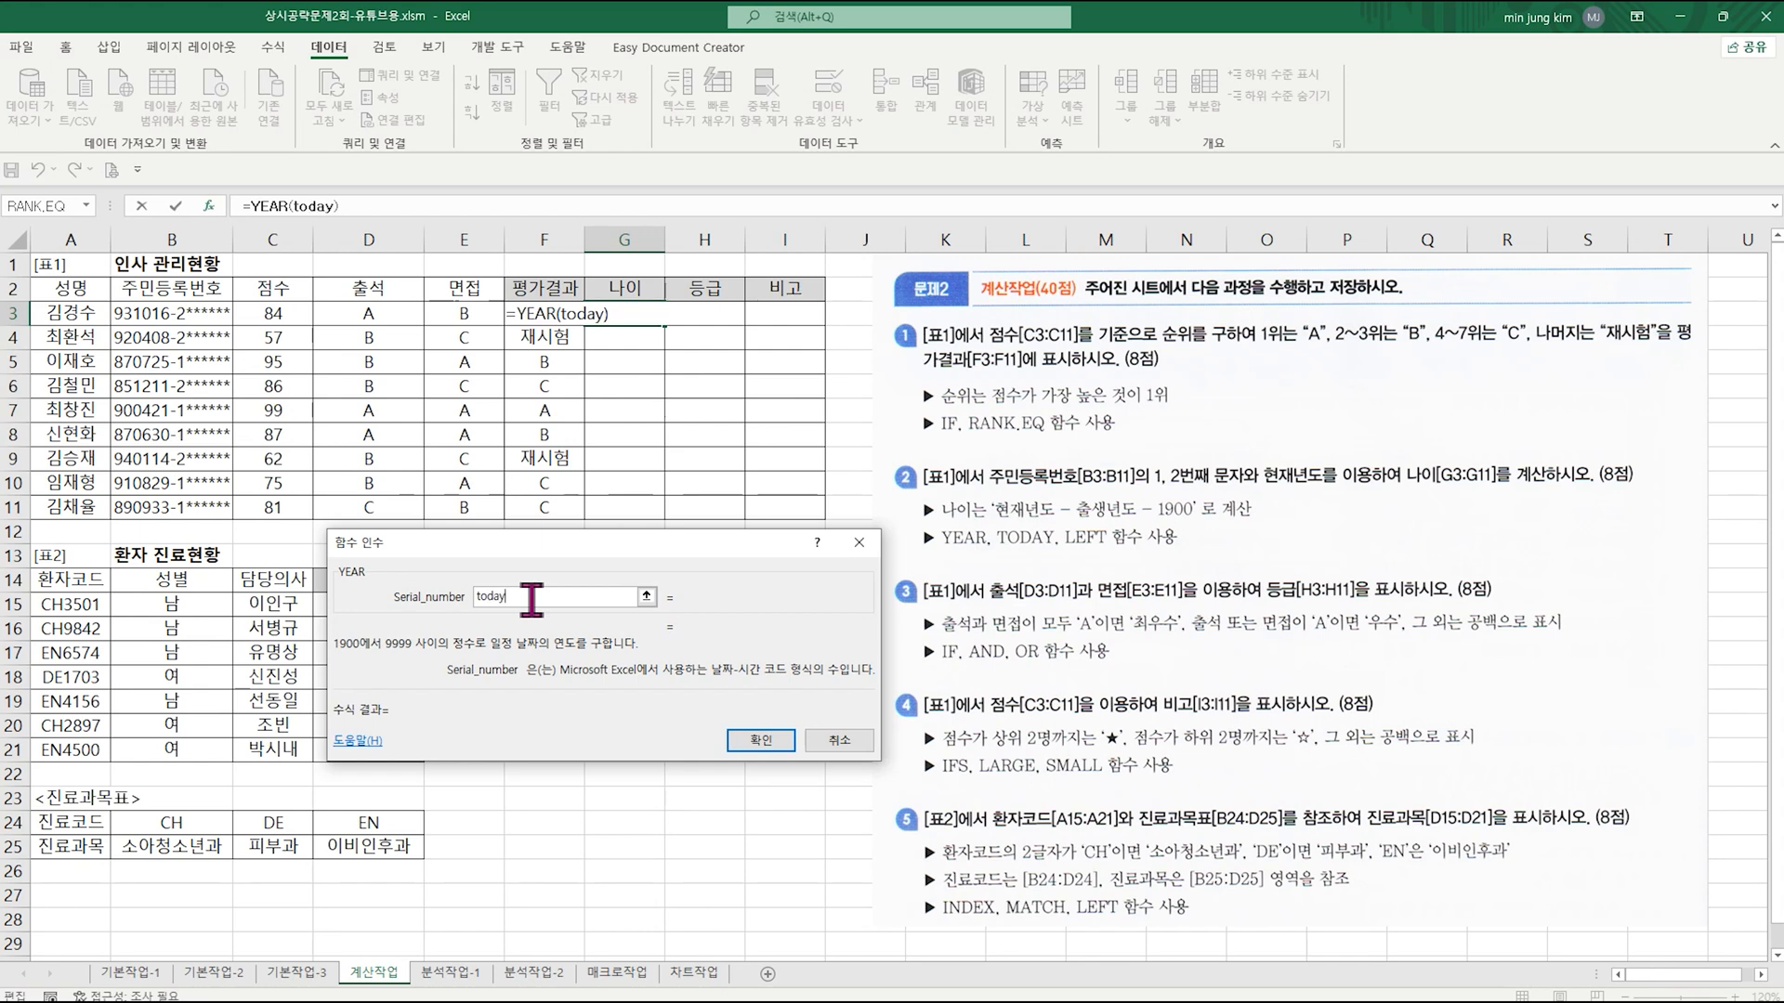
{"action": "type", "text": "()"}
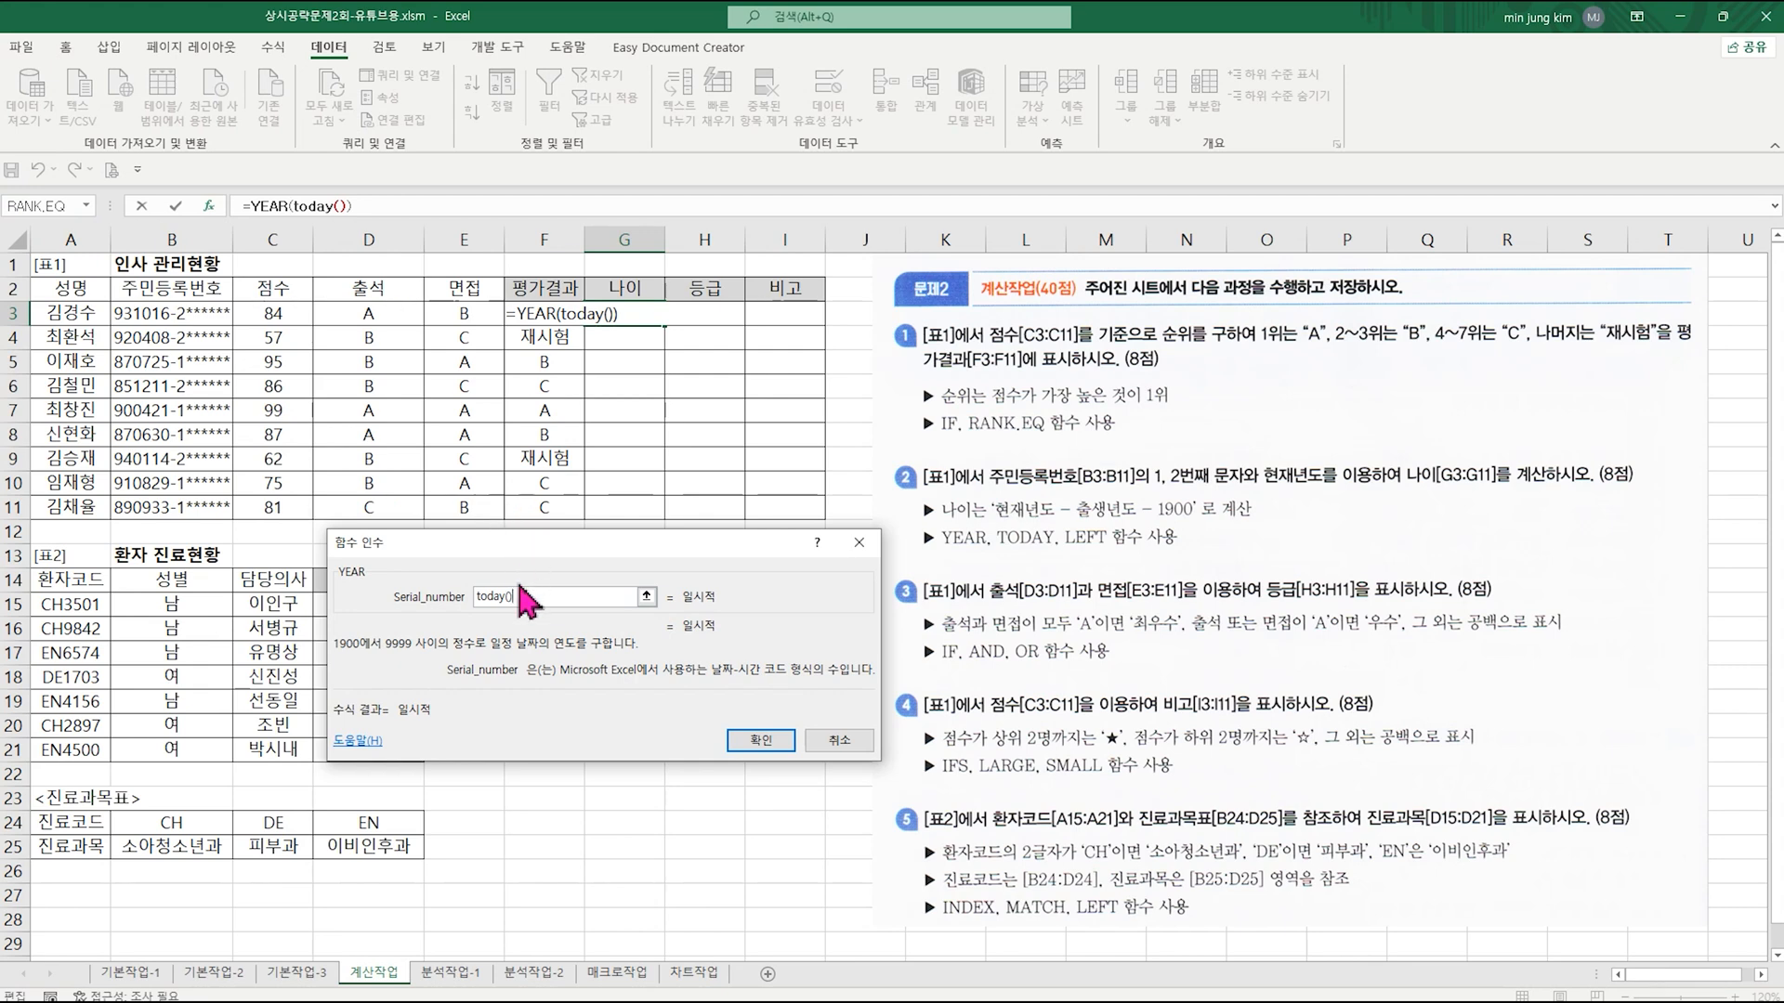
{"action": "left_click_drag", "start_coordinate": [528, 597], "coordinate": [431, 601]}
{"action": "left_click", "coordinate": [760, 741]}
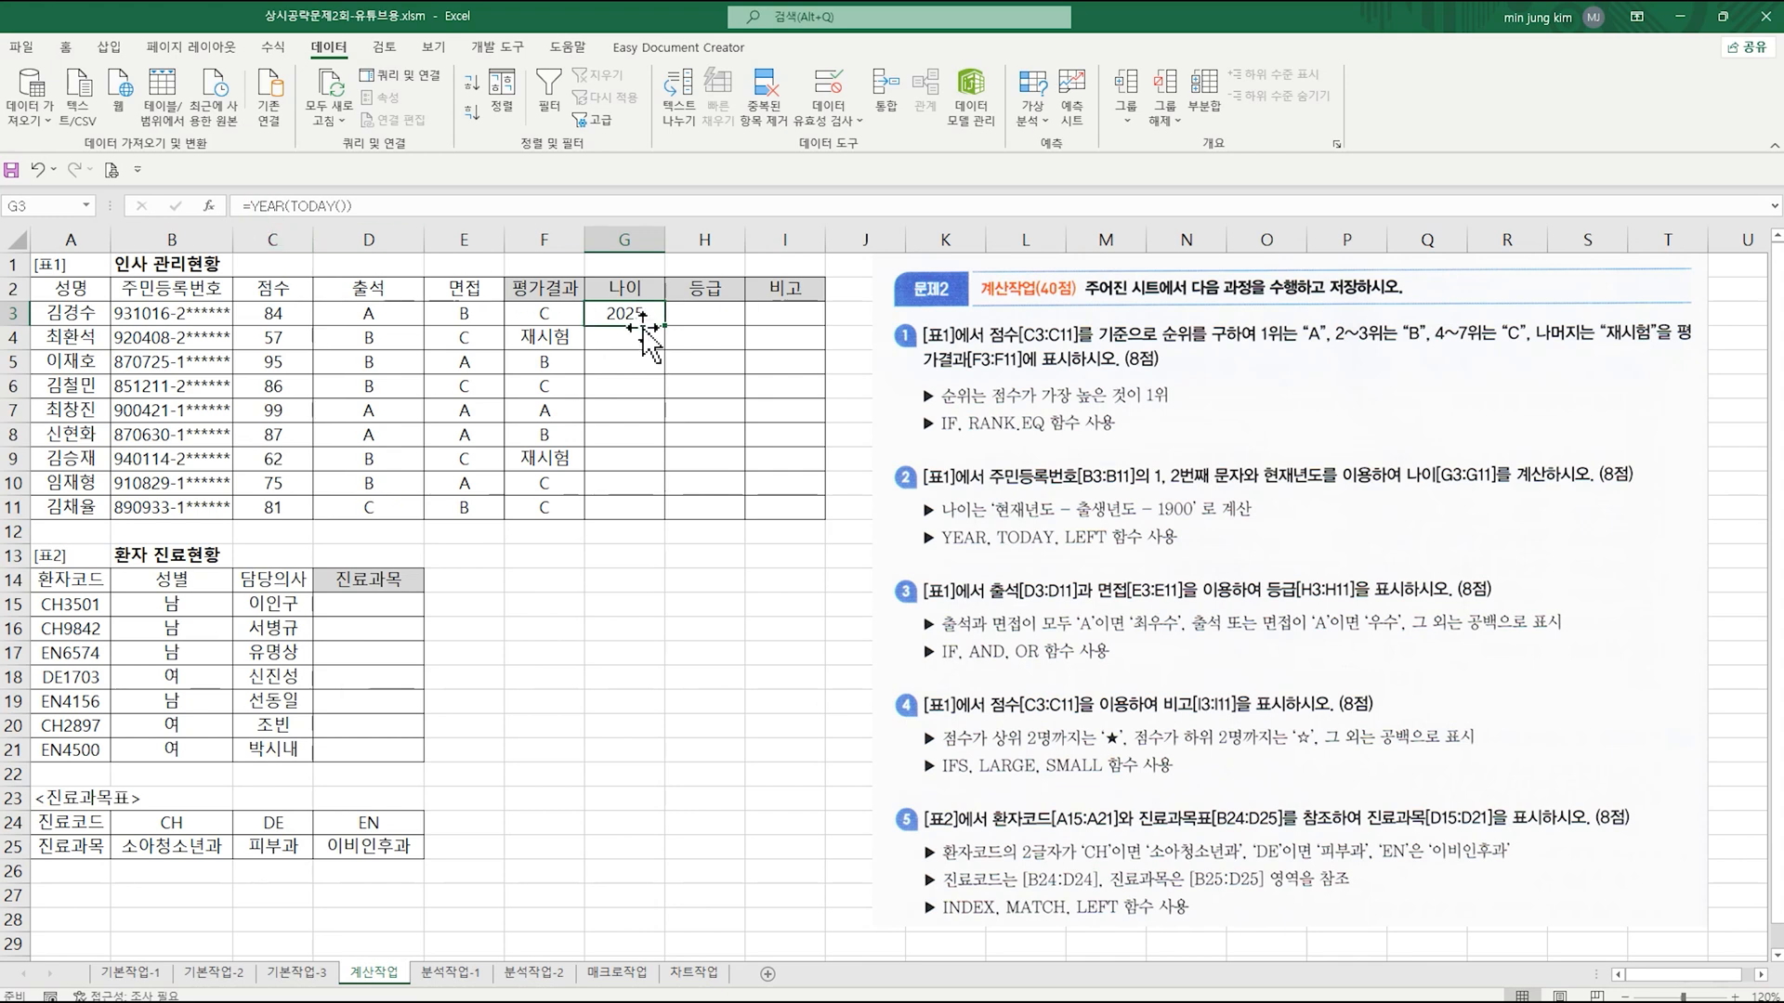
Step: Extend the YEAR(TODAY()) formula in G3 by subtracting LEFT with Text B3 and Num_chars 2
{"action": "left_click", "coordinate": [374, 206]}
{"action": "type", "text": "-"}
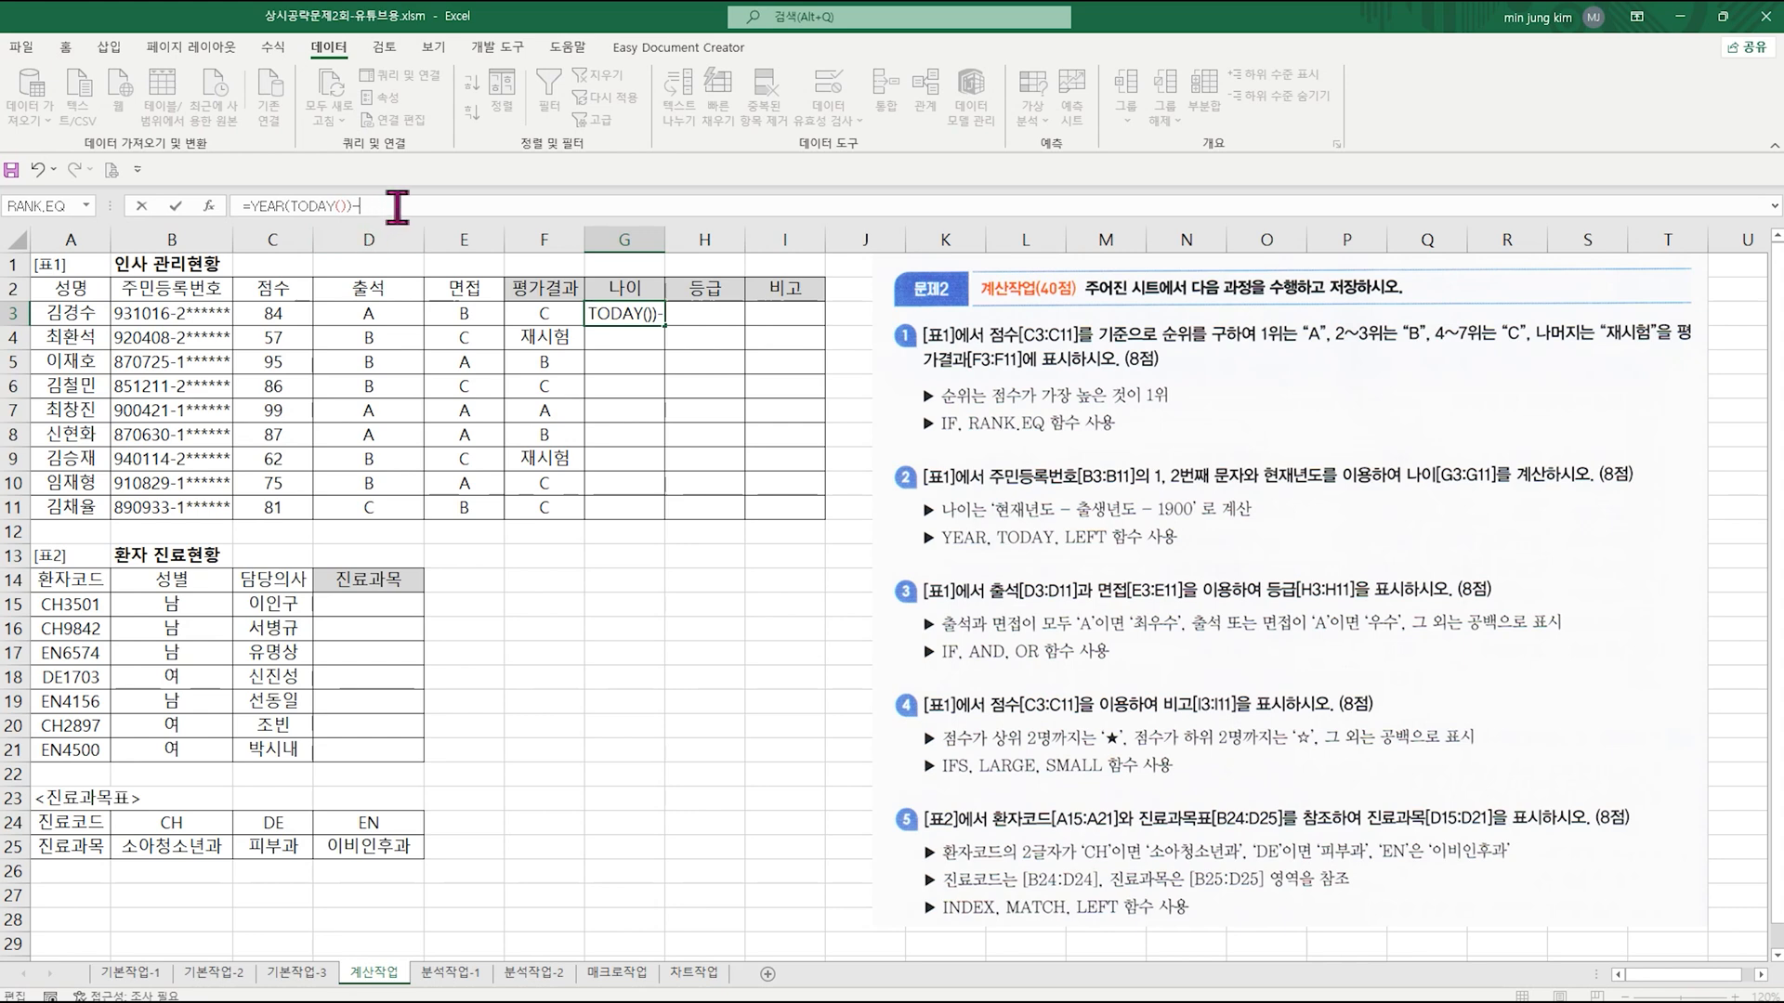
{"action": "type", "text": "left"}
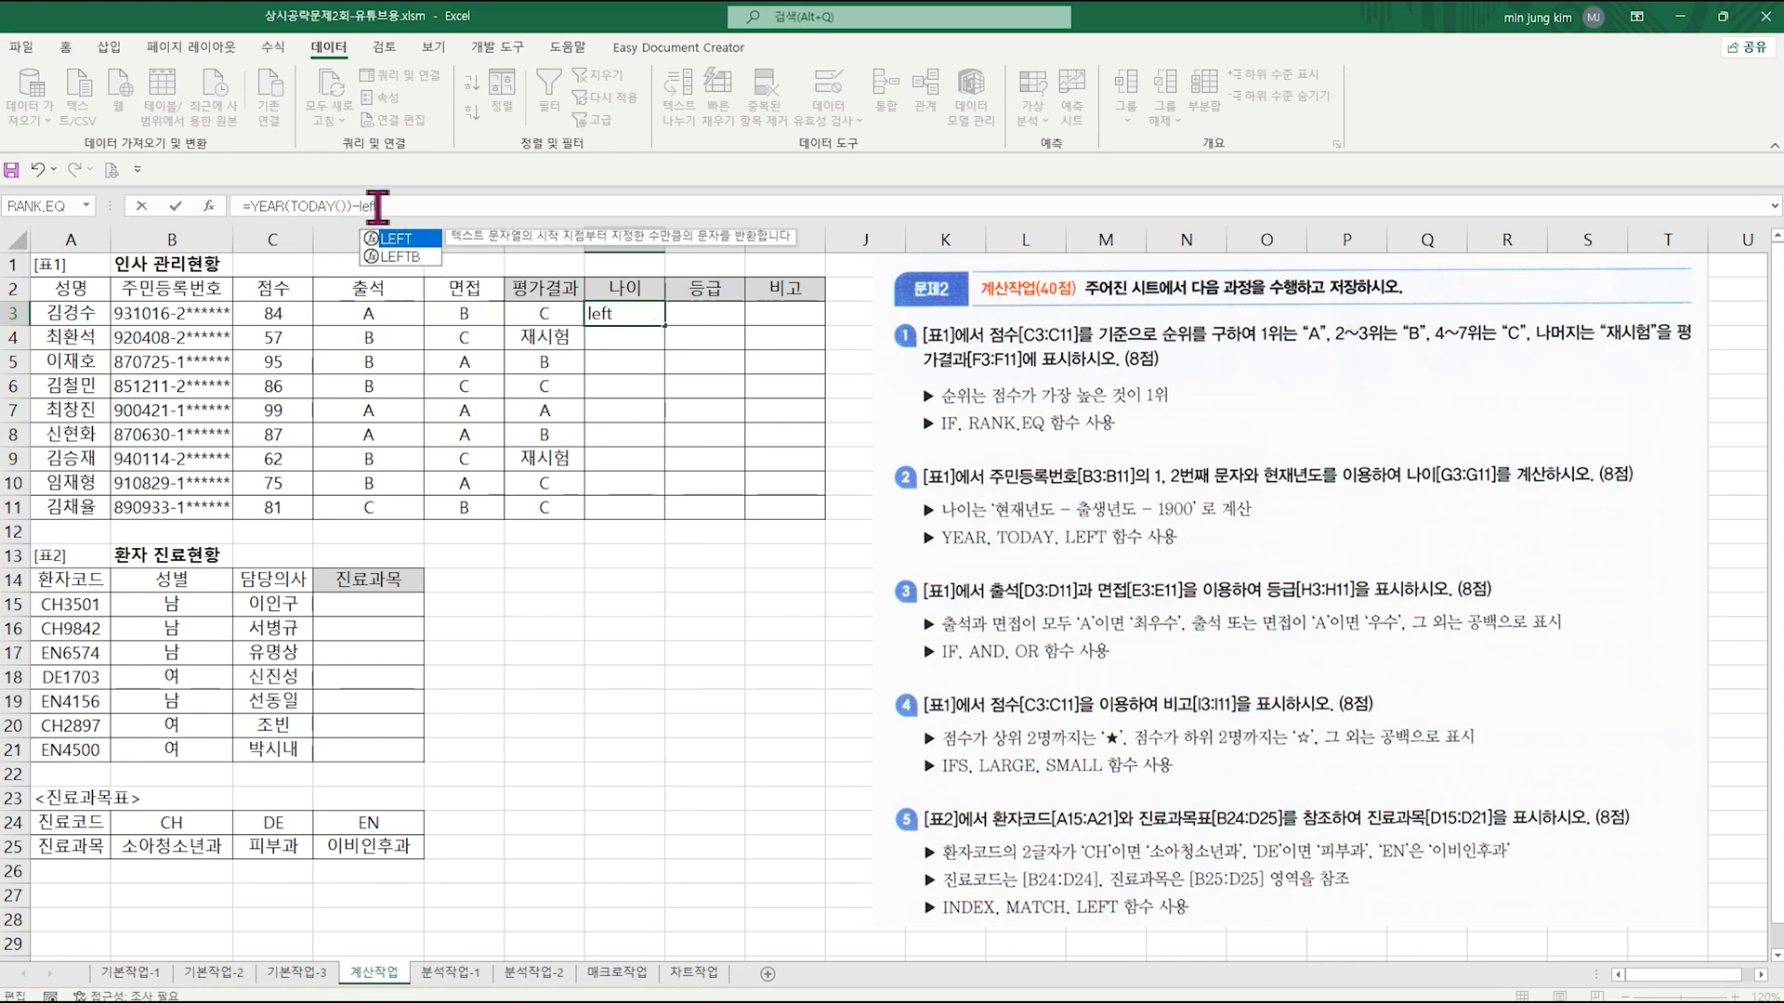
{"action": "key", "text": "Tab"}
{"action": "key", "text": "ctrl+a"}
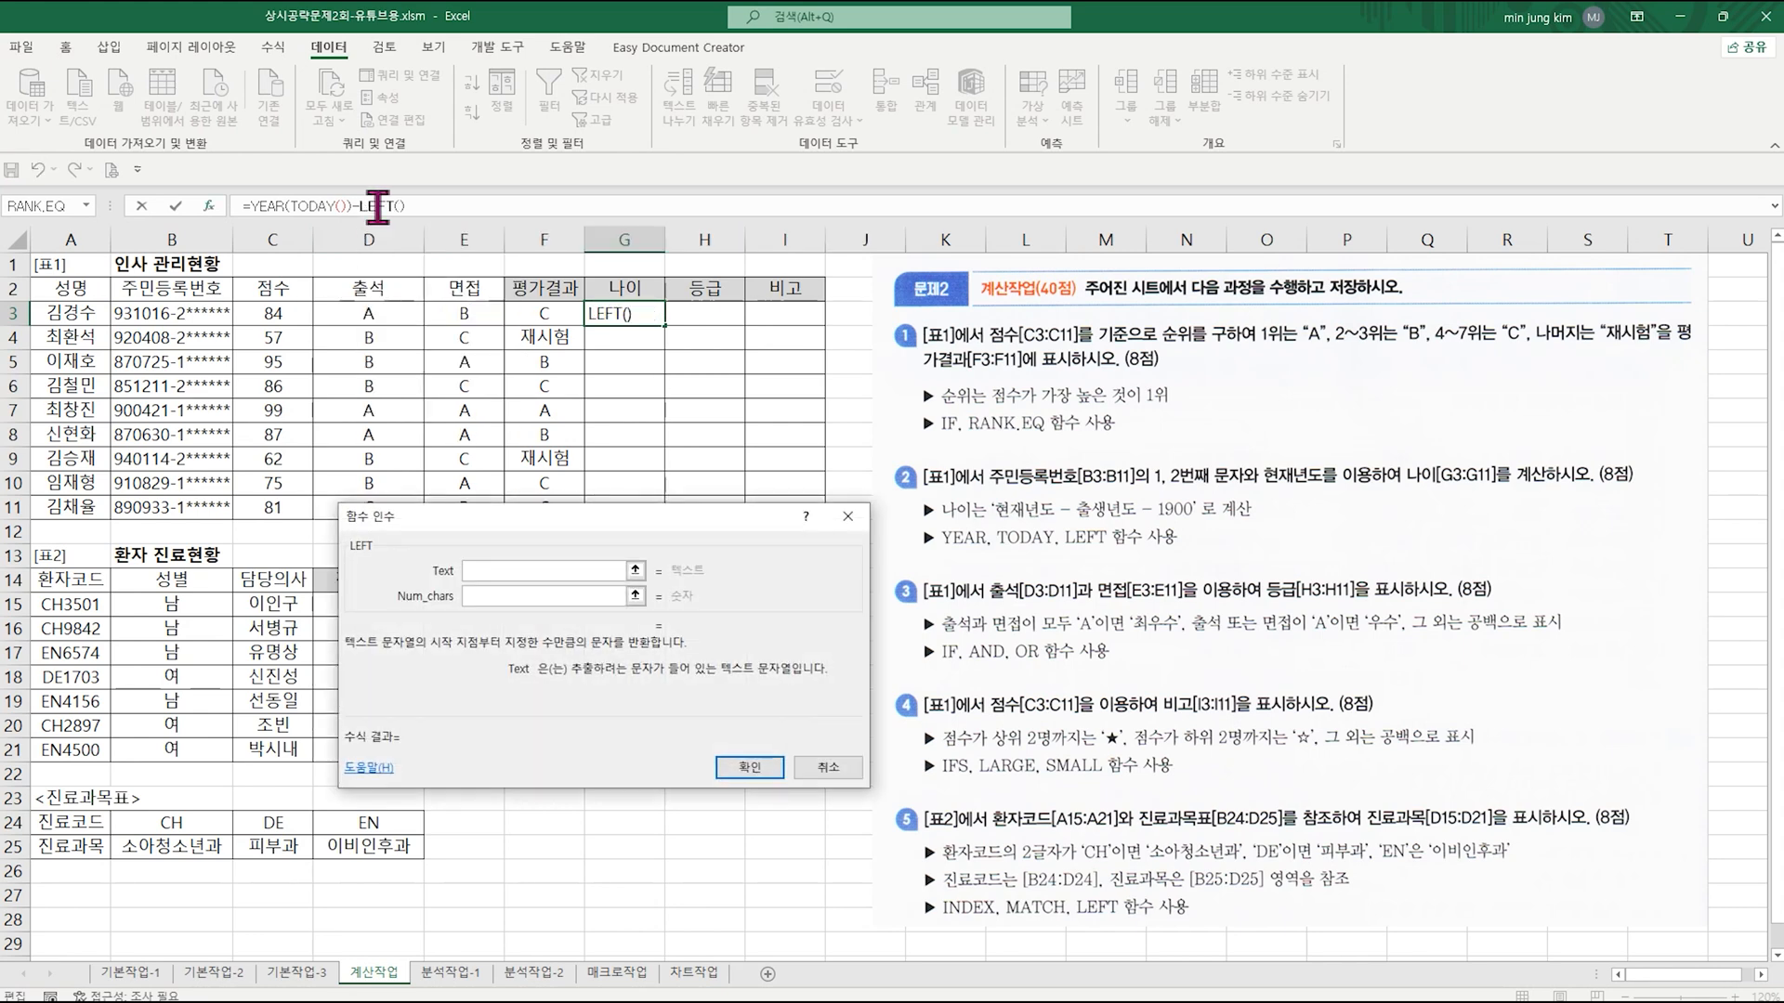
{"action": "left_click", "coordinate": [173, 316]}
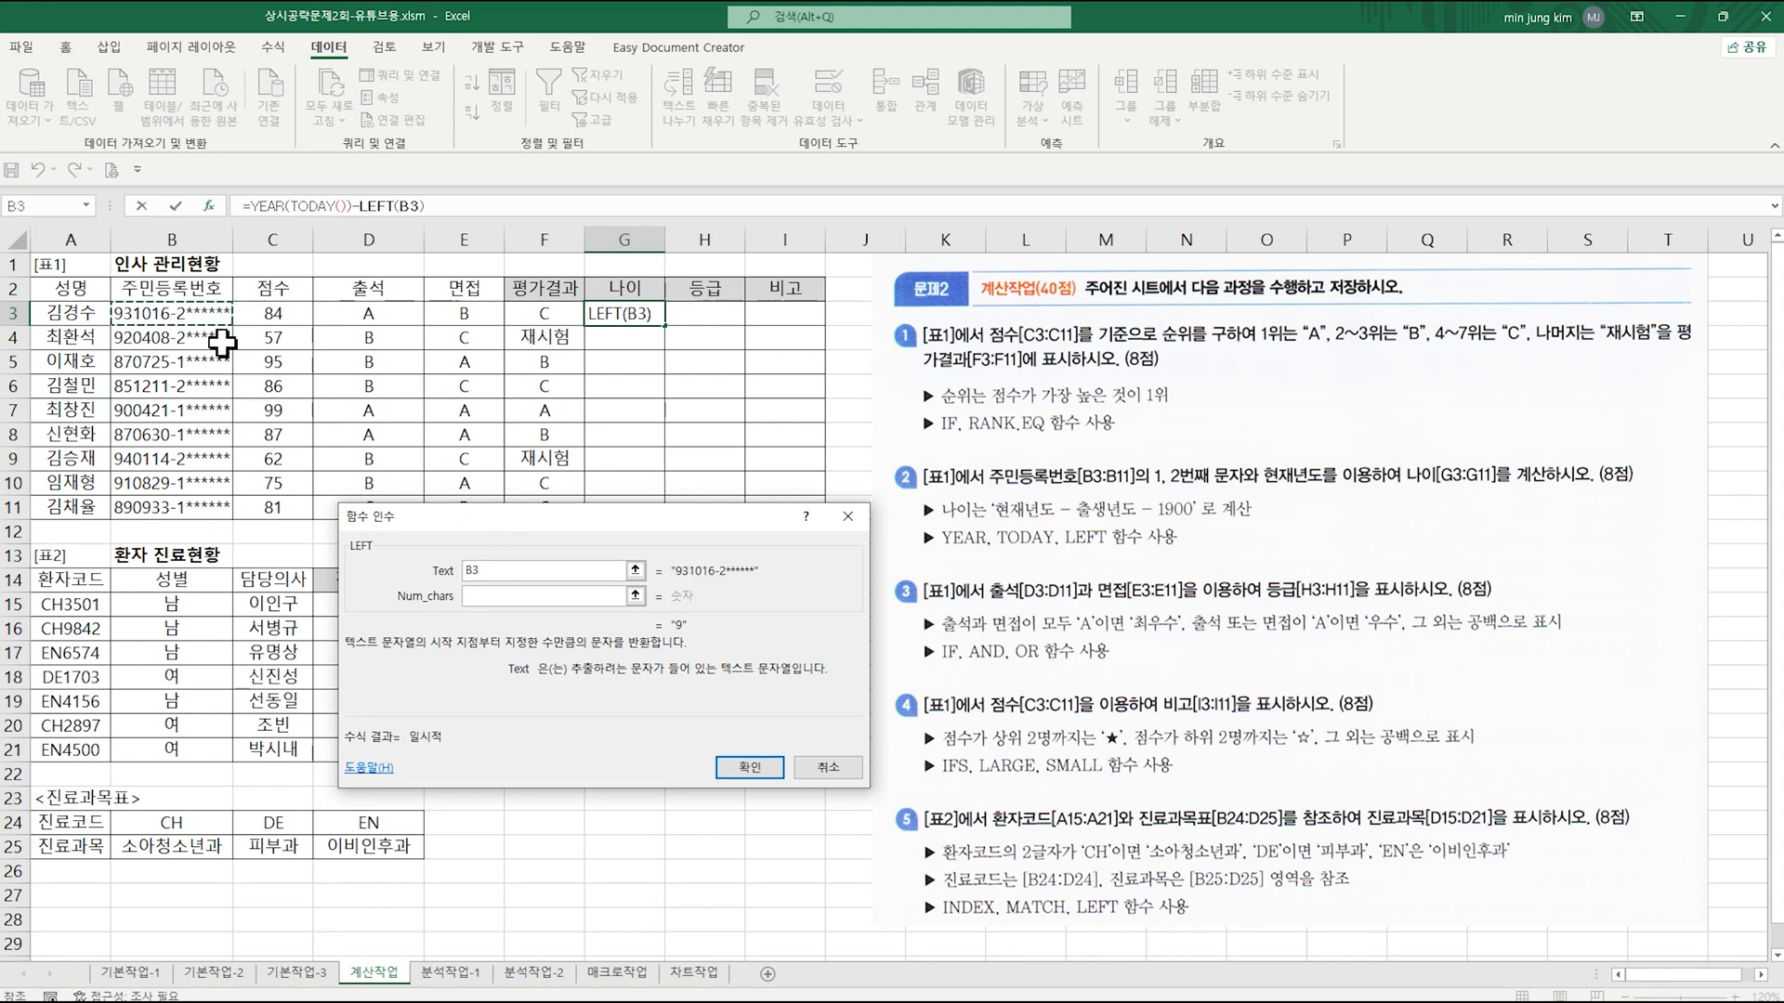
{"action": "left_click", "coordinate": [498, 596]}
{"action": "type", "text": "2"}
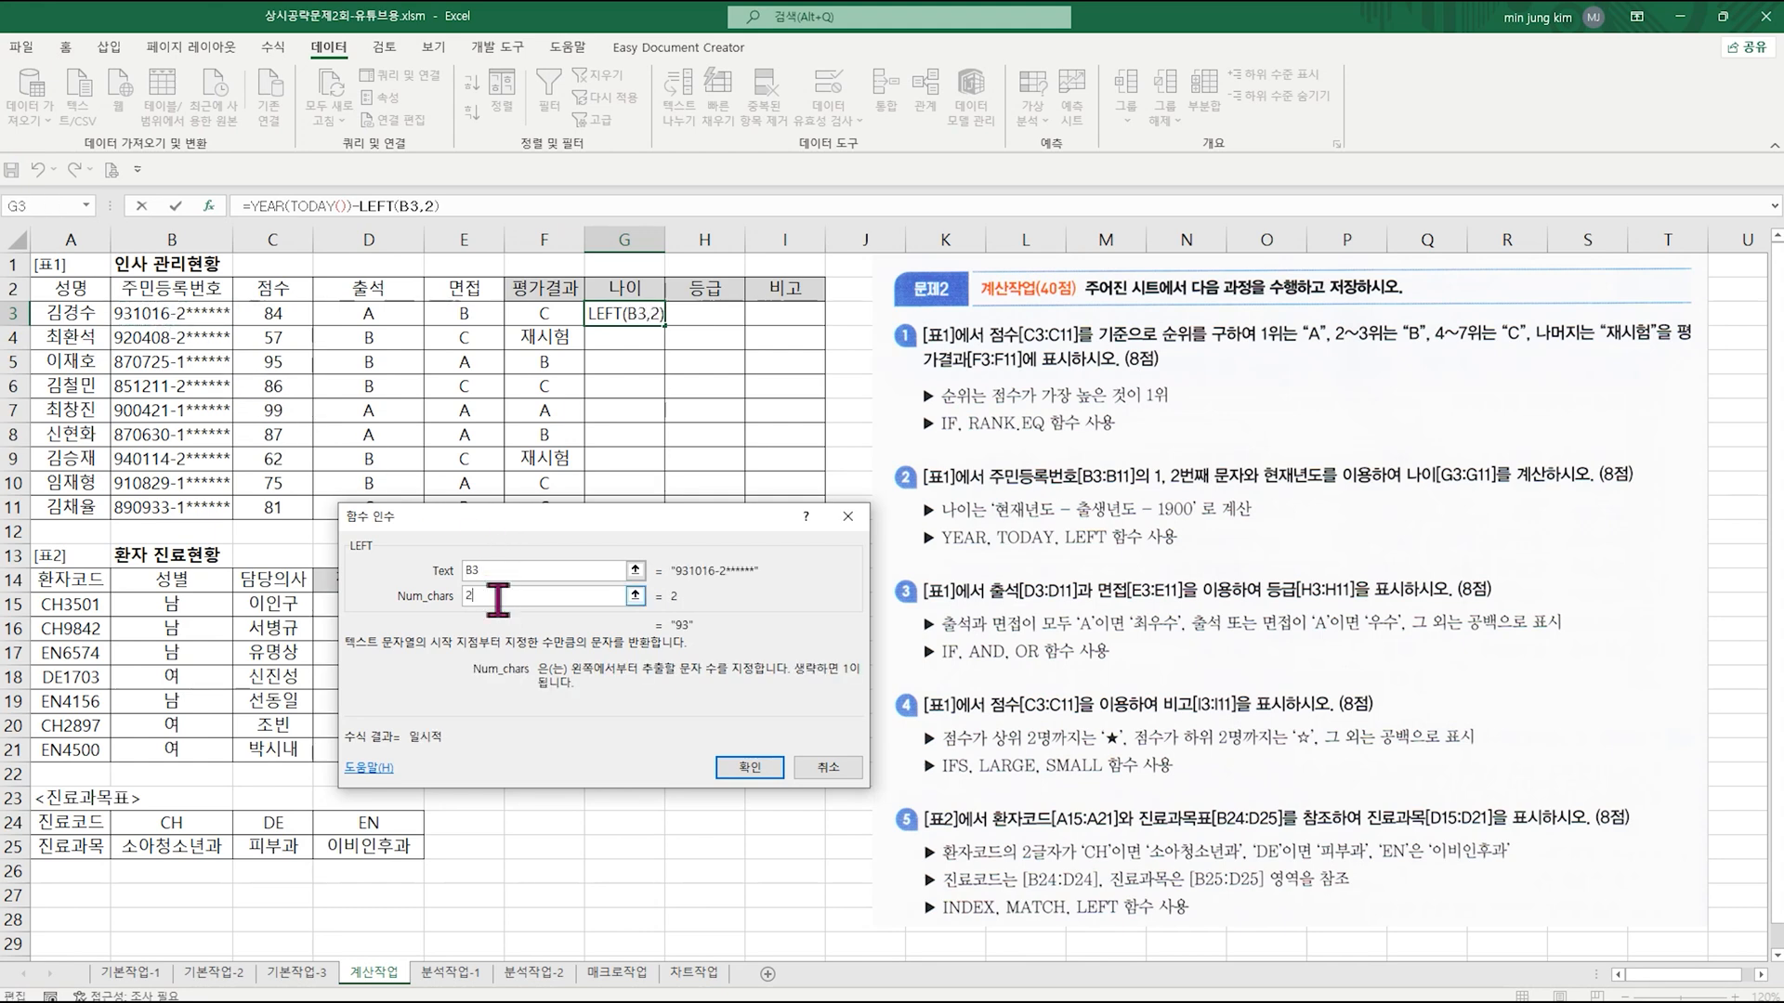
{"action": "left_click", "coordinate": [748, 767]}
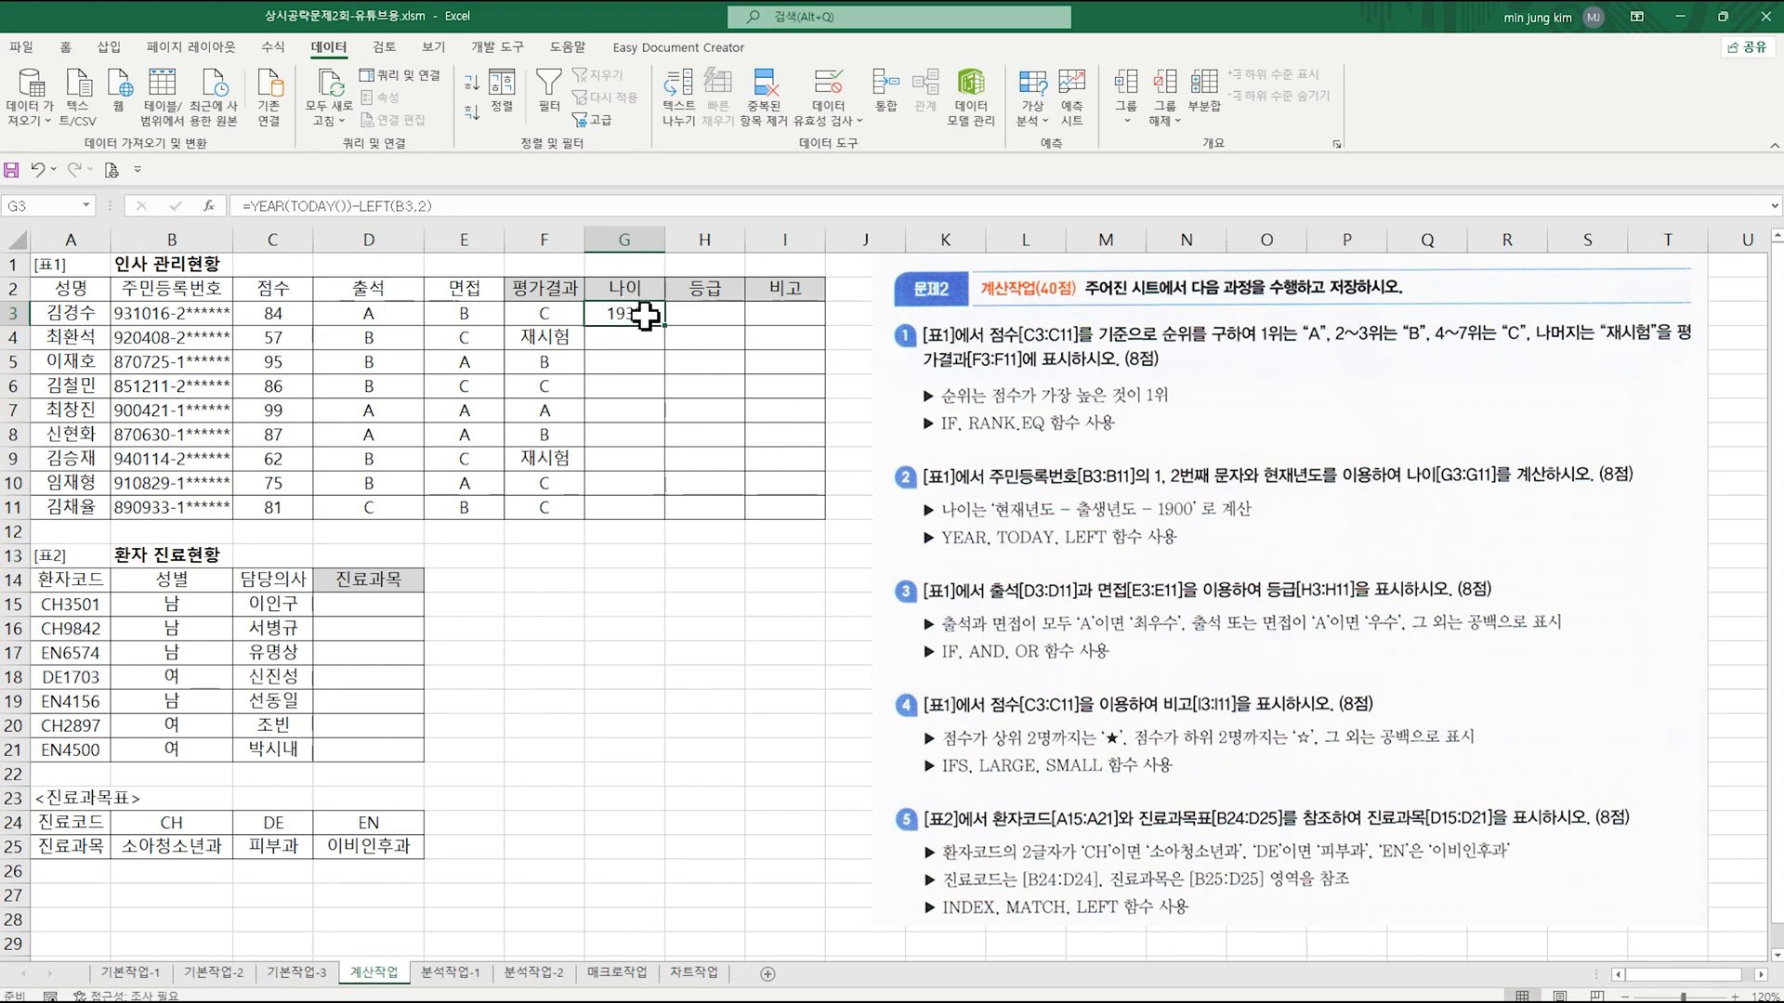
Step: Append -1900 to the end of the G3 formula and fill it down through G11
{"action": "left_click", "coordinate": [469, 202]}
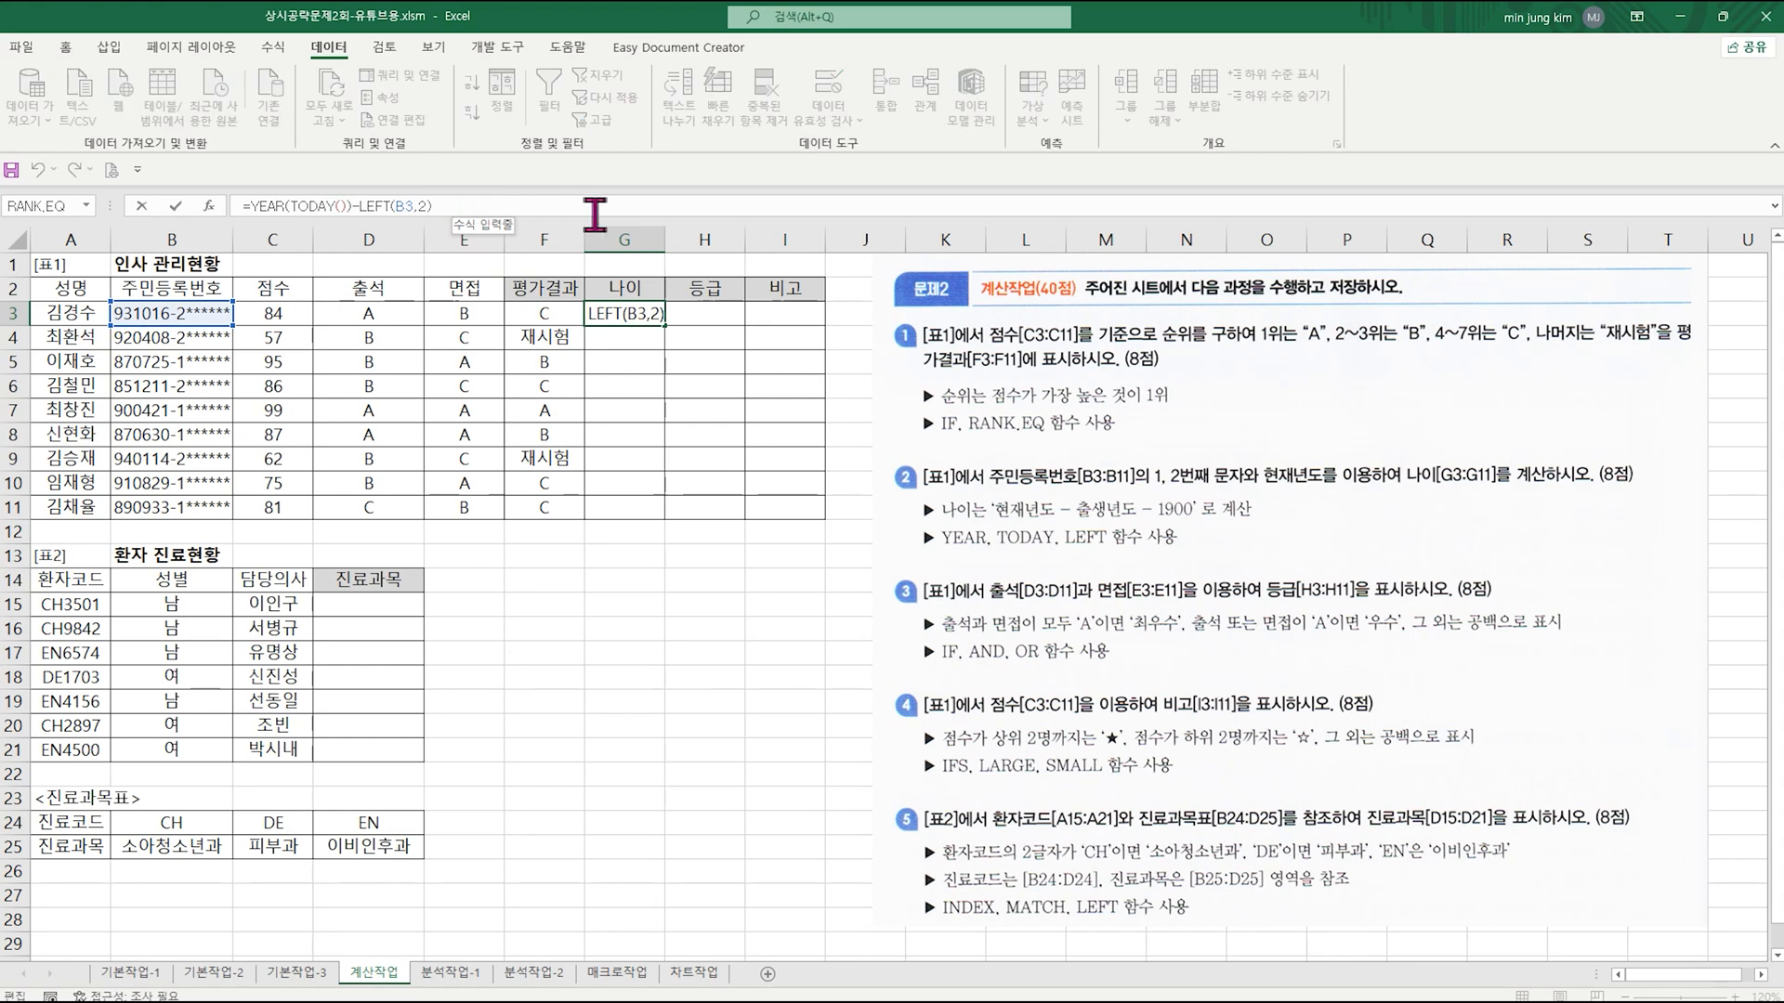
{"action": "type", "text": "-19"}
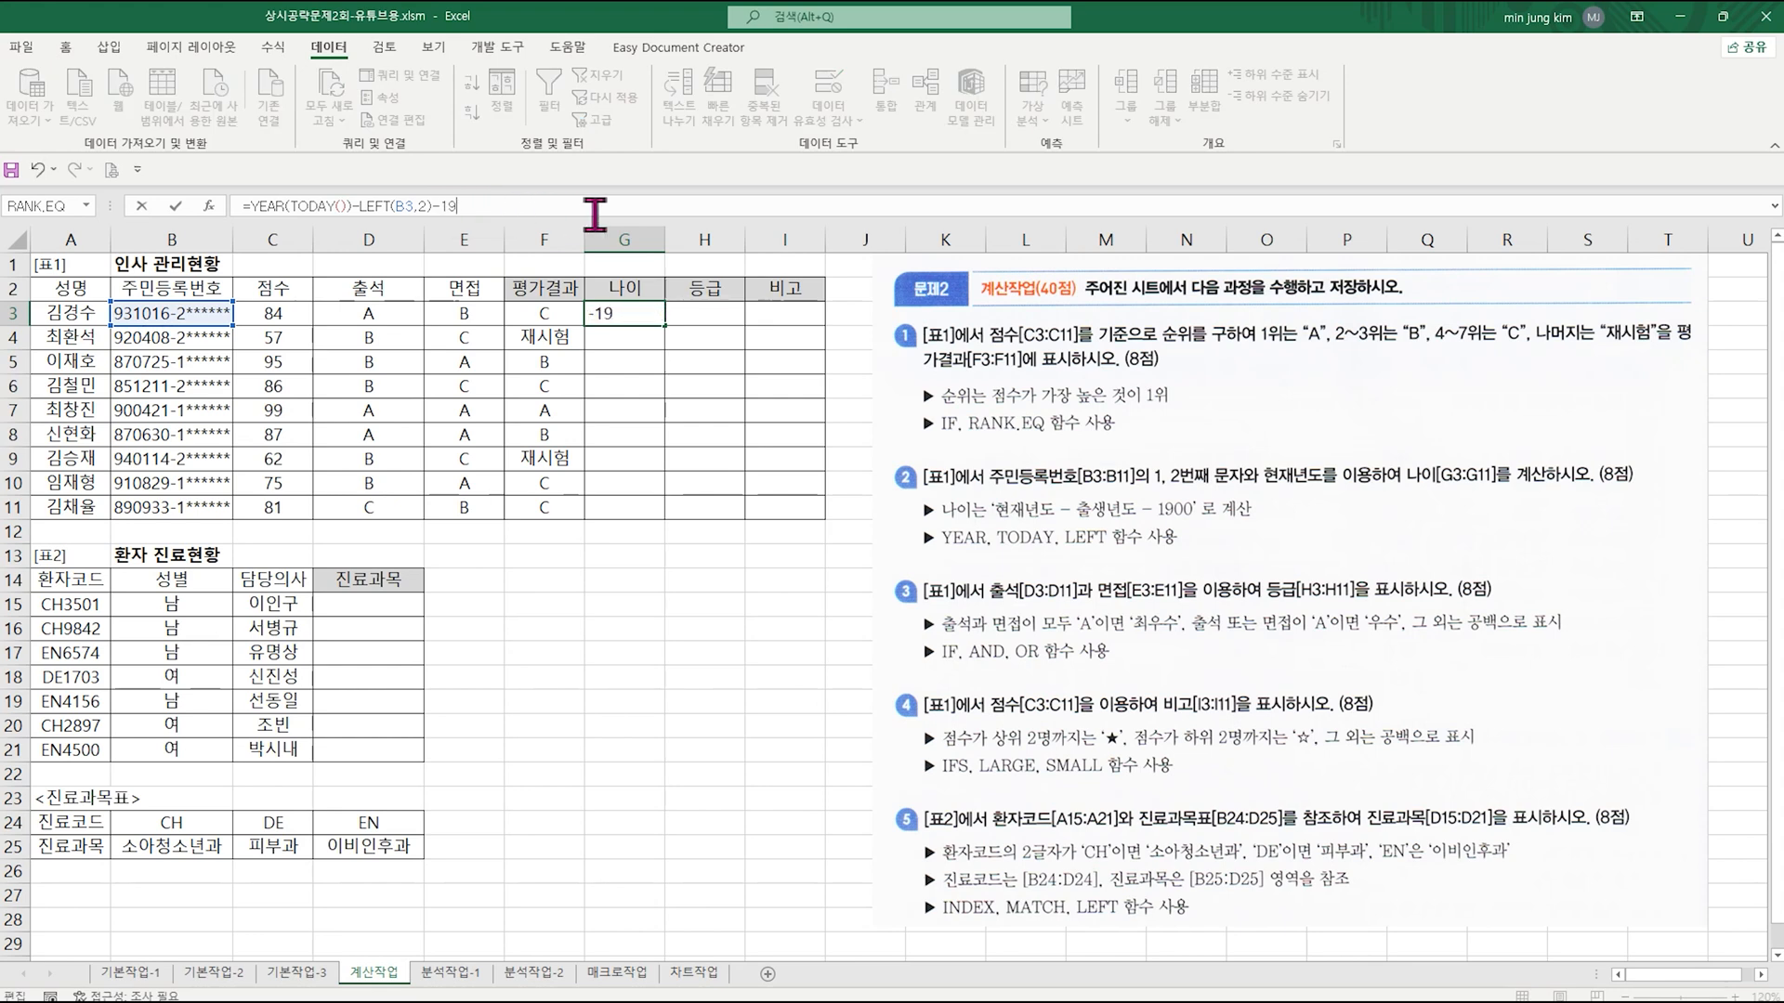
{"action": "type", "text": "00"}
{"action": "key", "text": "Return"}
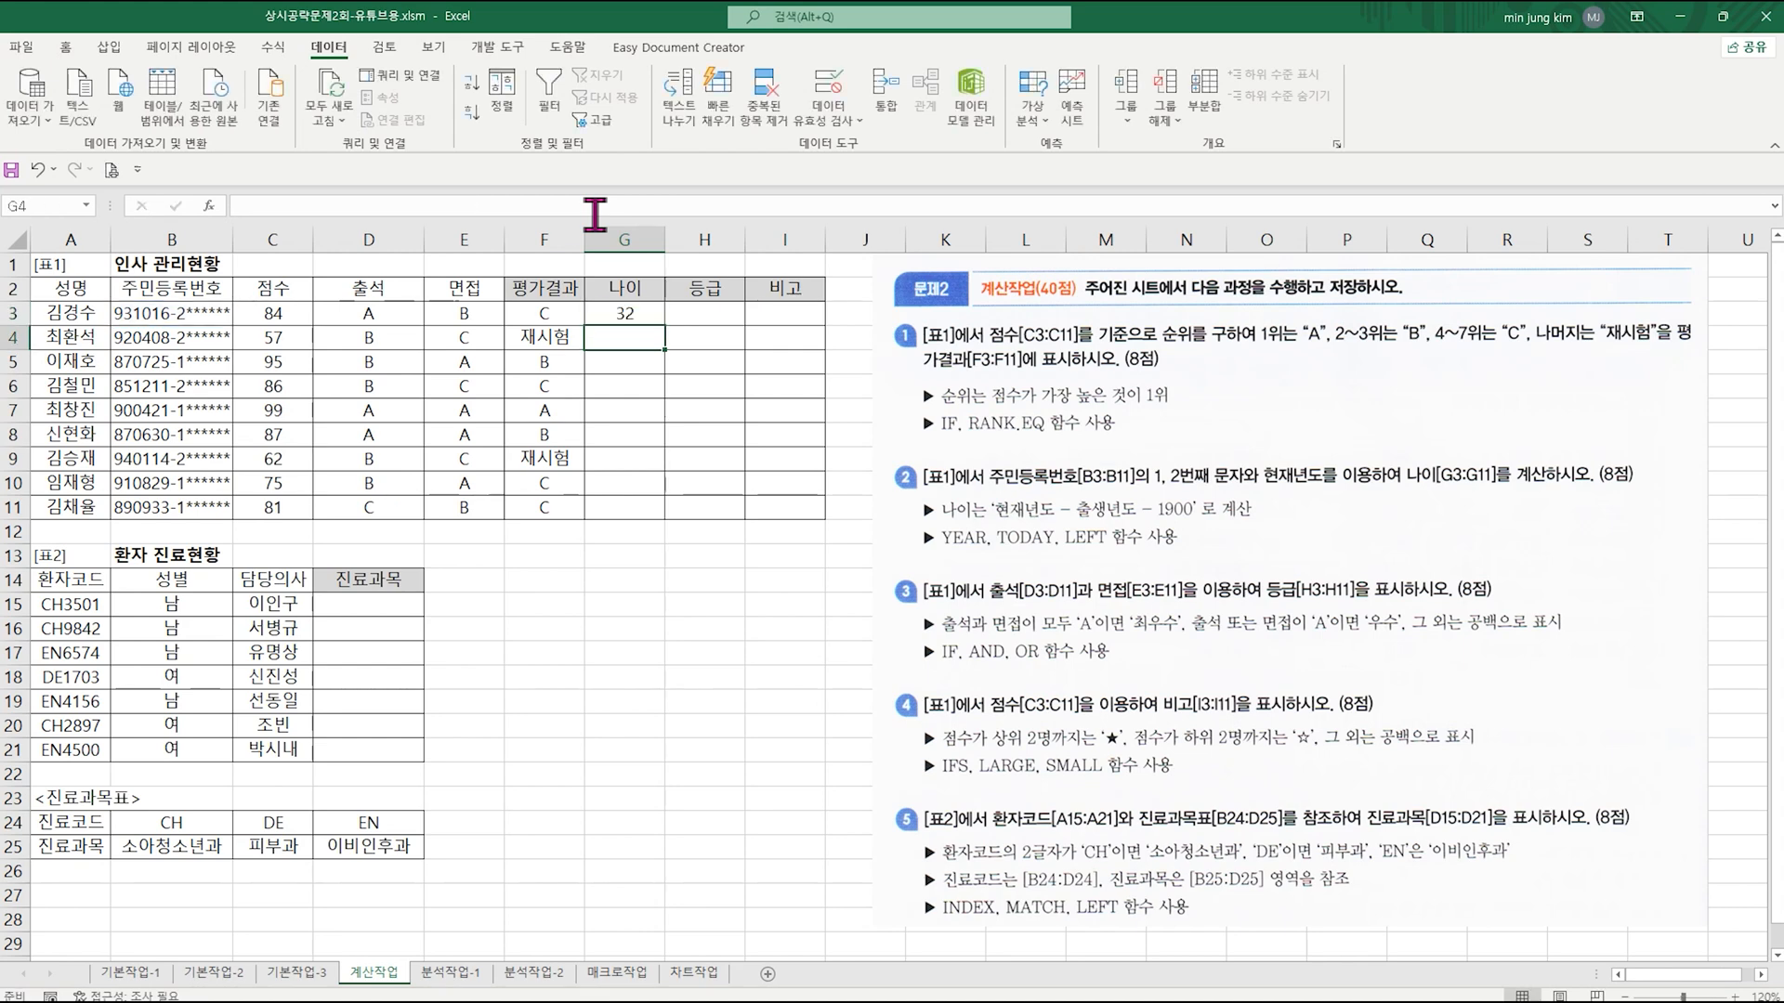
{"action": "left_click", "coordinate": [632, 314]}
{"action": "left_click_drag", "start_coordinate": [663, 325], "coordinate": [654, 512]}
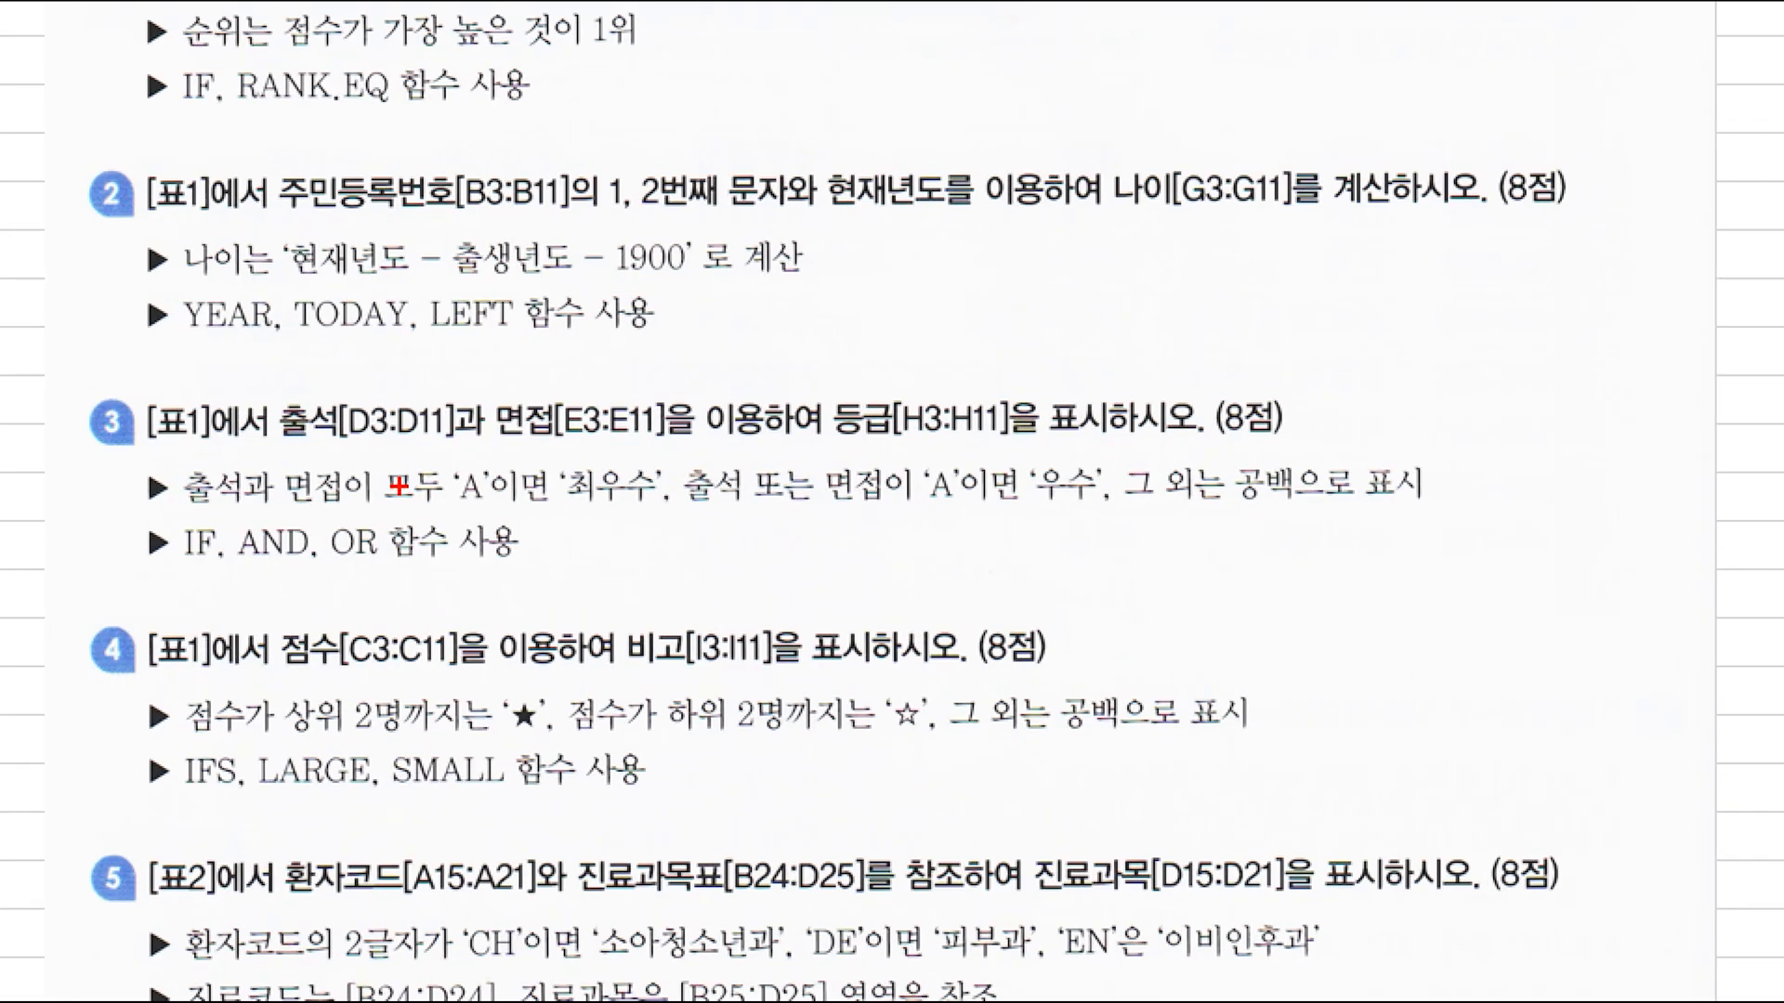
{"action": "left_click_drag", "start_coordinate": [512, 443], "coordinate": [679, 520]}
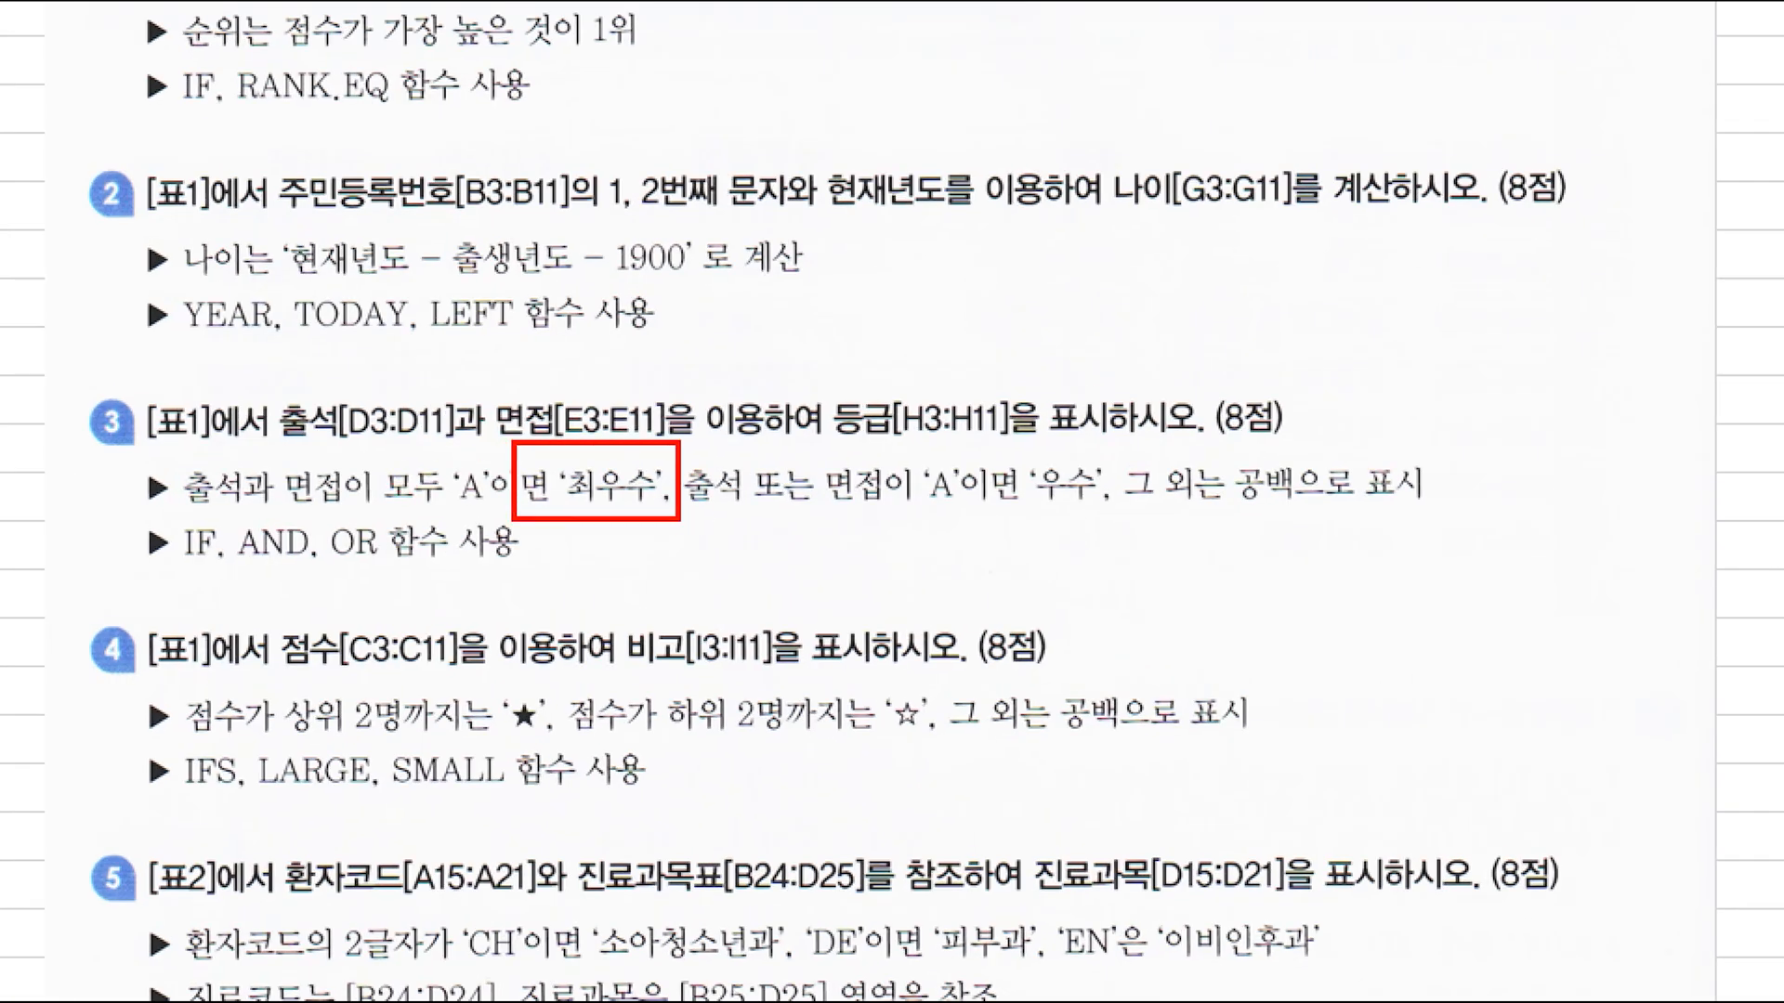
{"action": "left_click_drag", "start_coordinate": [1019, 447], "coordinate": [1109, 524]}
{"action": "left_click_drag", "start_coordinate": [1228, 449], "coordinate": [1311, 528]}
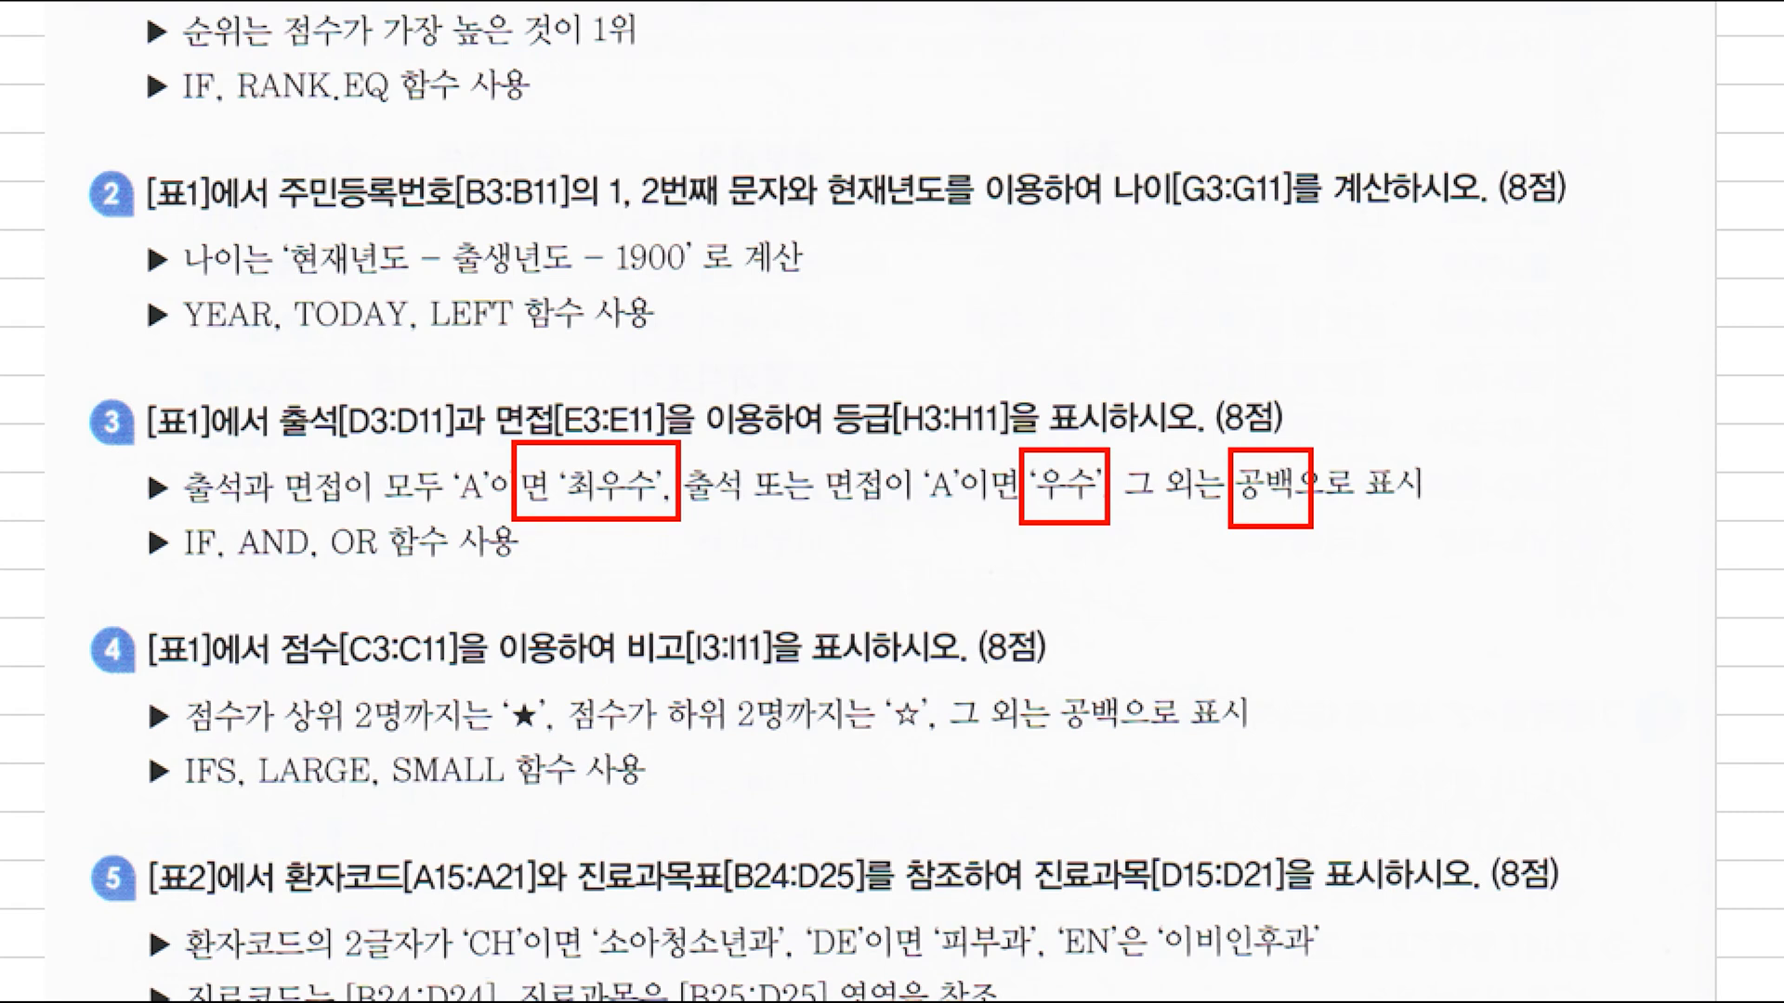
{"action": "key", "text": "Escape"}
Step: Start an IF formula in H3 of the 등급 column and nest an AND function in its logical test
{"action": "left_click", "coordinate": [701, 315]}
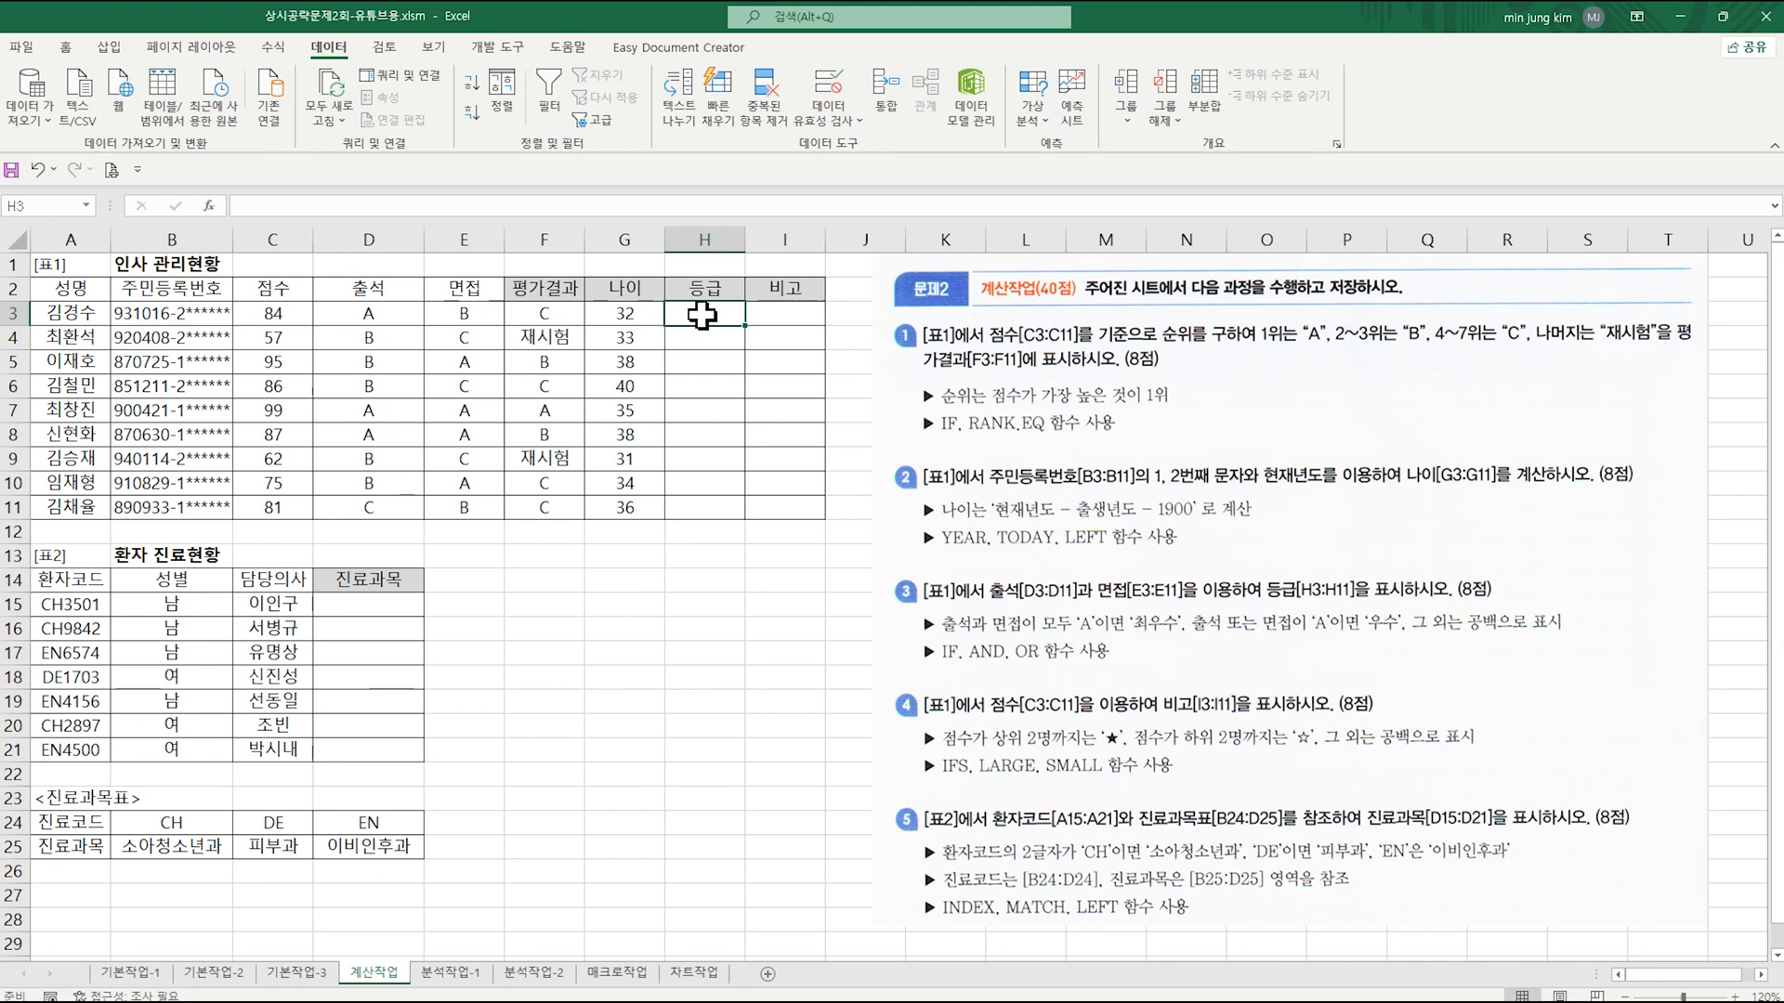
{"action": "type", "text": "=if"}
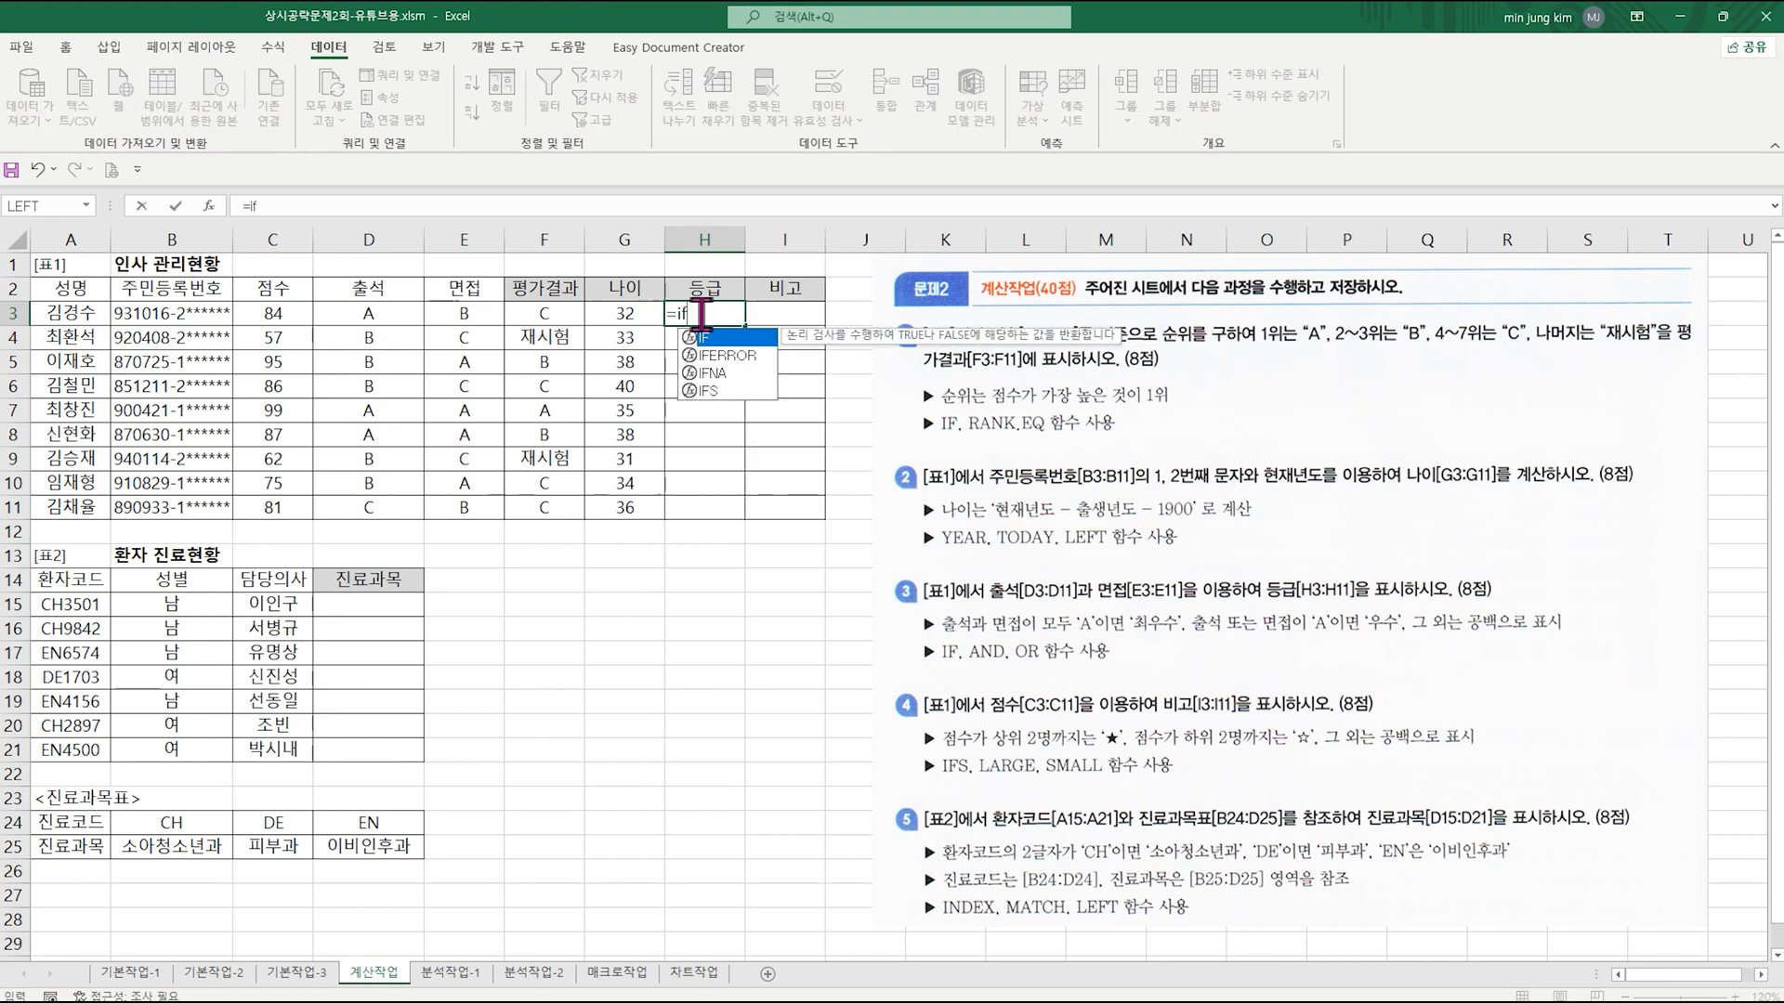
{"action": "key", "text": "ctrl+a"}
{"action": "left_click_drag", "start_coordinate": [490, 381], "coordinate": [664, 515]}
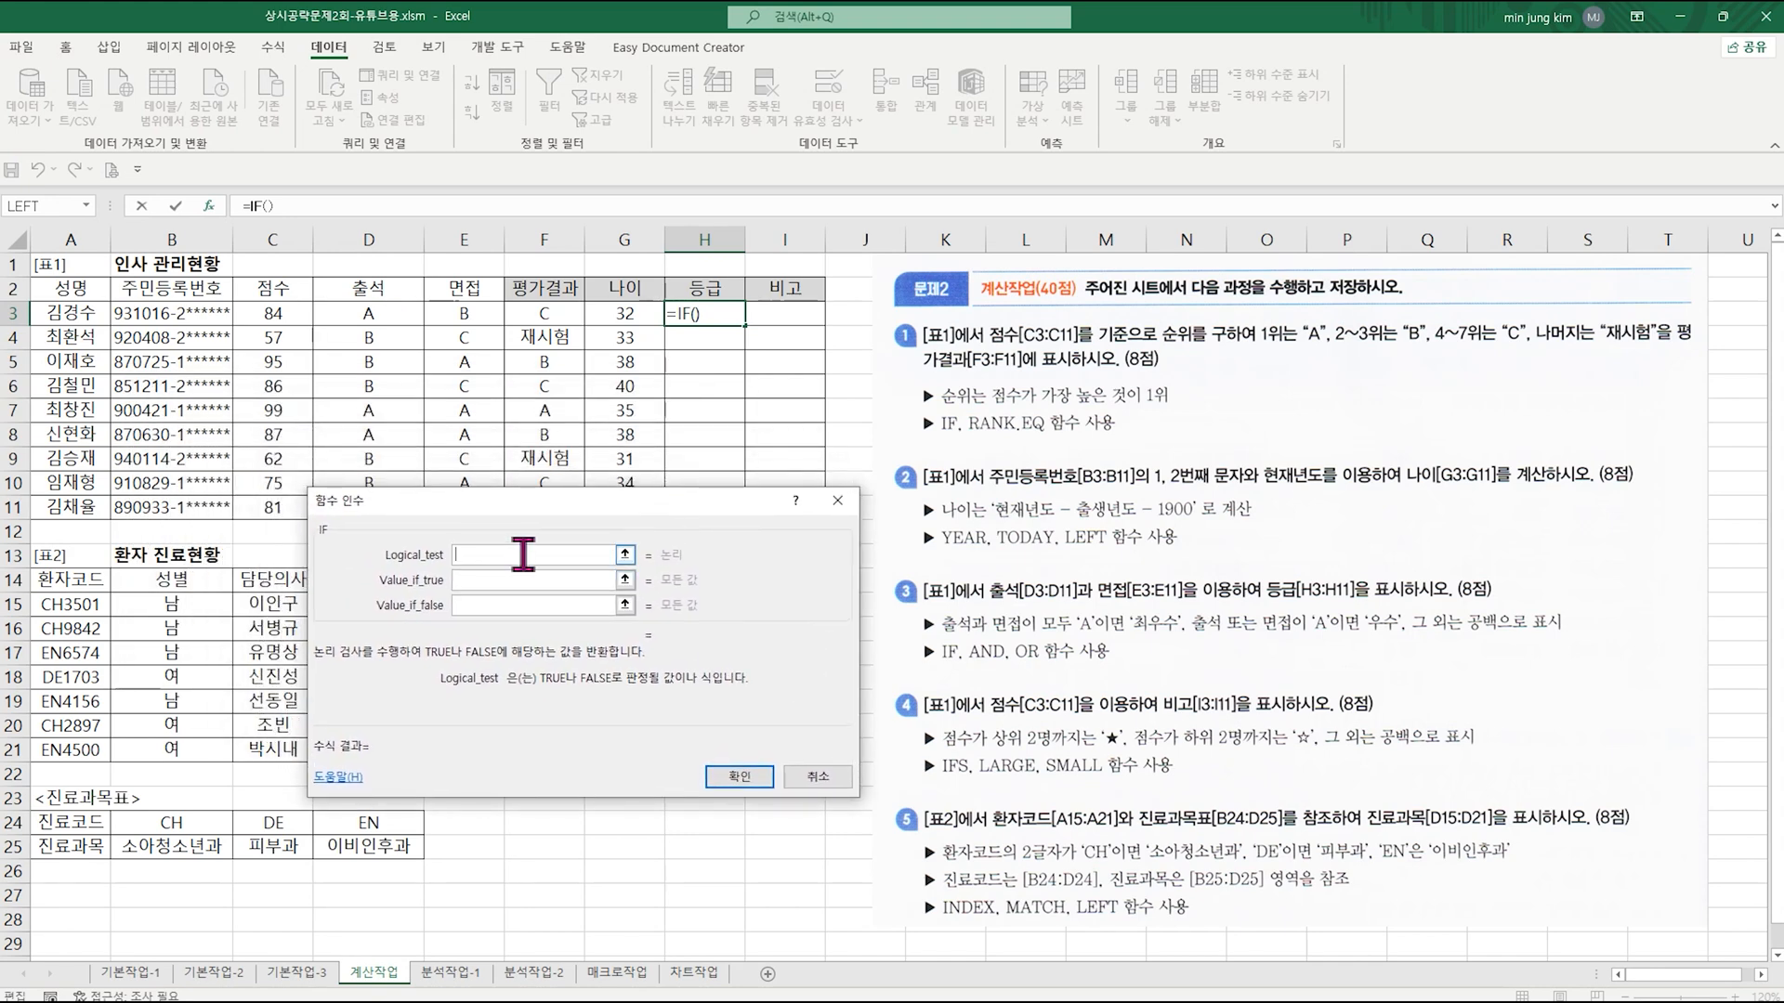
{"action": "left_click", "coordinate": [86, 206]}
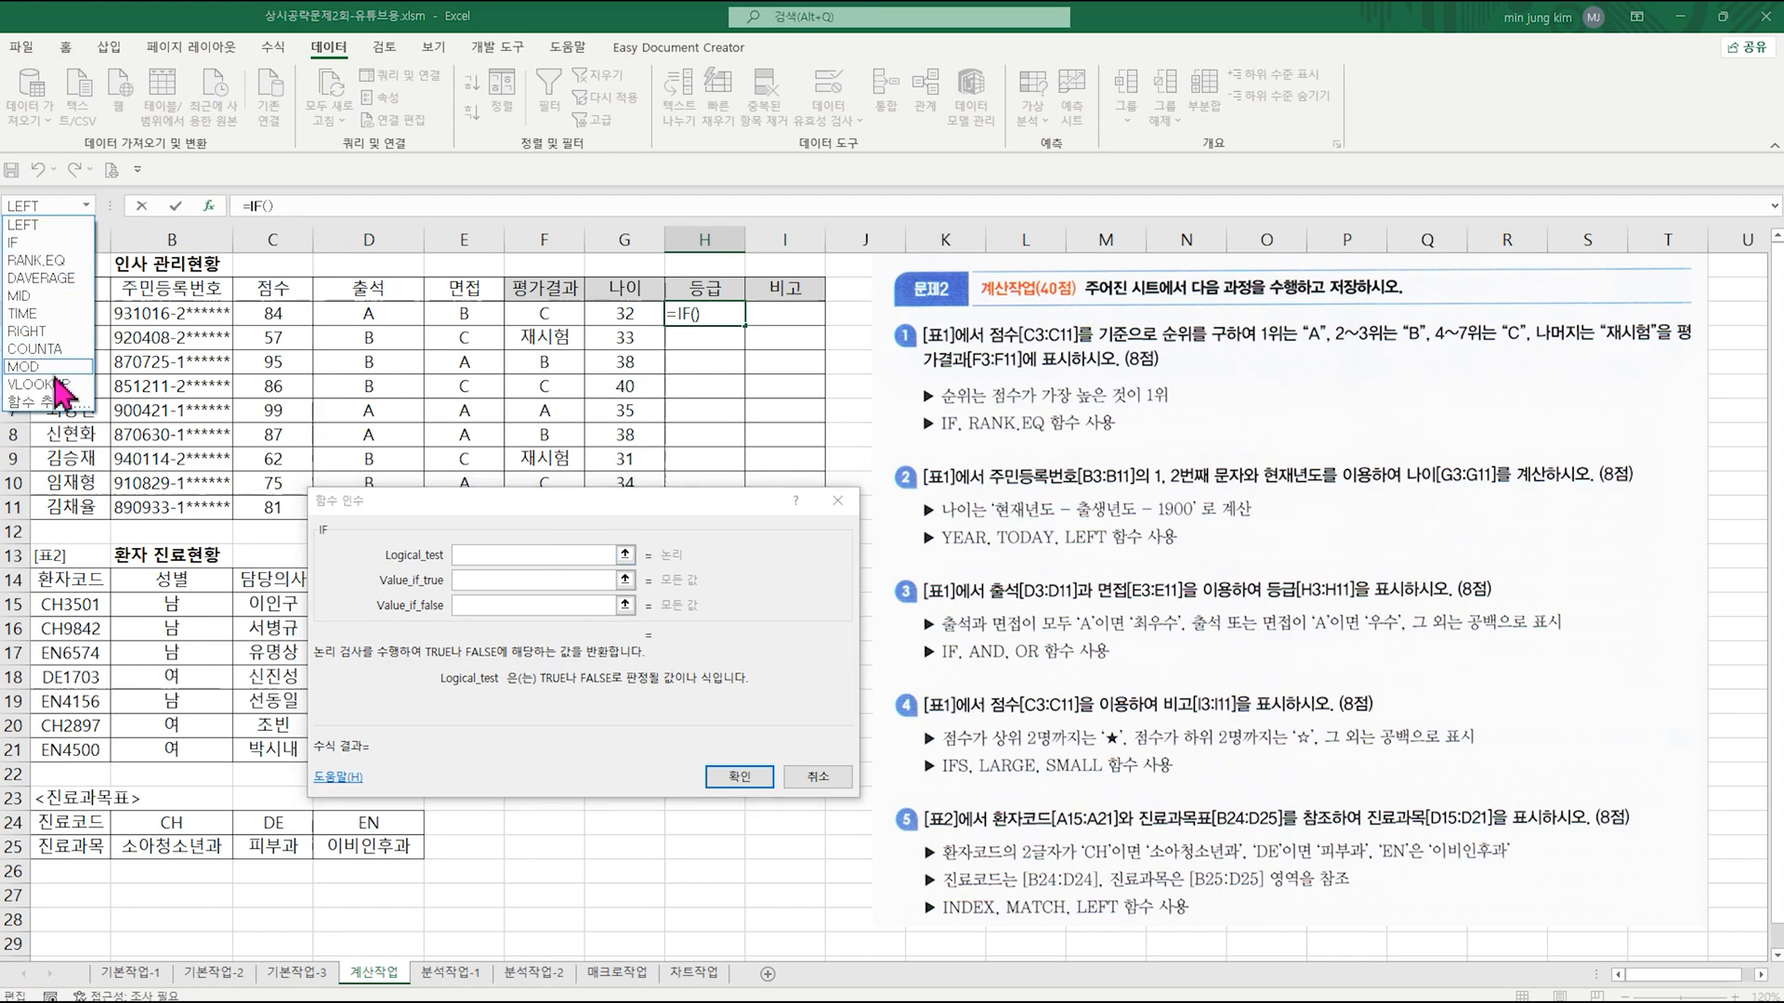
{"action": "left_click", "coordinate": [500, 554]}
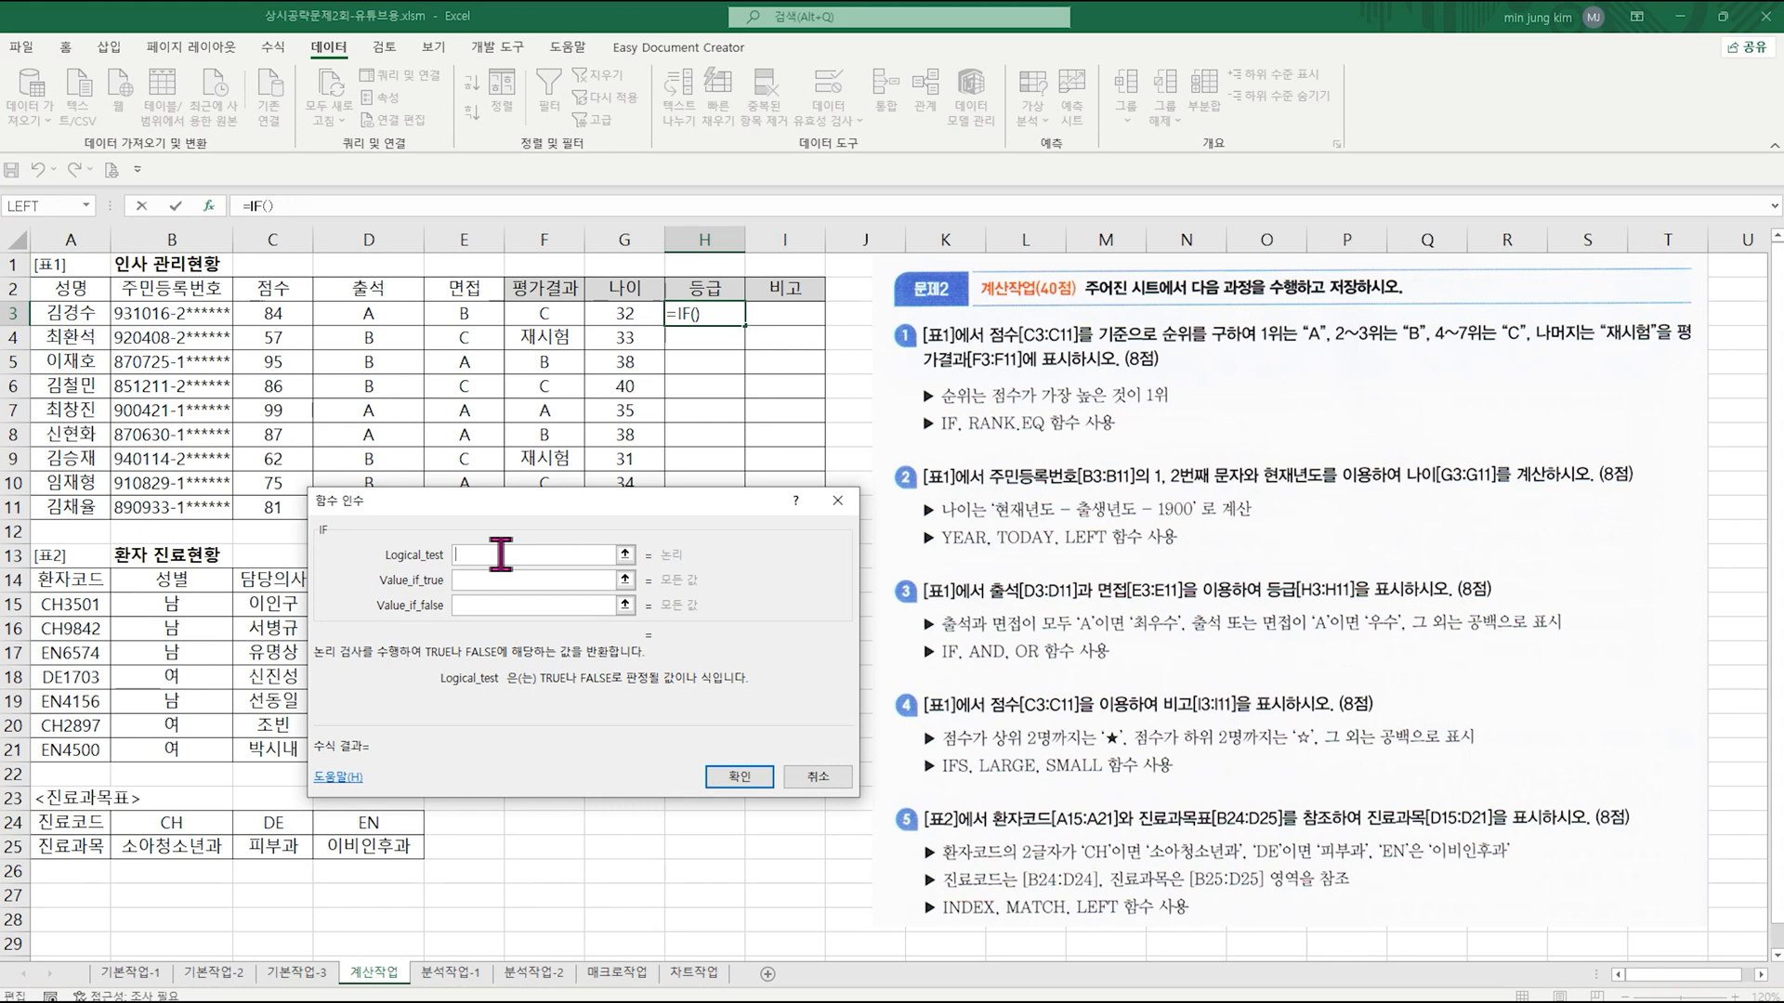
{"action": "type", "text": "and("}
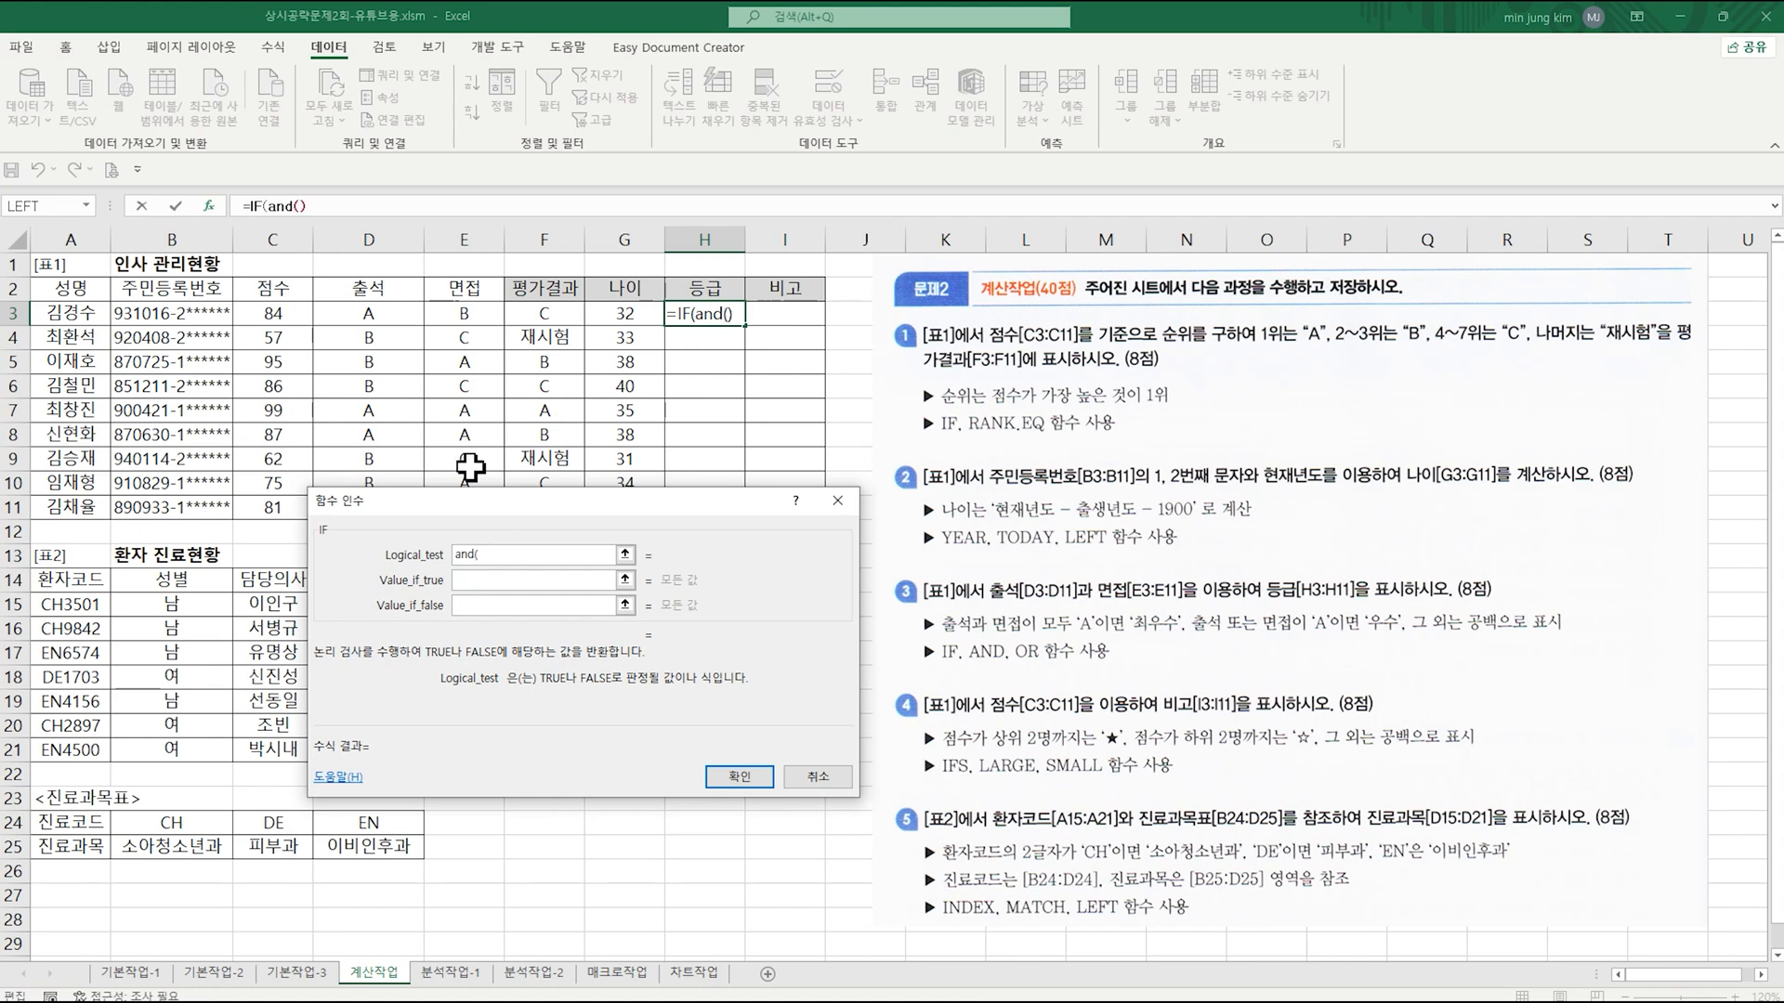
{"action": "left_click", "coordinate": [282, 206]}
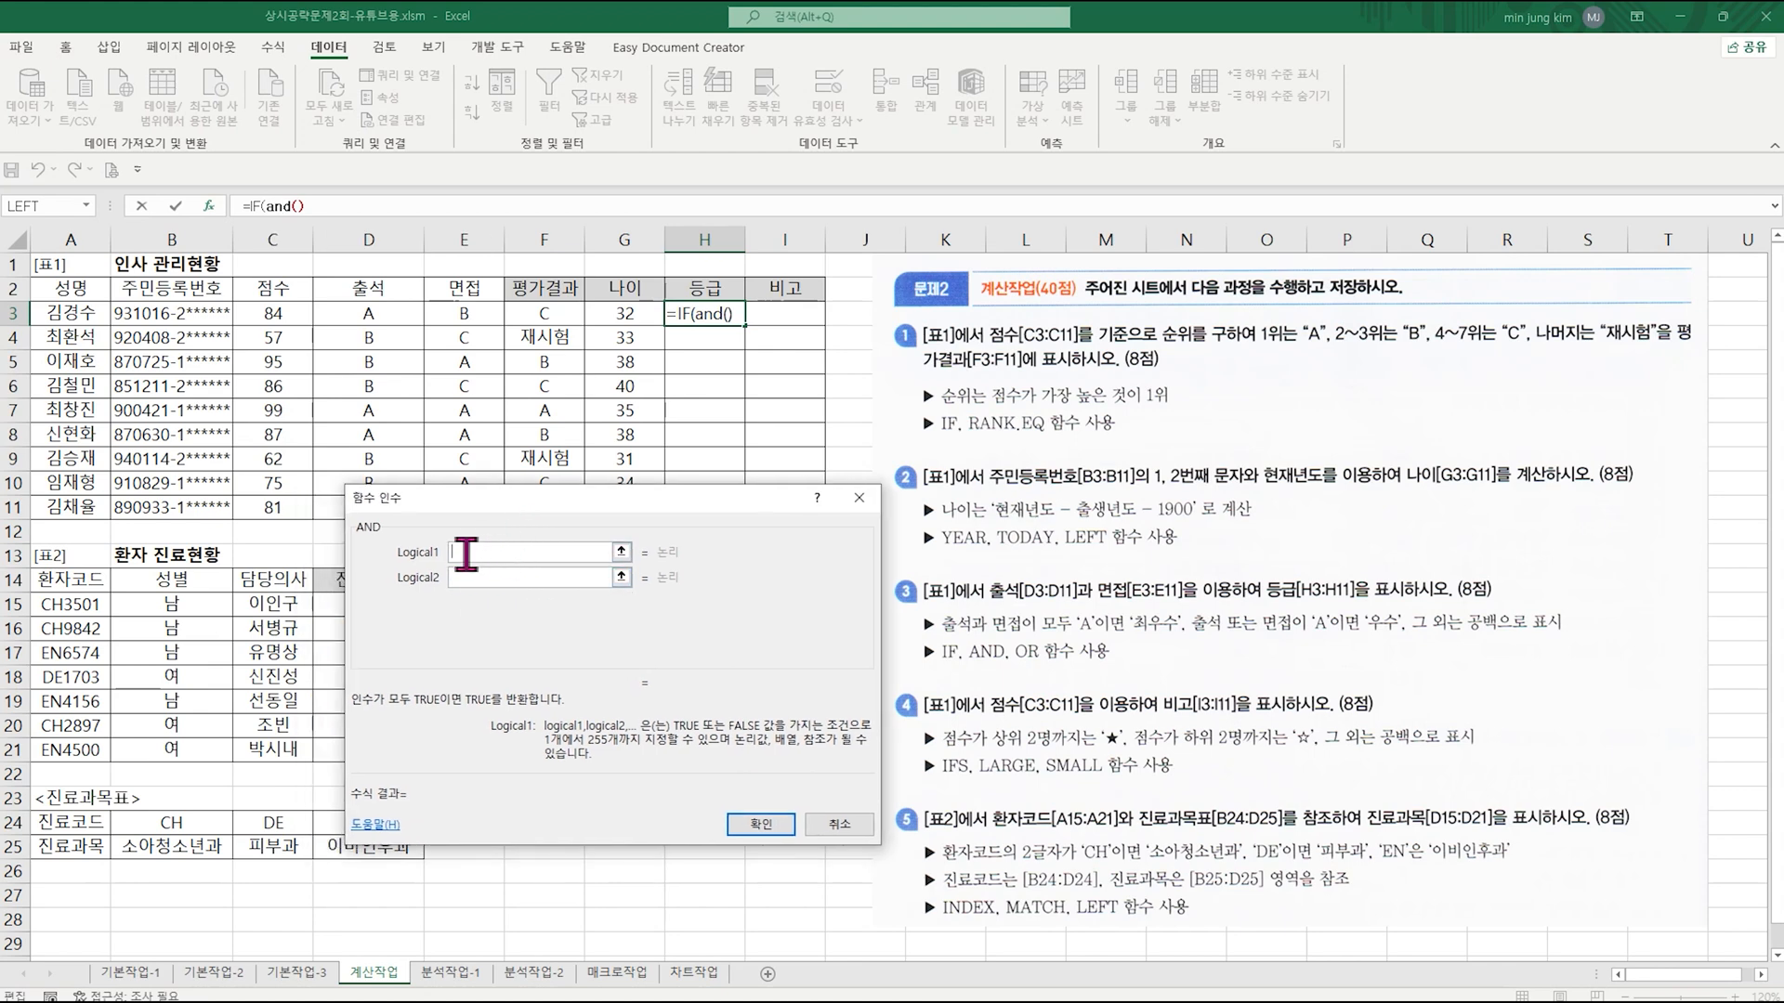
Step: Set the AND function's conditions to D3="A" and E3="A"
{"action": "left_click", "coordinate": [383, 311]}
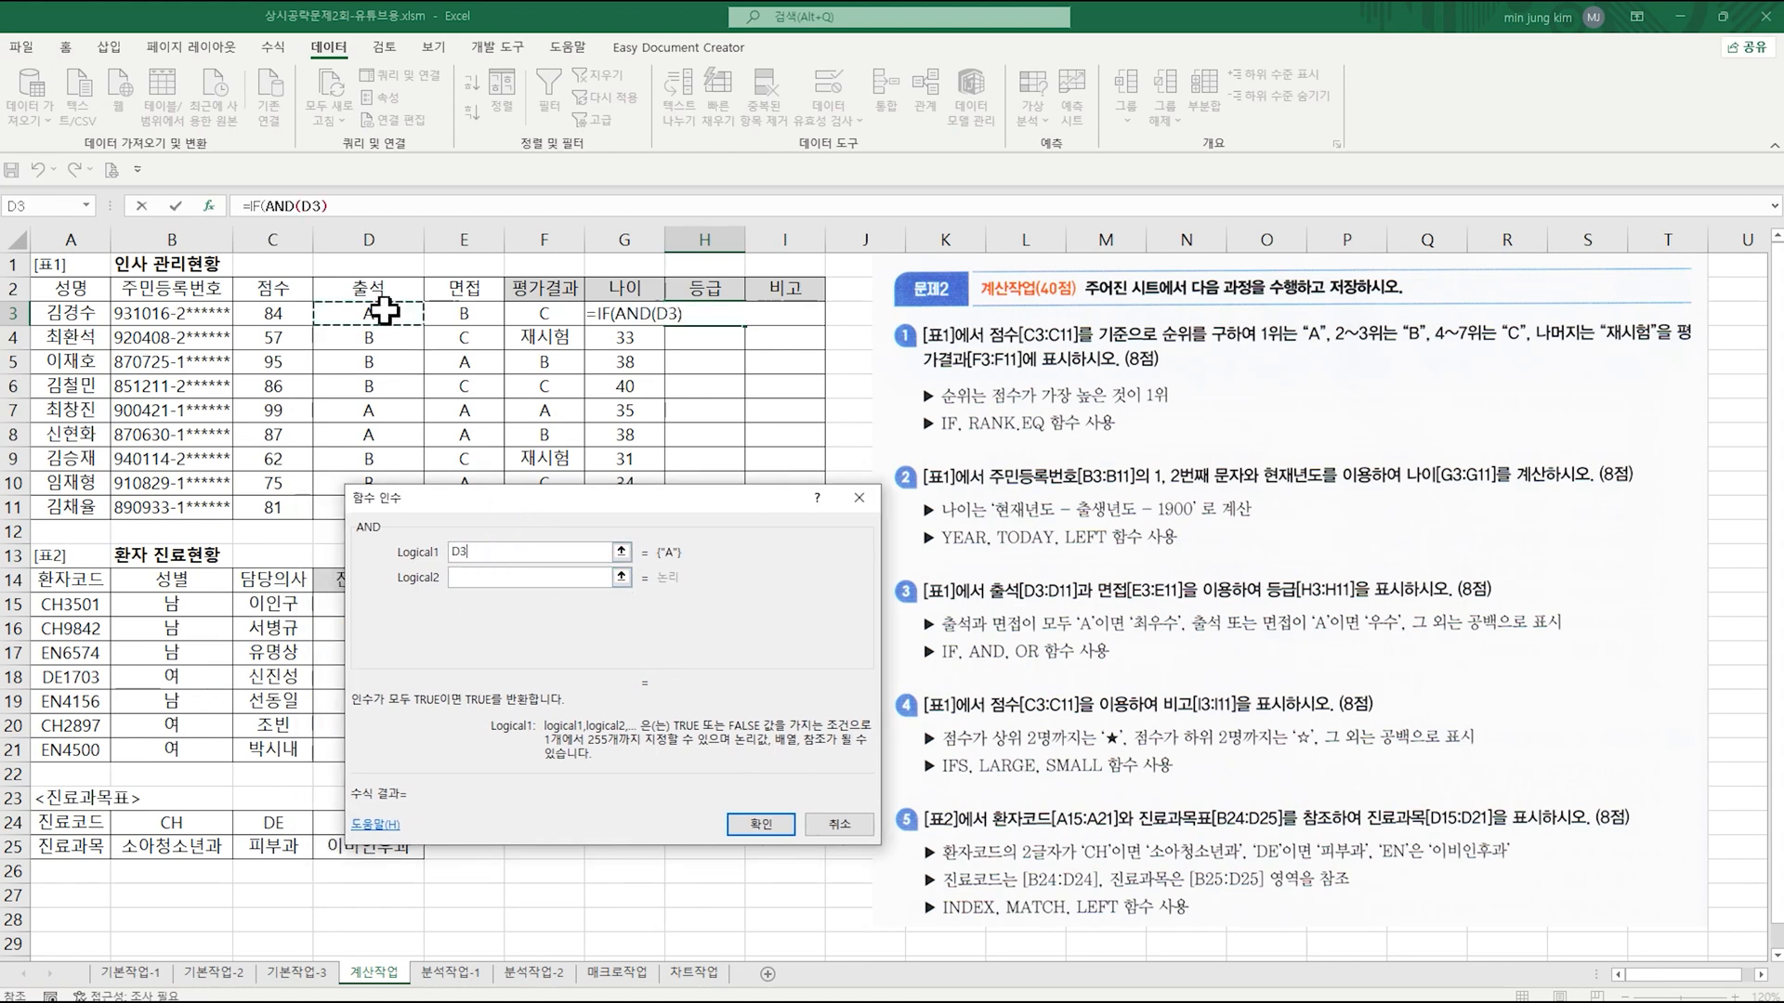
{"action": "type", "text": "=\"A\""}
{"action": "left_click", "coordinate": [471, 581]}
{"action": "left_click", "coordinate": [464, 313]}
{"action": "type", "text": "\"A"}
{"action": "key", "text": "BackSpace"}
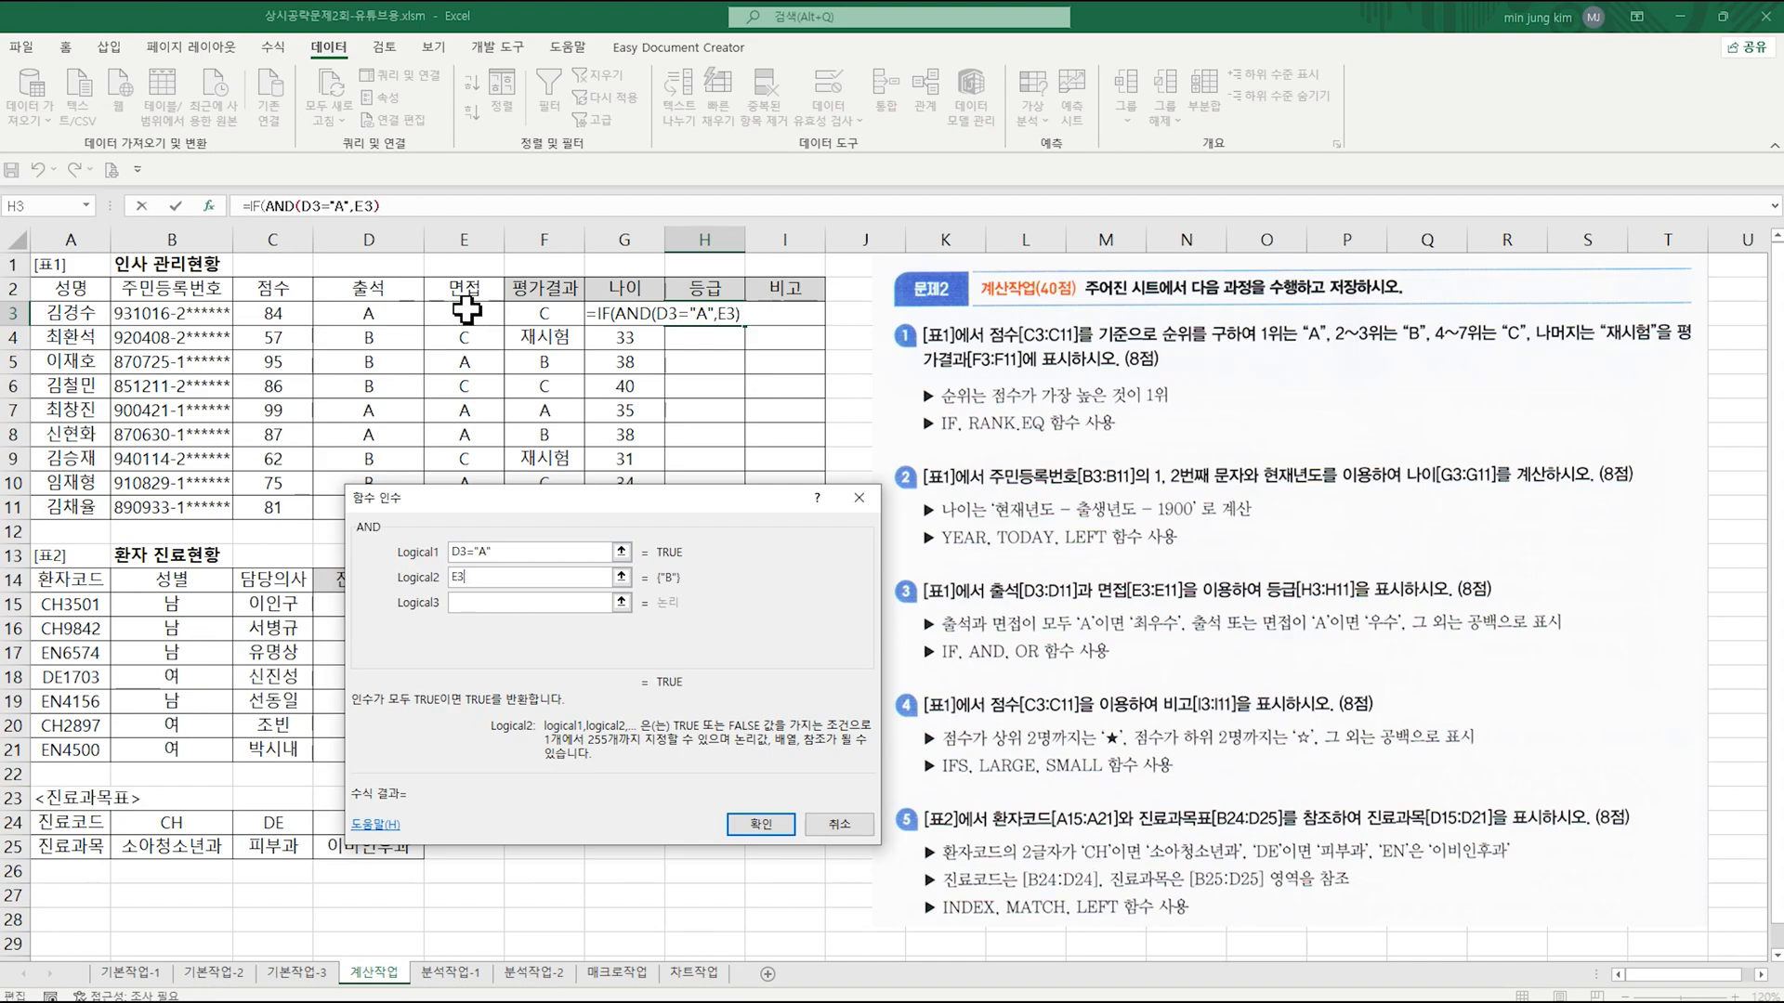
{"action": "type", "text": "\"A\""}
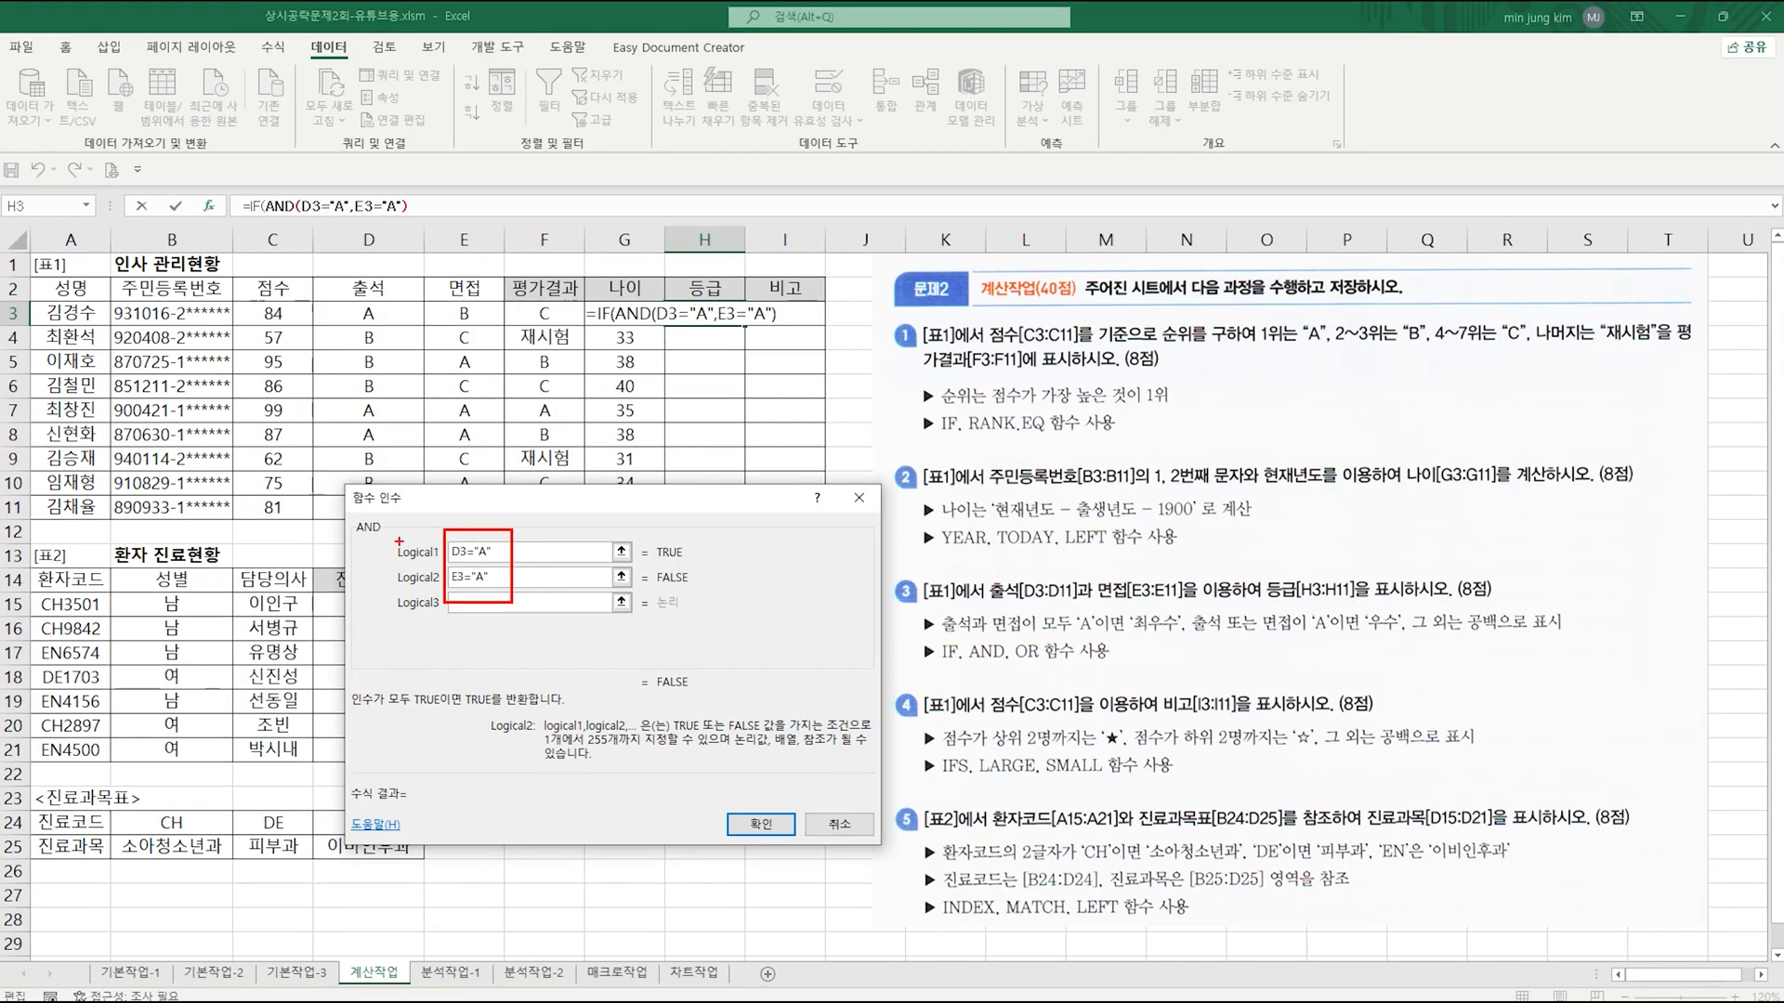
{"action": "mouse_move", "coordinate": [400, 541]}
{"action": "left_mouse_down"}
{"action": "mouse_move", "coordinate": [371, 544]}
{"action": "mouse_move", "coordinate": [409, 517]}
{"action": "left_mouse_up"}
{"action": "key", "text": "Escape"}
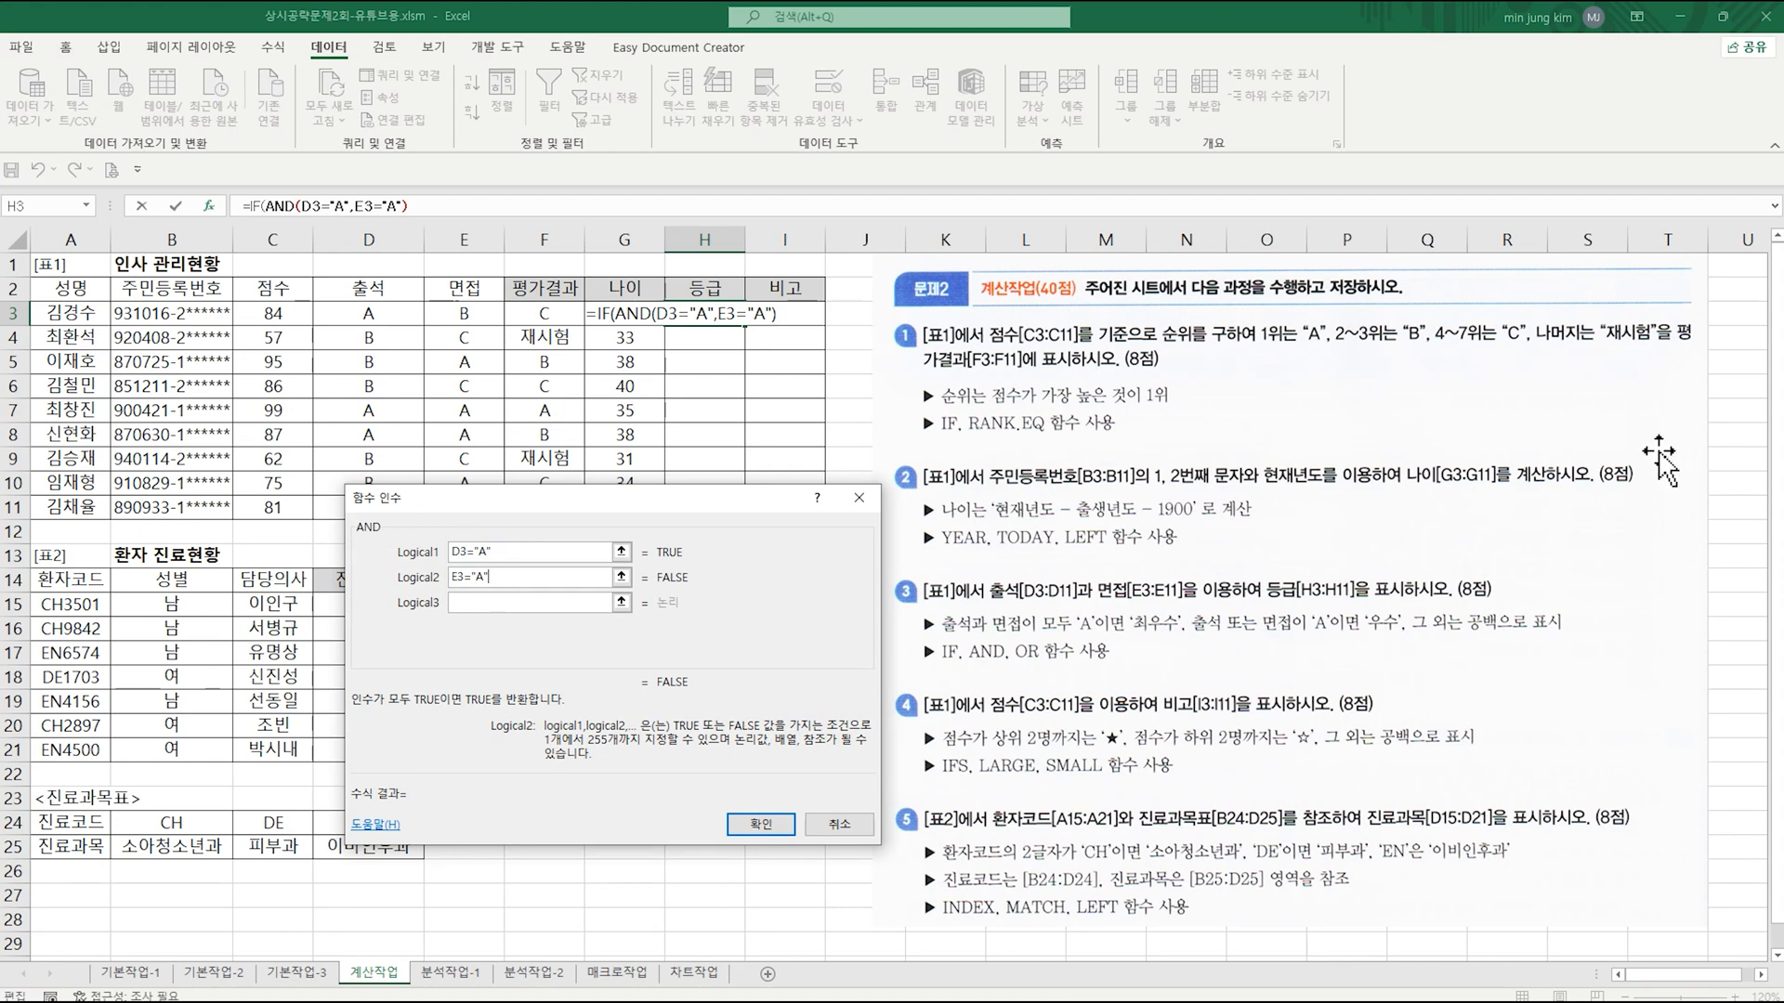
Step: Return to the outer IF's arguments and set Value_if_true to "최우수"
{"action": "left_click", "coordinate": [257, 205]}
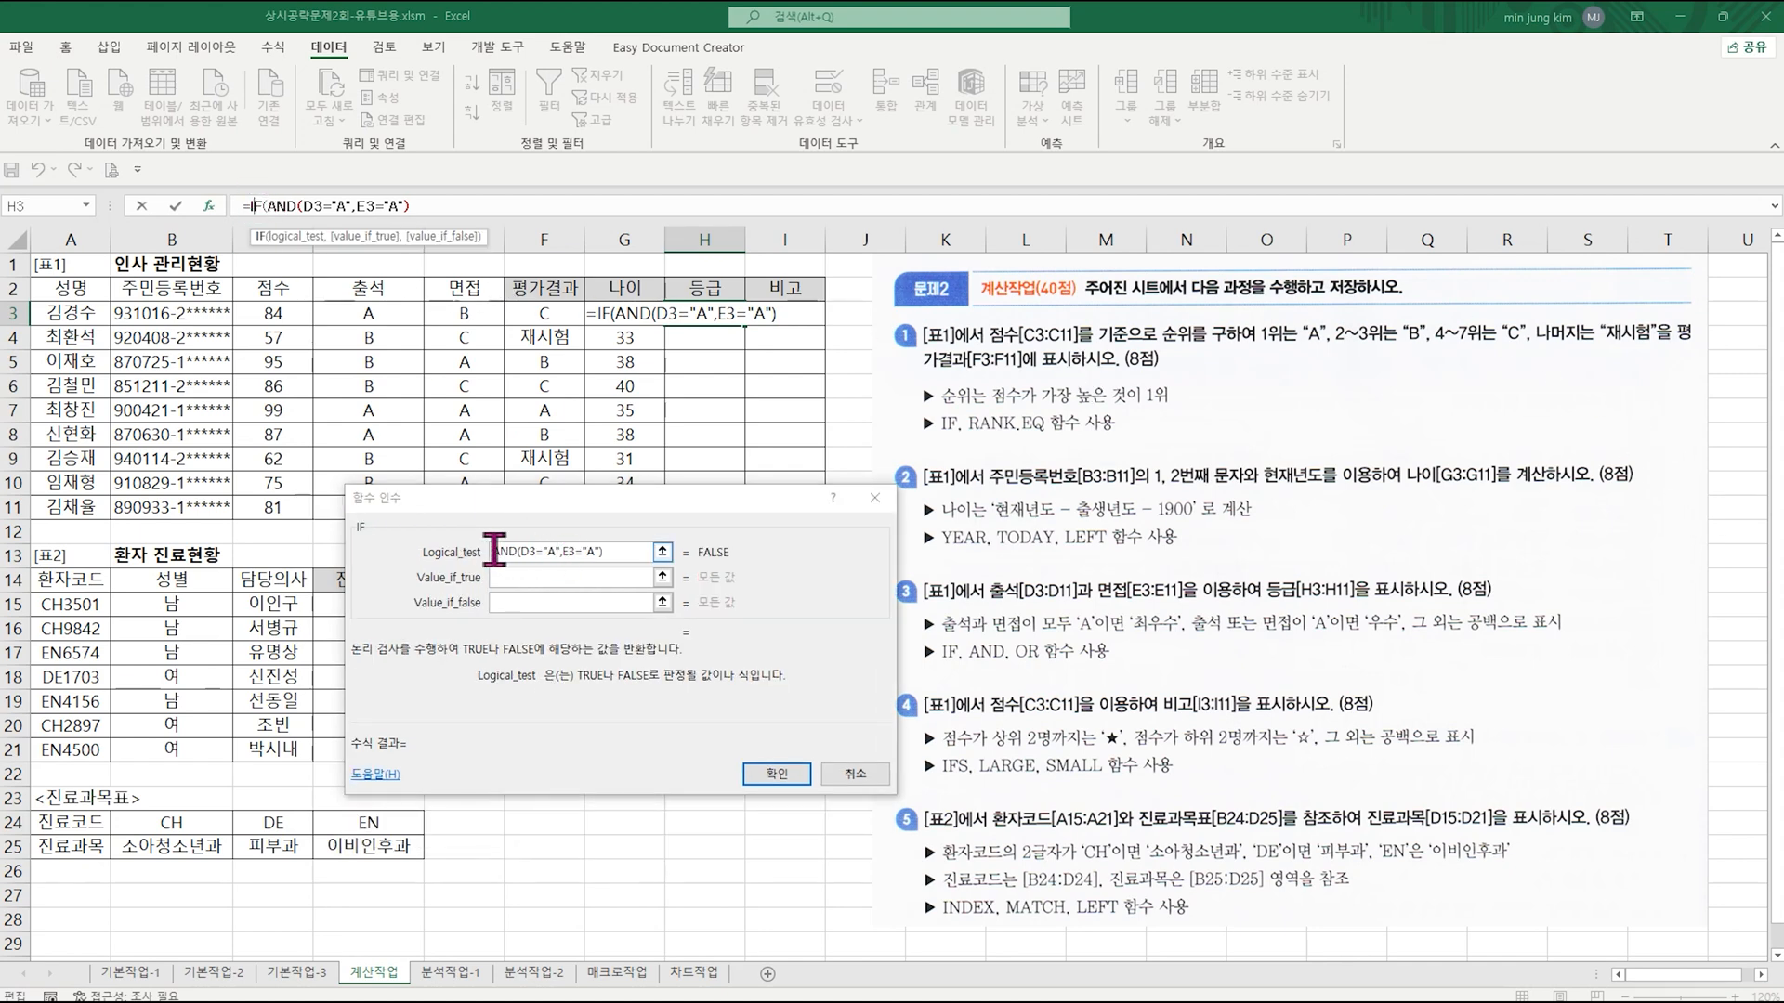
{"action": "left_click", "coordinate": [570, 578]}
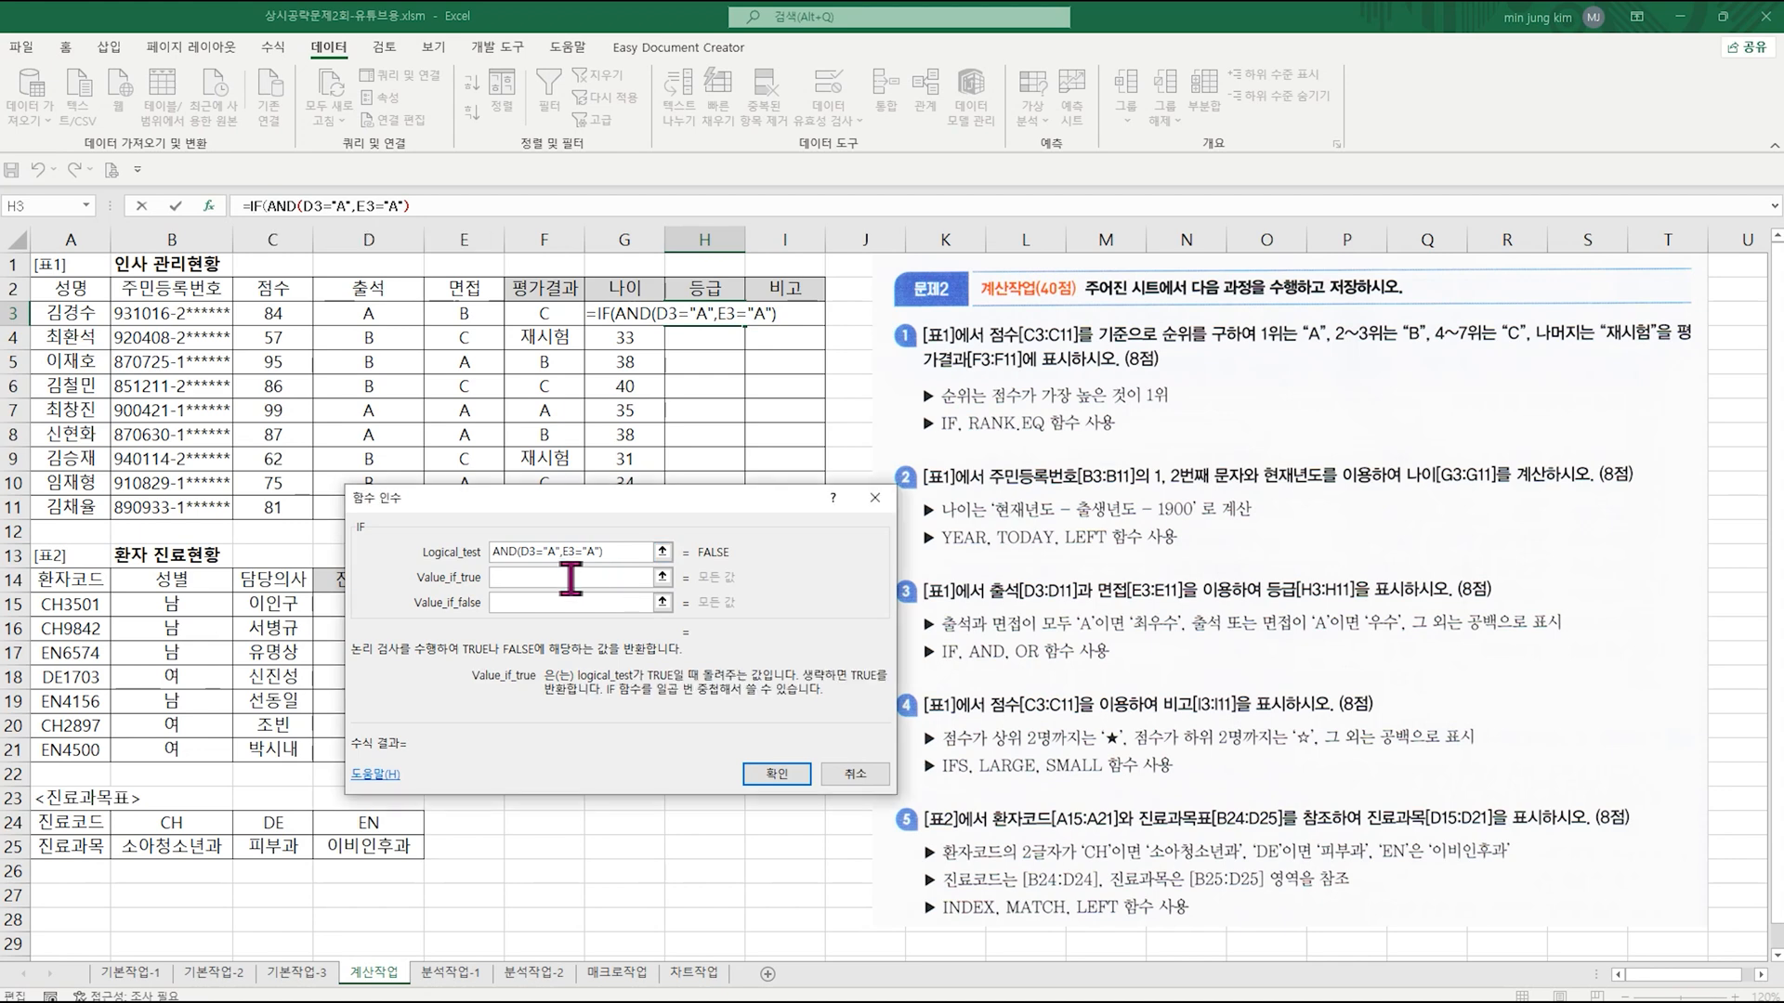
{"action": "type", "text": "\"최우수\""}
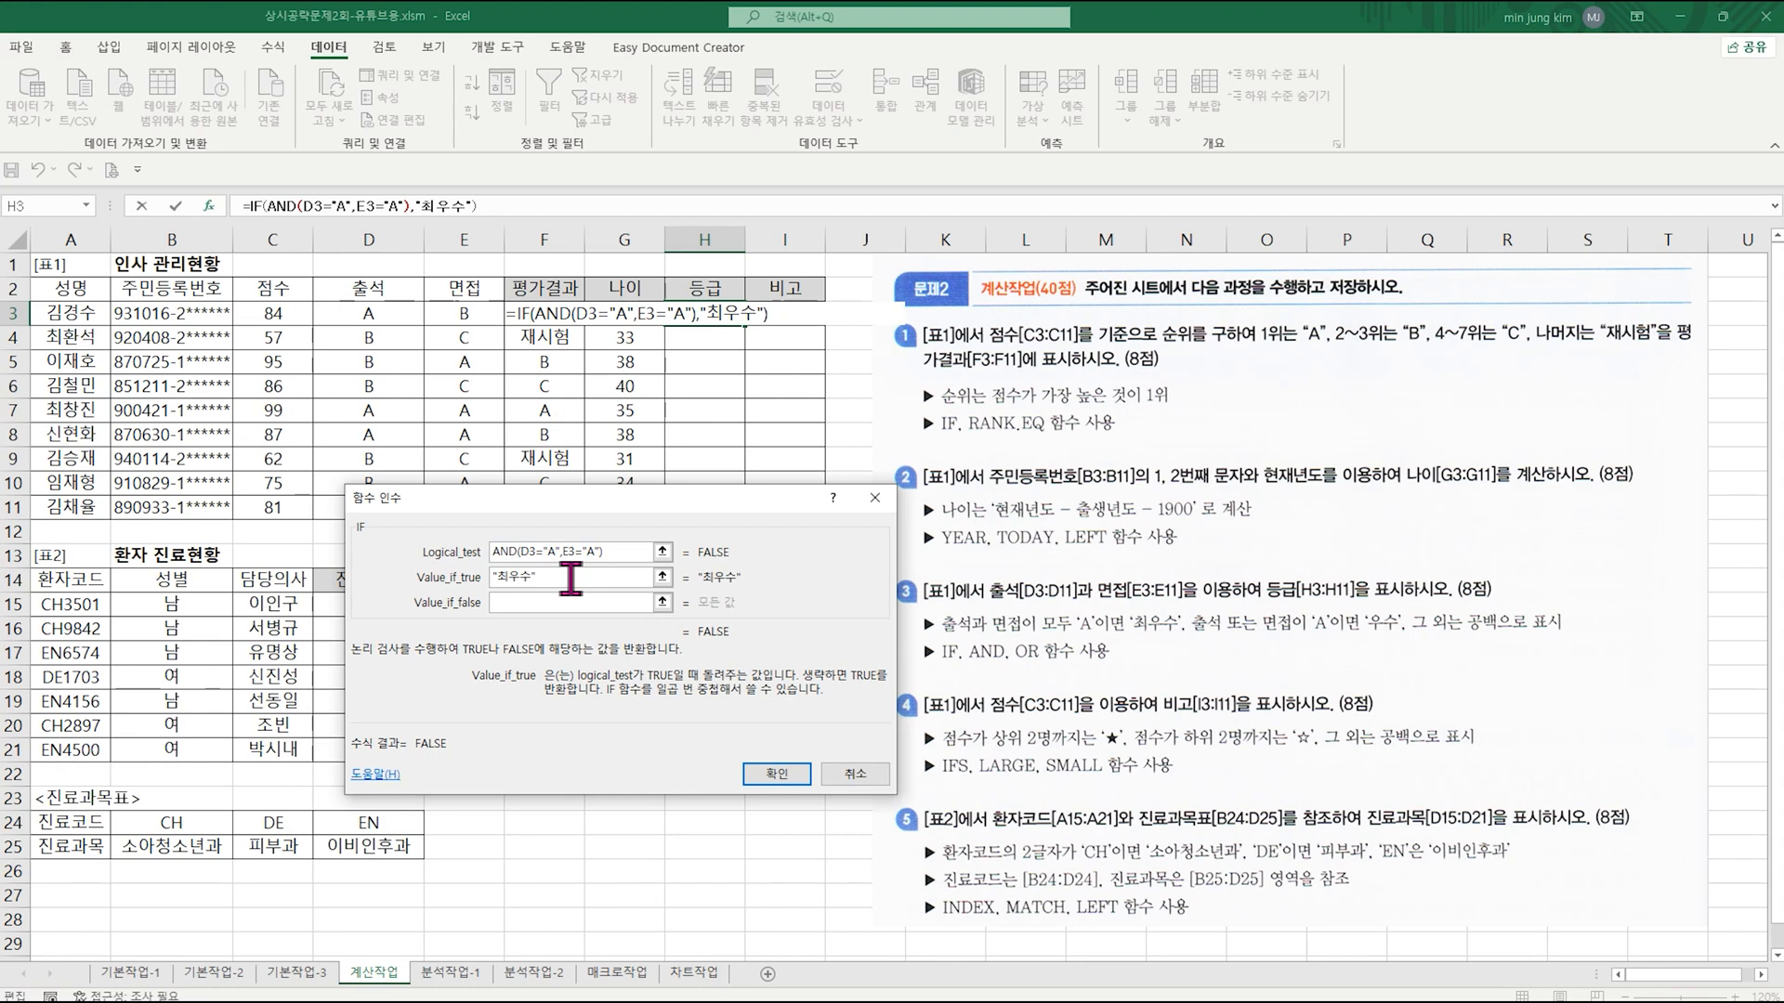
Step: Nest a second IF in Value_if_false and open an OR function's arguments within its logical test
{"action": "left_click", "coordinate": [517, 603]}
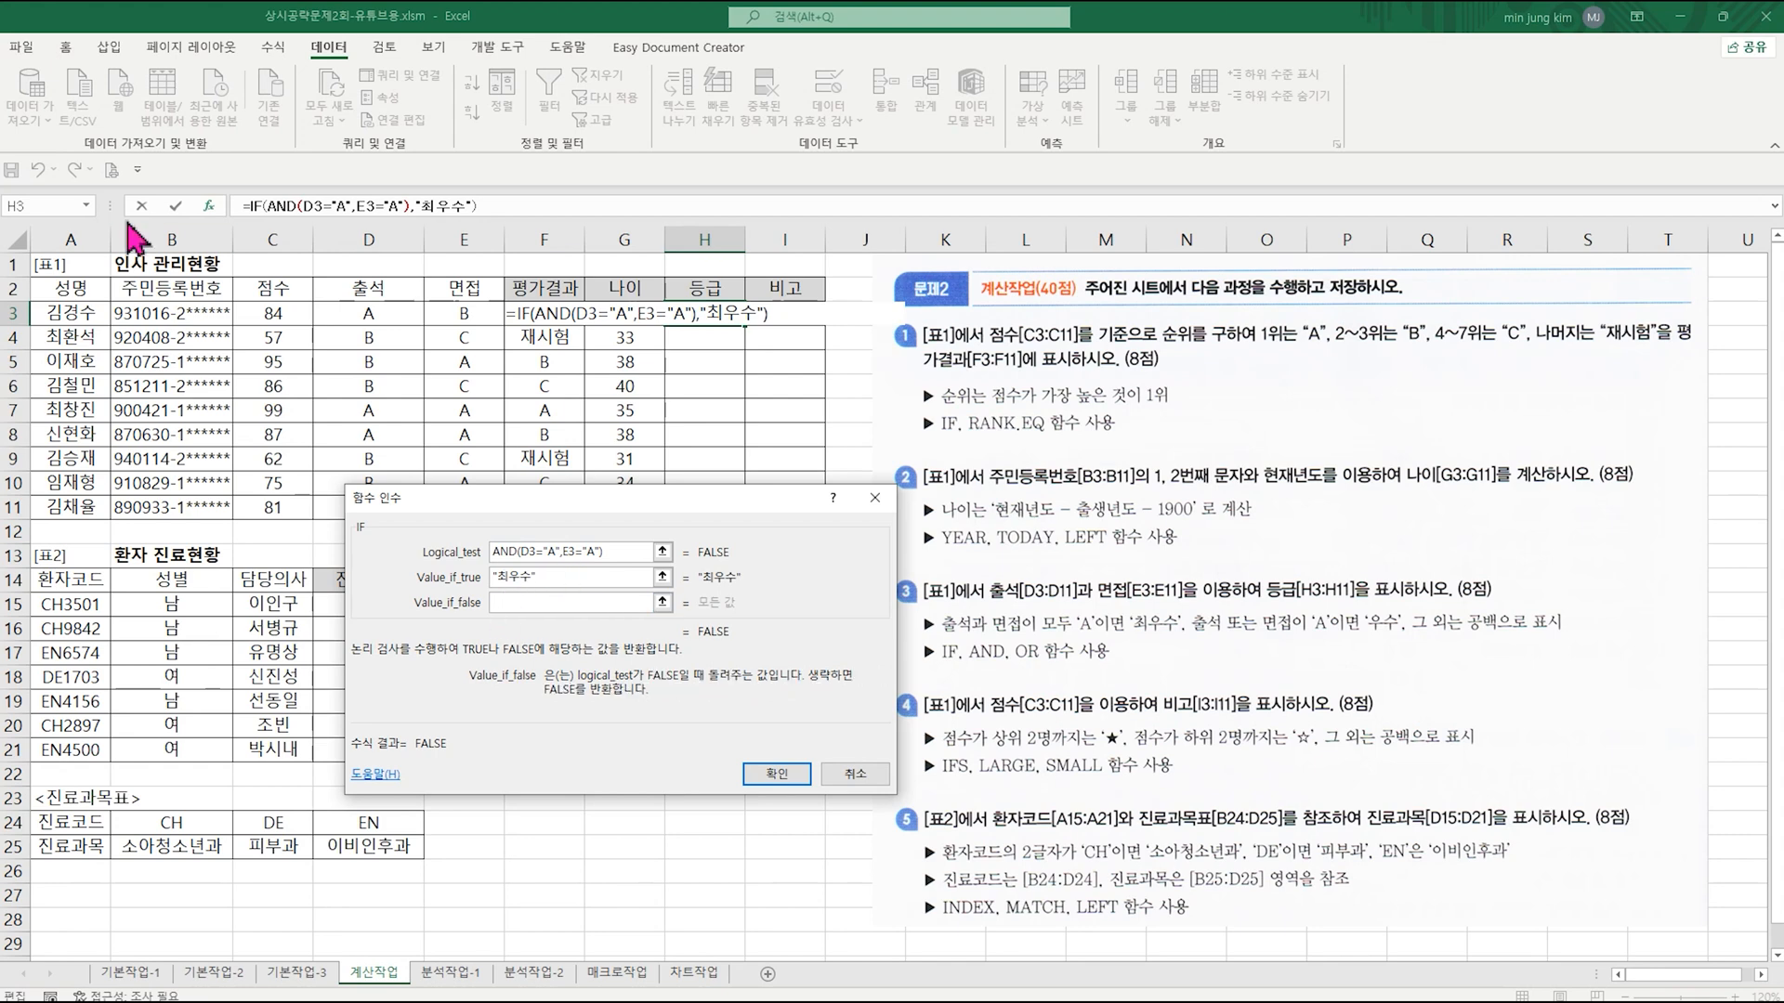
{"action": "left_click", "coordinate": [86, 205]}
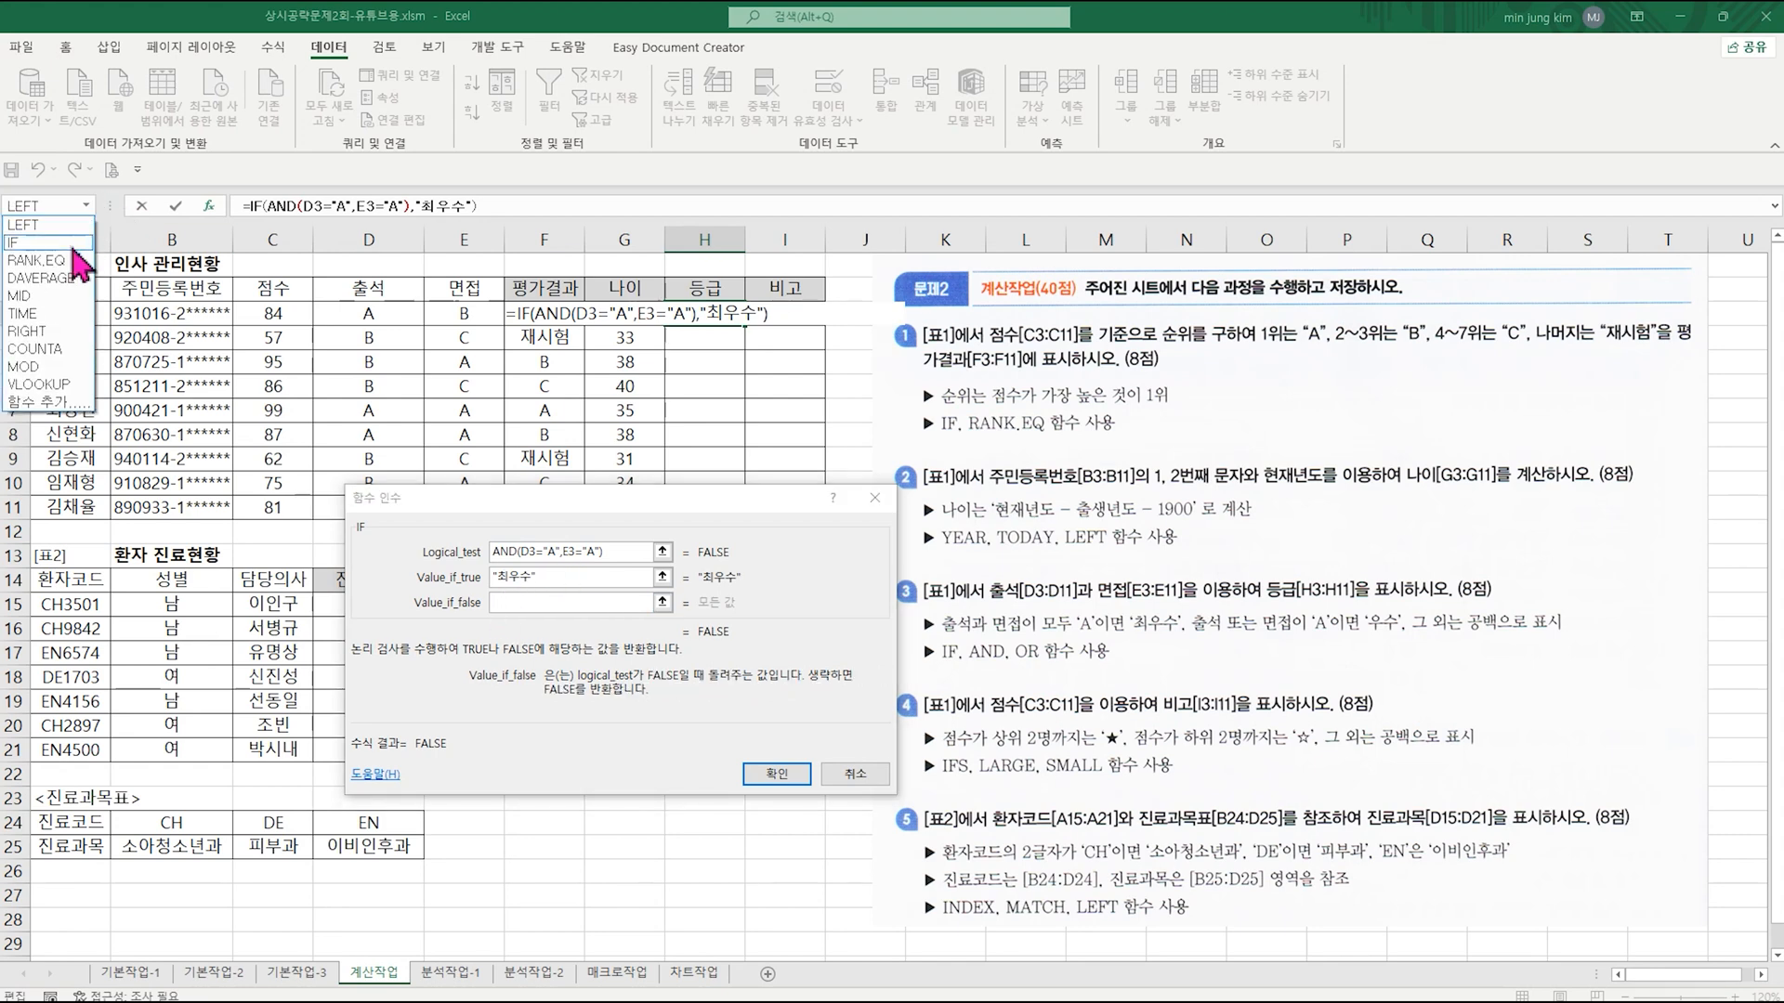
{"action": "left_click", "coordinate": [37, 243]}
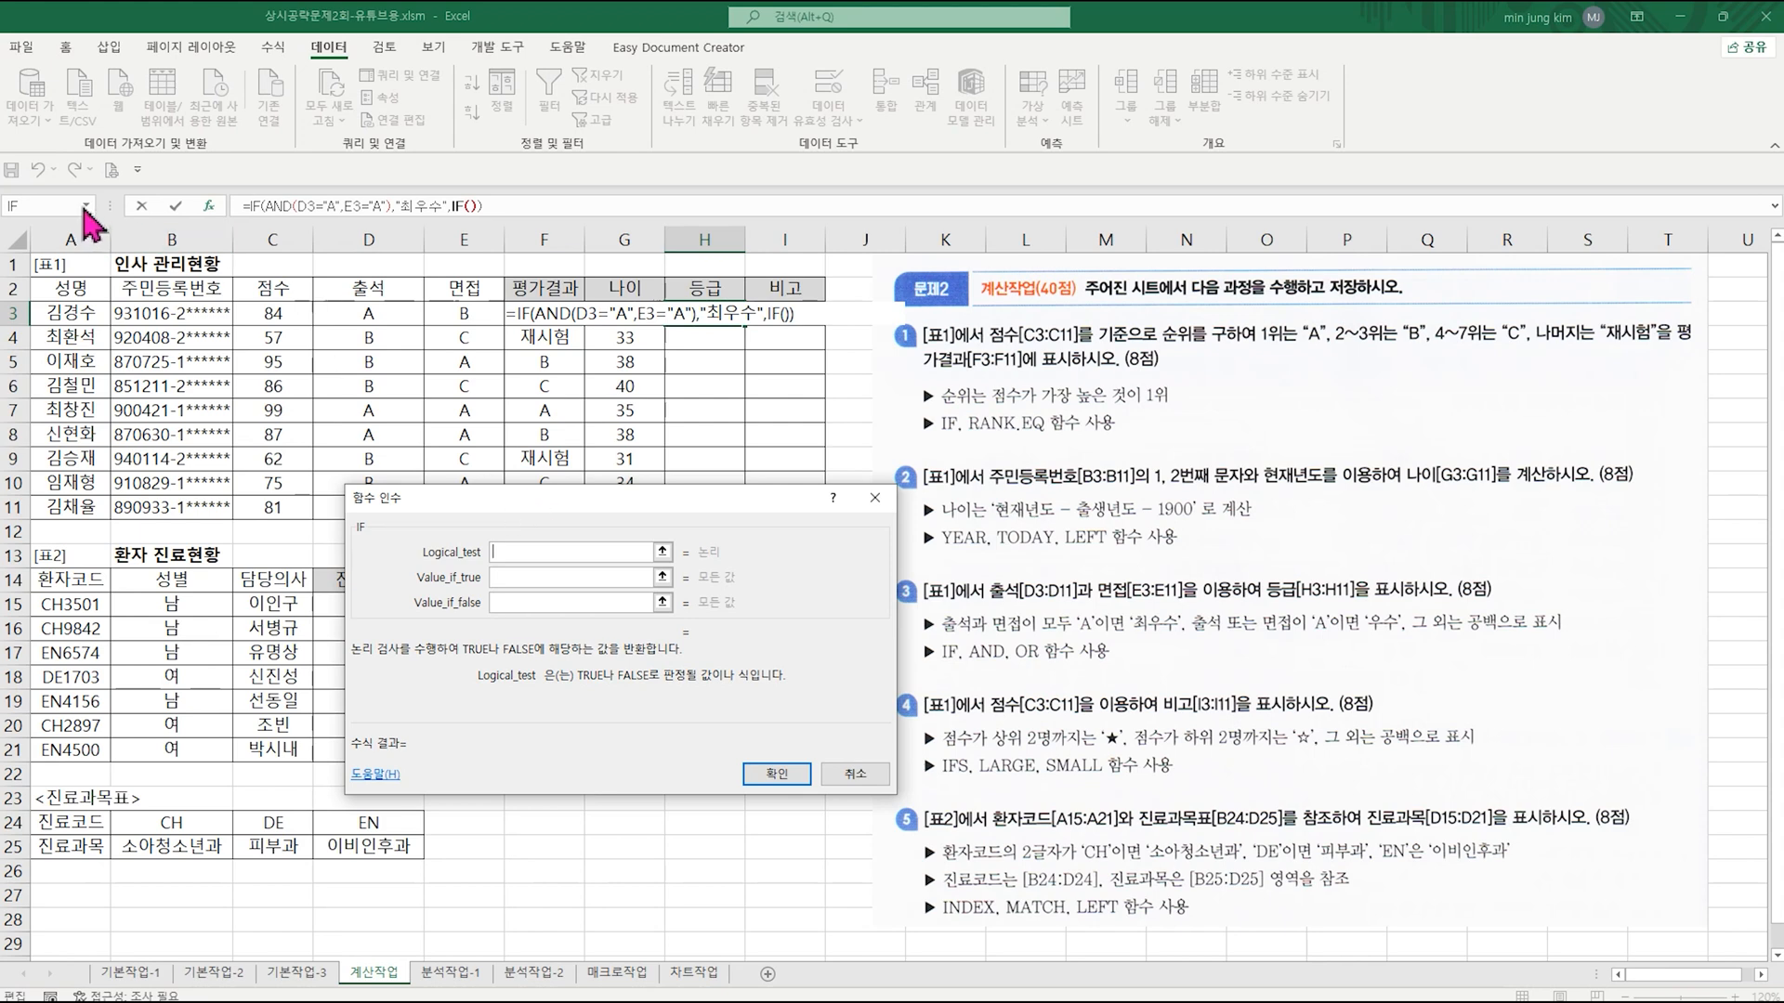
{"action": "type", "text": "or("}
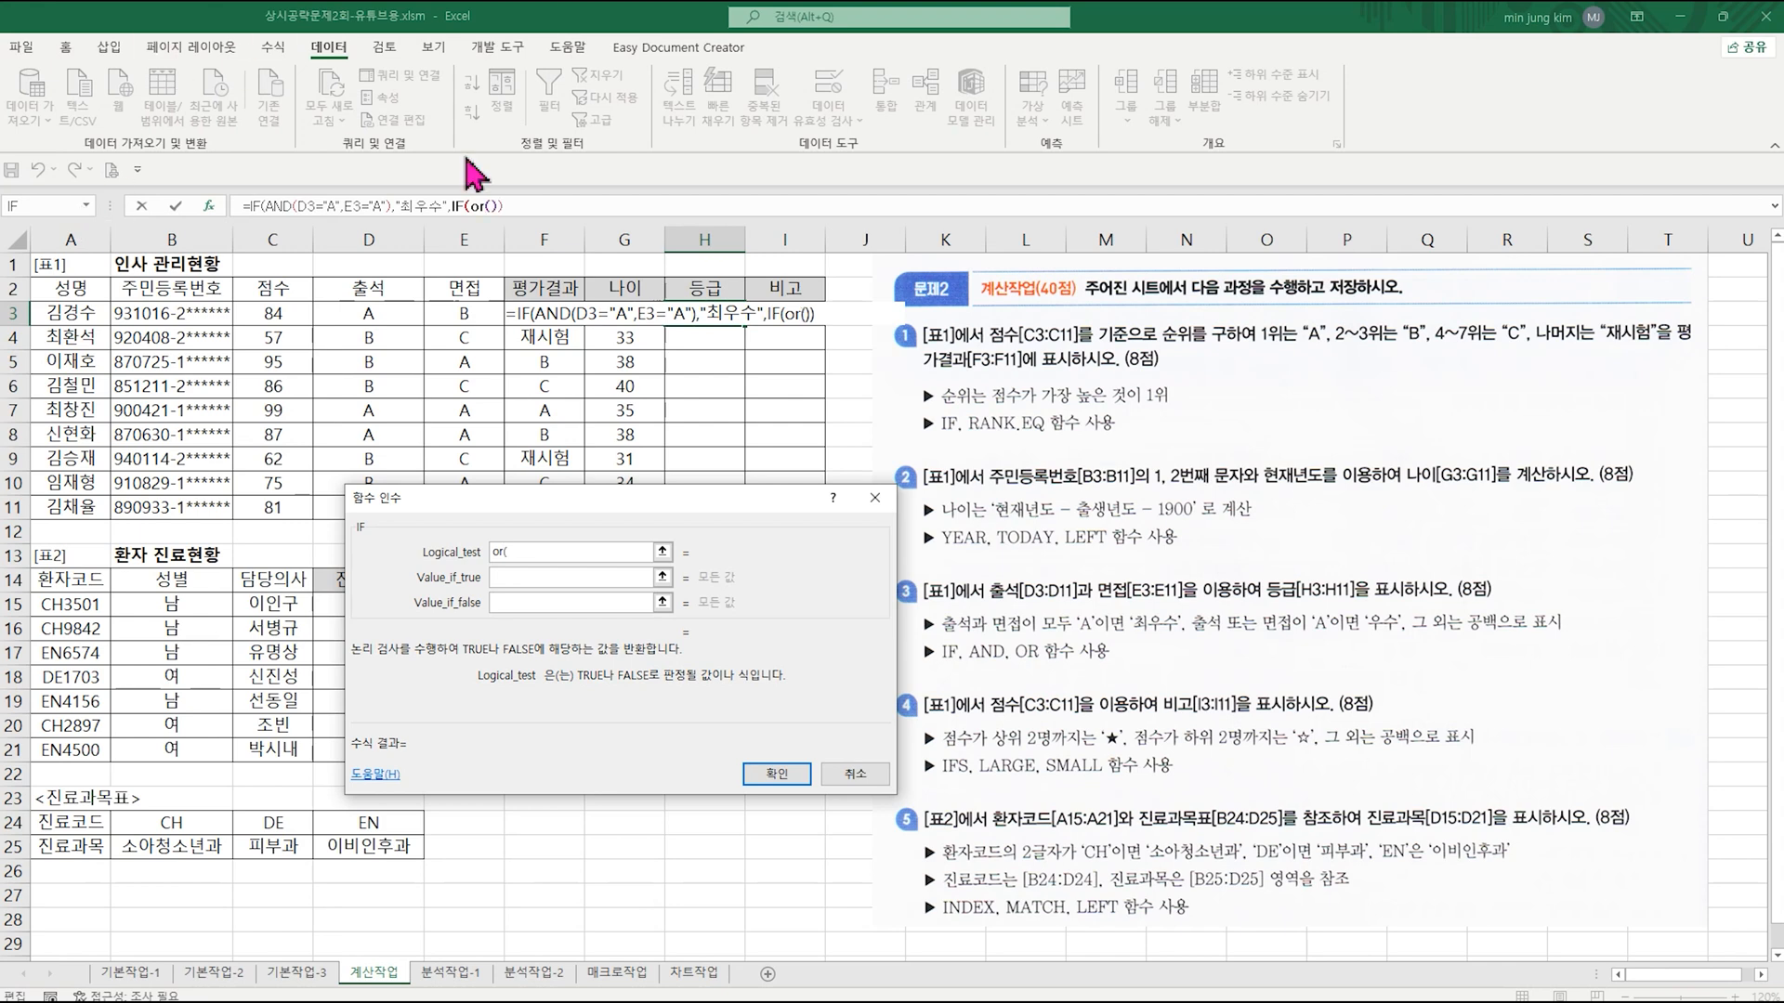
{"action": "left_click", "coordinate": [478, 206]}
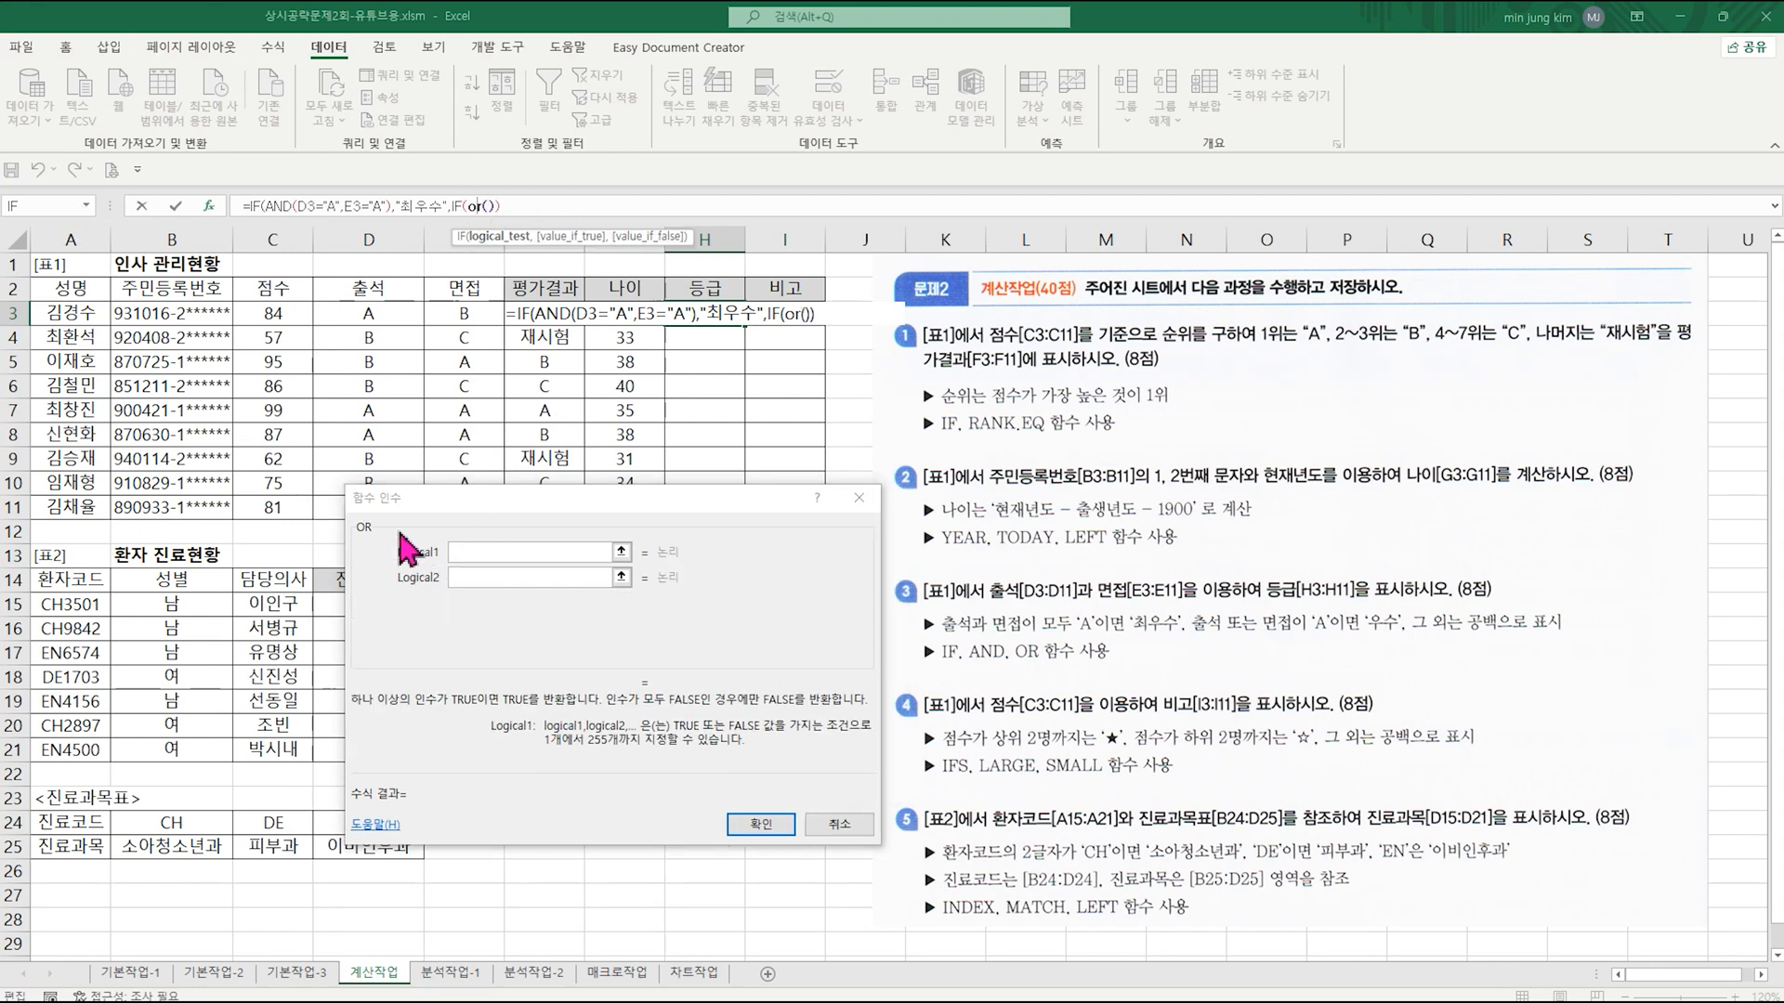
Step: Set the OR function's conditions to D3="A" and E3="A"
{"action": "left_click", "coordinate": [489, 550]}
{"action": "left_click", "coordinate": [379, 317]}
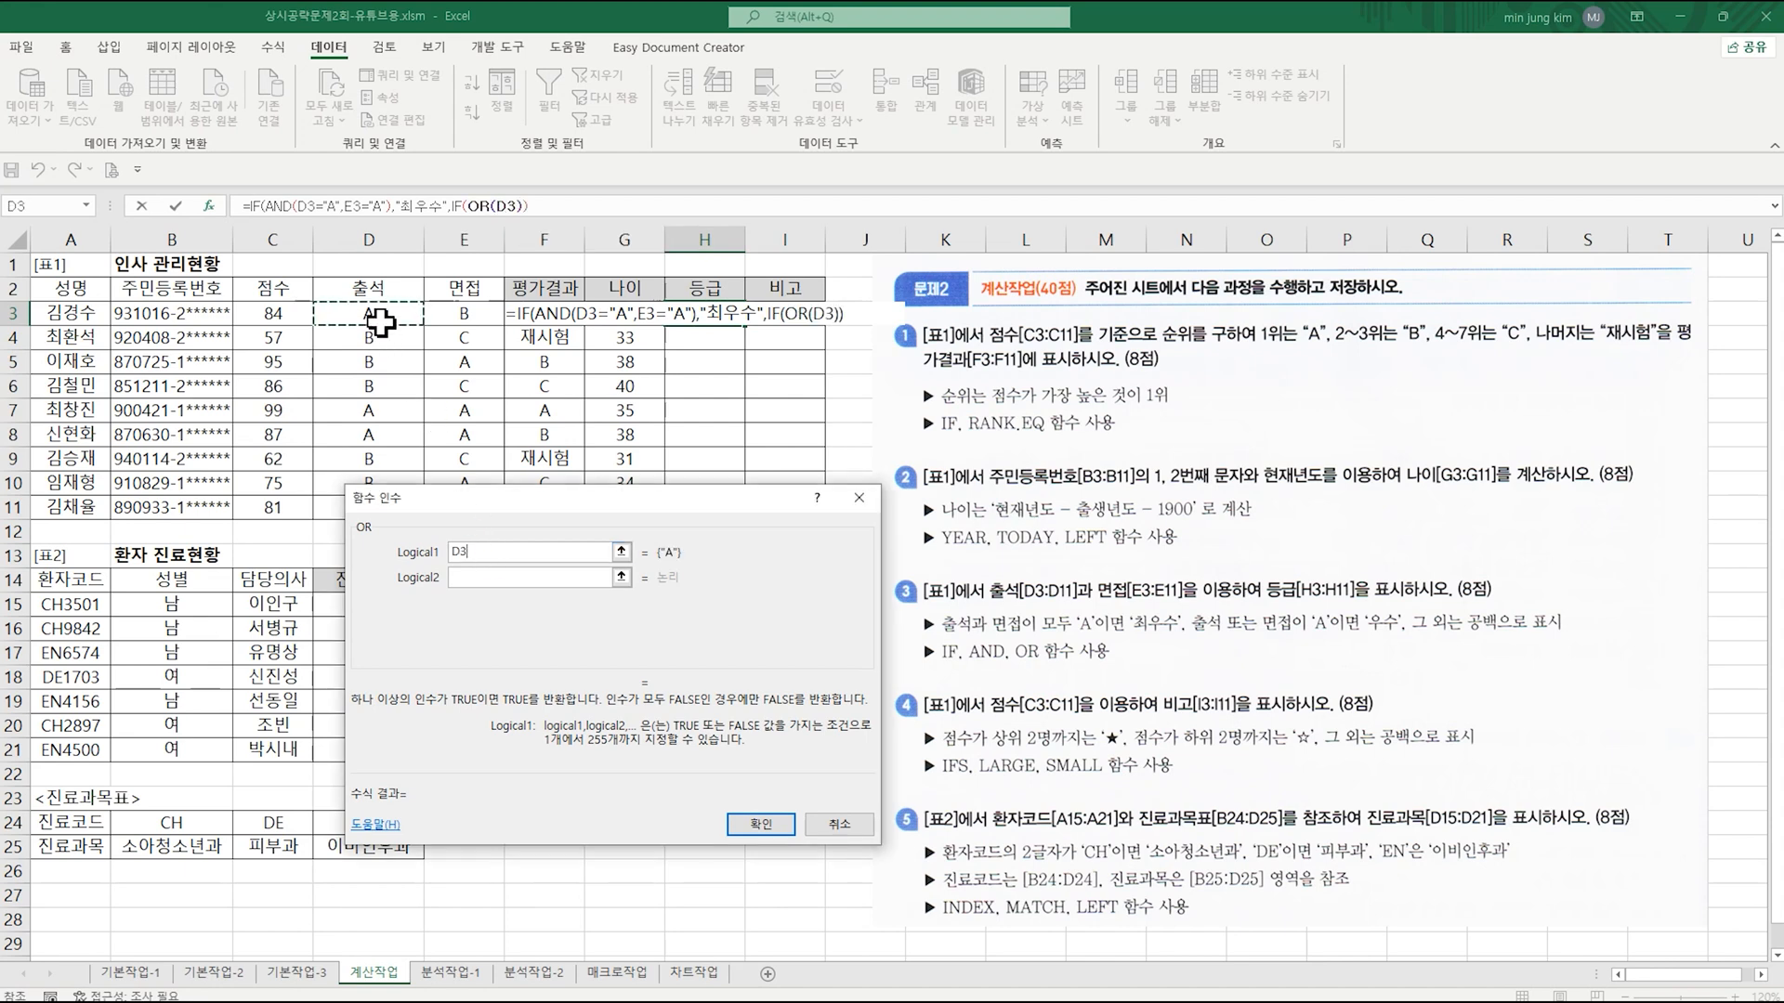
{"action": "type", "text": "=\"A\""}
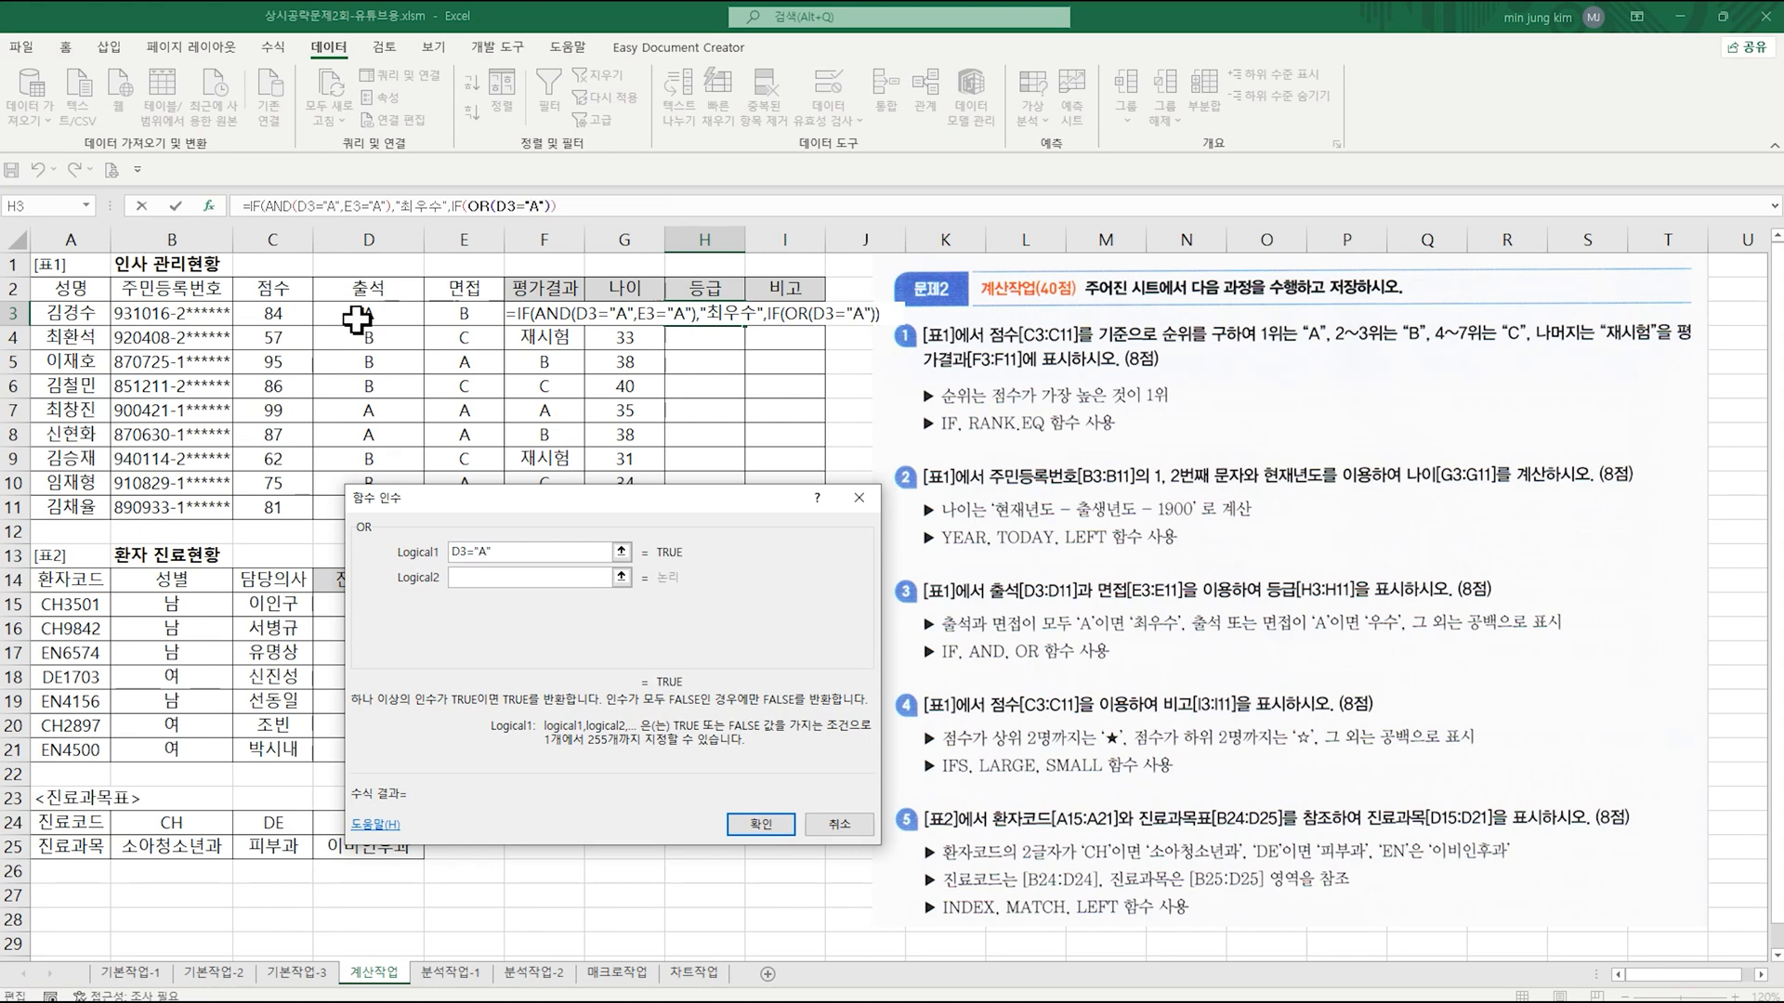
{"action": "left_click", "coordinate": [493, 574]}
{"action": "left_click", "coordinate": [464, 313]}
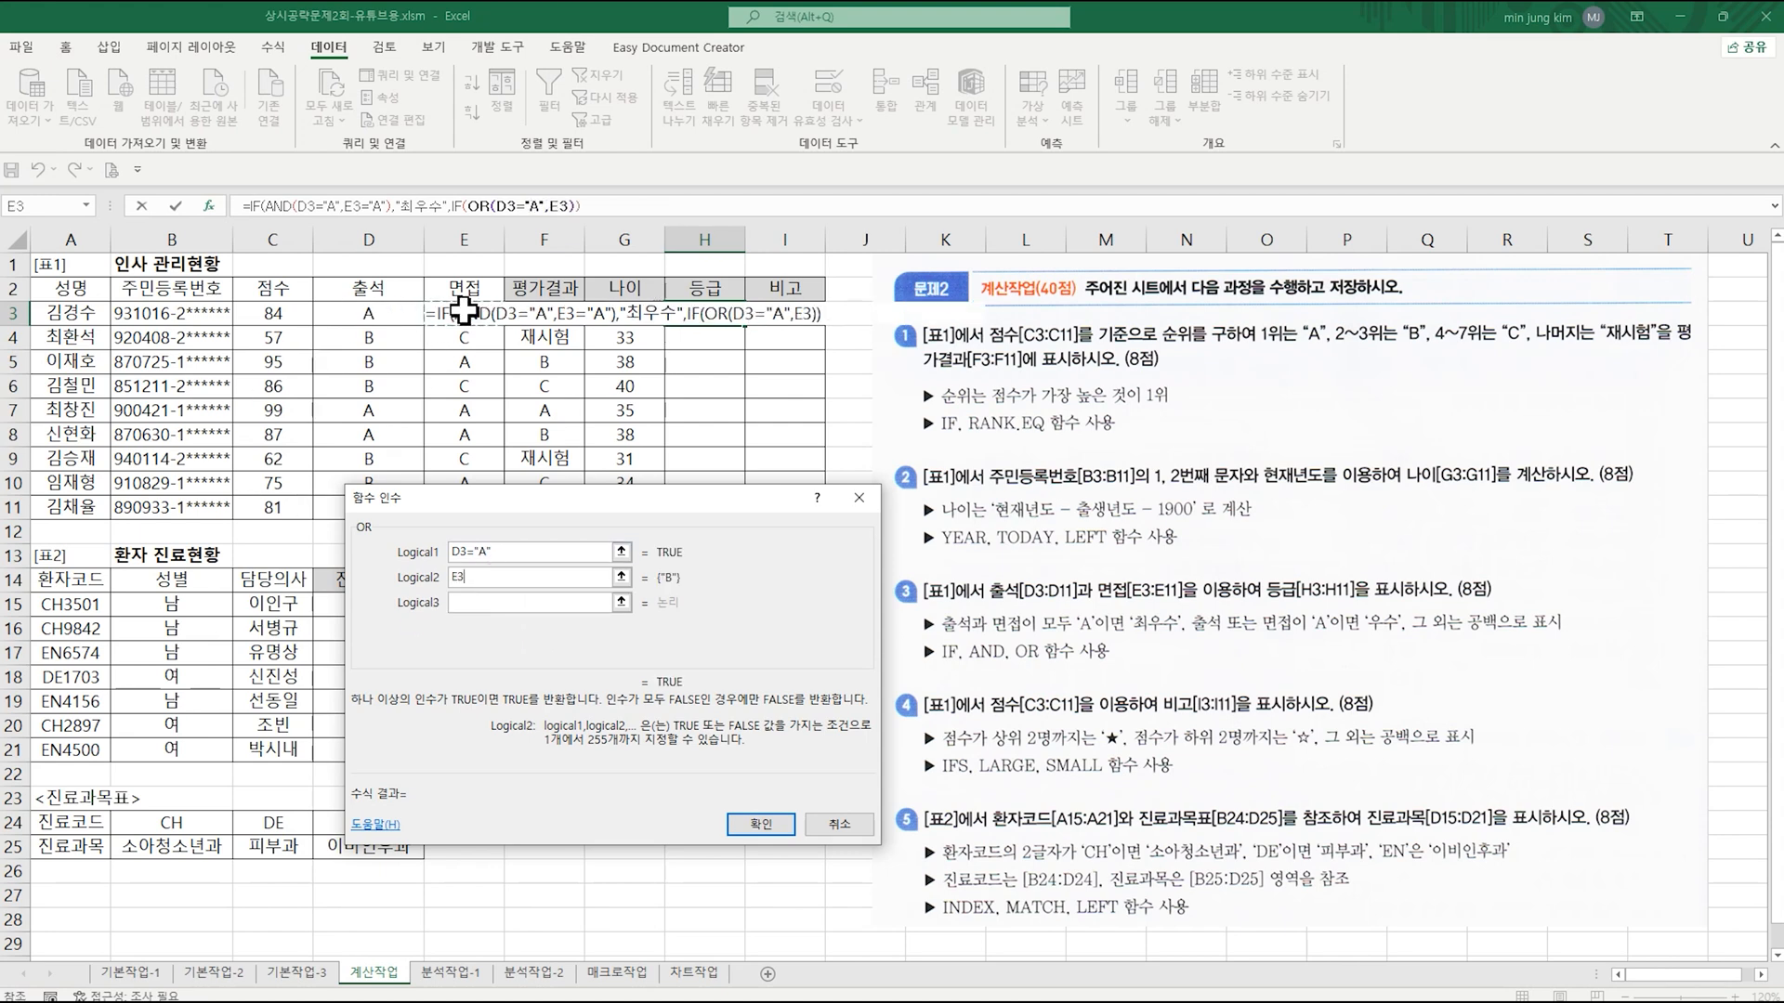
{"action": "type", "text": "=\"A\""}
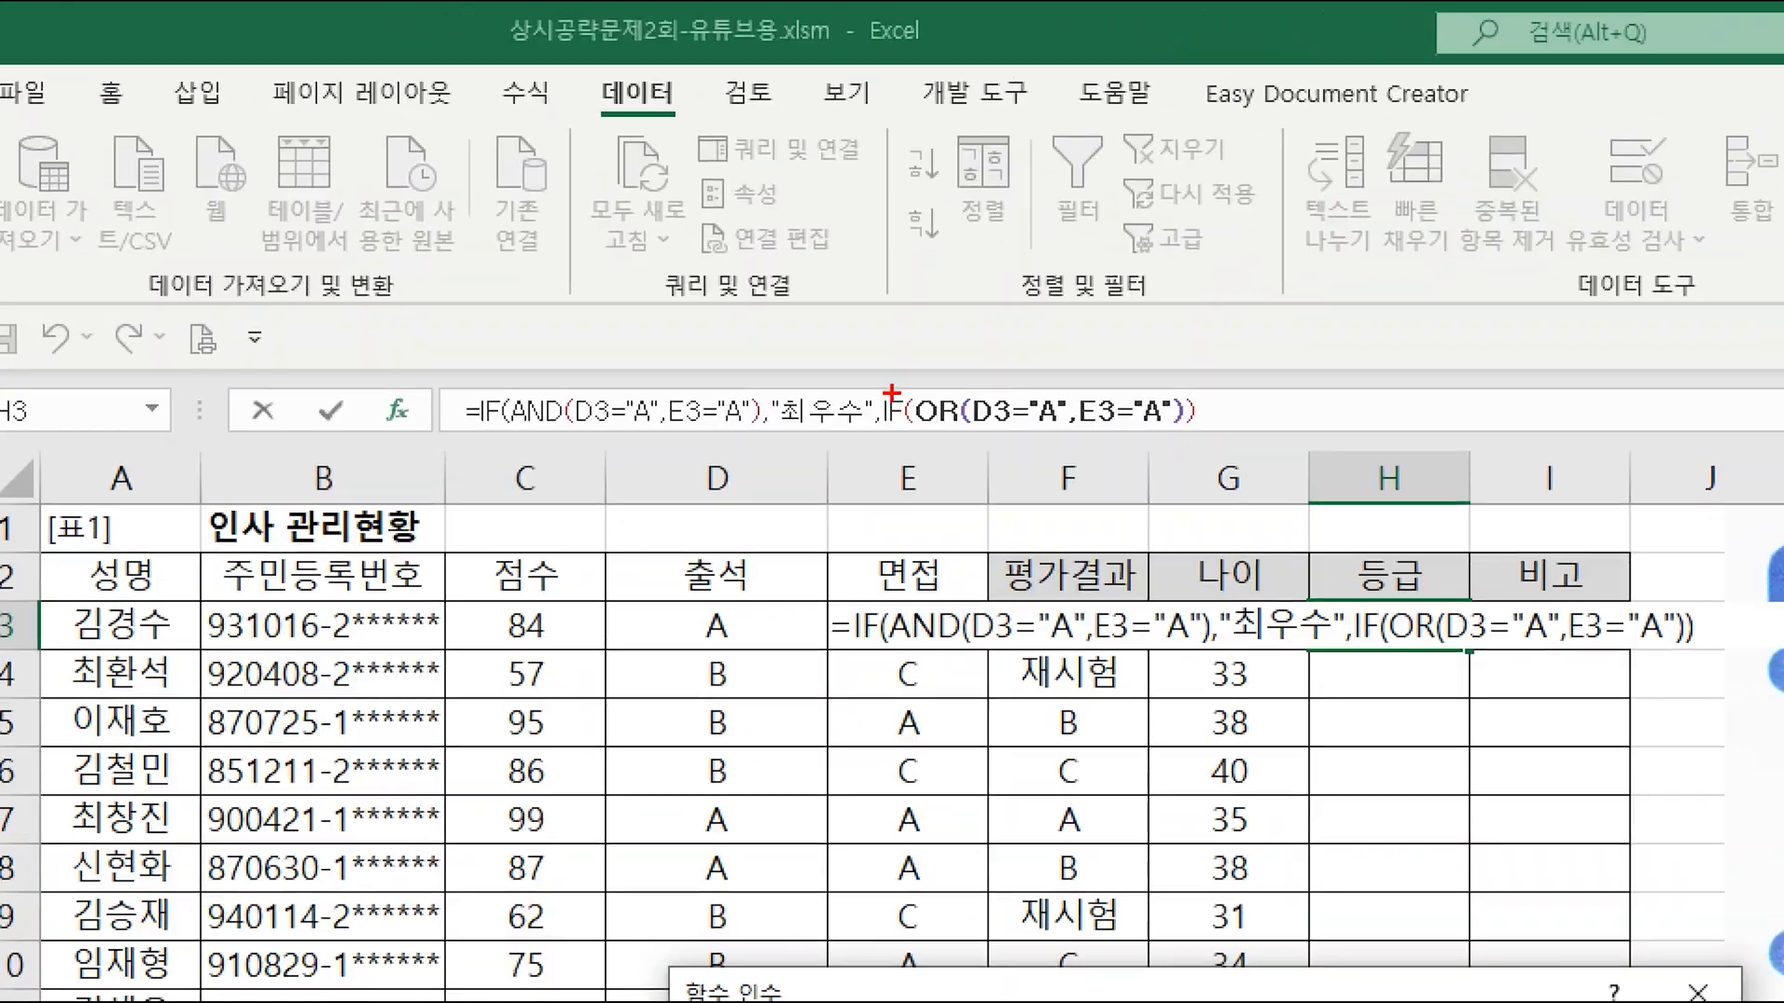
Step: Return to the inner IF's arguments and set Value_if_true to "우수" and Value_if_false to an empty string ""
{"action": "left_click", "coordinate": [892, 411]}
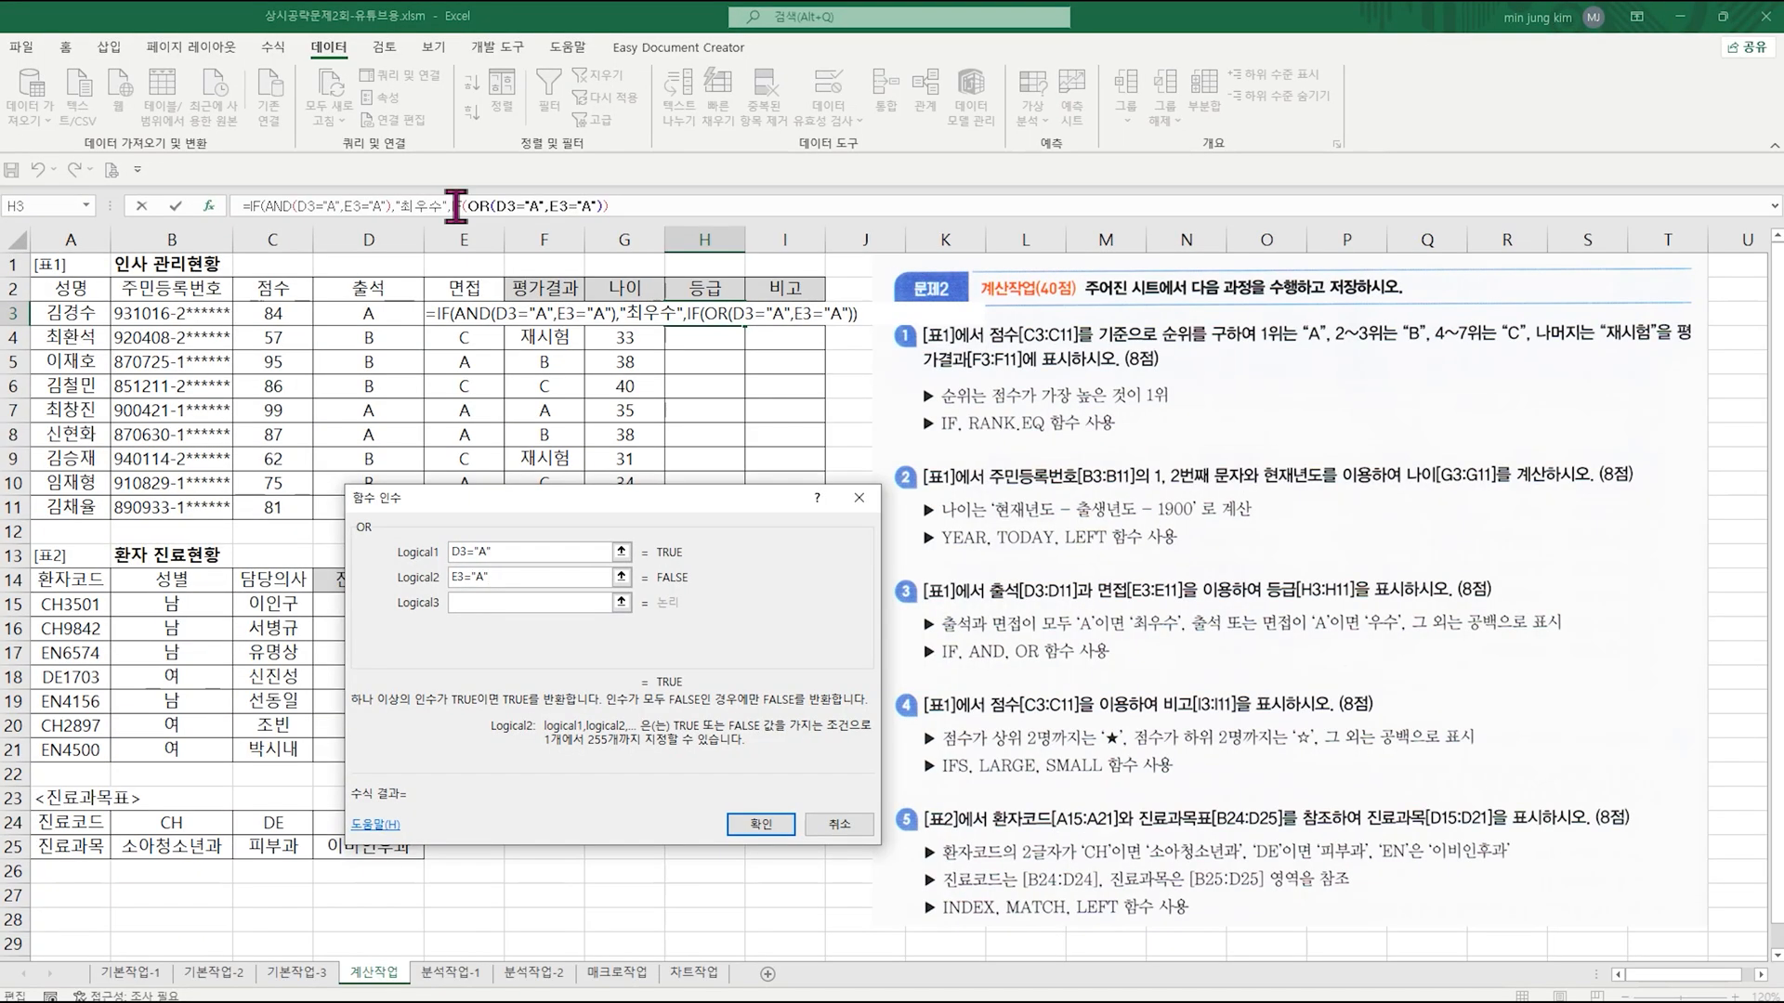
{"action": "left_click", "coordinate": [456, 205]}
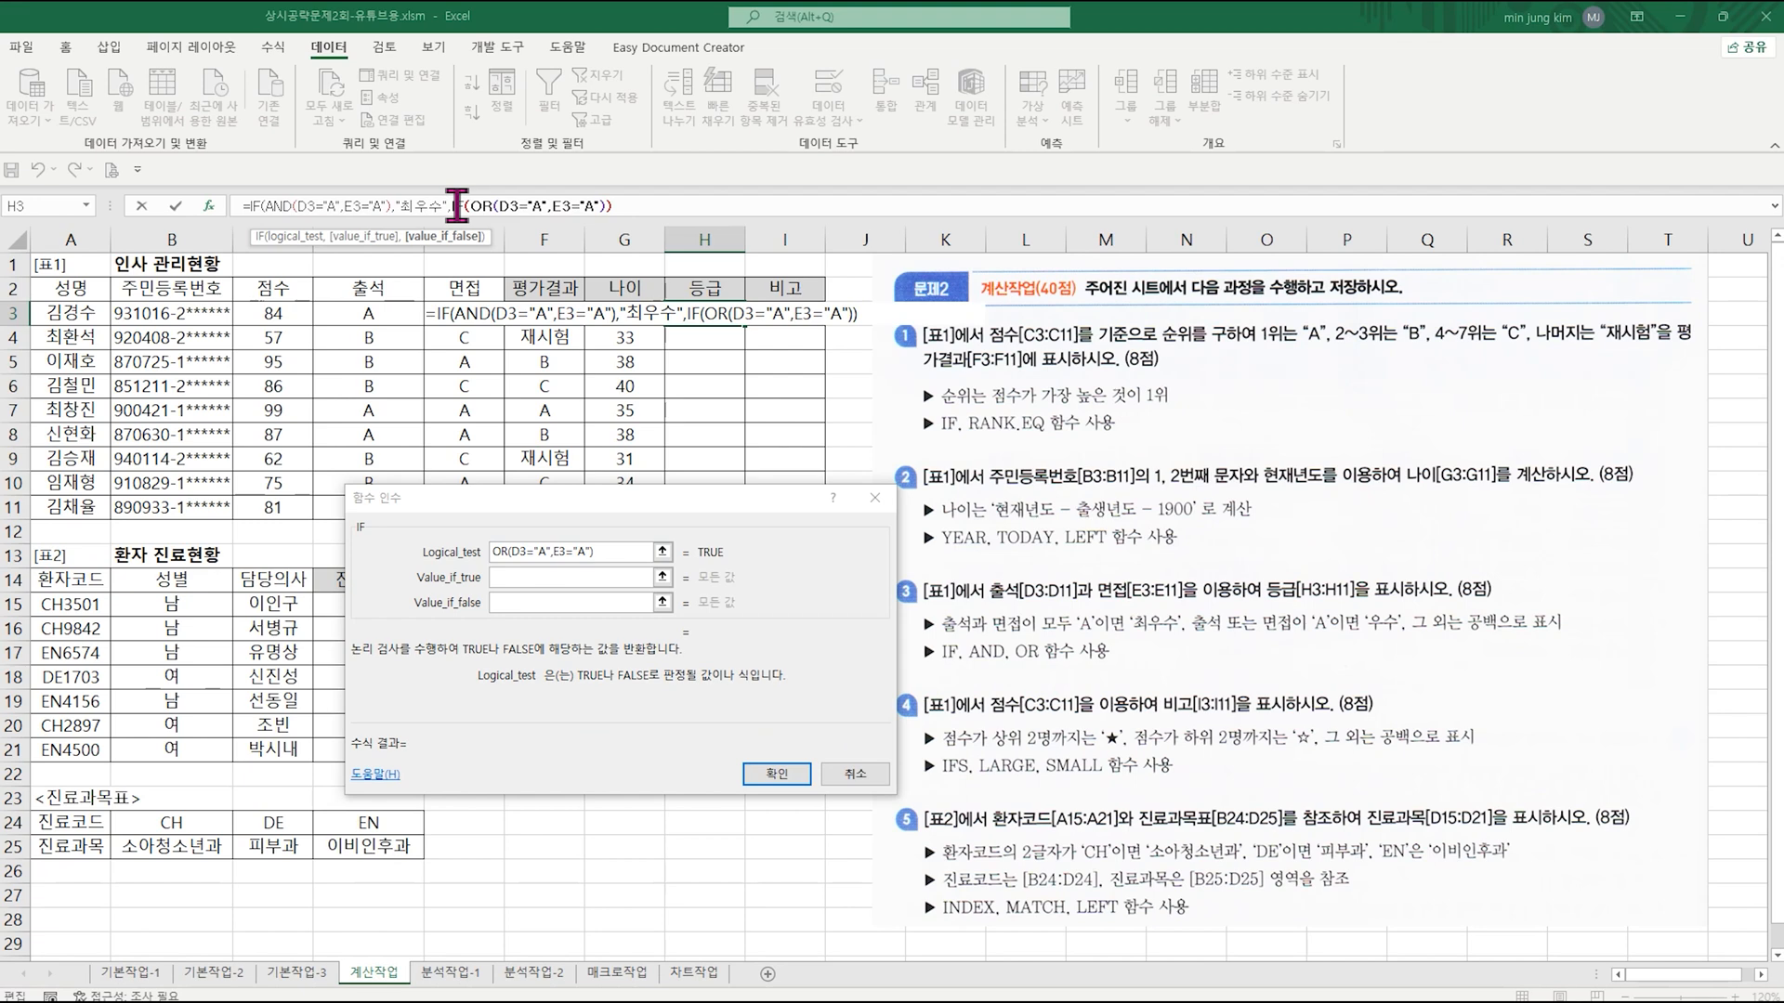
{"action": "left_click", "coordinate": [552, 578]}
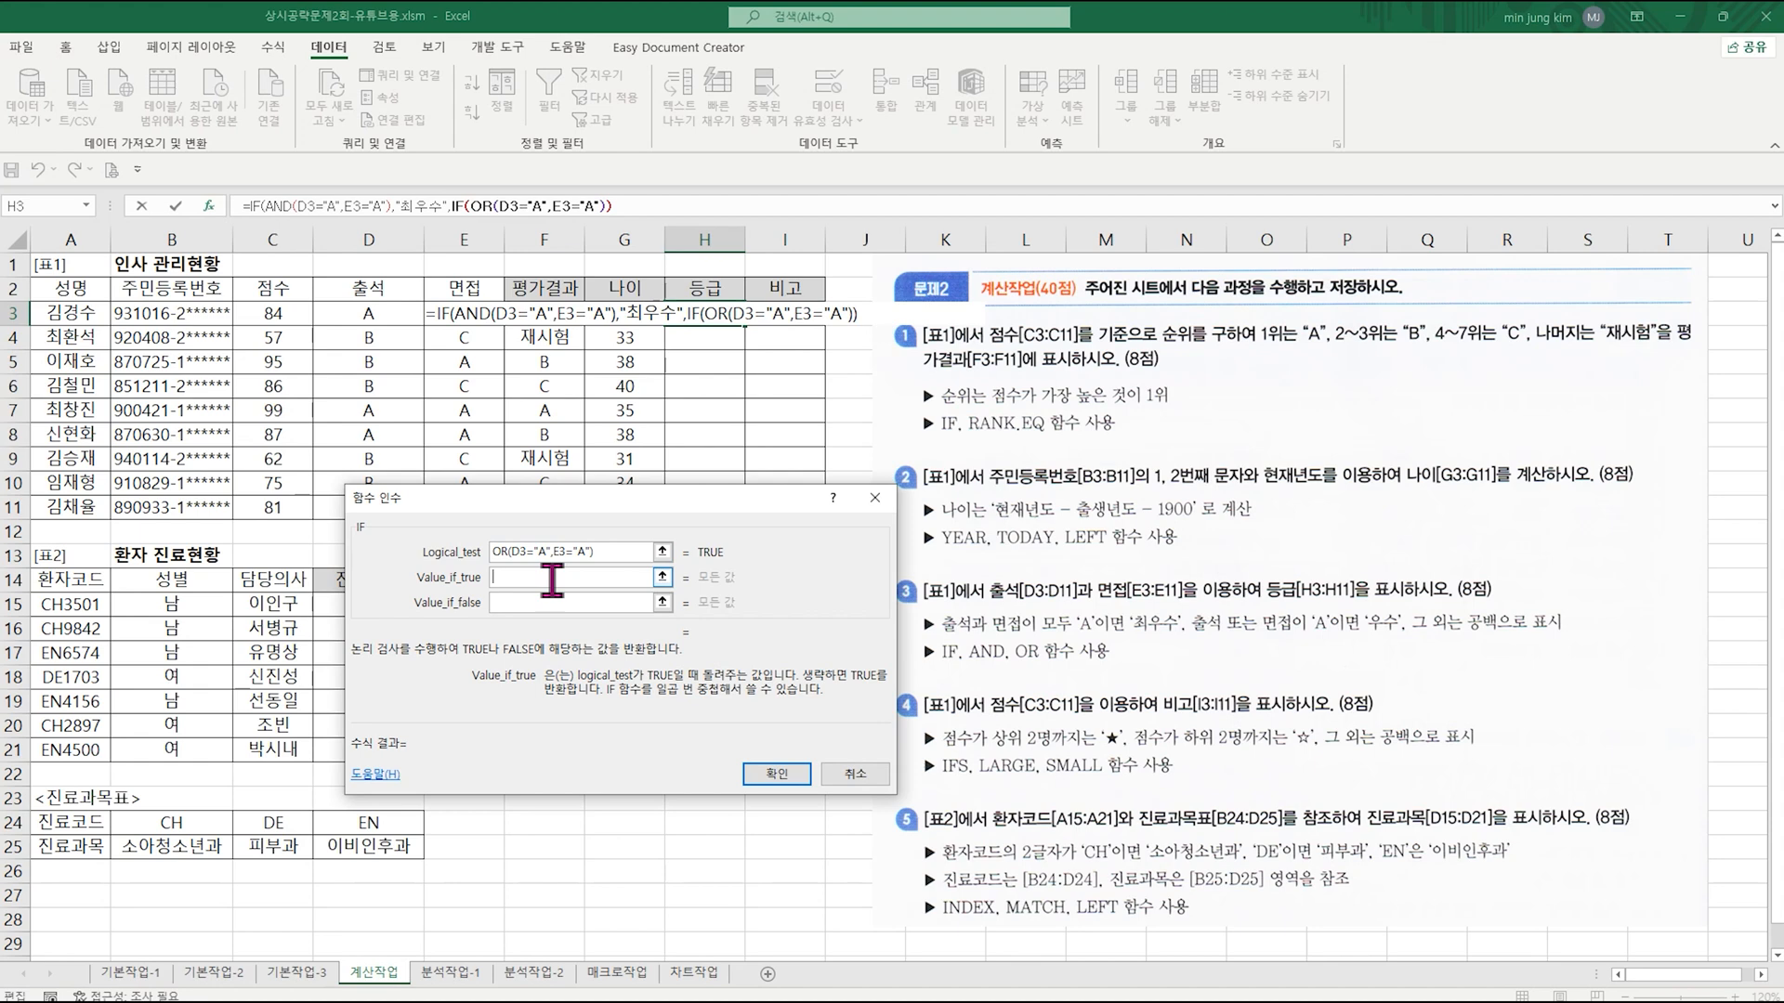
{"action": "type", "text": "\"웃"}
{"action": "type", "text": "수\""}
{"action": "key", "text": "Tab"}
{"action": "type", "text": "\""}
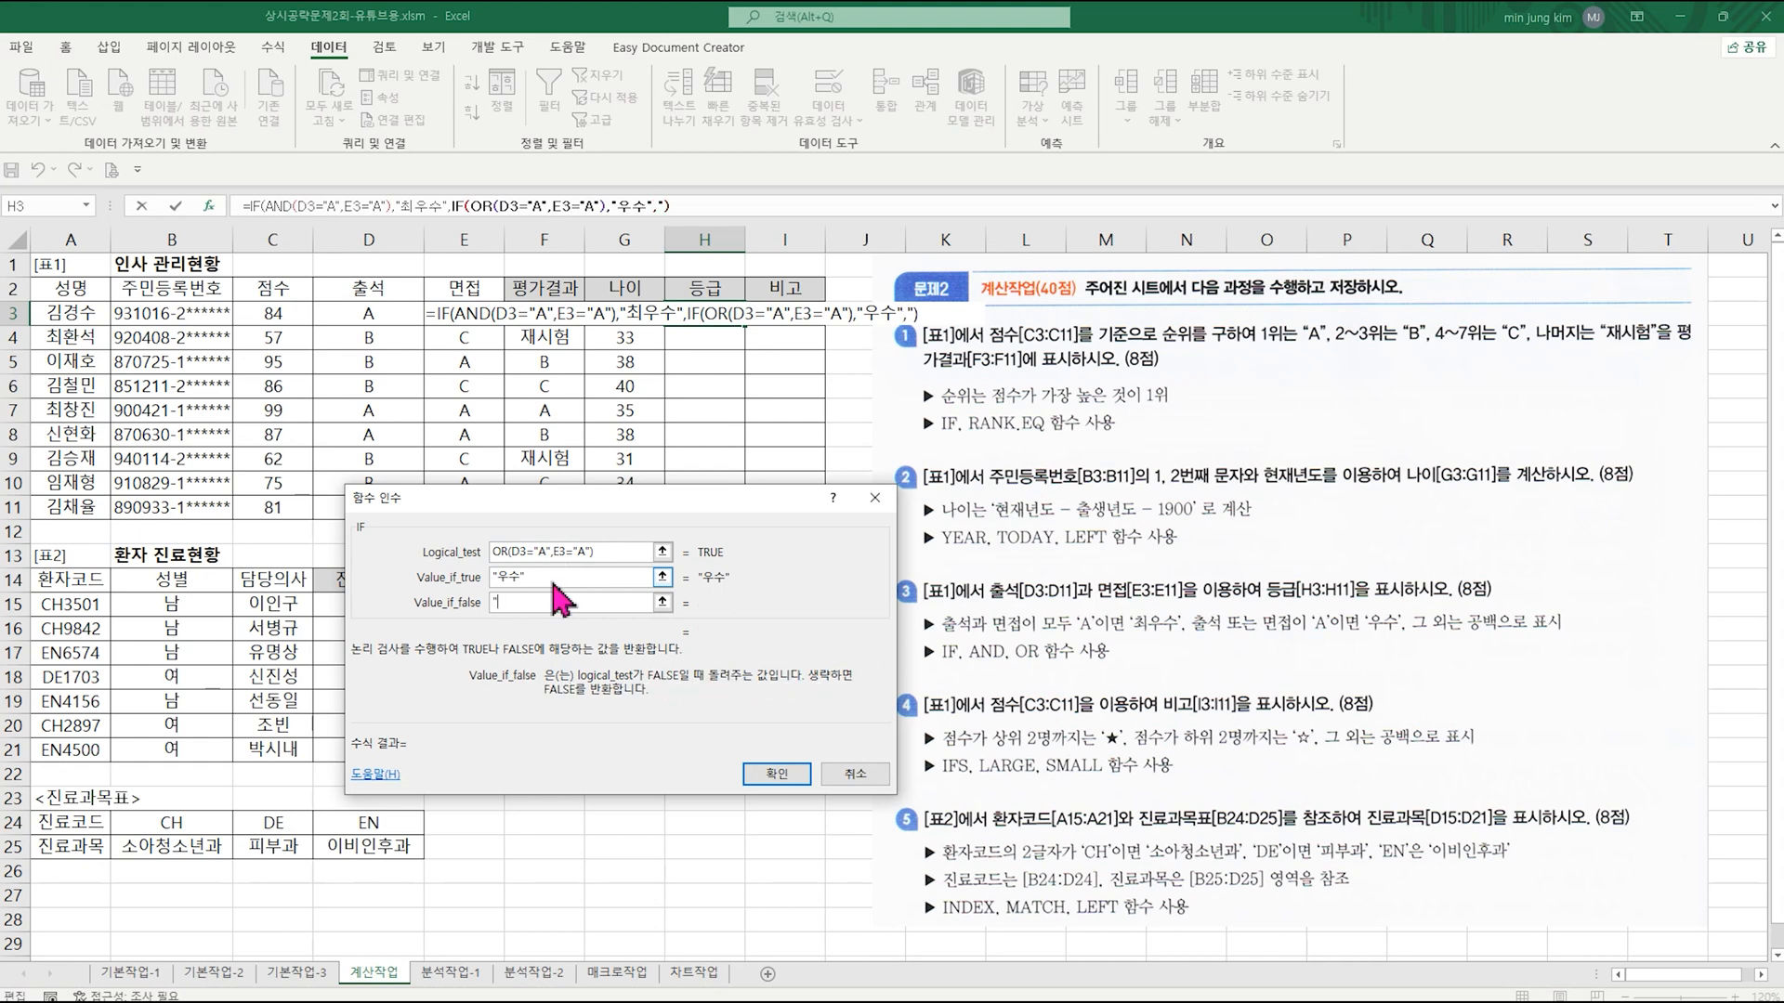
{"action": "type", "text": "\""}
Step: Confirm the nested IF formula in H3 and fill it down the 등급 column through H11
{"action": "left_click", "coordinate": [777, 774]}
{"action": "left_click", "coordinate": [841, 588]}
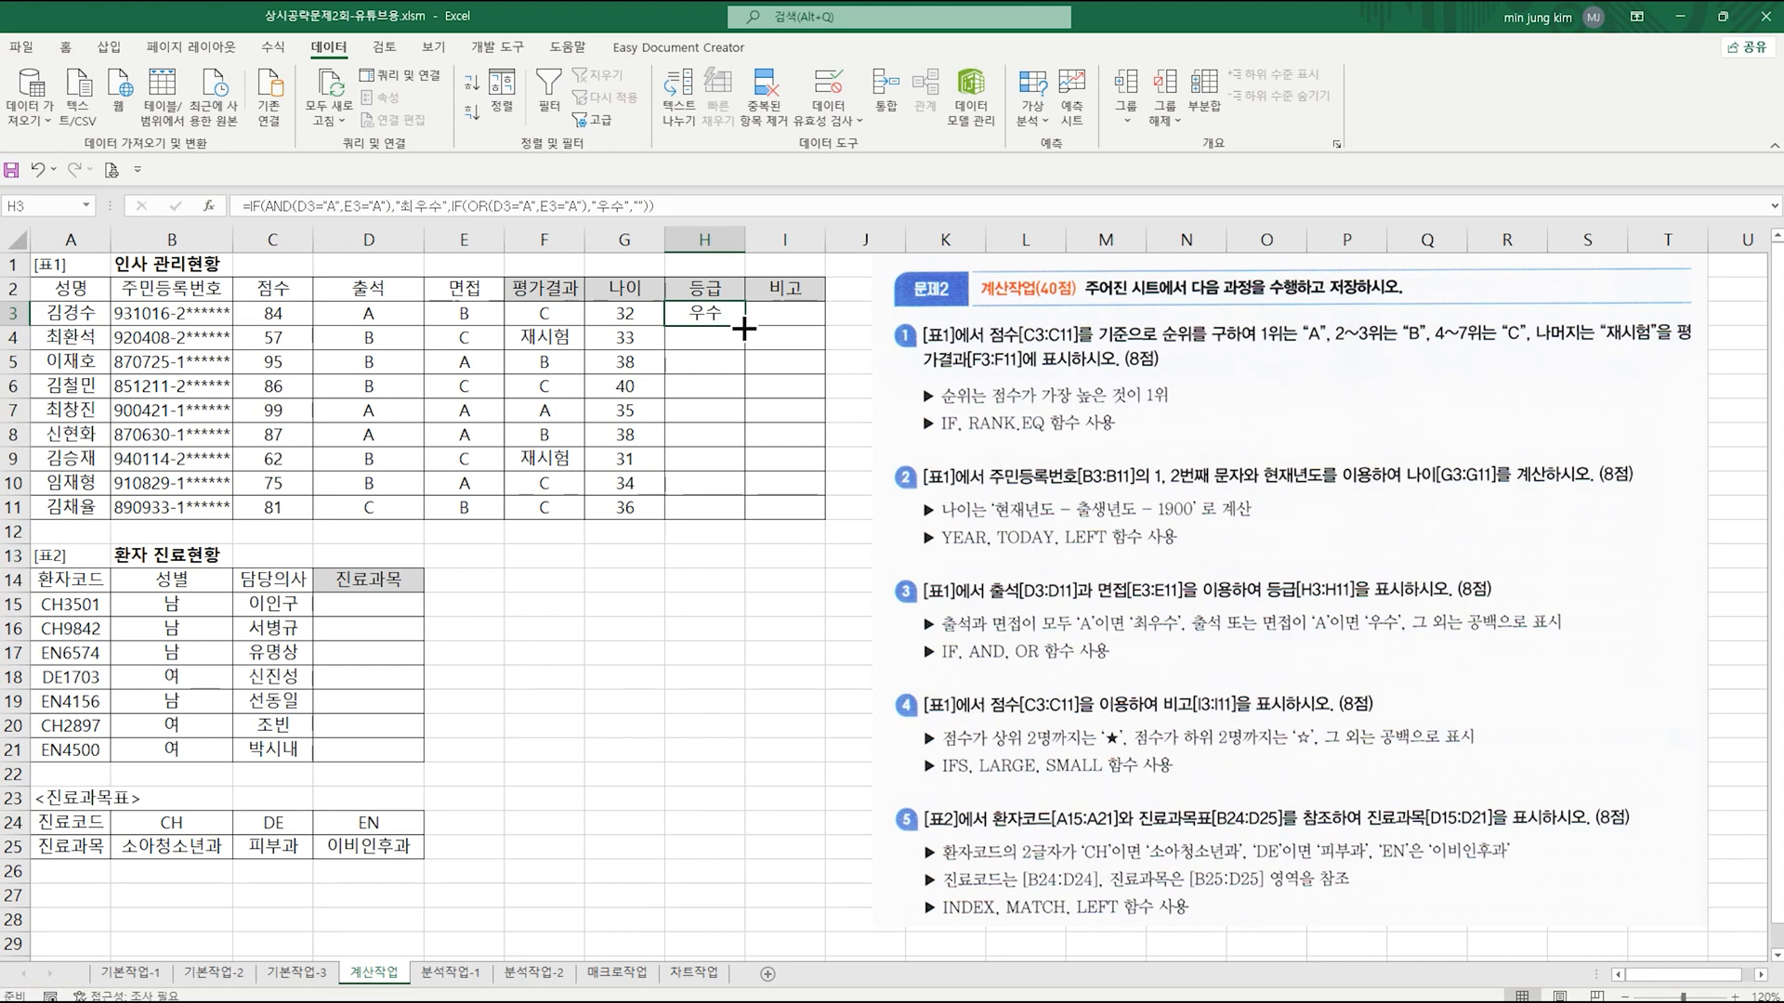
{"action": "left_click_drag", "start_coordinate": [744, 328], "coordinate": [730, 523]}
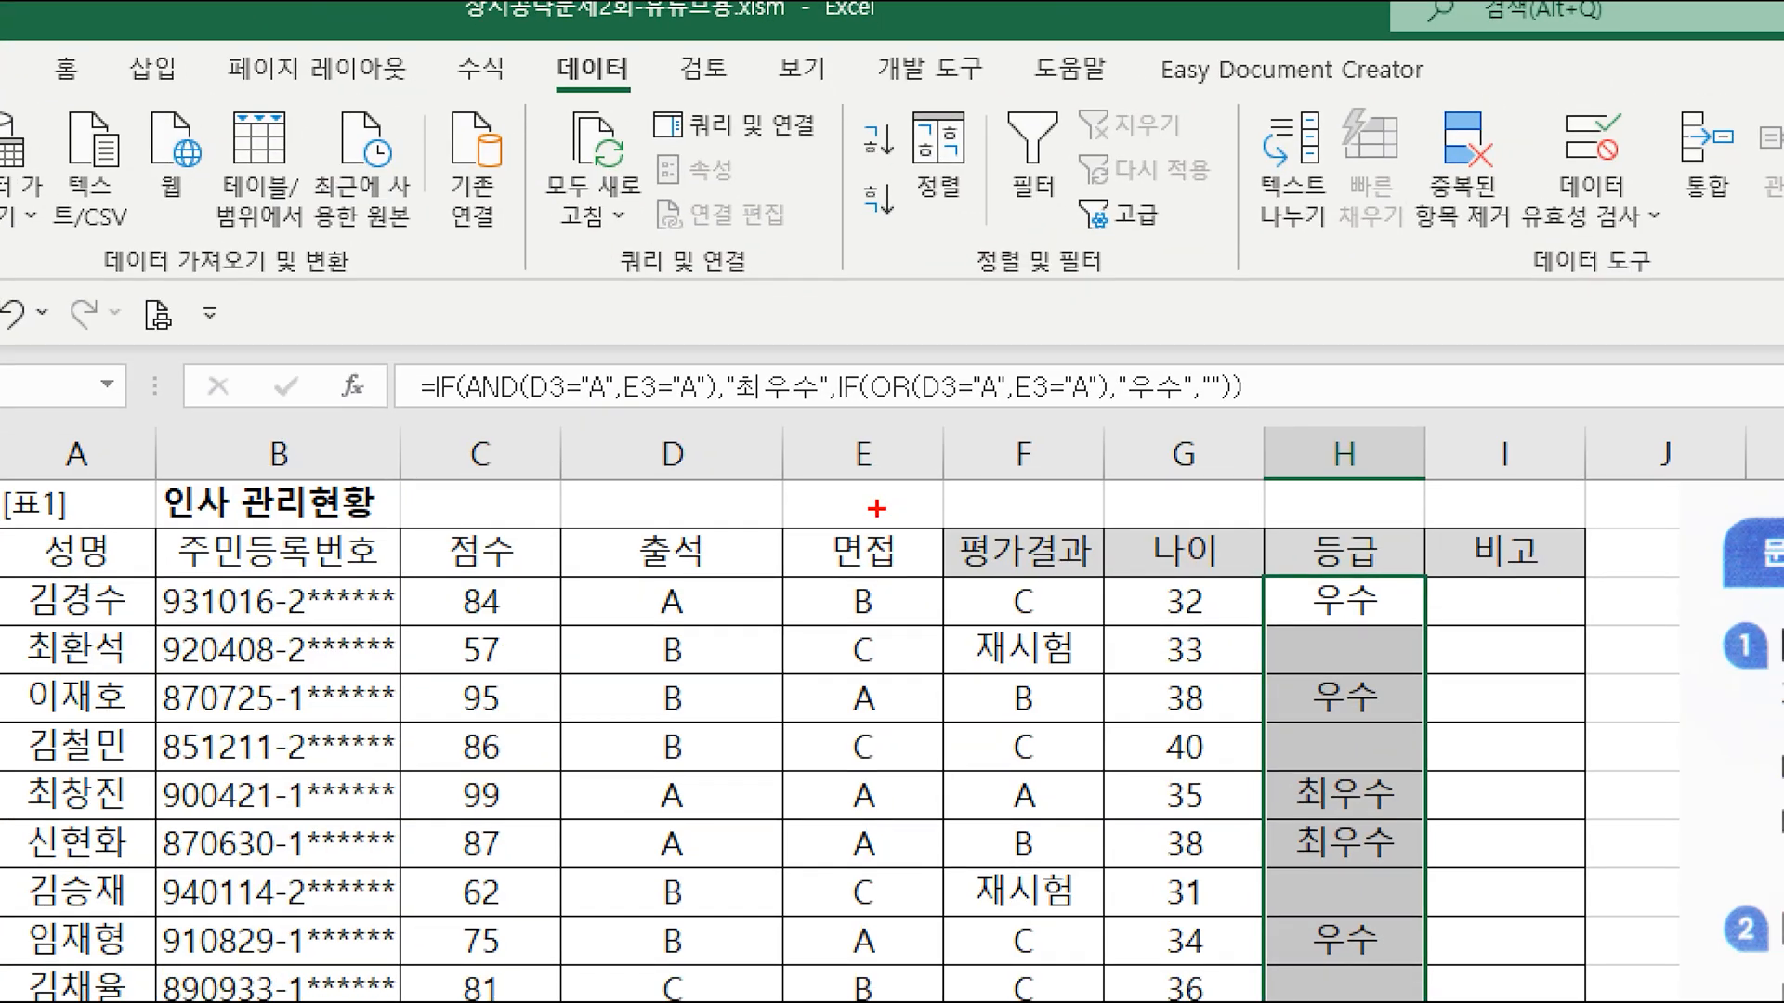
{"action": "left_click_drag", "start_coordinate": [578, 408], "coordinate": [813, 410]}
{"action": "left_click_drag", "start_coordinate": [1132, 409], "coordinate": [1185, 408]}
{"action": "left_click_drag", "start_coordinate": [971, 409], "coordinate": [1101, 411]}
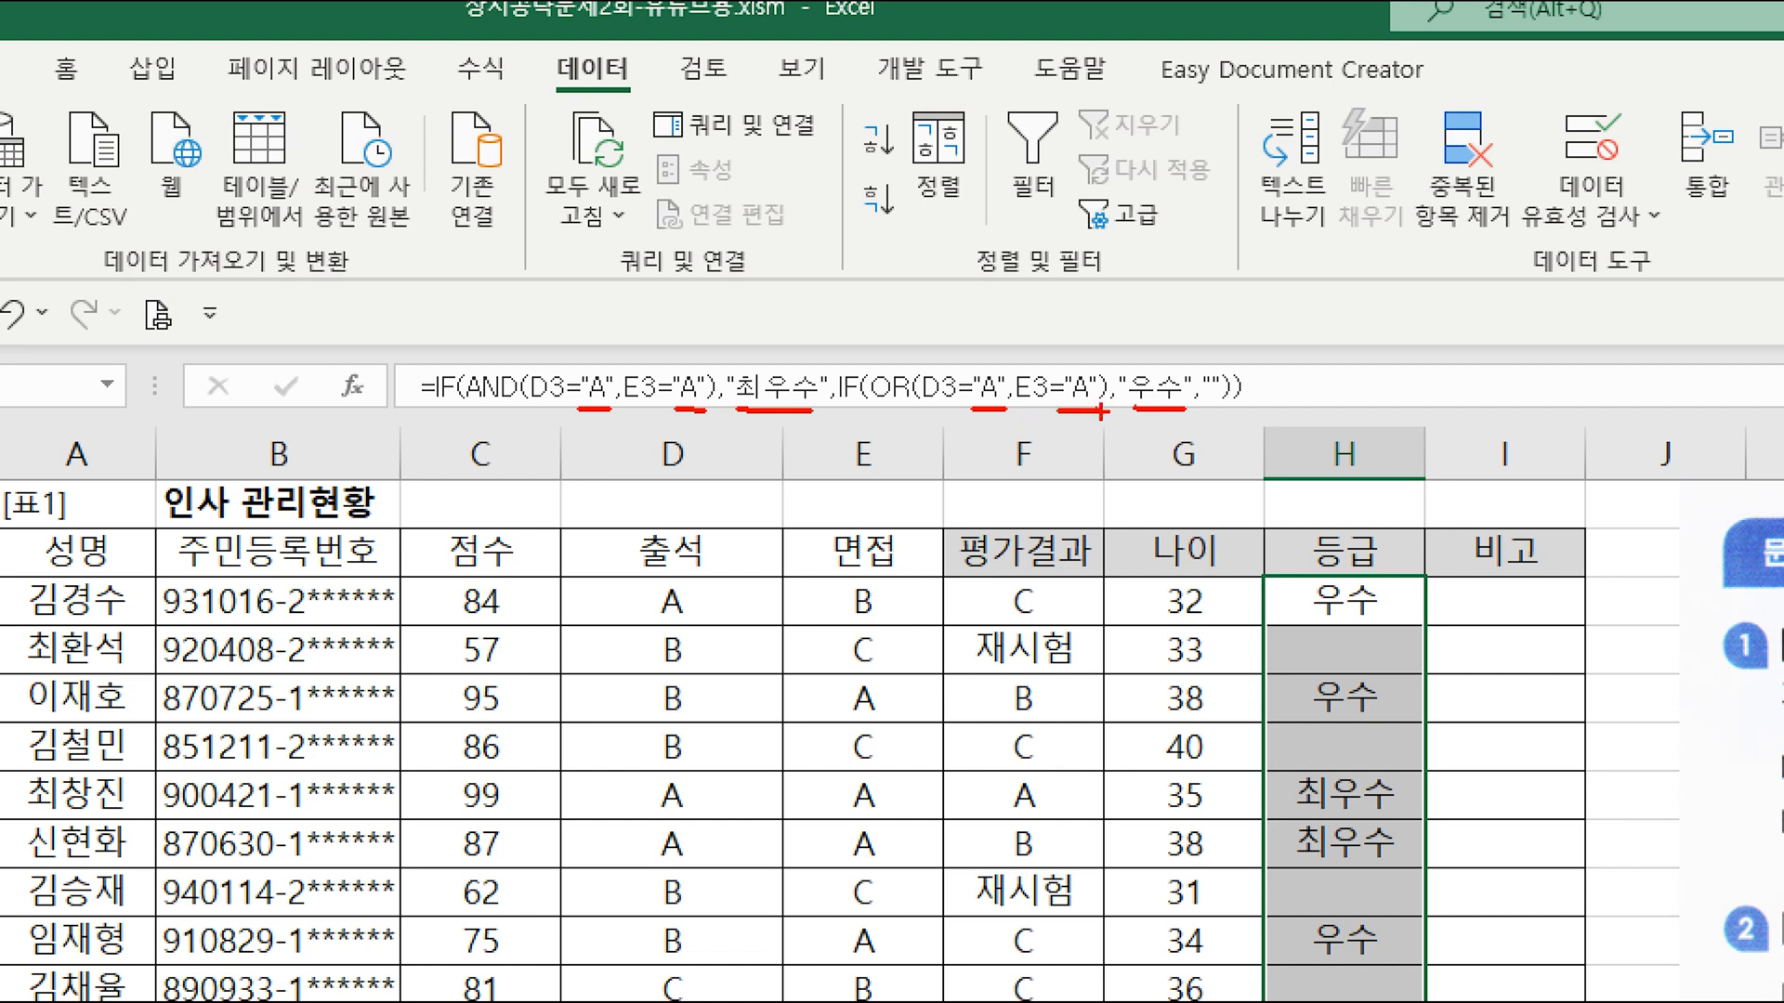
{"action": "key", "text": "Escape"}
{"action": "left_click", "coordinate": [785, 313]}
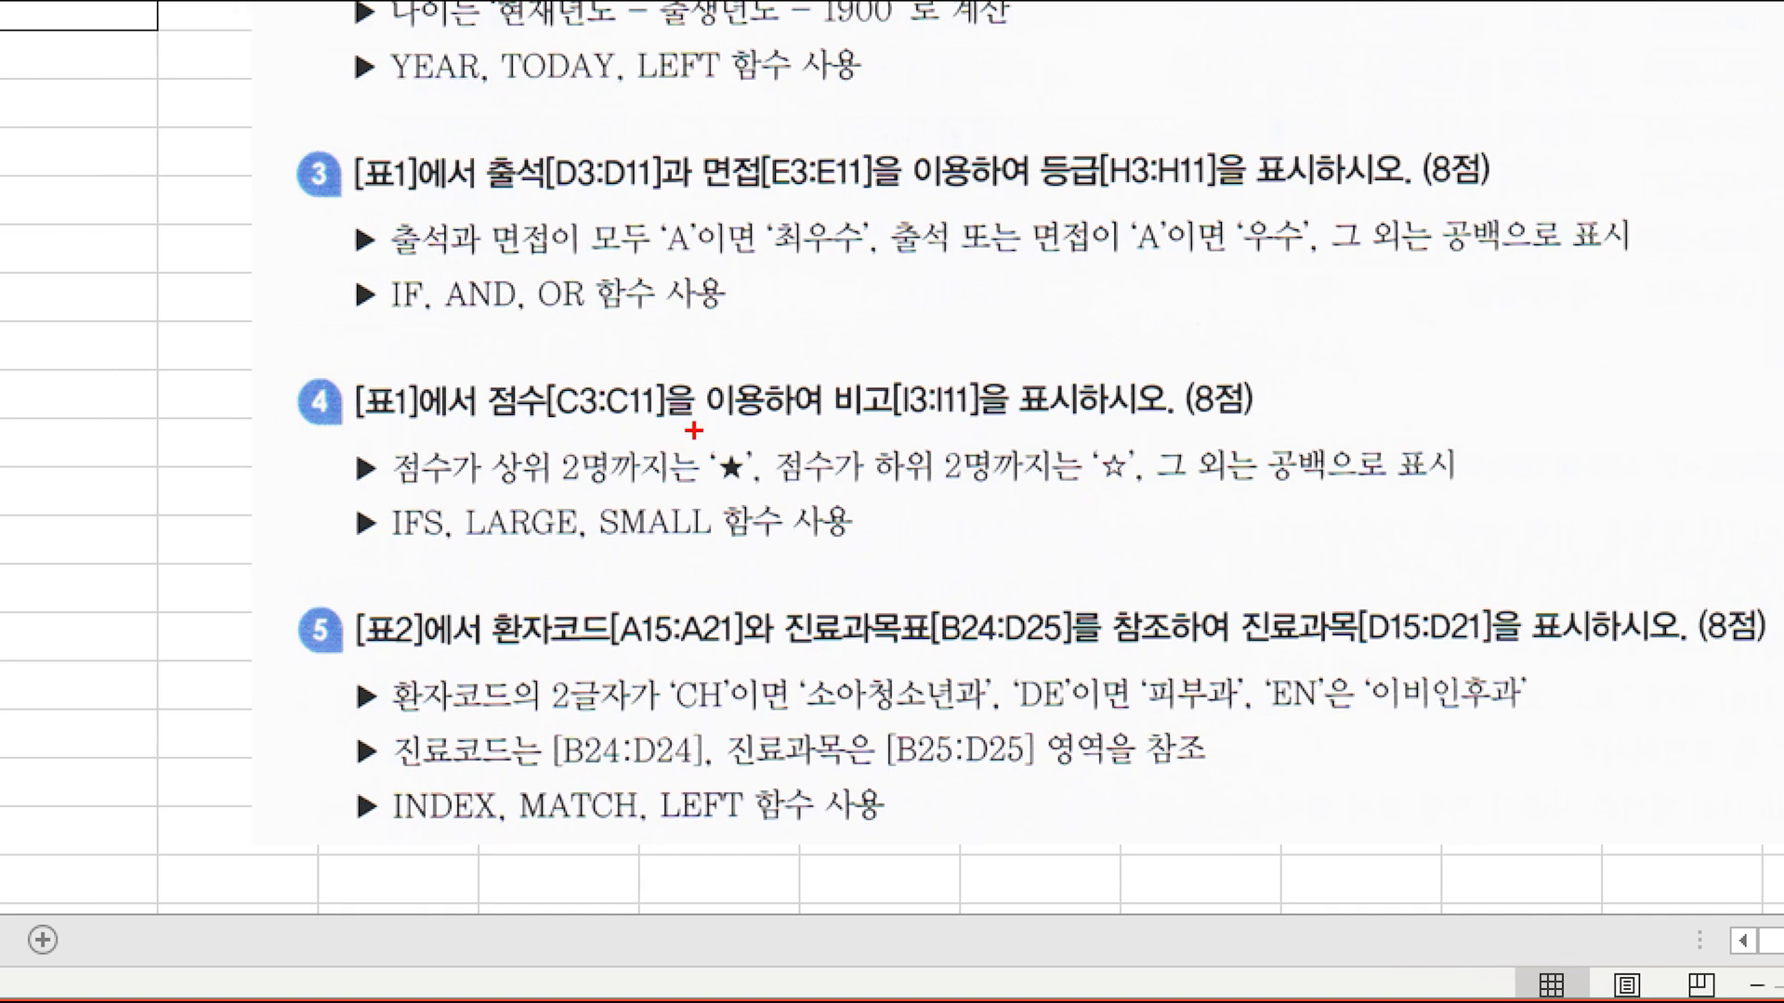
{"action": "left_click_drag", "start_coordinate": [693, 430], "coordinate": [762, 490]}
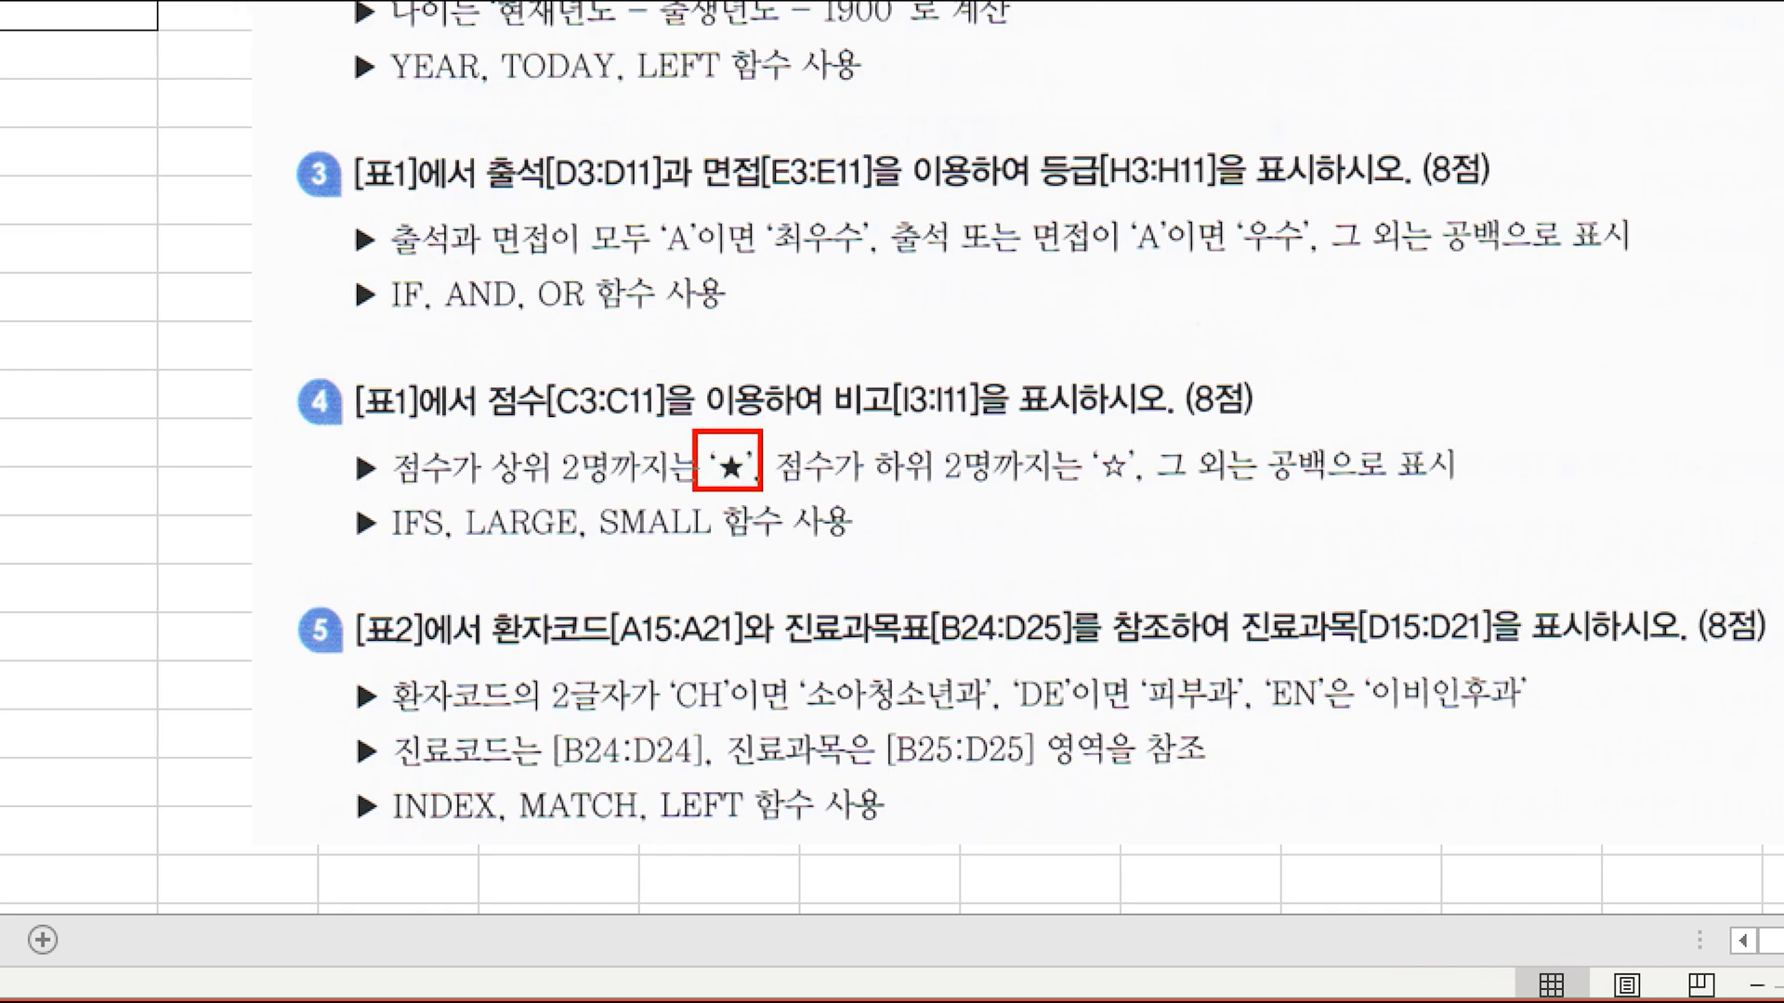
{"action": "left_click_drag", "start_coordinate": [1073, 432], "coordinate": [1142, 496]}
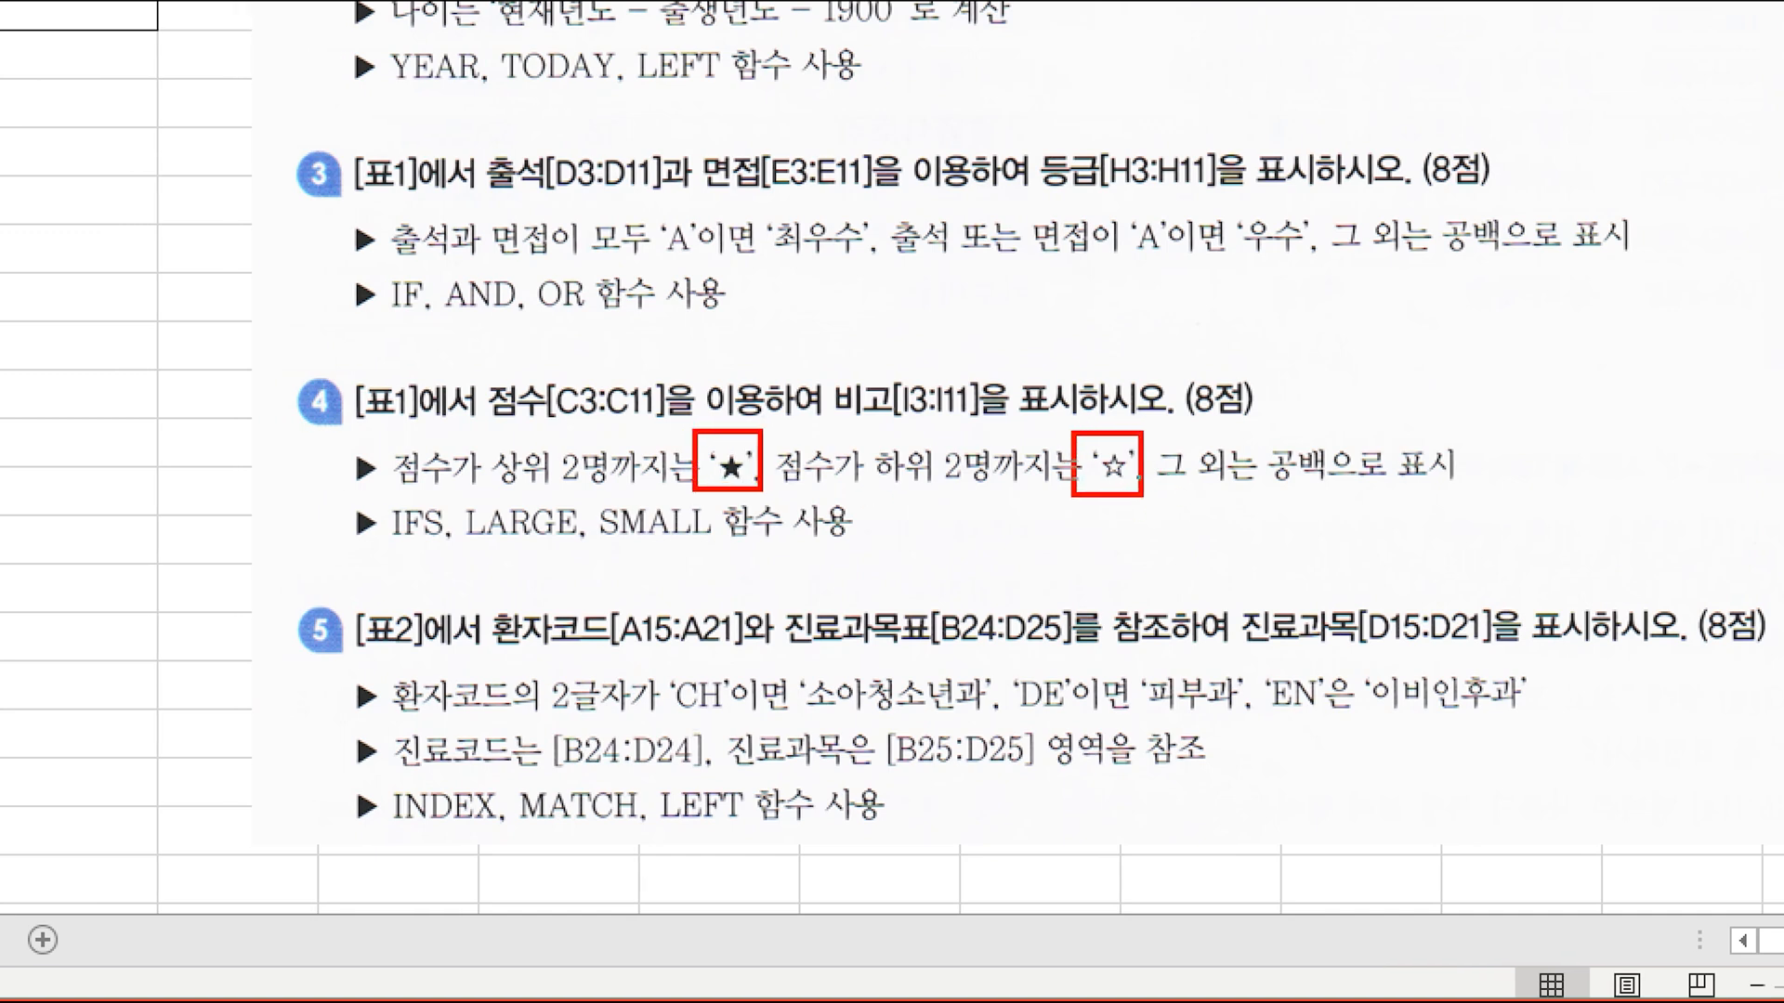
{"action": "left_click_drag", "start_coordinate": [1245, 416], "coordinate": [1377, 500]}
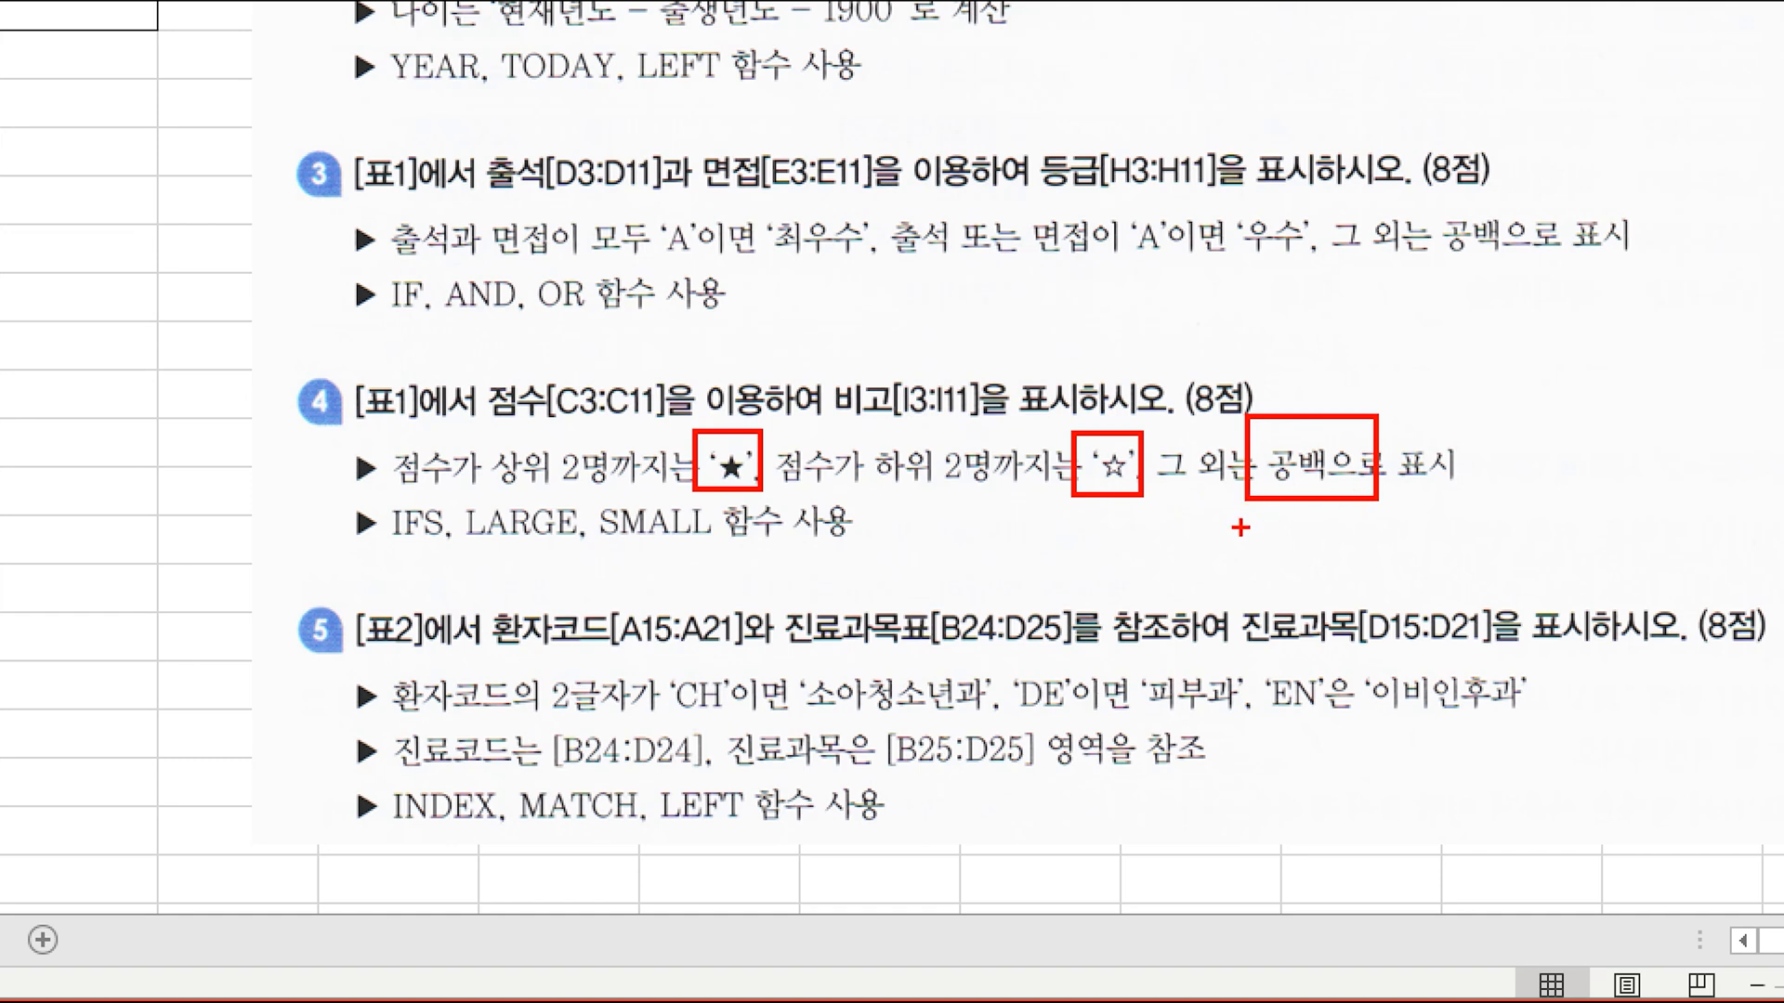
{"action": "left_click_drag", "start_coordinate": [361, 495], "coordinate": [468, 552]}
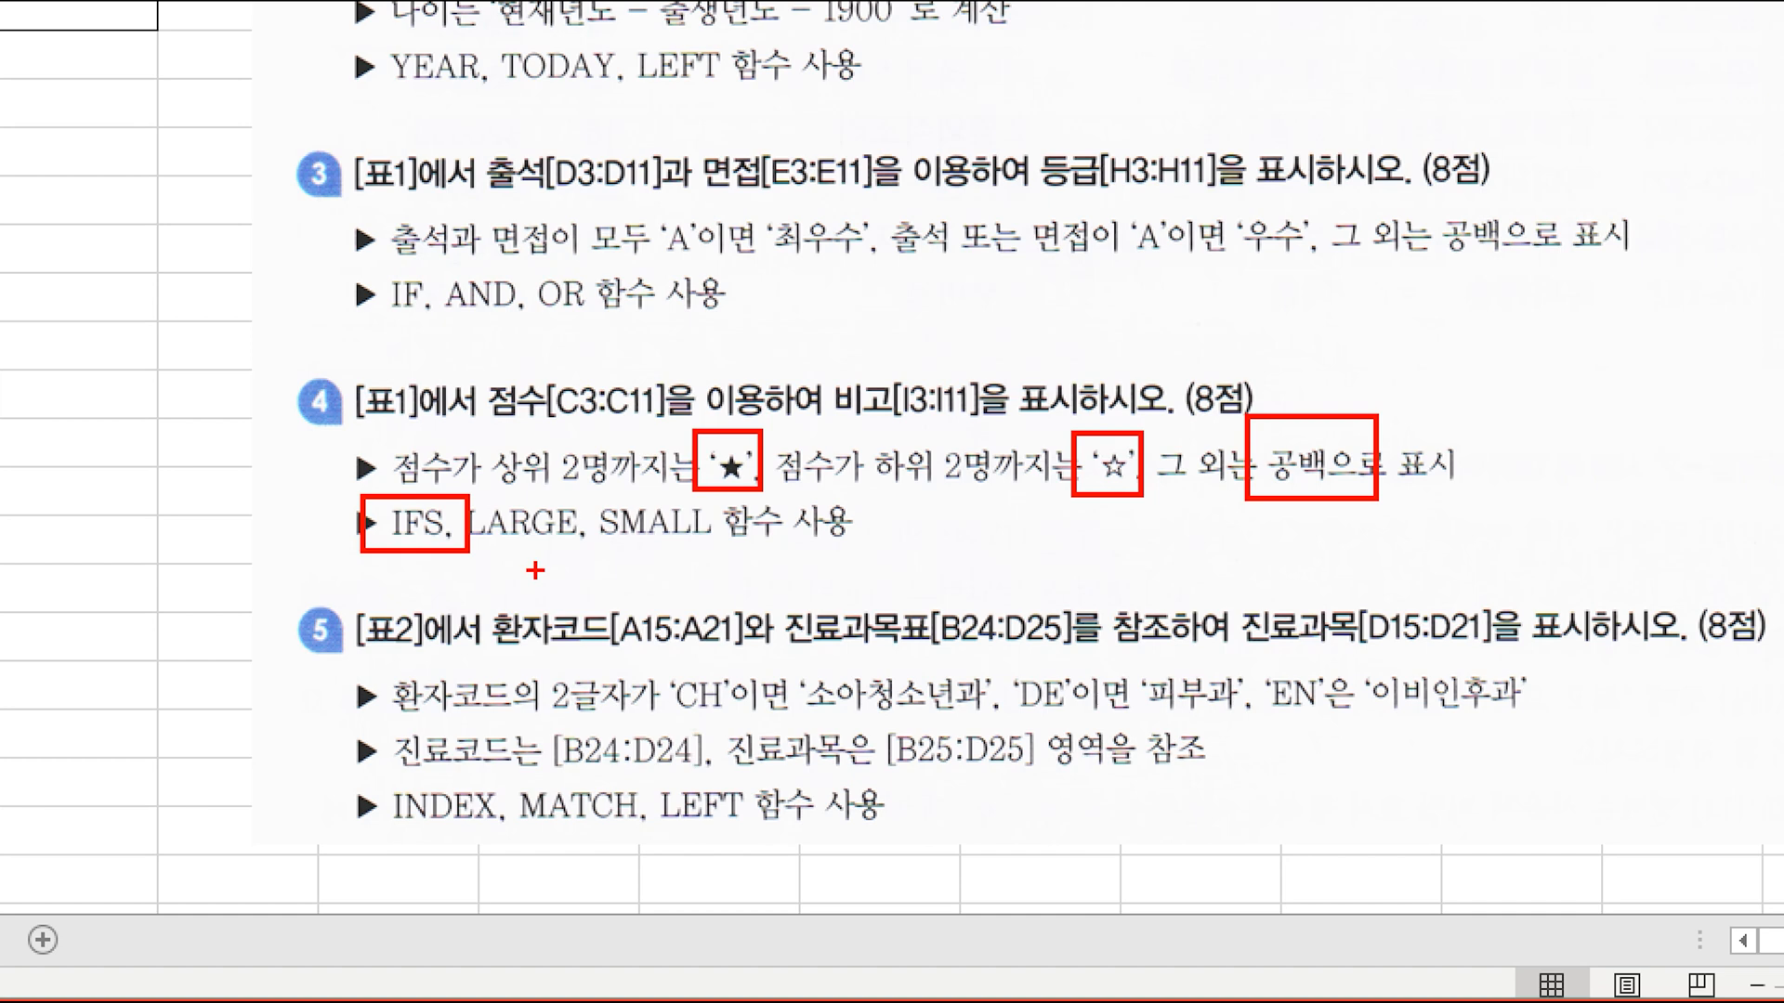
{"action": "key", "text": "Escape"}
Step: Start an IFS function in the first 비고 cell, I3, and begin Logical_test1 with C3>= in its arguments
{"action": "left_click", "coordinate": [794, 317]}
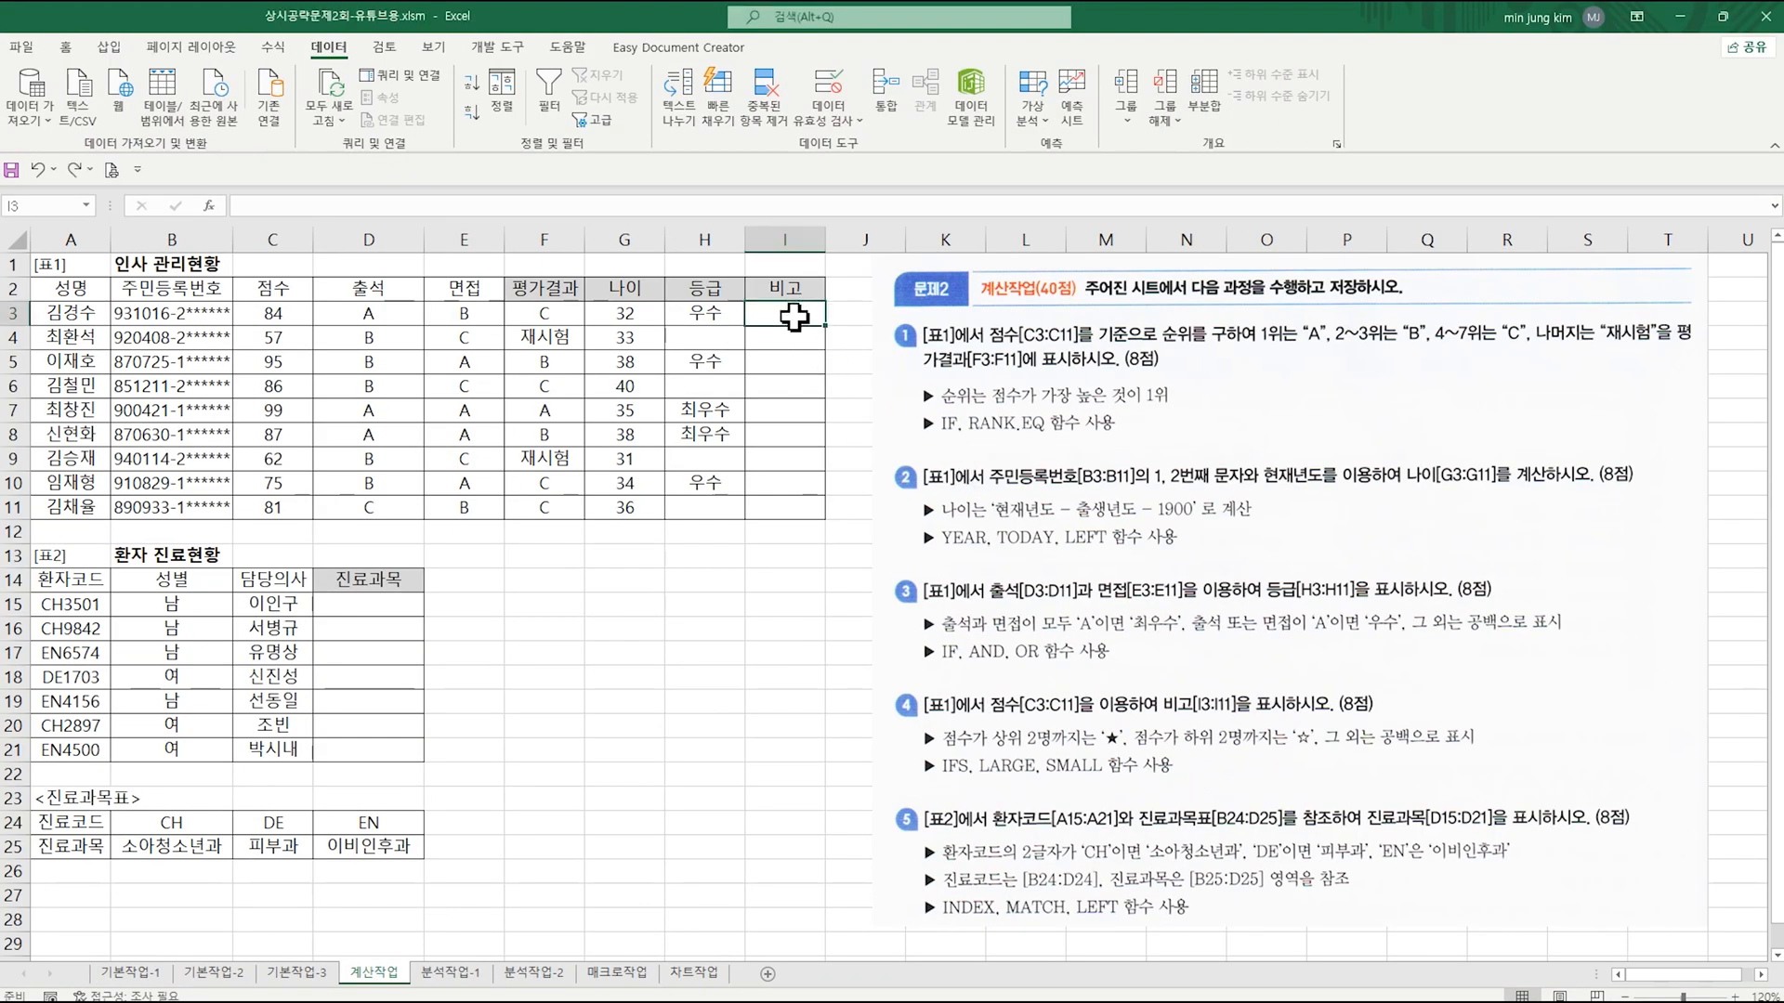
{"action": "type", "text": "="}
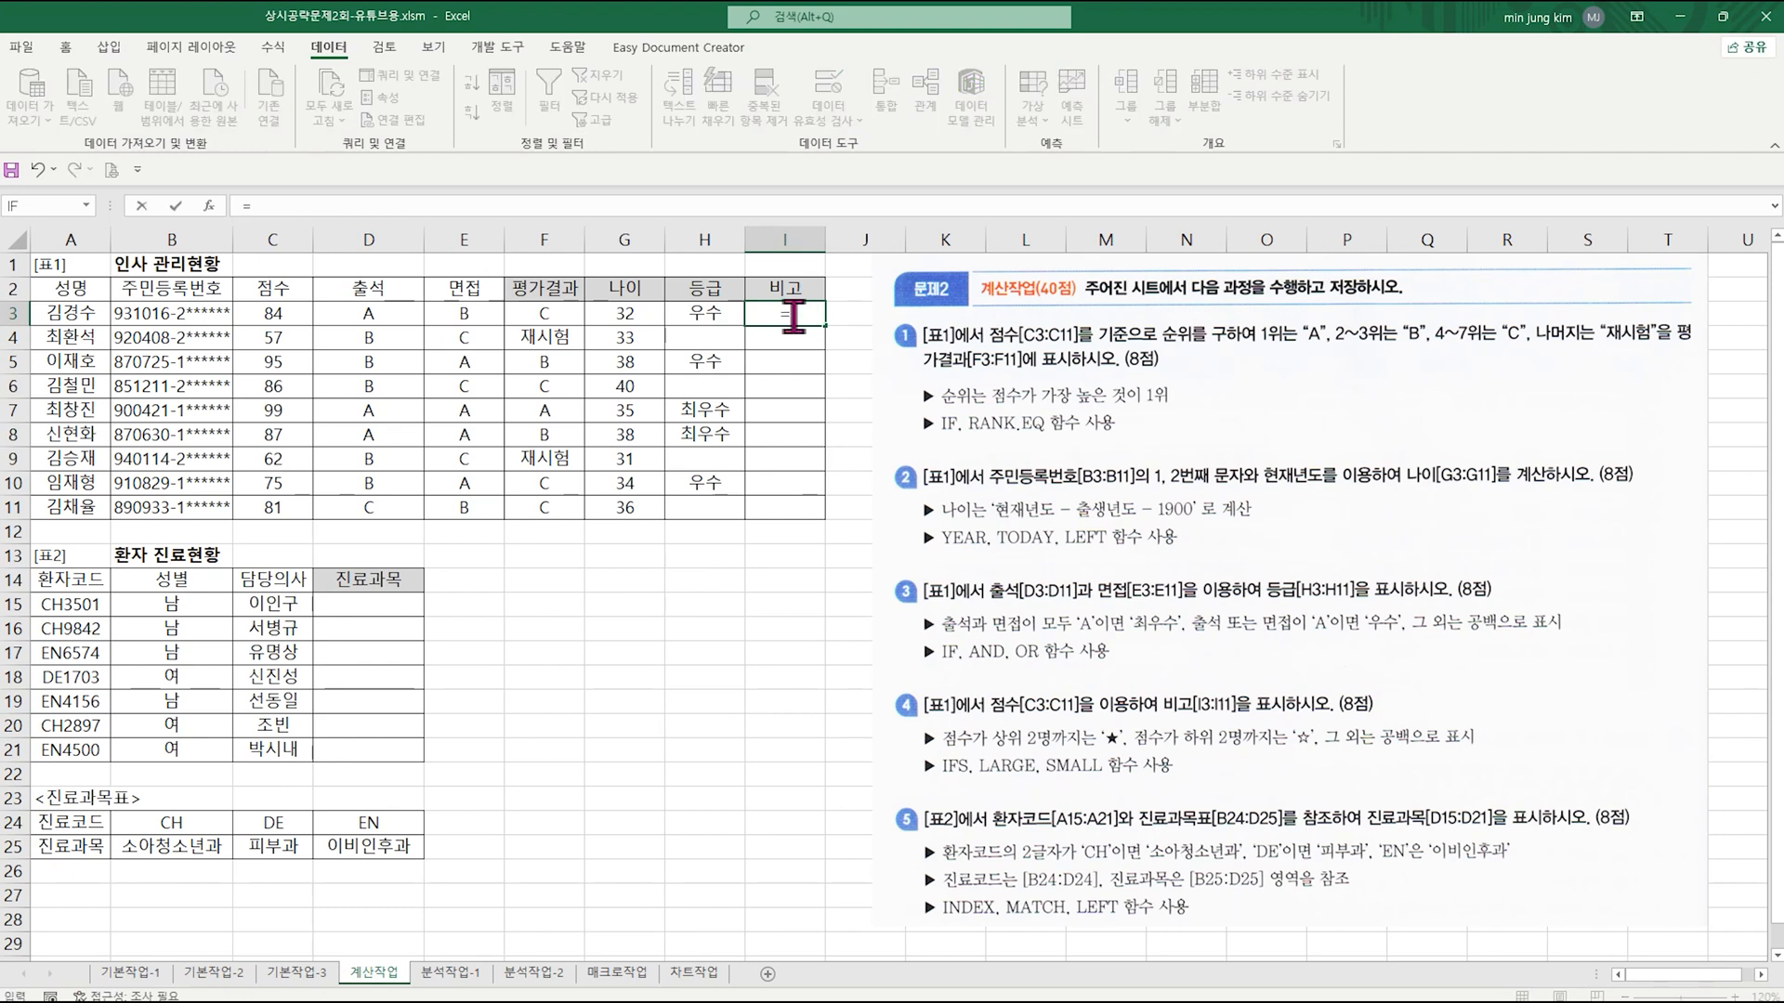
{"action": "type", "text": "ifs"}
{"action": "key", "text": "ctrl+a"}
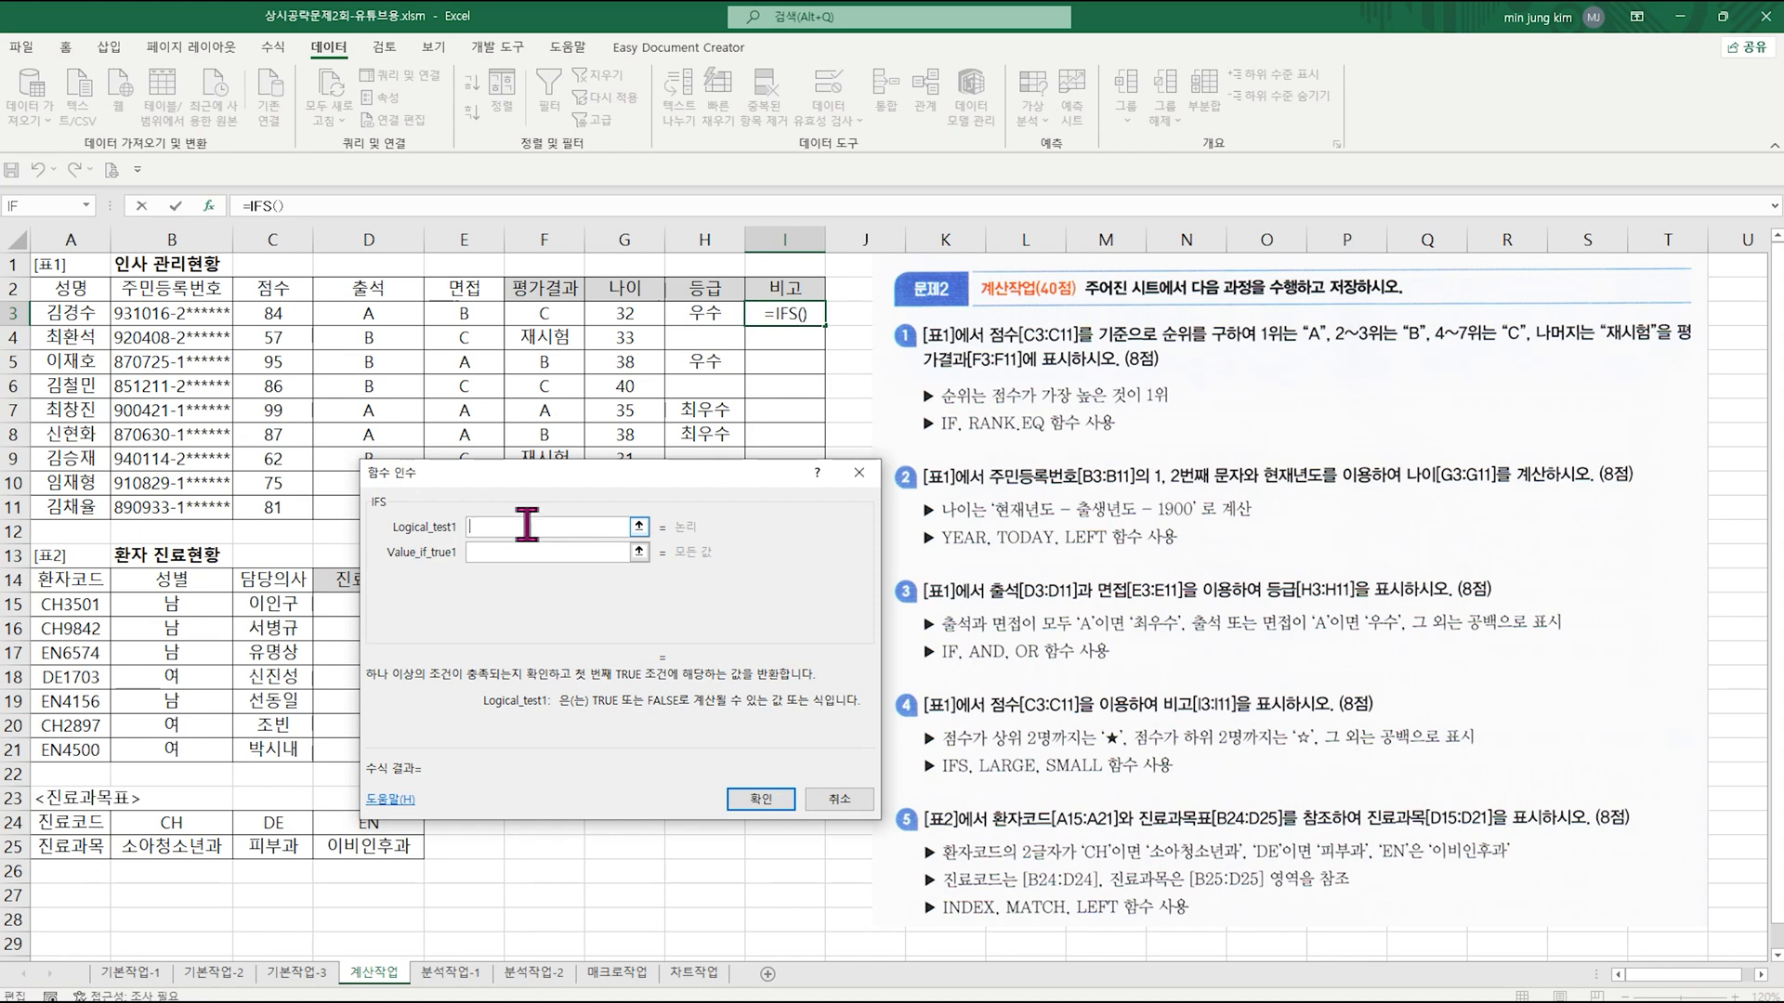
{"action": "left_click", "coordinate": [288, 316]}
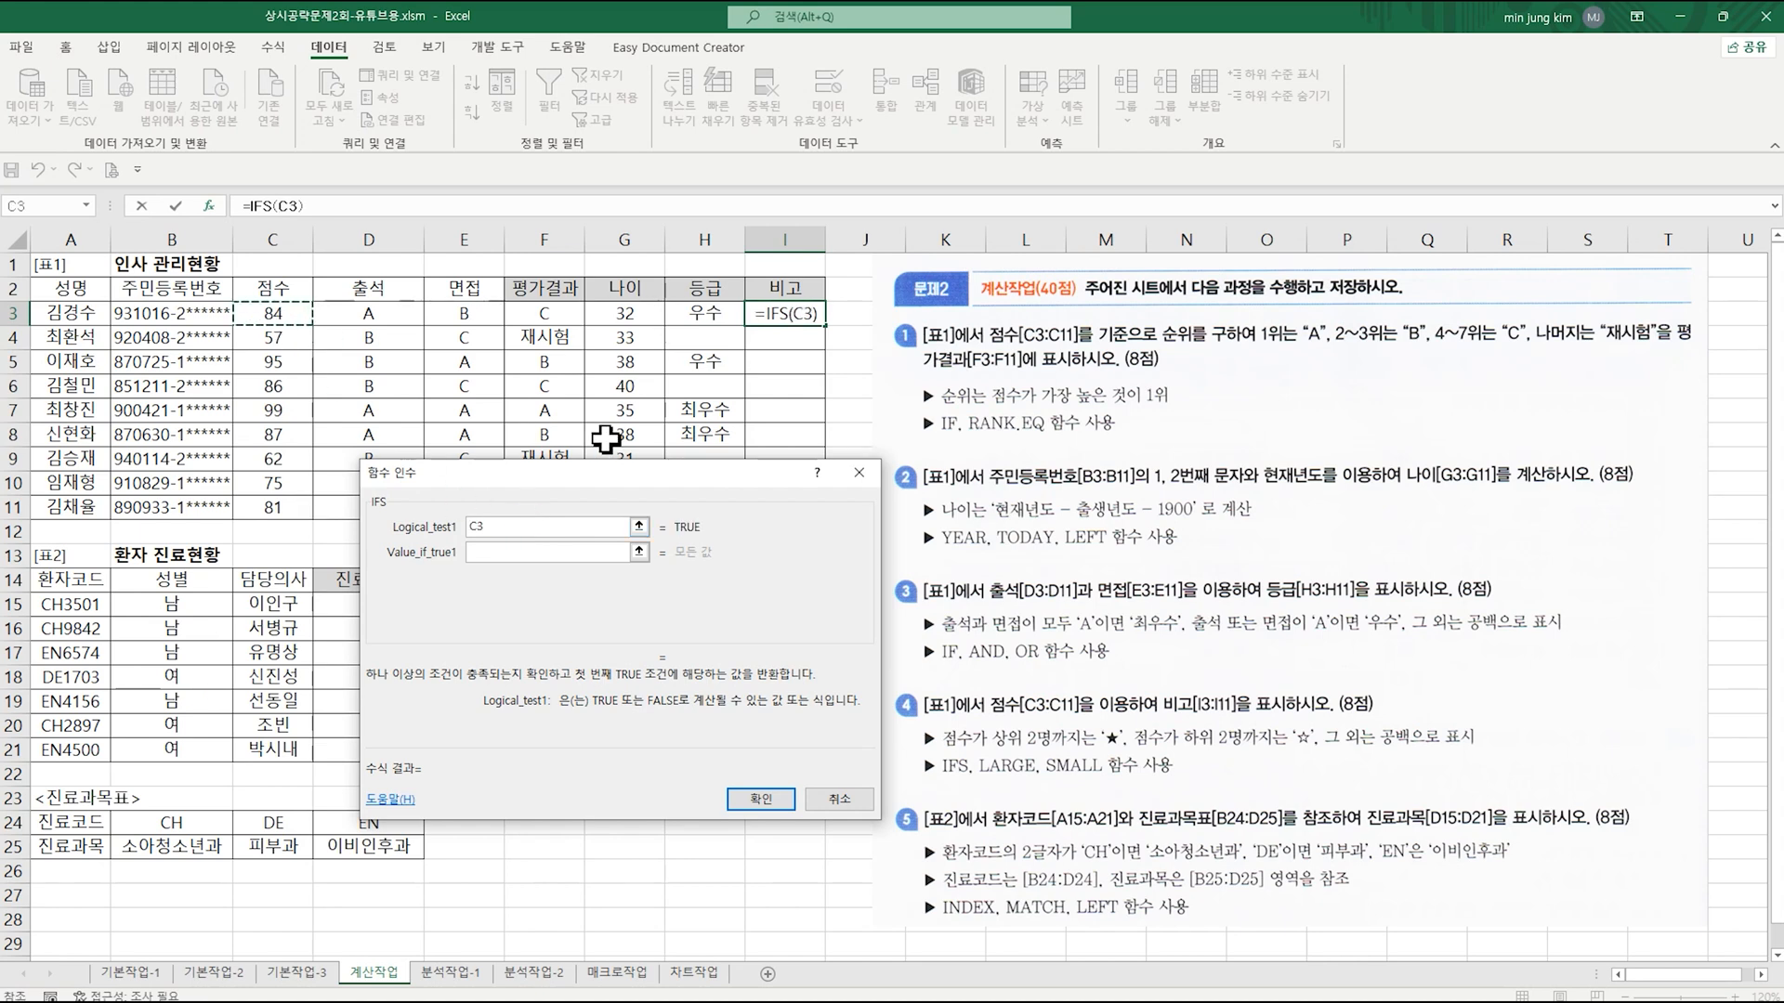
{"action": "type", "text": ">="}
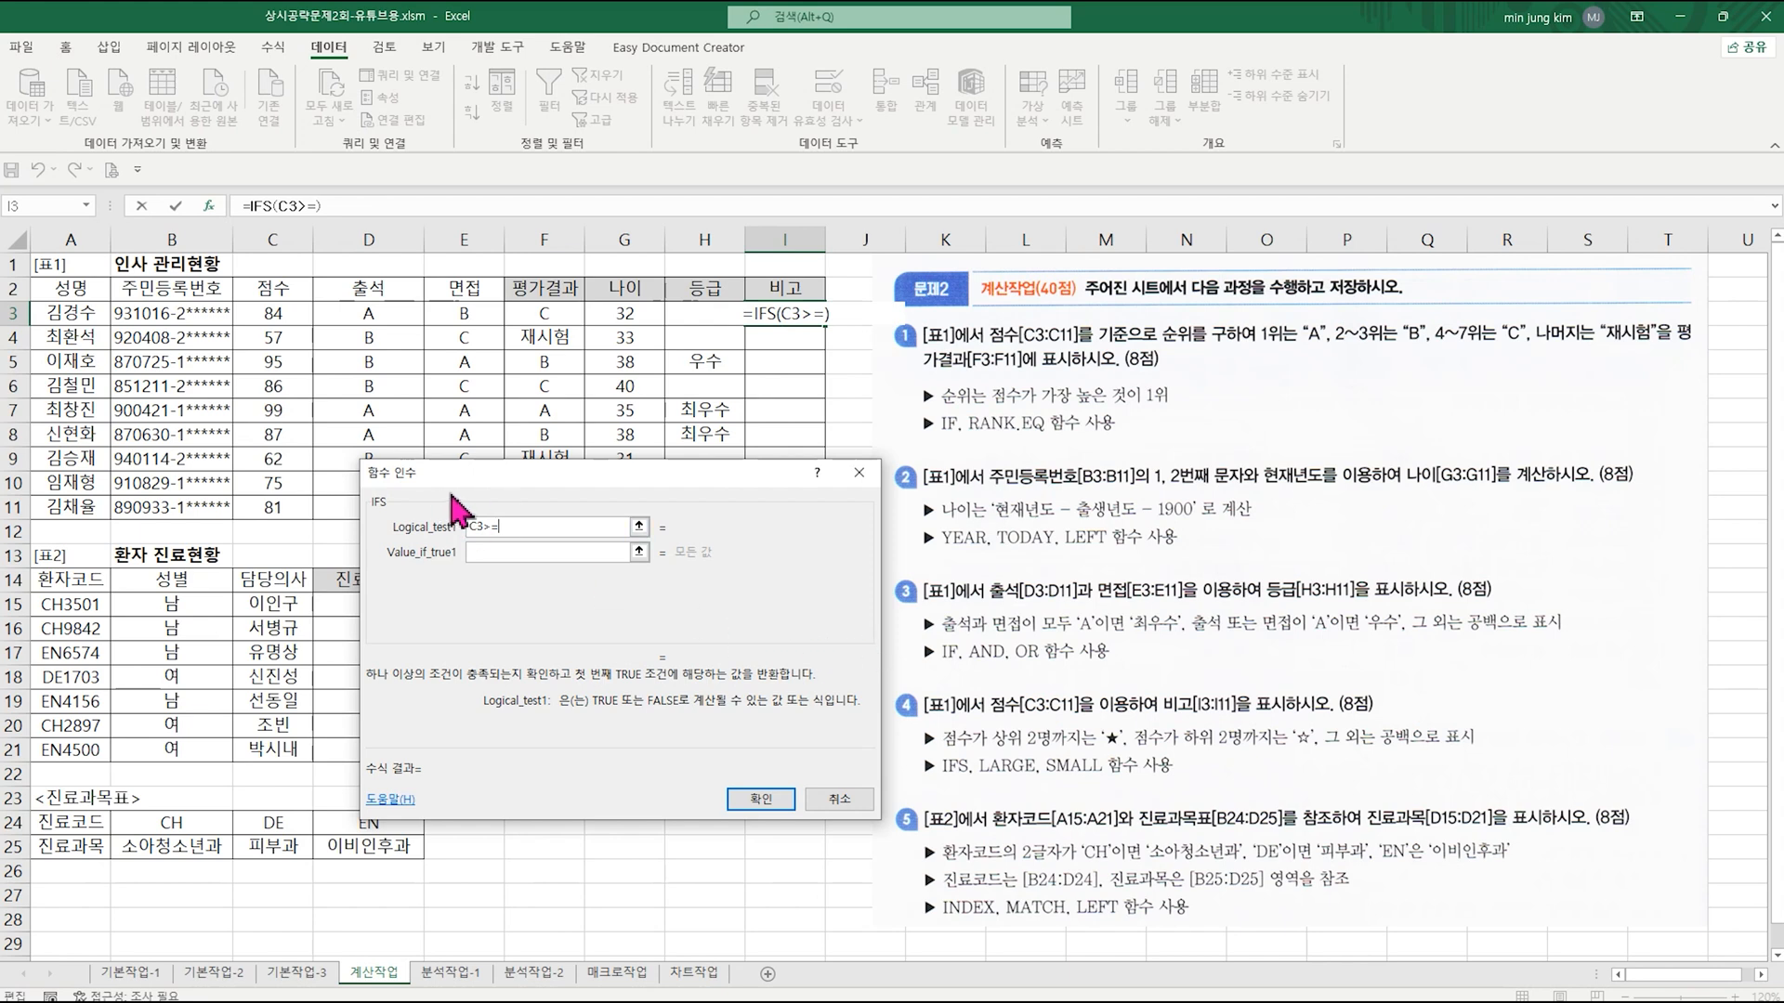
Step: Nest a LARGE function after C3>= in Logical_test1 and open its arguments
{"action": "left_click", "coordinate": [89, 207]}
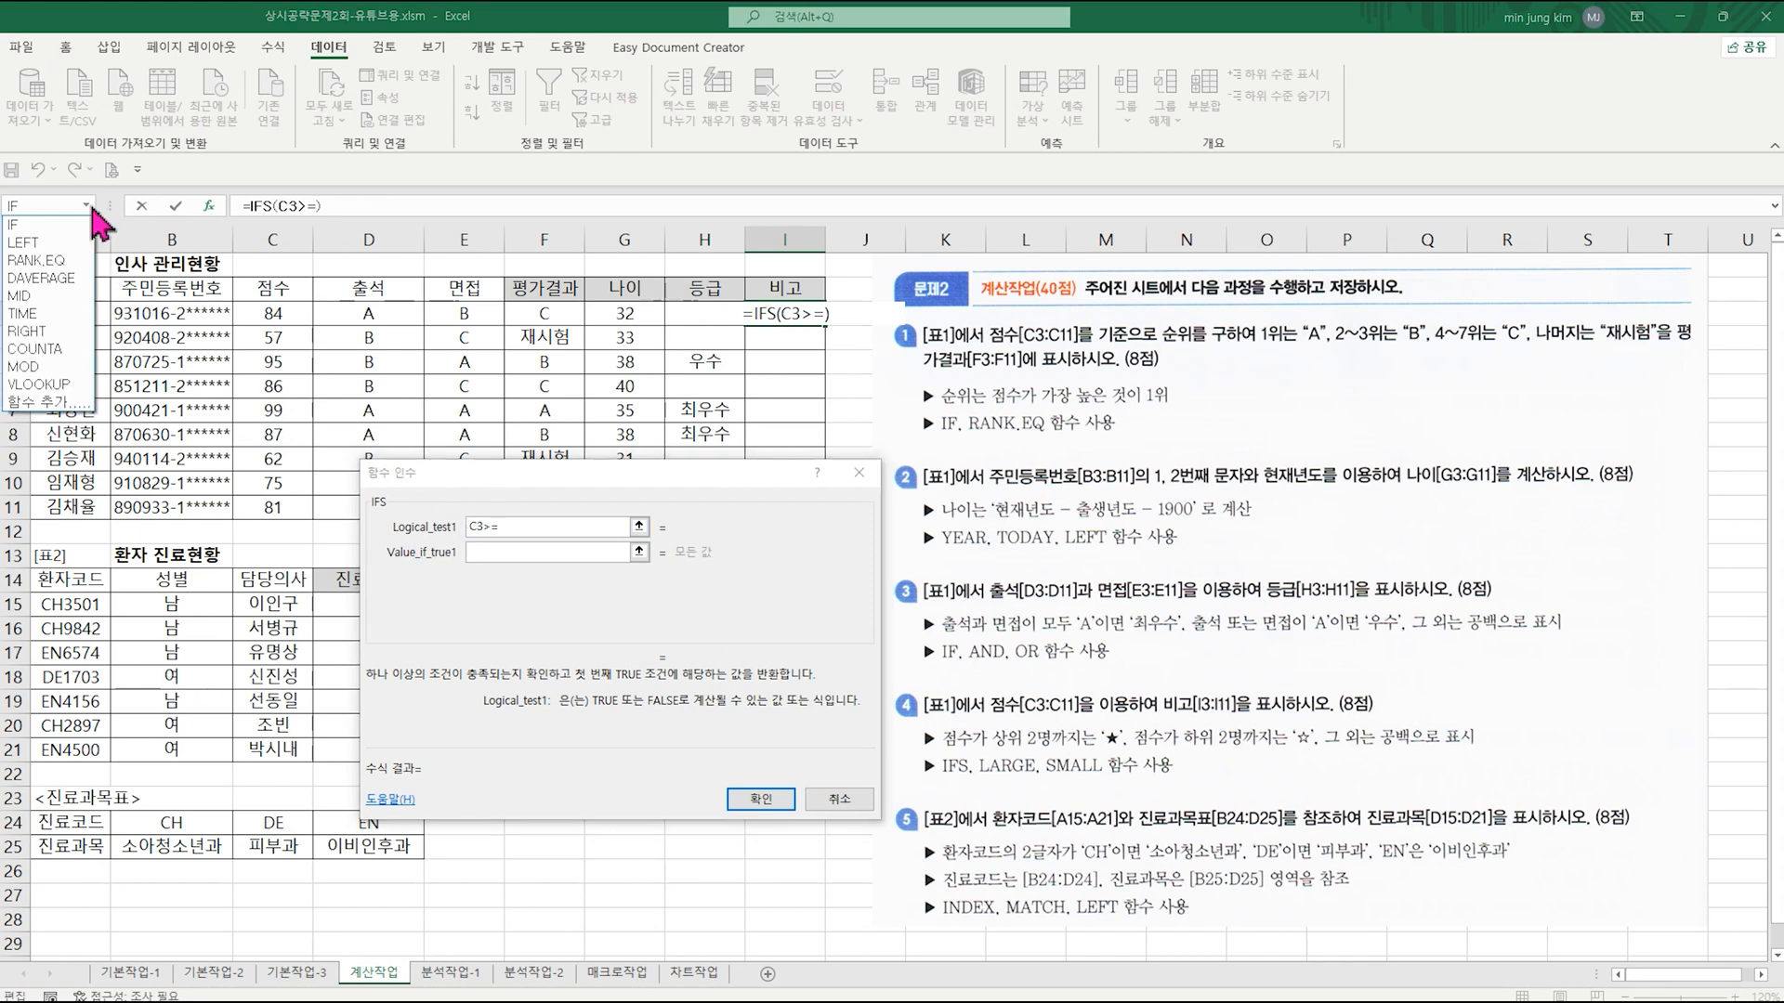
{"action": "left_click", "coordinate": [92, 208]}
{"action": "left_click", "coordinate": [539, 527]}
{"action": "type", "text": "large("}
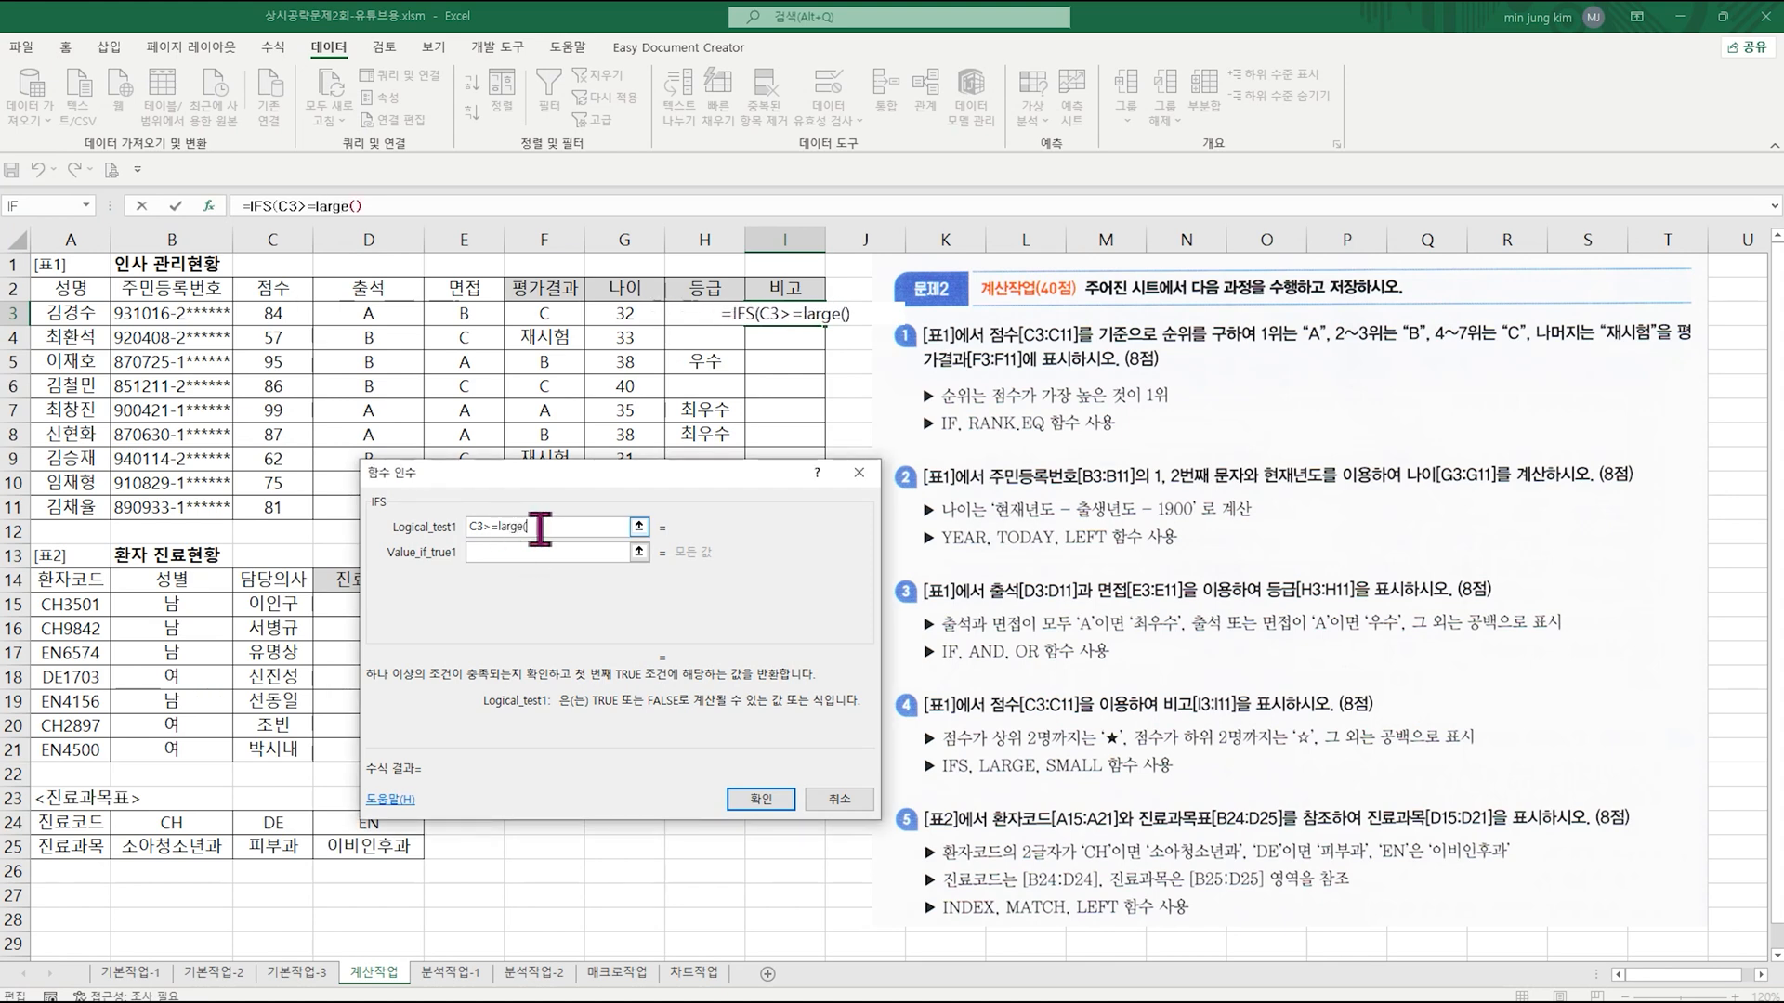
{"action": "left_click", "coordinate": [326, 206]}
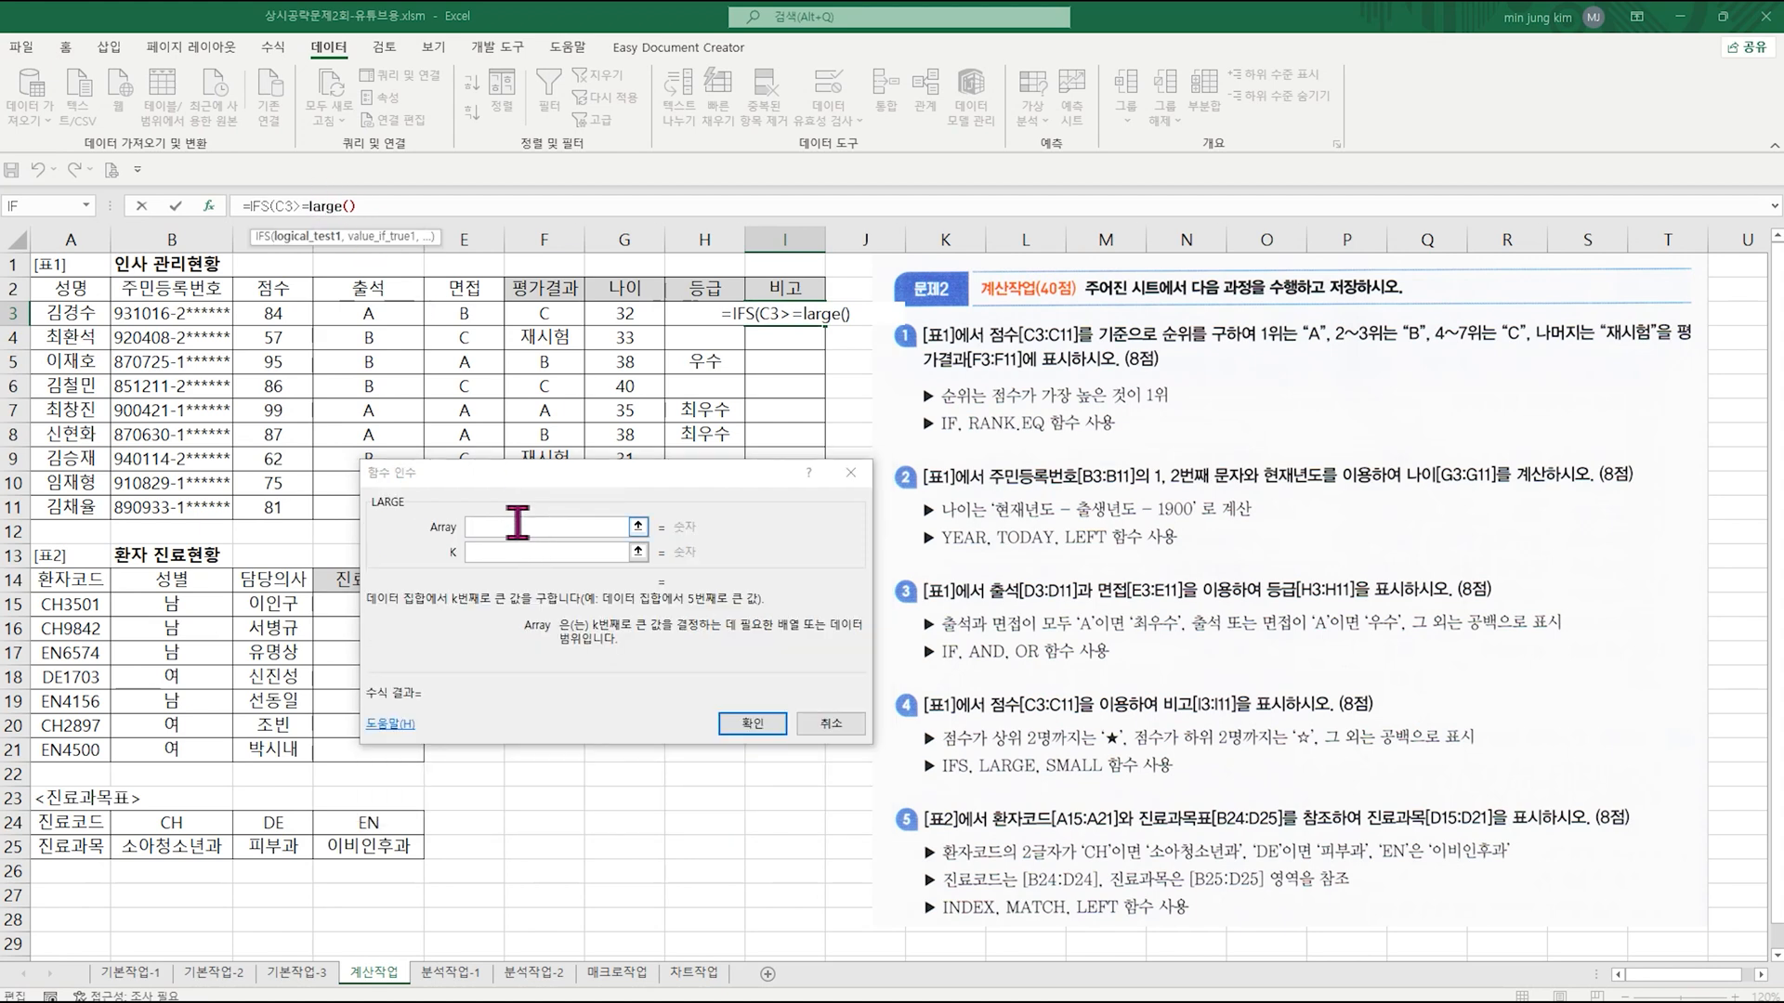
Step: Set LARGE's Array to the absolute range $C$3:$C$11 and K to 2
{"action": "left_click", "coordinate": [277, 313]}
{"action": "left_click_drag", "start_coordinate": [281, 499], "coordinate": [280, 502]}
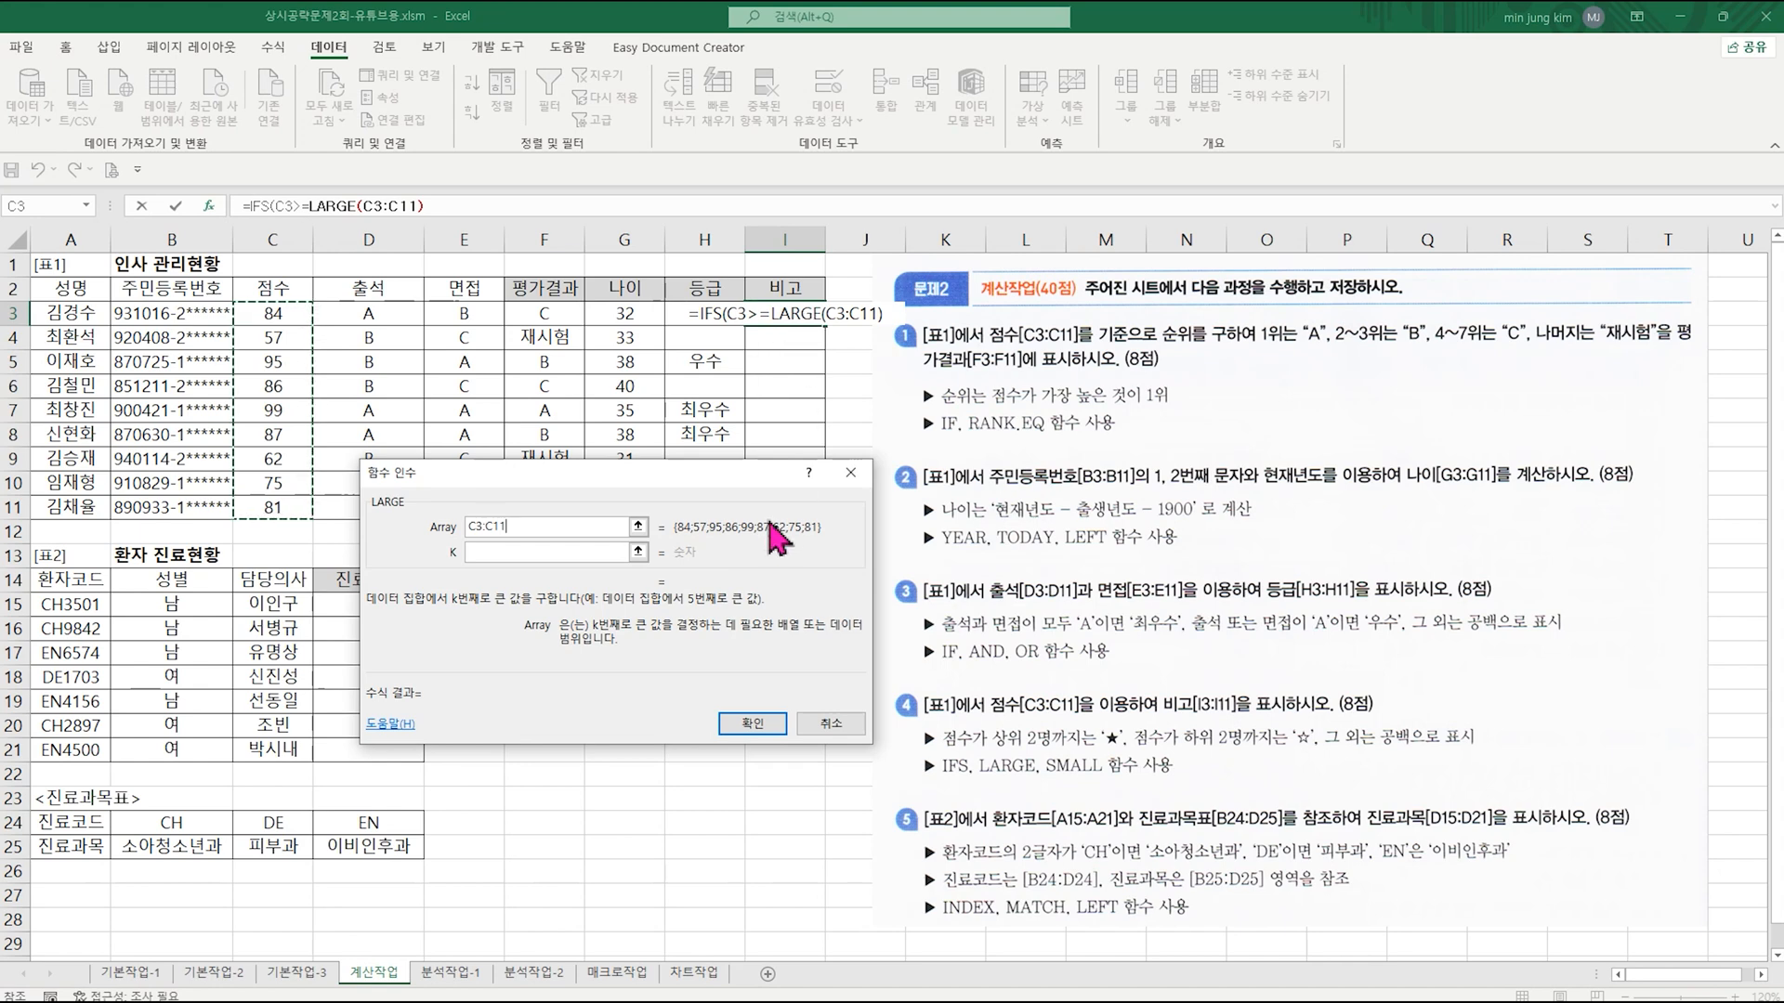
{"action": "key", "text": "F4"}
{"action": "left_click", "coordinate": [538, 553]}
{"action": "type", "text": "2"}
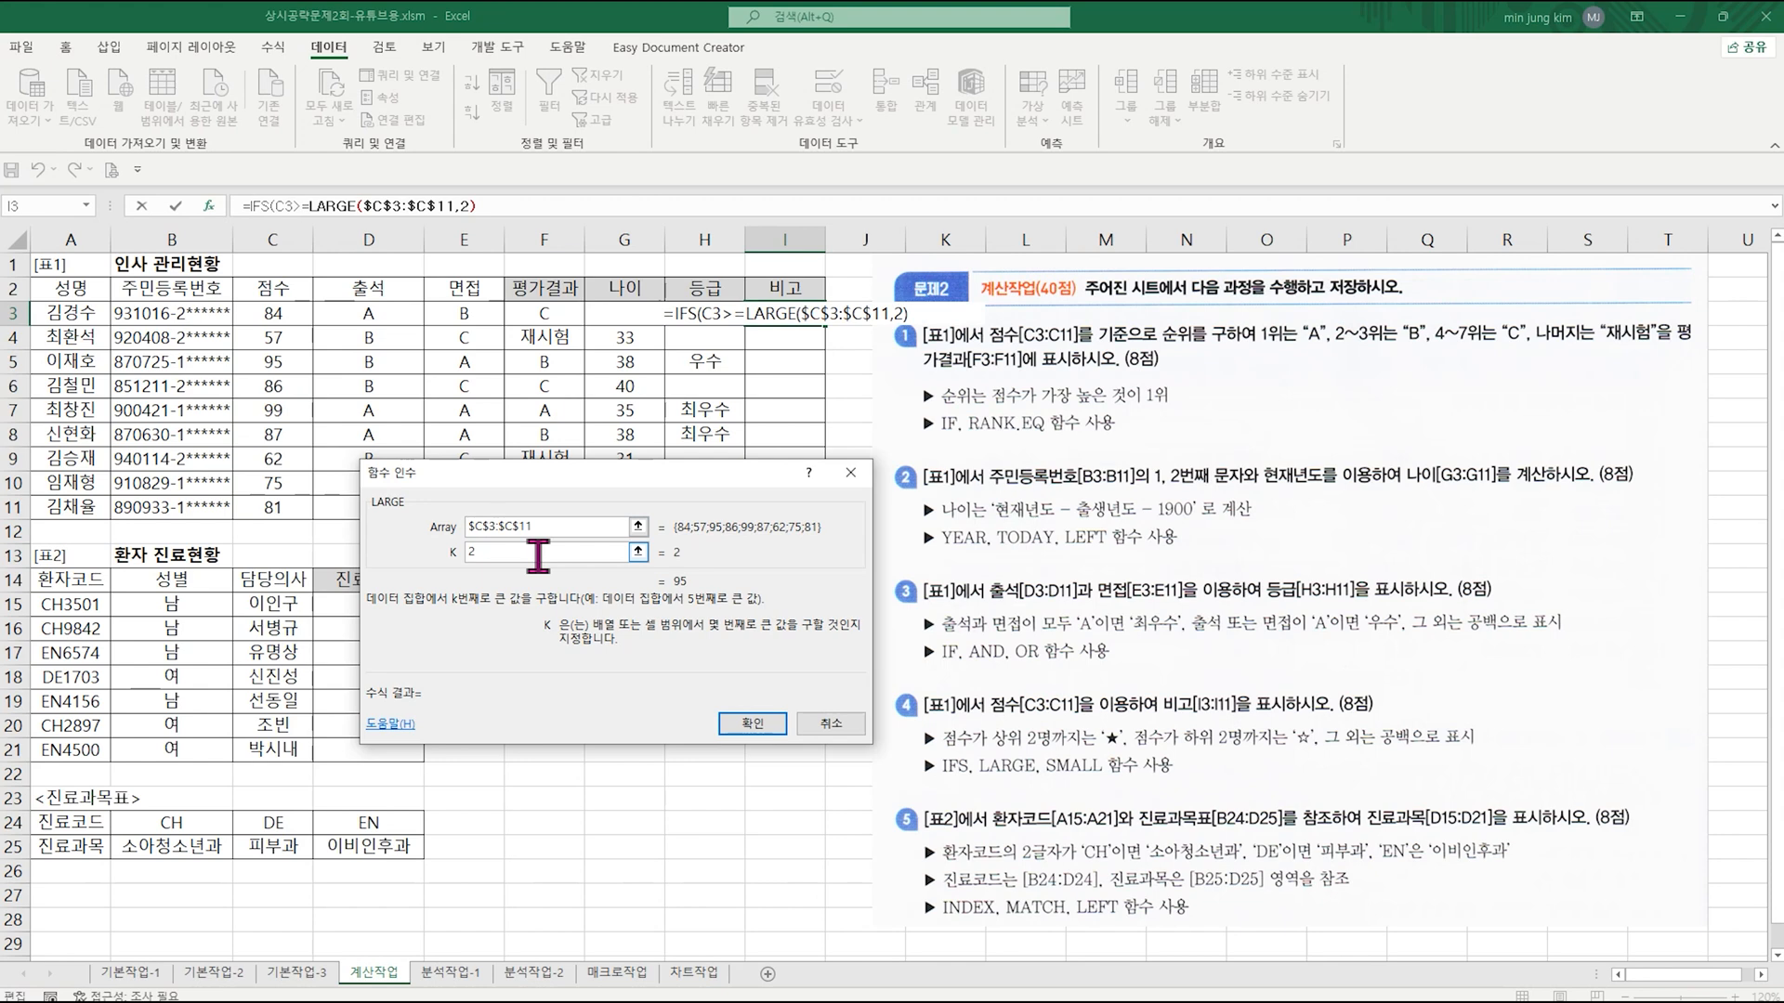
Step: Return to the IFS arguments and set Value_if_true1 to "★" using the special symbol
{"action": "left_click", "coordinate": [259, 206]}
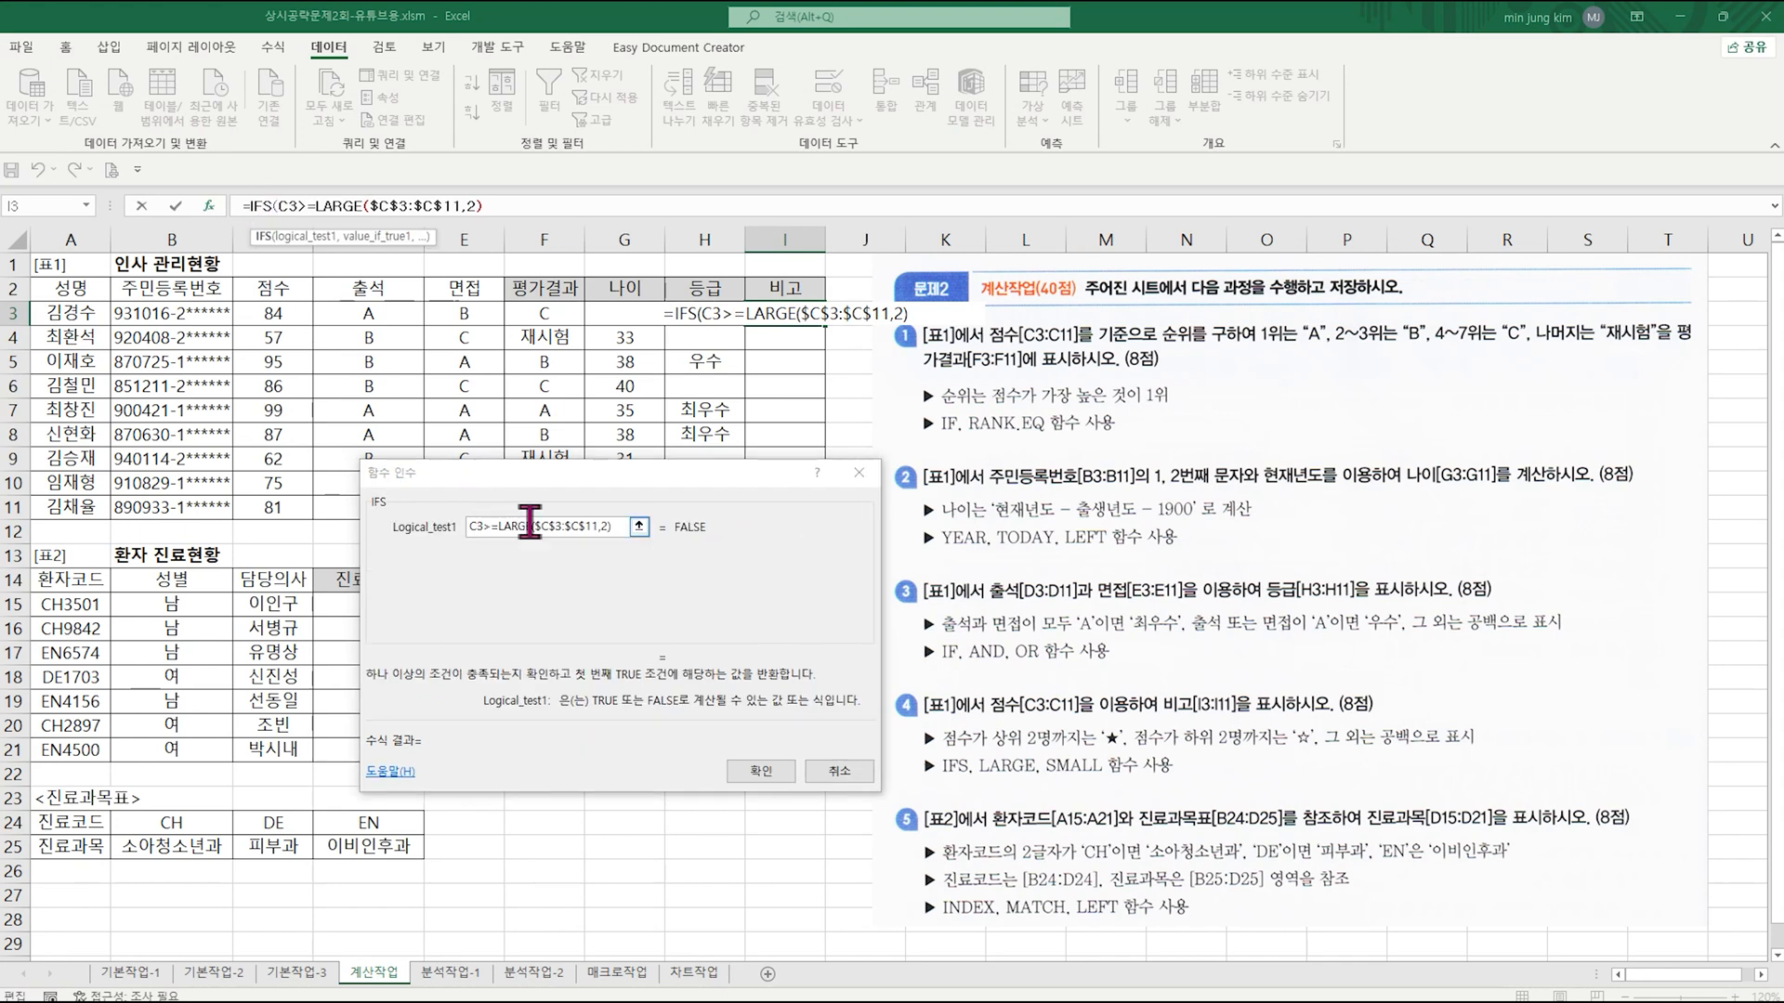
{"action": "left_click", "coordinate": [622, 524]}
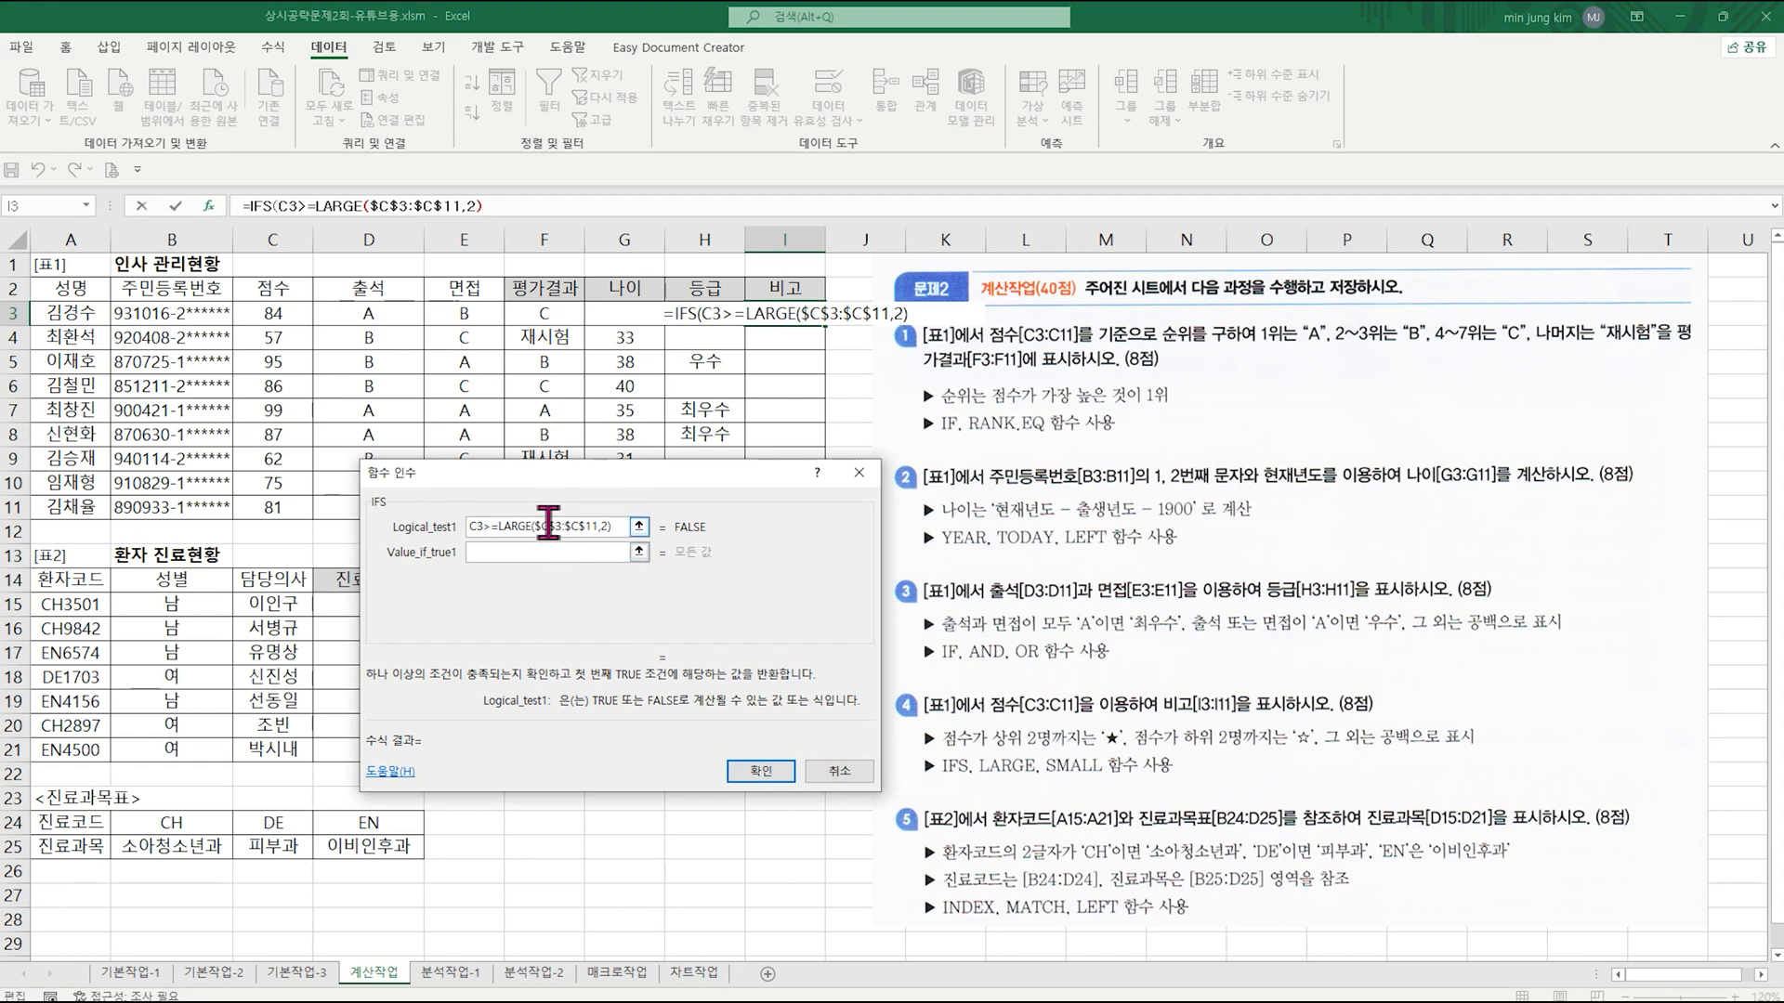
{"action": "left_click", "coordinate": [513, 553]}
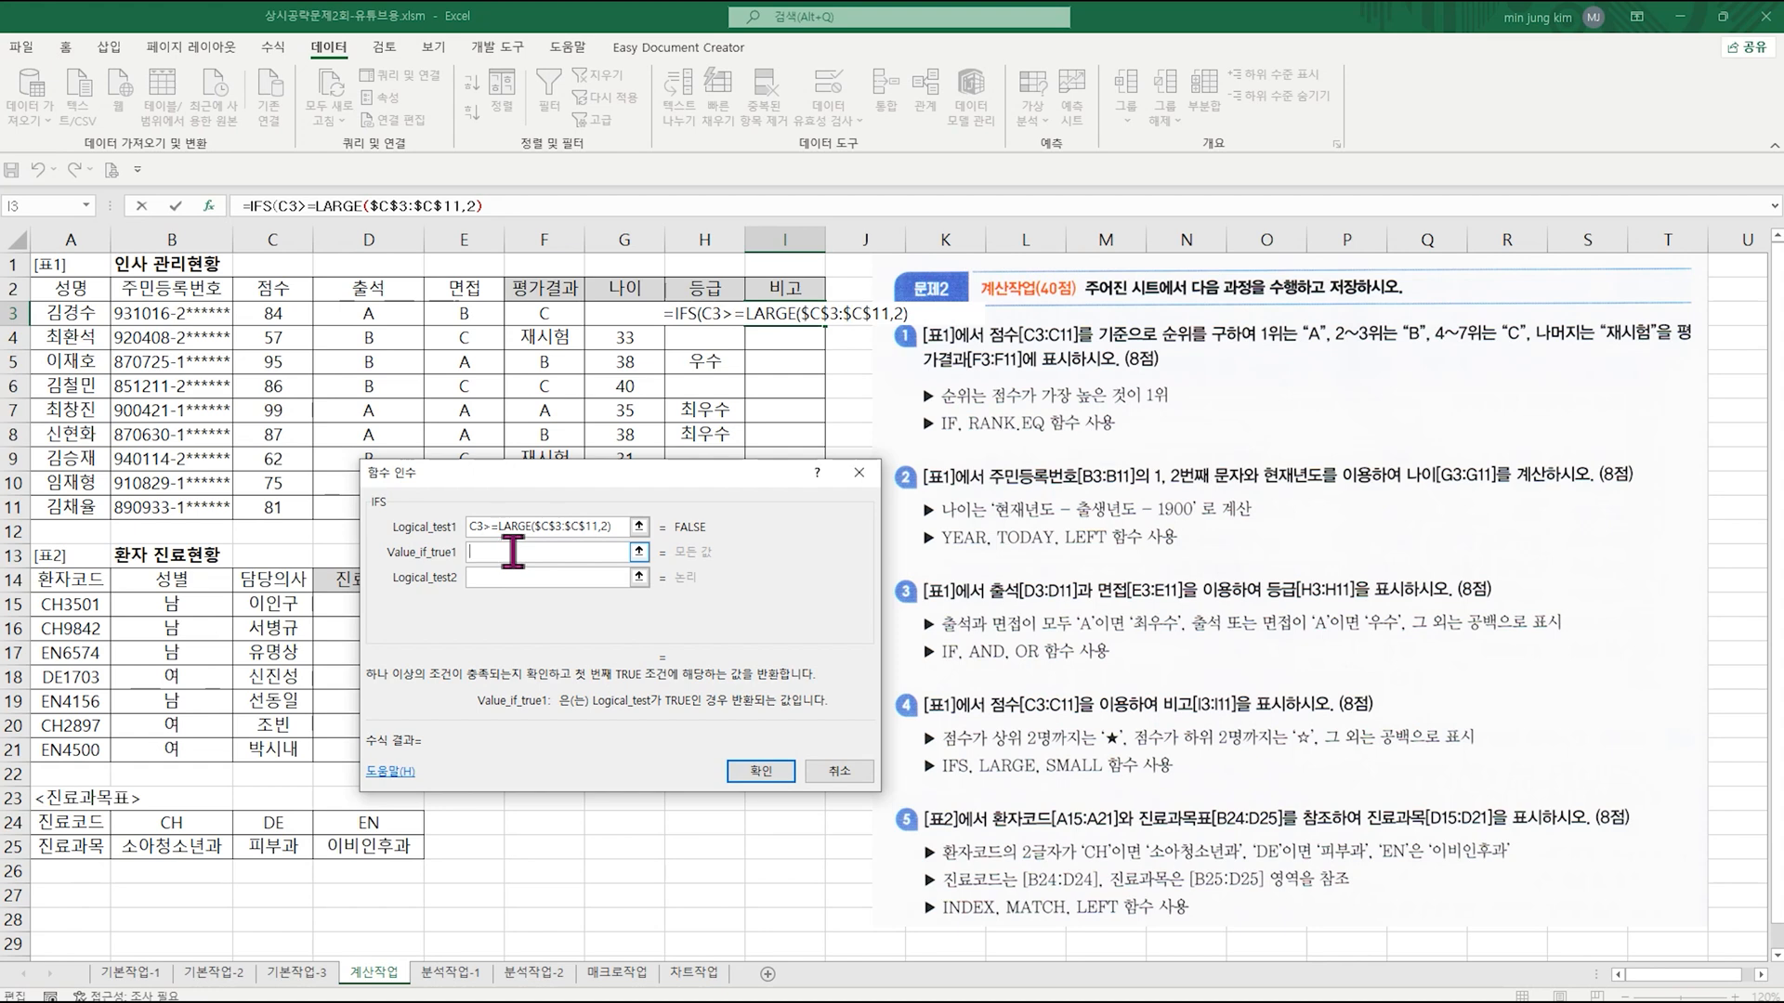
{"action": "type", "text": "\""}
{"action": "type", "text": "a"}
{"action": "key", "text": "BackSpace"}
{"action": "key", "text": "Hangul"}
{"action": "type", "text": "ㅁ"}
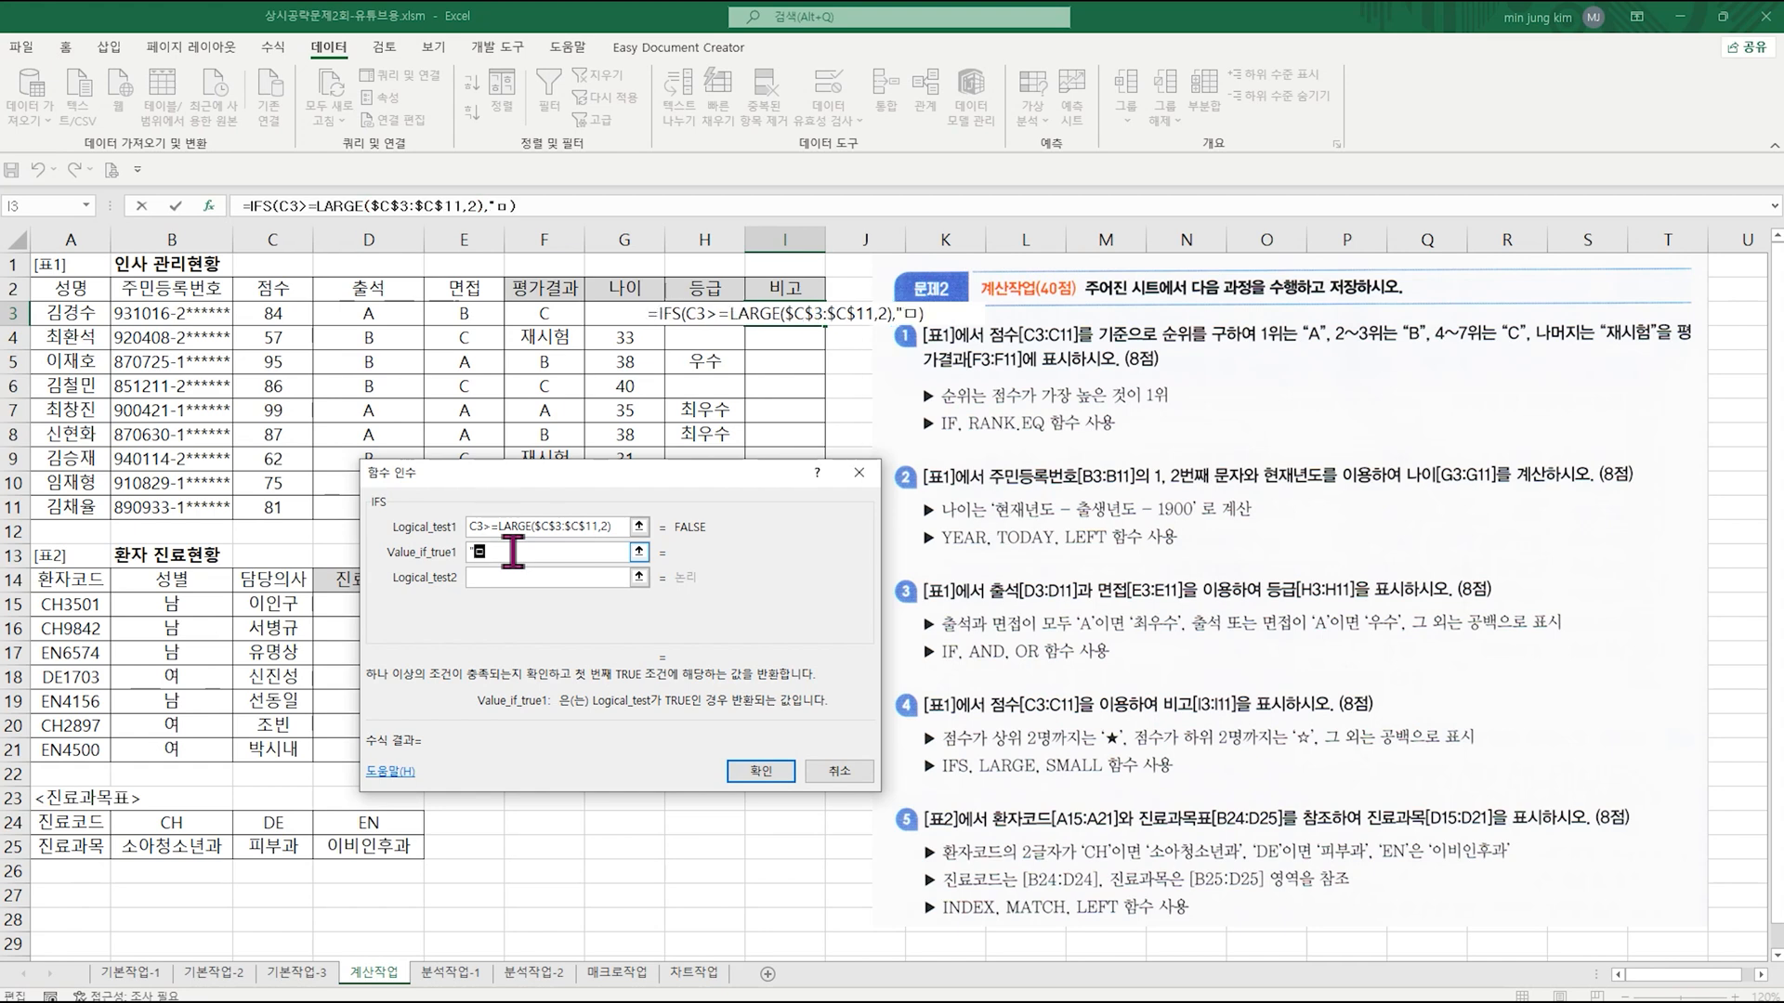
{"action": "key", "text": "Hangul_Hanja"}
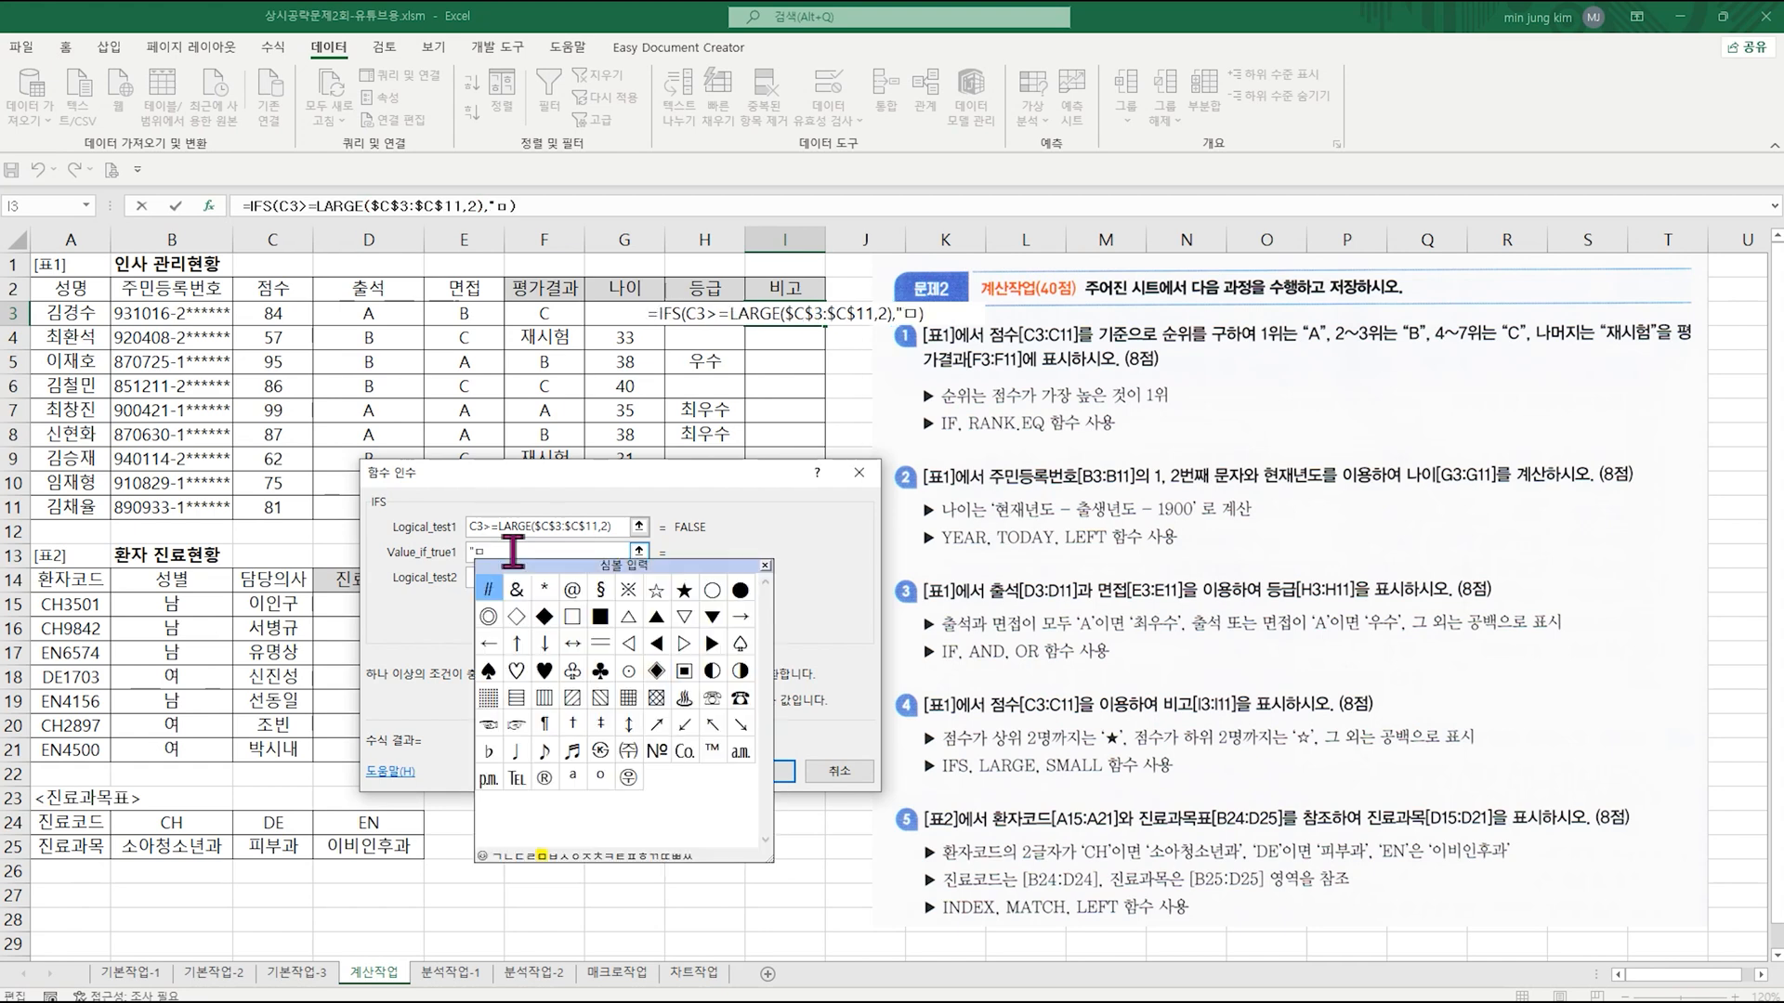
{"action": "left_click", "coordinate": [686, 589]}
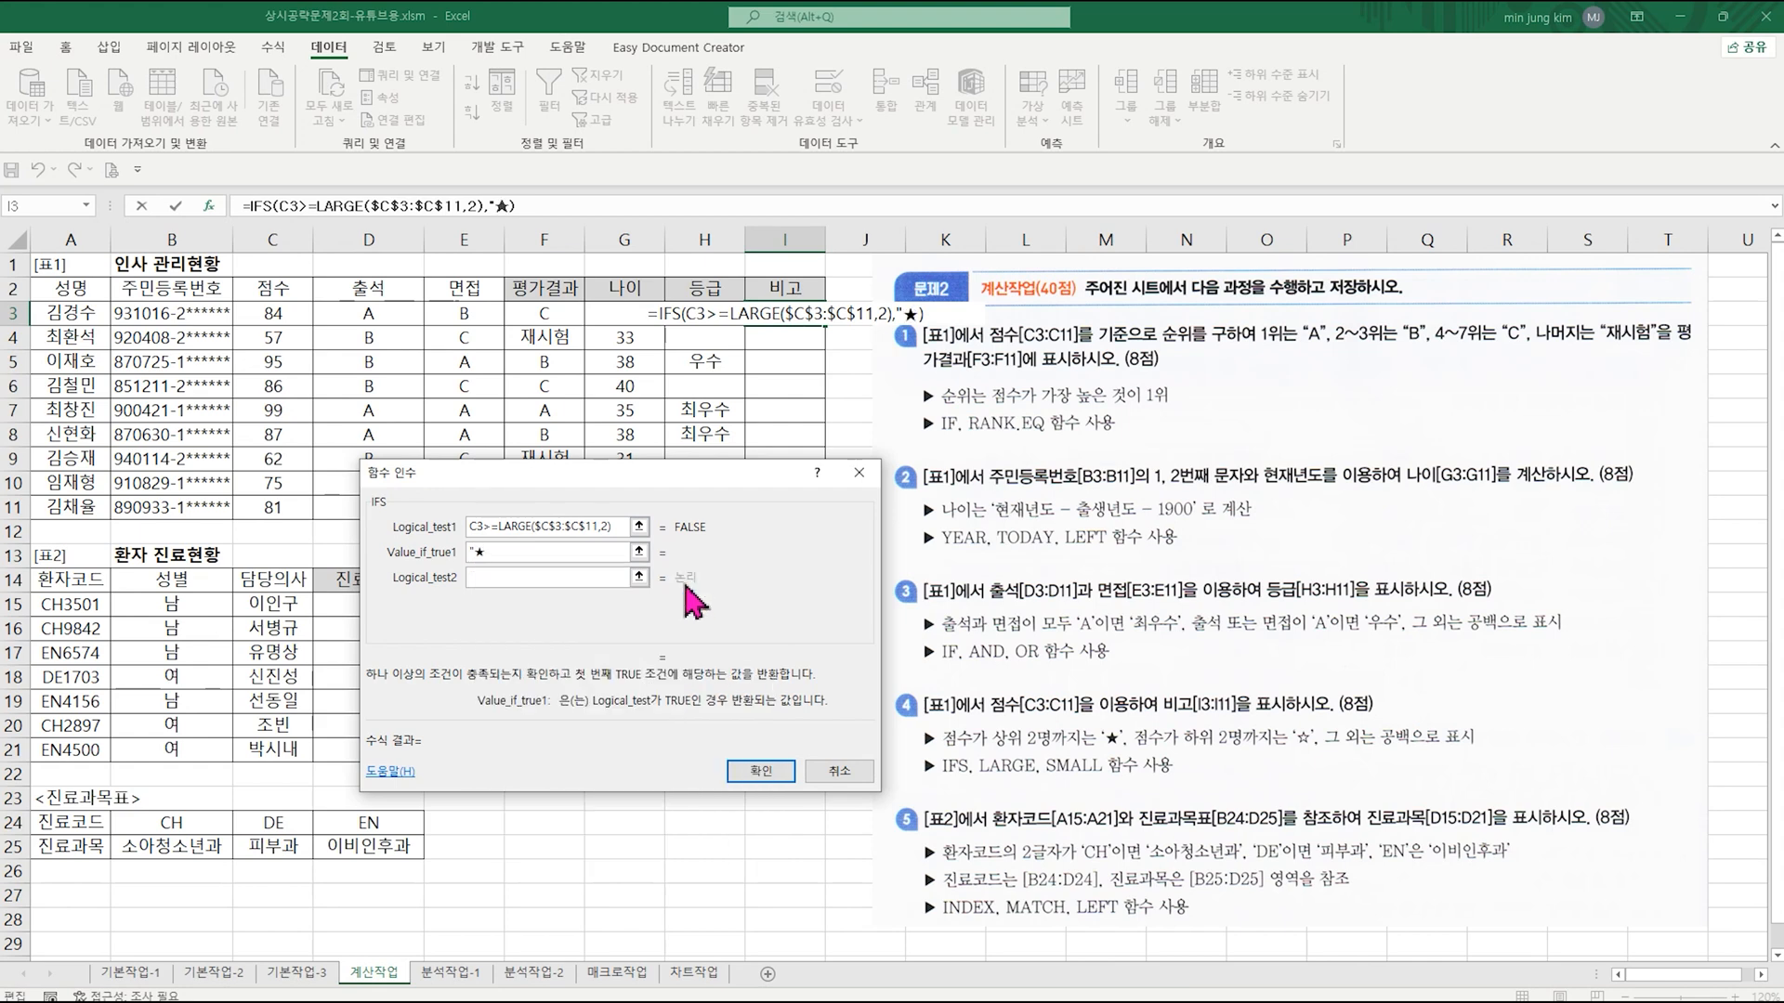
{"action": "type", "text": "\""}
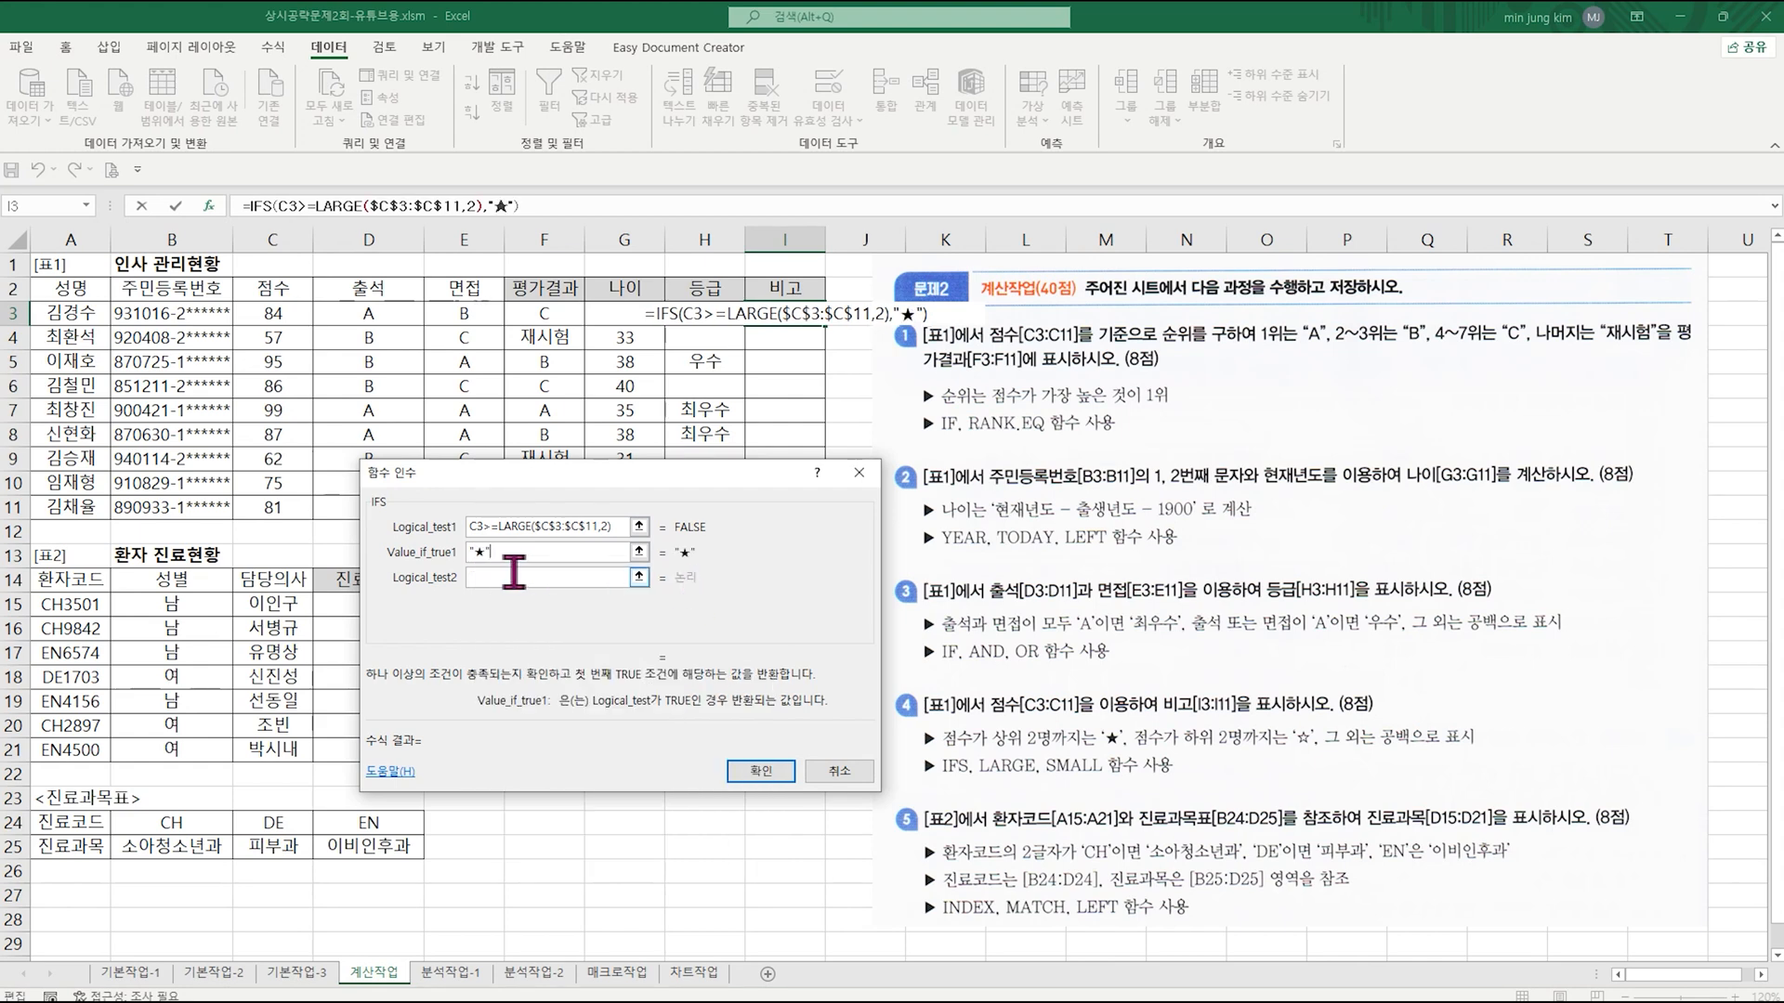
Step: Begin Logical_test2 with C3<= followed by a nested SMALL function and open SMALL's arguments
{"action": "left_click", "coordinate": [505, 578]}
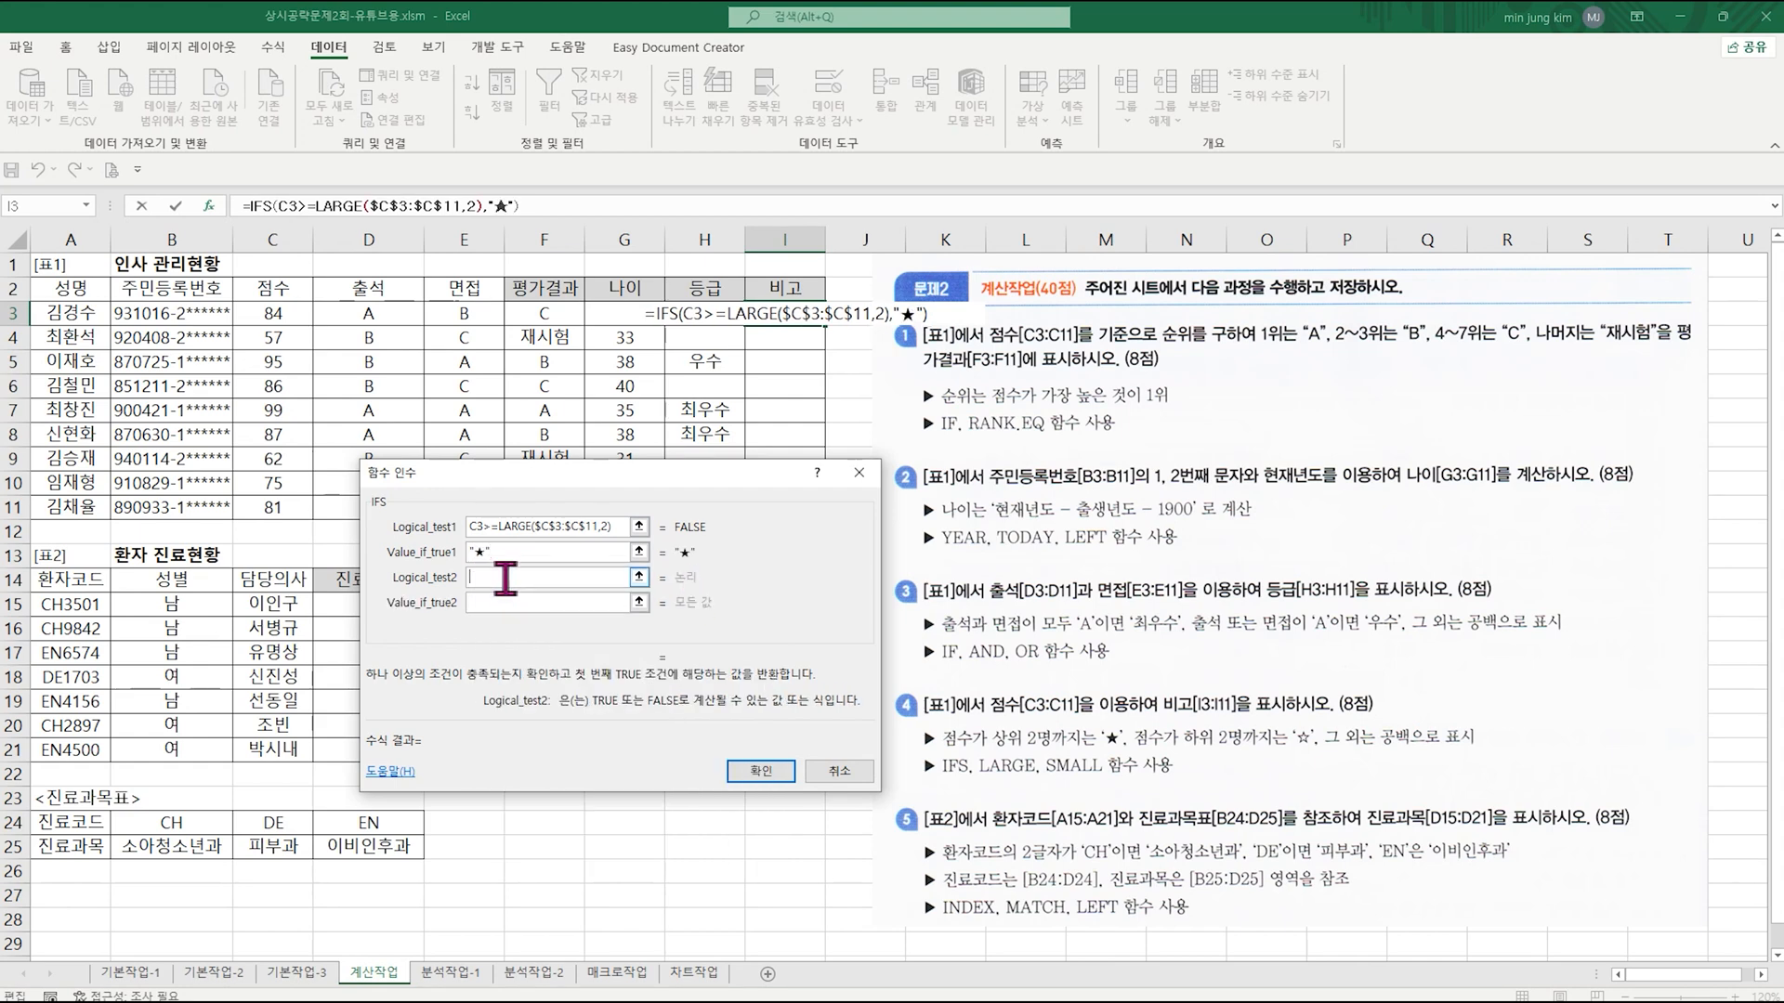
{"action": "left_click", "coordinate": [276, 313]}
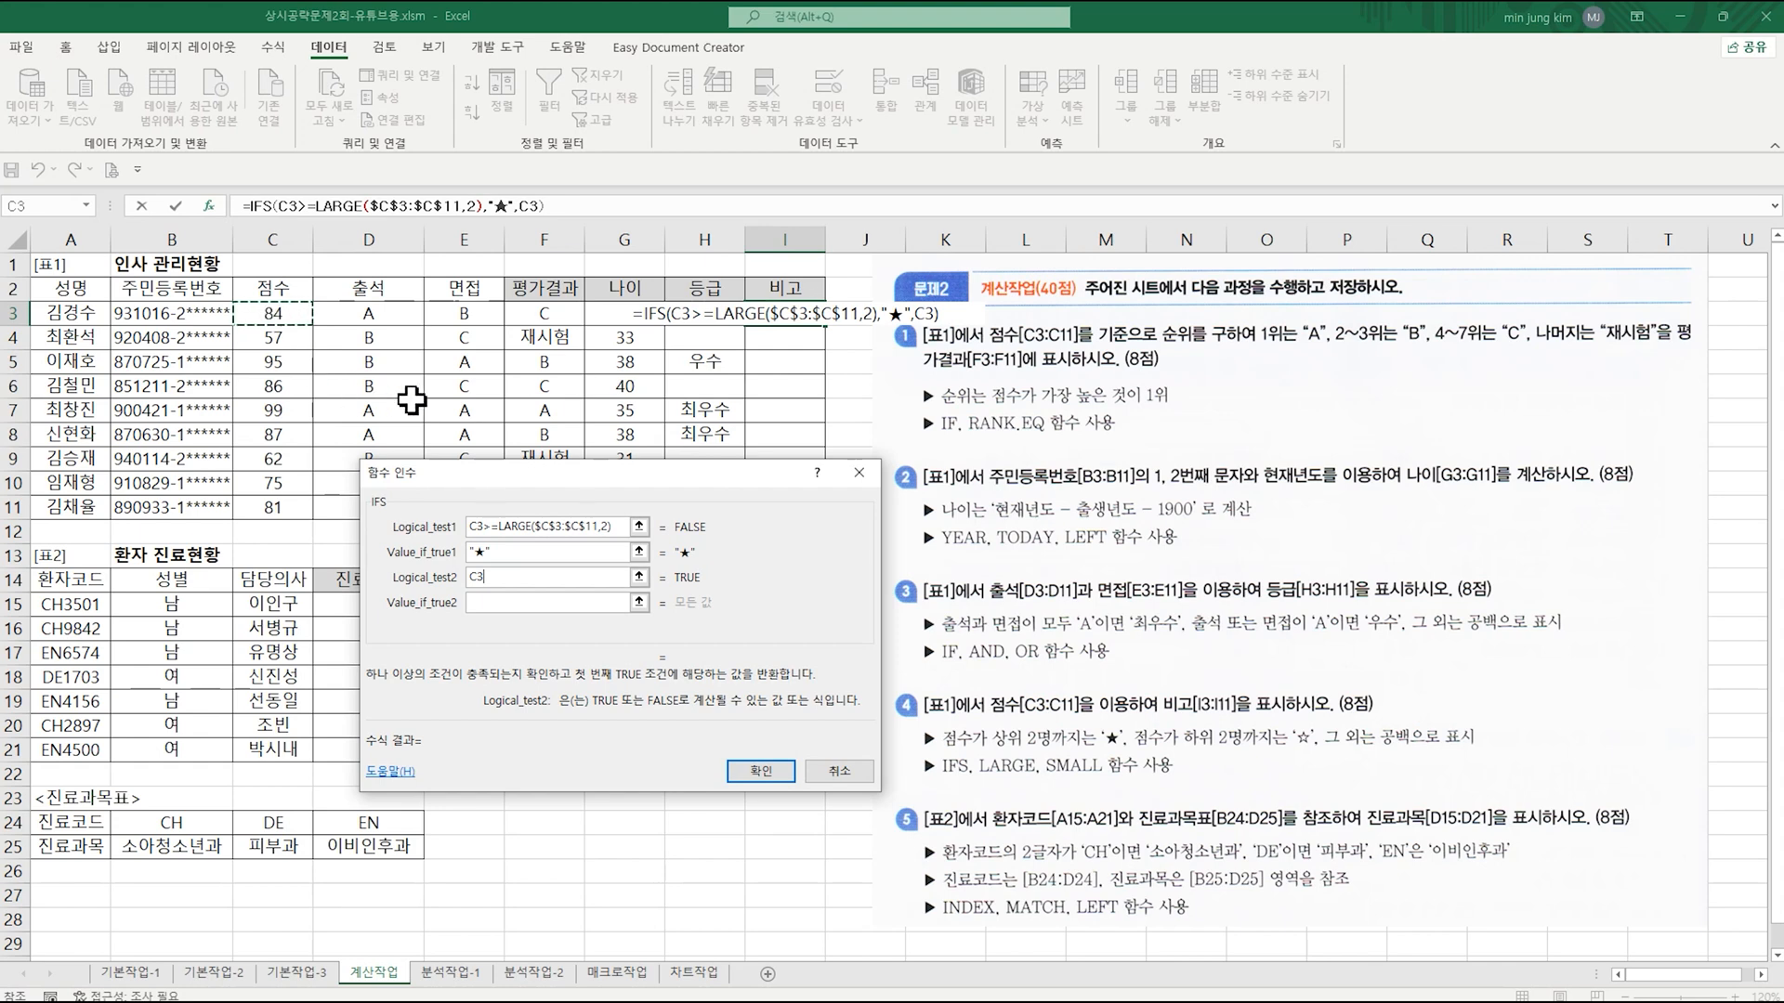
{"action": "type", "text": "<="}
{"action": "type", "text": "smas"}
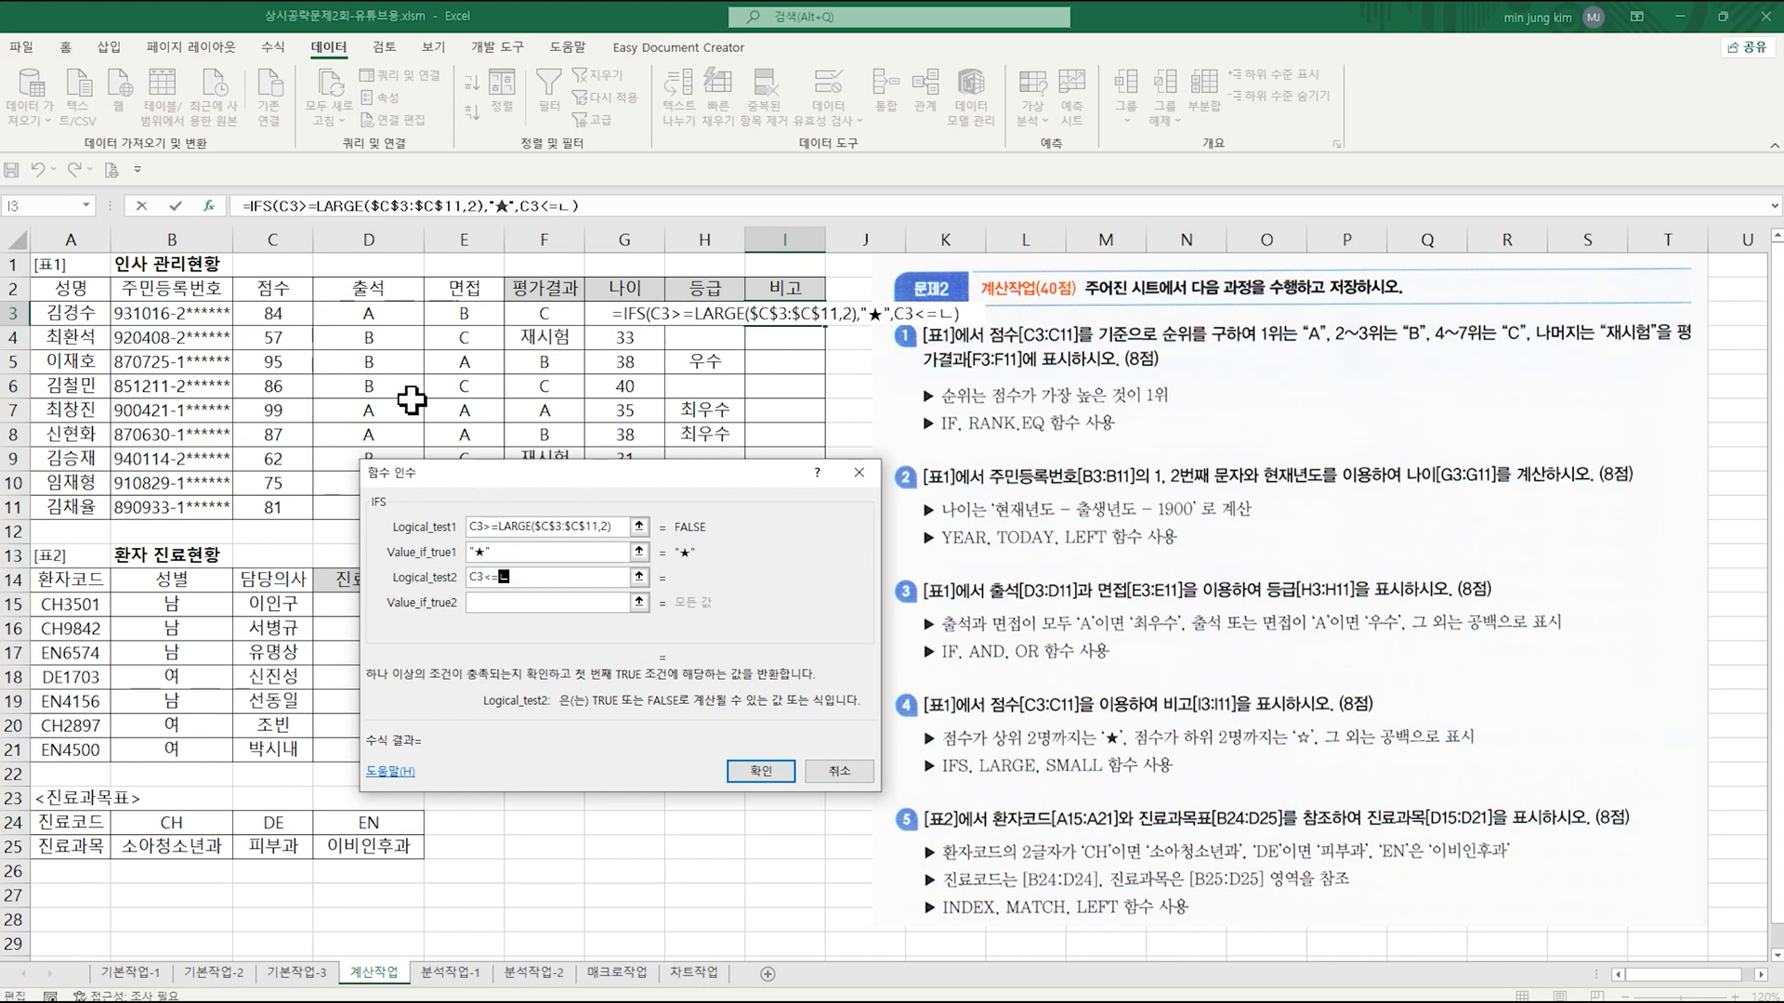
{"action": "key", "text": "BackSpace"}
{"action": "type", "text": "ll("}
{"action": "left_click", "coordinate": [557, 206]}
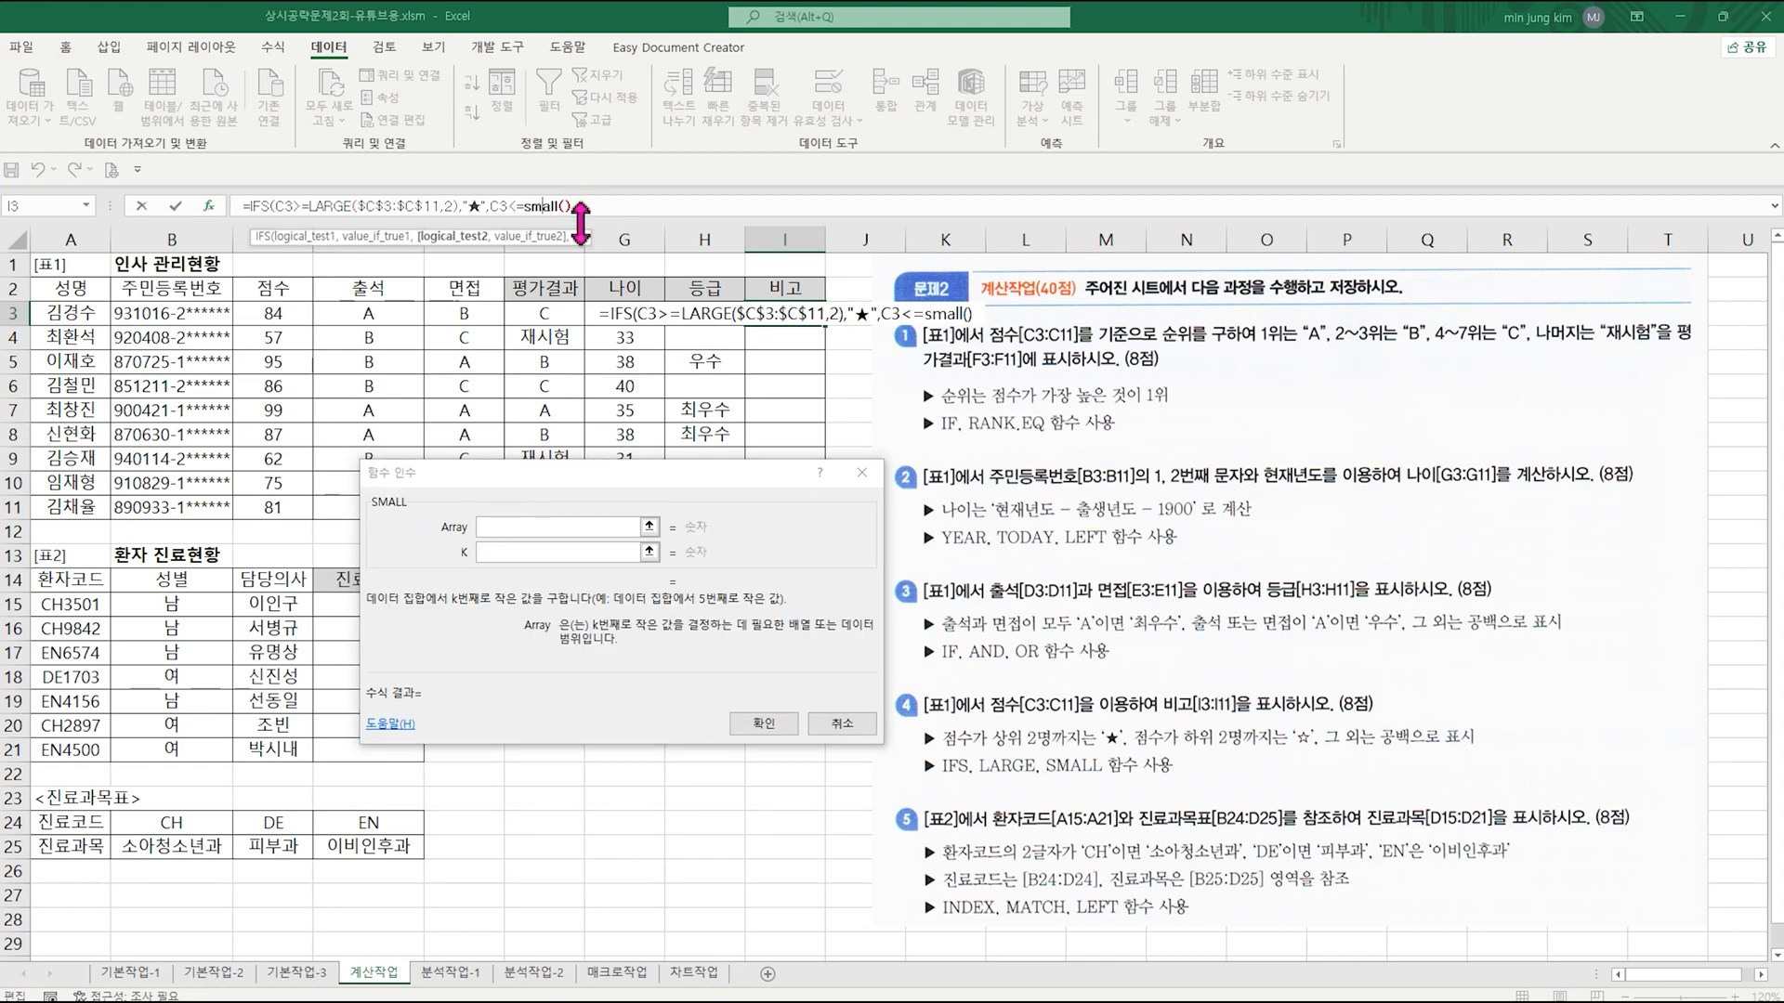
Step: Set SMALL's Array to the absolute range $C$3:$C$11 and K to 2
{"action": "left_click_drag", "start_coordinate": [296, 316], "coordinate": [285, 511]}
{"action": "key", "text": "F4"}
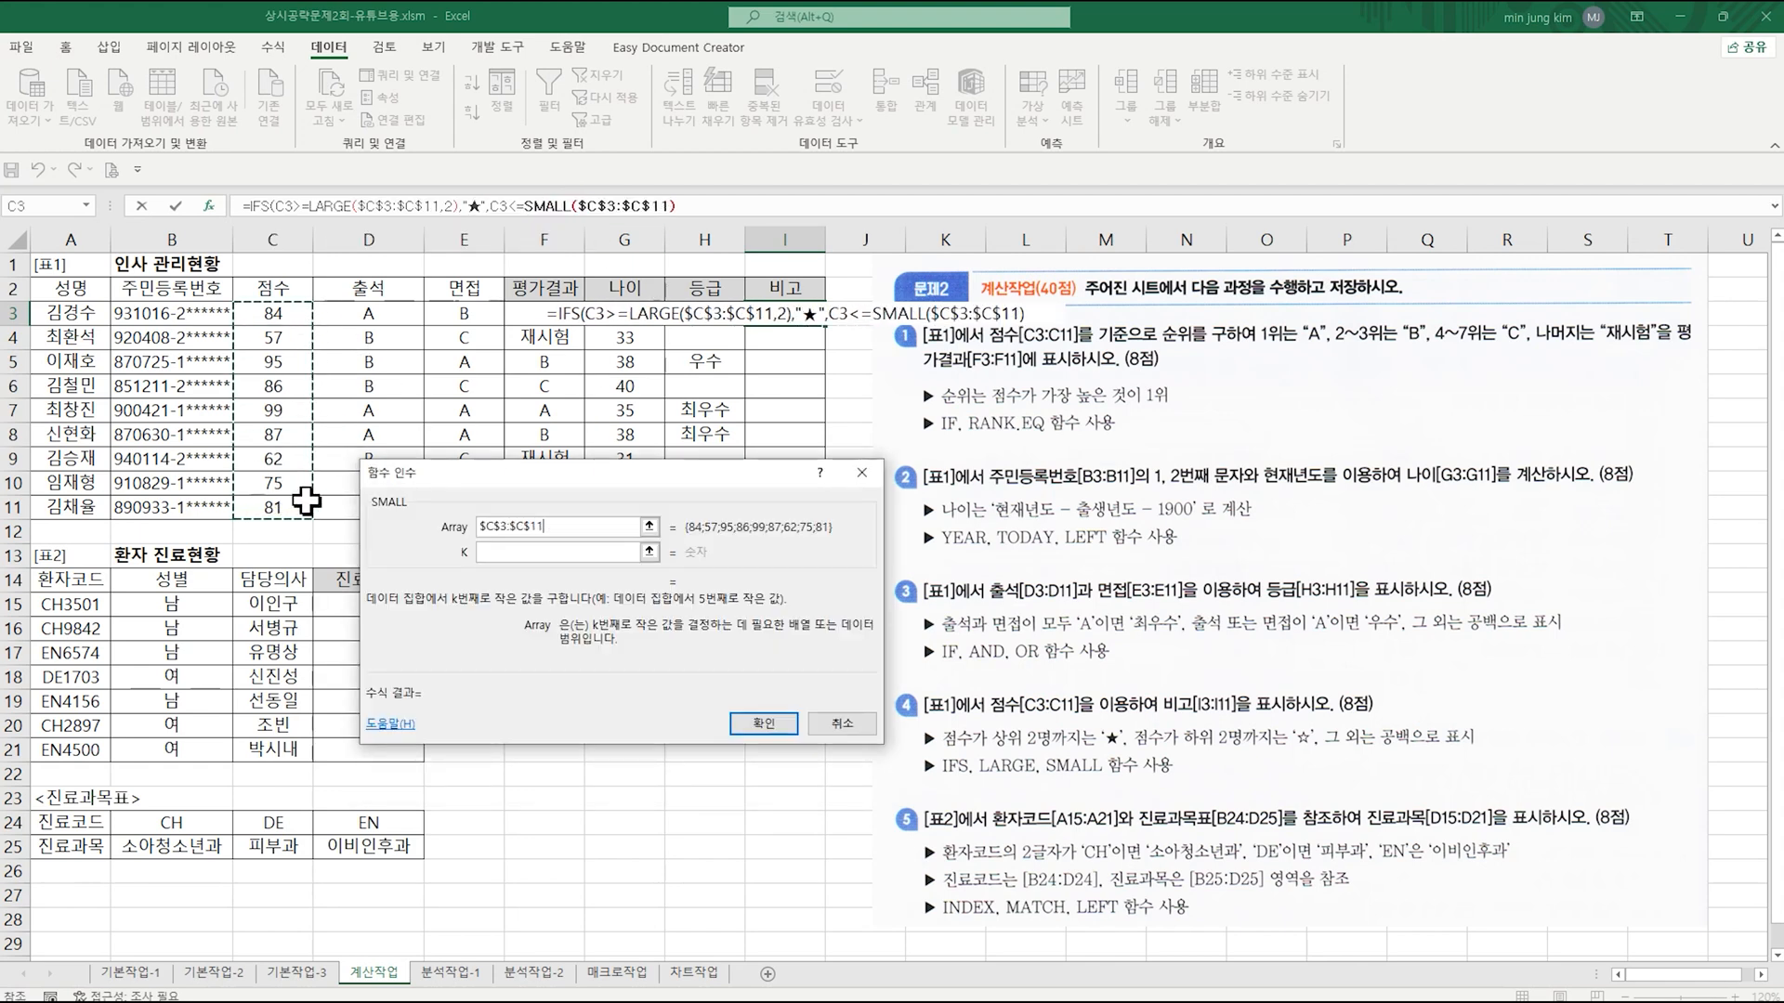
{"action": "left_click", "coordinate": [526, 552]}
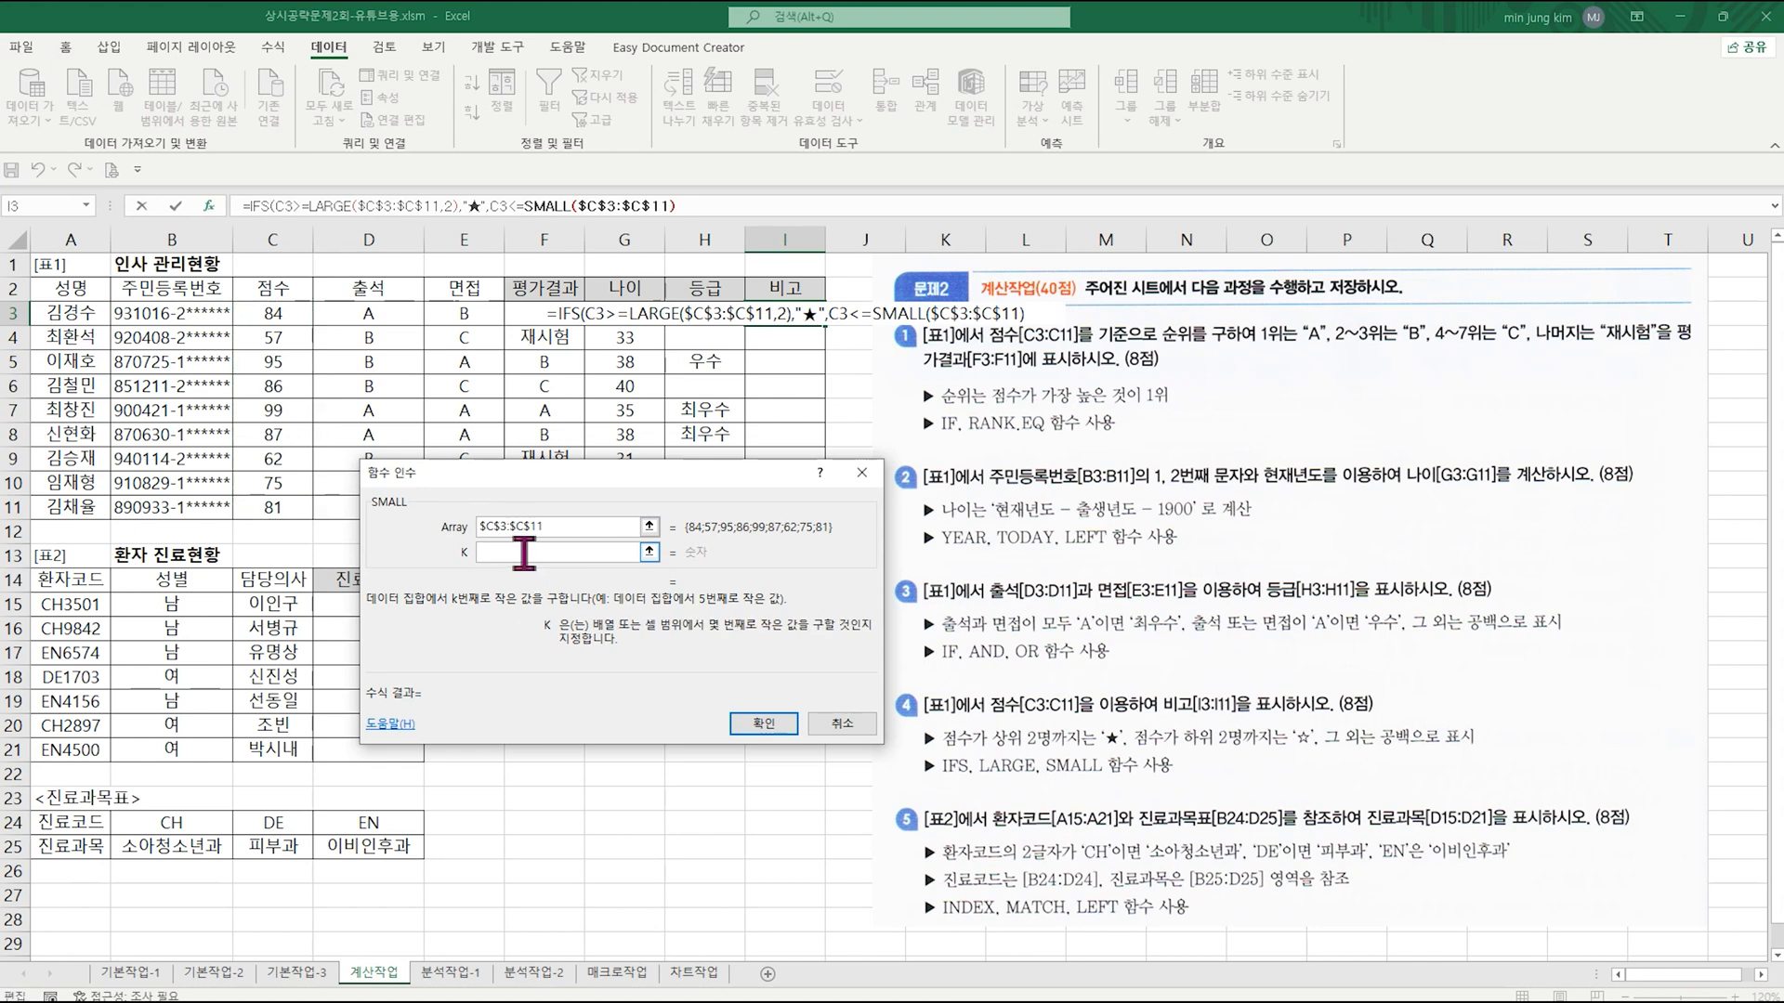
{"action": "type", "text": "2"}
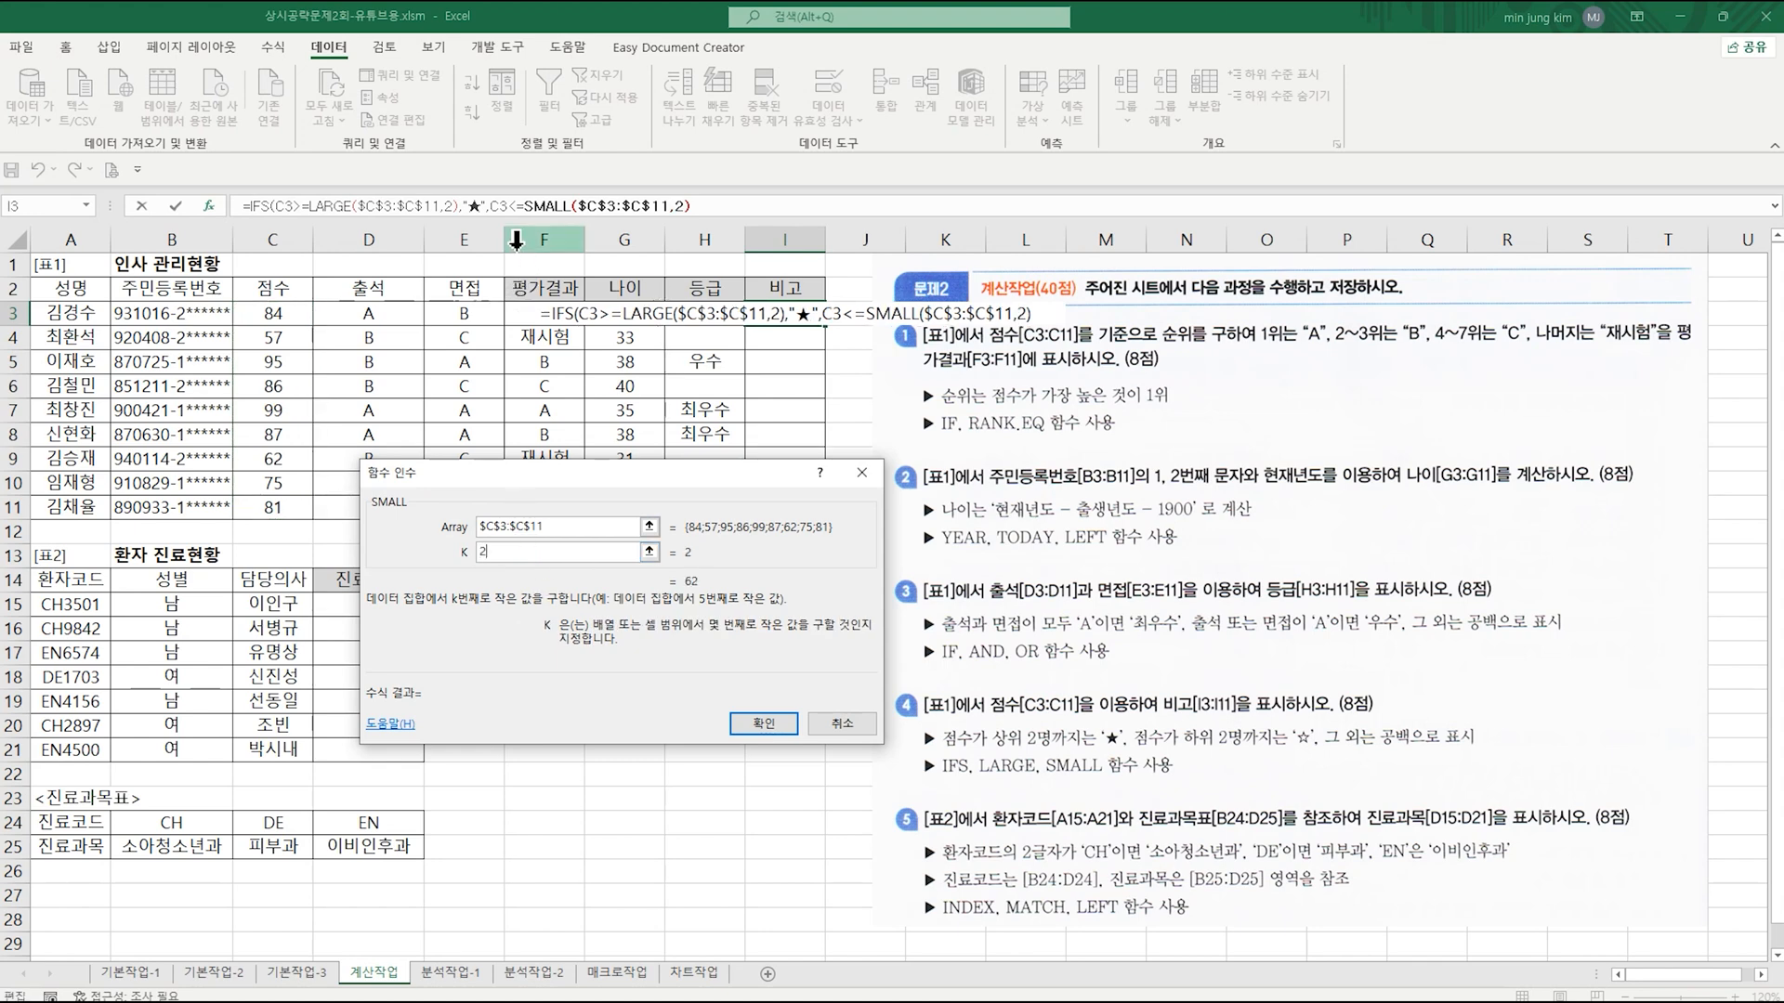
Step: Return to the IFS arguments and set Value_if_true2 to "☆" using the special symbol
{"action": "left_click", "coordinate": [254, 205]}
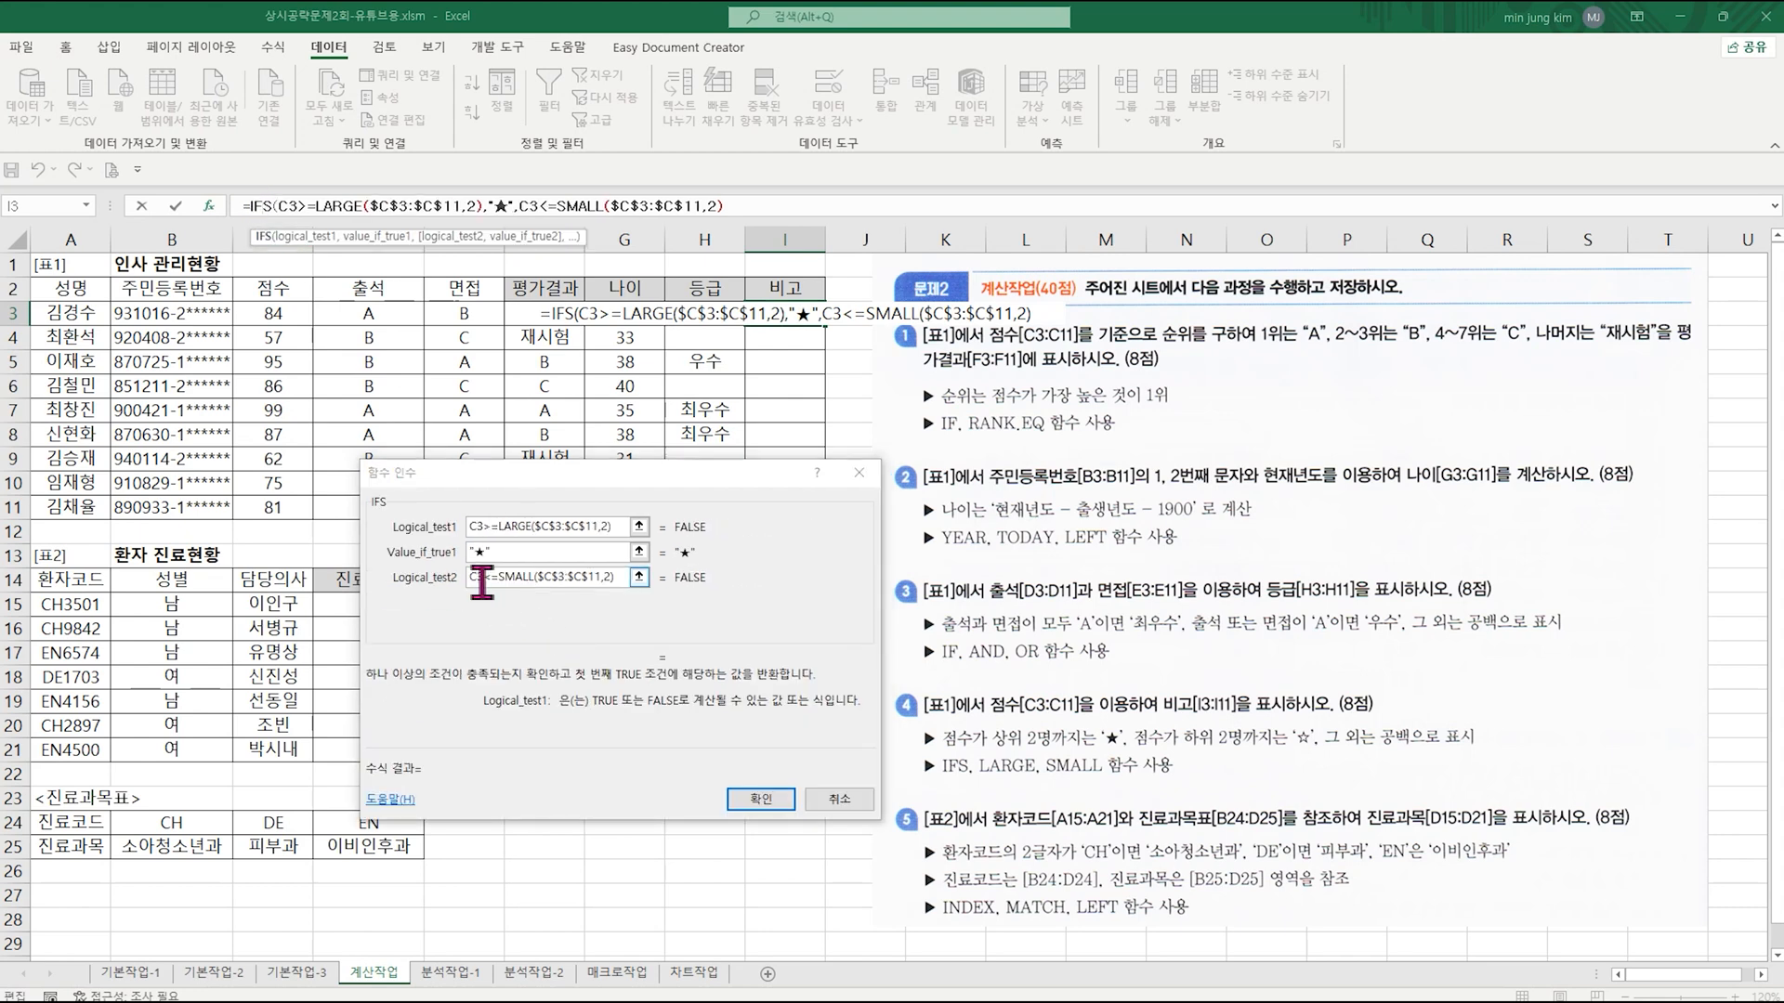
{"action": "left_click", "coordinate": [621, 578]}
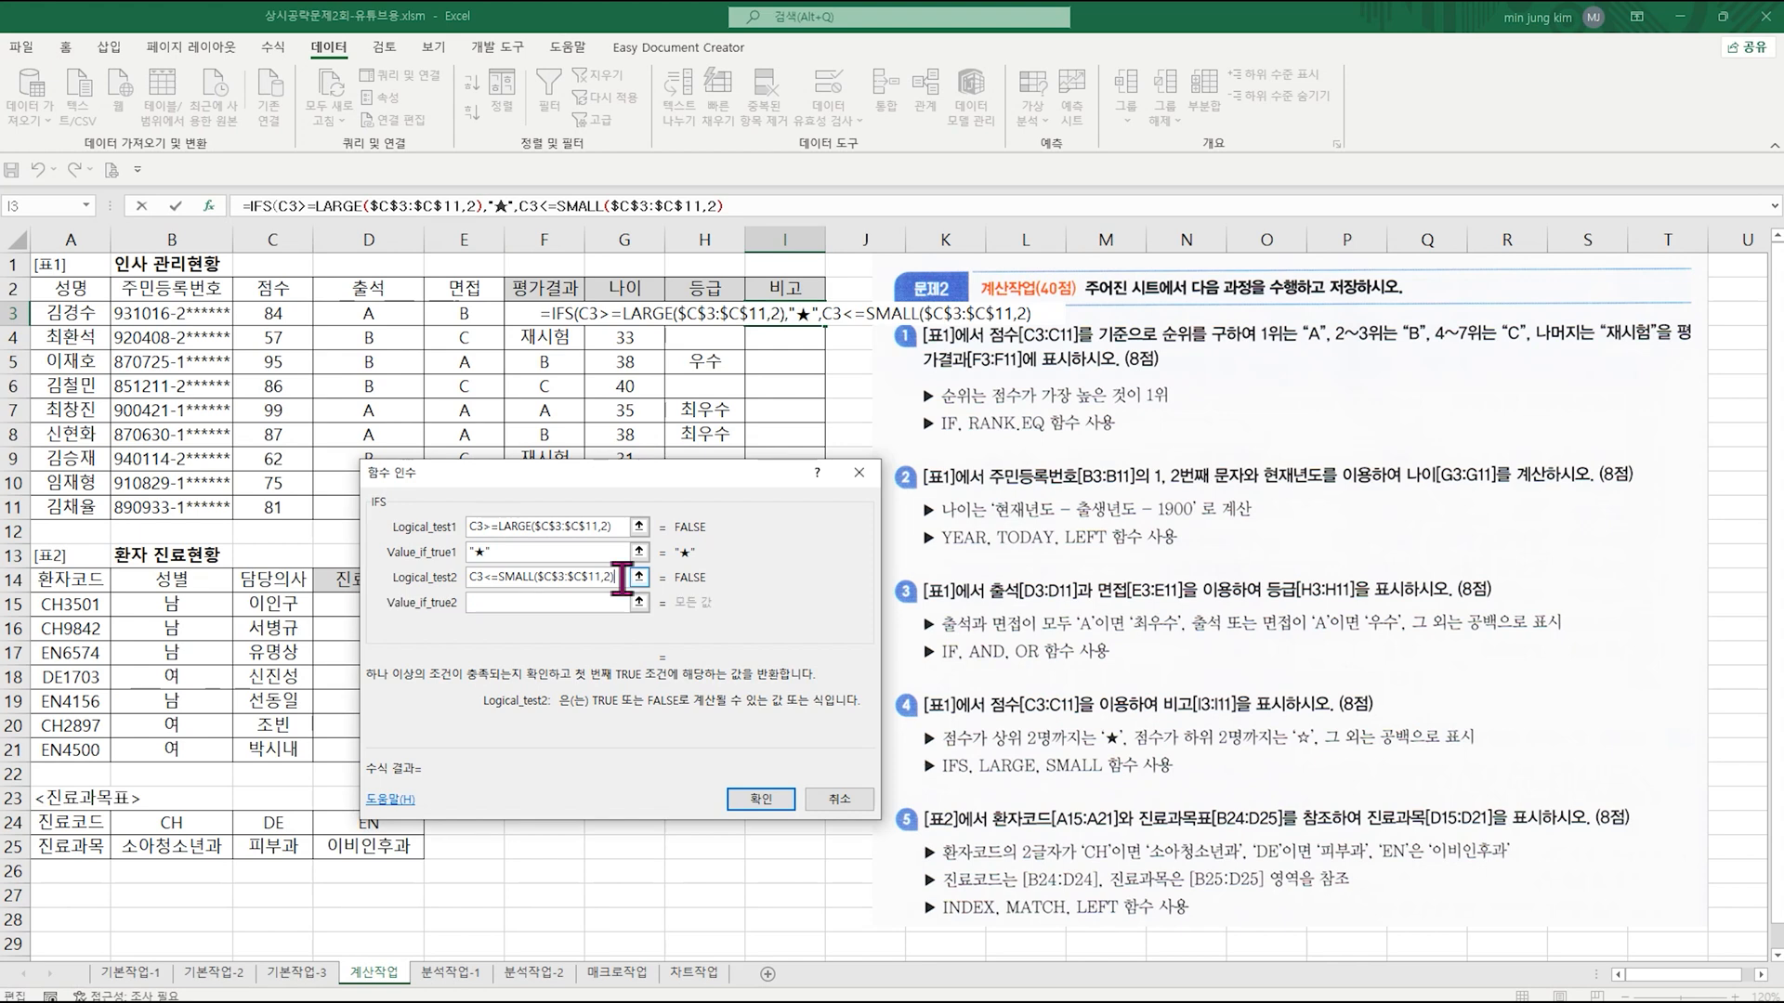
{"action": "left_click", "coordinate": [589, 603]}
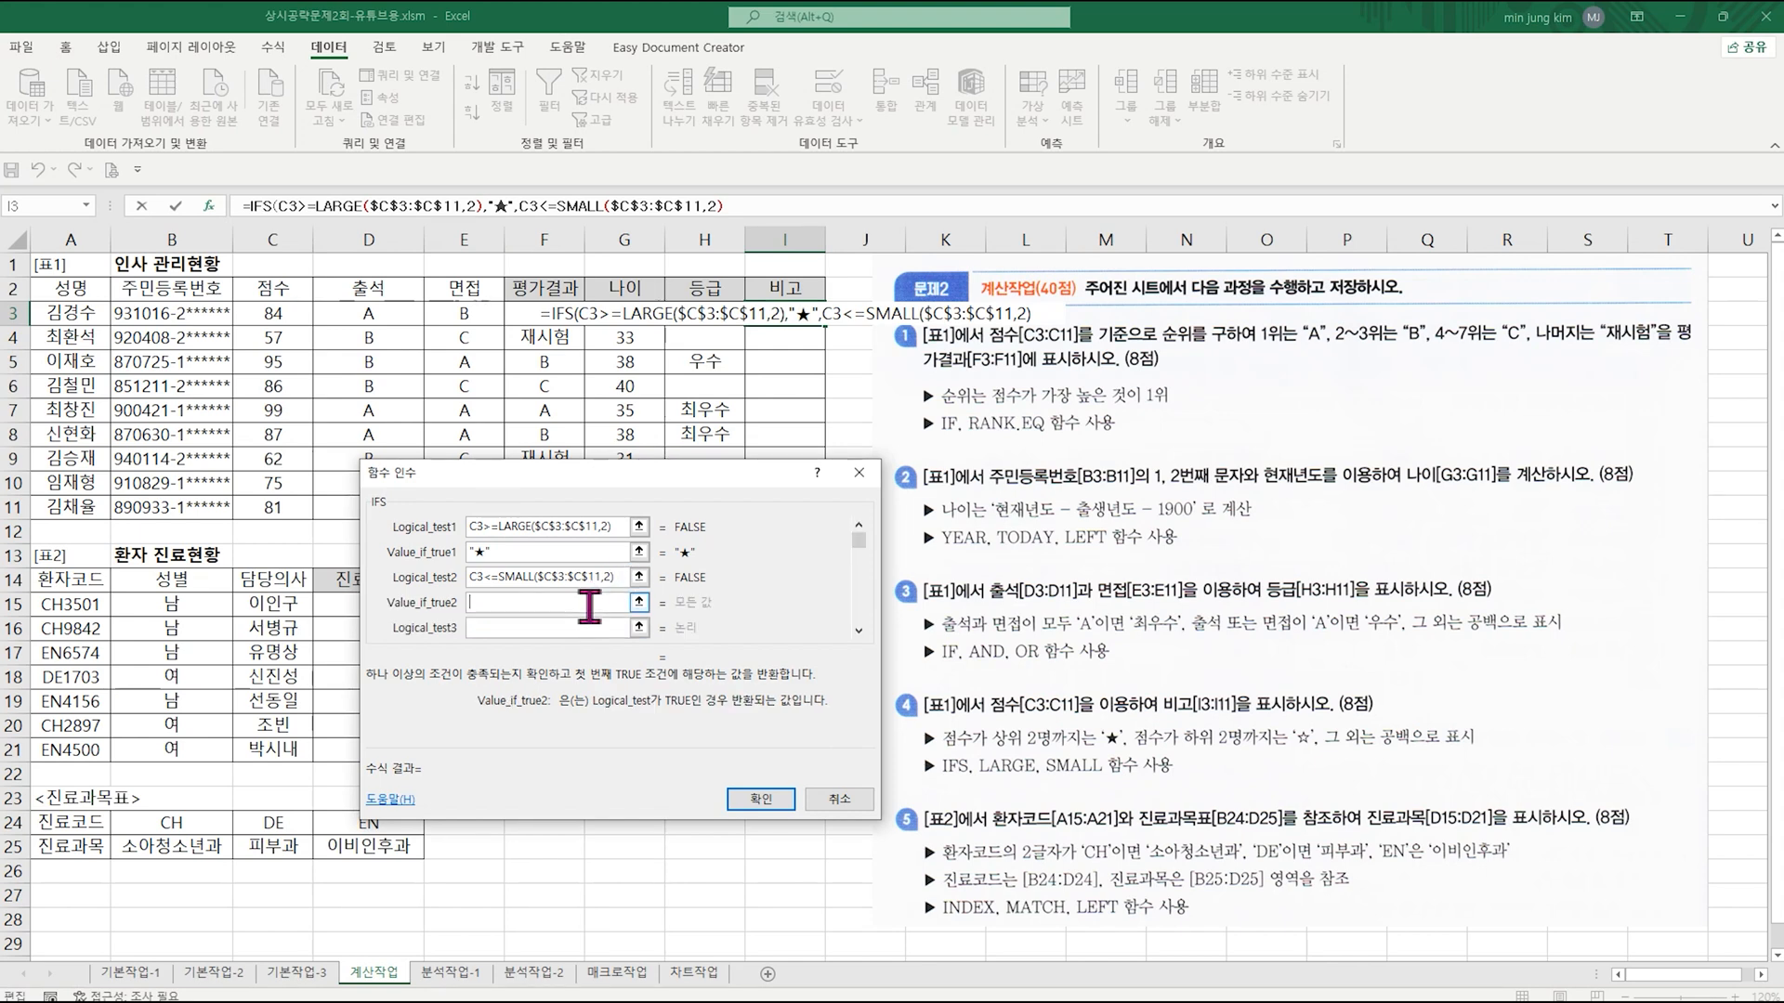
{"action": "type", "text": "\"ㅁ"}
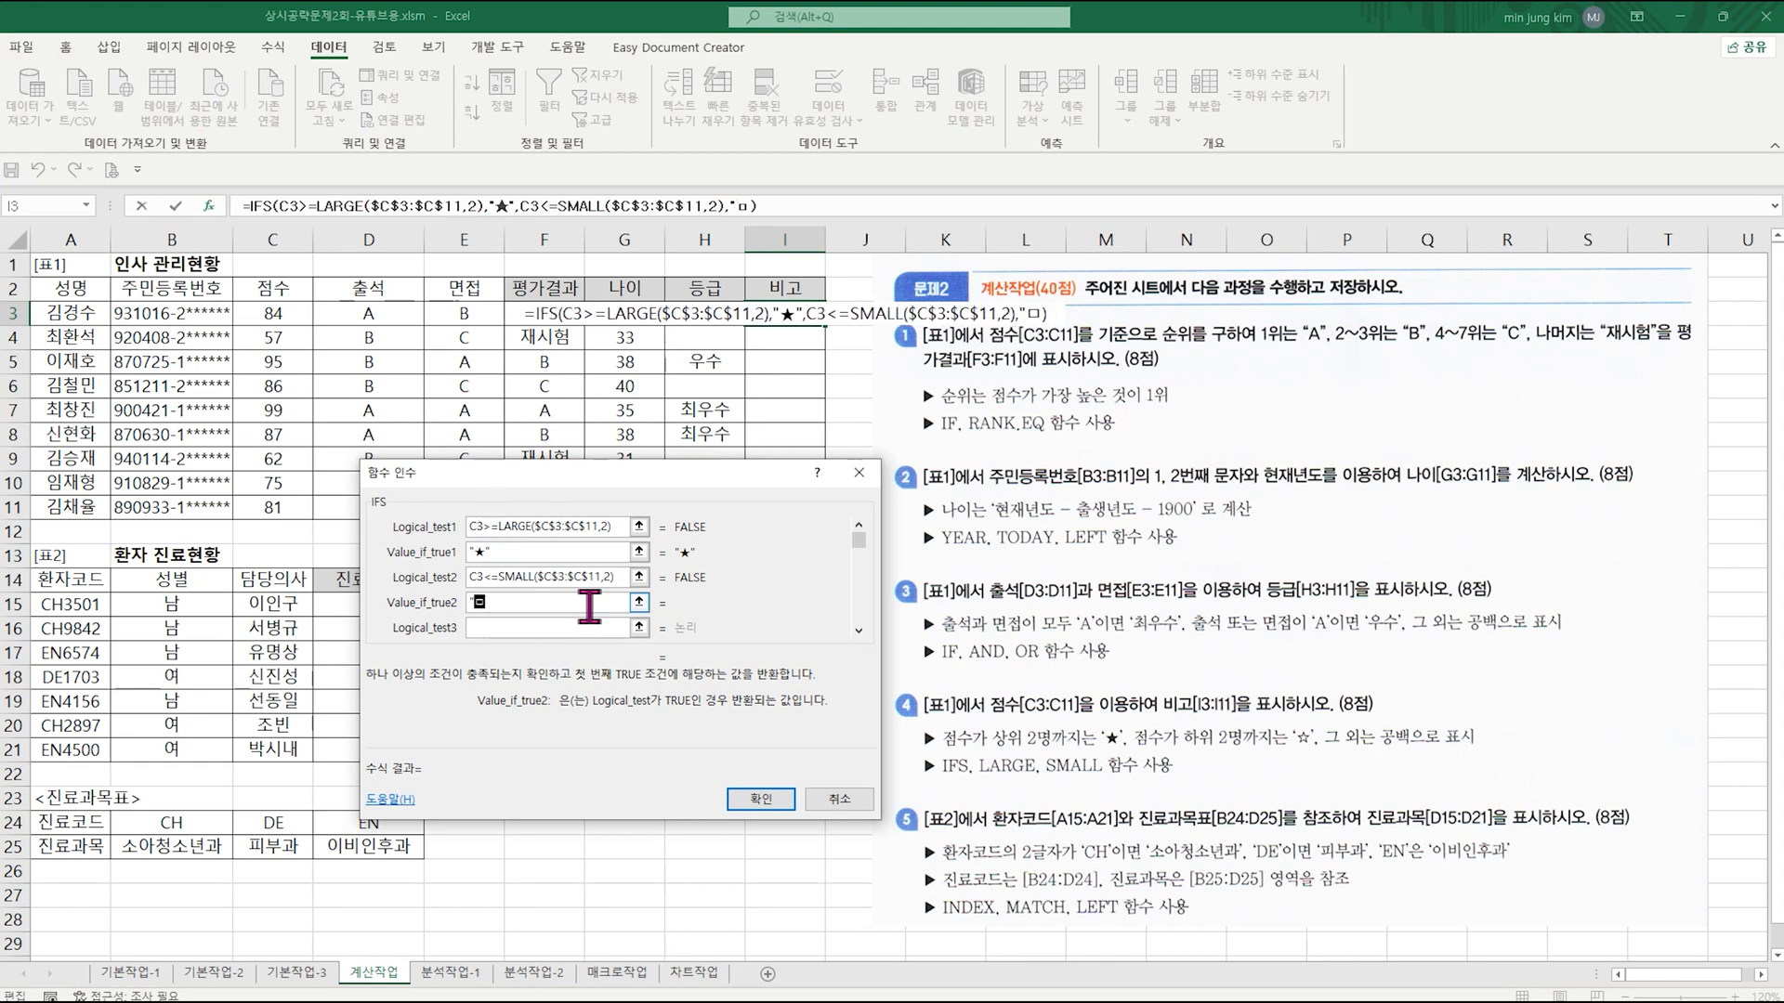
{"action": "key", "text": "Hangul_Hanja"}
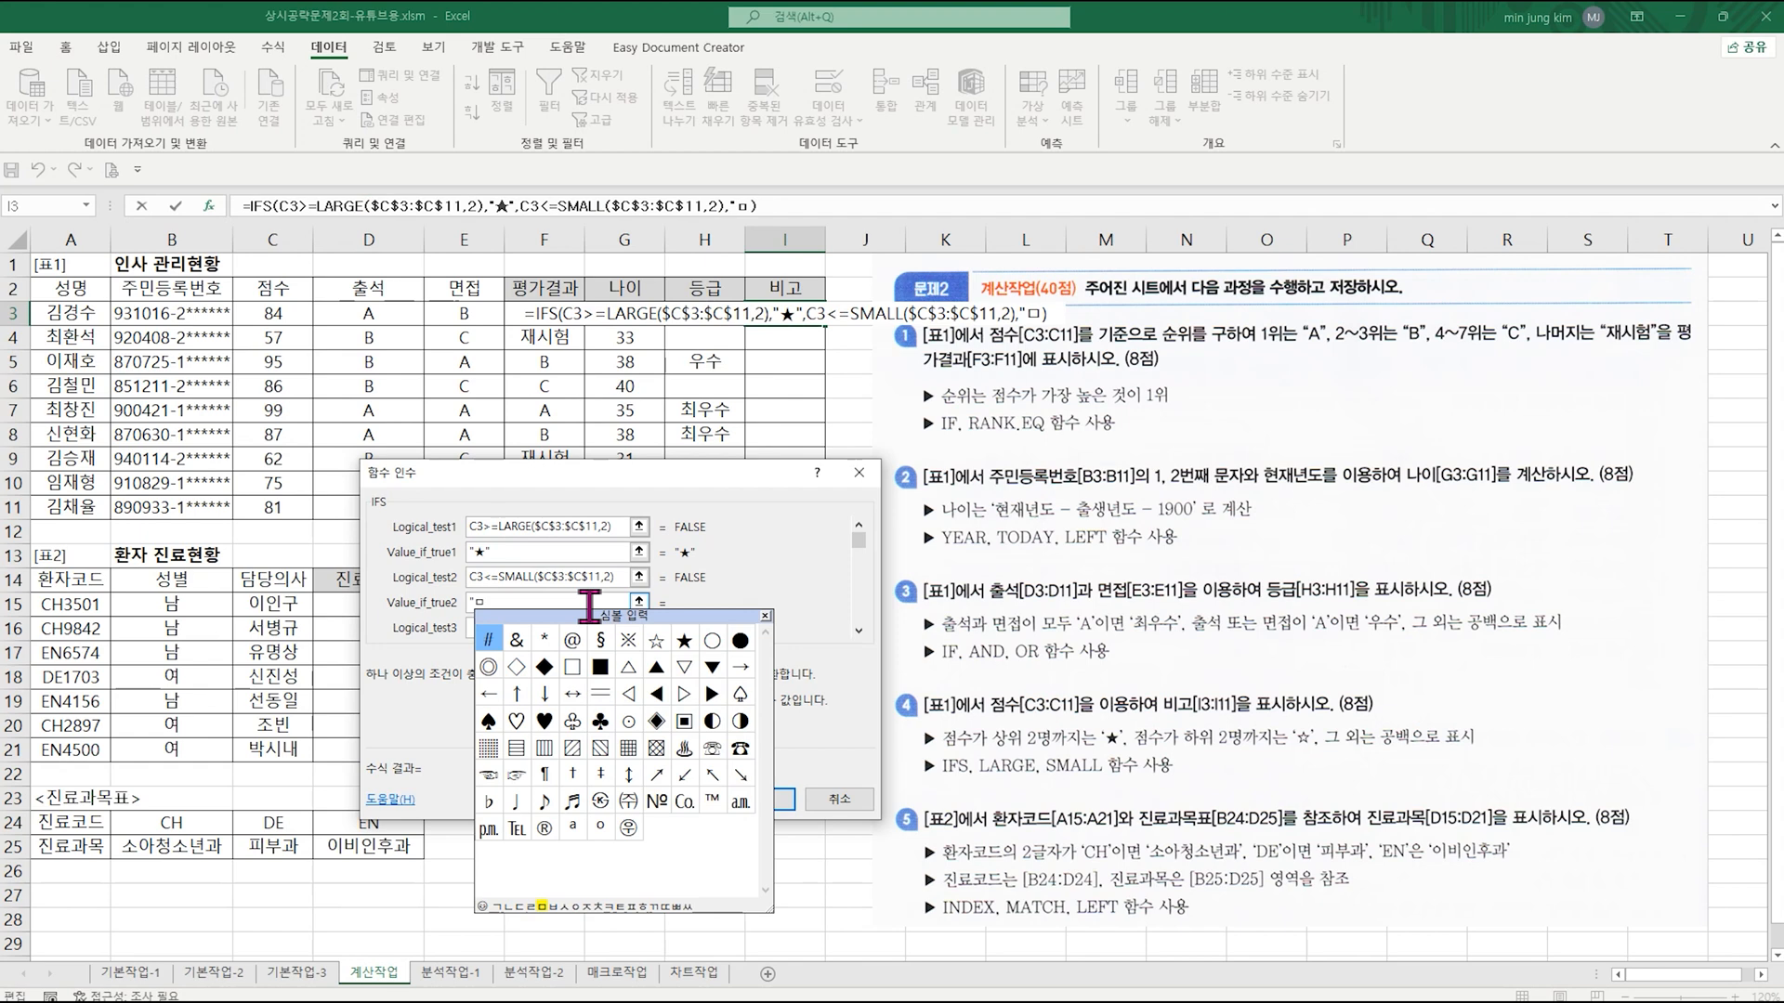
{"action": "left_click", "coordinate": [656, 640]}
{"action": "type", "text": "\""}
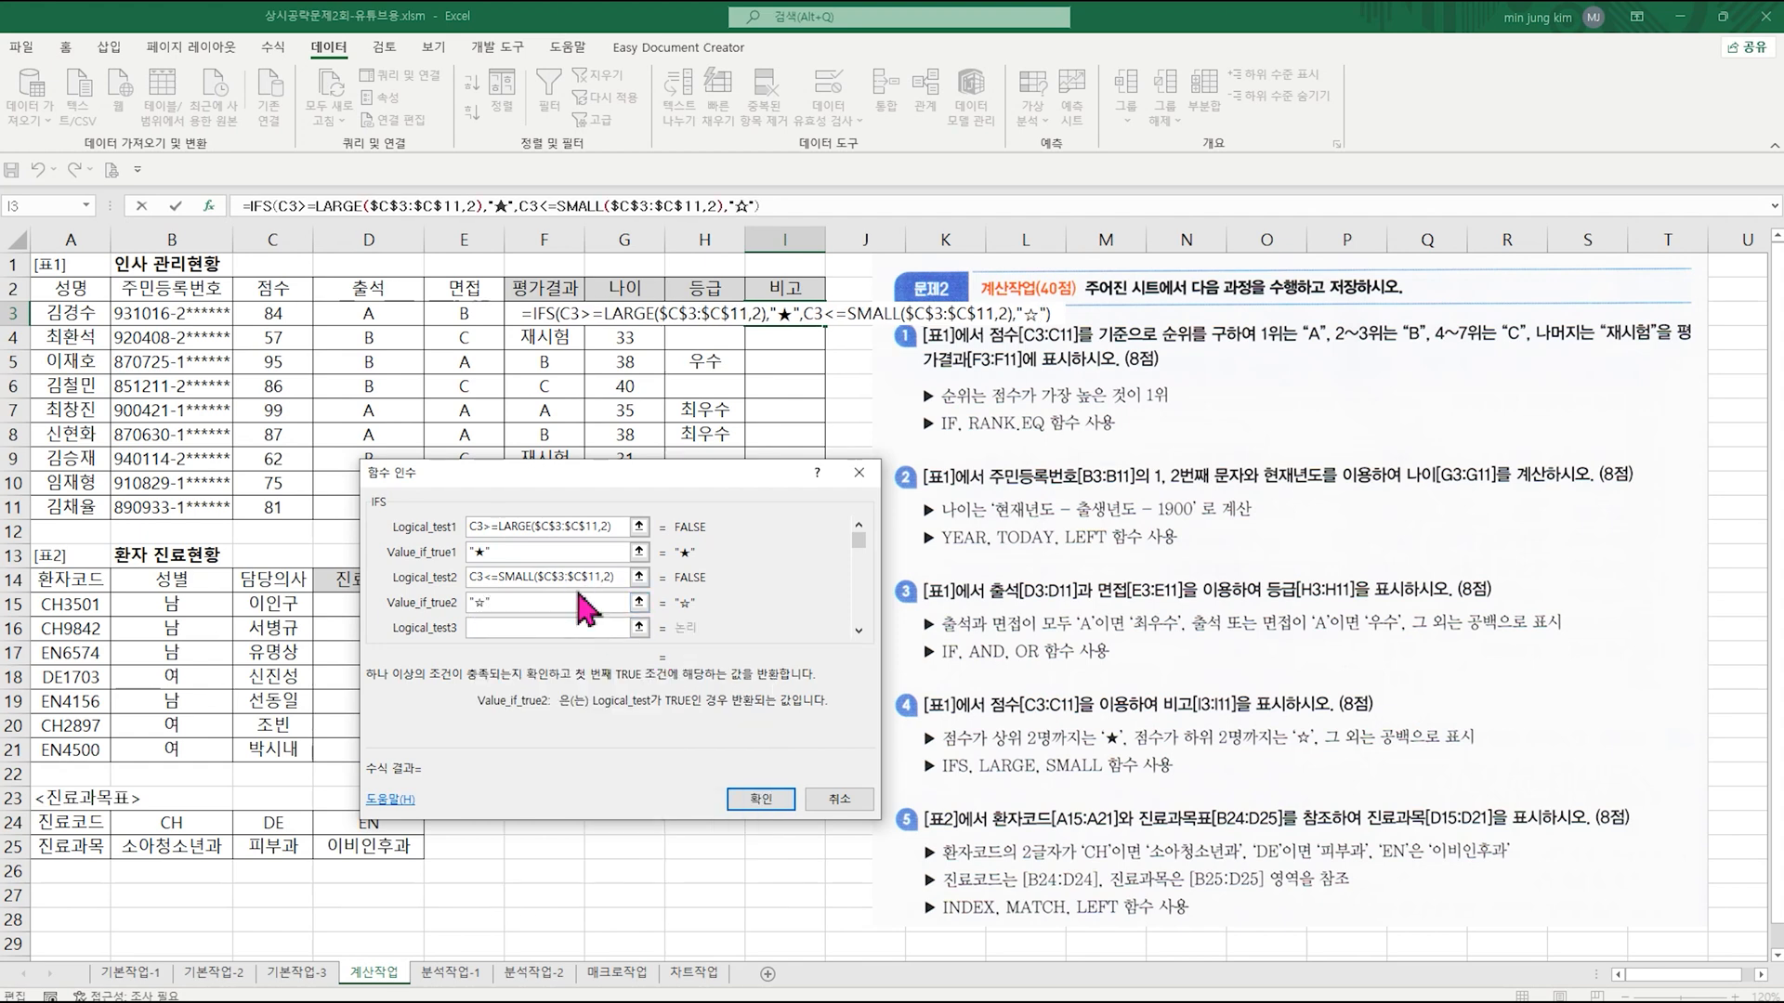
Step: Set Logical_test3 to true and Value_if_true3 to an empty text string ""
{"action": "left_click", "coordinate": [554, 627]}
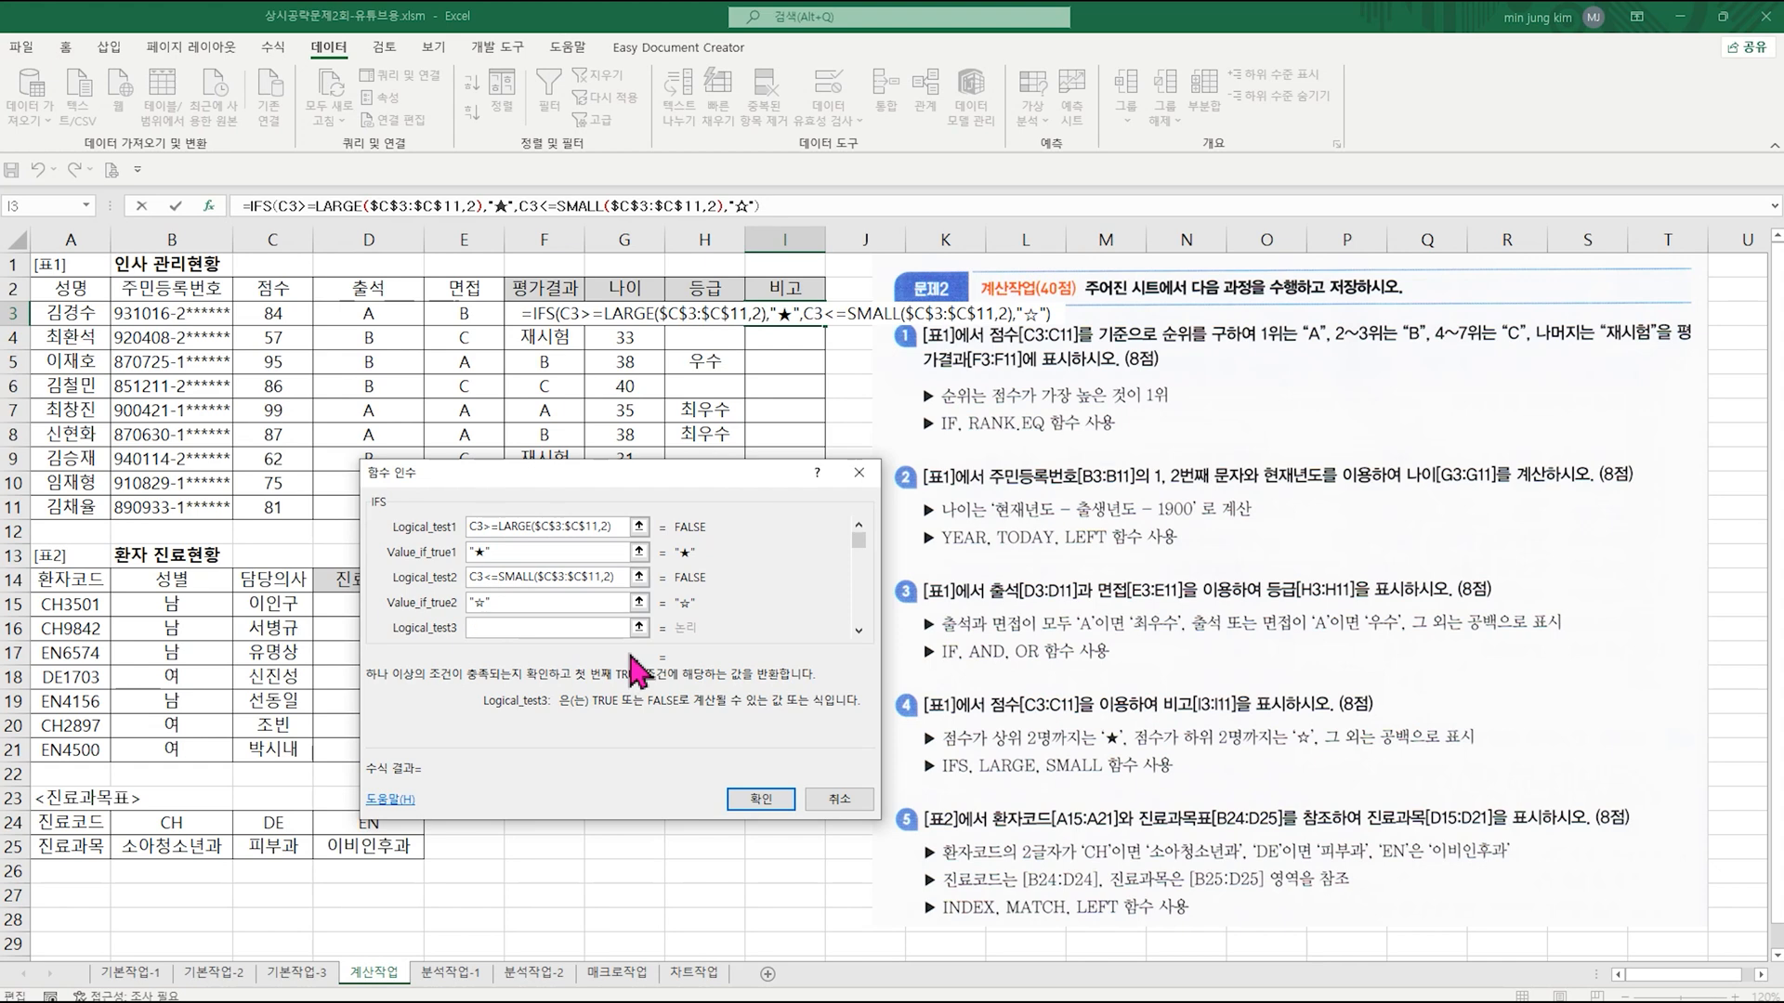
{"action": "type", "text": "tr"}
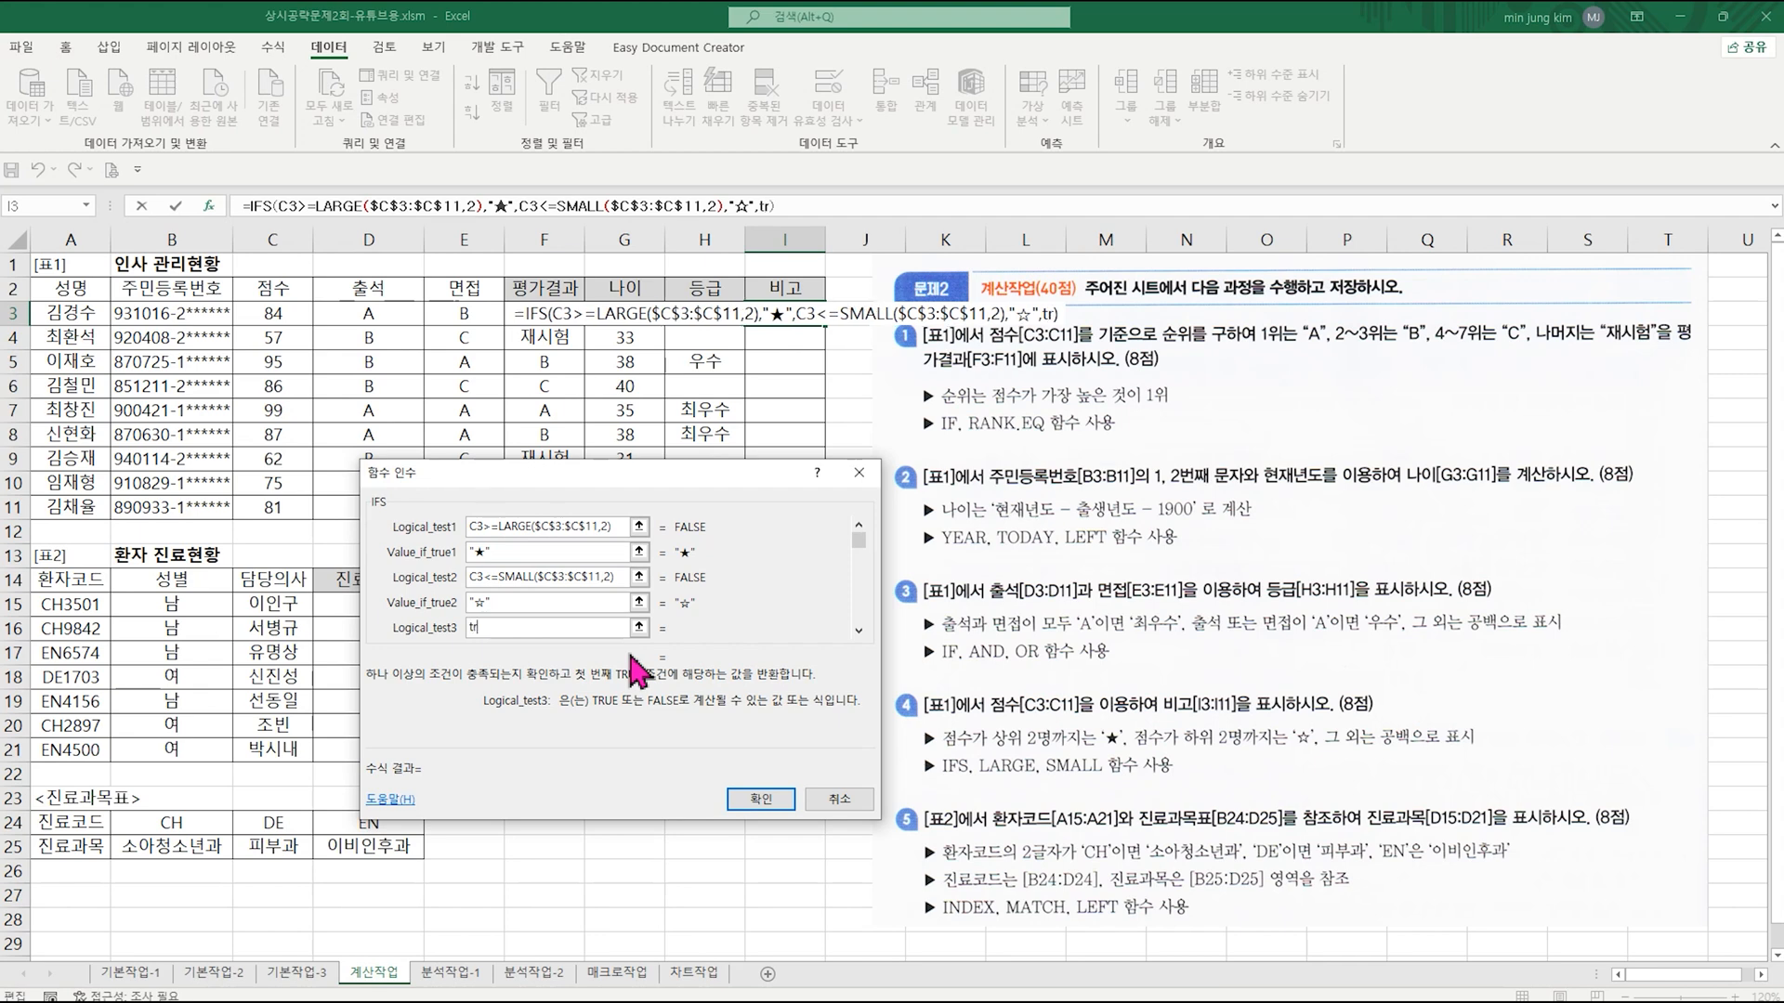
{"action": "type", "text": "ue"}
{"action": "key", "text": "Tab"}
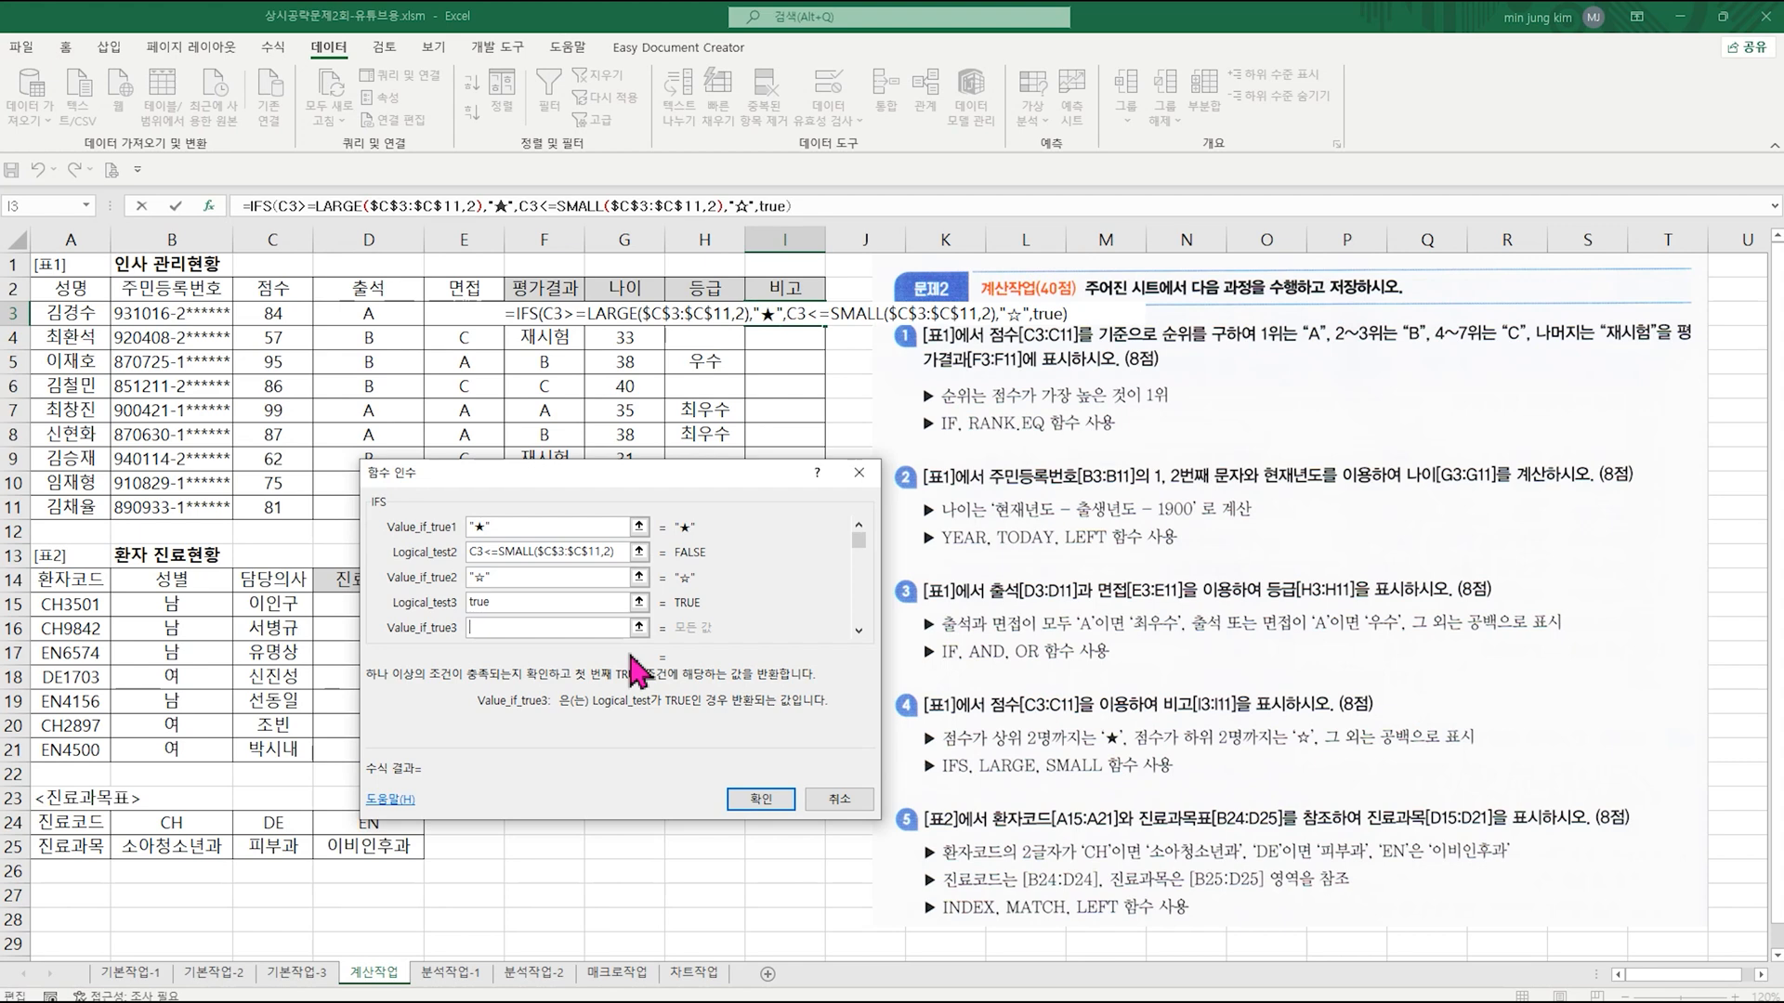
{"action": "type", "text": "\"\""}
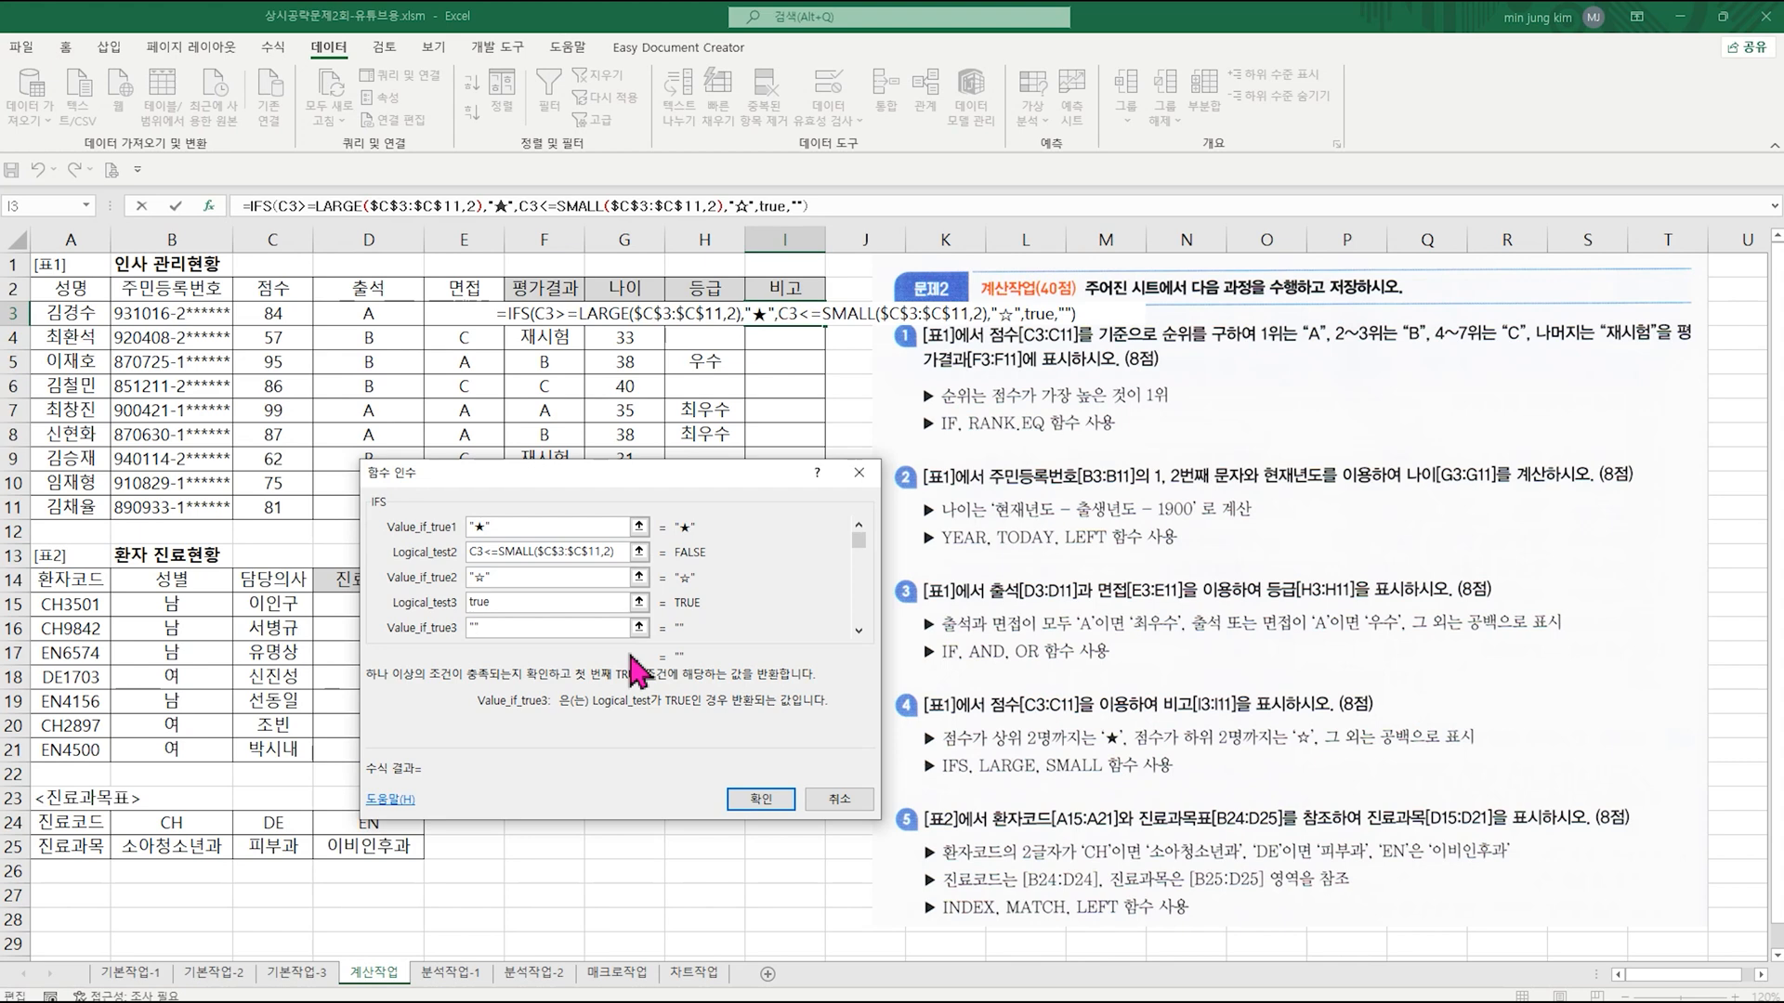
Step: Confirm the IFS formula in I3 and fill it down the 비고 column to I11
{"action": "left_click", "coordinate": [760, 799]}
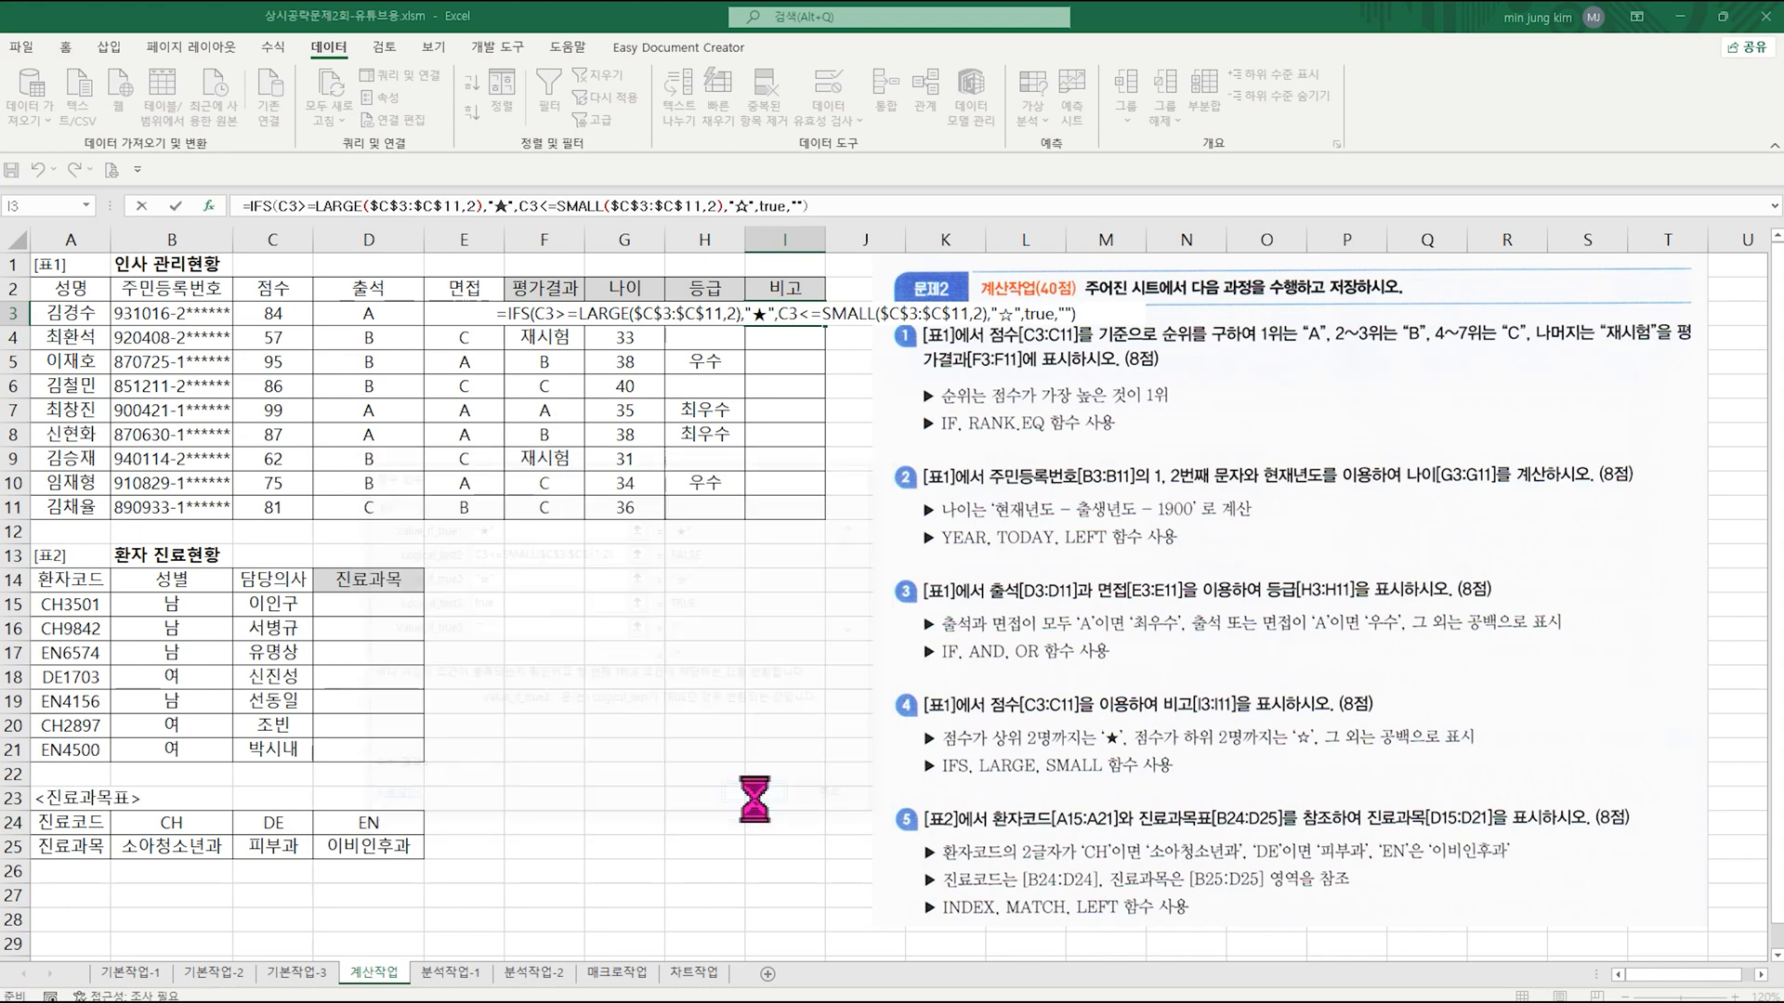
{"action": "left_click_drag", "start_coordinate": [824, 325], "coordinate": [824, 519]}
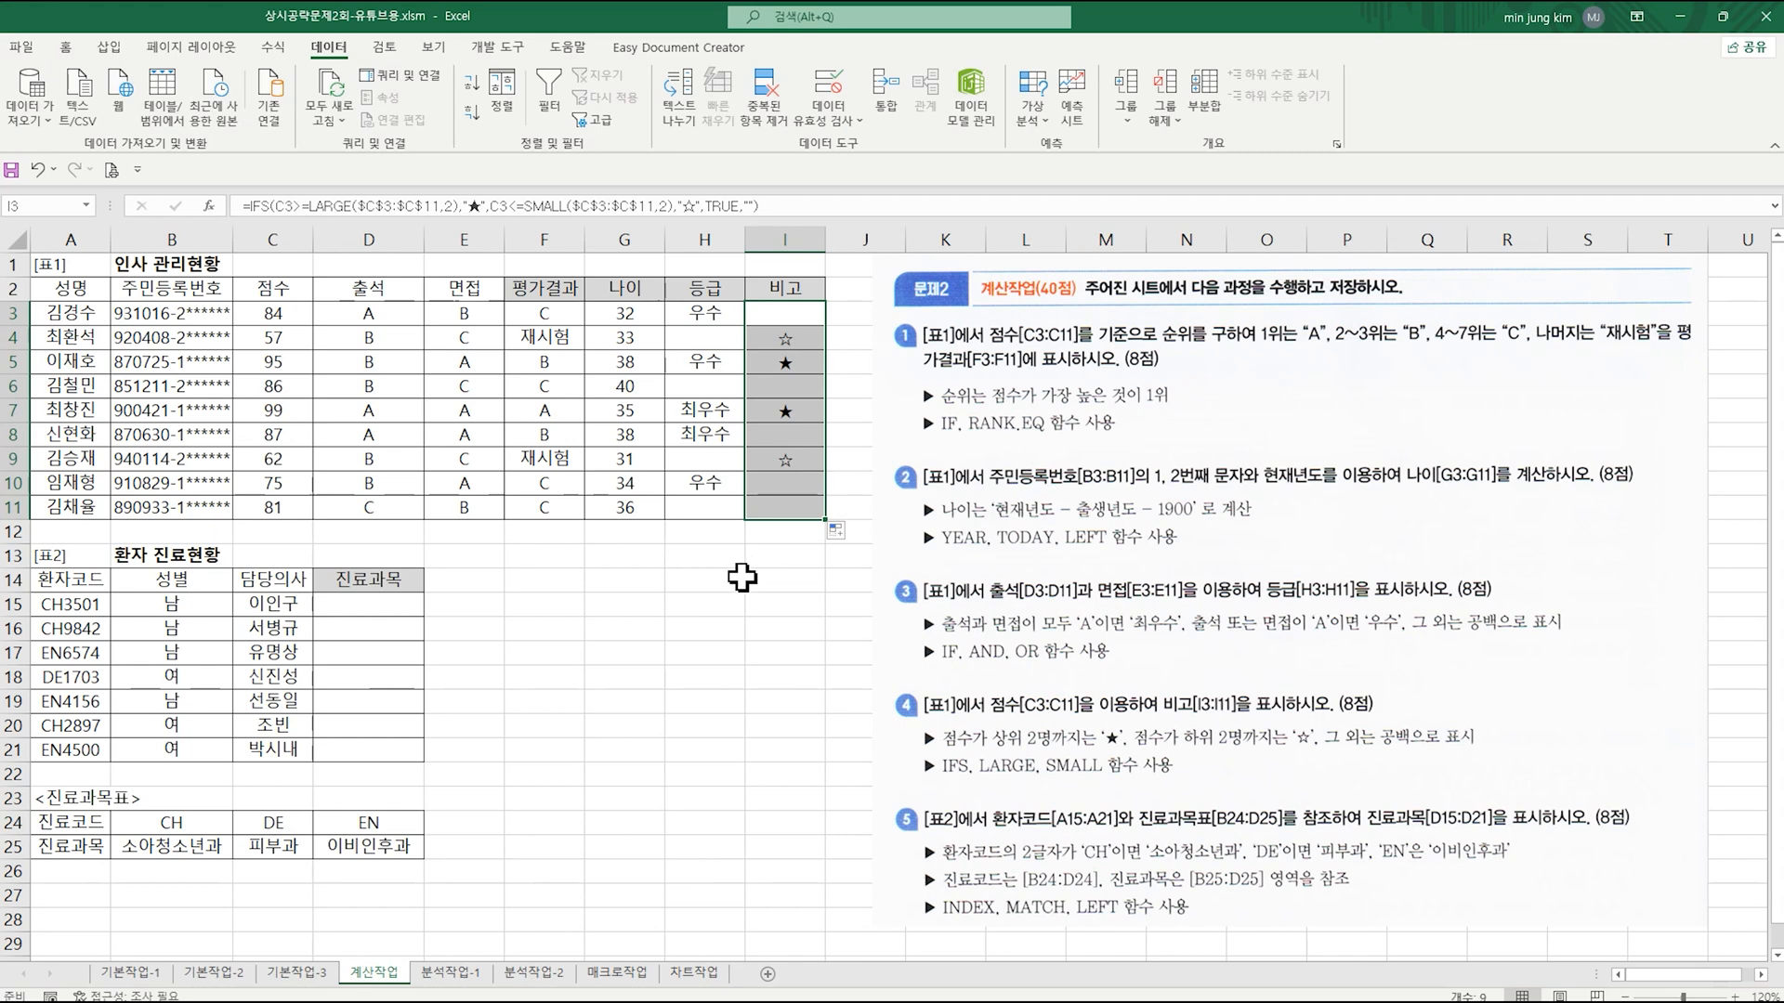
{"action": "left_click", "coordinate": [688, 630]}
Step: Examine the 환자코드 in A15 and the 진료과목표 ranges B24:D25 and B25:D25 needed for the 진료과목 lookup
{"action": "left_click", "coordinate": [368, 605]}
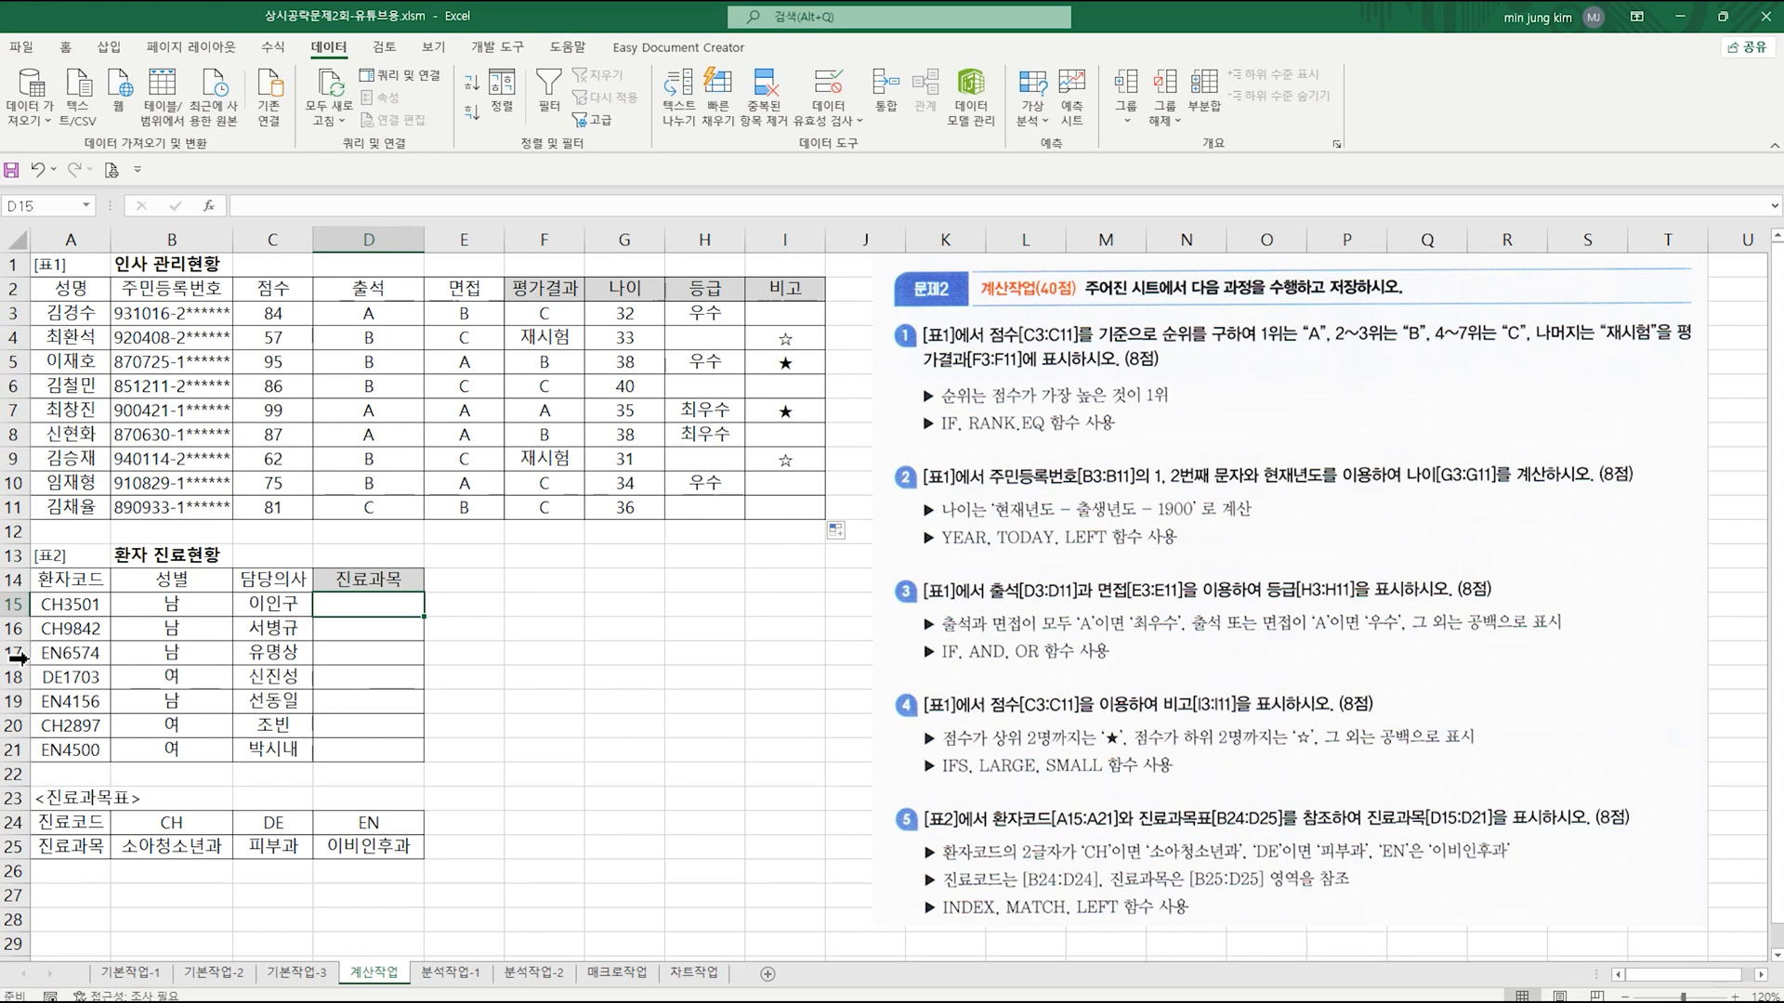
{"action": "left_click", "coordinate": [67, 605]}
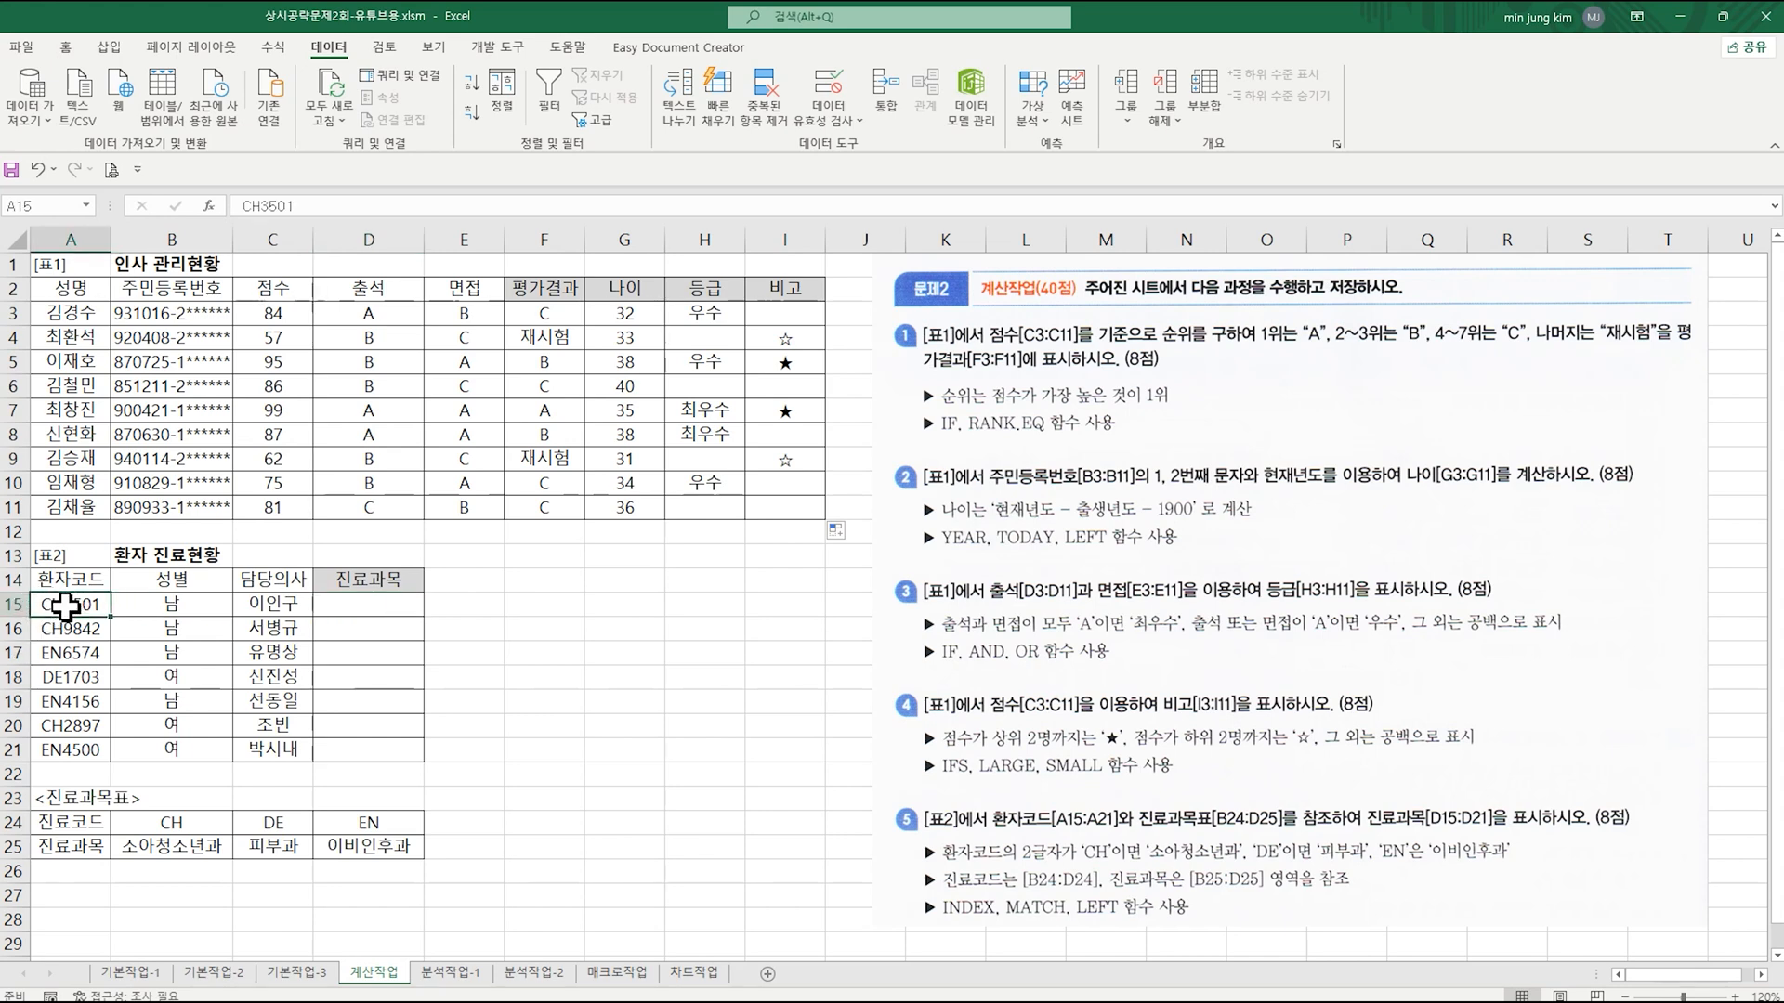
{"action": "left_click", "coordinate": [169, 821]}
{"action": "left_click_drag", "start_coordinate": [169, 822], "coordinate": [349, 842]}
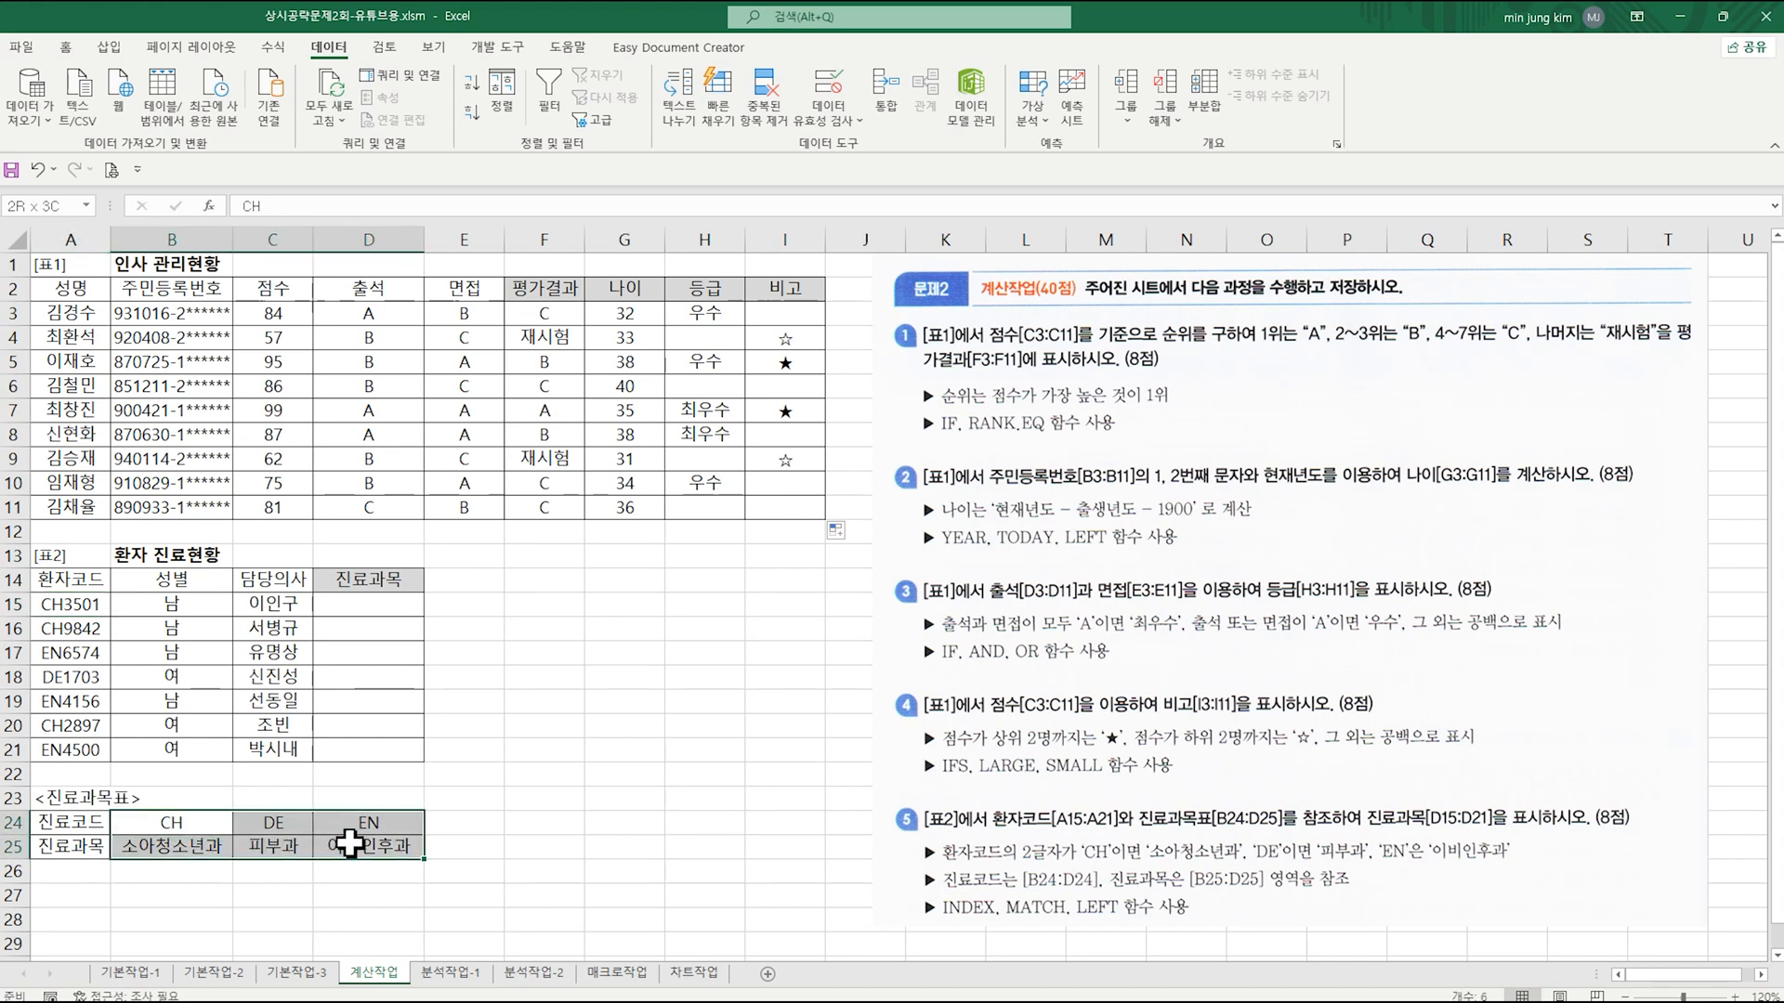
{"action": "left_click_drag", "start_coordinate": [139, 847], "coordinate": [336, 845]}
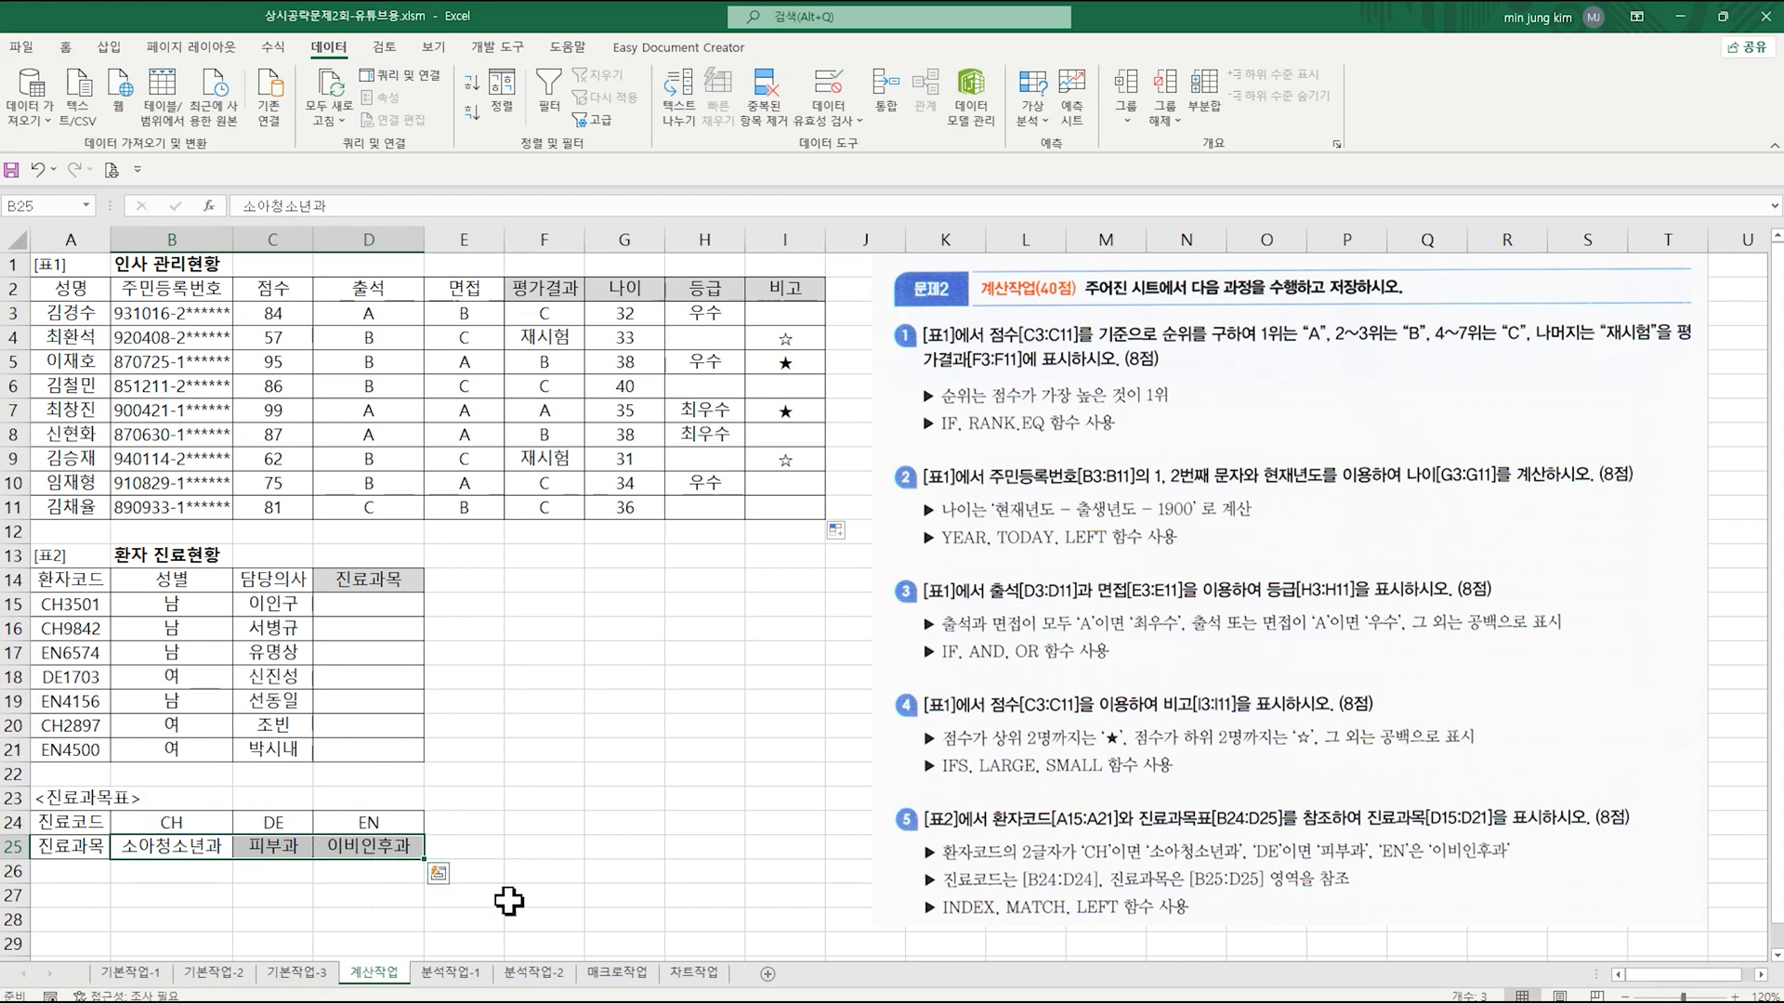
Step: Start an INDEX function in D15 and open its arguments in the array,row_num,column_num form
{"action": "left_click", "coordinate": [388, 602]}
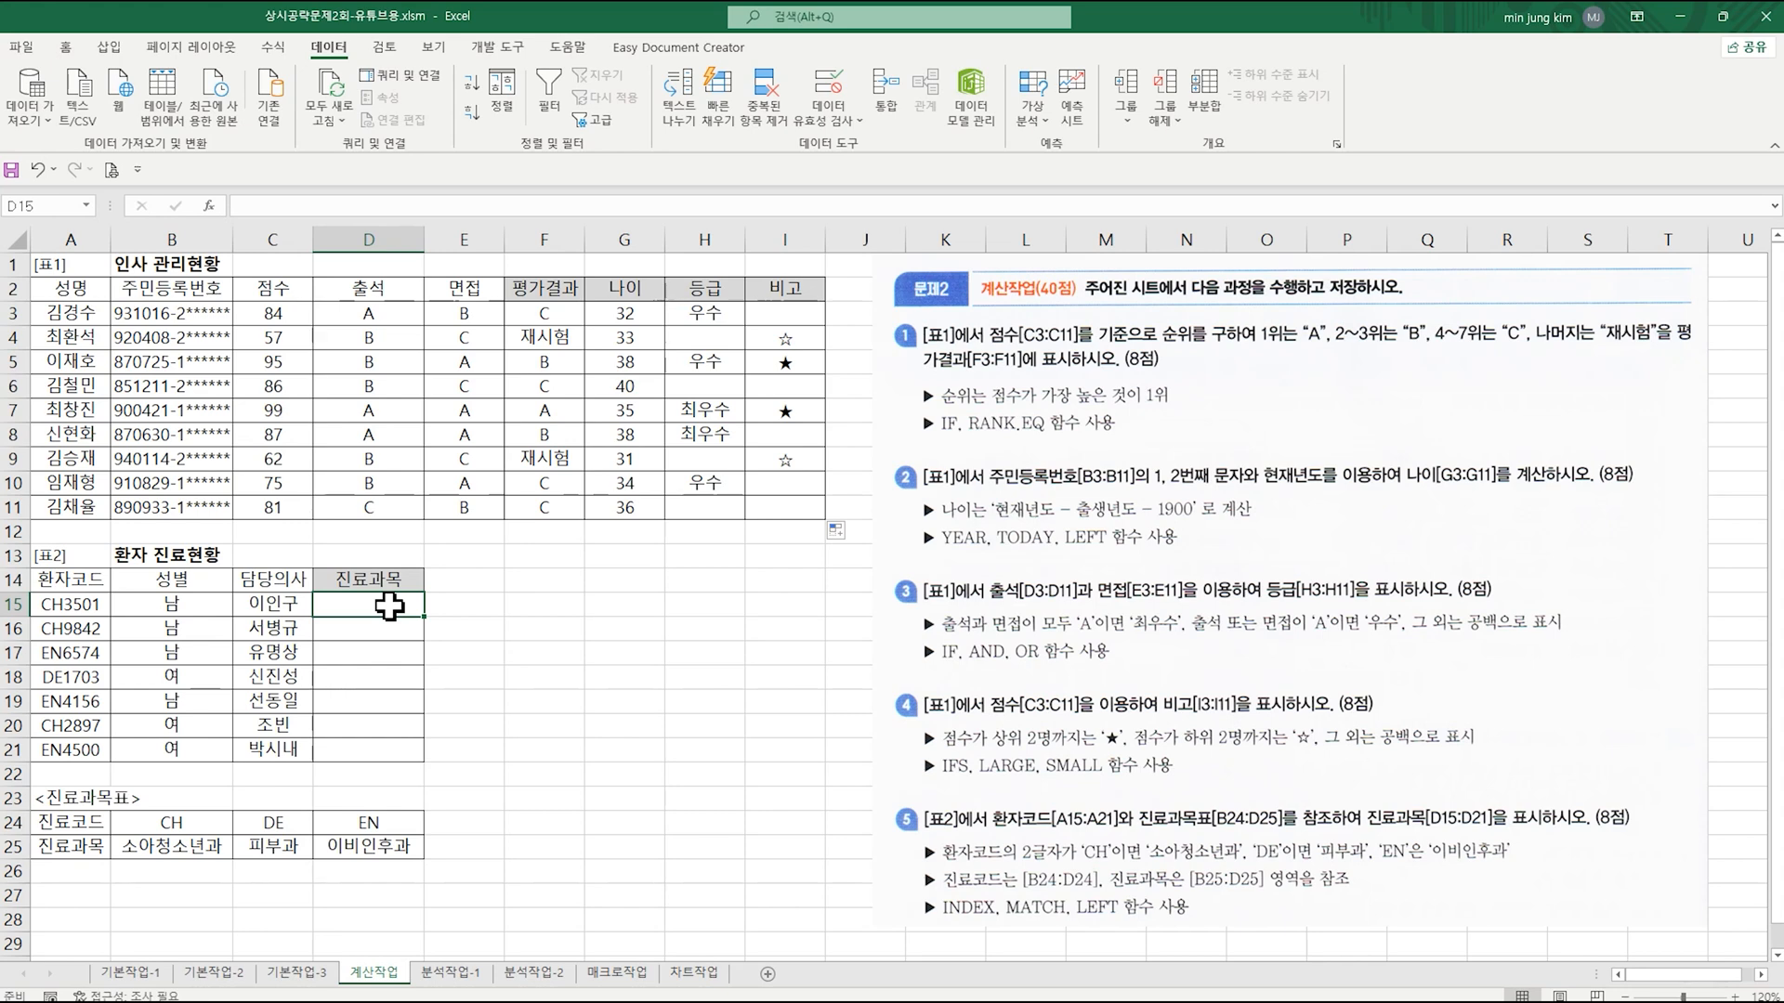
{"action": "type", "text": "=i"}
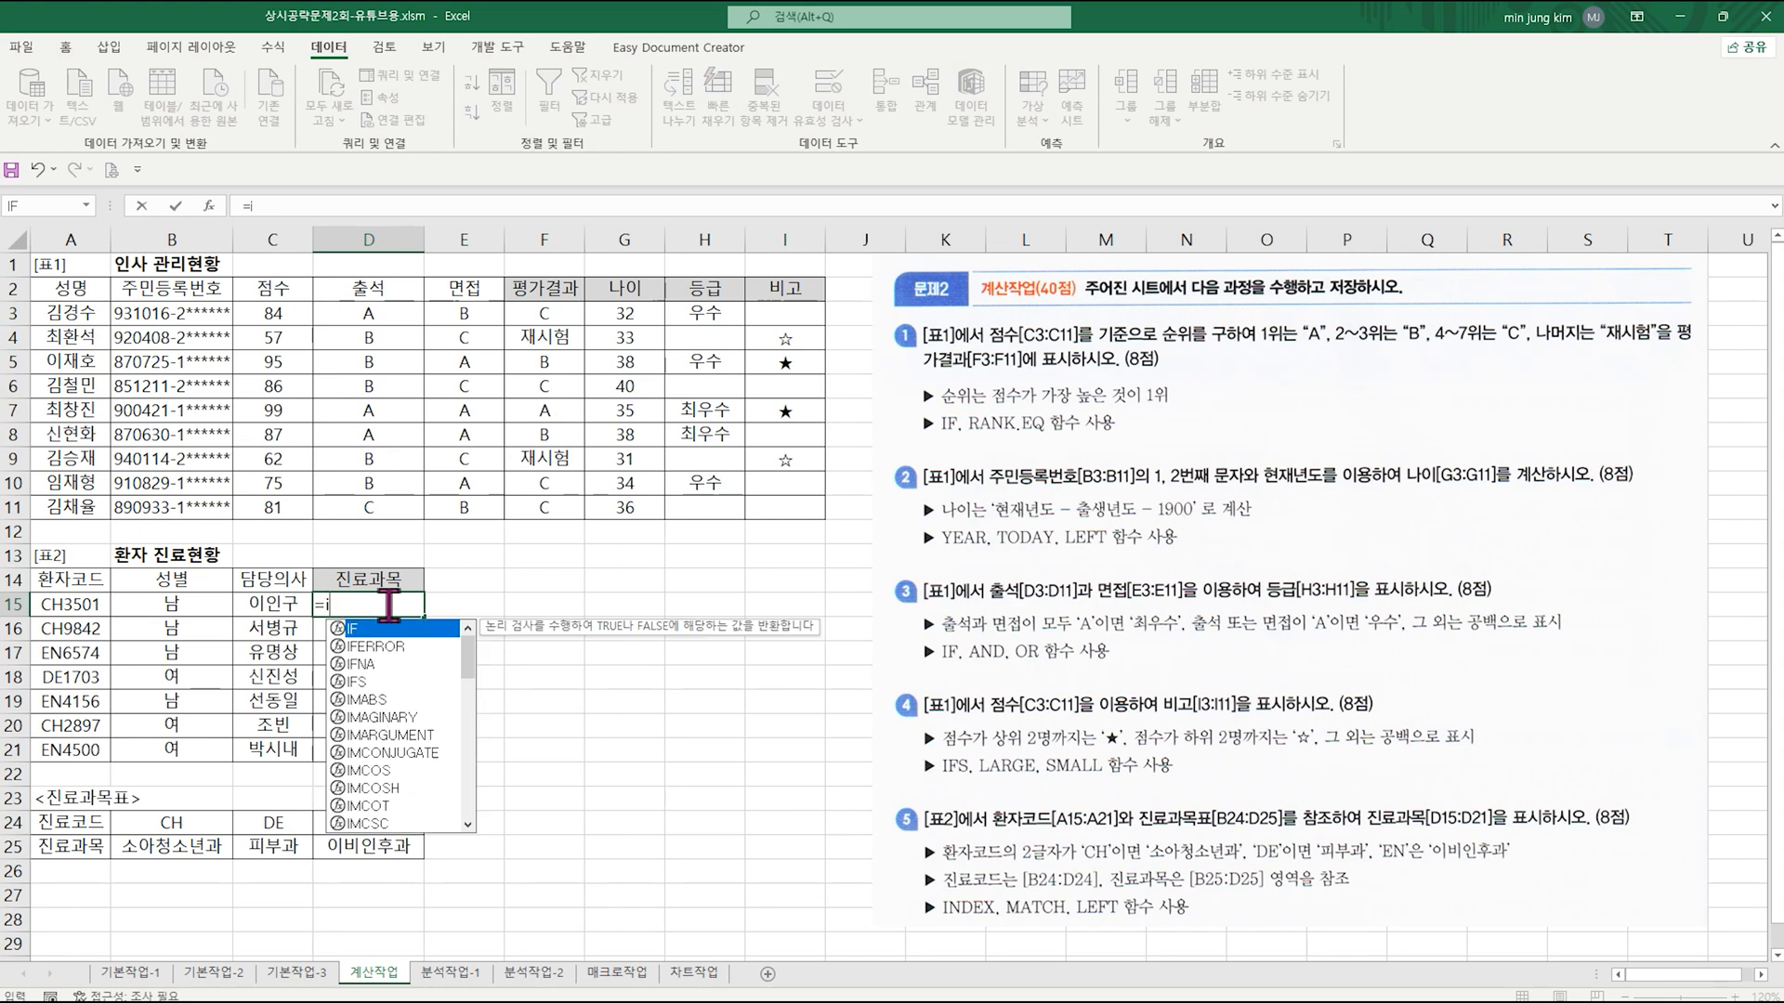
{"action": "type", "text": "nde"}
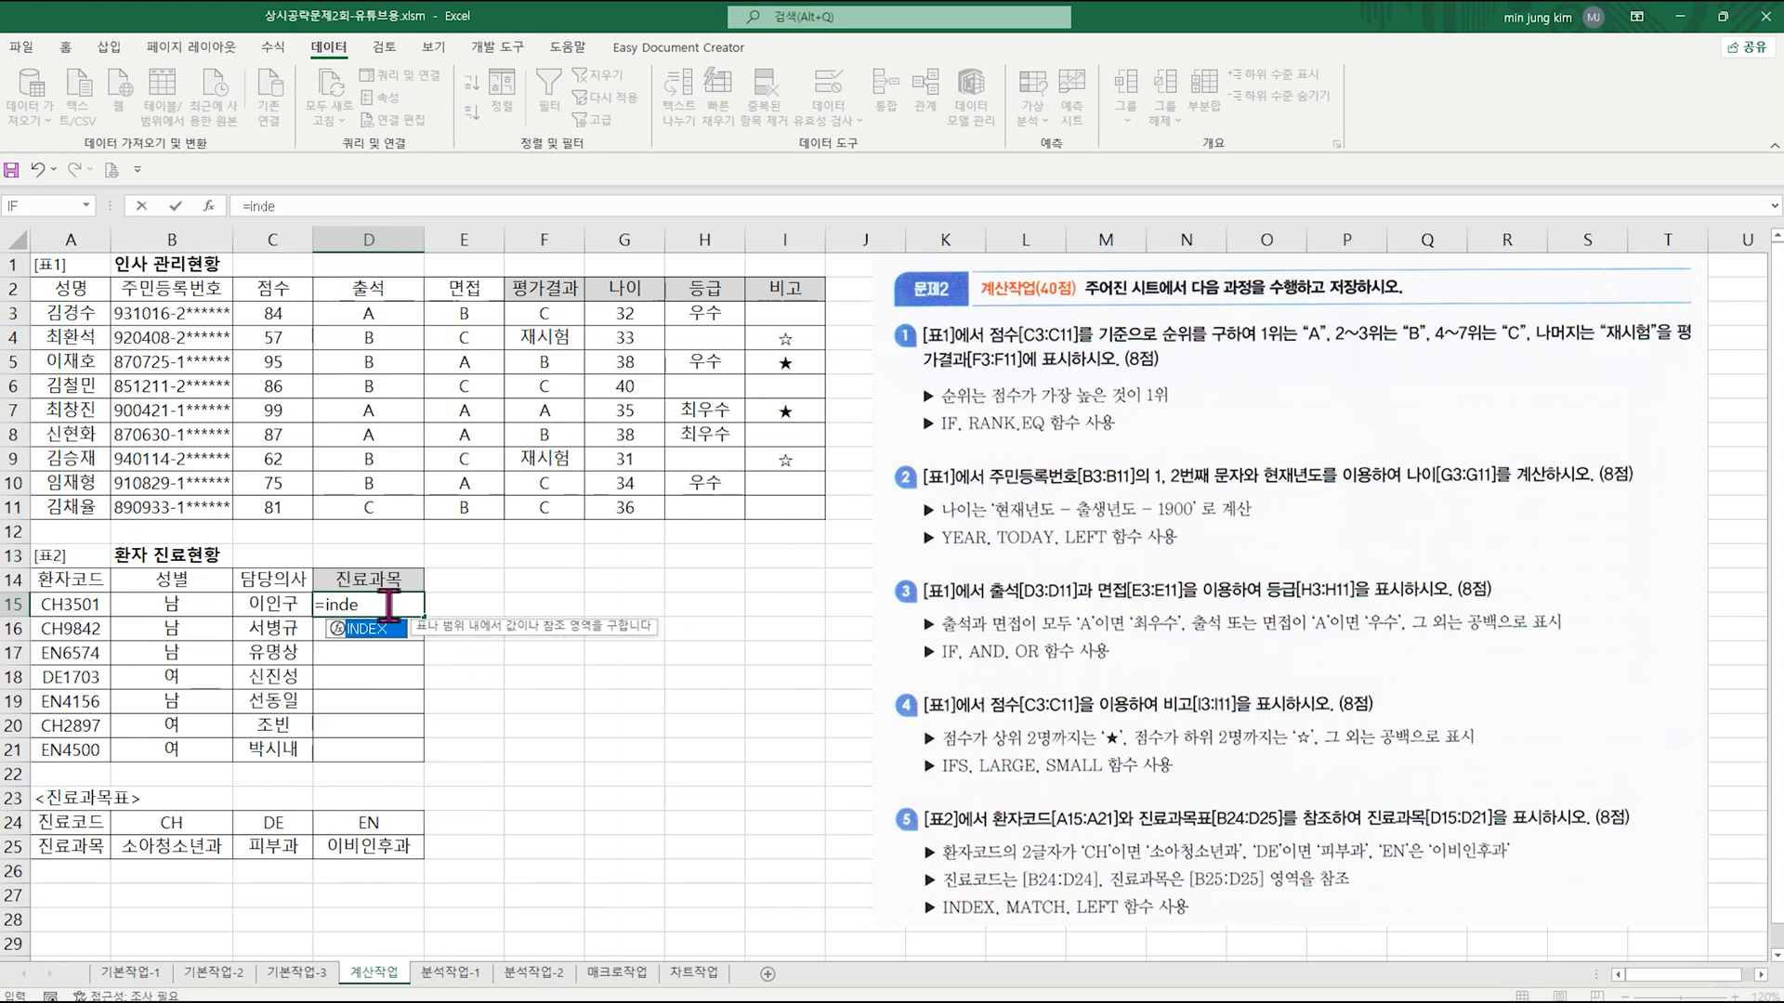
{"action": "type", "text": "x"}
{"action": "key", "text": "ctrl+a"}
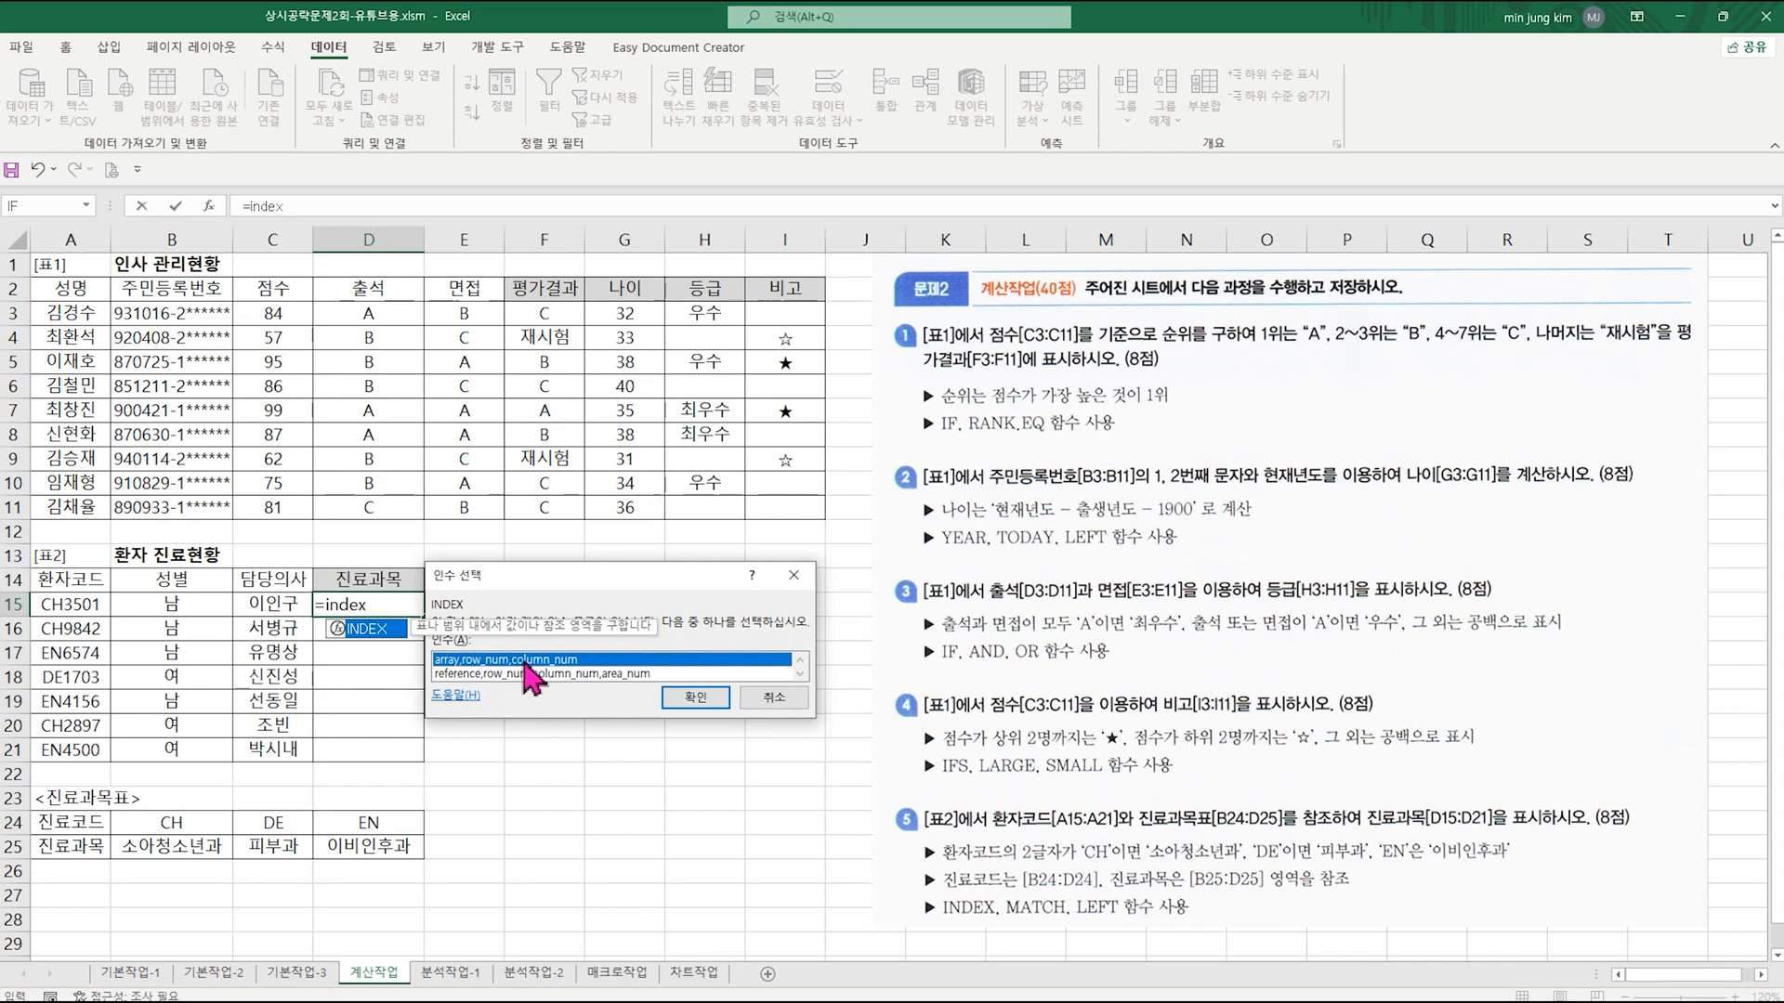
{"action": "left_click", "coordinate": [716, 699]}
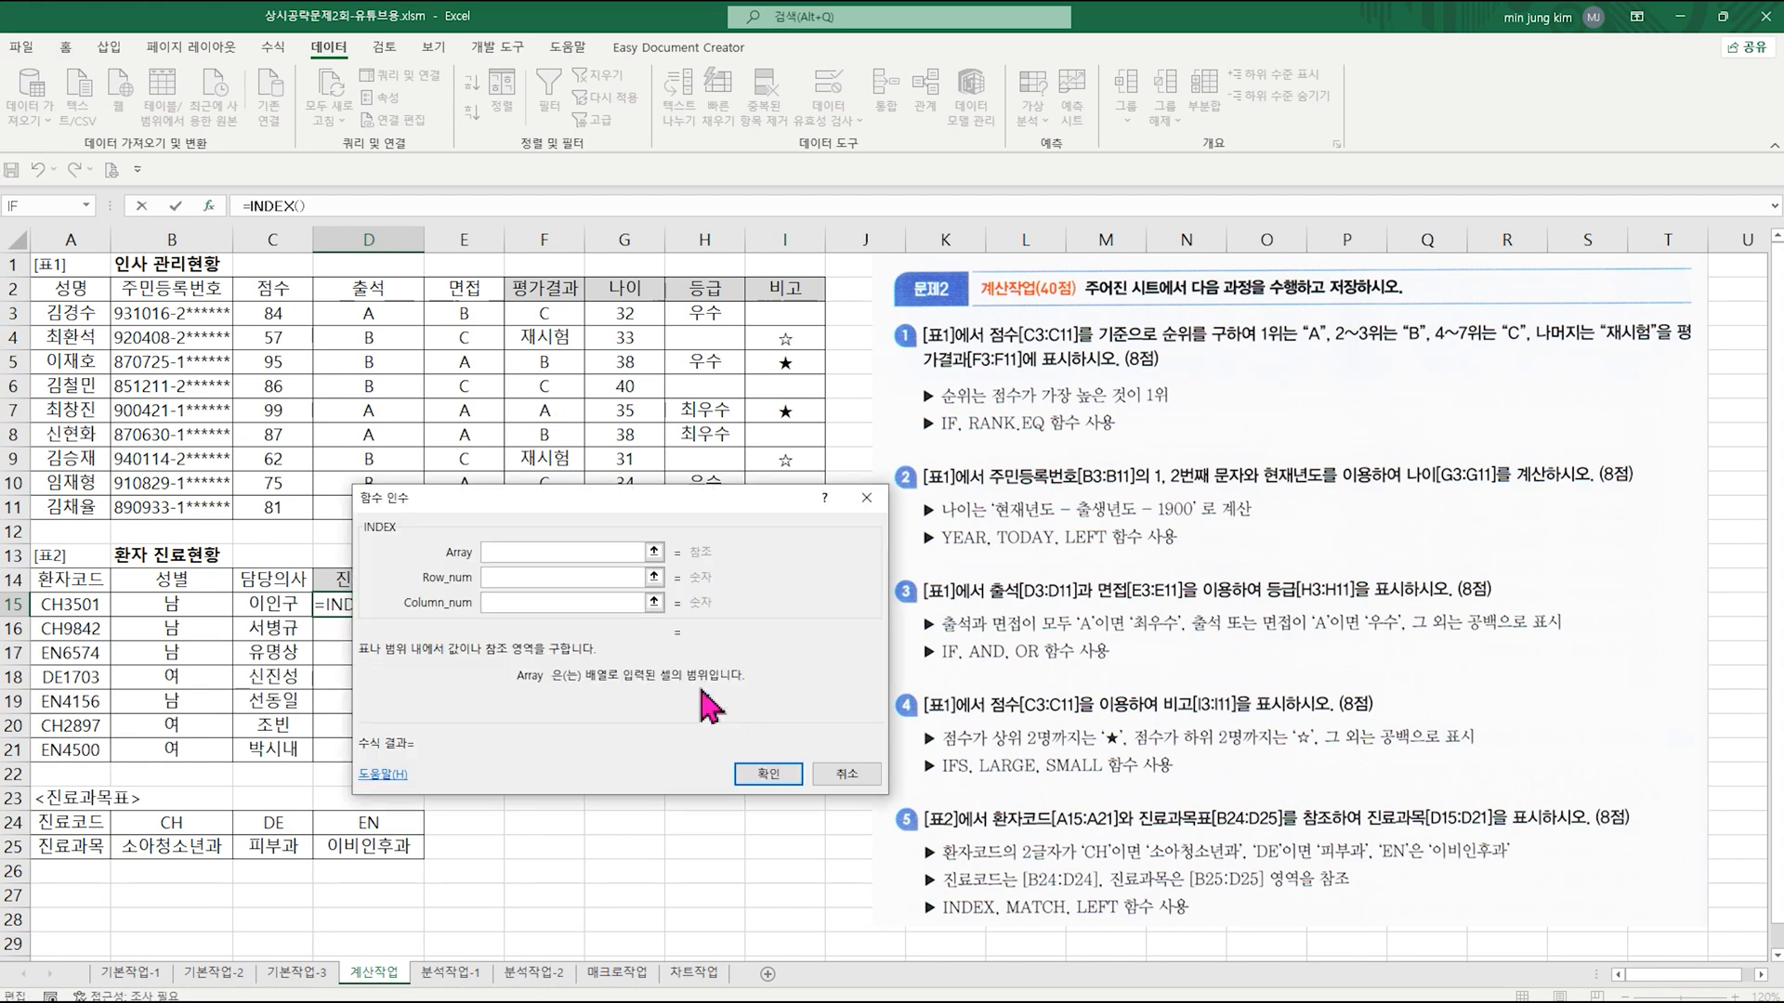
Step: Set INDEX's Array to the absolute range $B$25:$D$25 and Row_num to 1, and move on to Column_num
{"action": "left_click_drag", "start_coordinate": [587, 511], "coordinate": [762, 446]}
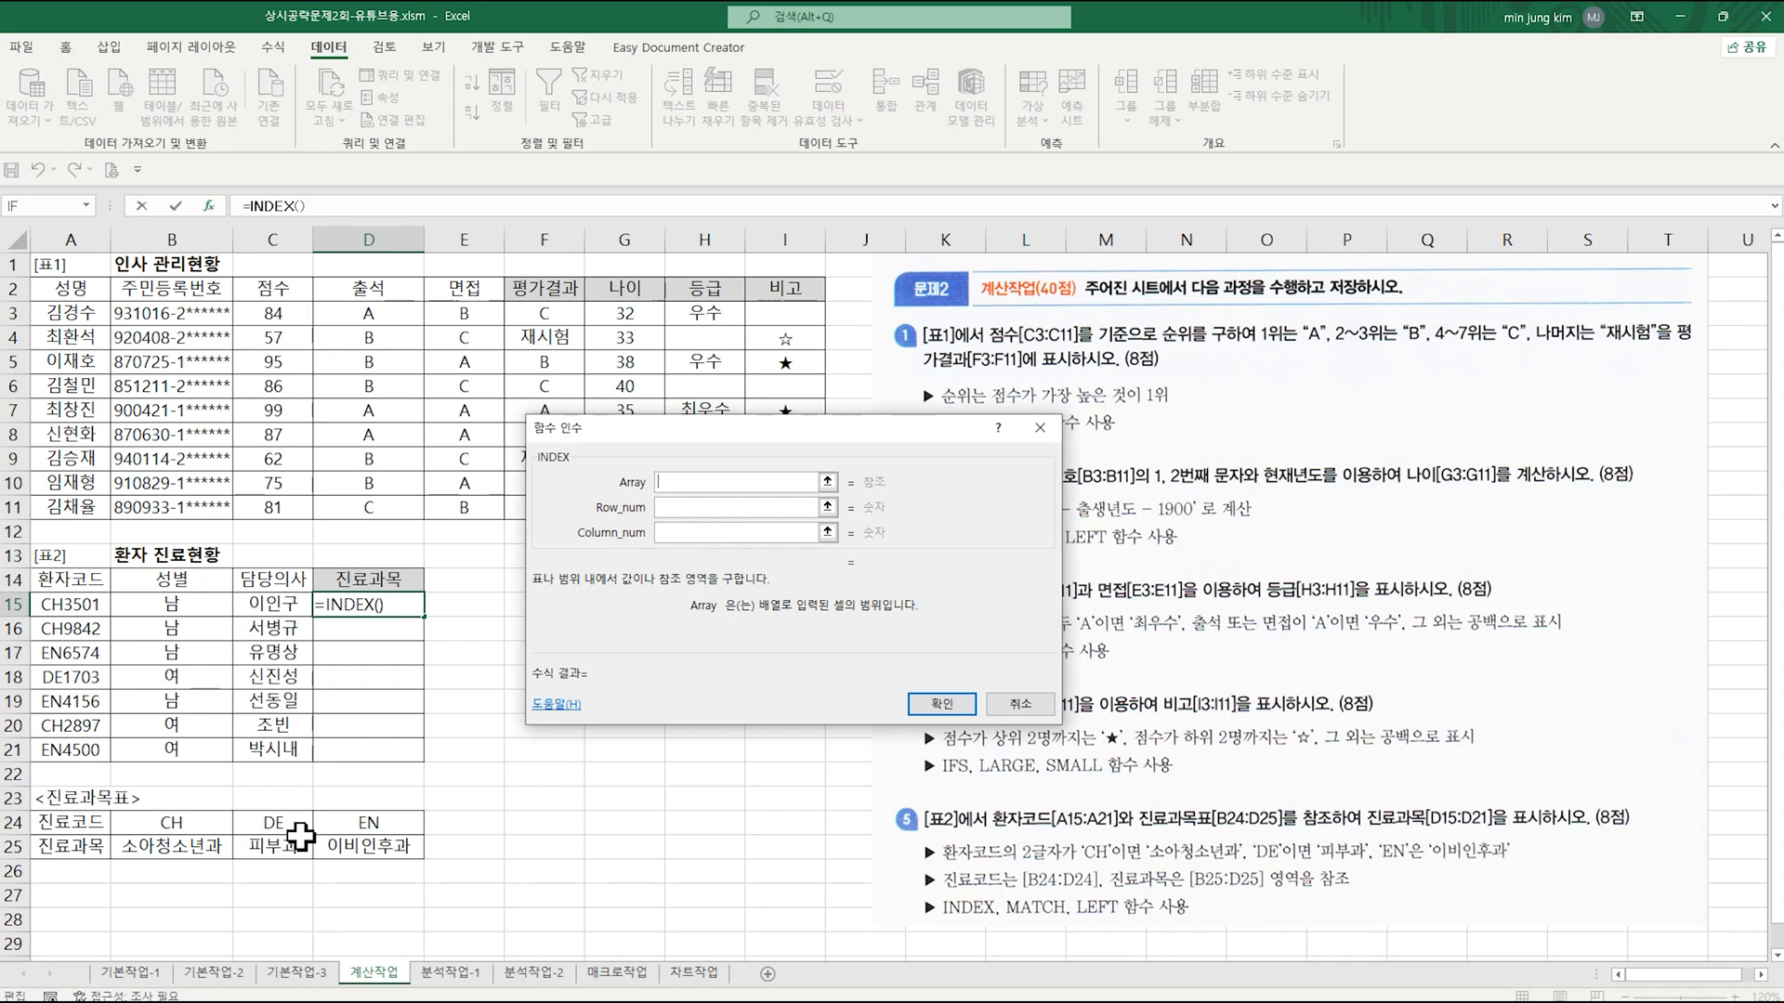
{"action": "left_click_drag", "start_coordinate": [154, 848], "coordinate": [341, 849]}
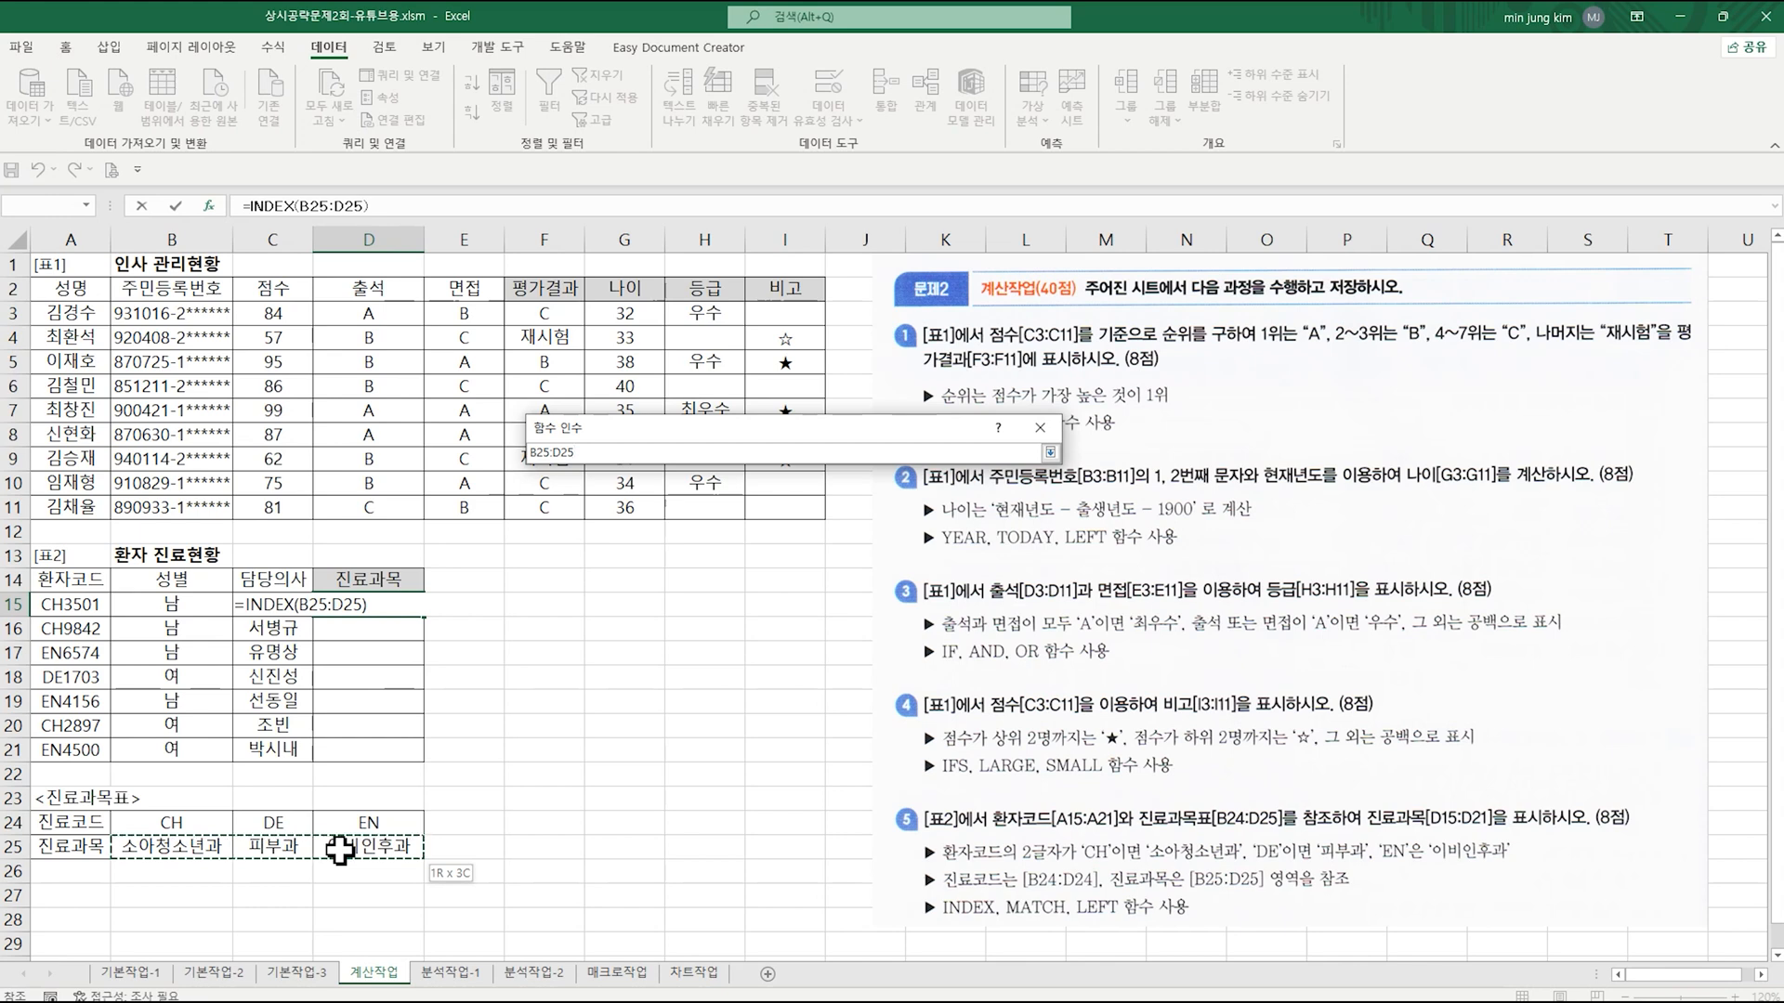
{"action": "left_click_drag", "start_coordinate": [340, 849], "coordinate": [340, 849]}
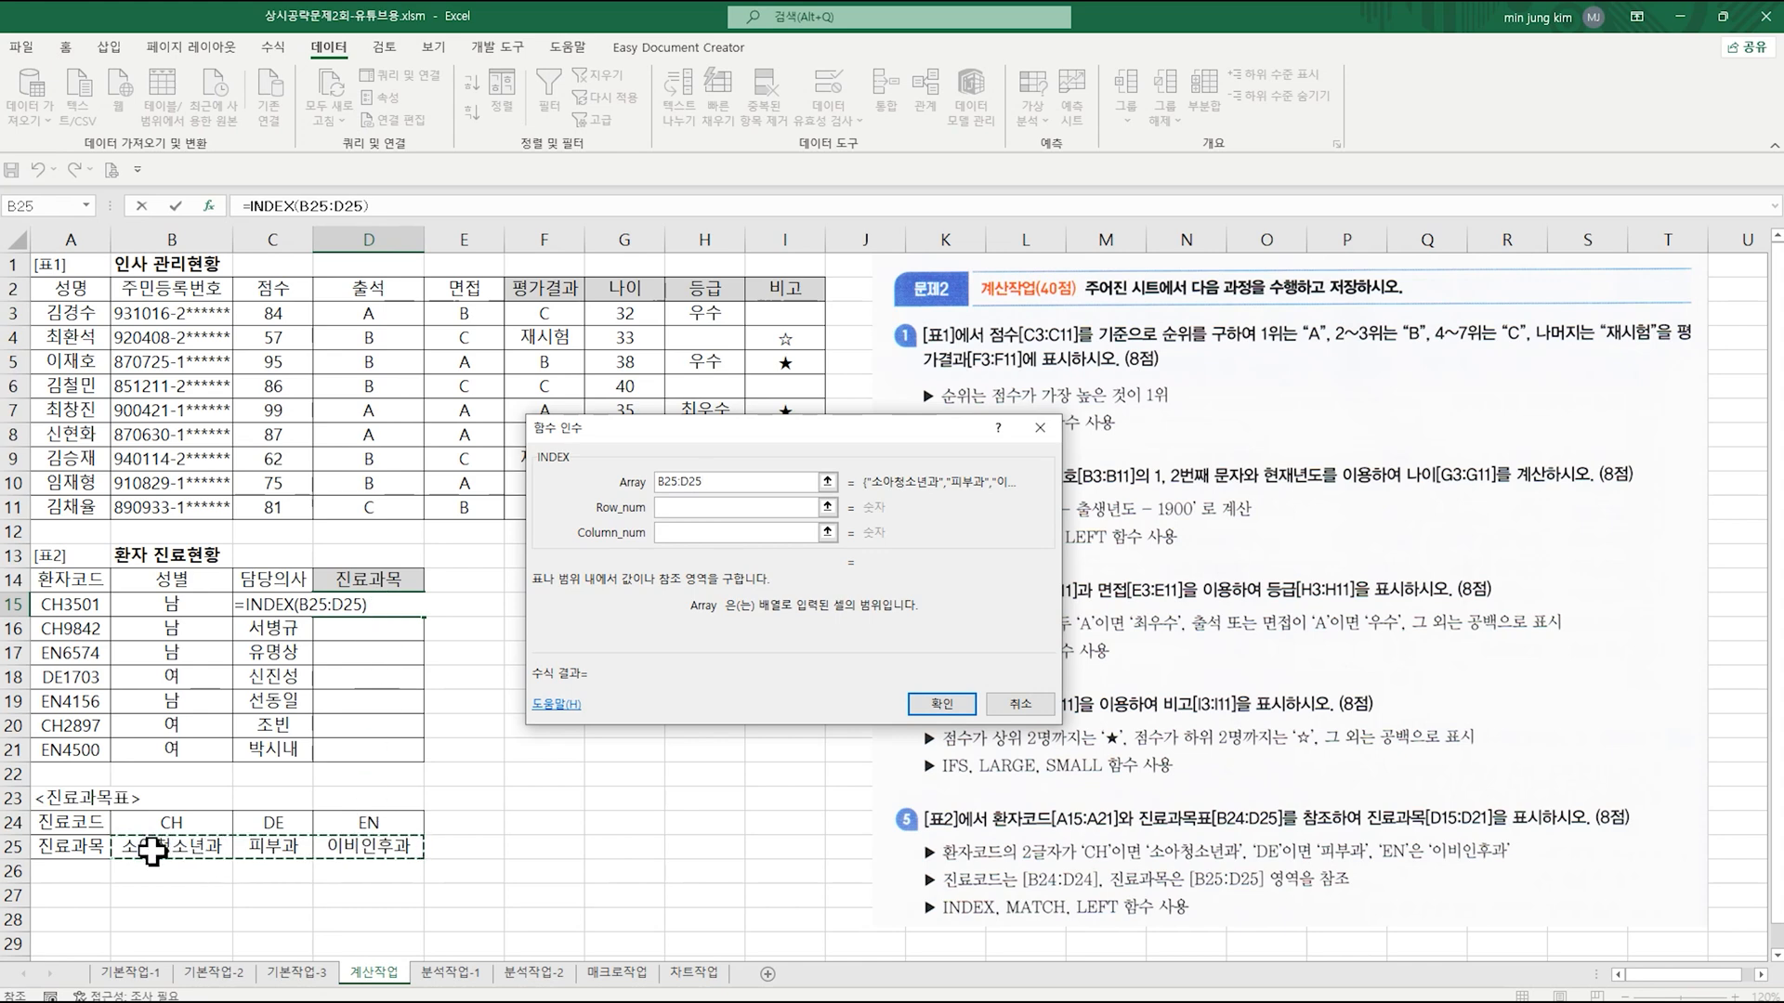
{"action": "key", "text": "F4"}
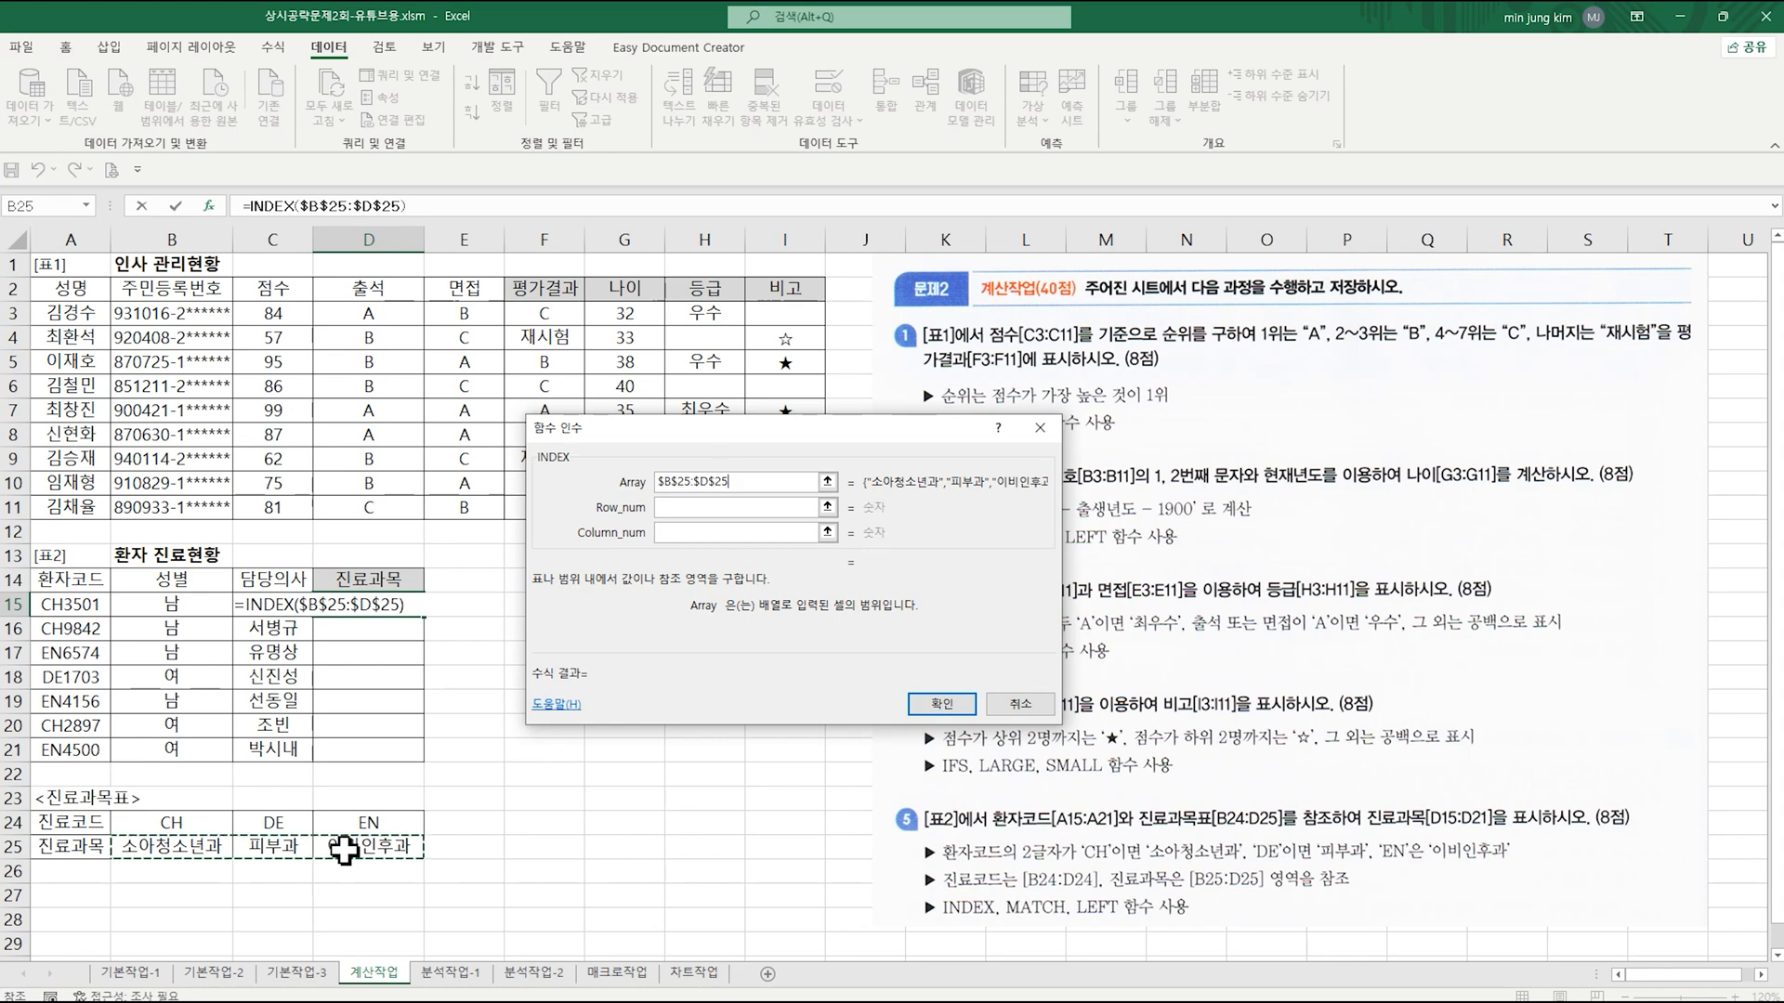
{"action": "left_click", "coordinate": [659, 513]}
{"action": "left_click", "coordinate": [673, 508]}
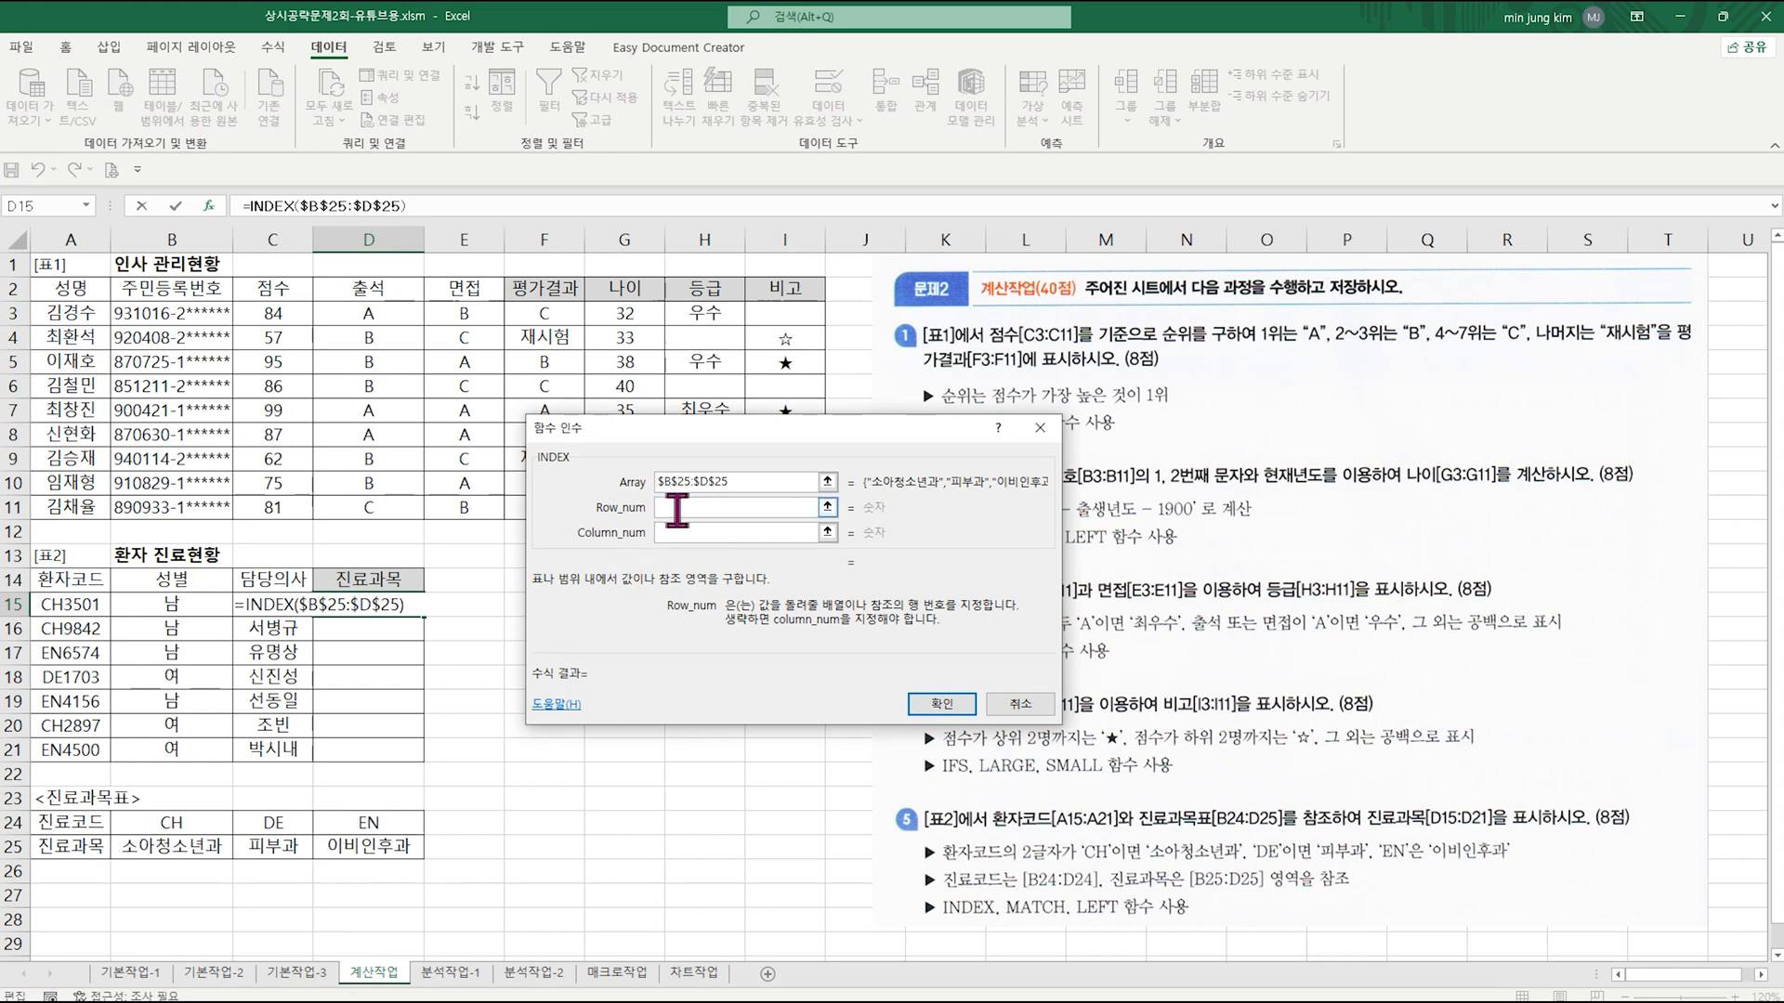
{"action": "type", "text": "1"}
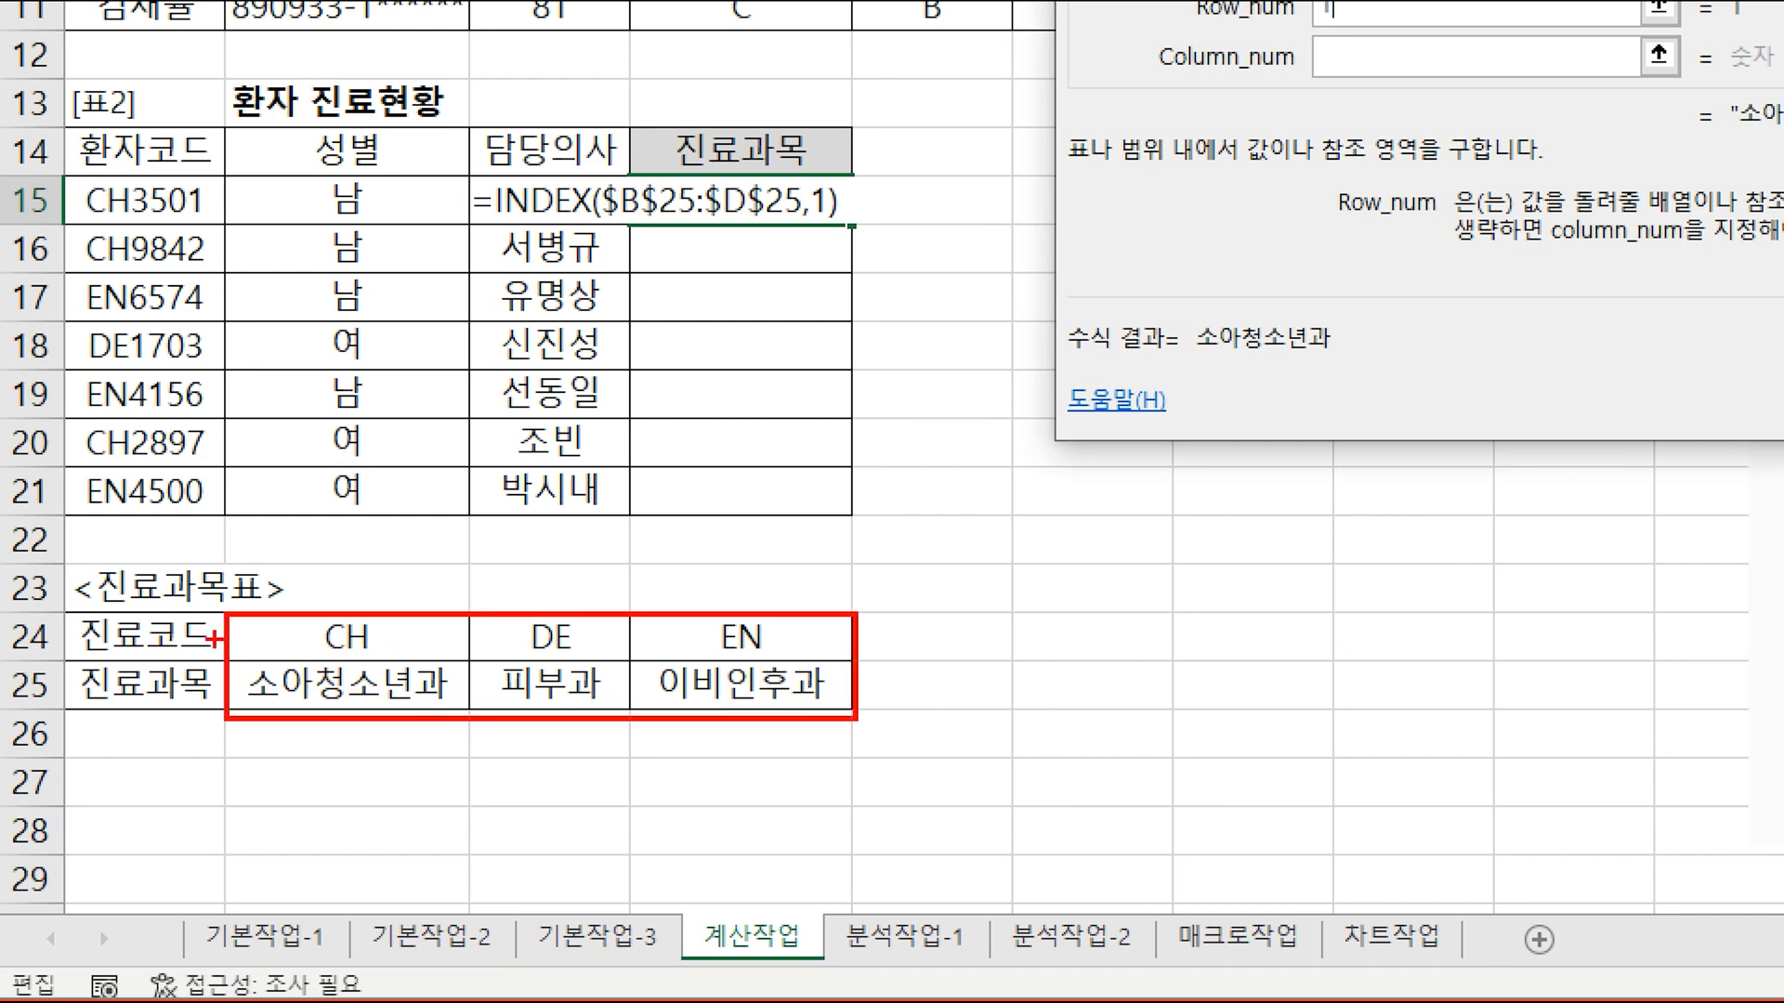
{"action": "left_click_drag", "start_coordinate": [898, 683], "coordinate": [948, 727]}
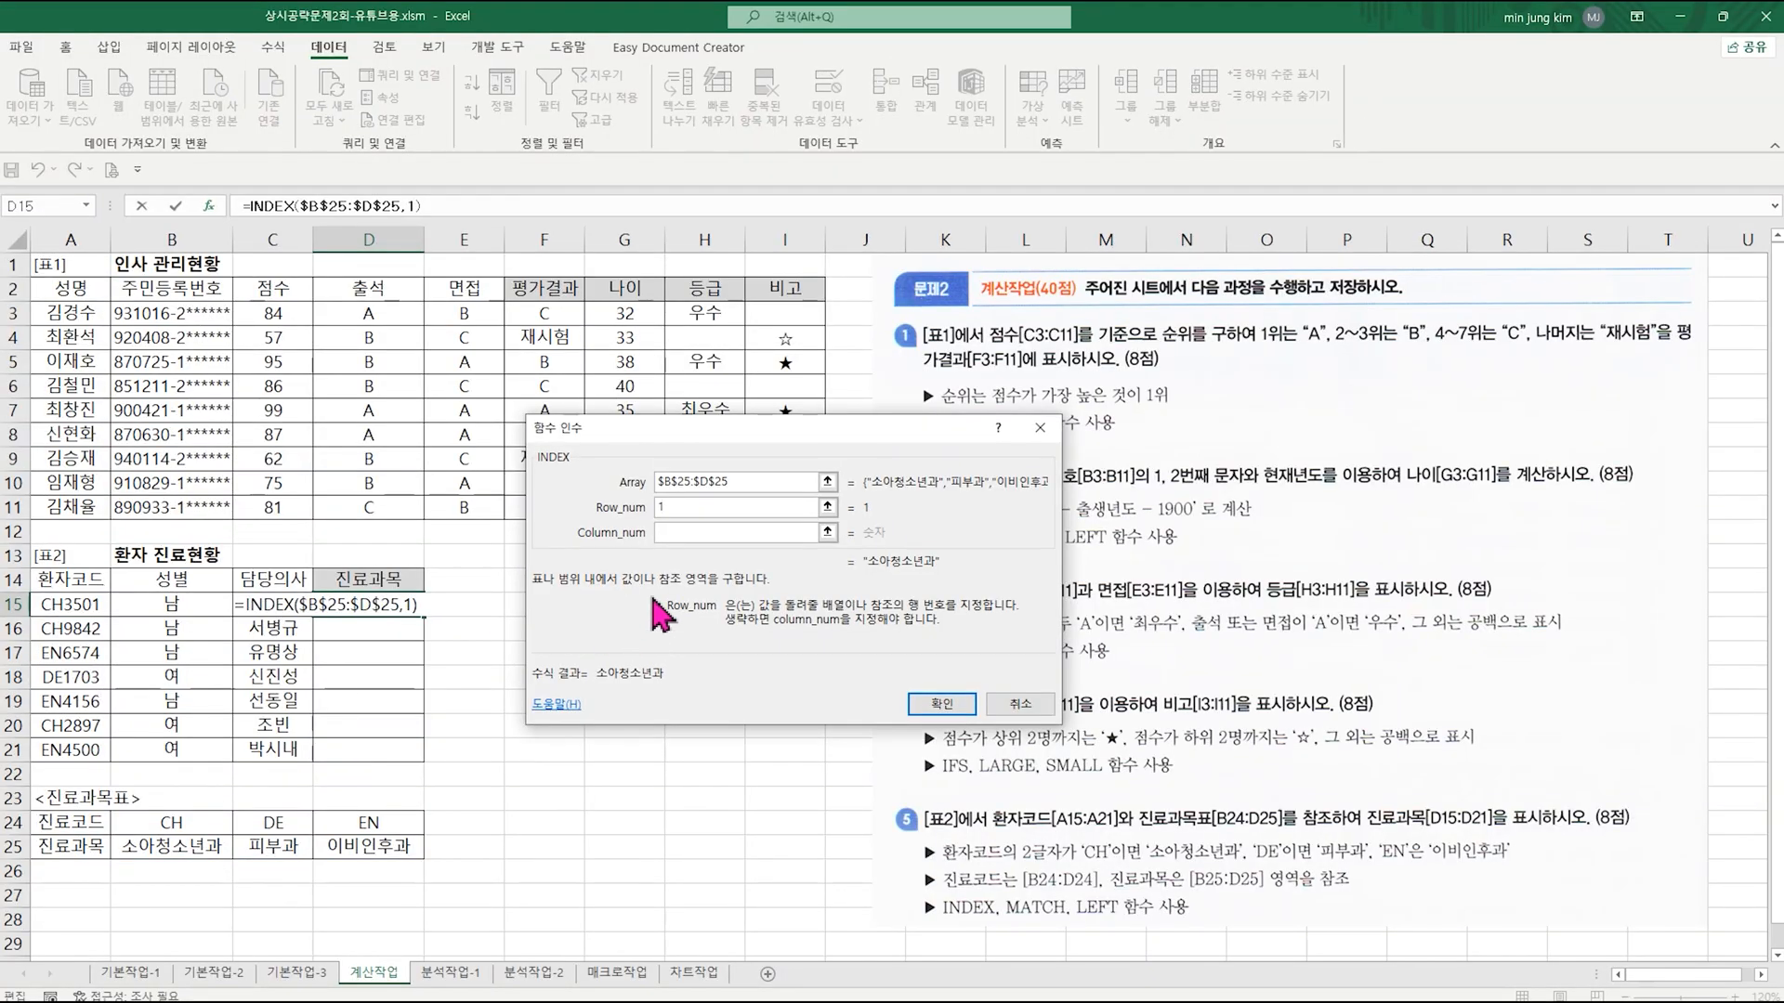
{"action": "left_click", "coordinate": [669, 534]}
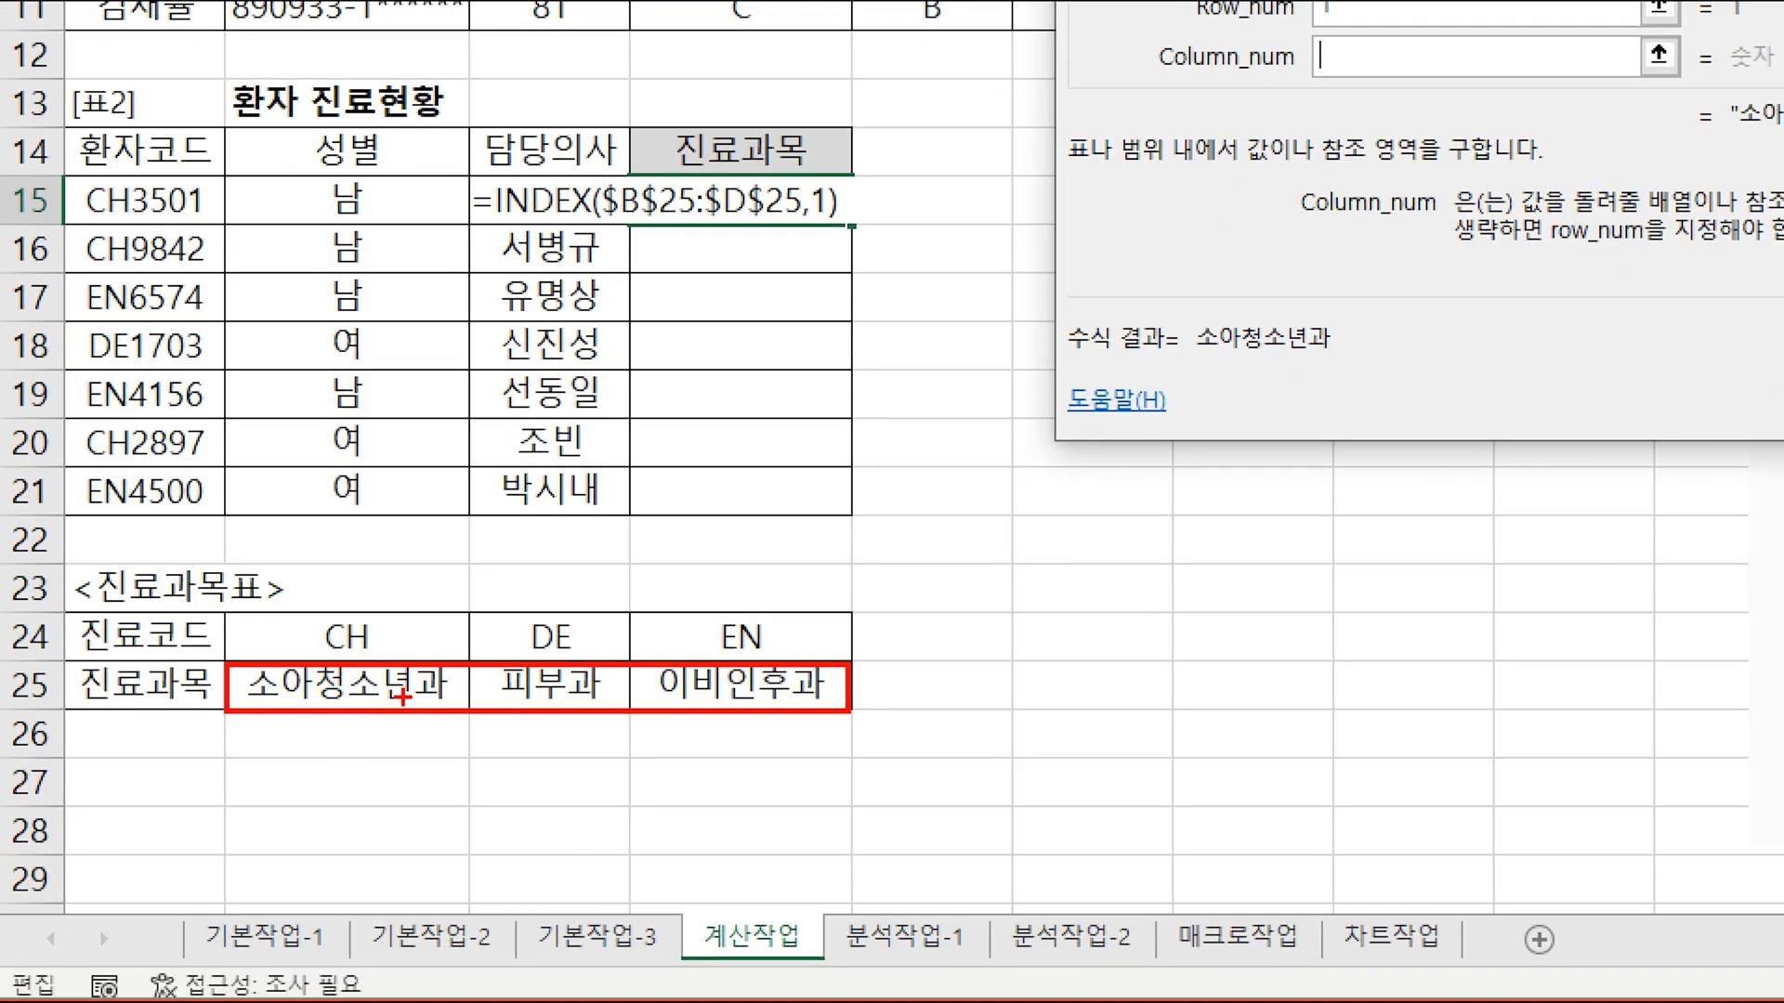
{"action": "left_click_drag", "start_coordinate": [180, 654], "coordinate": [148, 722]}
{"action": "left_click_drag", "start_coordinate": [401, 558], "coordinate": [382, 610]}
{"action": "mouse_move", "coordinate": [553, 578]}
{"action": "left_mouse_down"}
{"action": "mouse_move", "coordinate": [550, 610]}
{"action": "mouse_move", "coordinate": [609, 613]}
{"action": "left_mouse_up"}
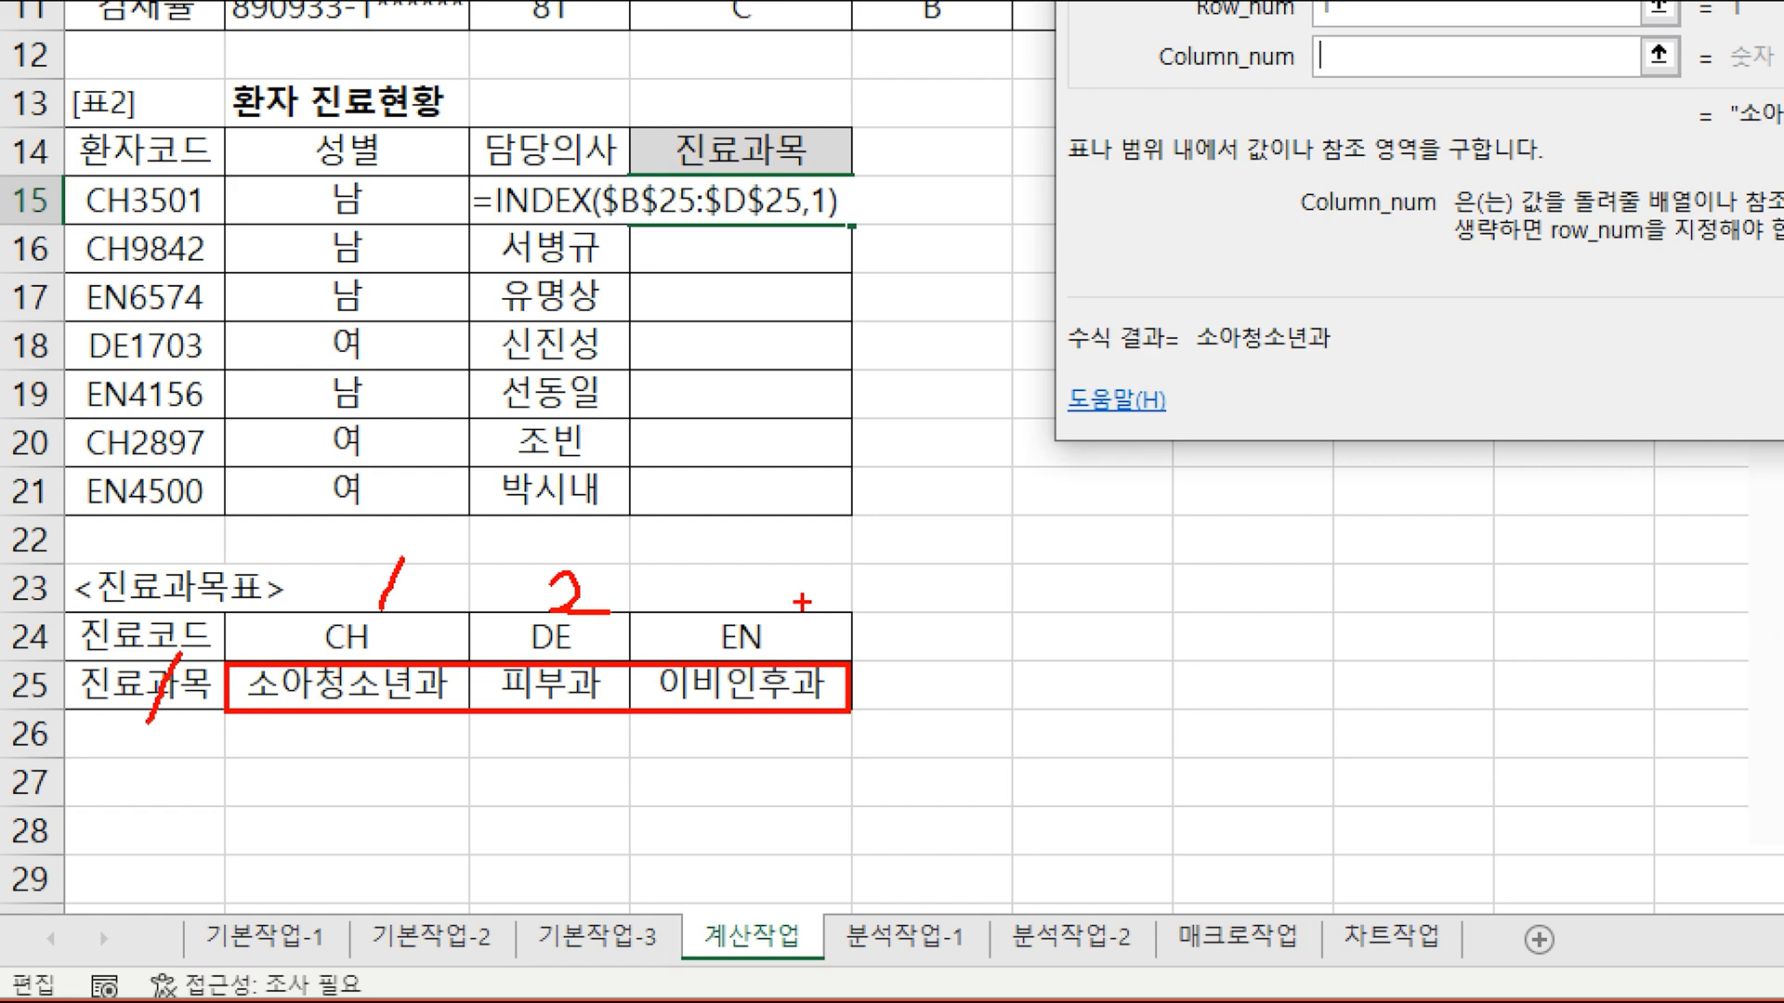
{"action": "mouse_move", "coordinate": [731, 578]}
{"action": "left_mouse_down"}
{"action": "mouse_move", "coordinate": [751, 598]}
{"action": "mouse_move", "coordinate": [731, 617]}
{"action": "left_mouse_up"}
{"action": "mouse_move", "coordinate": [197, 167]}
{"action": "left_mouse_down"}
{"action": "mouse_move", "coordinate": [117, 167]}
{"action": "mouse_move", "coordinate": [55, 506]}
{"action": "mouse_move", "coordinate": [245, 197]}
{"action": "left_mouse_up"}
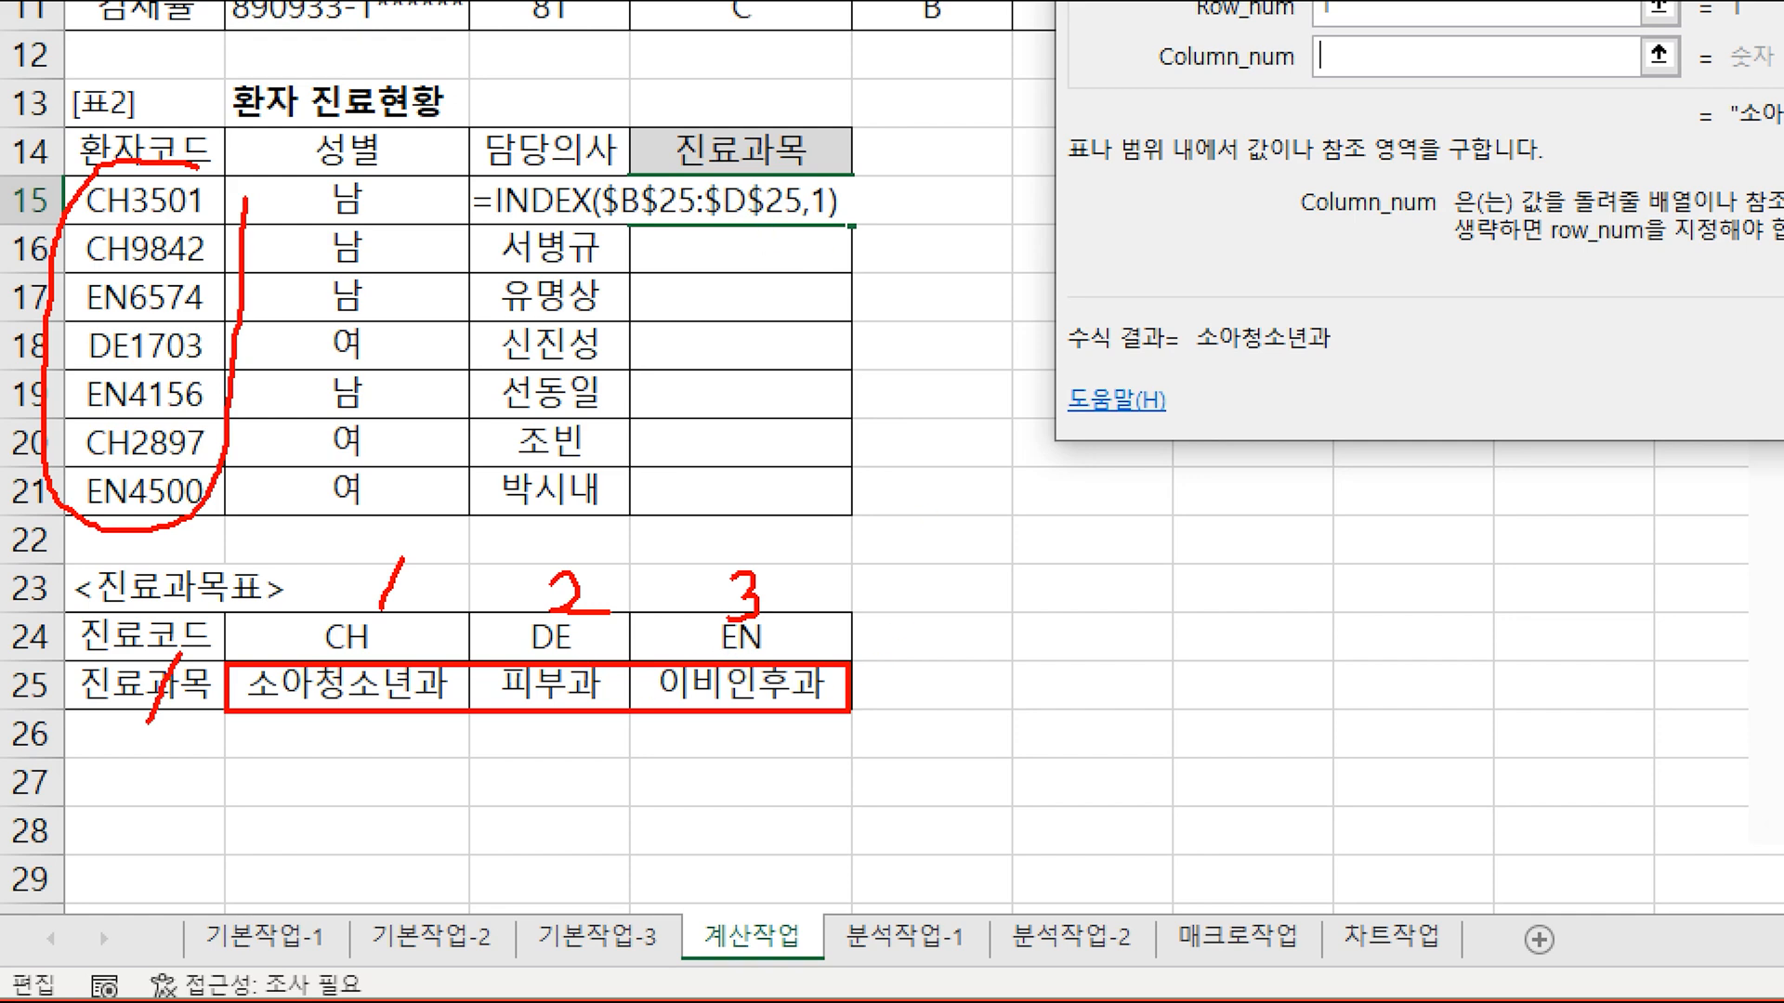
{"action": "mouse_move", "coordinate": [177, 725]}
{"action": "left_mouse_down"}
{"action": "mouse_move", "coordinate": [126, 706]}
{"action": "mouse_move", "coordinate": [228, 683]}
{"action": "left_mouse_up"}
{"action": "mouse_move", "coordinate": [409, 615]}
{"action": "left_mouse_down"}
{"action": "mouse_move", "coordinate": [358, 557]}
{"action": "mouse_move", "coordinate": [413, 734]}
{"action": "mouse_move", "coordinate": [845, 479]}
{"action": "mouse_move", "coordinate": [841, 509]}
{"action": "left_mouse_up"}
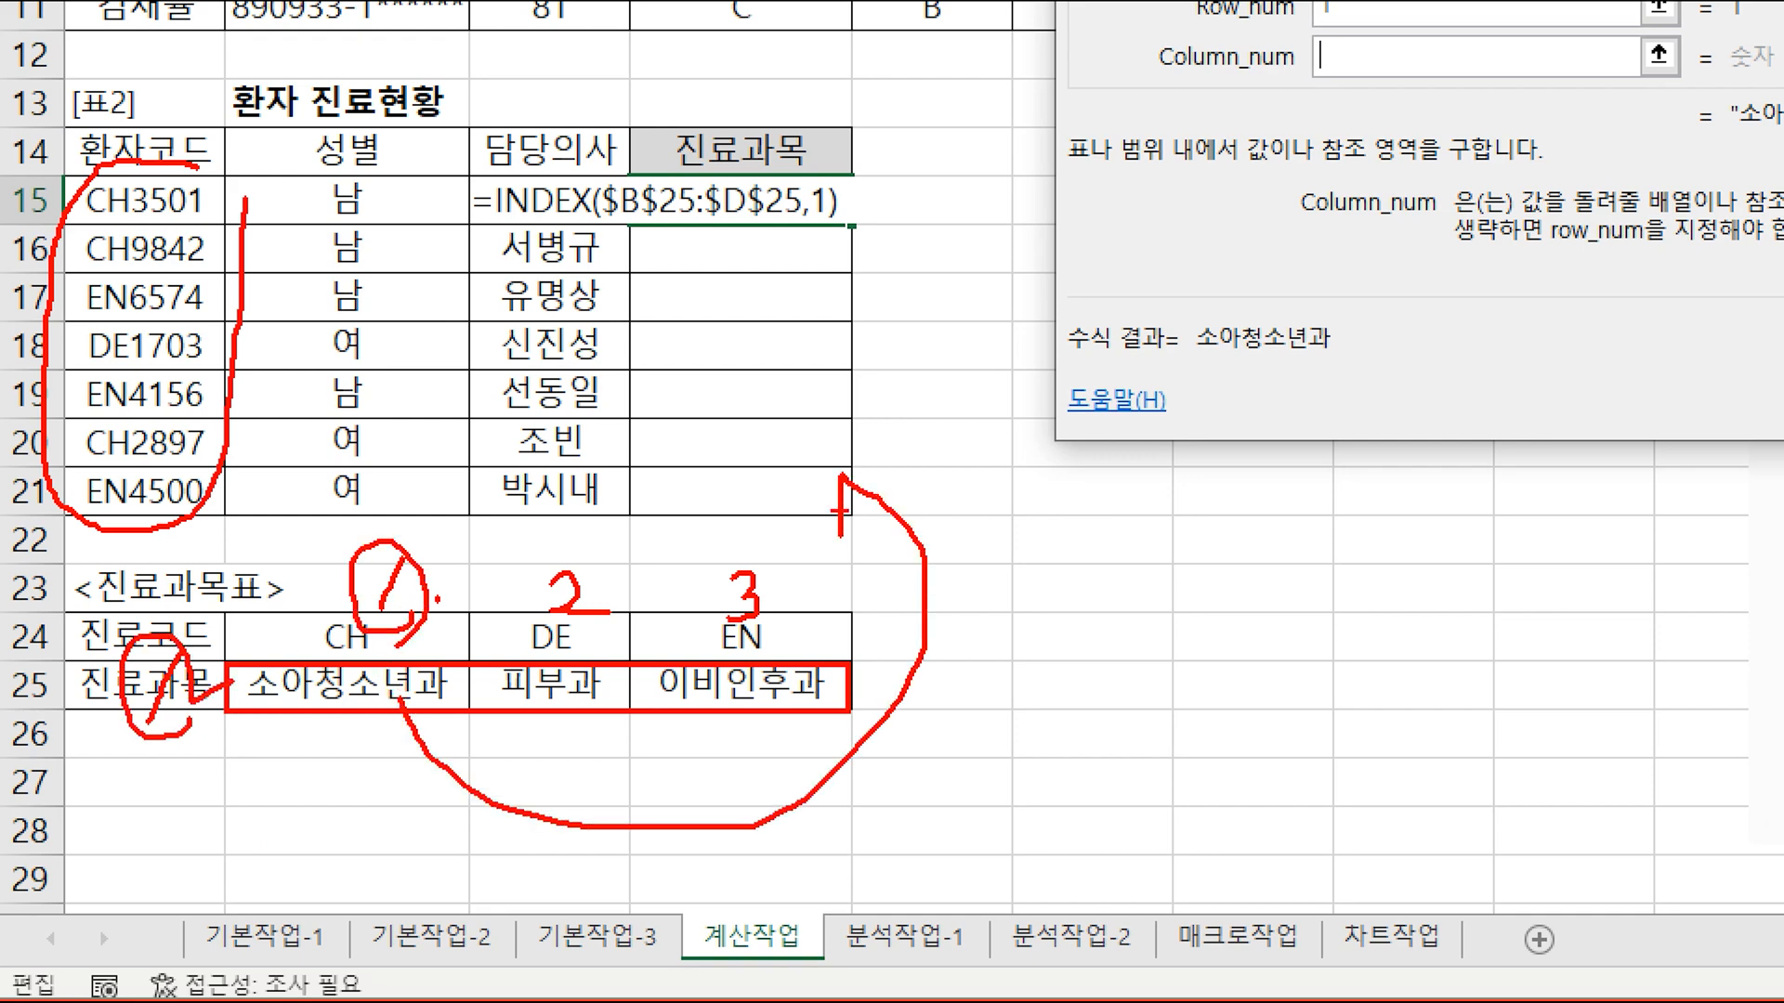
{"action": "key", "text": "Escape"}
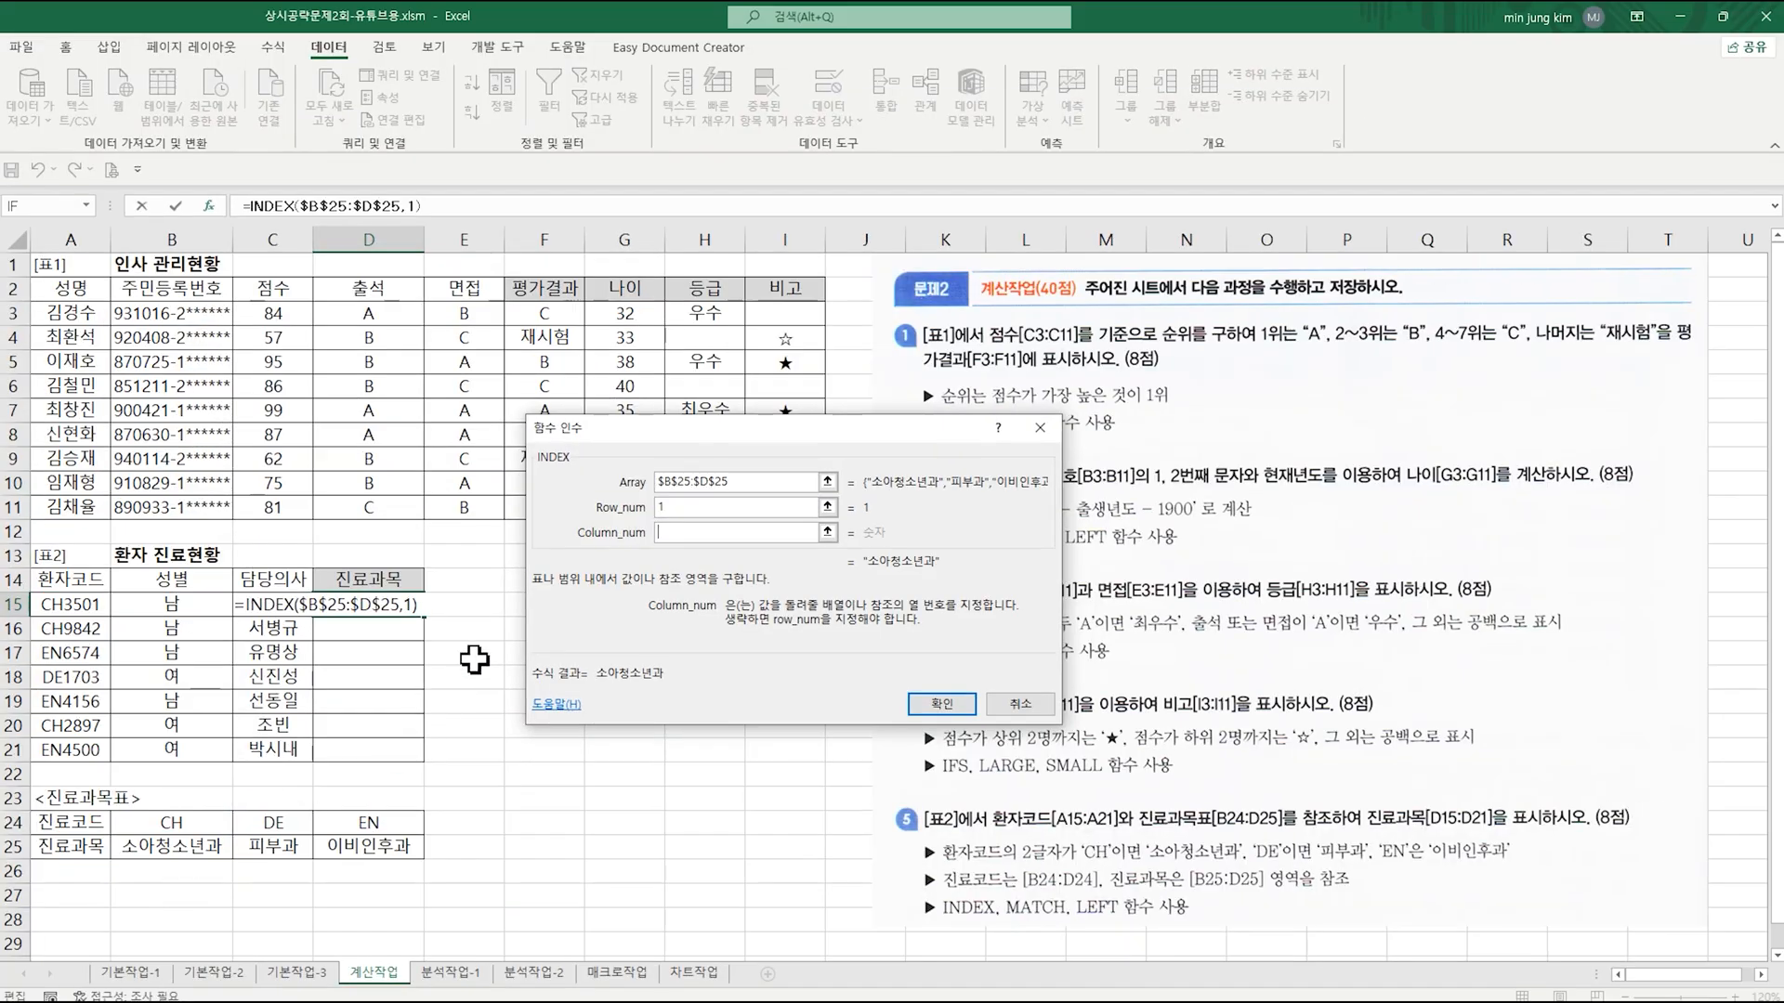
Step: Enter a nested MATCH function as INDEX's Column_num and open the MATCH arguments
{"action": "right_click", "coordinate": [663, 537]}
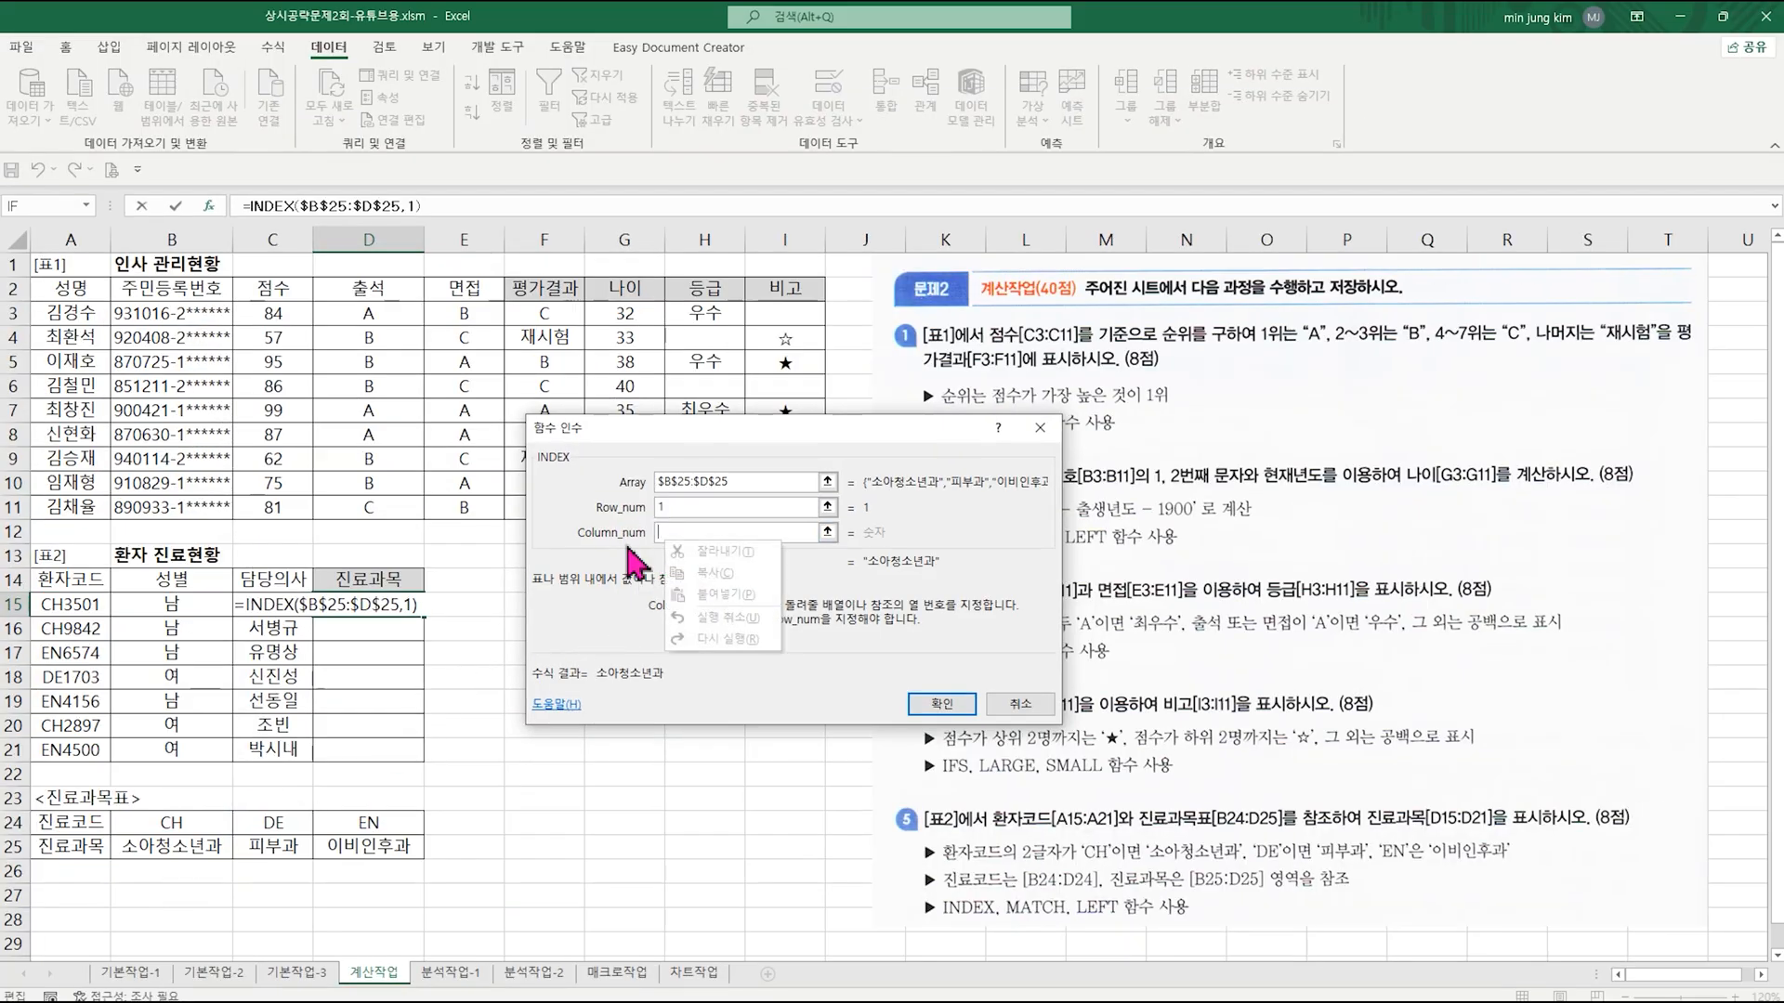
{"action": "left_click", "coordinate": [701, 533]}
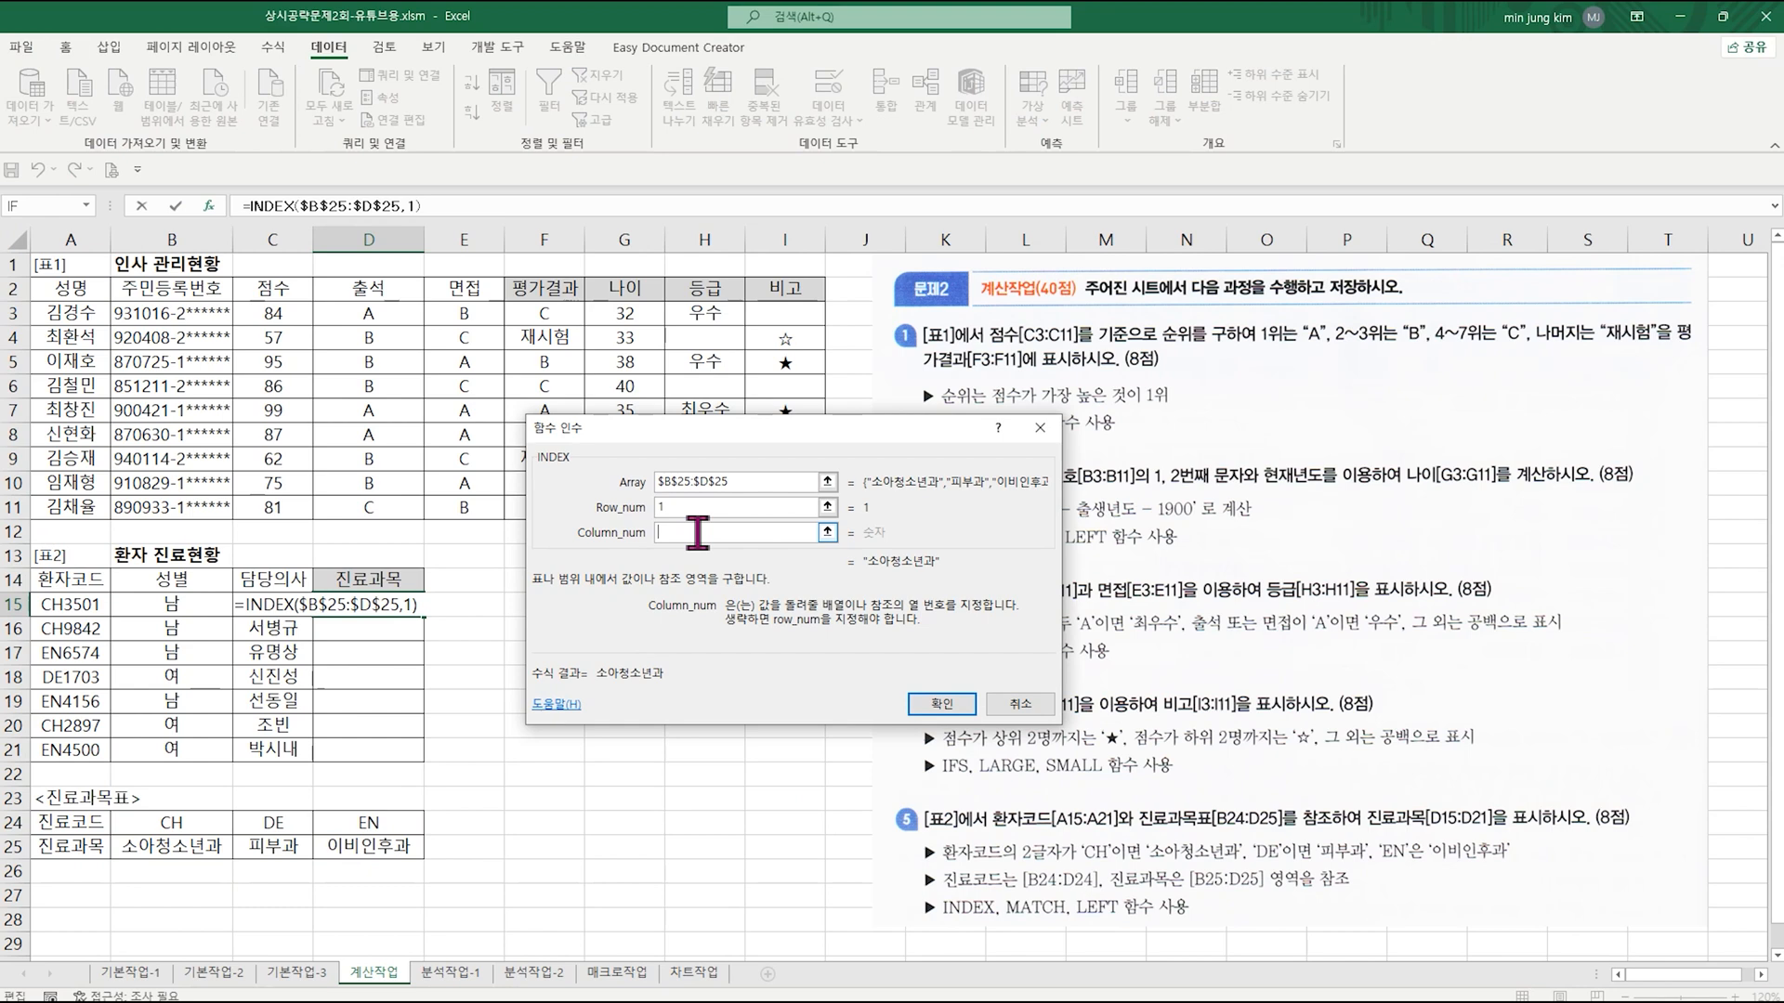
{"action": "type", "text": "match("}
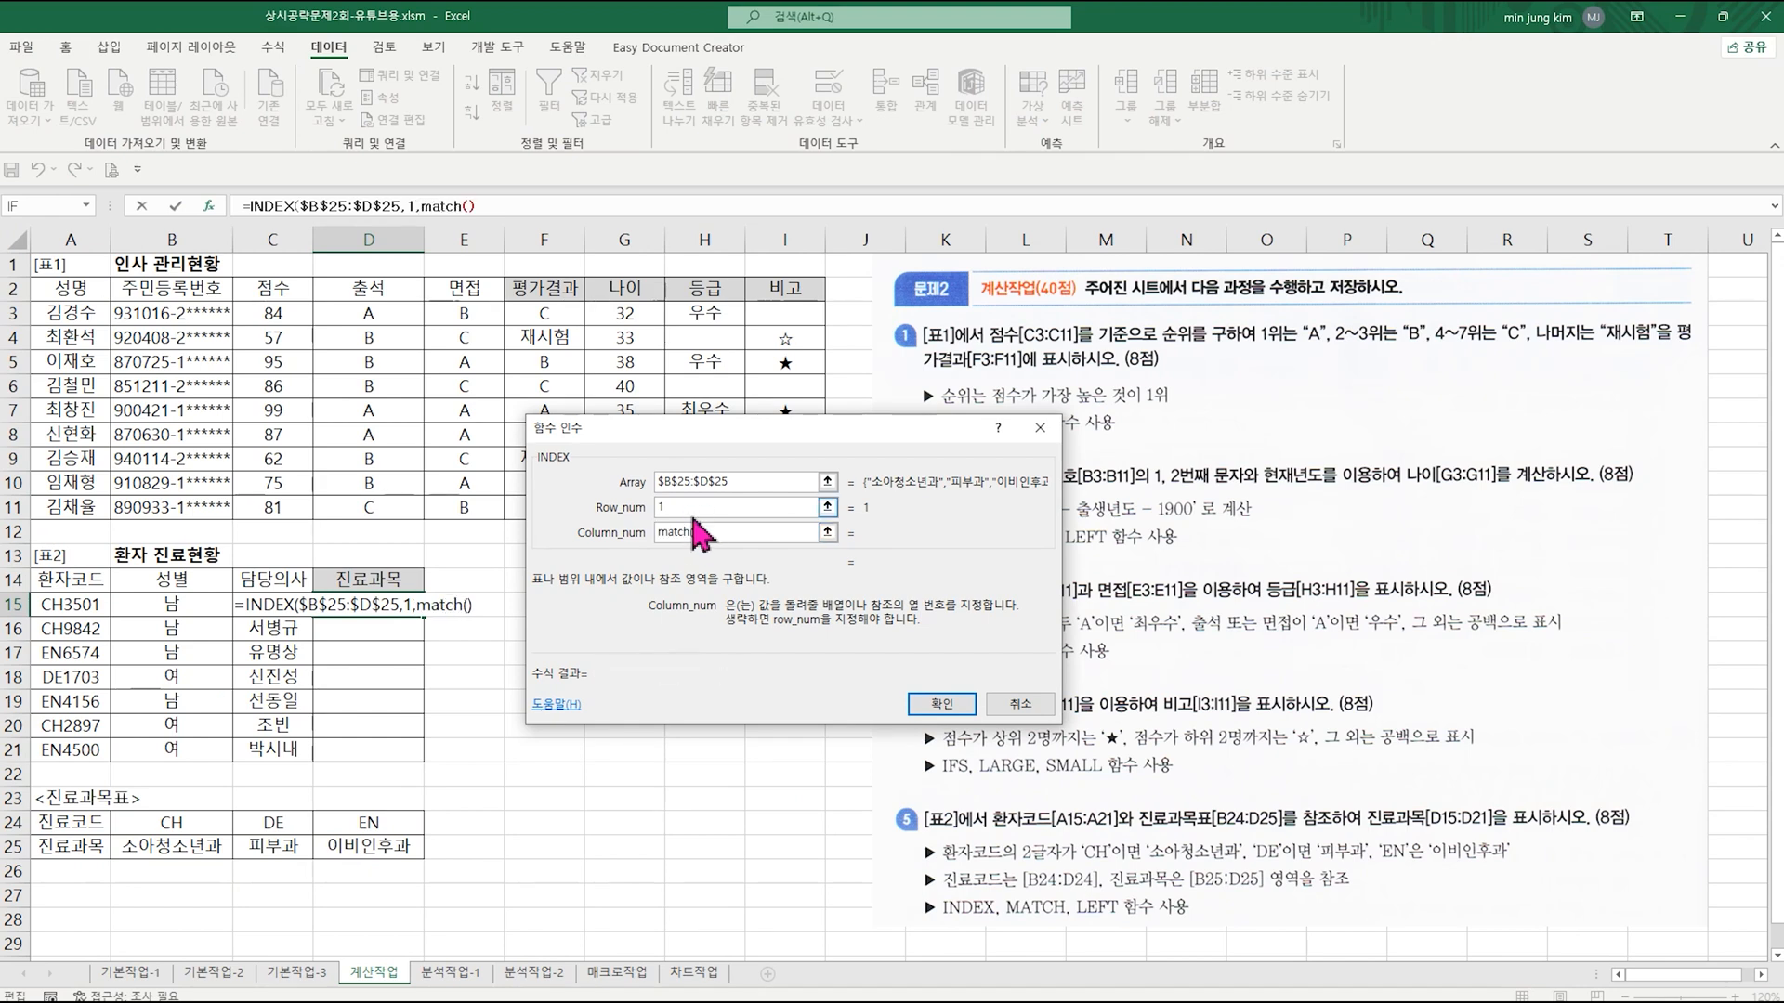
{"action": "left_click", "coordinate": [439, 205]}
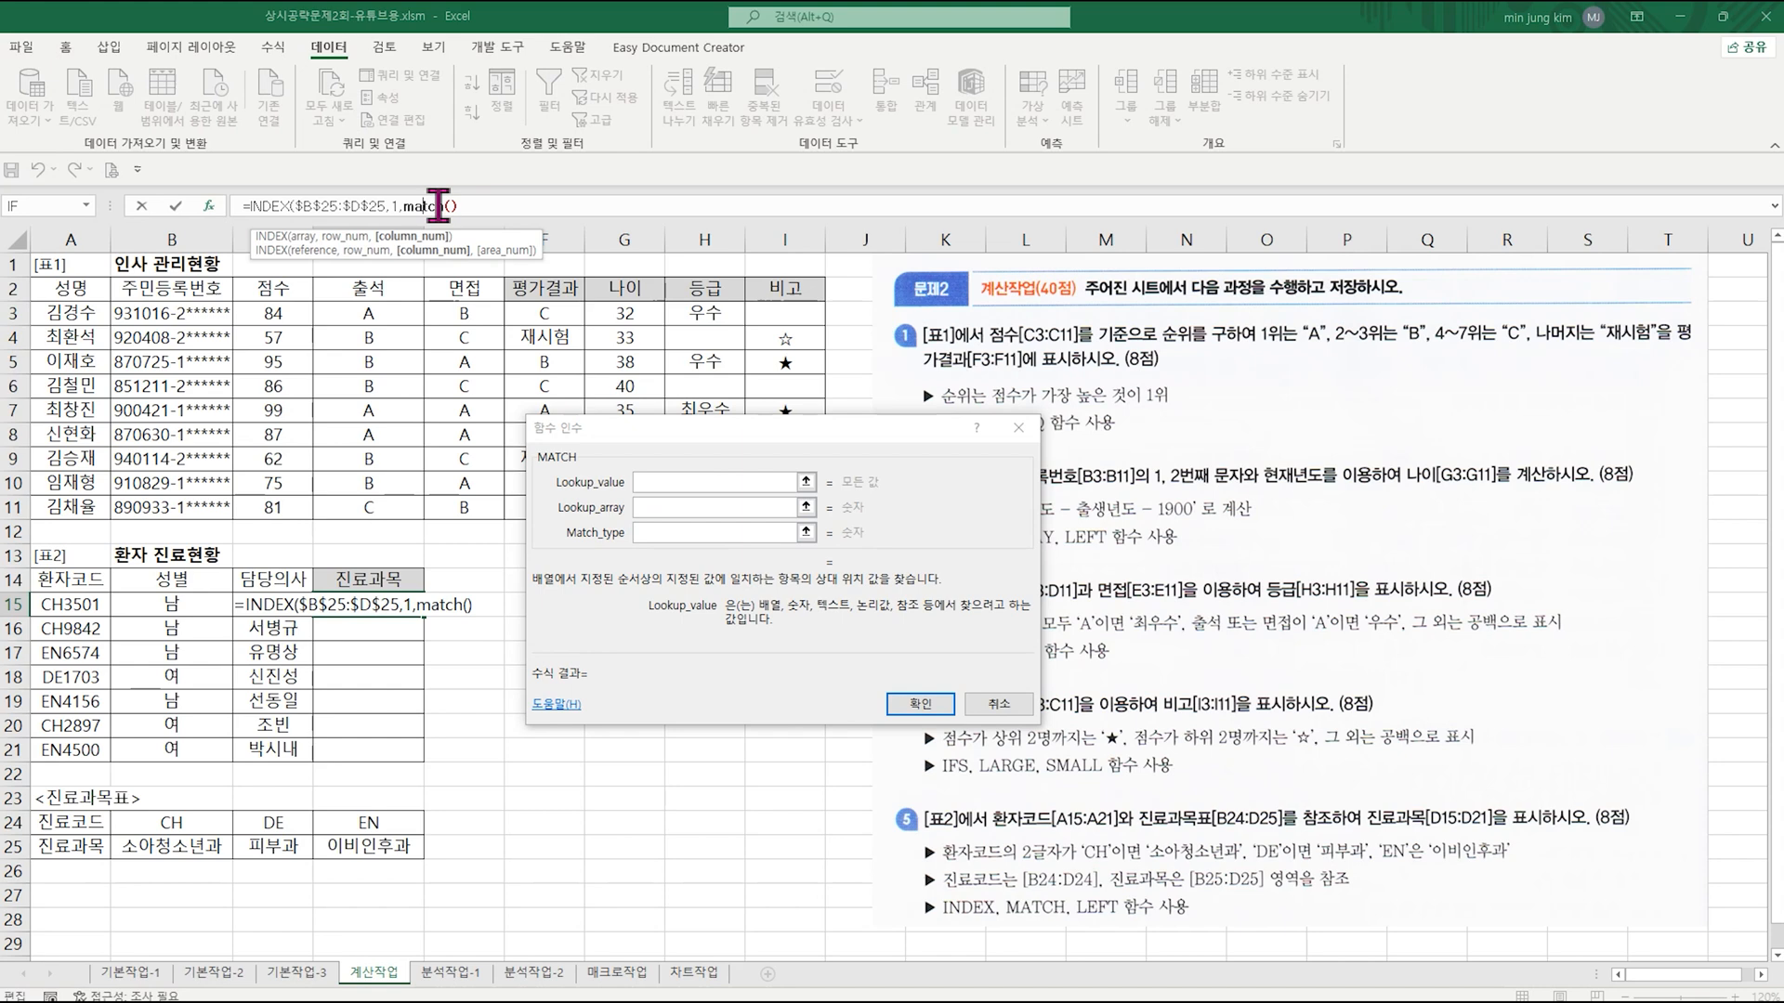
Step: Set MATCH's Lookup_value to a nested LEFT function taking 2 characters from A15, and return to the MATCH arguments
{"action": "left_click", "coordinate": [676, 482]}
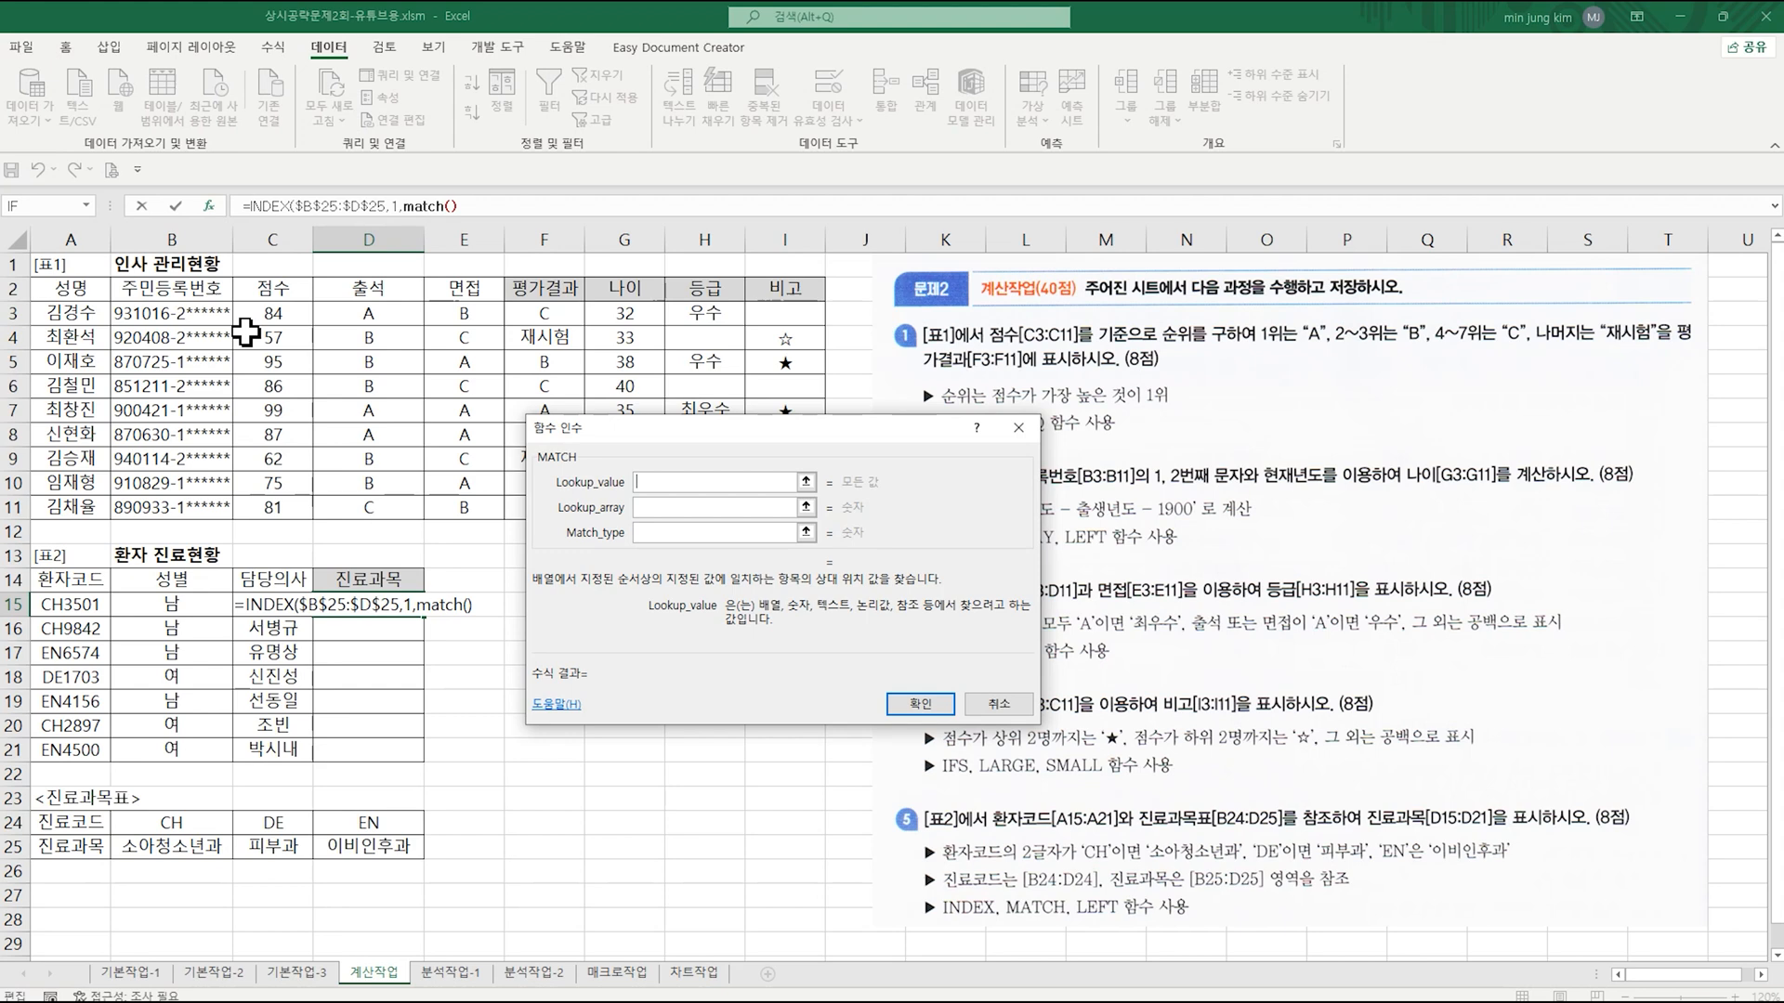
{"action": "left_click", "coordinate": [86, 205]}
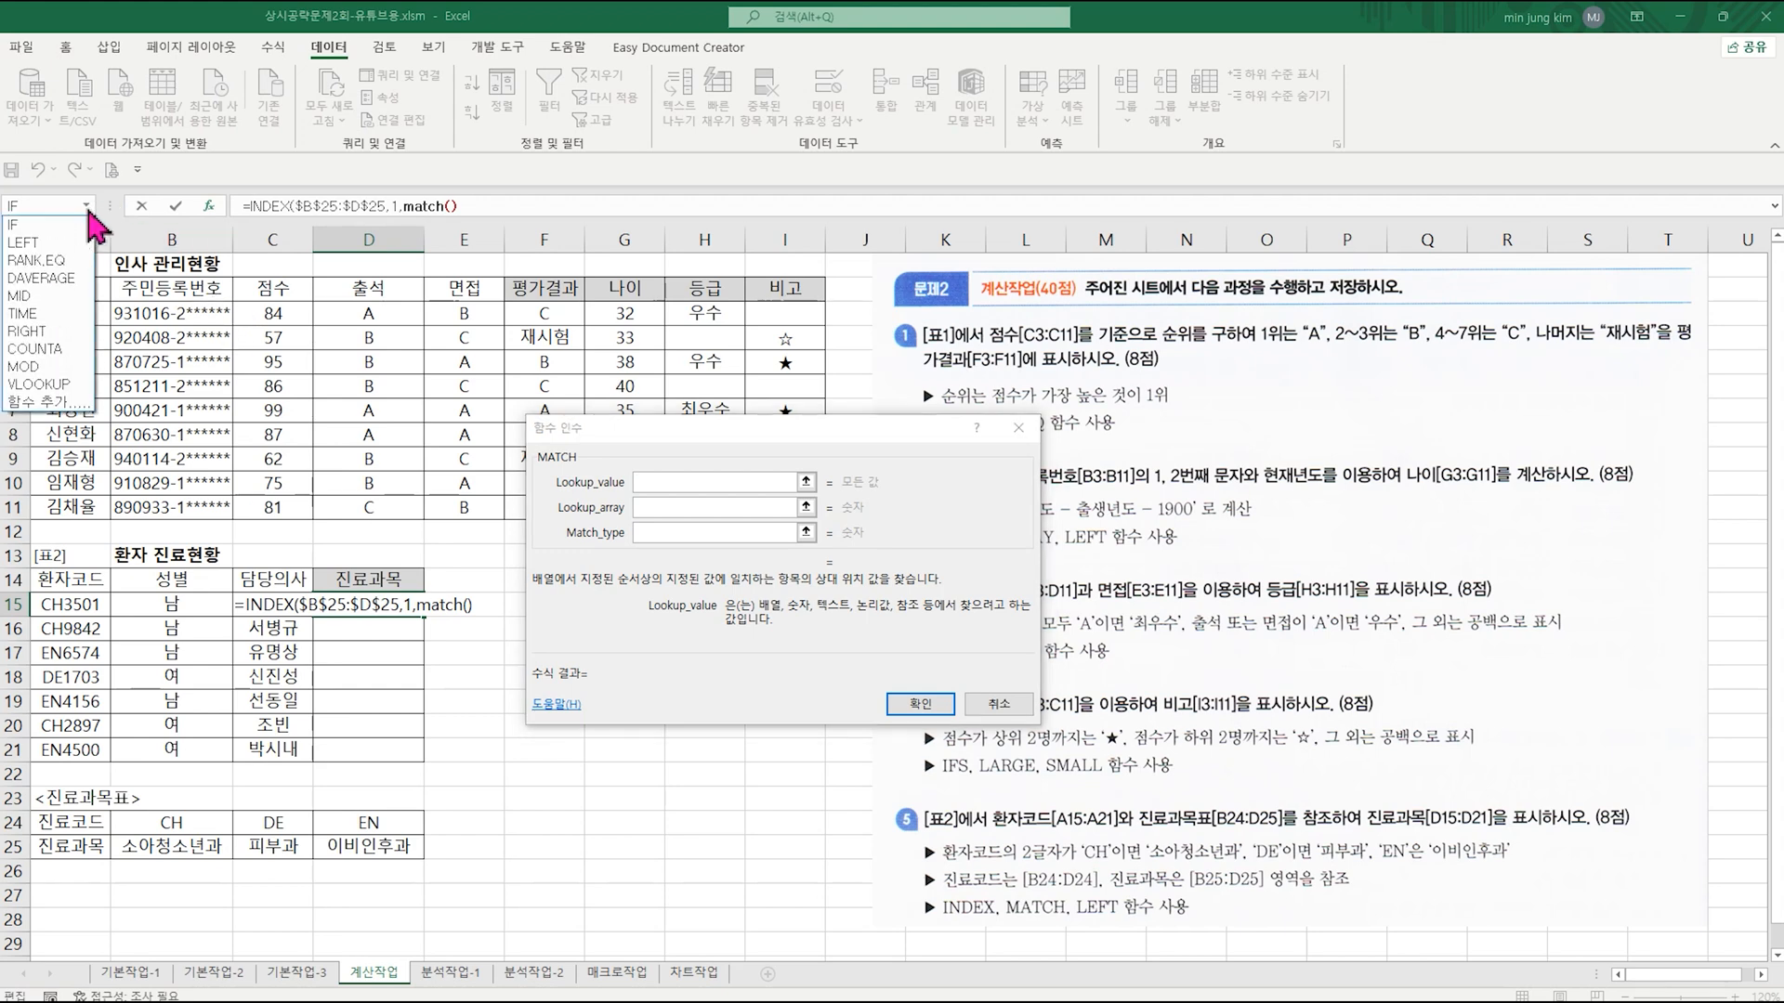
{"action": "left_click", "coordinate": [43, 245]}
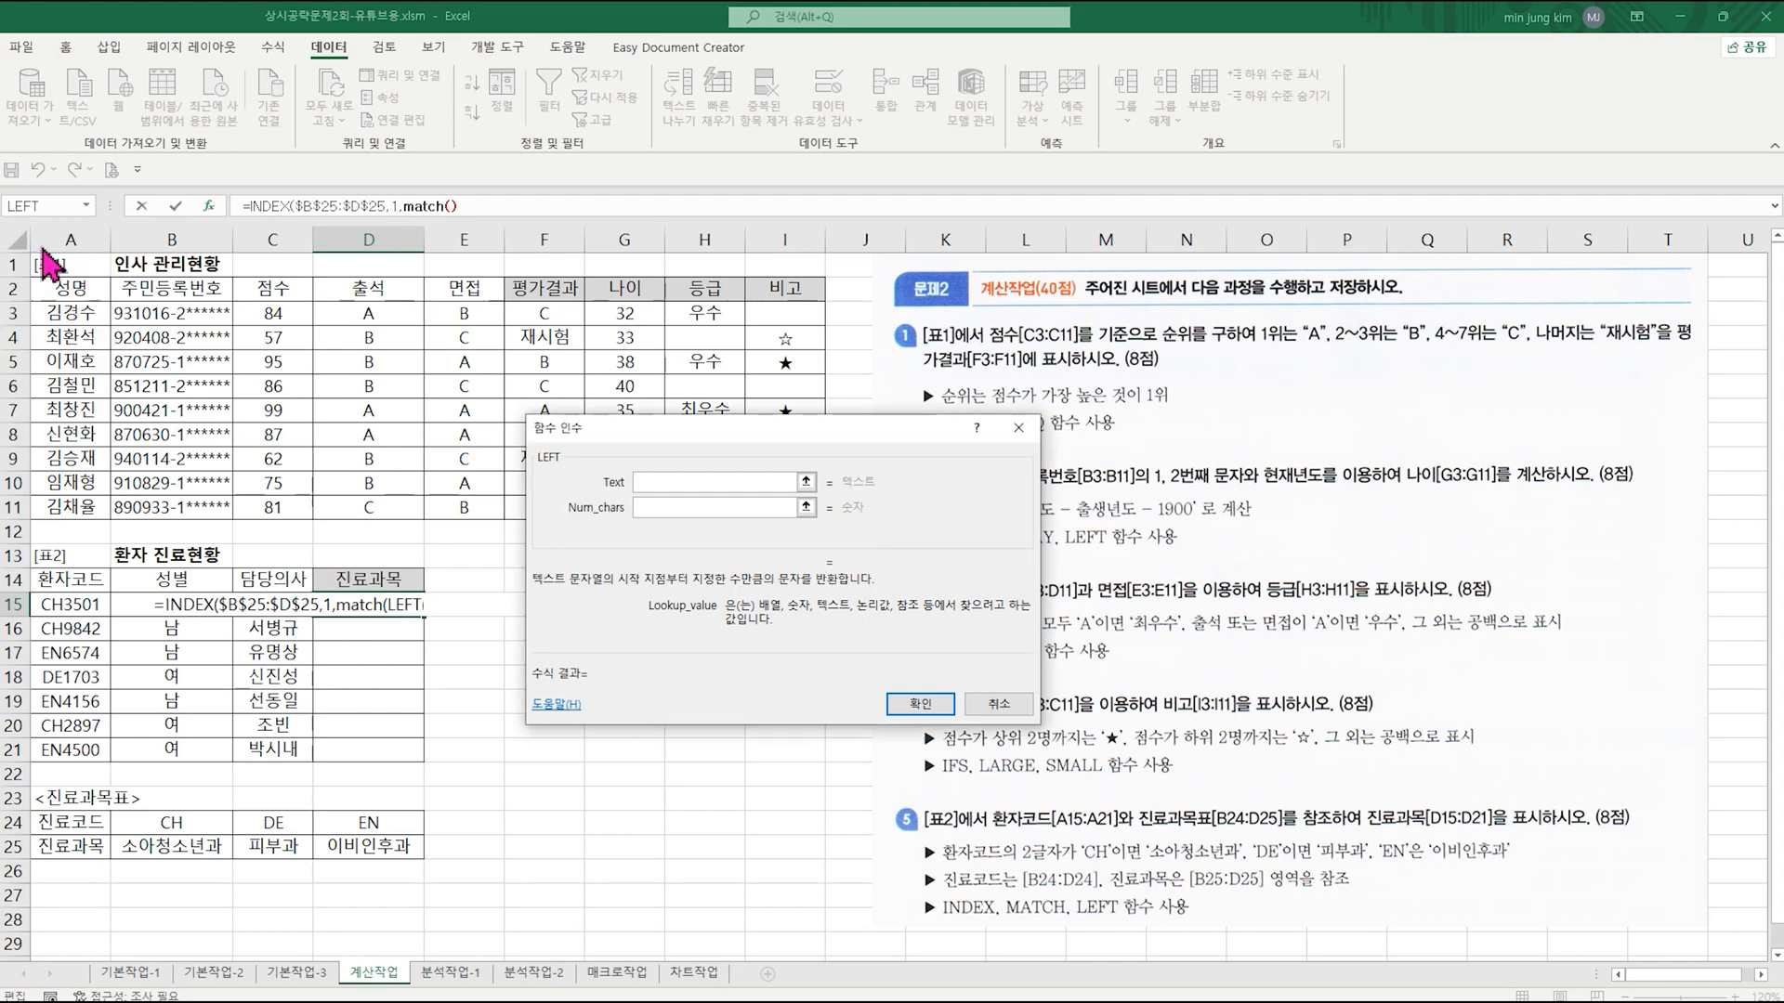
{"action": "left_click", "coordinate": [75, 606]}
{"action": "left_click", "coordinate": [653, 507]}
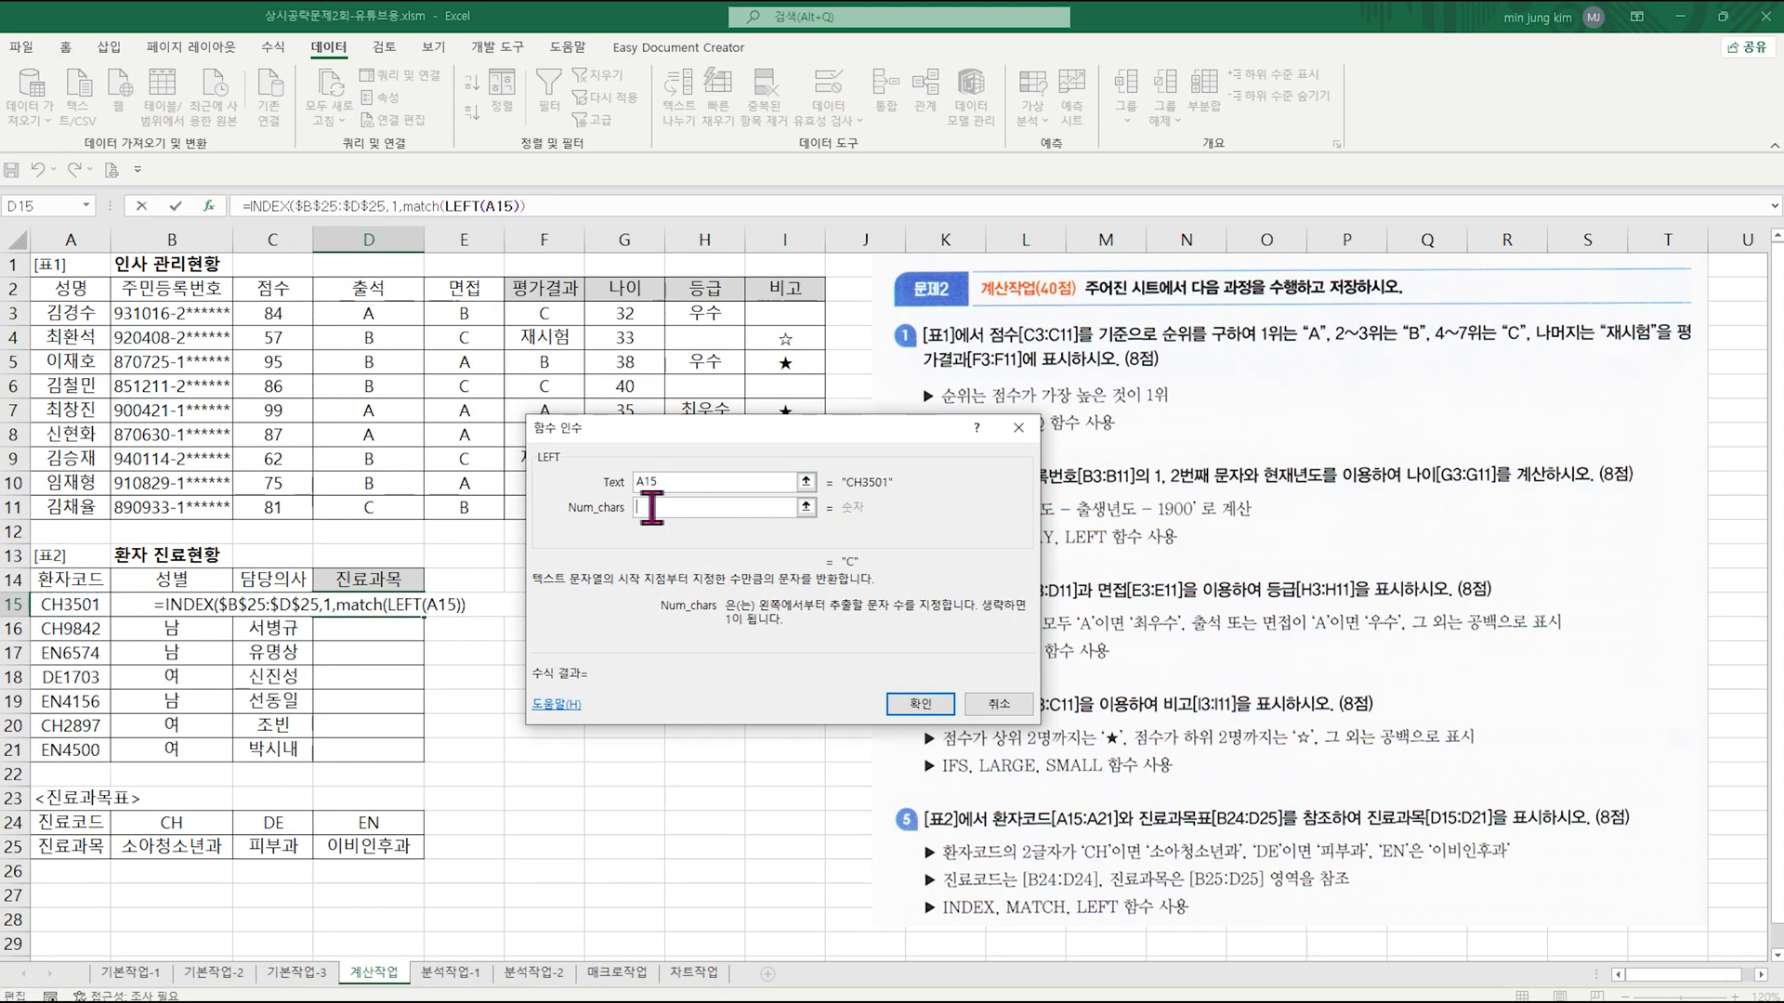
{"action": "type", "text": "2"}
{"action": "left_click", "coordinate": [426, 205]}
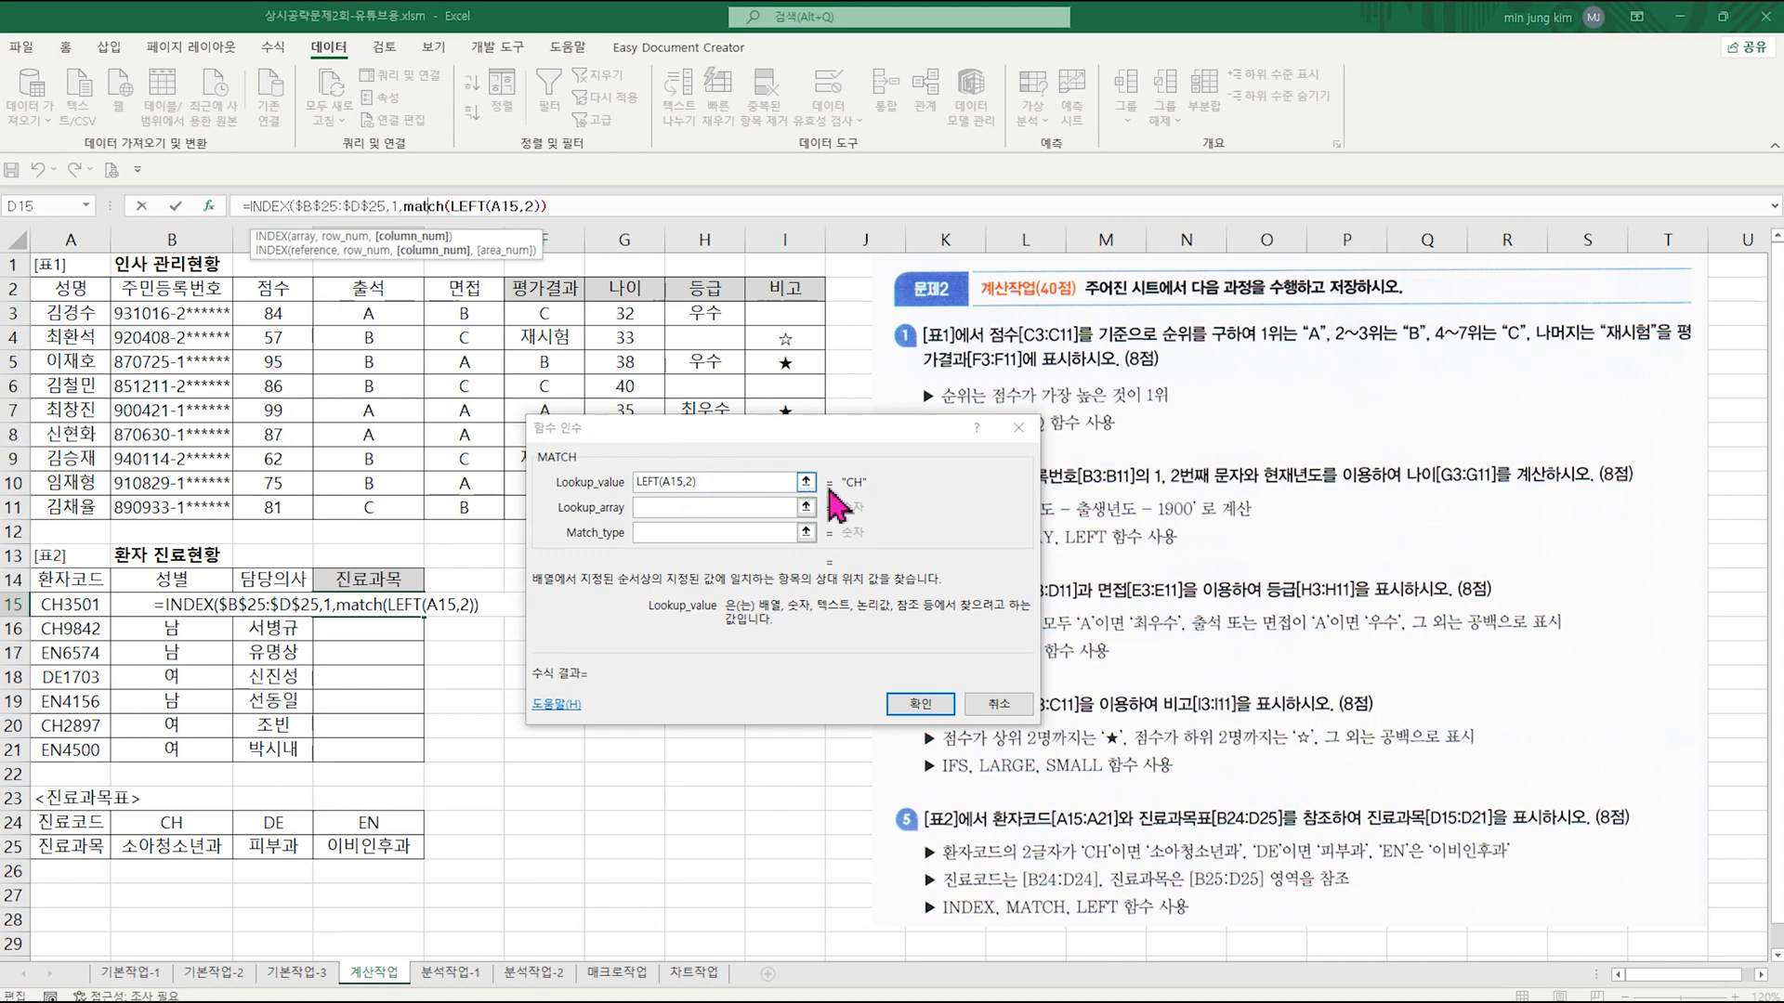
Step: Set MATCH's Lookup_array to the absolute range $B$24:$D$24 and Match_type to 0
{"action": "left_click", "coordinate": [677, 507]}
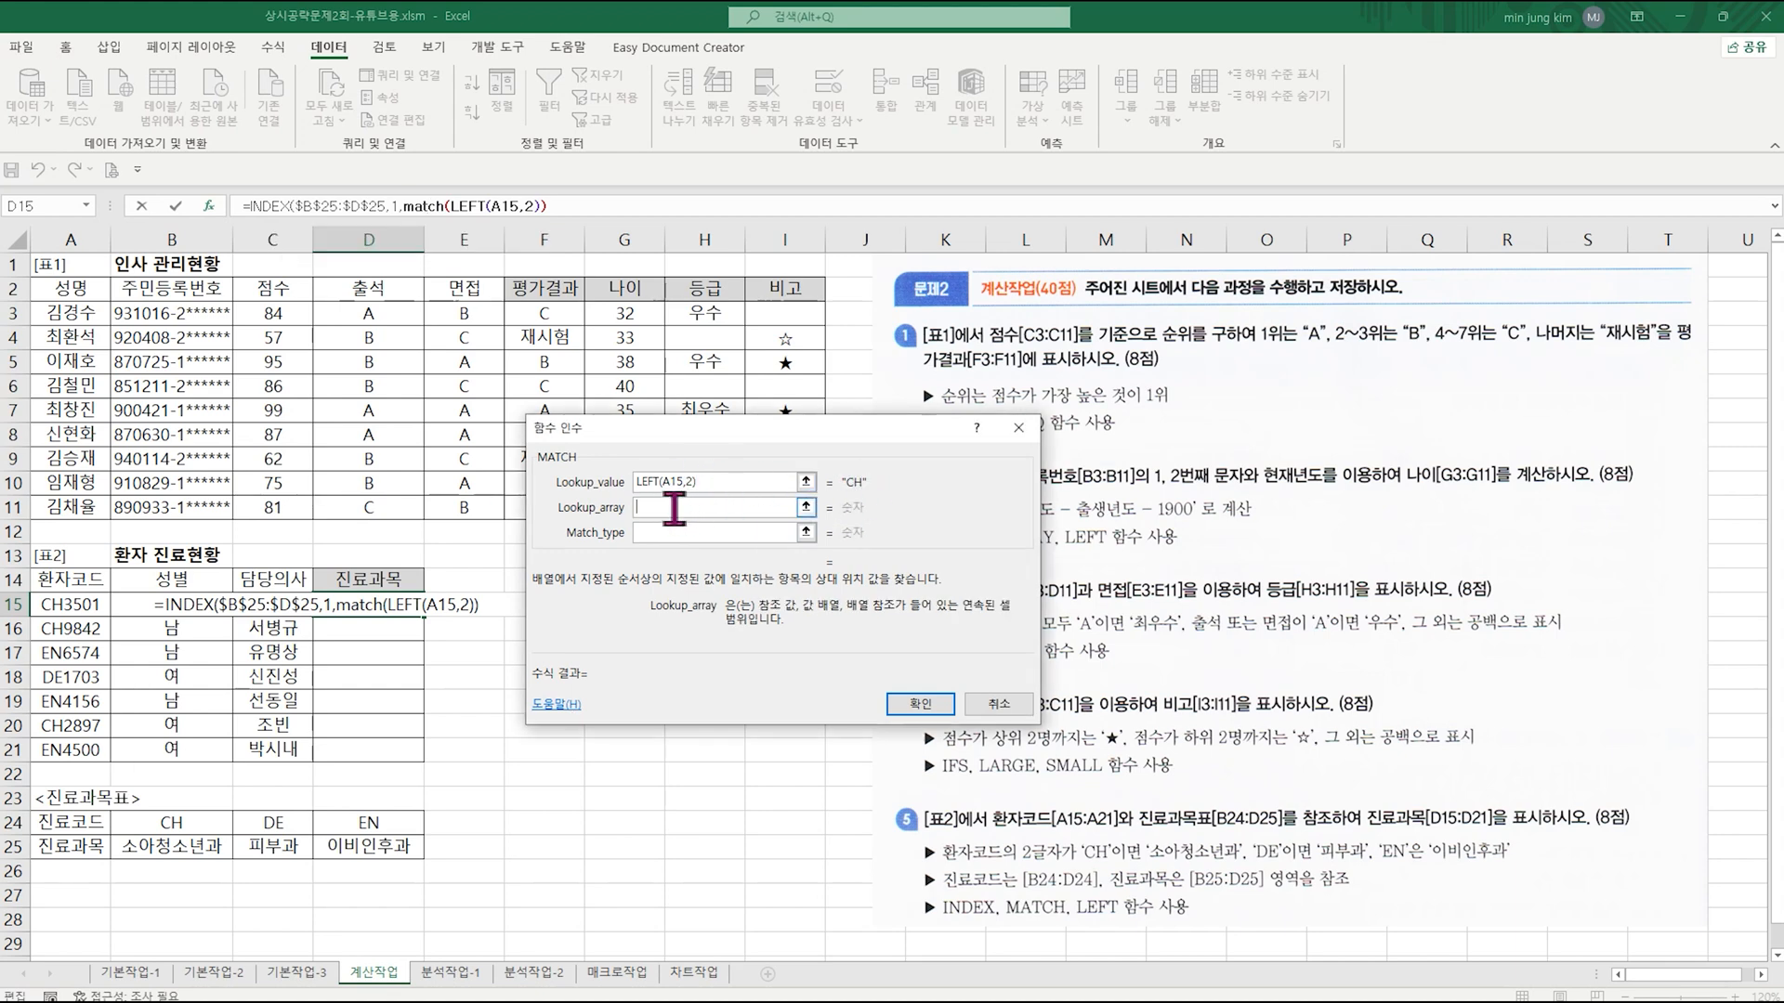
{"action": "left_click_drag", "start_coordinate": [171, 823], "coordinate": [342, 825]}
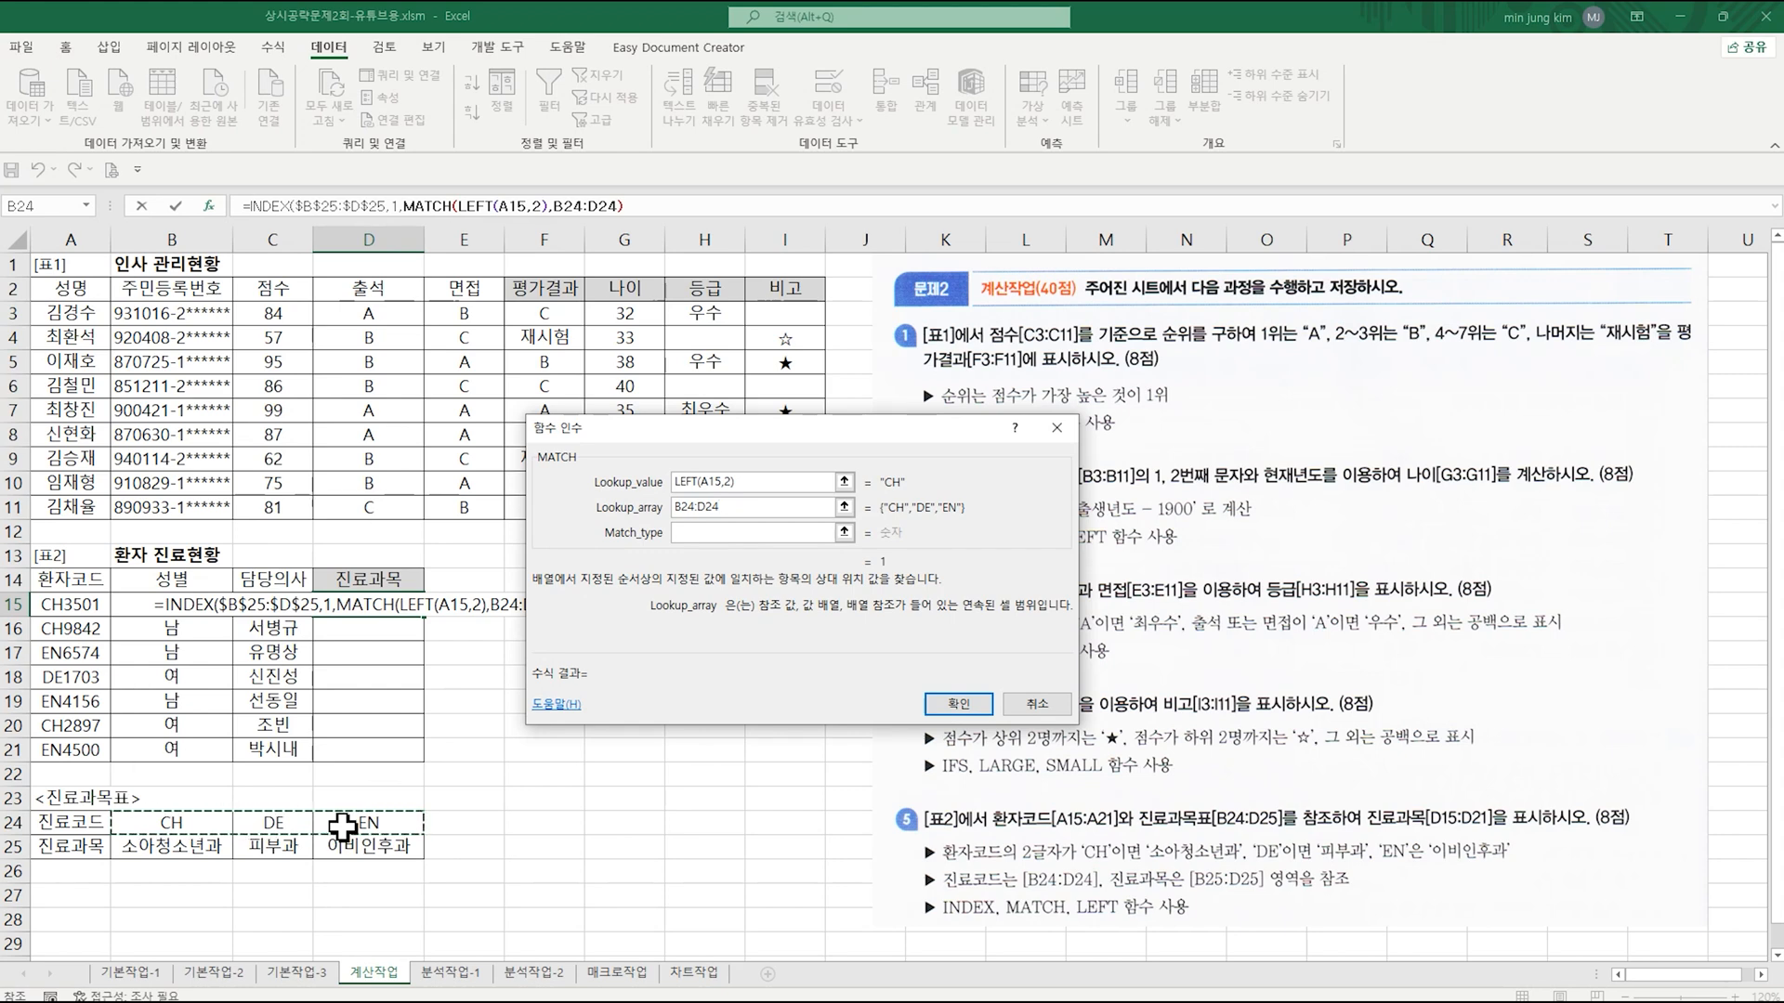
{"action": "key", "text": "F4"}
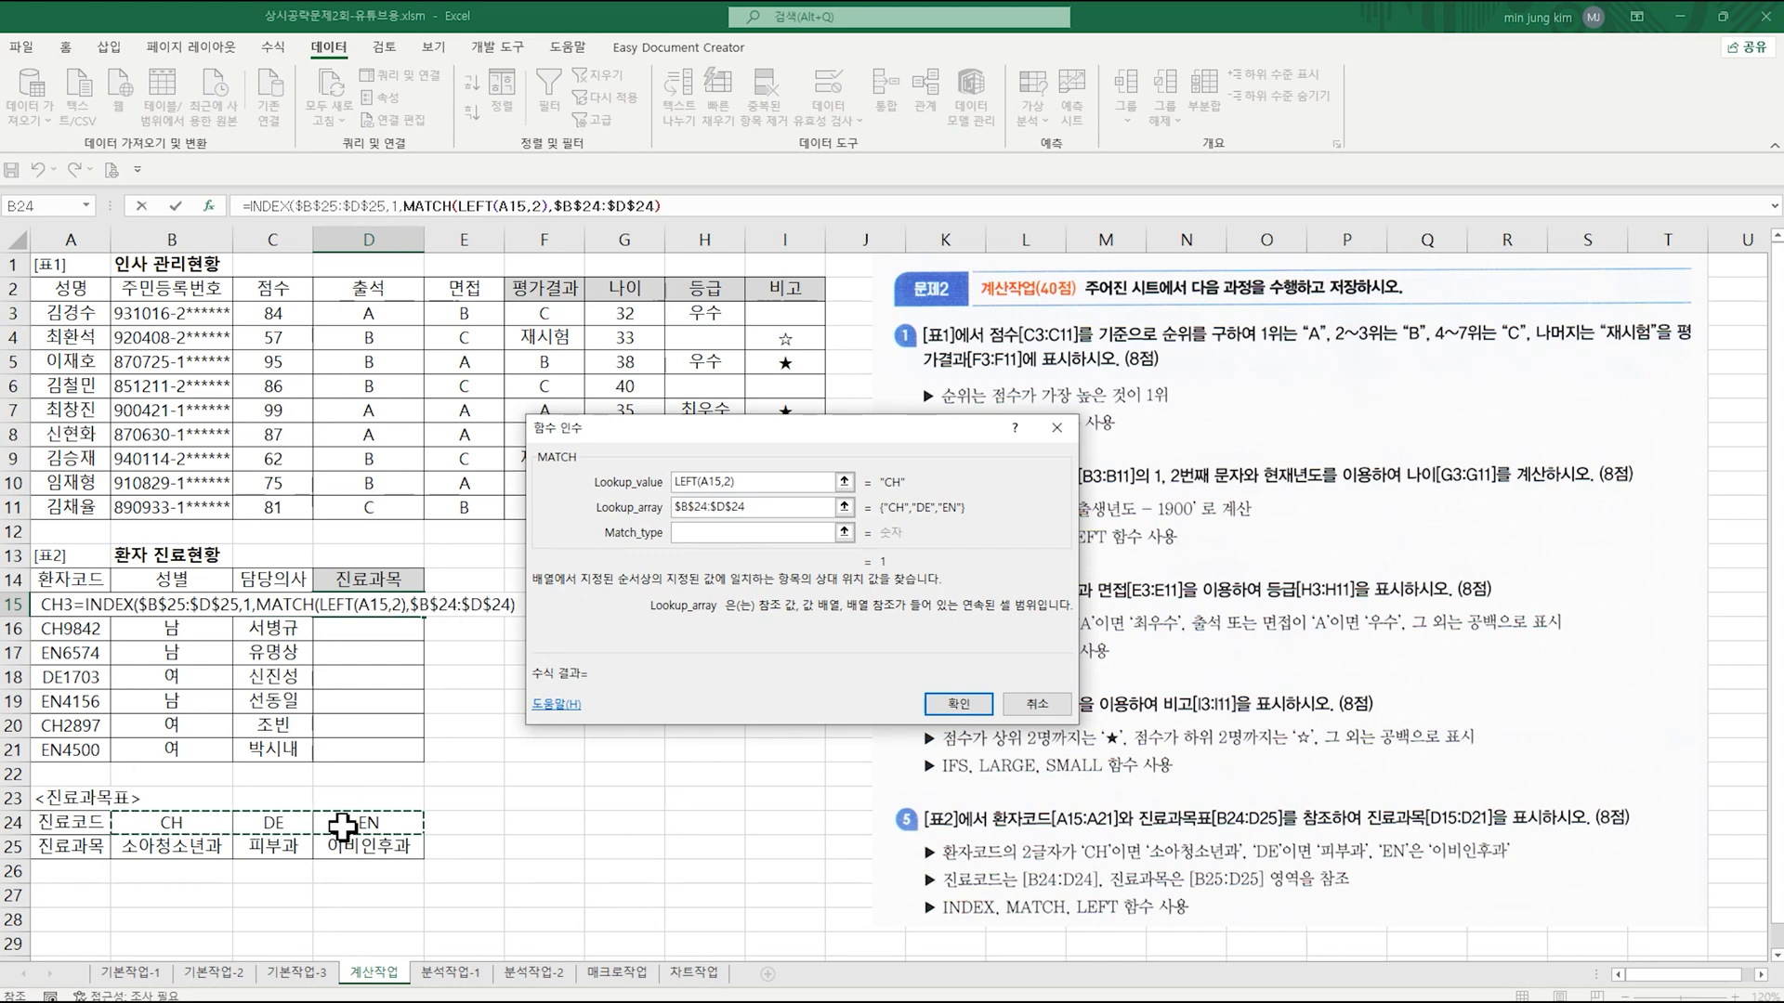
{"action": "left_click", "coordinate": [717, 534]}
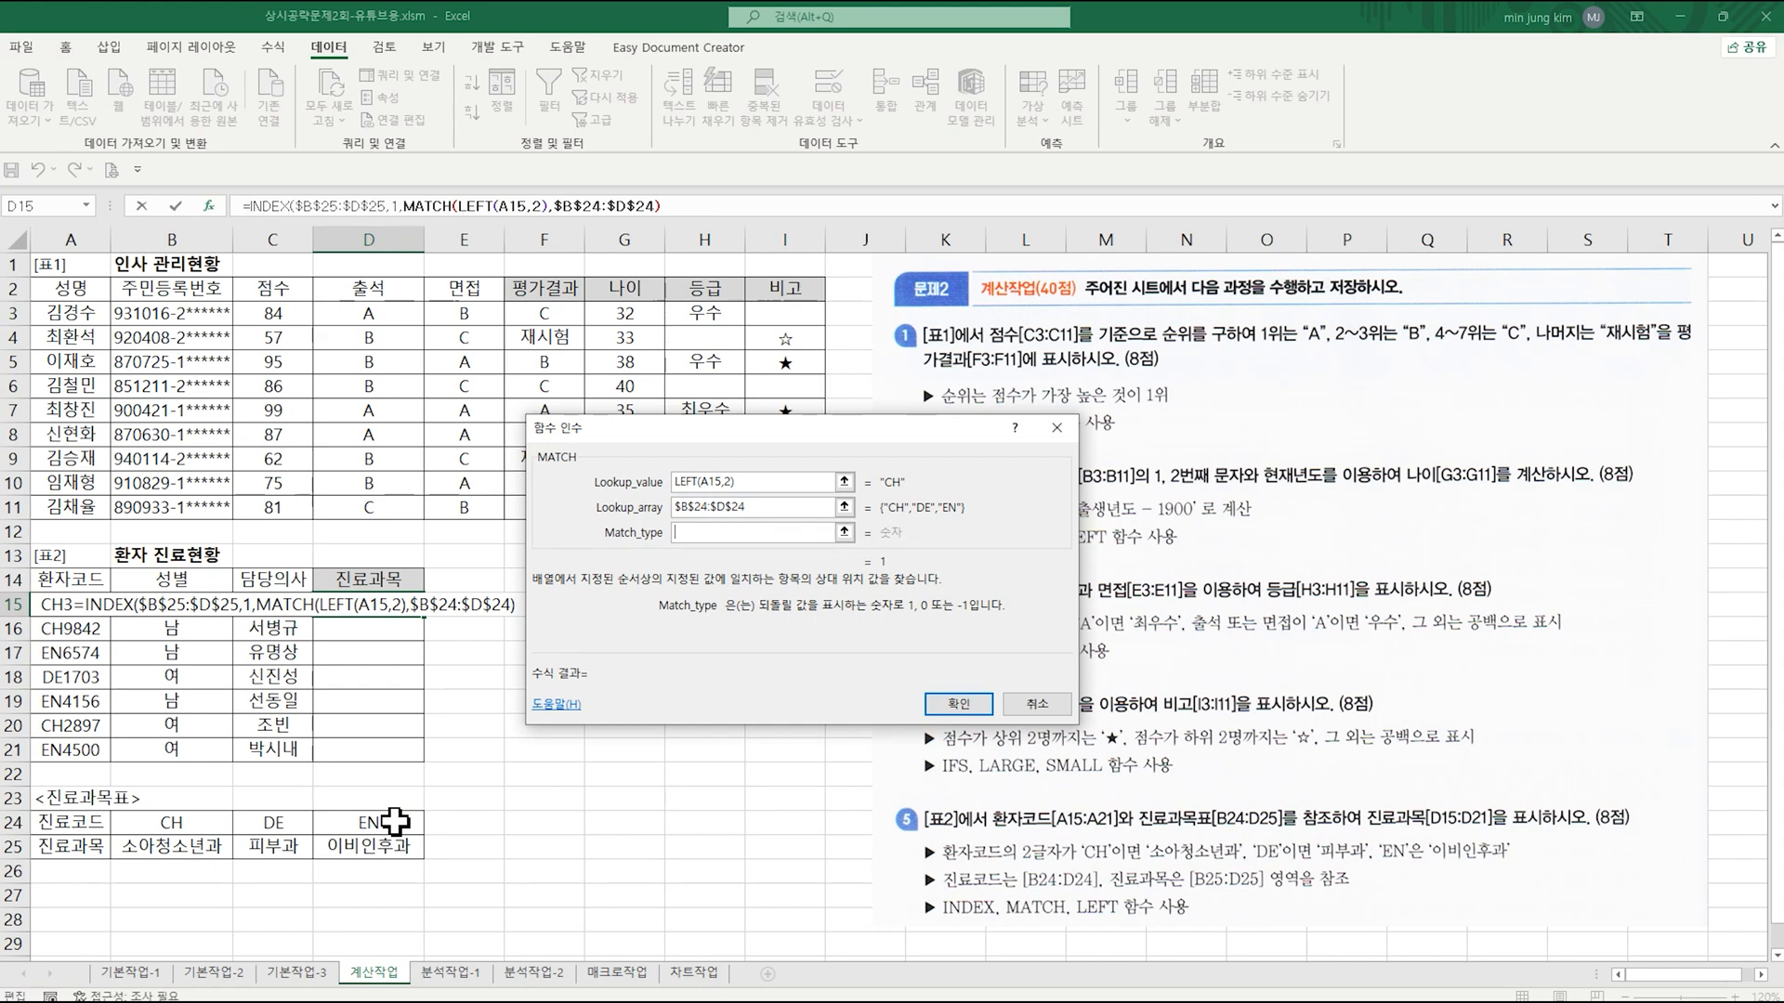
{"action": "type", "text": "0"}
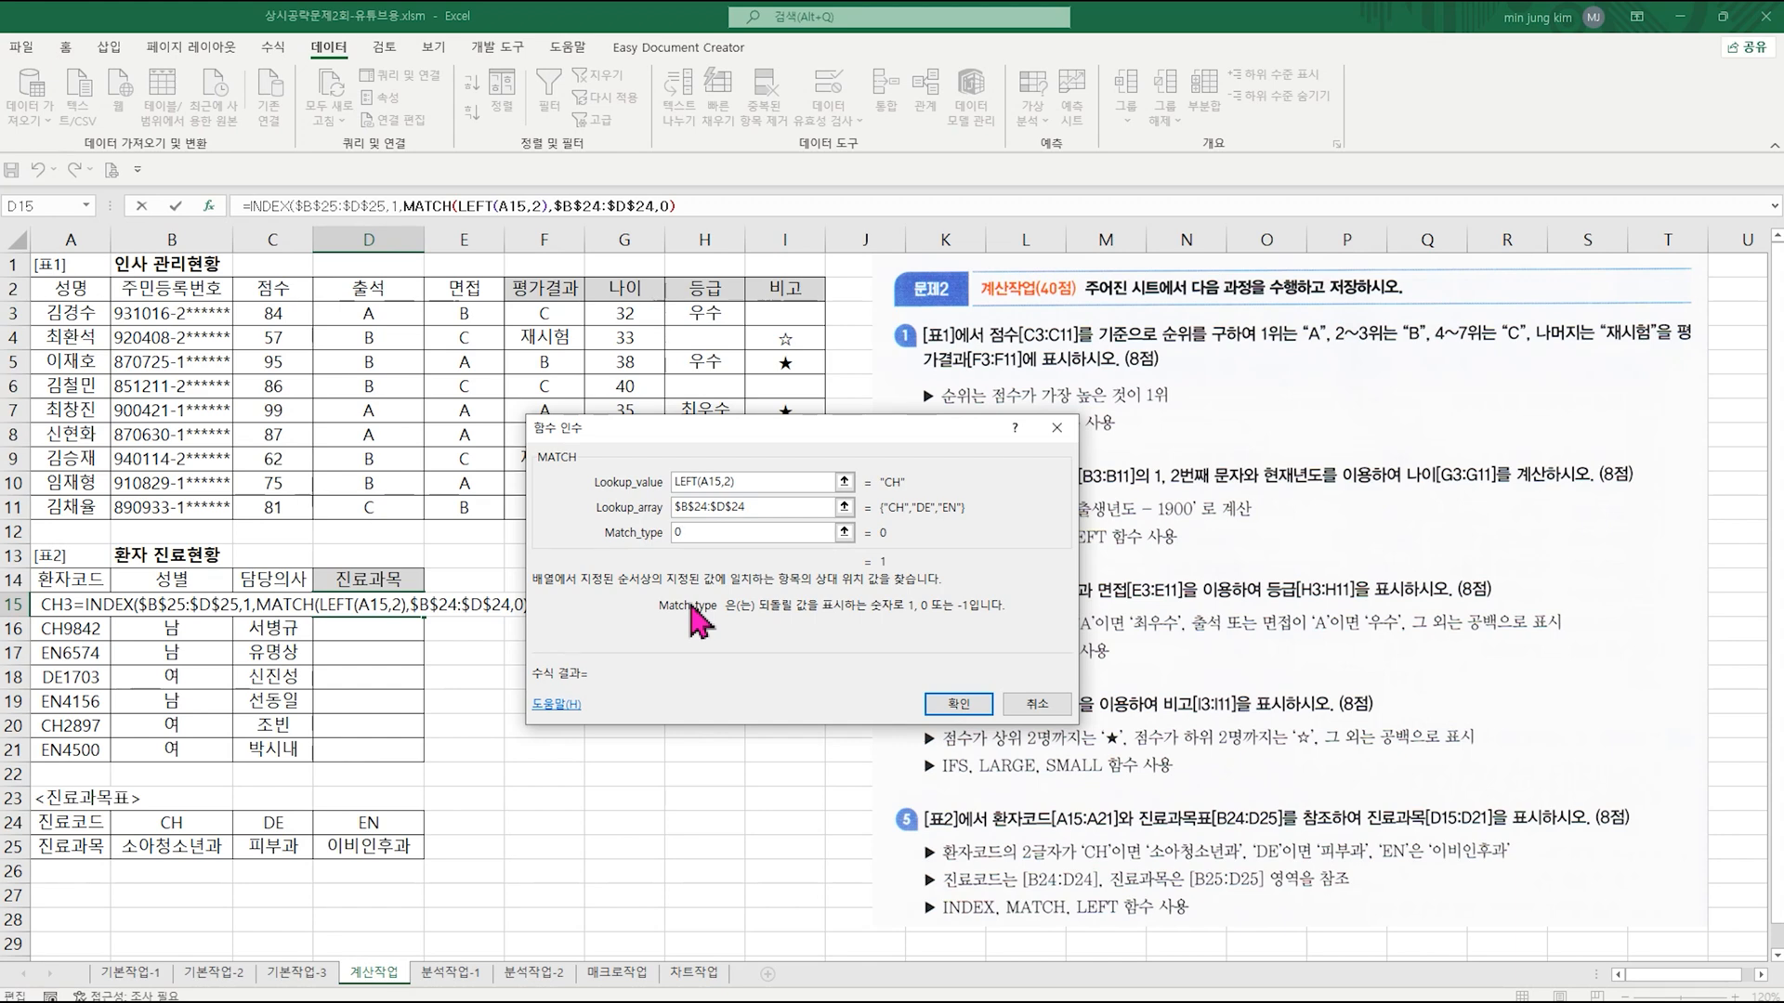
Step: Review the INDEX arguments and the nested MATCH arguments of the D15 formula
{"action": "left_click", "coordinate": [271, 206]}
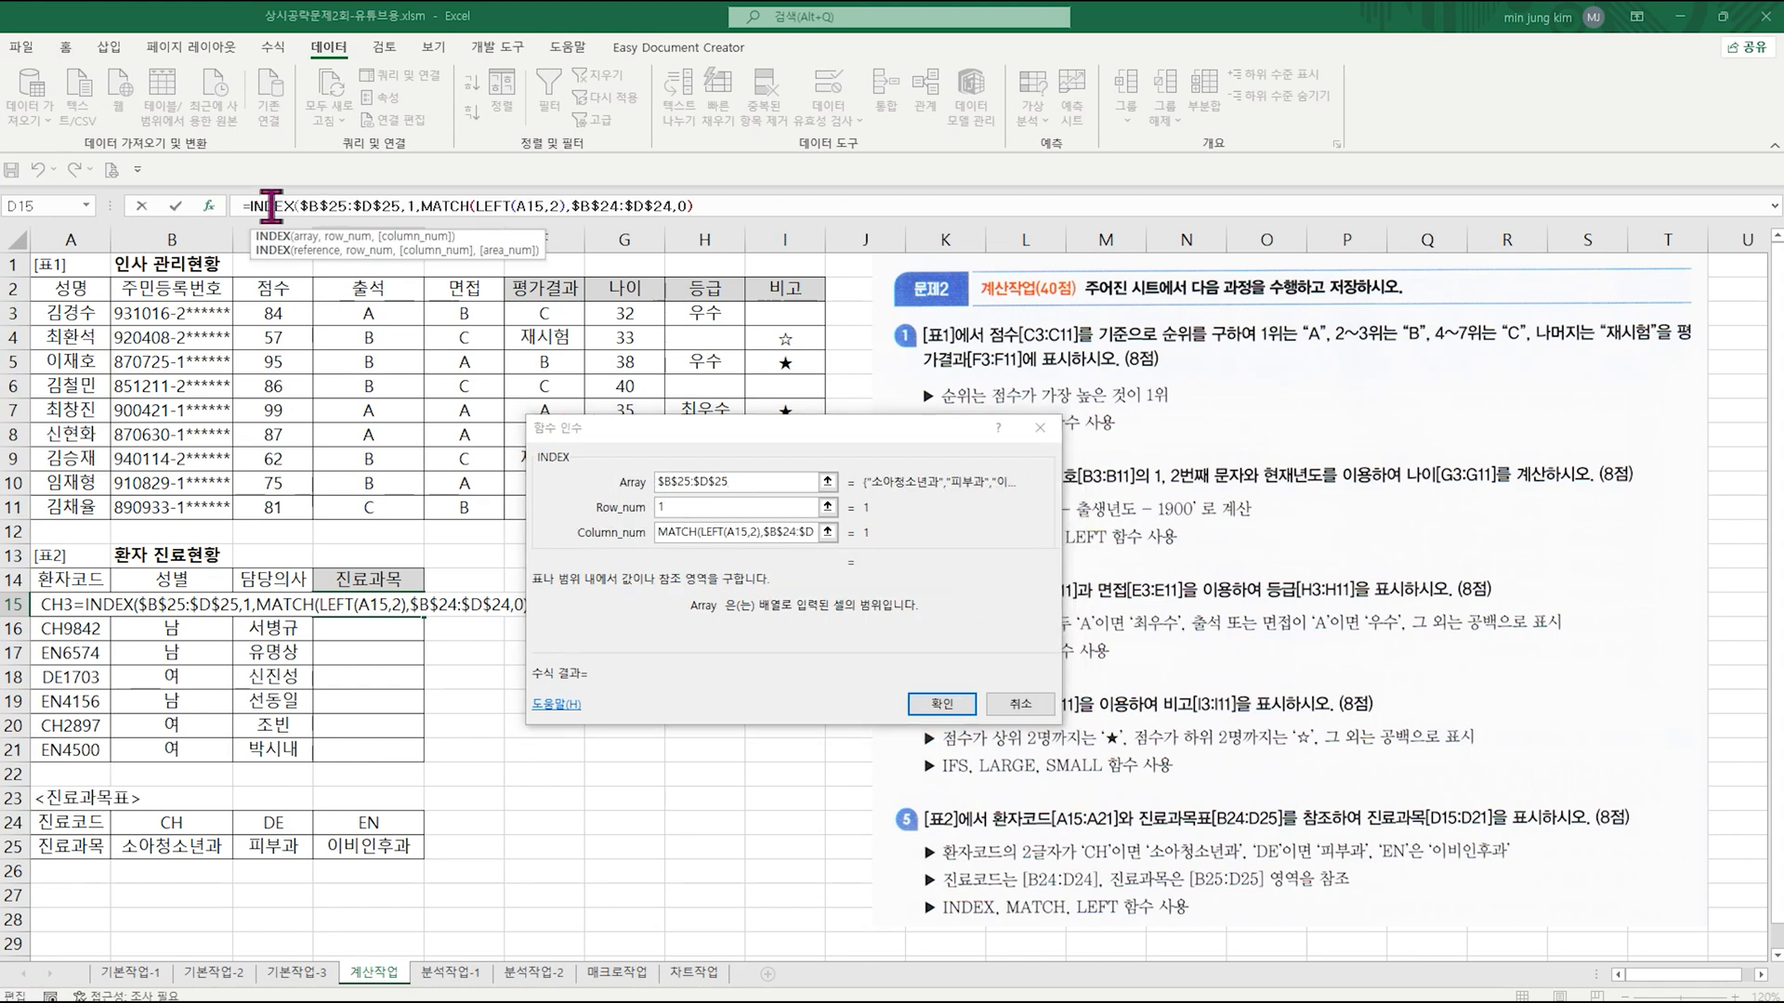
{"action": "left_click", "coordinate": [755, 481]}
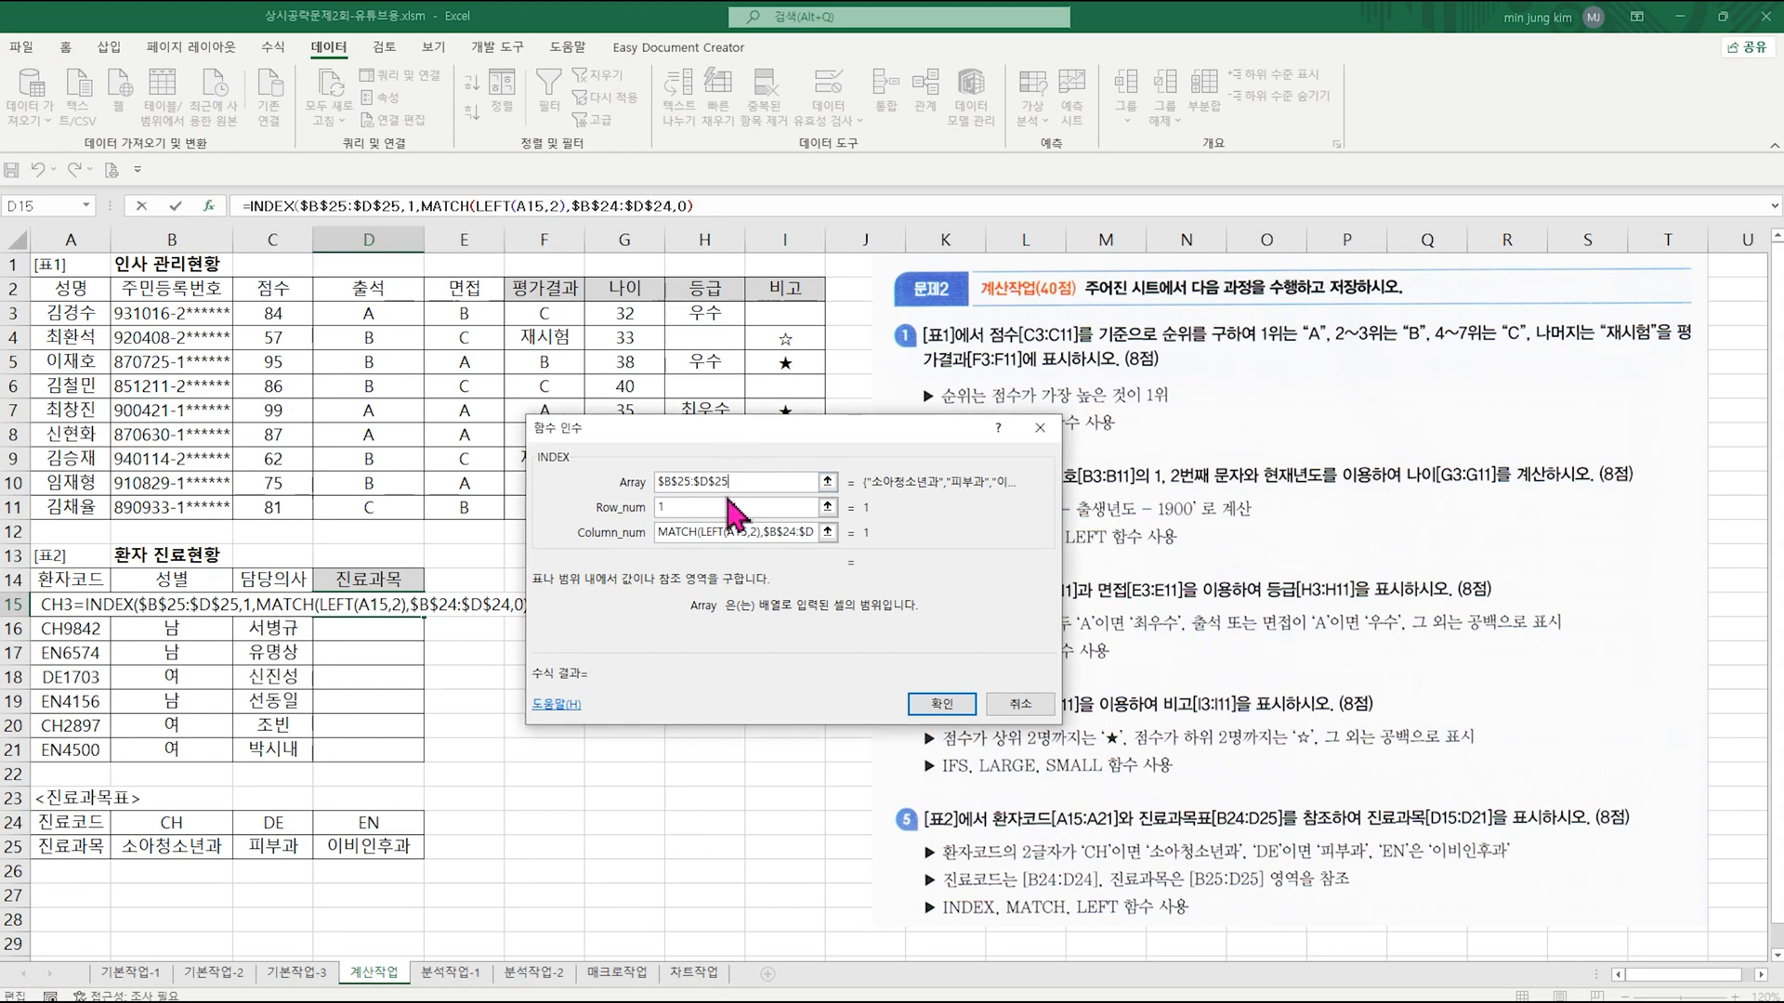
{"action": "left_click", "coordinate": [726, 508]}
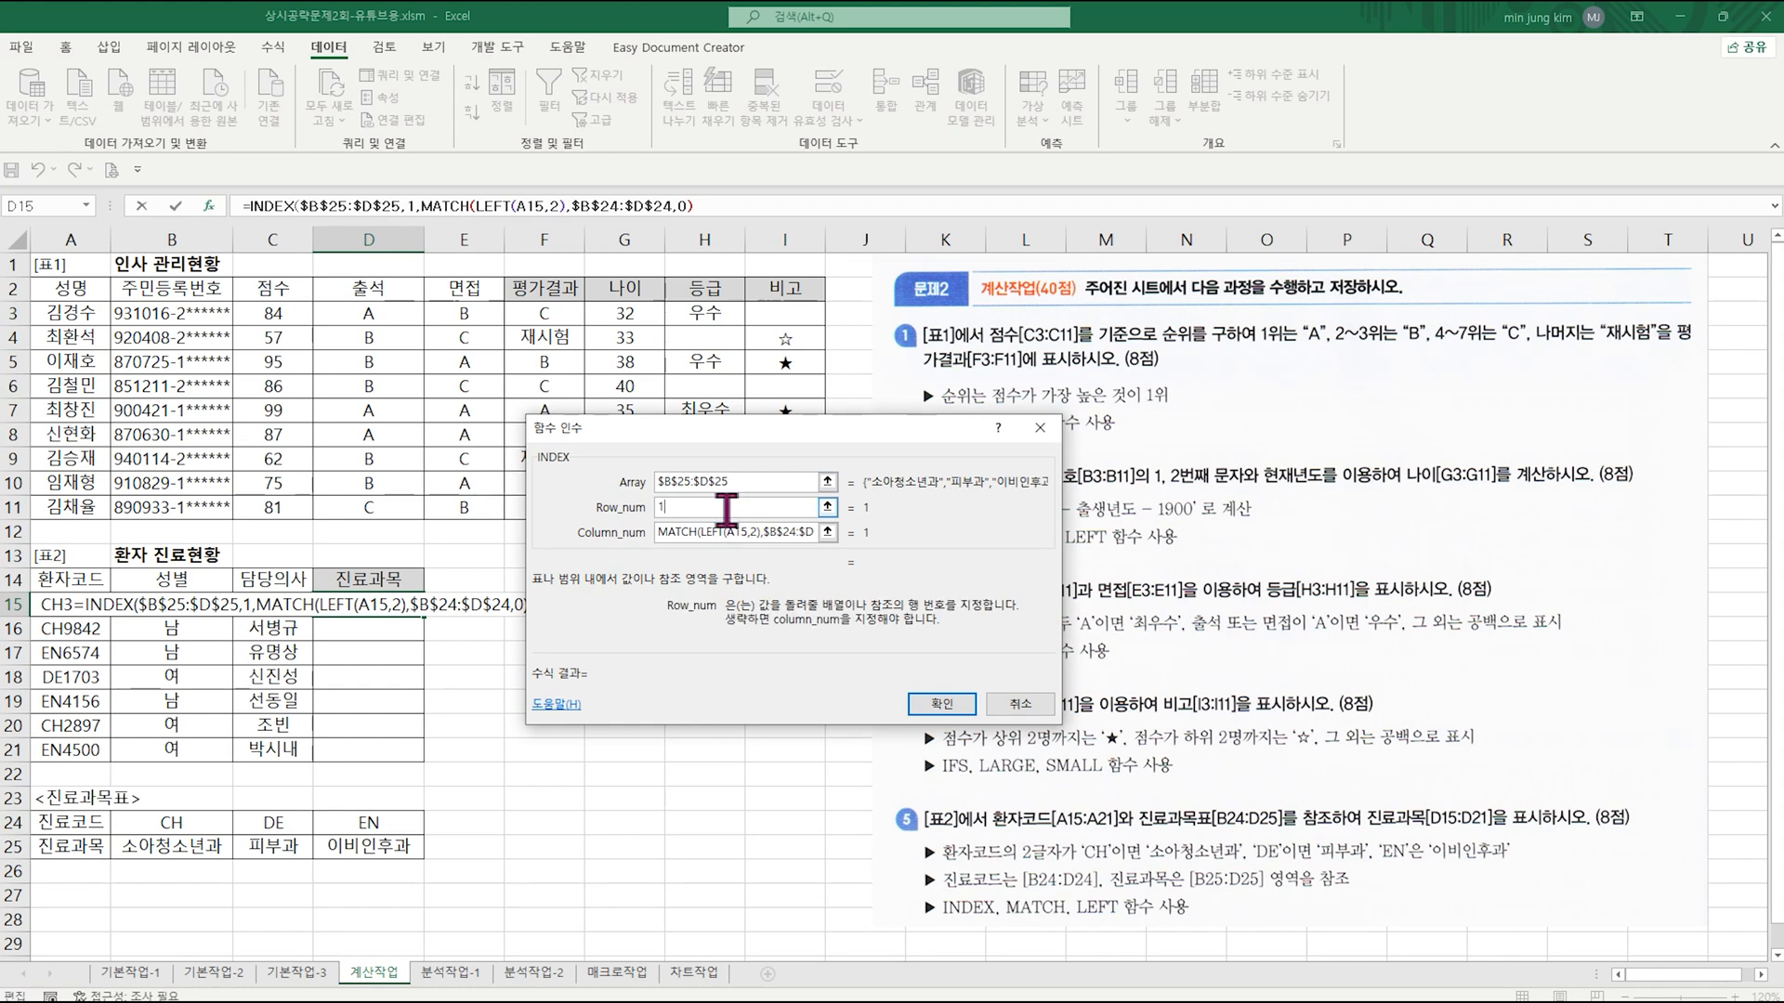
{"action": "left_click", "coordinate": [721, 534]}
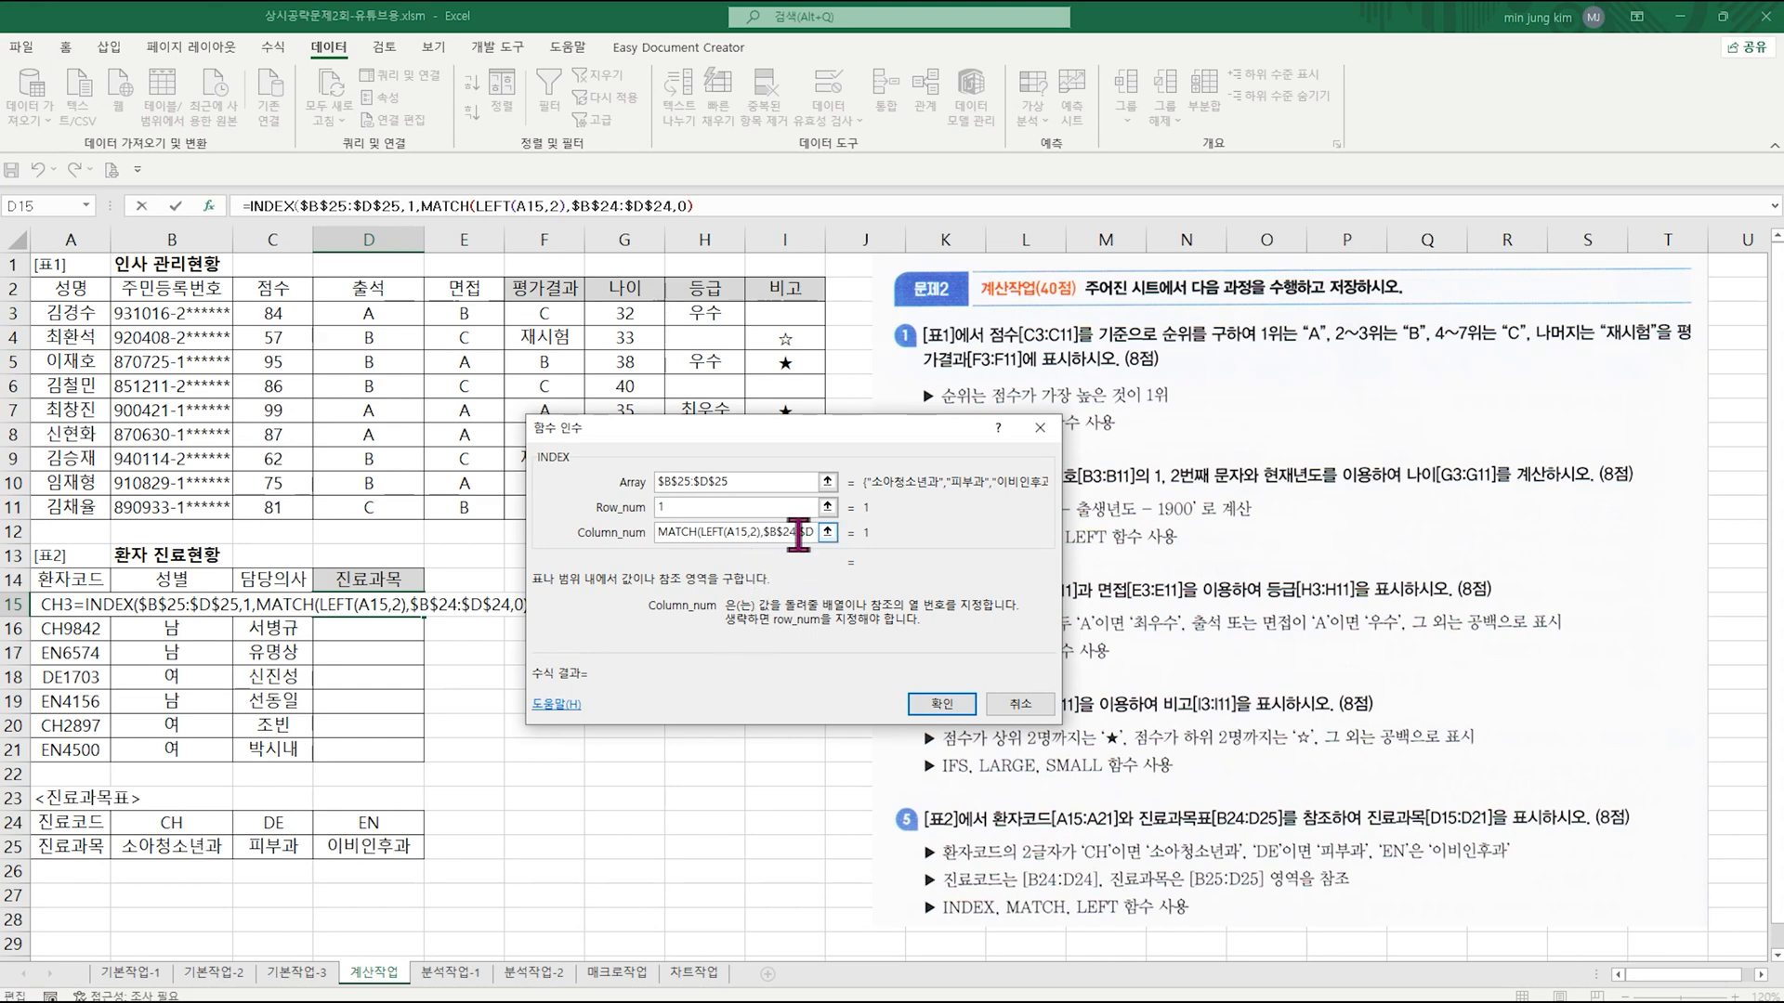
{"action": "left_click", "coordinate": [464, 205]}
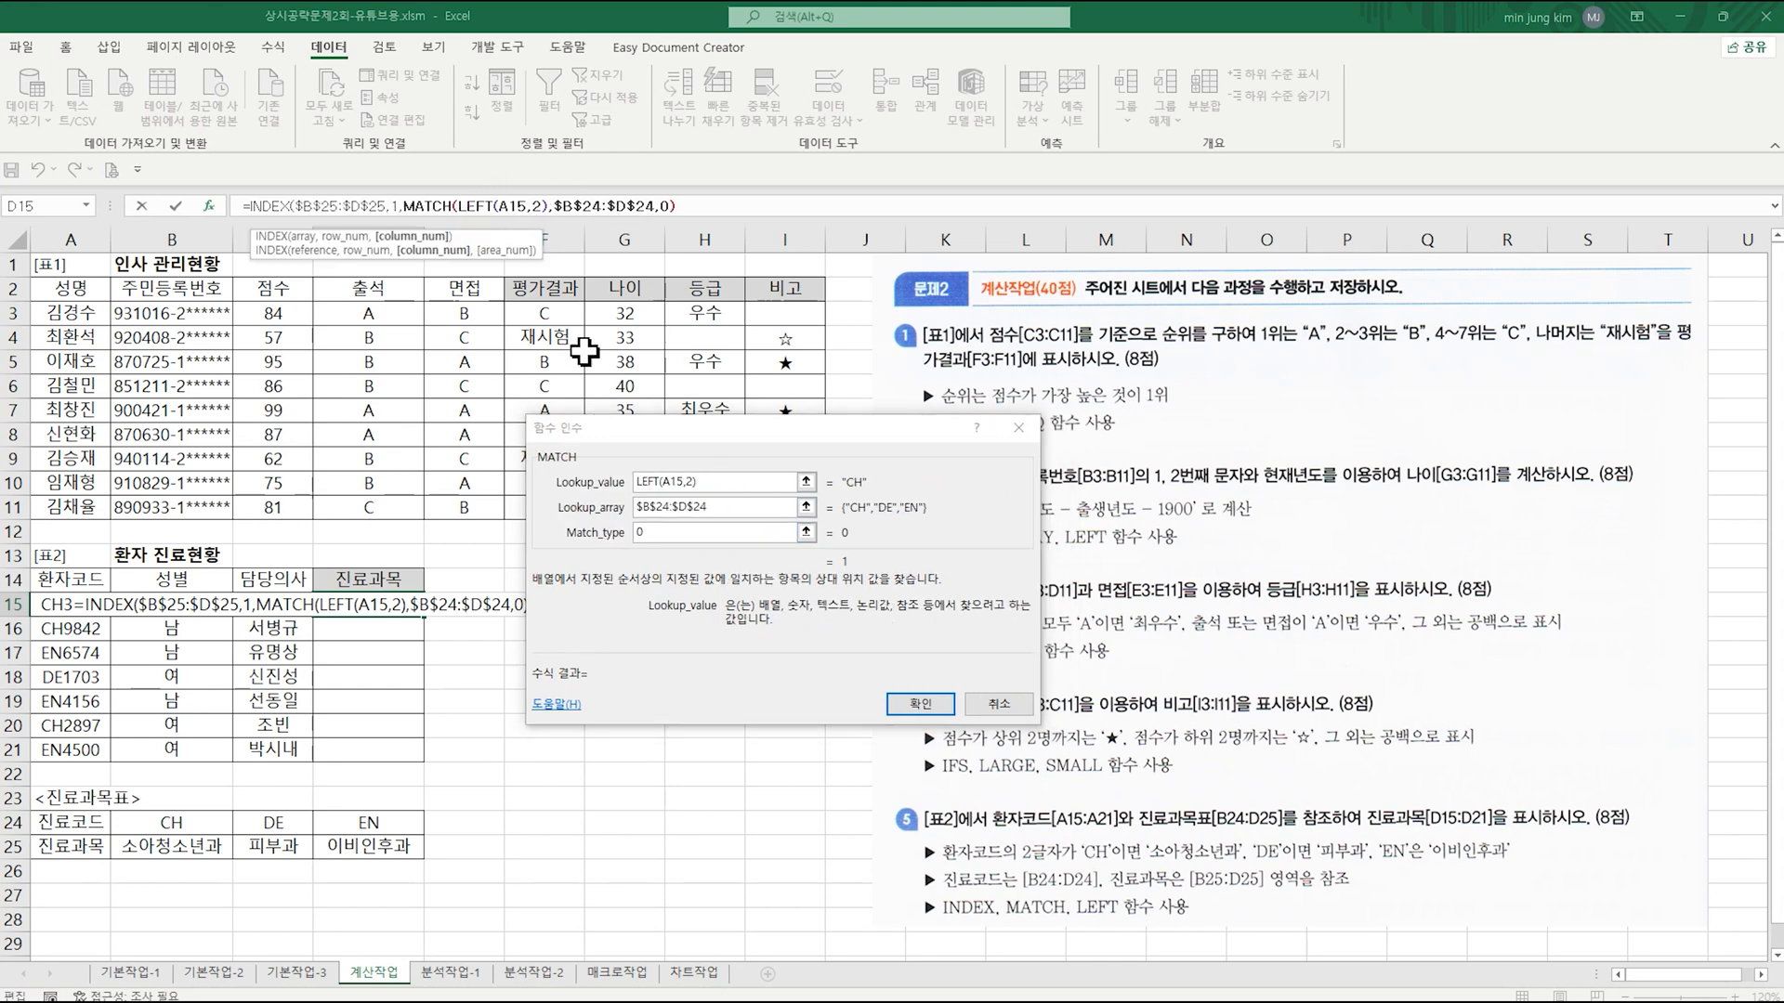
{"action": "left_click", "coordinate": [741, 531]}
Step: Confirm the D15 formula, accept the proposed correction, and fill it down the 진료과목 column to D21
{"action": "left_click", "coordinate": [920, 703]}
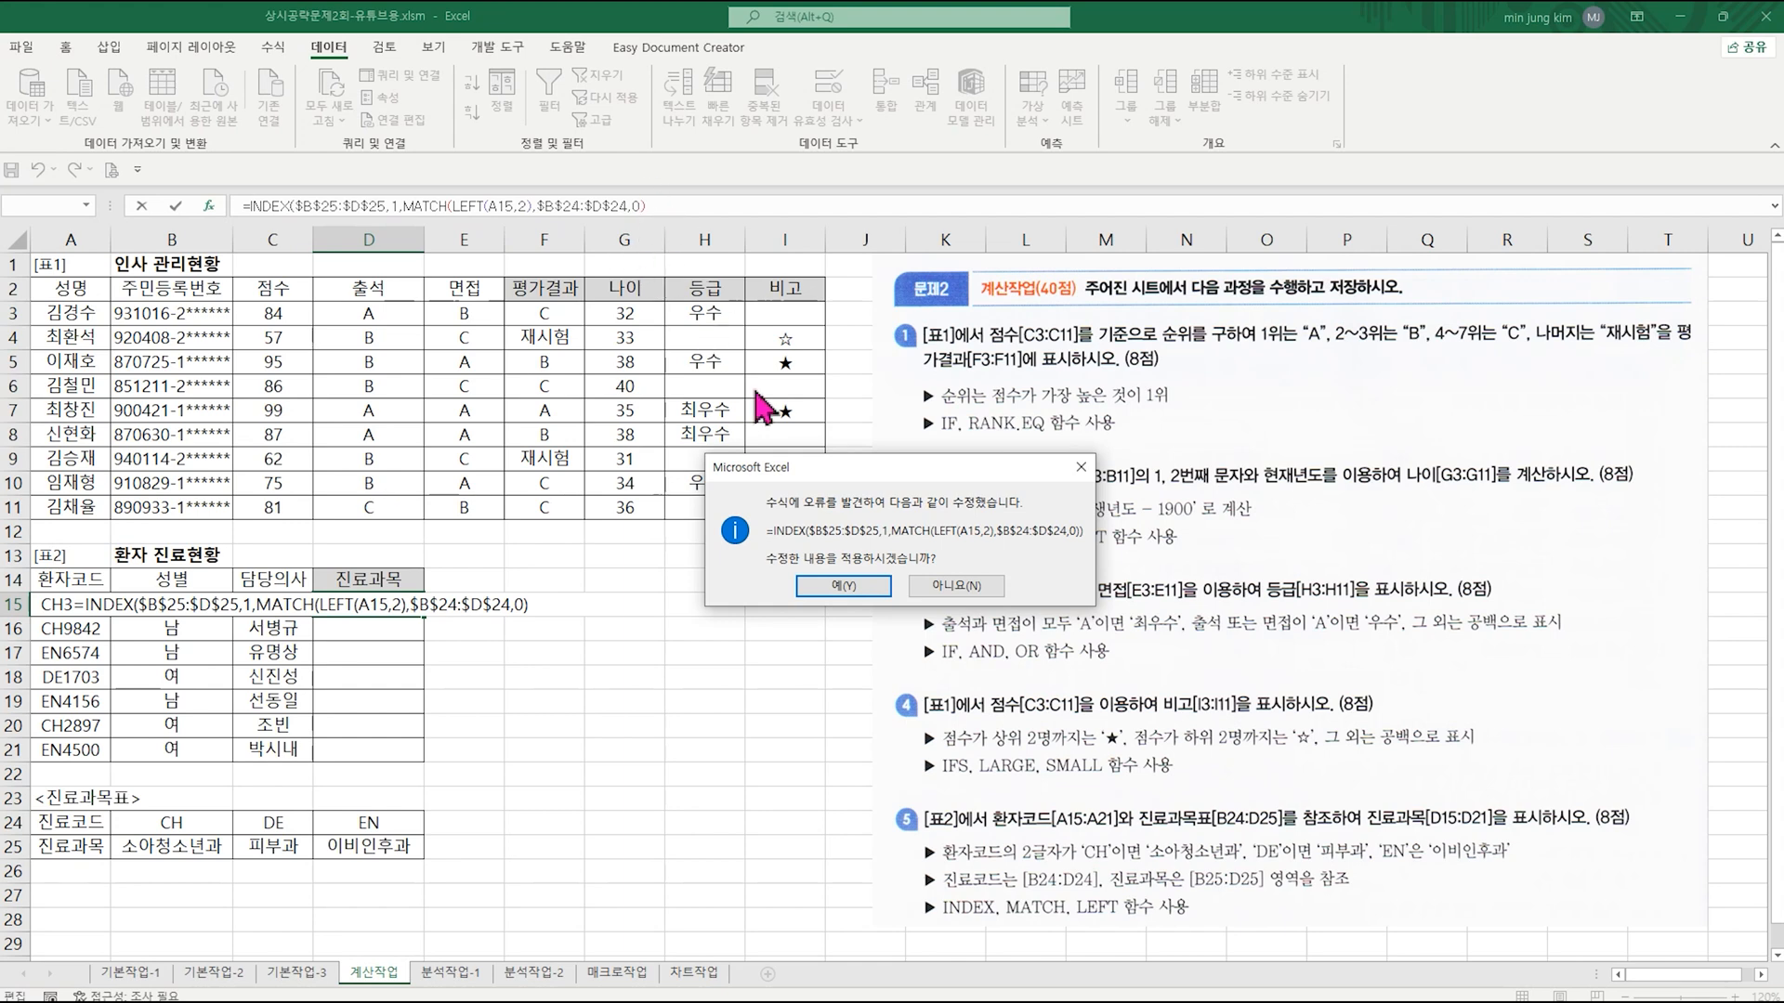
{"action": "left_click", "coordinate": [853, 593]}
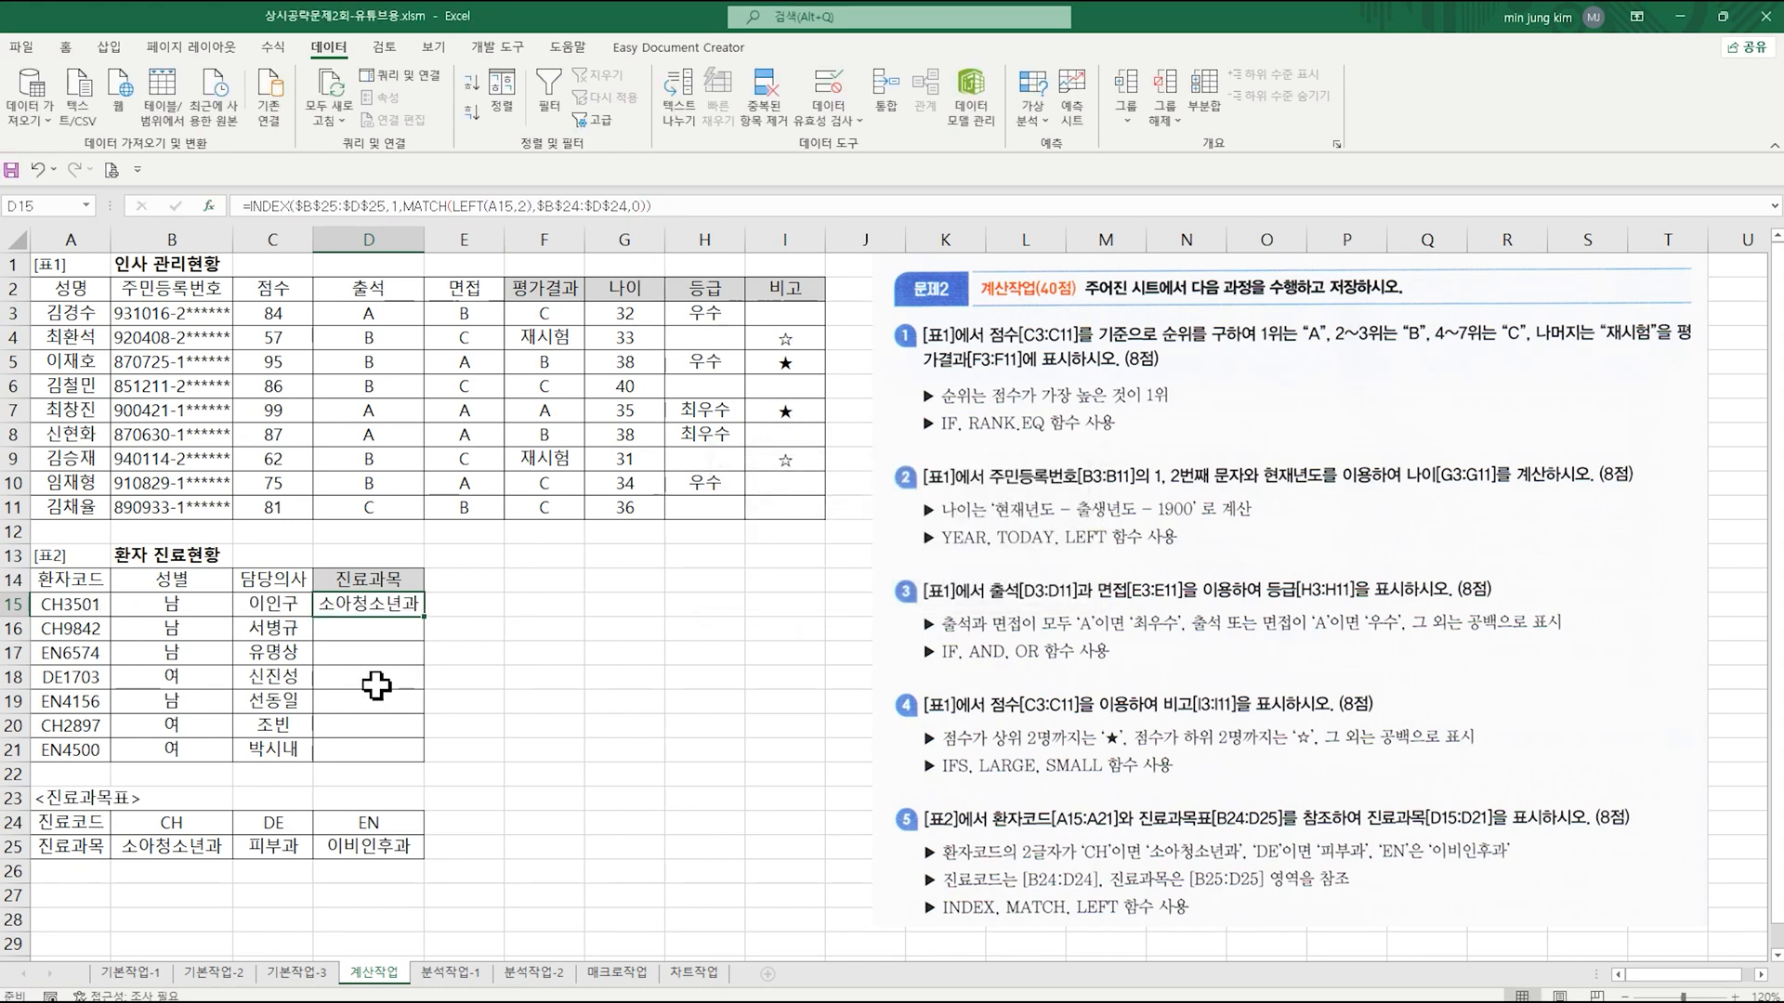
{"action": "left_click_drag", "start_coordinate": [427, 620], "coordinate": [427, 771]}
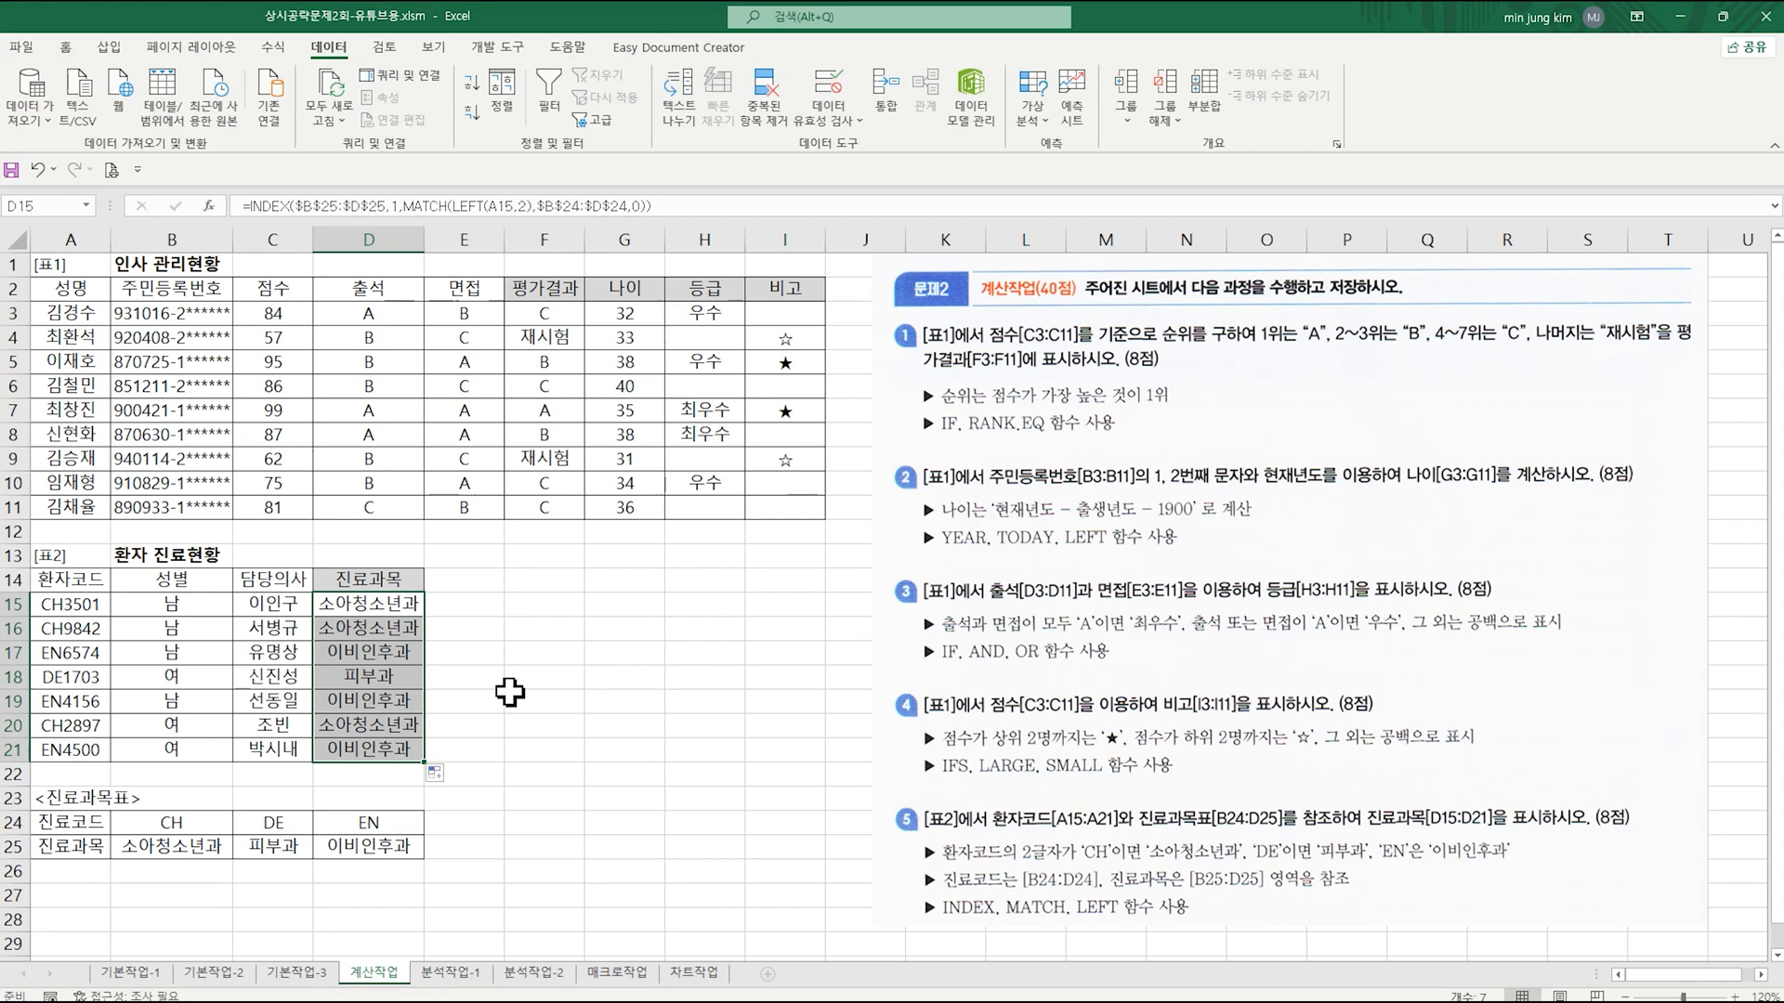
{"action": "left_click", "coordinate": [481, 701]}
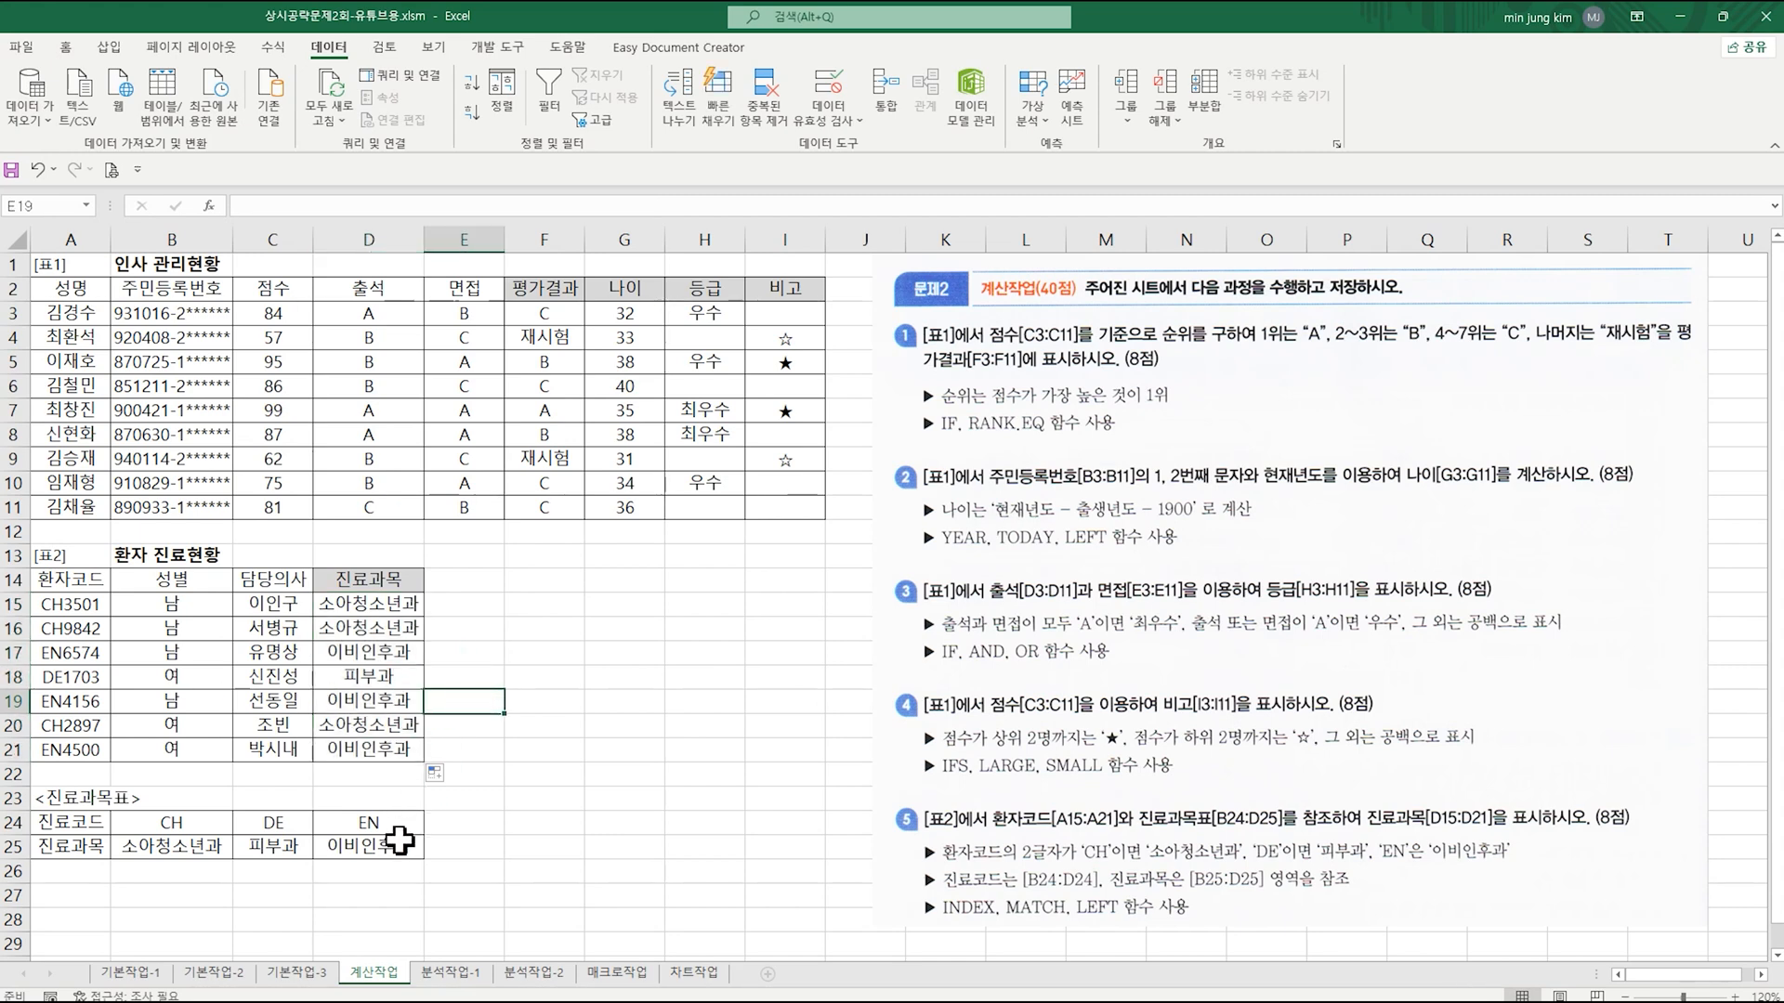
{"action": "left_click", "coordinate": [371, 605]}
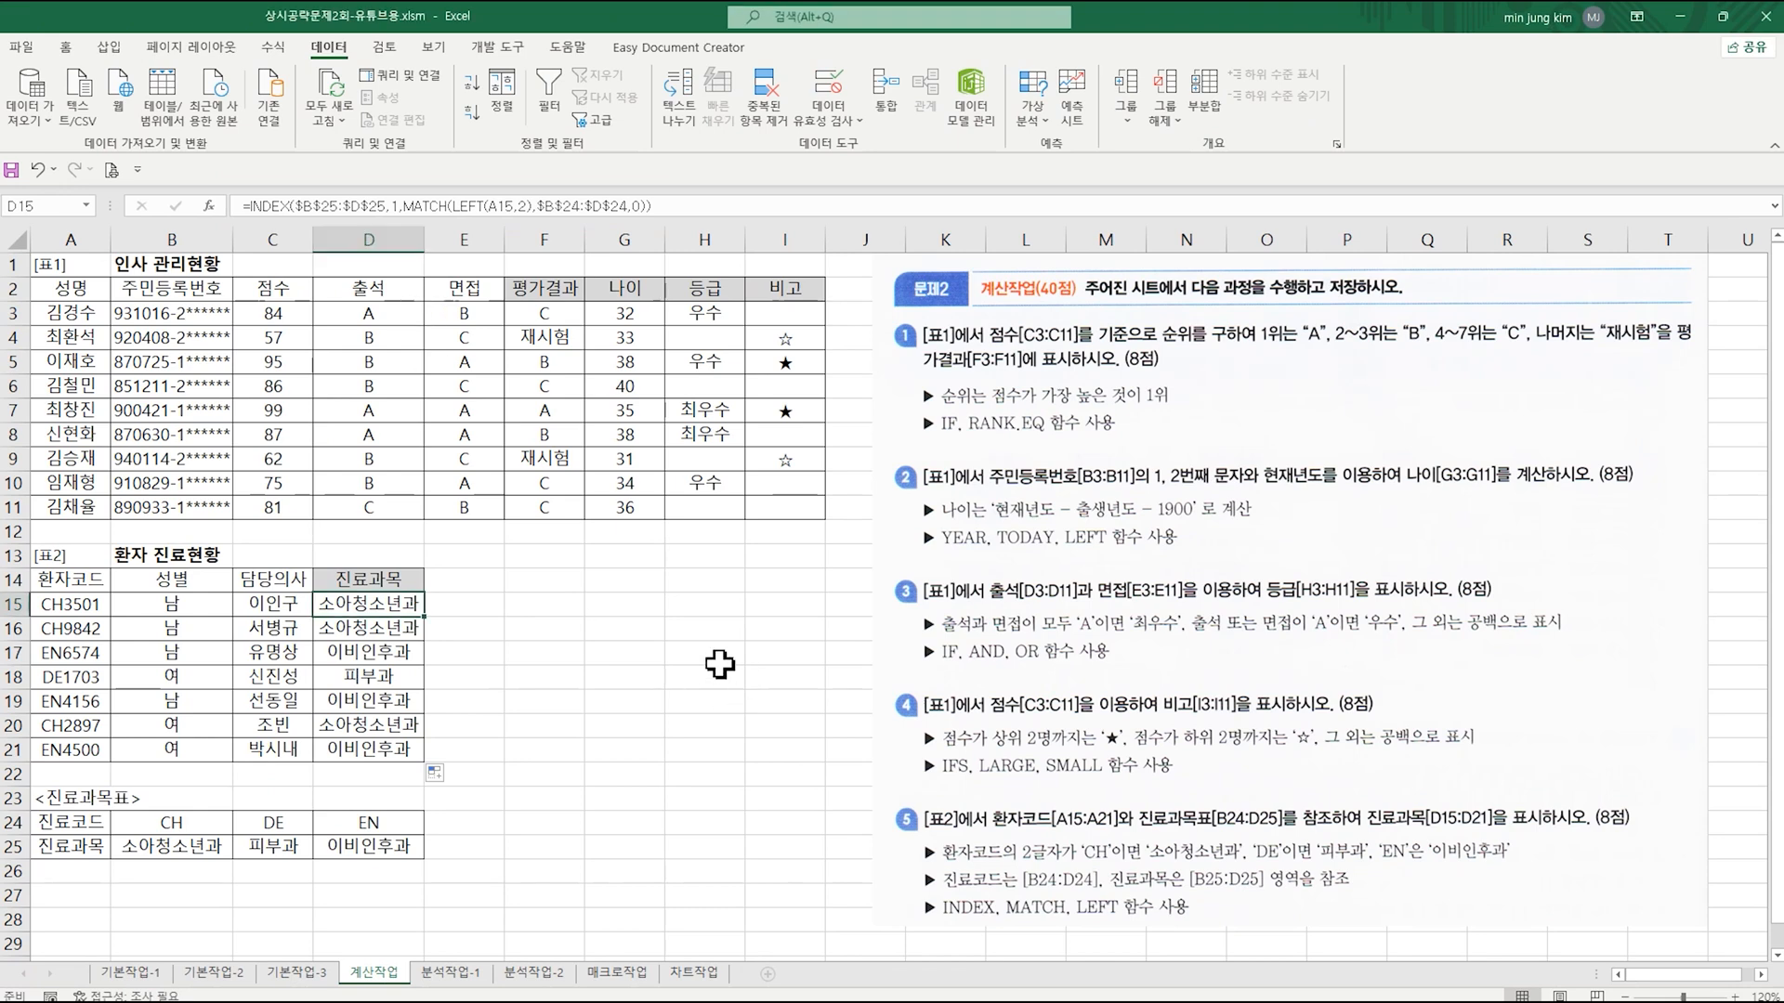
Step: On the 분석작업-1 sheet, define the name 순이익율 for cell I4
{"action": "left_click", "coordinate": [676, 669]}
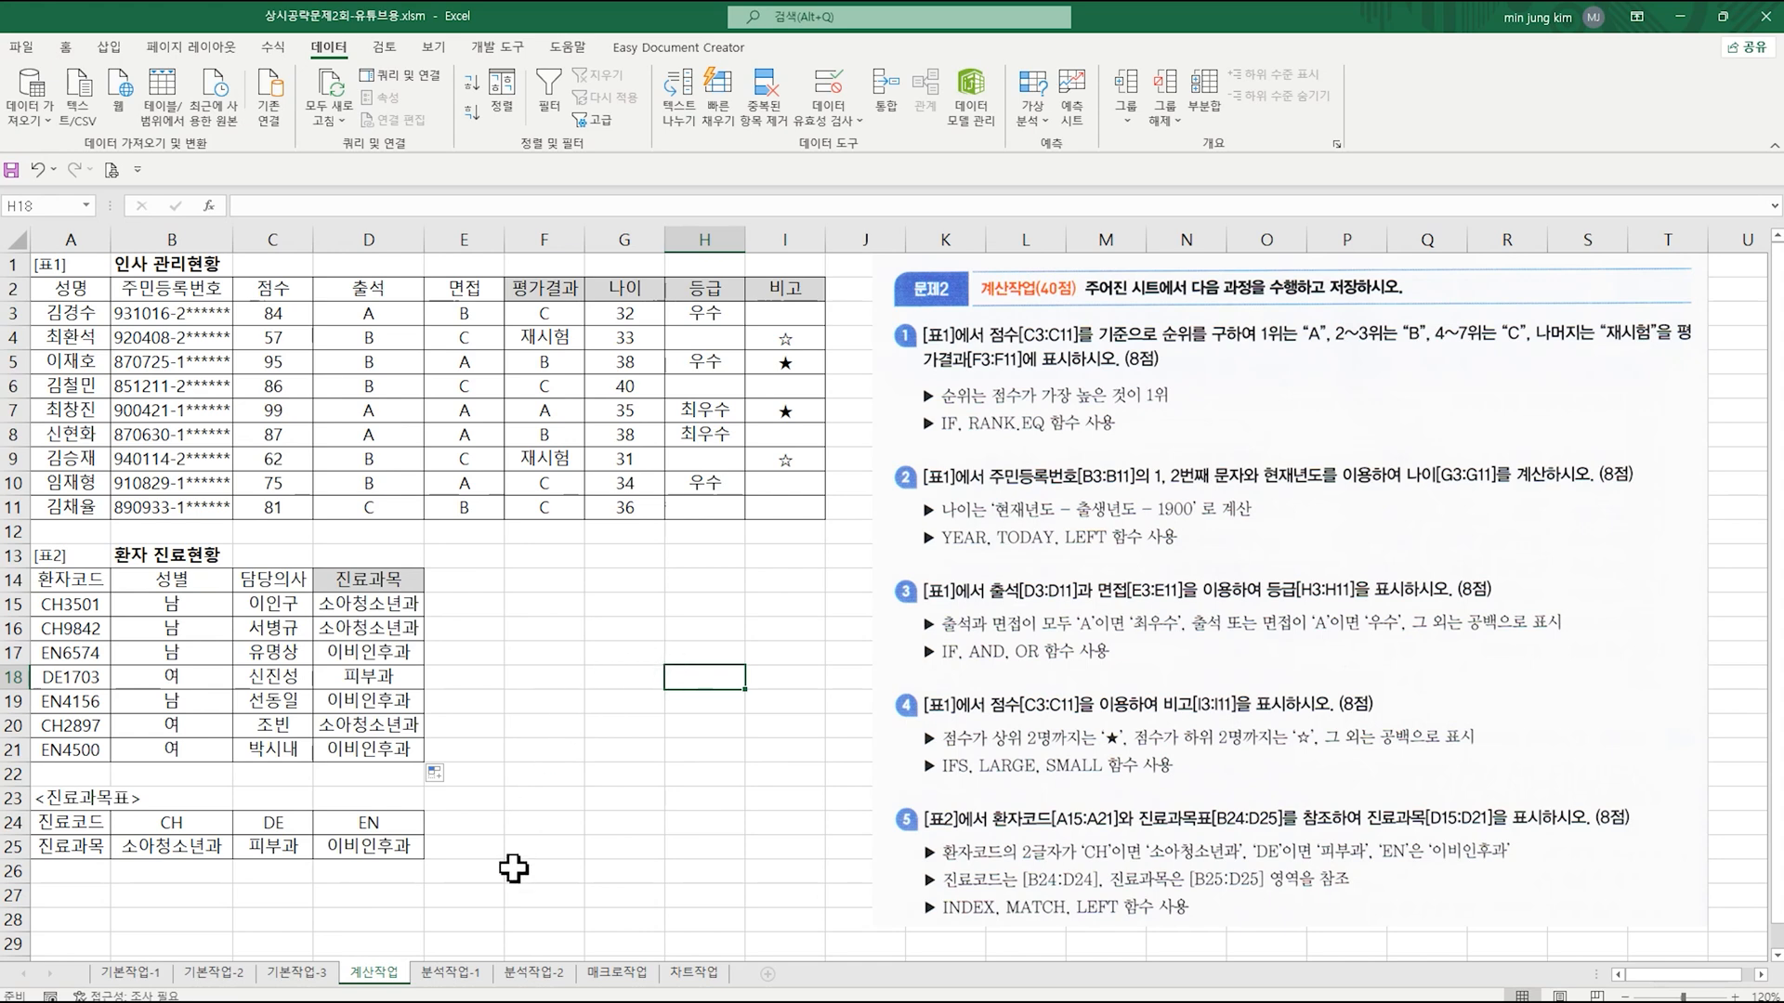
{"action": "left_click", "coordinate": [452, 973]}
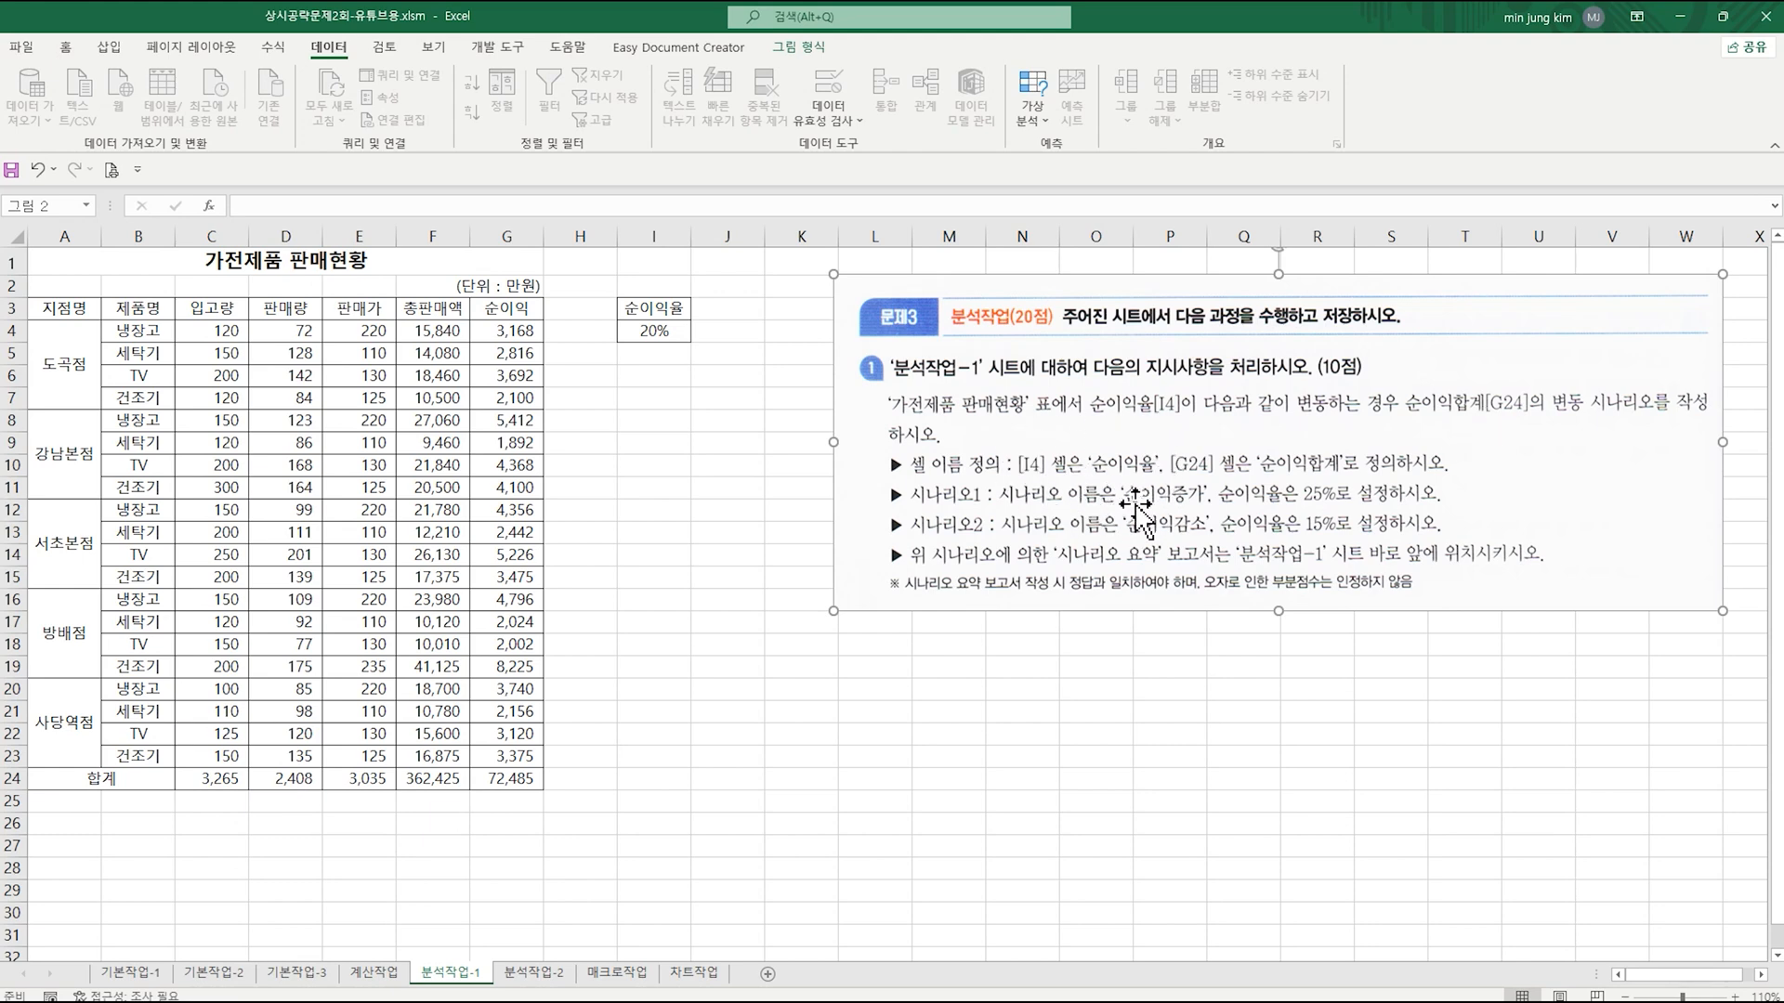
{"action": "left_click", "coordinate": [663, 333]}
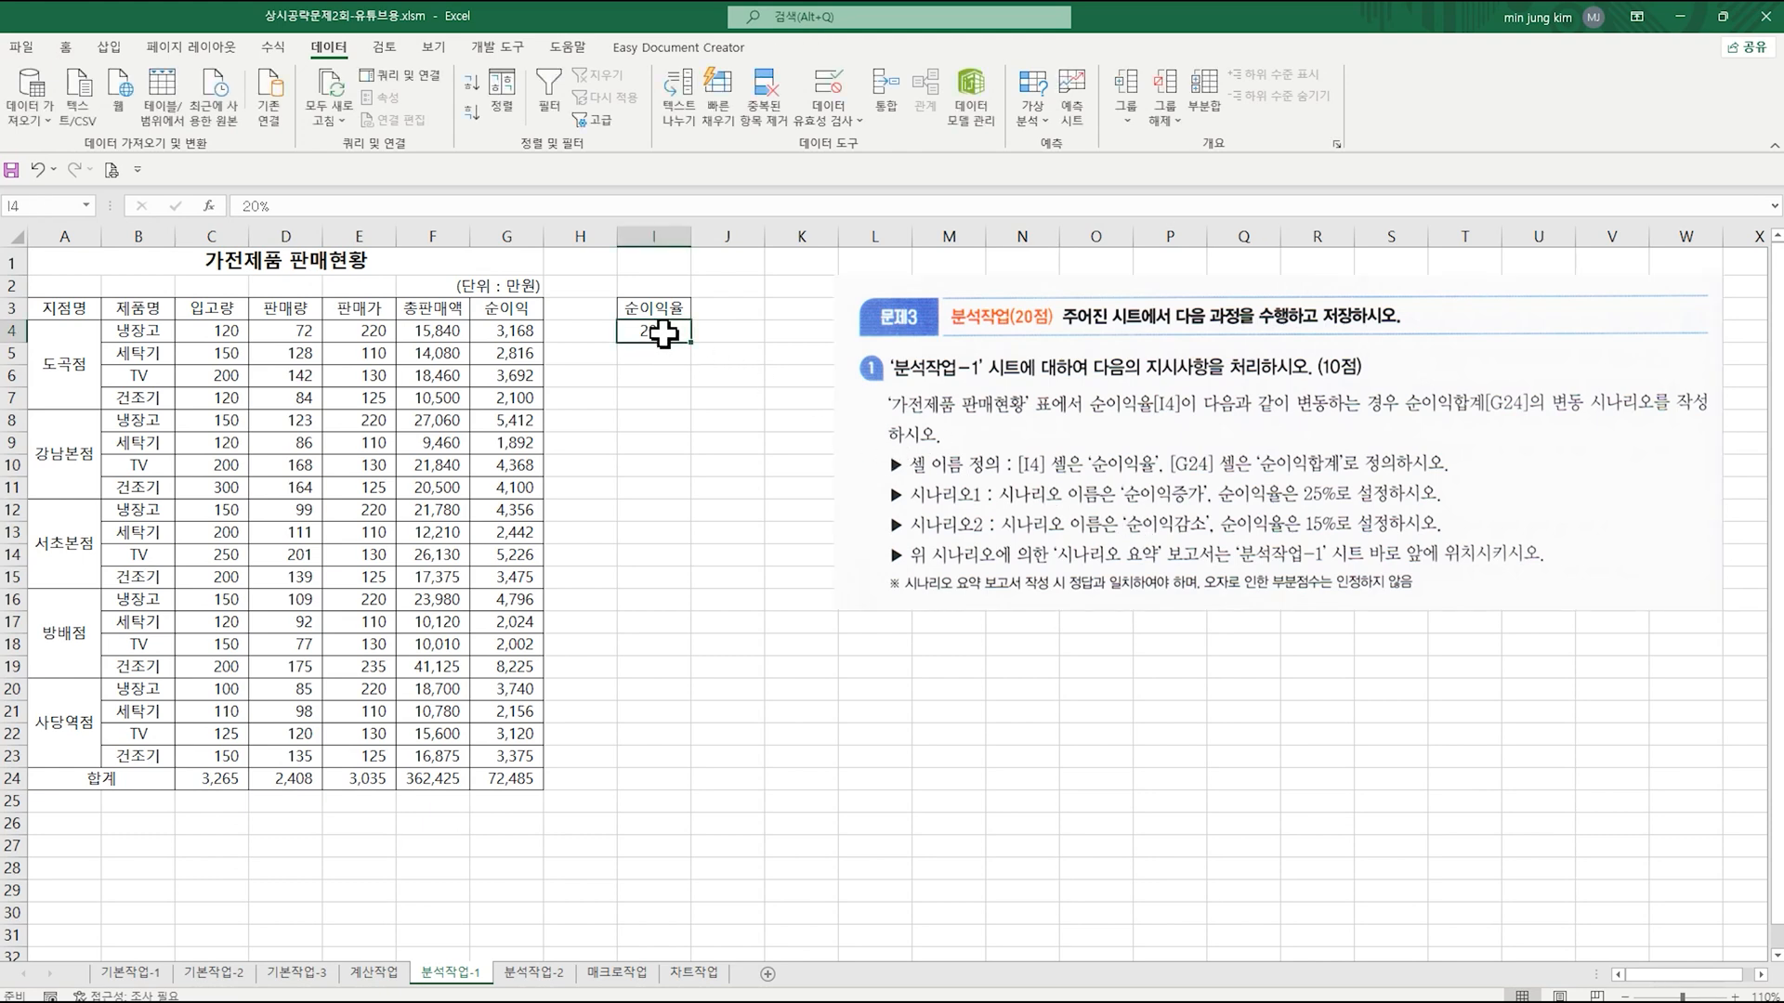
{"action": "left_click", "coordinate": [40, 206]}
{"action": "type", "text": "순이익율"}
{"action": "key", "text": "Return"}
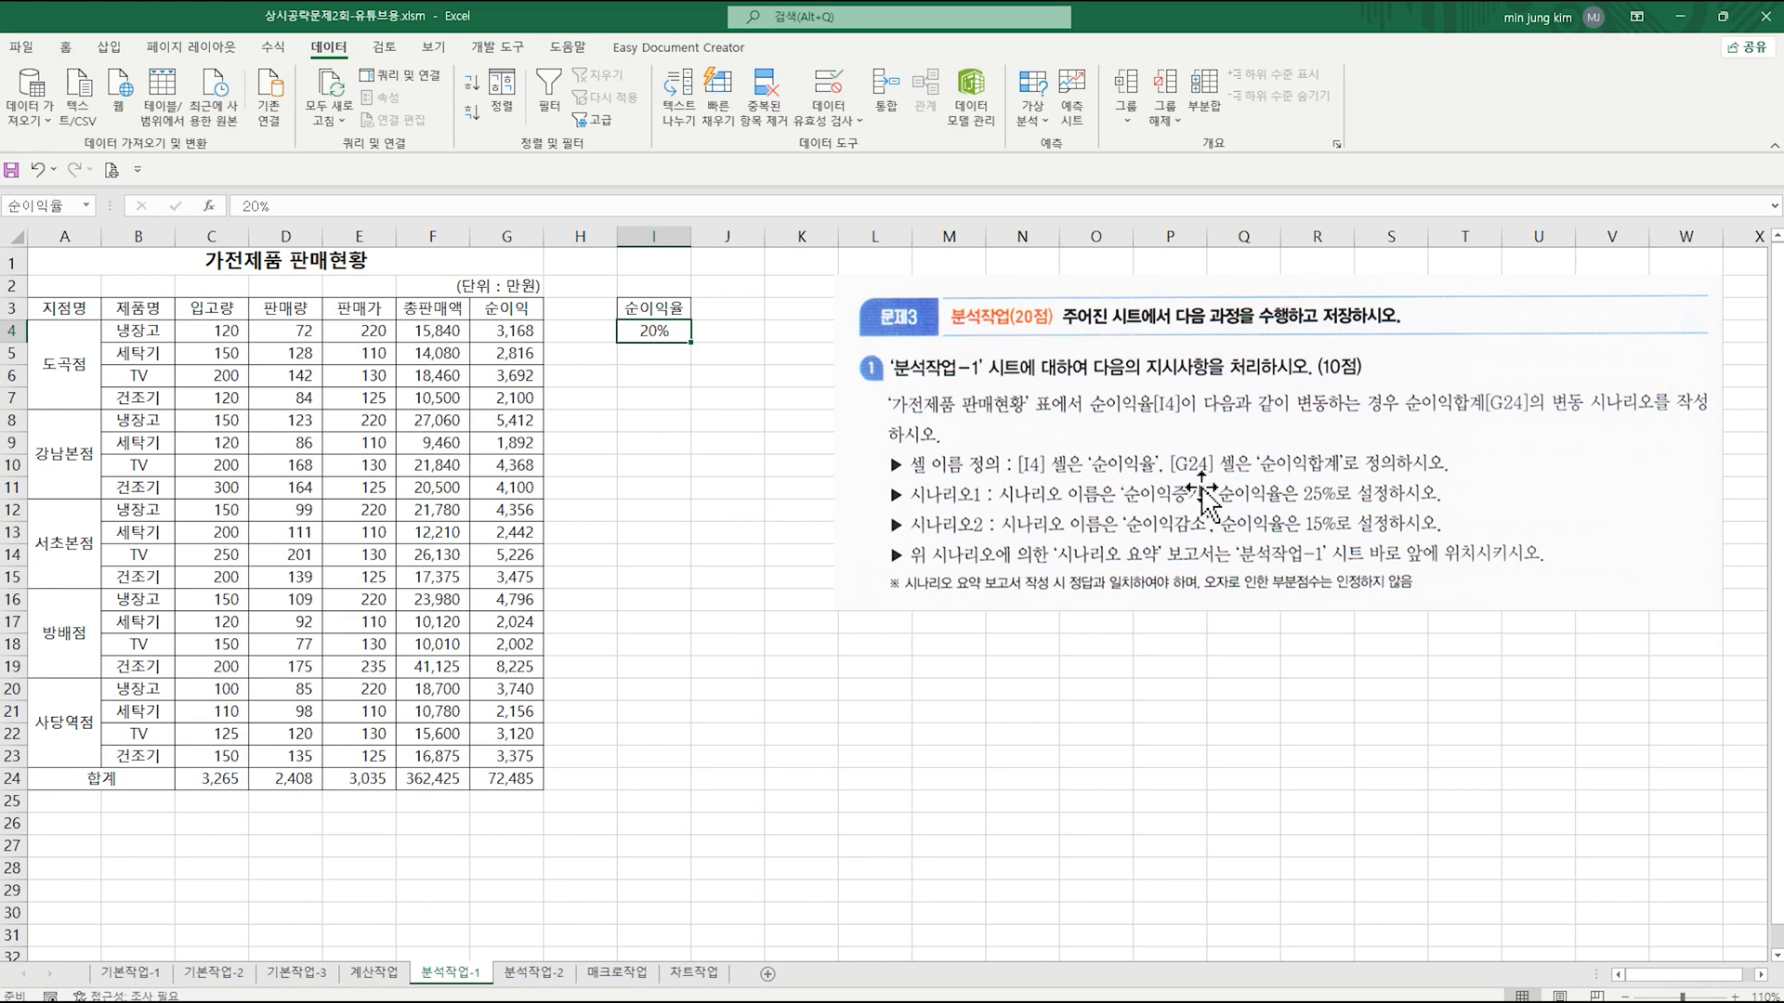
Step: Define the name 순이익합계 for cell G24
{"action": "left_click", "coordinate": [482, 782]}
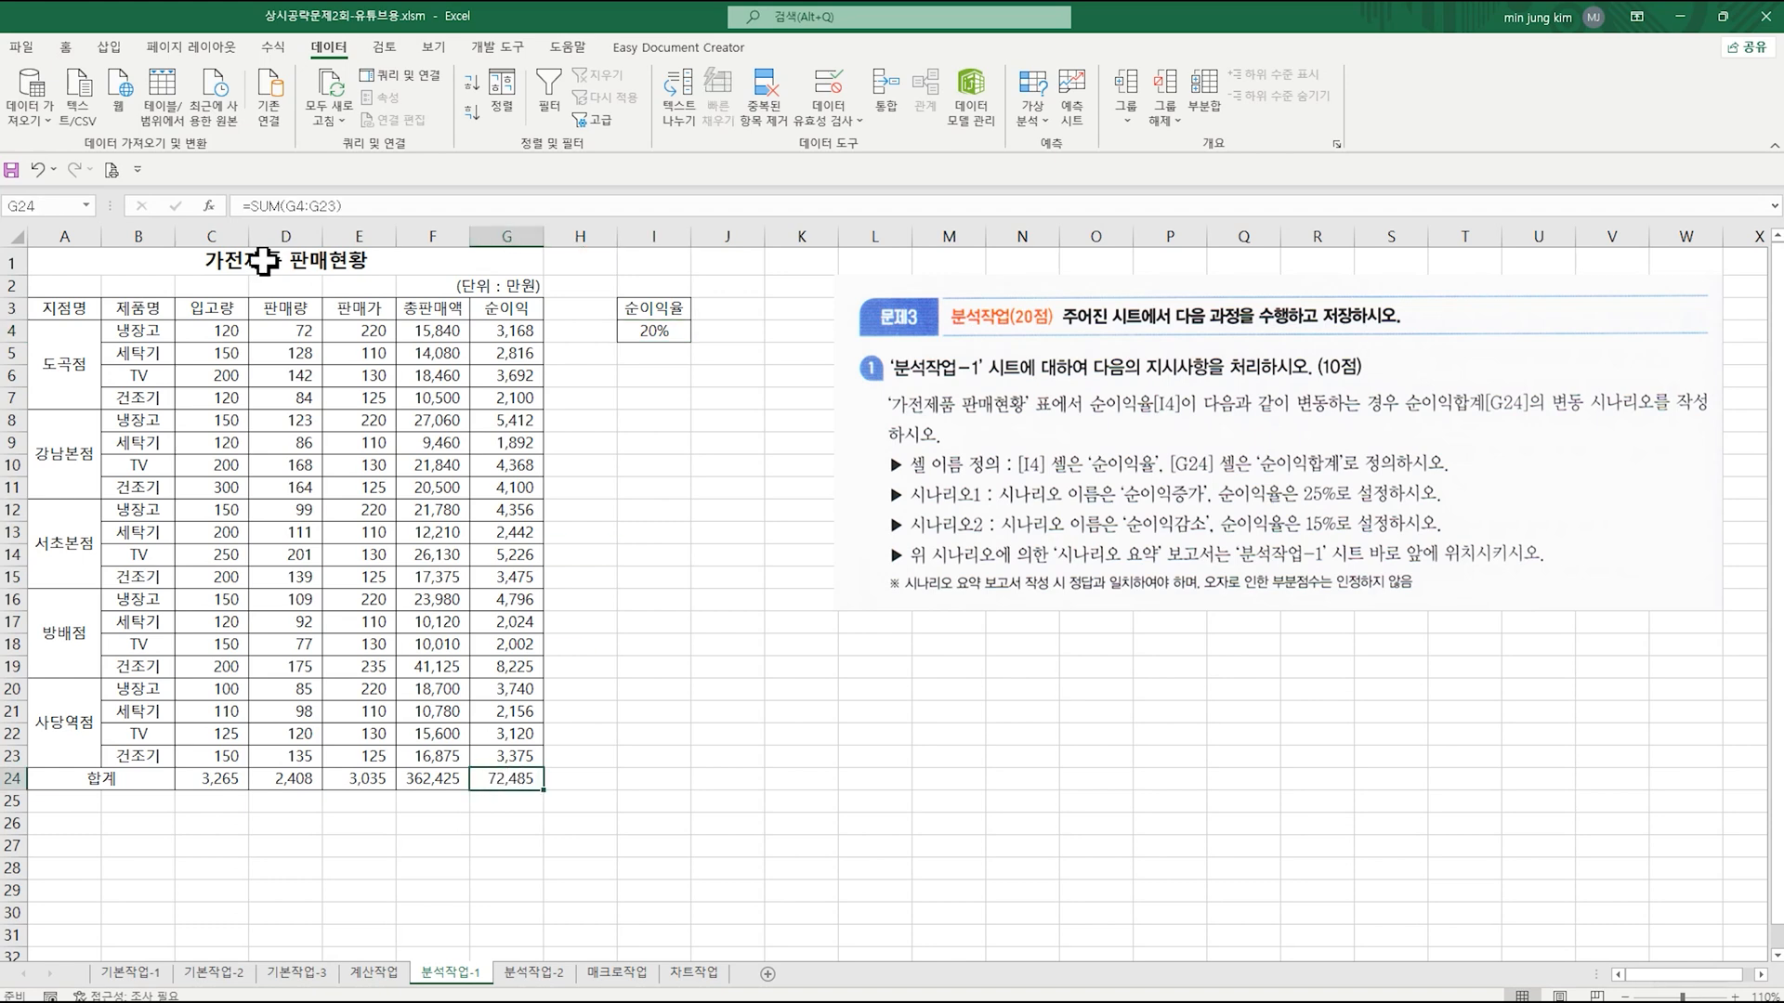
{"action": "left_click", "coordinate": [65, 206]}
{"action": "type", "text": "순ㅇ"}
{"action": "type", "text": "이익합계"}
{"action": "key", "text": "Return"}
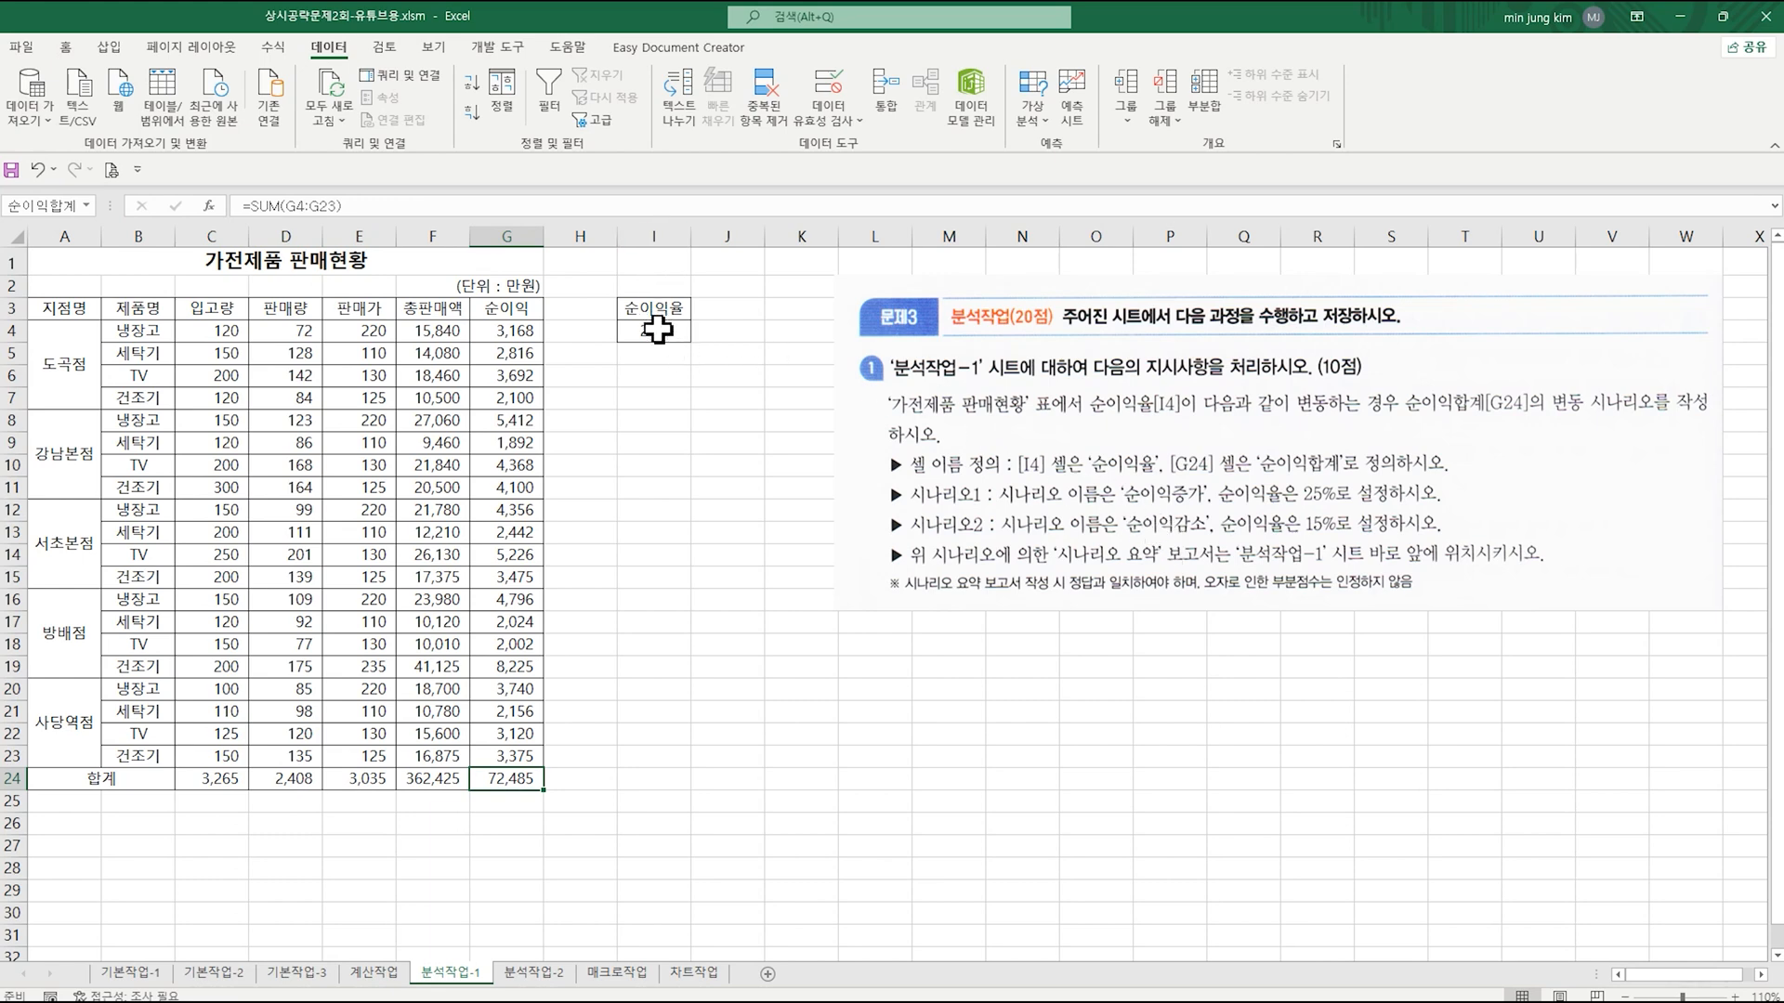
Step: Add a scenario named 순이익증가 that changes I4 to 25%, and continue to adding another scenario
{"action": "left_click", "coordinate": [665, 333]}
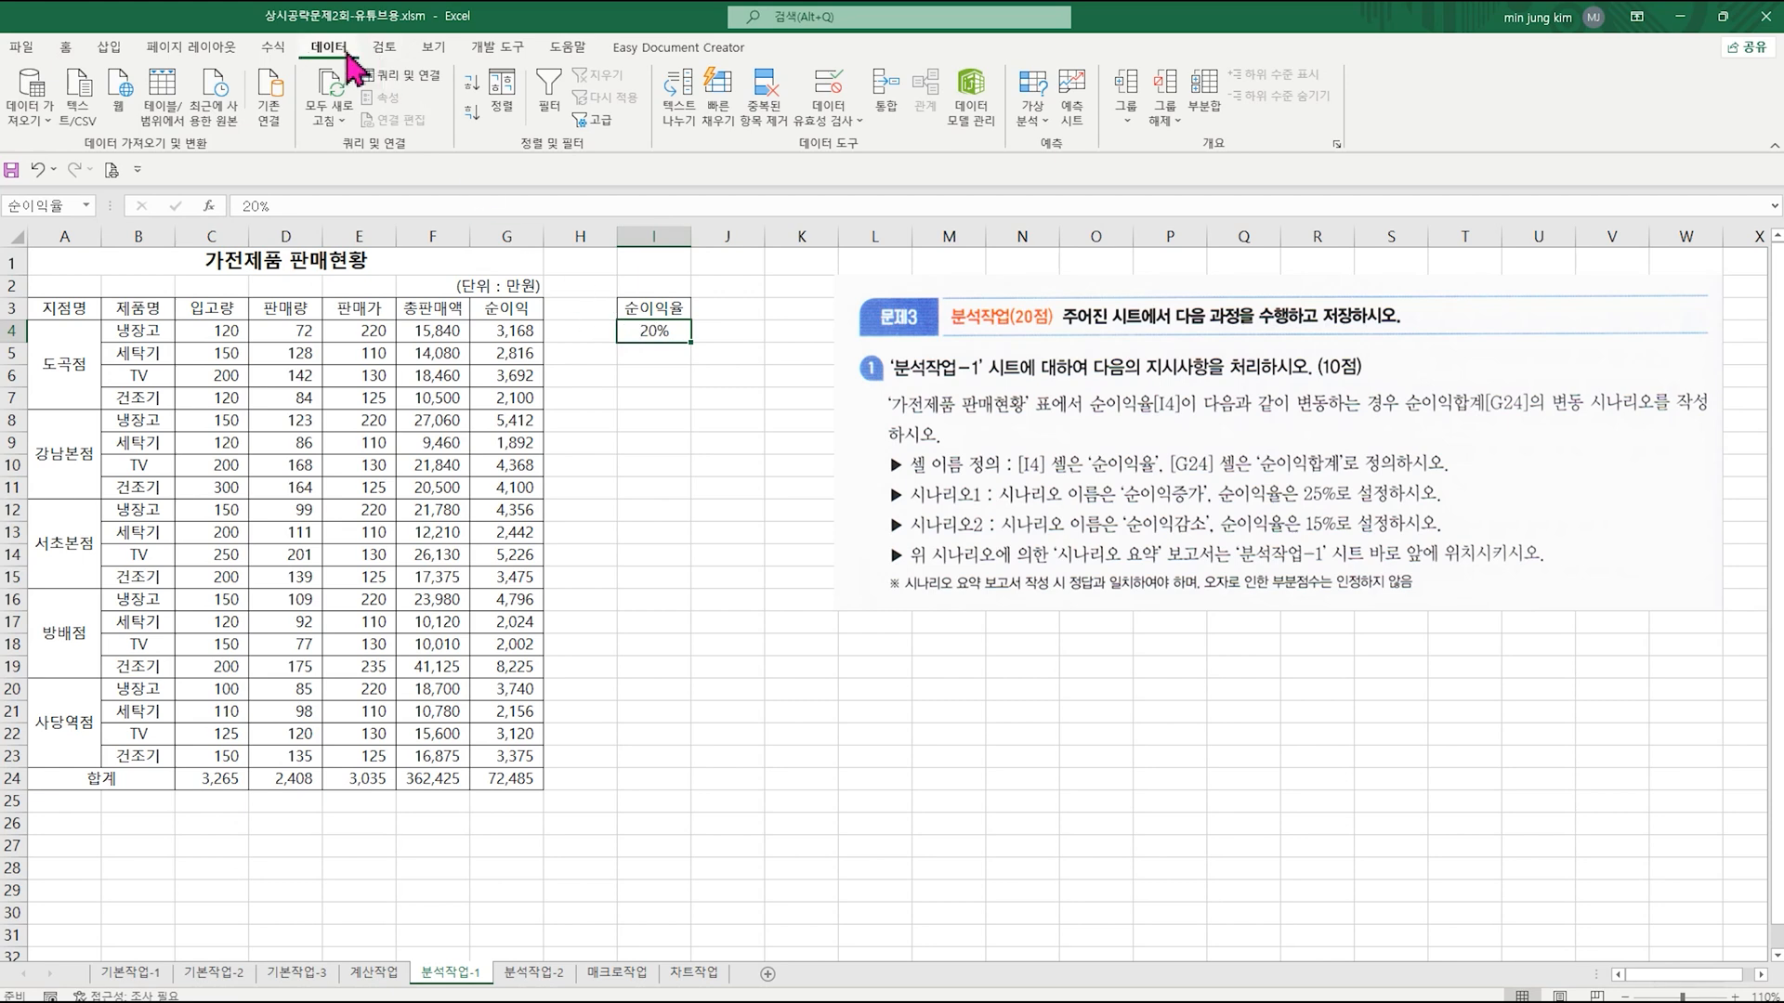
{"action": "left_click", "coordinate": [1032, 110]}
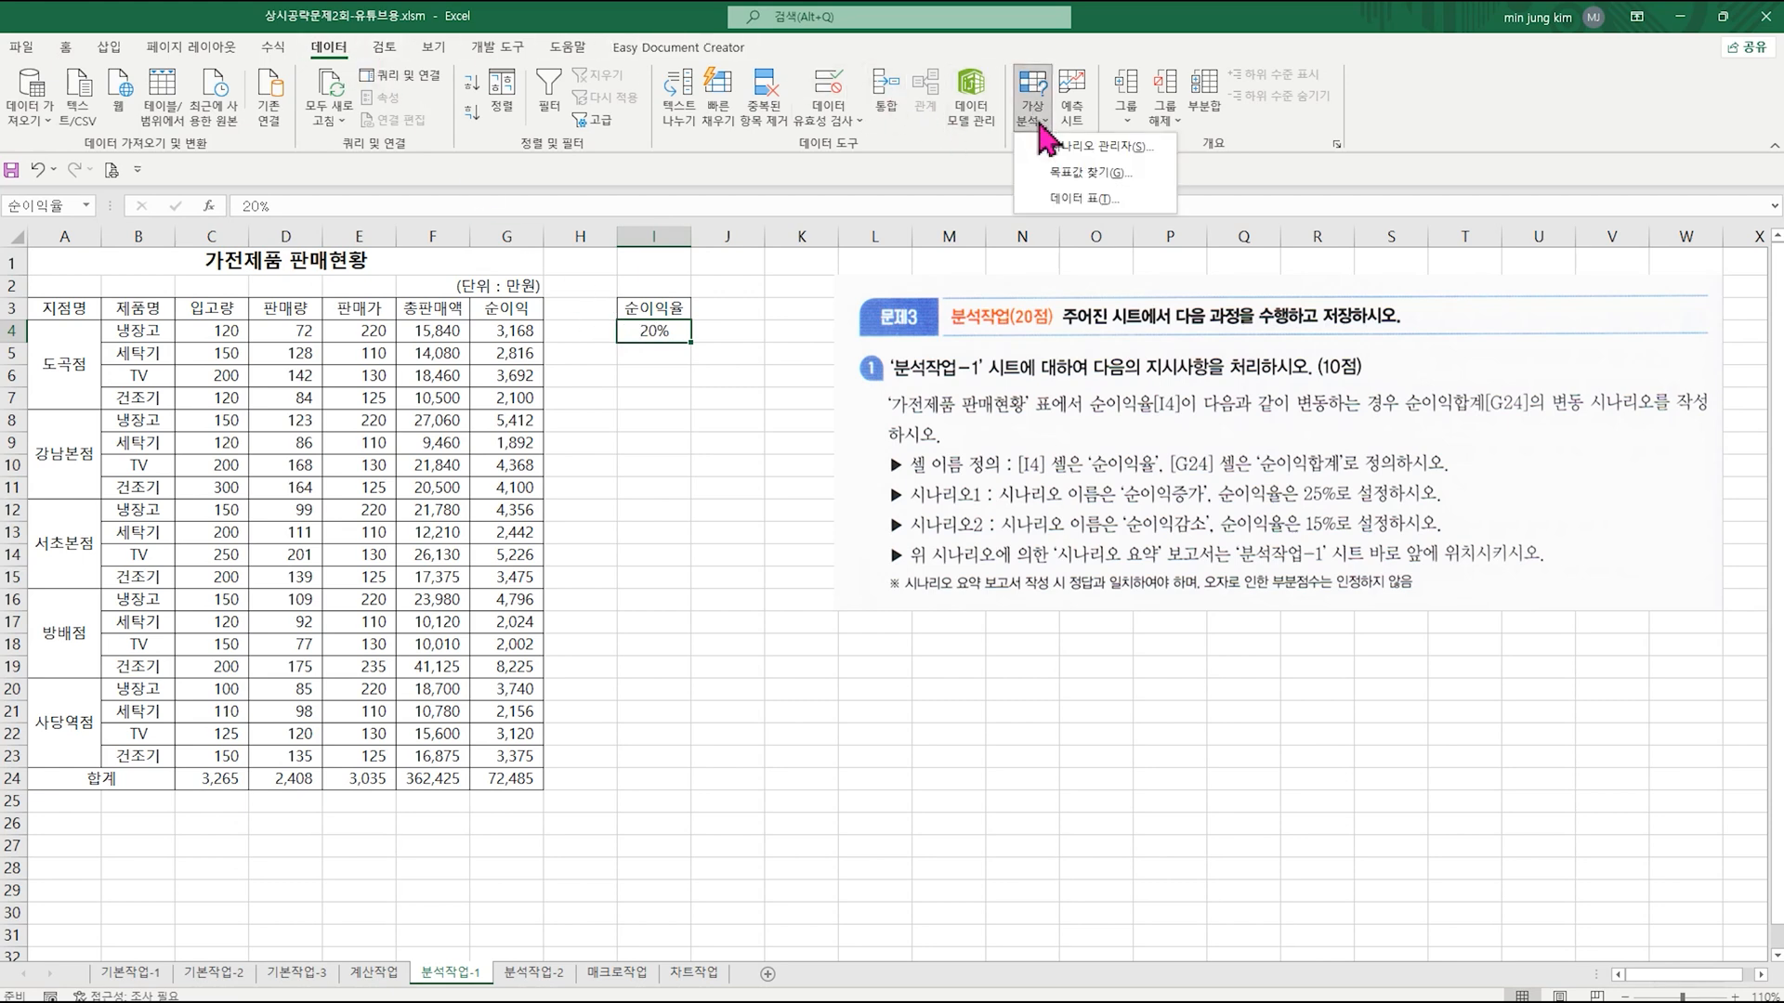
{"action": "left_click", "coordinate": [1052, 151]}
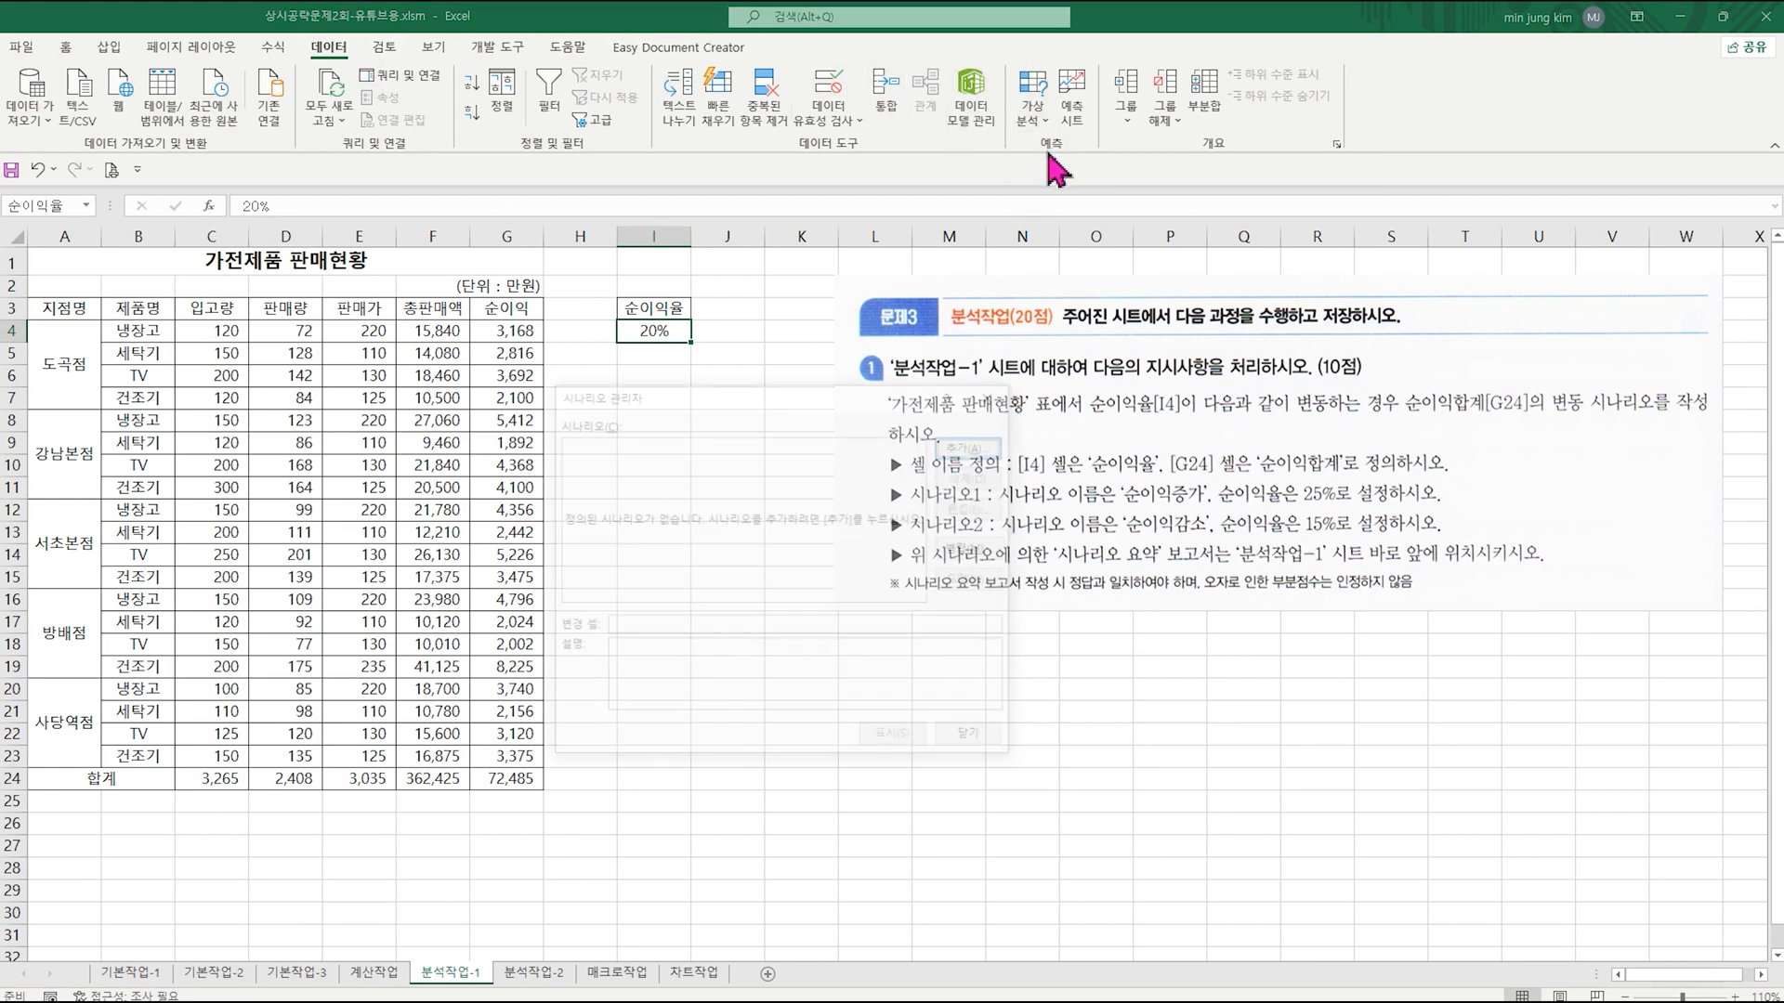
{"action": "left_click", "coordinate": [971, 448]}
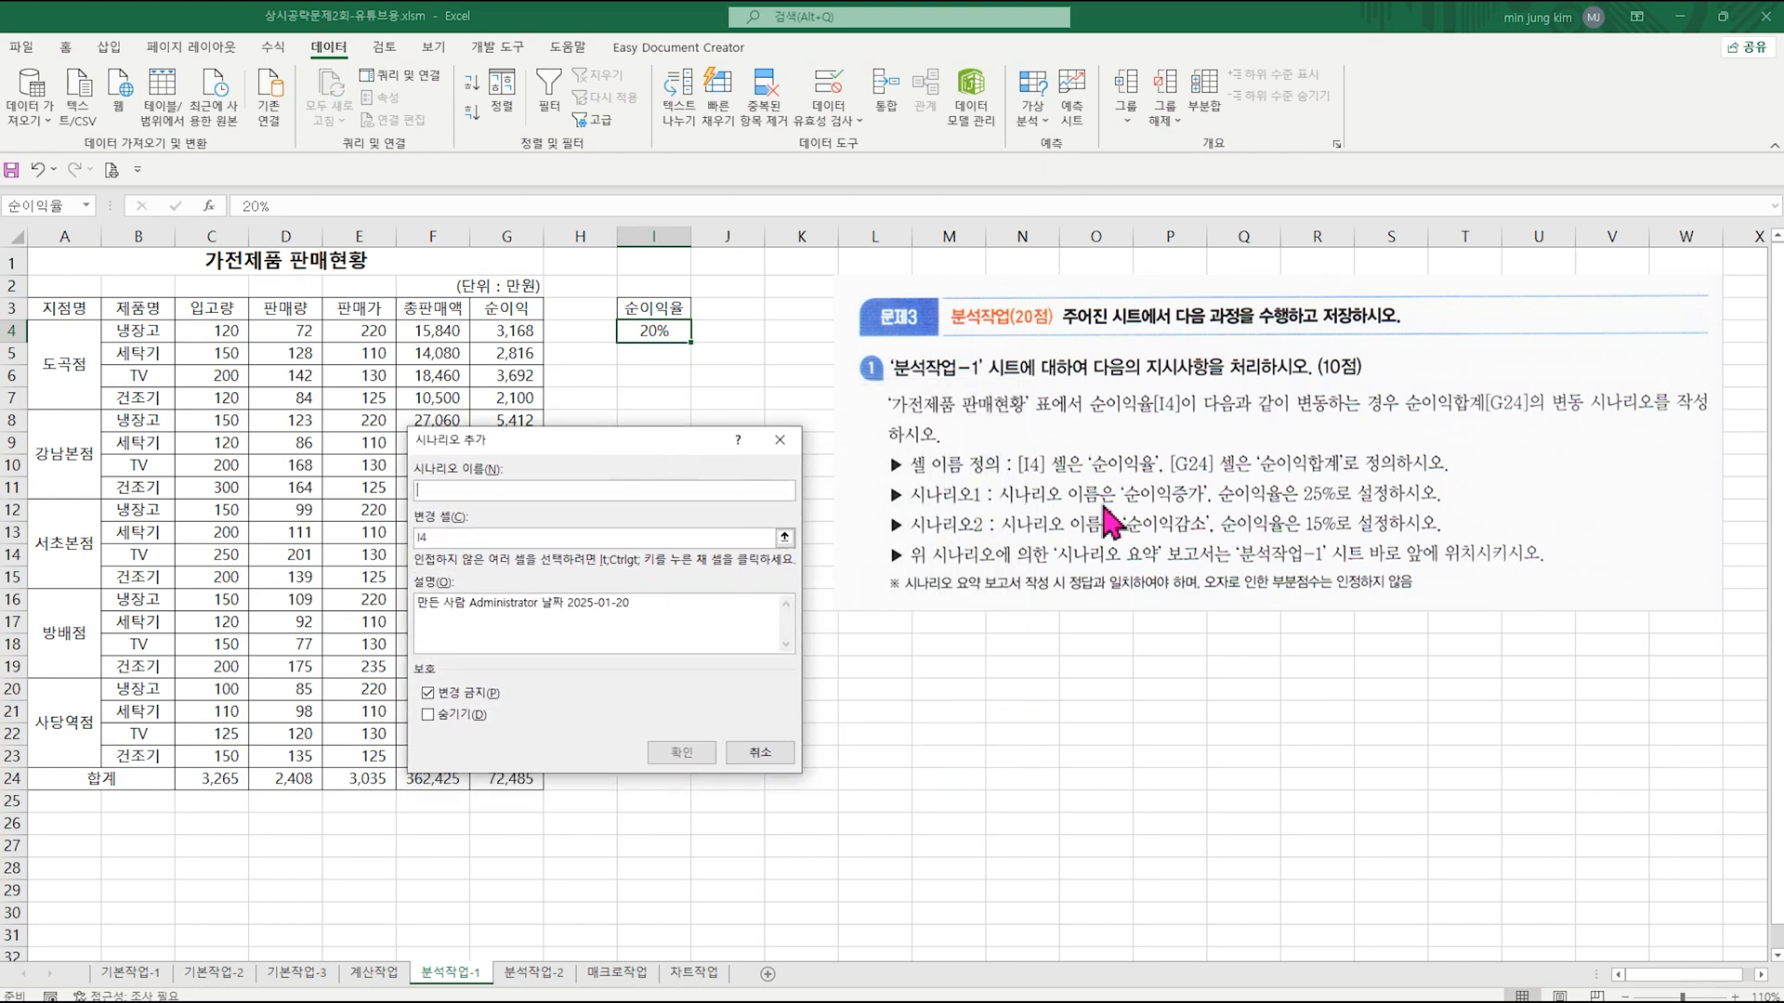
{"action": "type", "text": "순이익증가"}
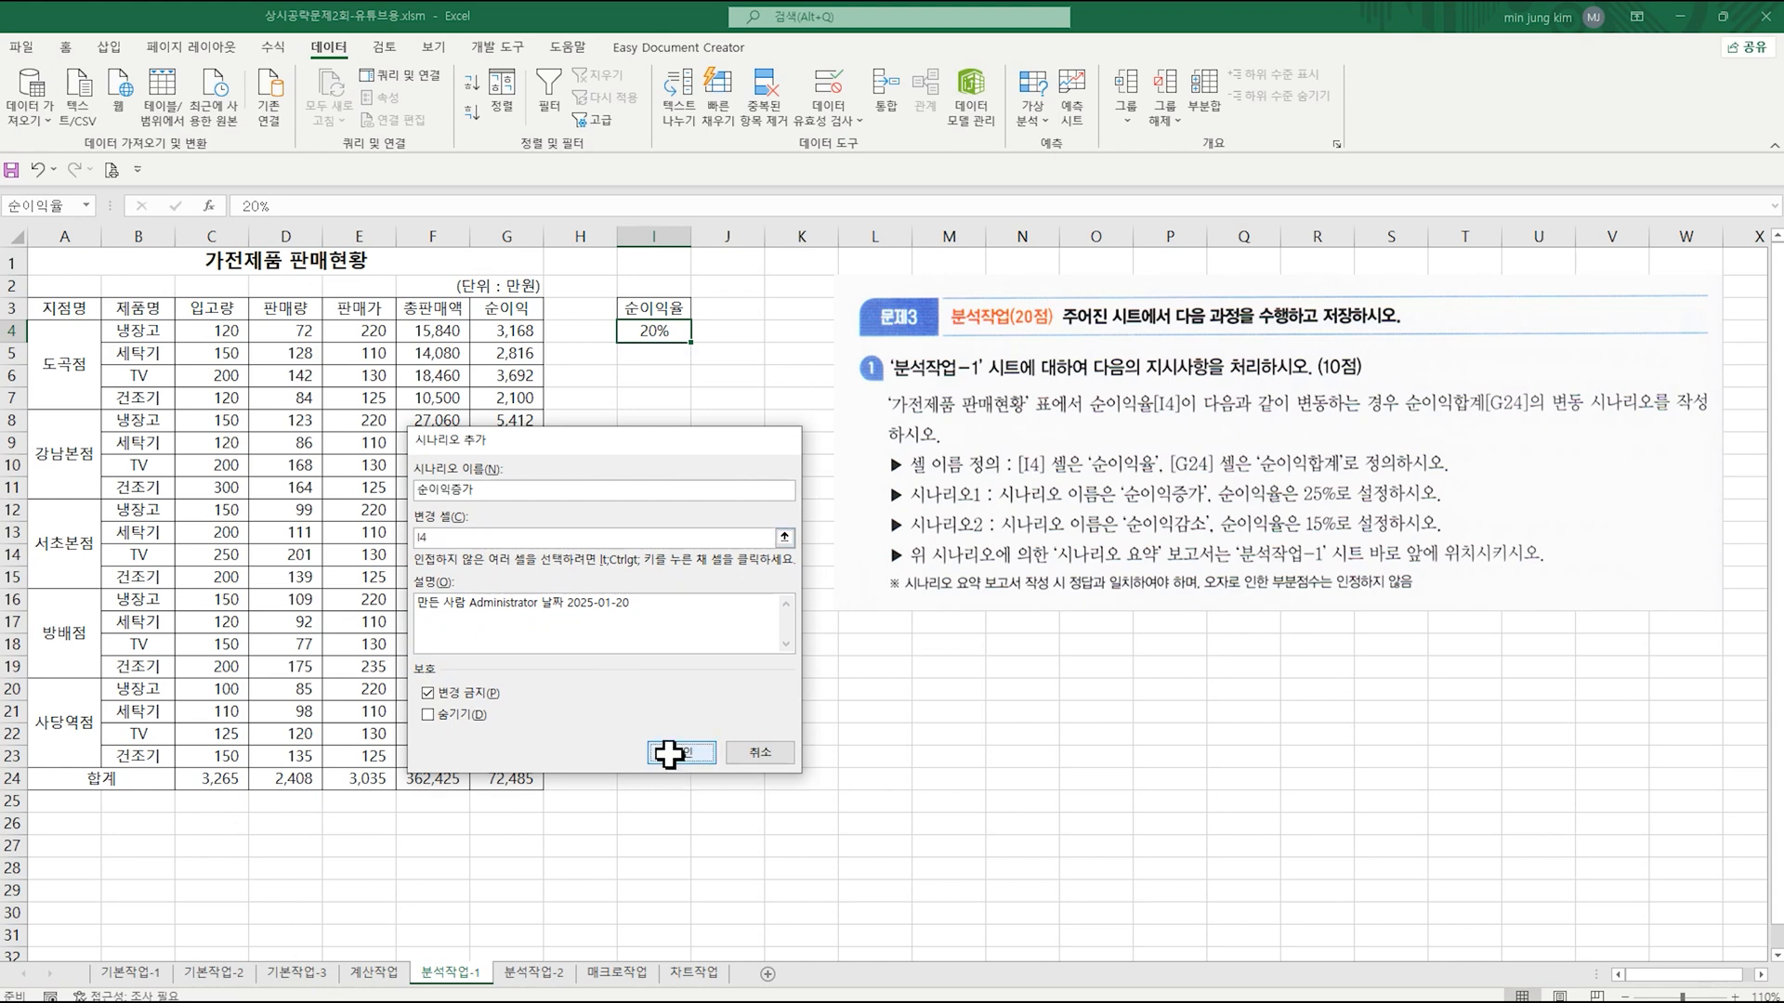
{"action": "left_click", "coordinate": [678, 753]}
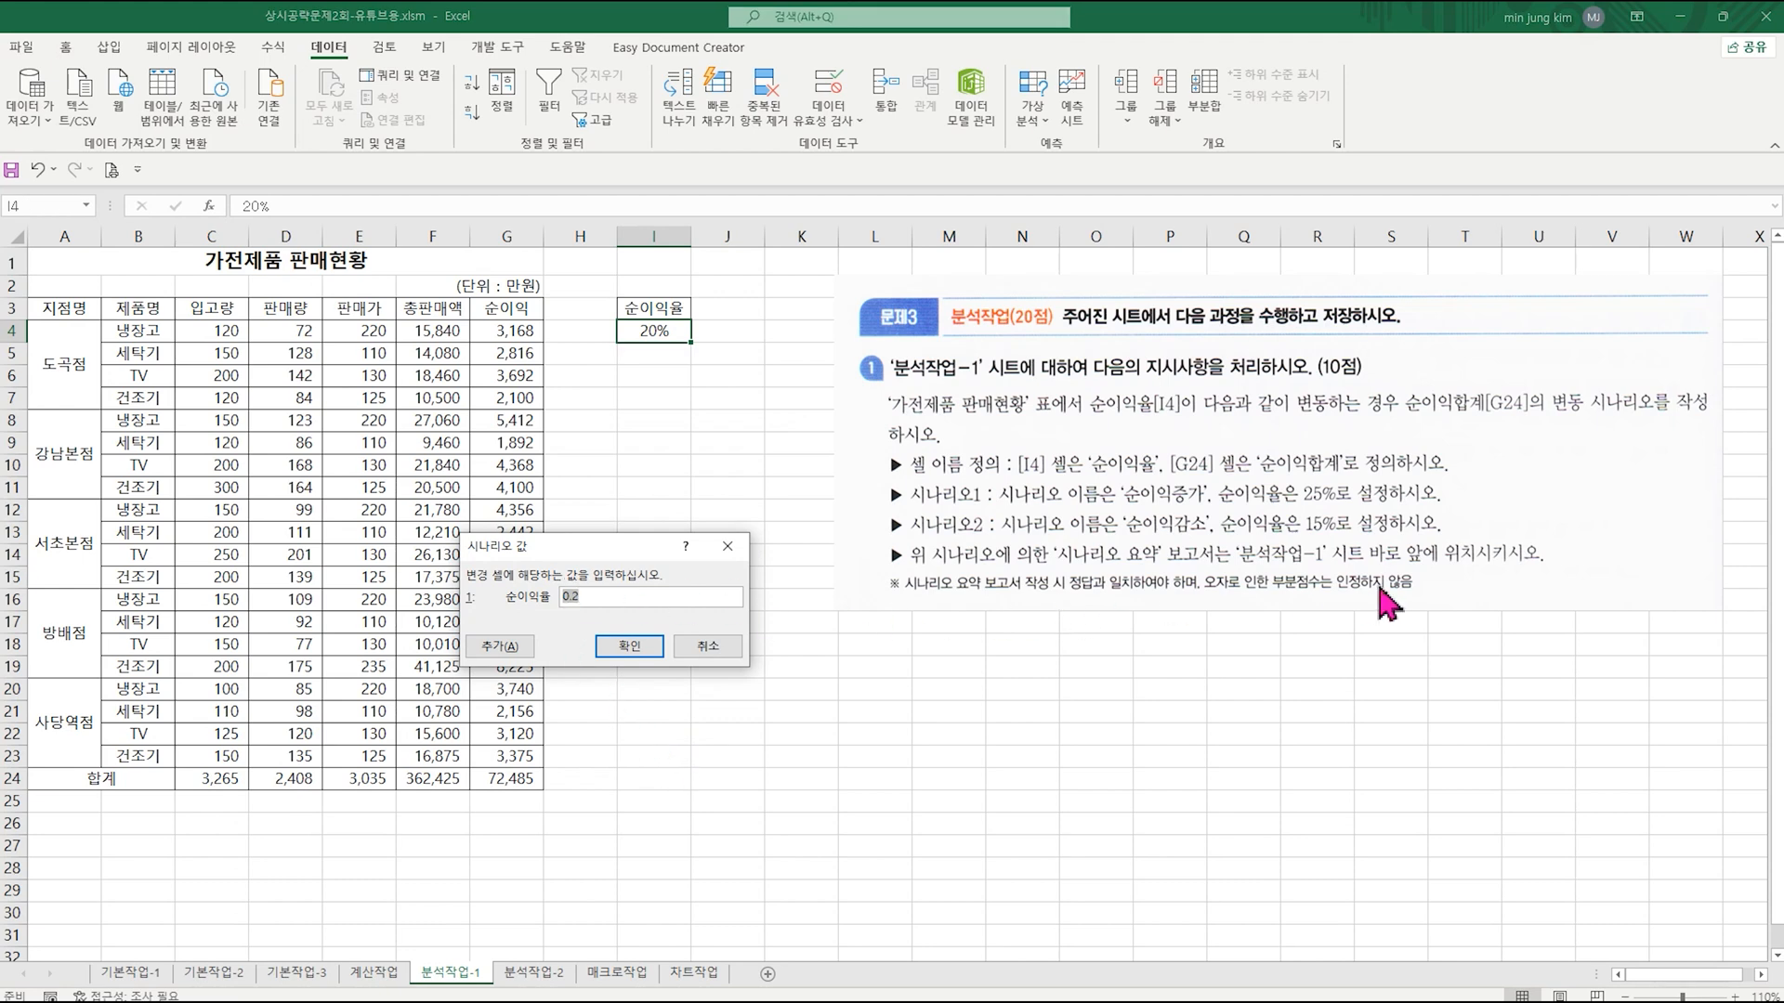
{"action": "type", "text": "25%"}
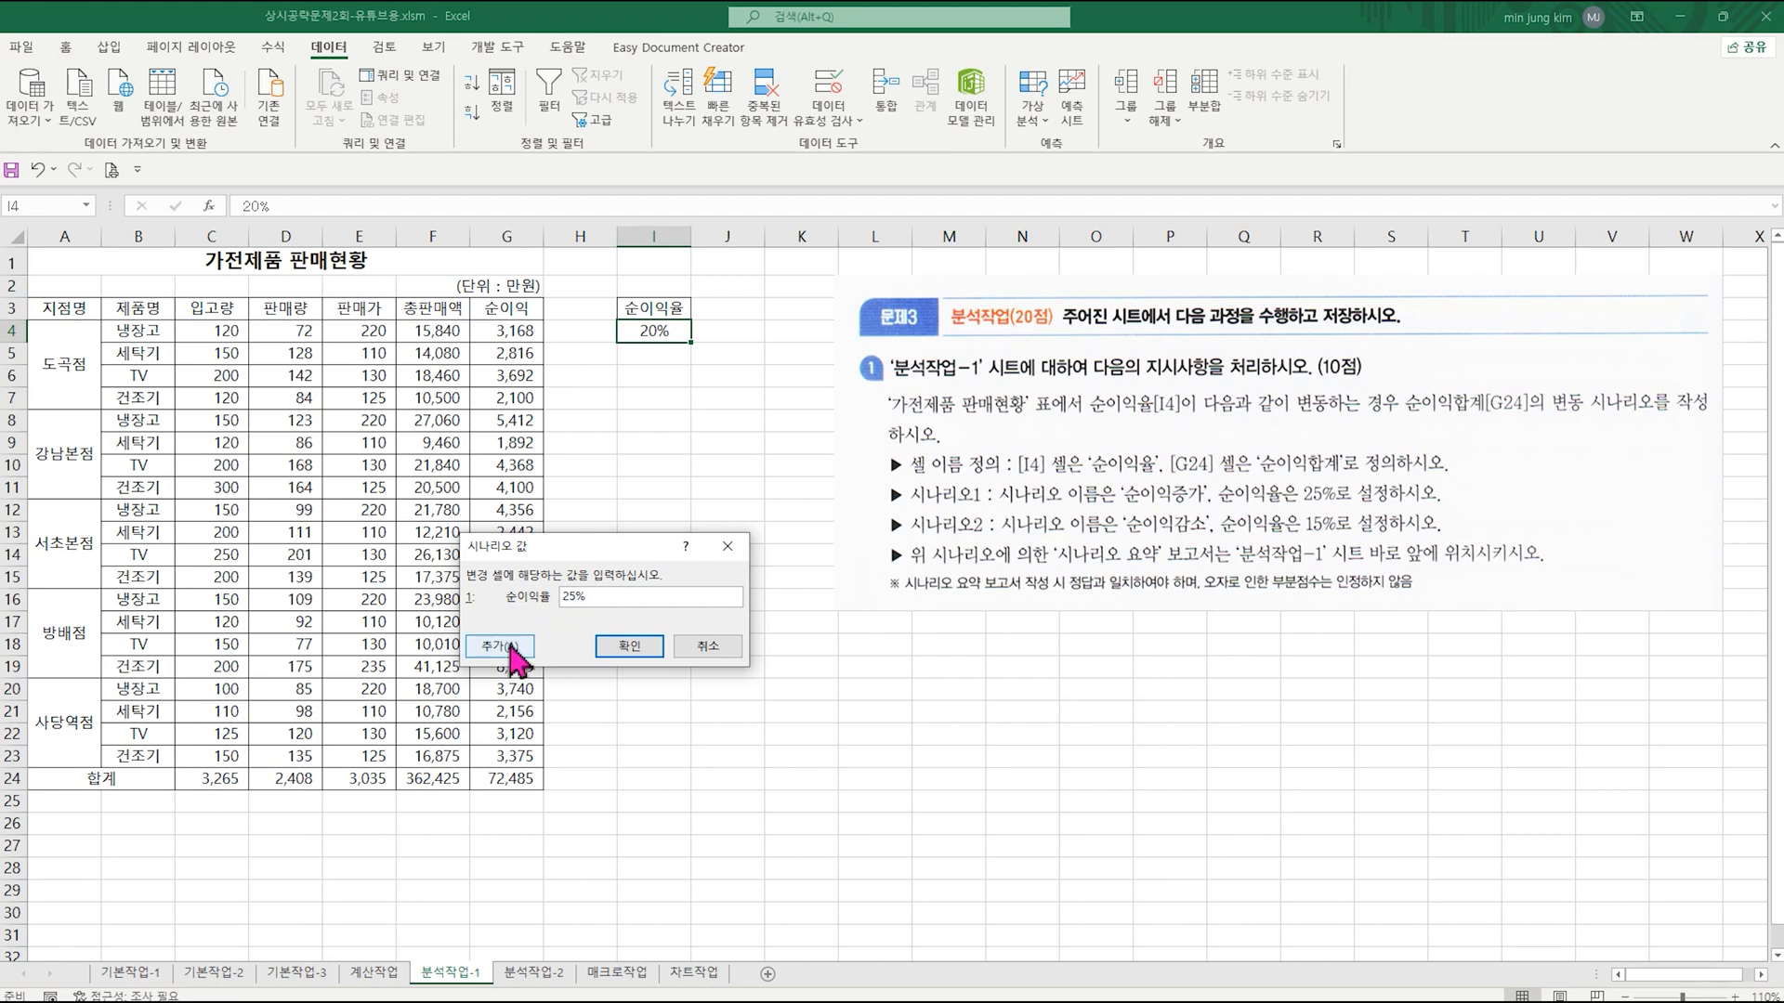
{"action": "left_click", "coordinate": [525, 648]}
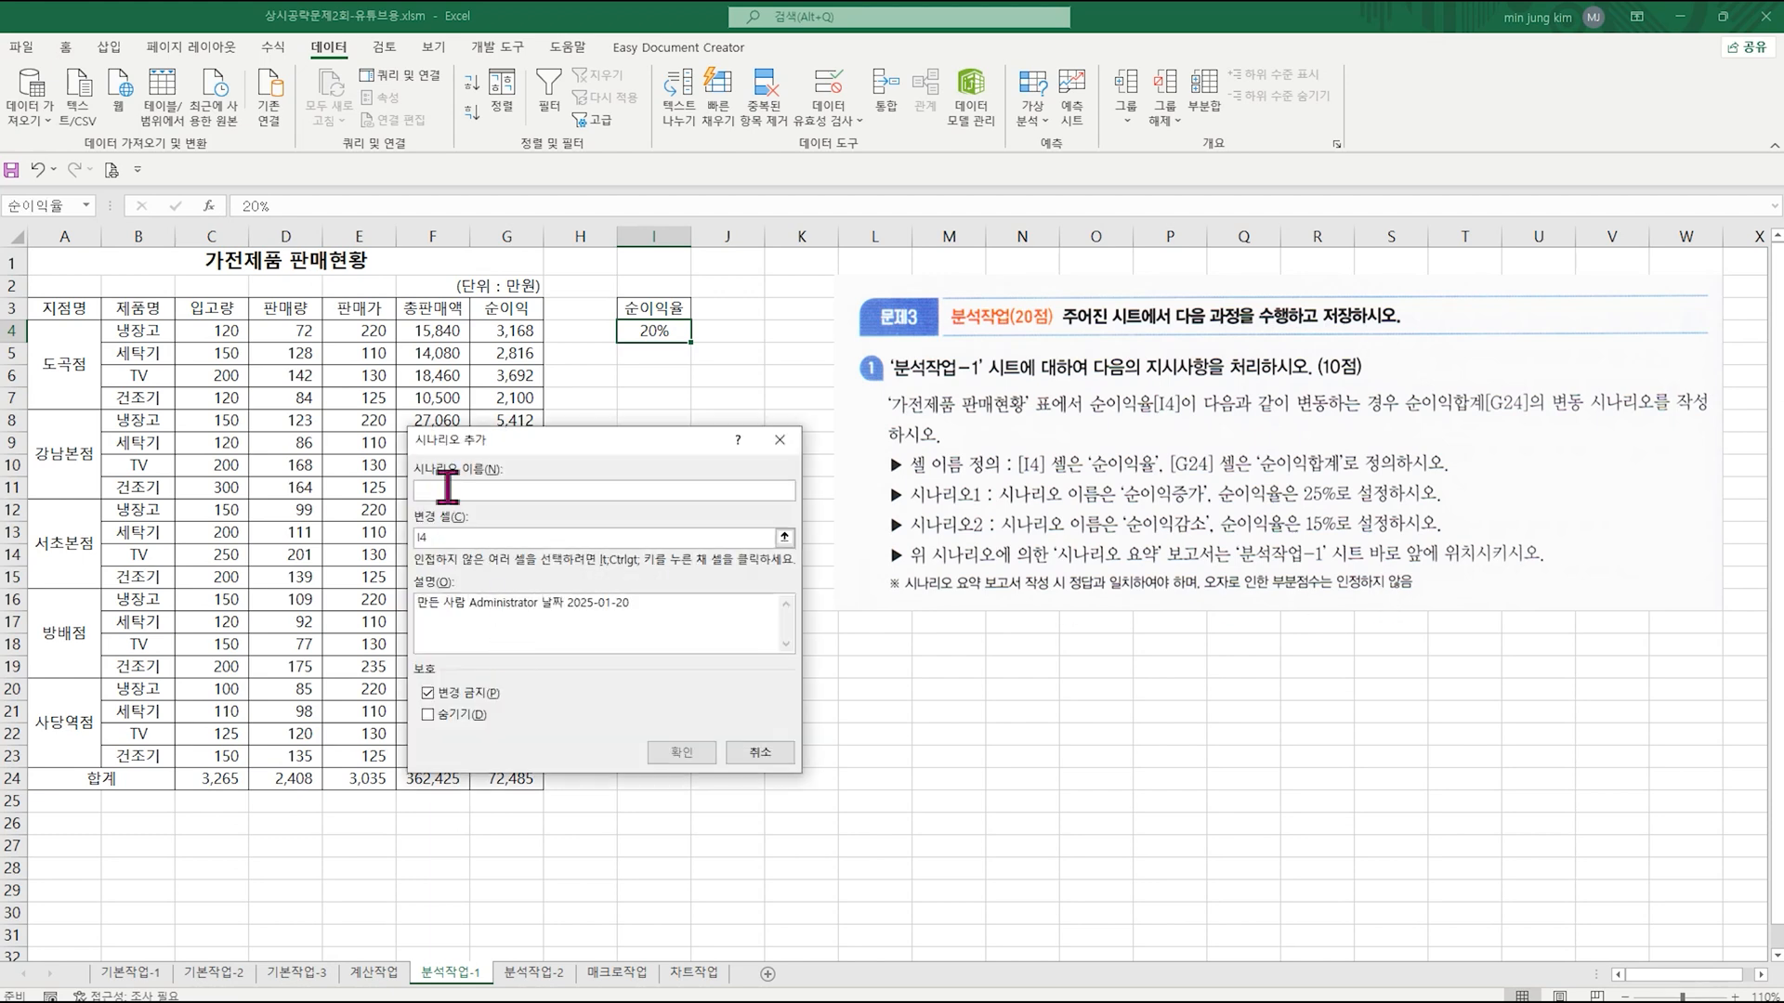
Step: Add a second scenario named 순이익감소 that sets 순이익율 in I4 to 15%
{"action": "type", "text": "순이익감소"}
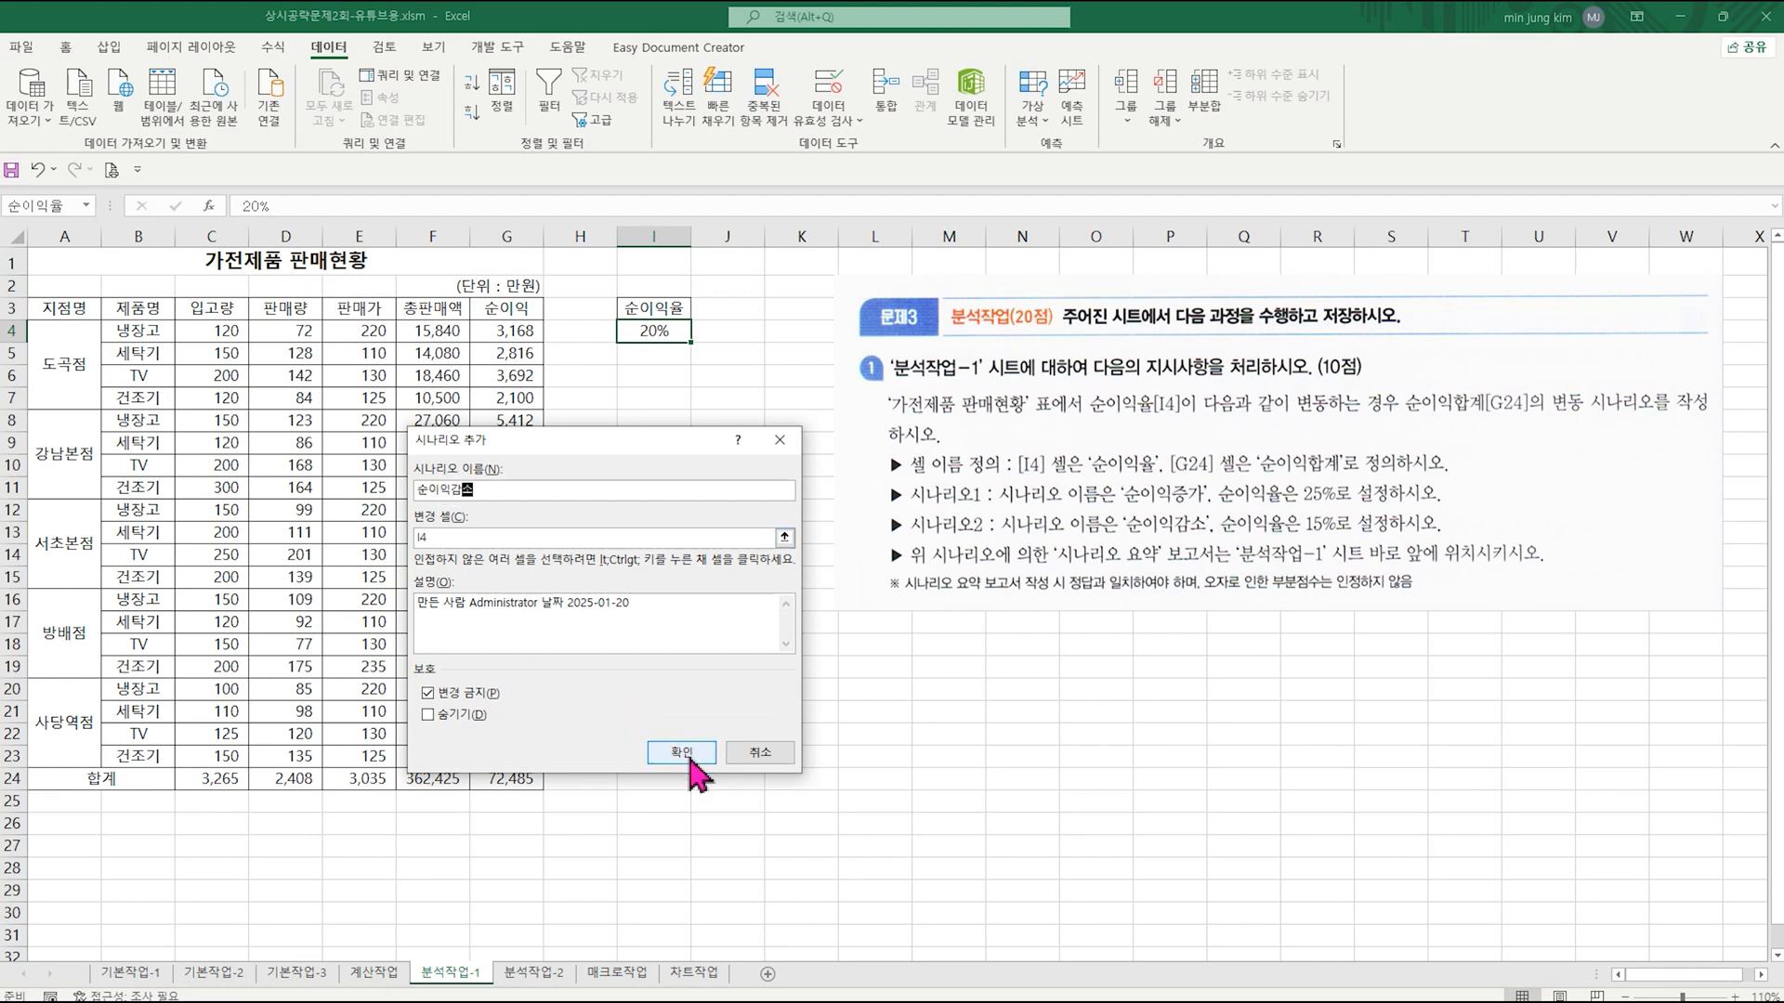
{"action": "left_click", "coordinate": [690, 759]}
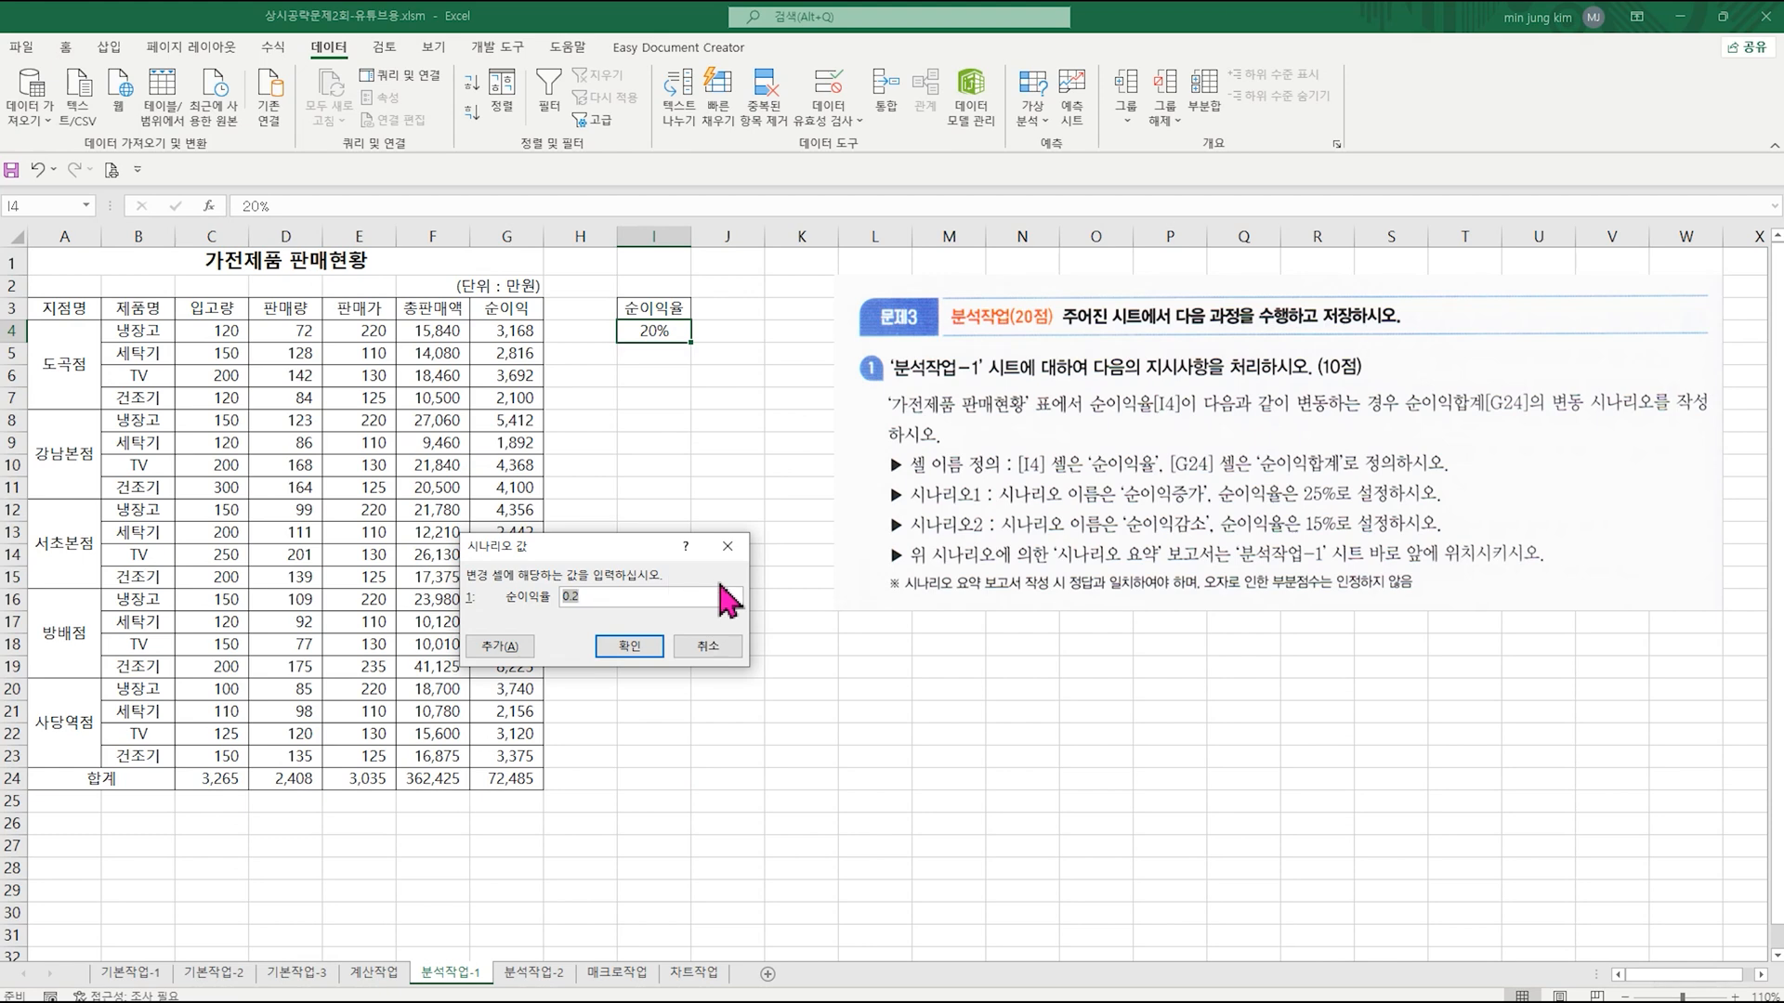
{"action": "type", "text": "15%"}
{"action": "left_click", "coordinate": [641, 648]}
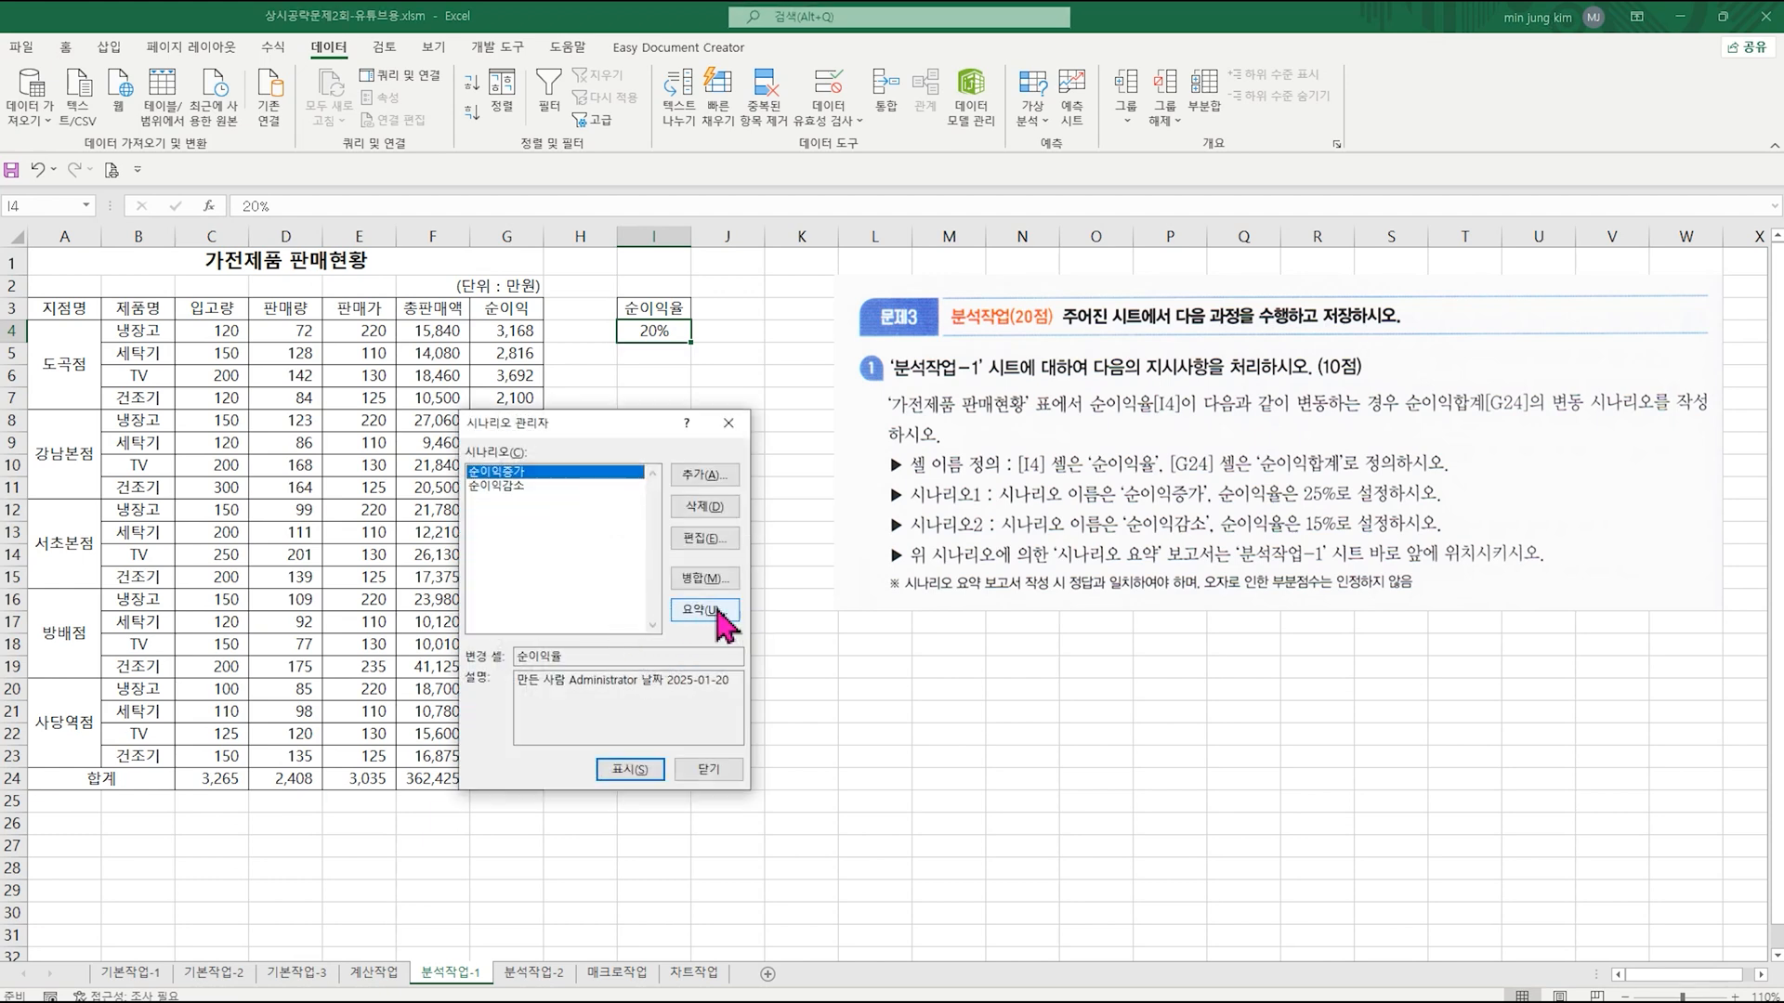
Step: Generate a 시나리오 요약 report from the two scenarios with G24 as the result cell
{"action": "left_click", "coordinate": [719, 613]}
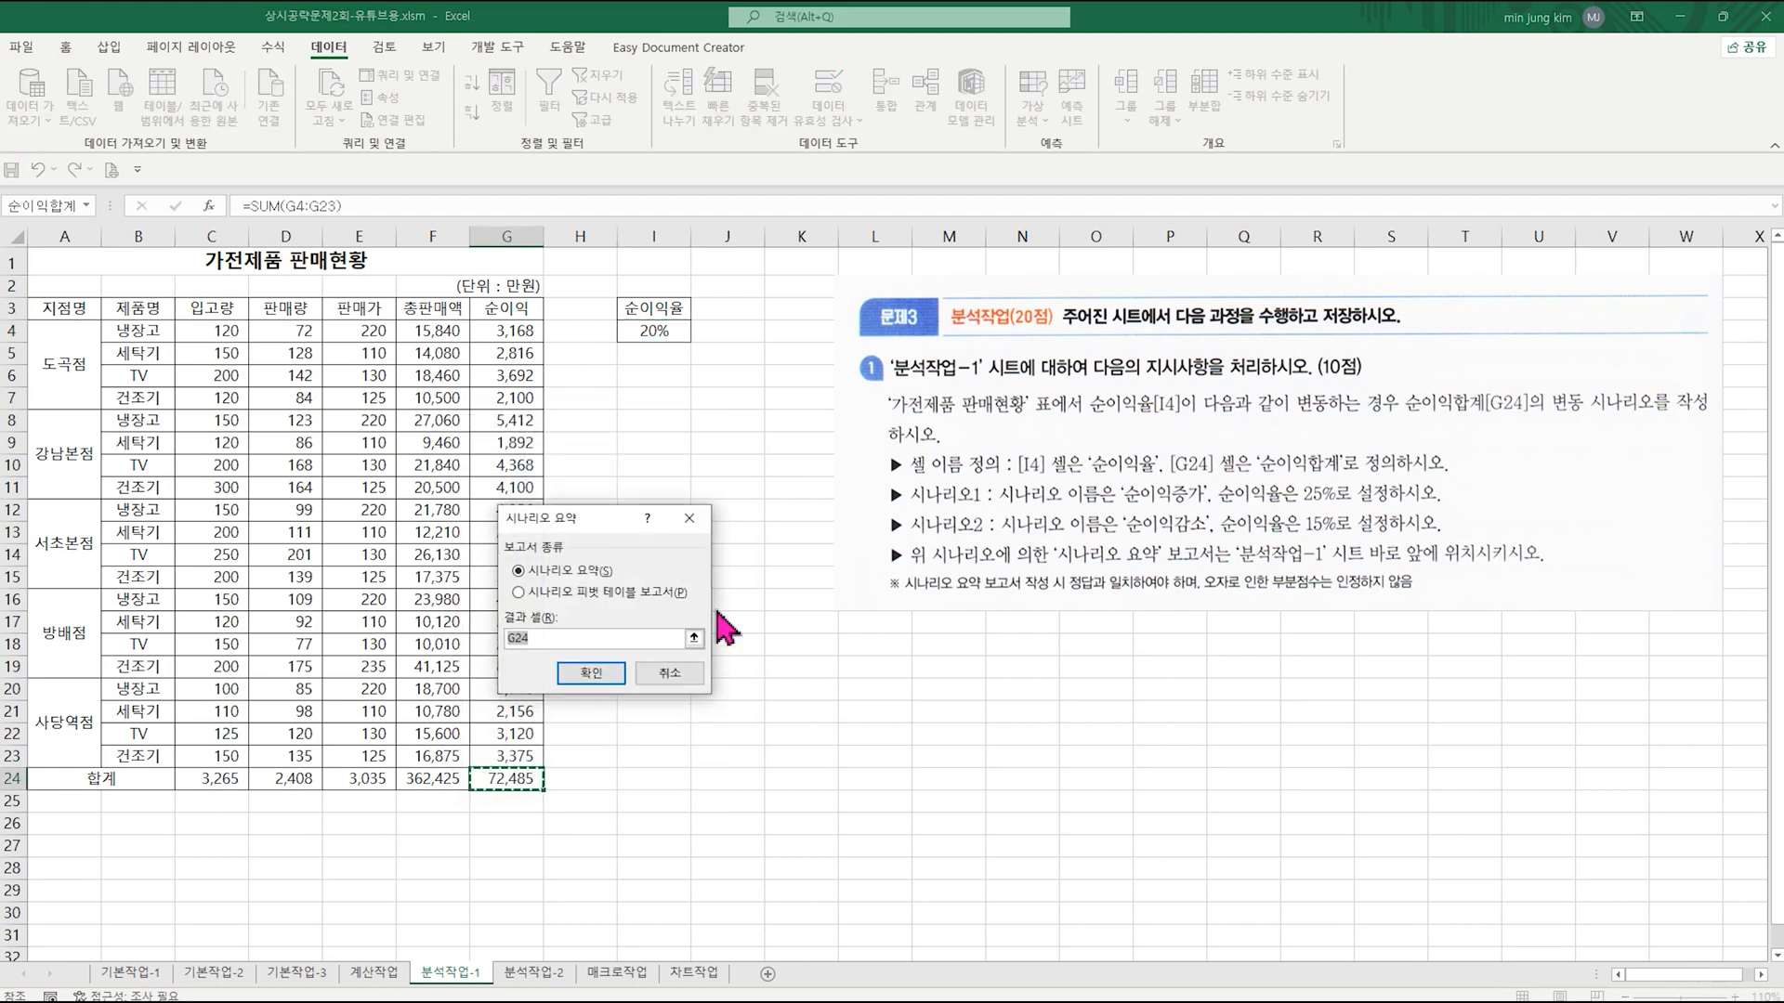
{"action": "left_click_drag", "start_coordinate": [595, 534], "coordinate": [745, 551]}
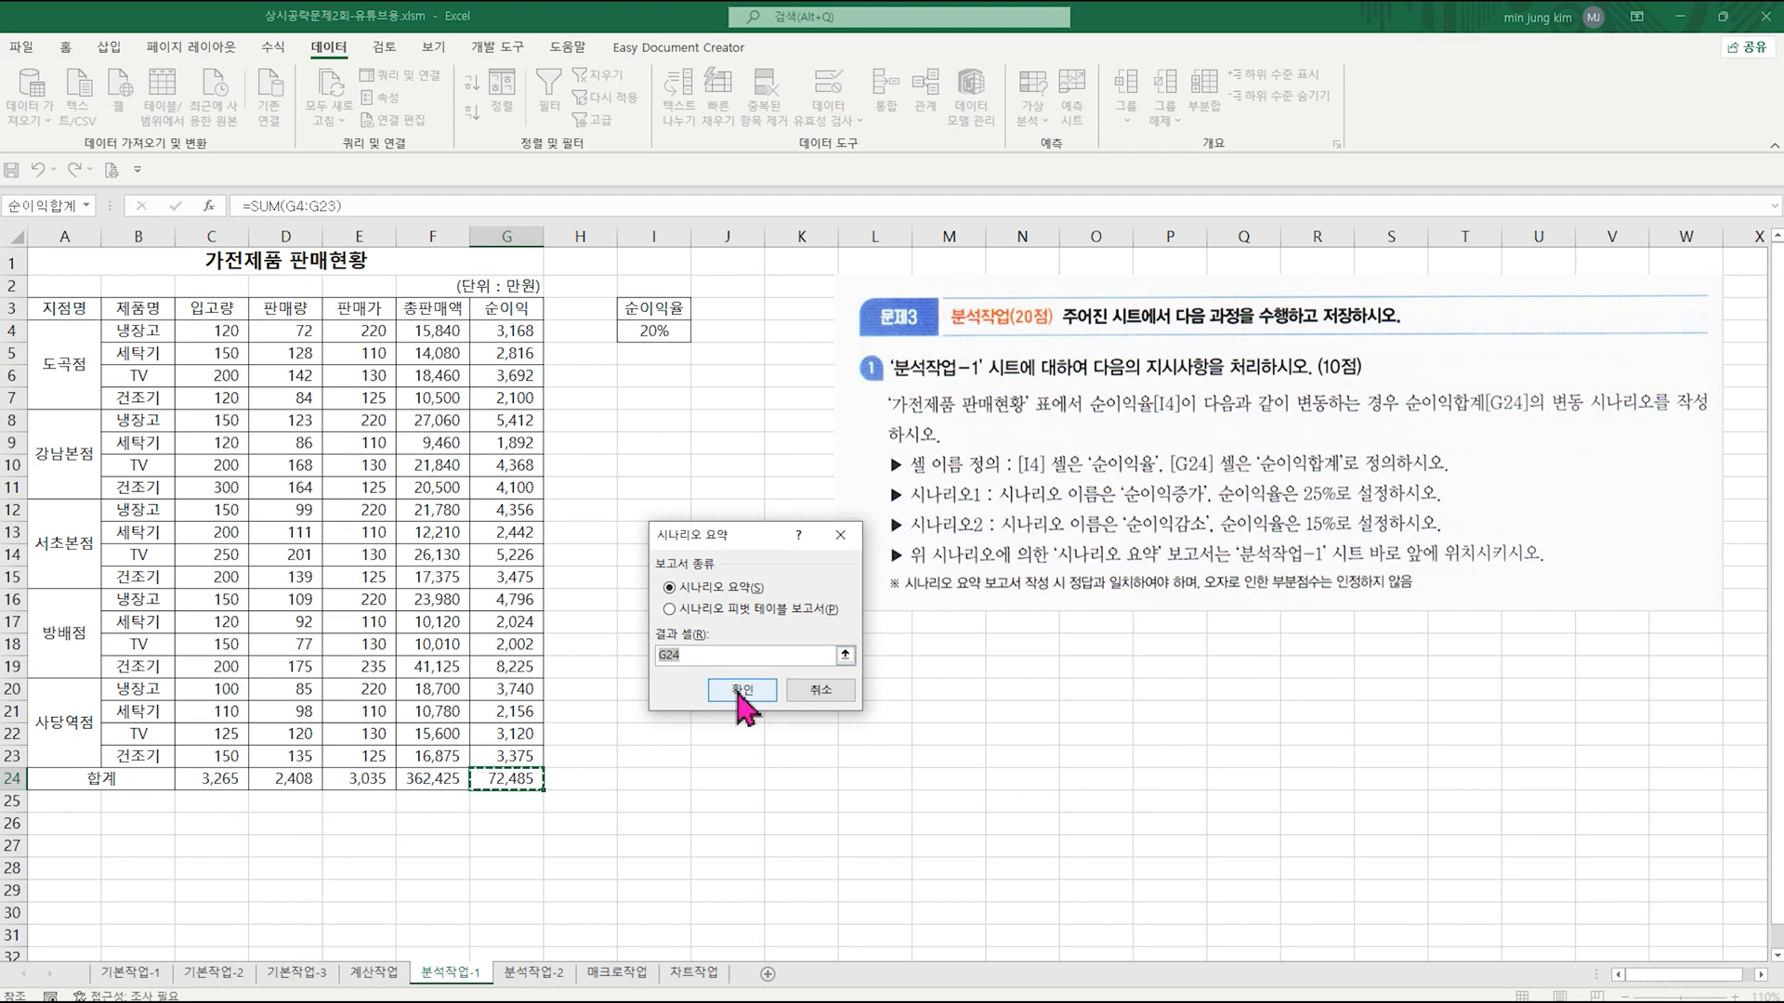
{"action": "left_click", "coordinate": [741, 692]}
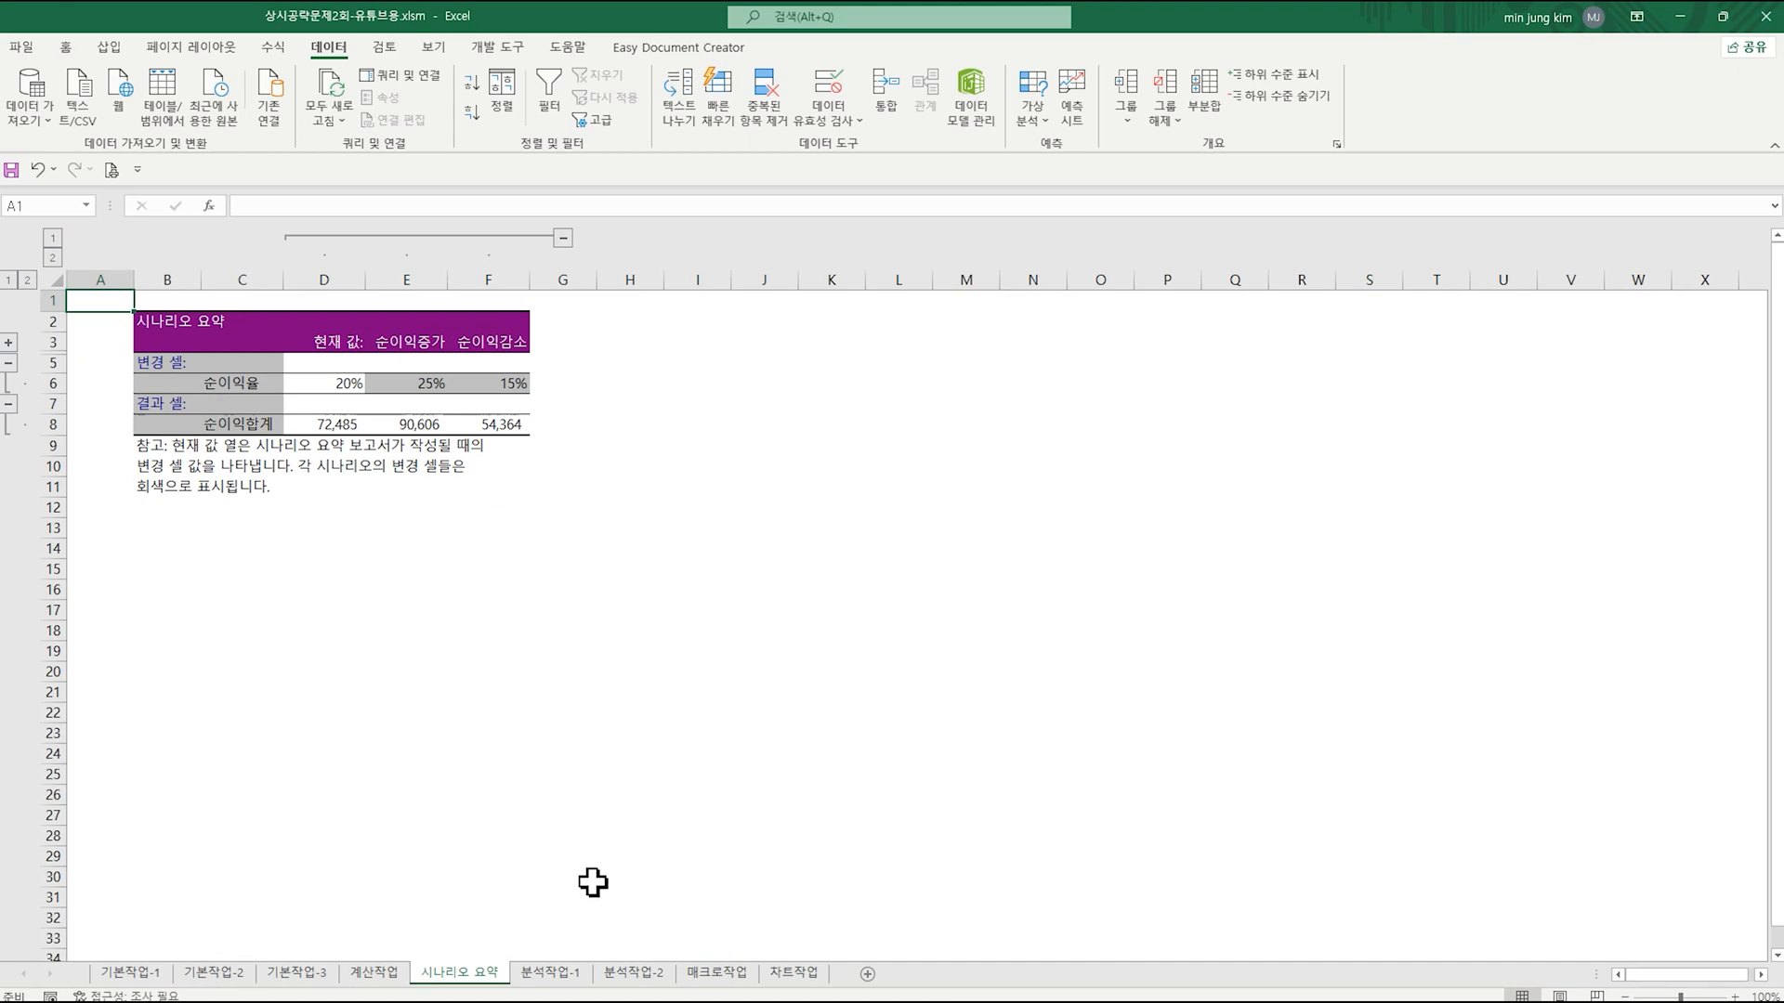
Step: Check the 시나리오 요약 sheet and its placement against the instructions on 분석작업-1
{"action": "left_click", "coordinate": [563, 976]}
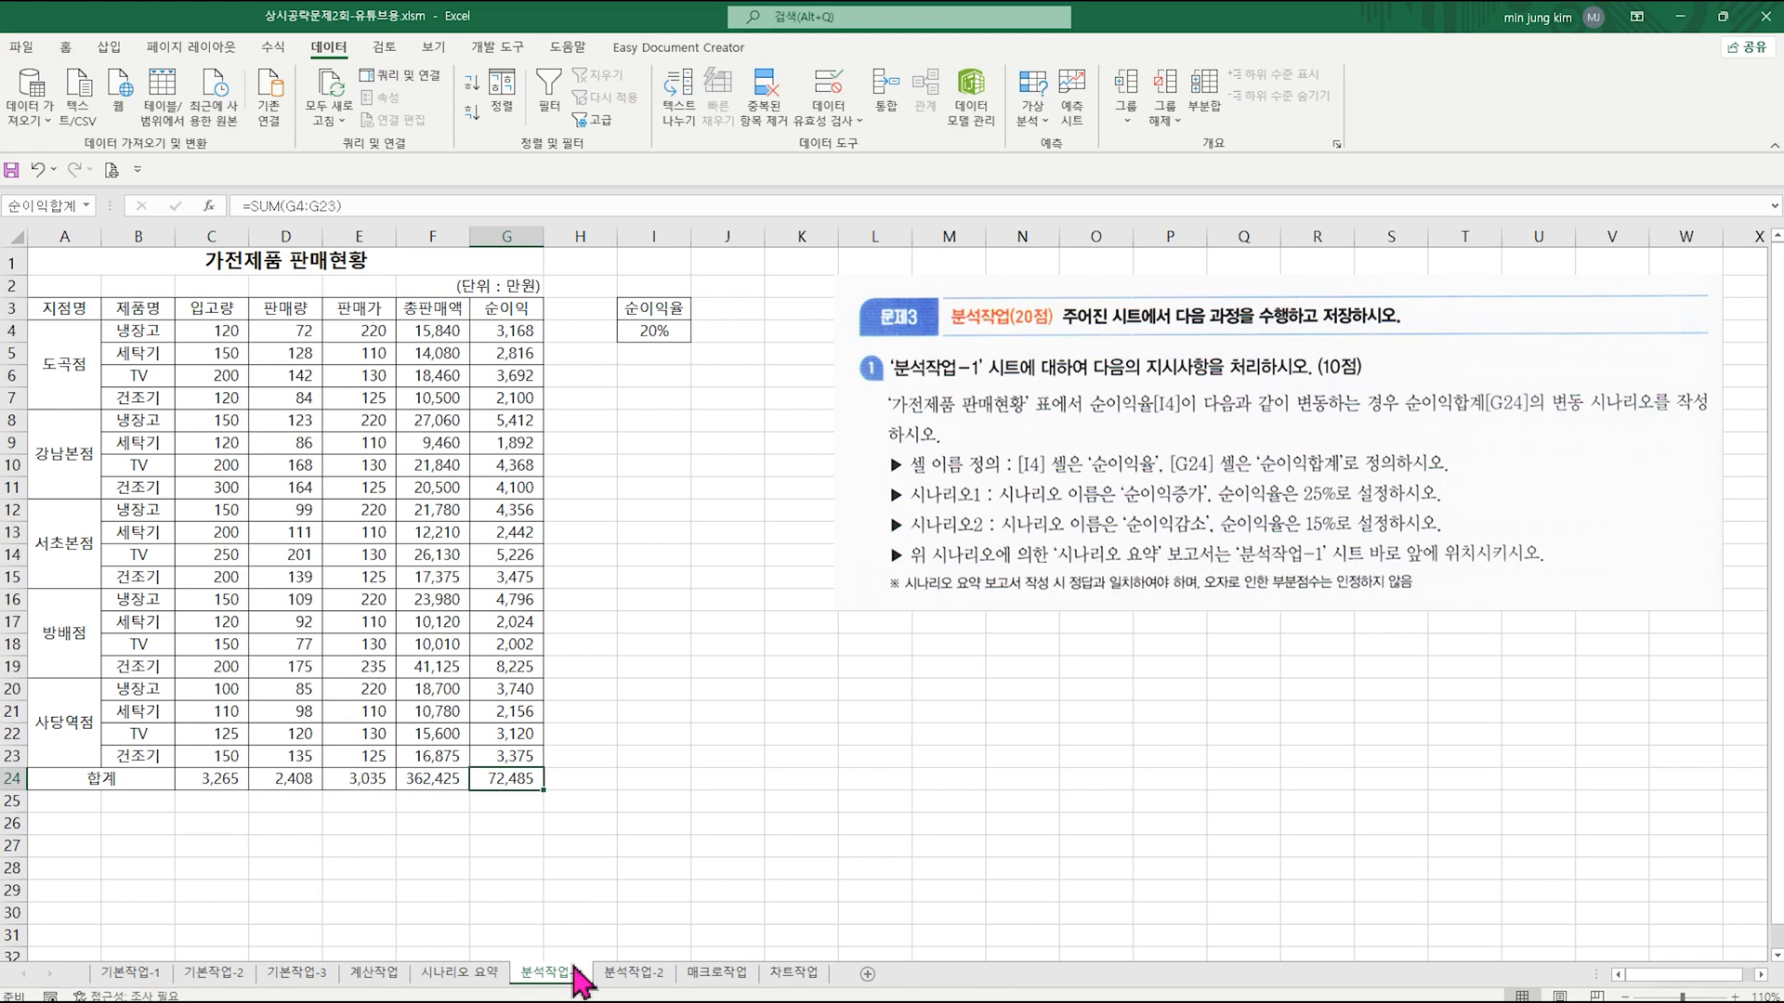
{"action": "left_click", "coordinate": [474, 976]}
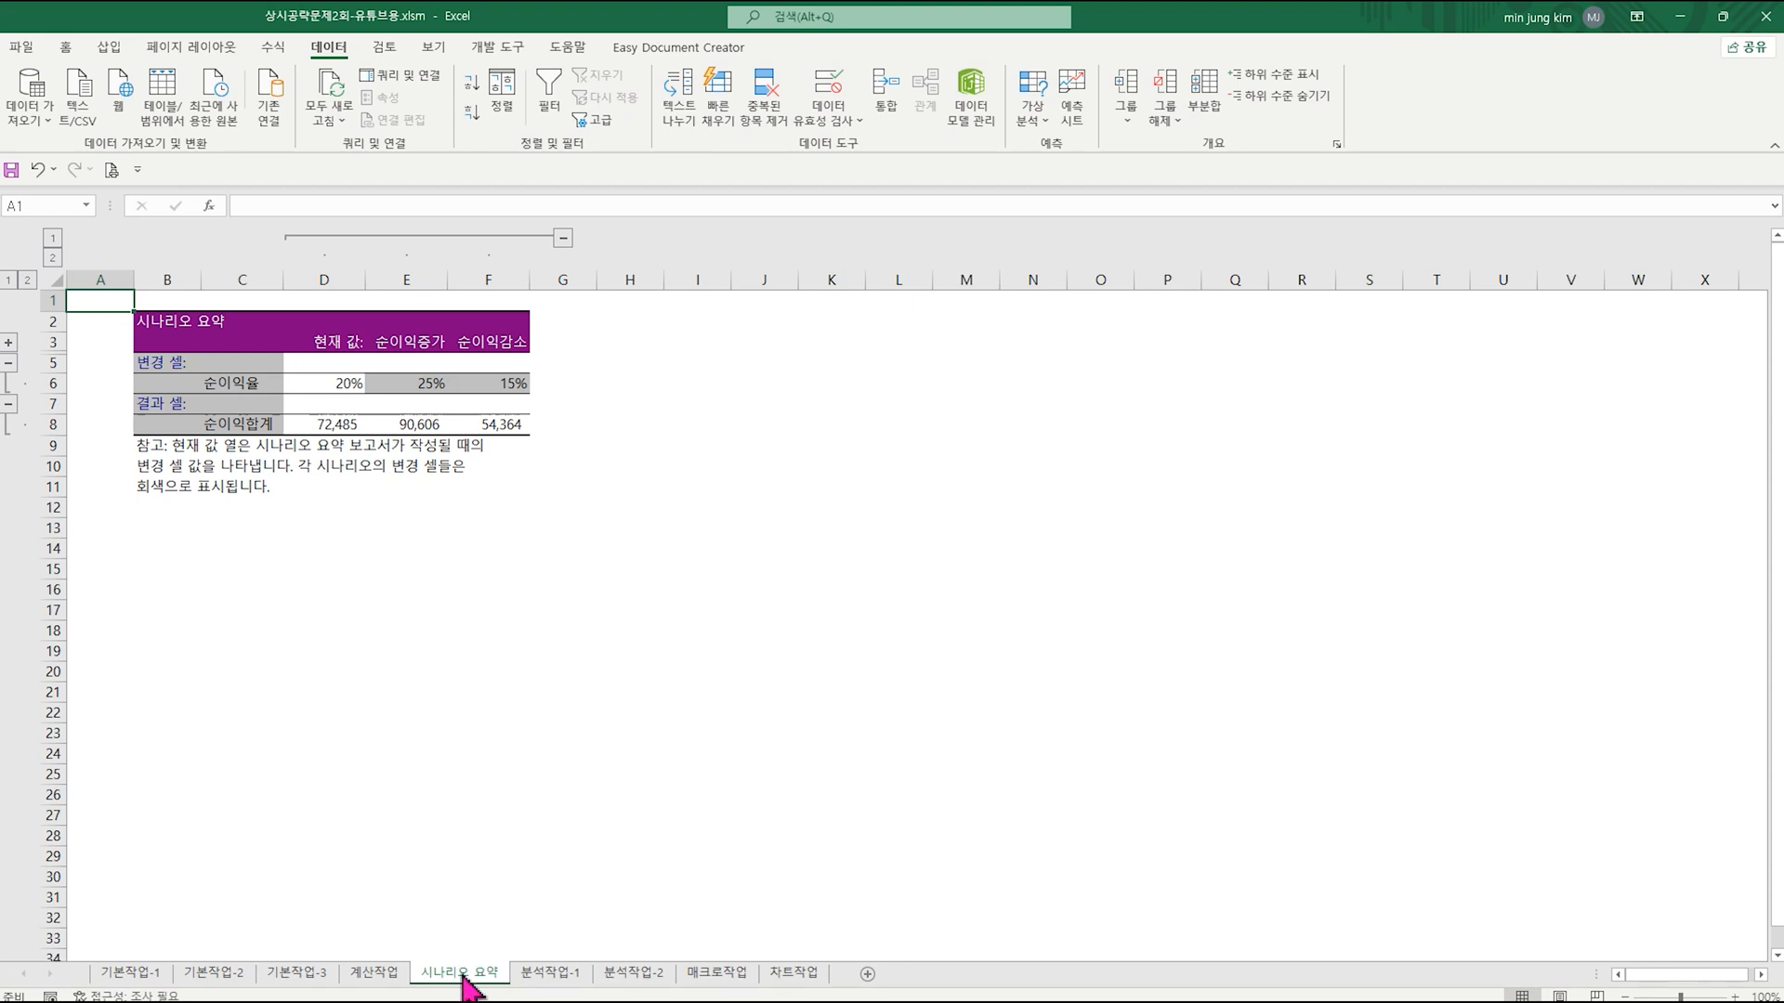
{"action": "left_click", "coordinate": [548, 977]}
{"action": "left_click", "coordinate": [654, 892]}
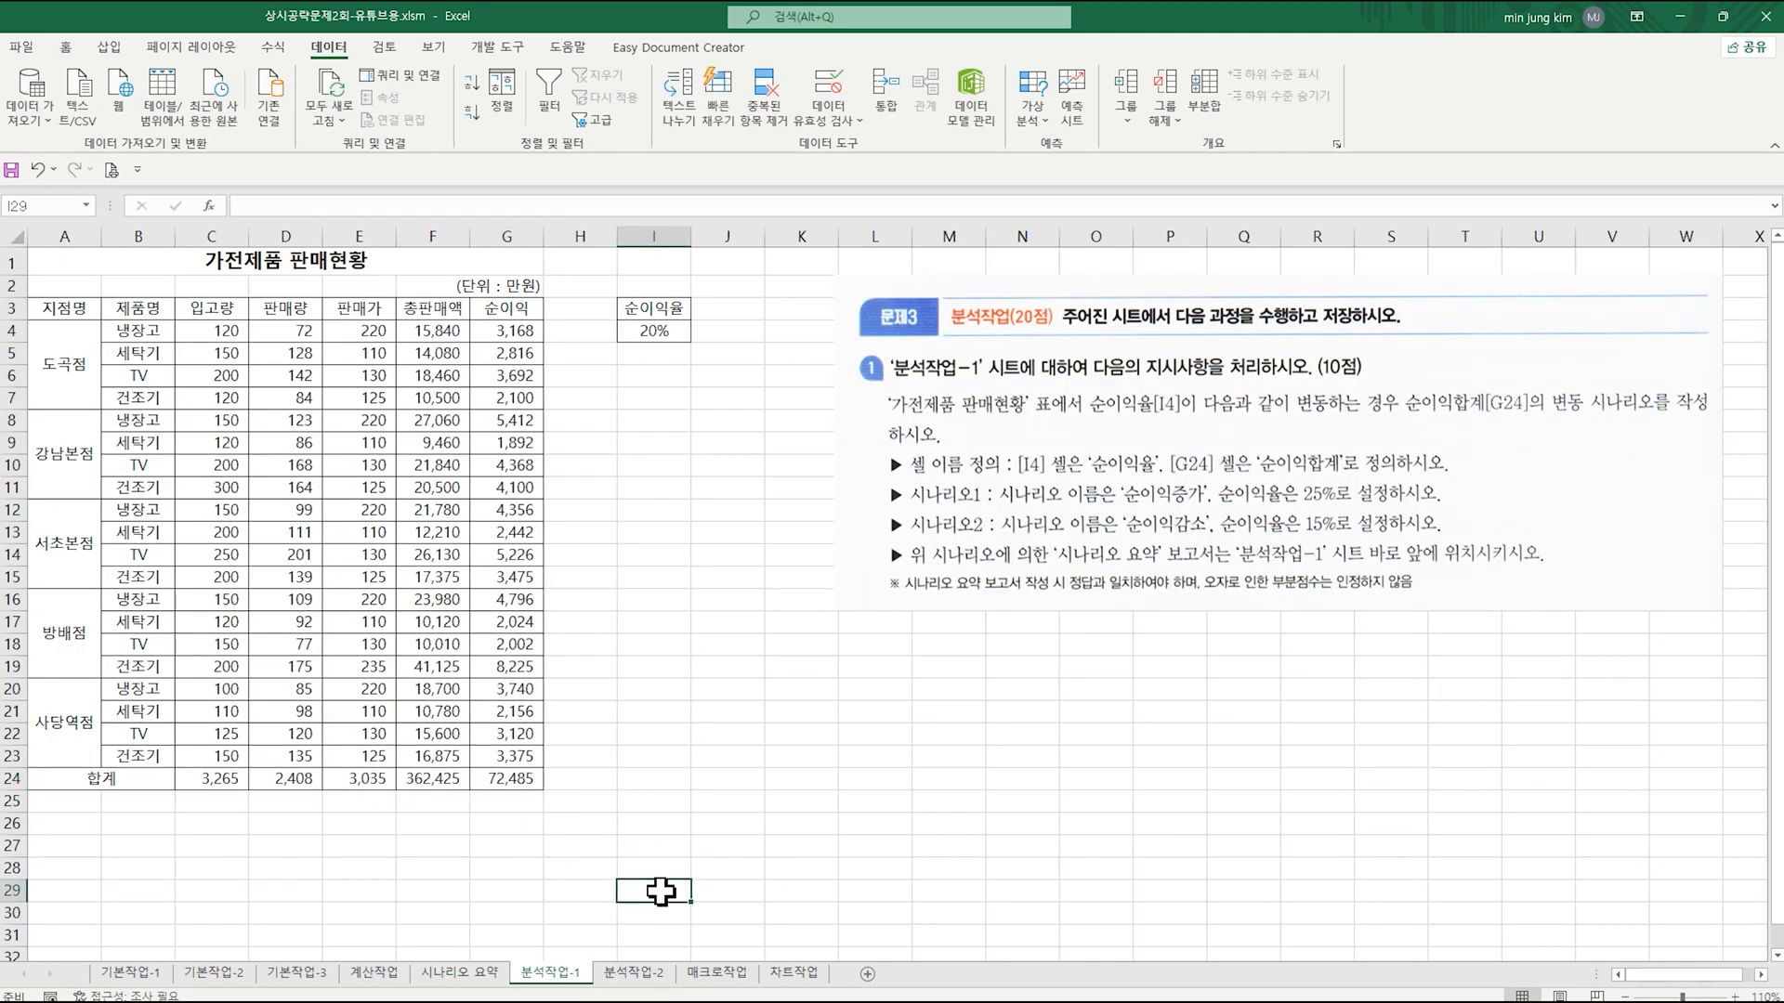
Step: Open the 분석작업-2 sheet and review the instructions for grouping, sum and average subtotals, sort order and calculation sequence
{"action": "left_click", "coordinate": [632, 975]}
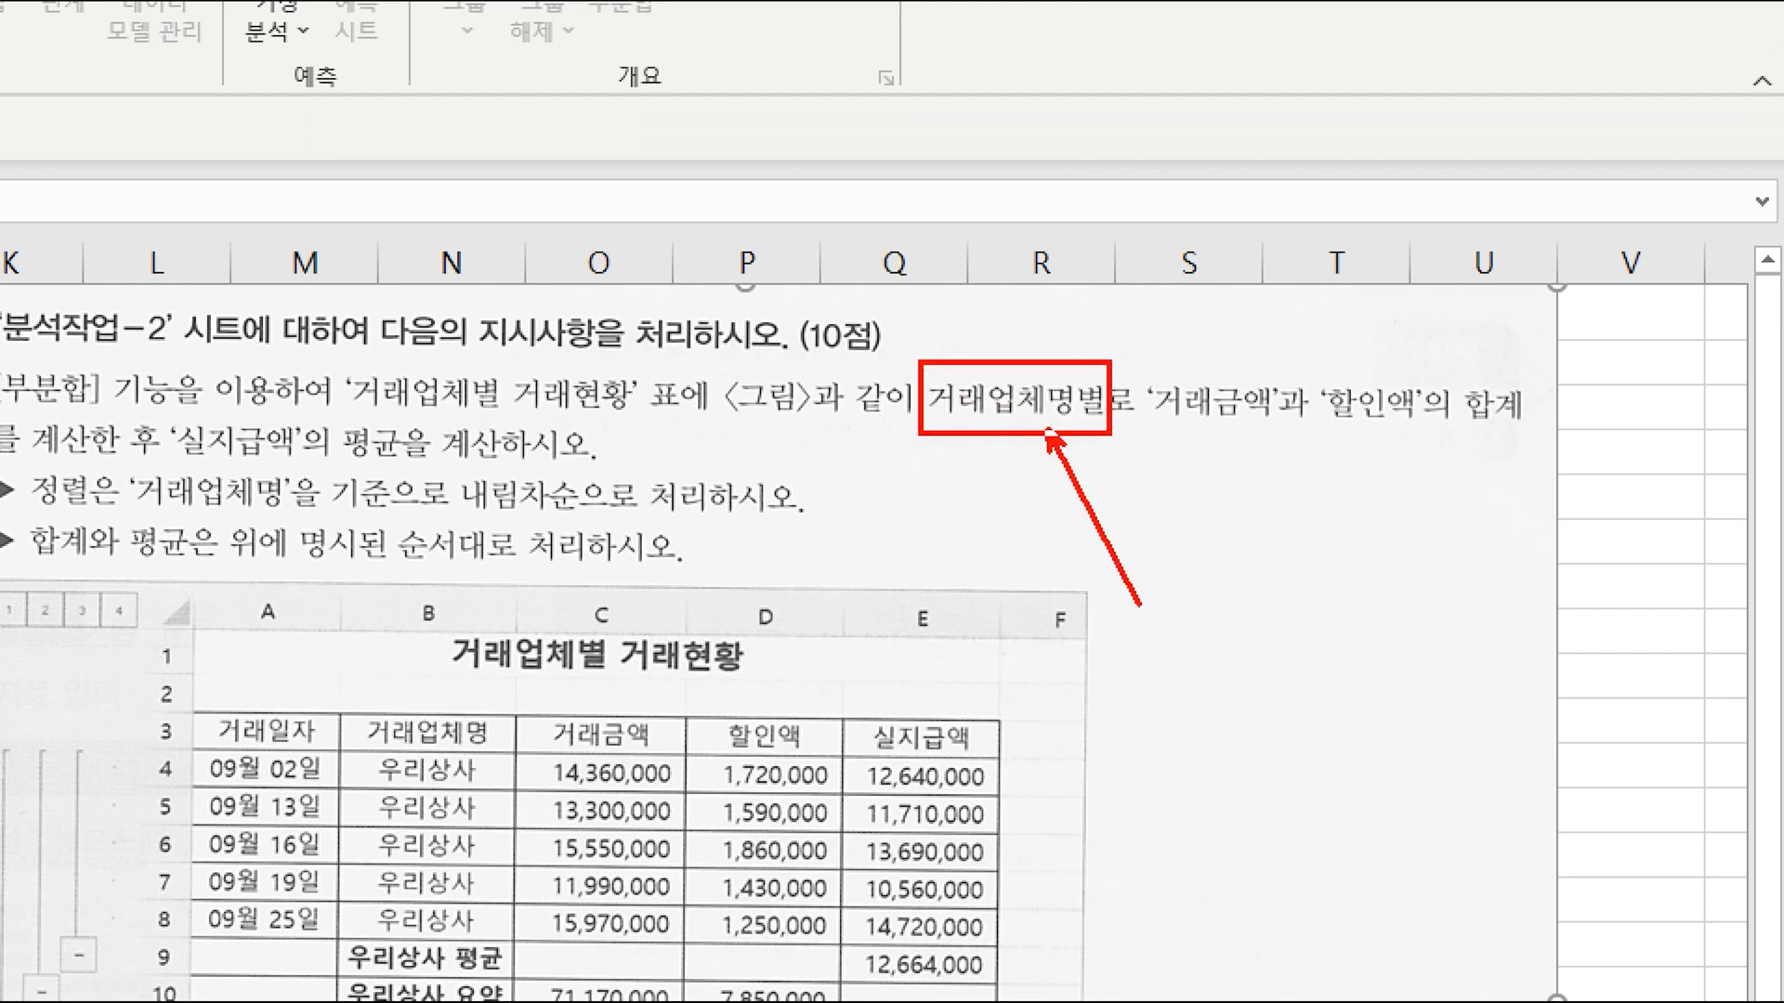
{"action": "mouse_move", "coordinate": [1135, 359]}
{"action": "left_mouse_down"}
{"action": "mouse_move", "coordinate": [1238, 430]}
{"action": "mouse_move", "coordinate": [1538, 435]}
{"action": "left_mouse_up"}
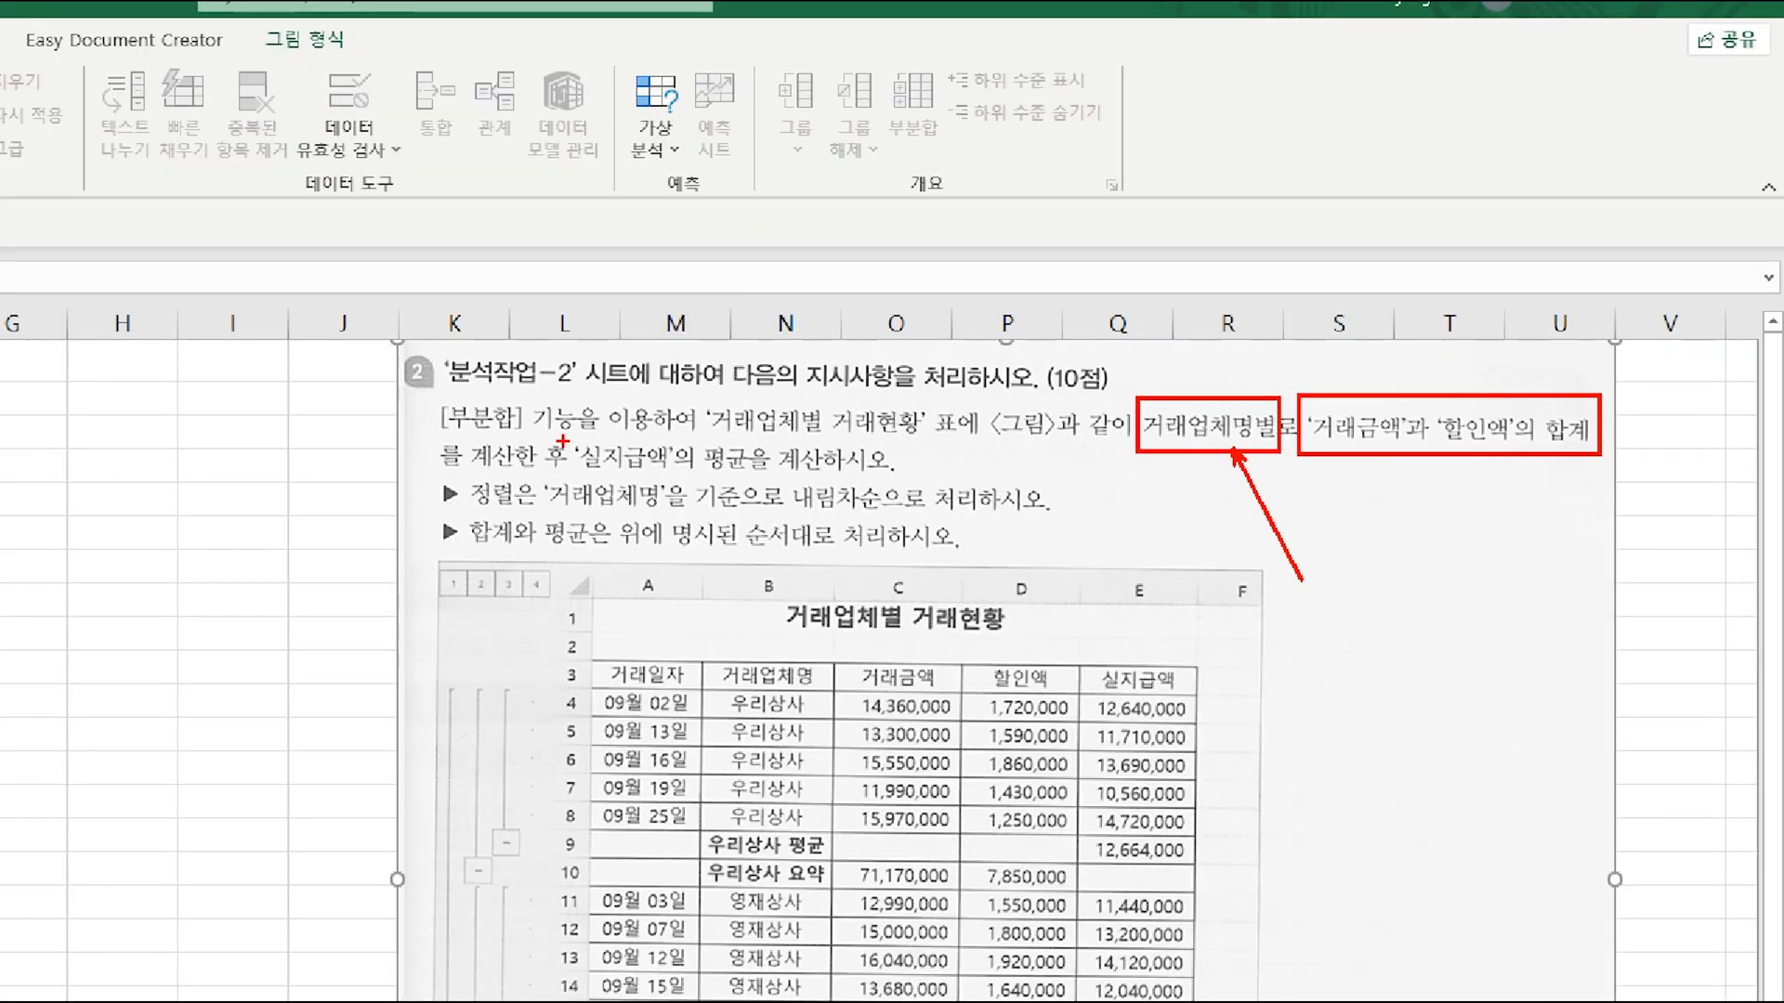
{"action": "left_click_drag", "start_coordinate": [563, 441], "coordinate": [759, 480]}
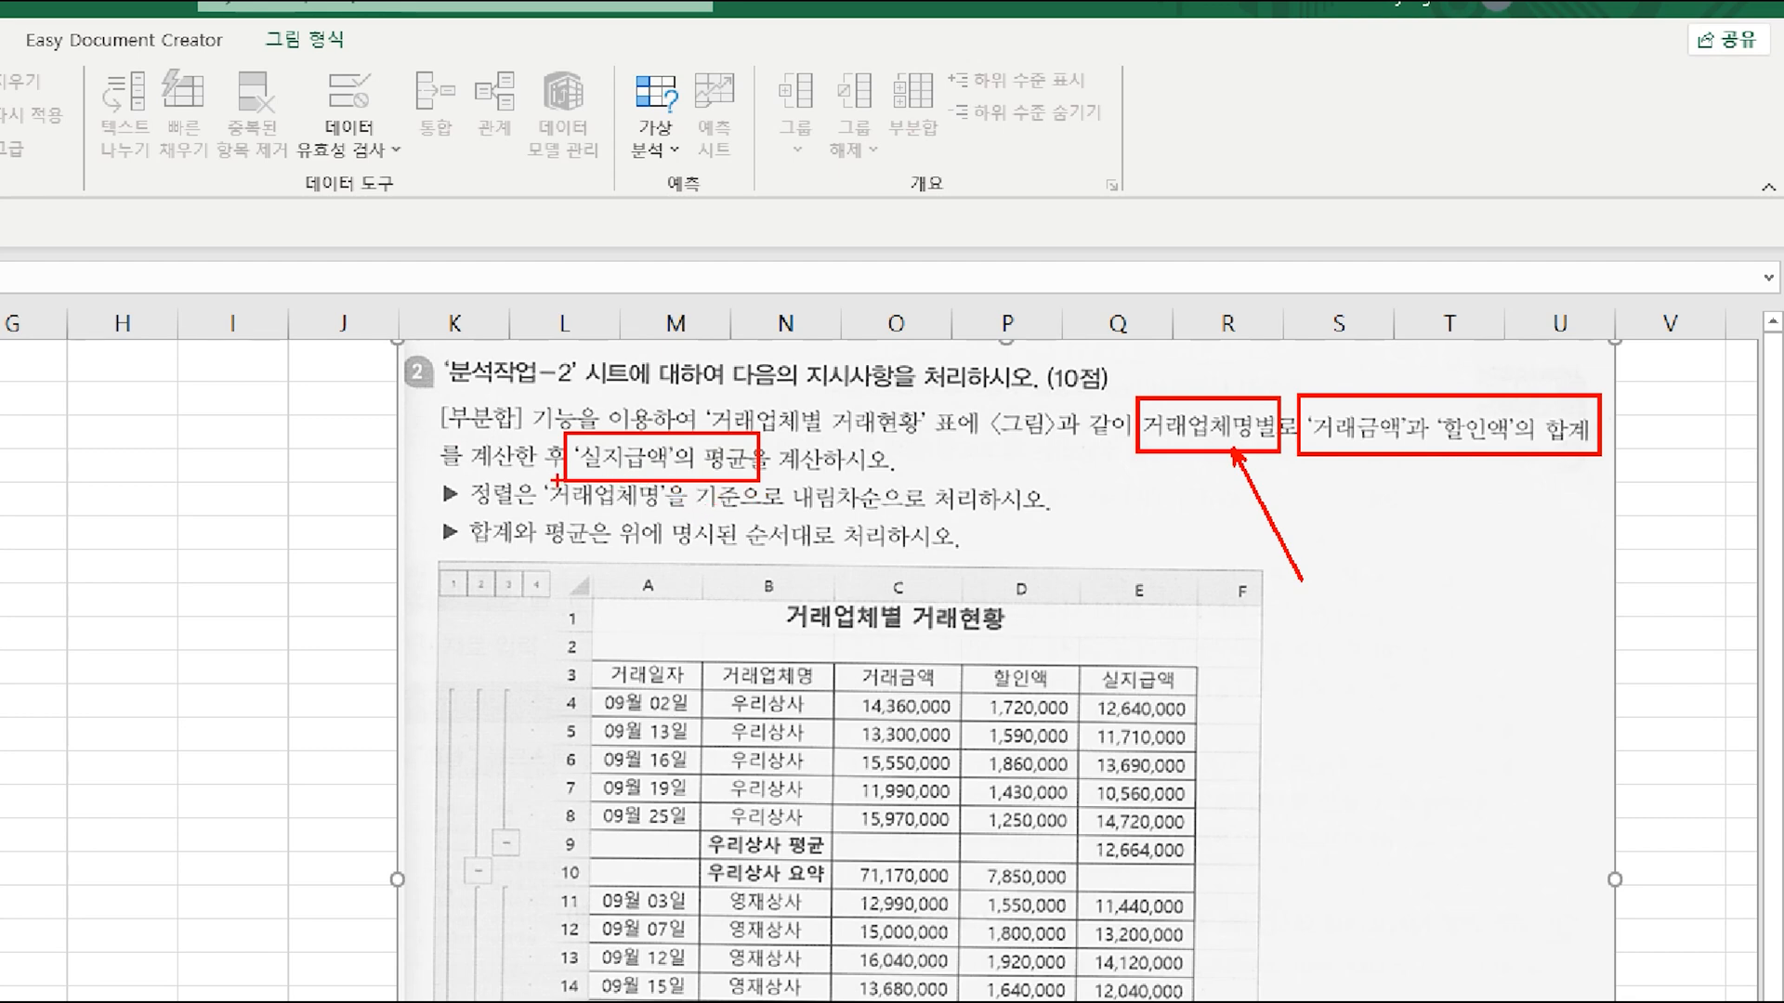
{"action": "mouse_move", "coordinate": [540, 473]}
{"action": "left_mouse_down"}
{"action": "mouse_move", "coordinate": [804, 532]}
{"action": "mouse_move", "coordinate": [939, 520]}
{"action": "left_mouse_up"}
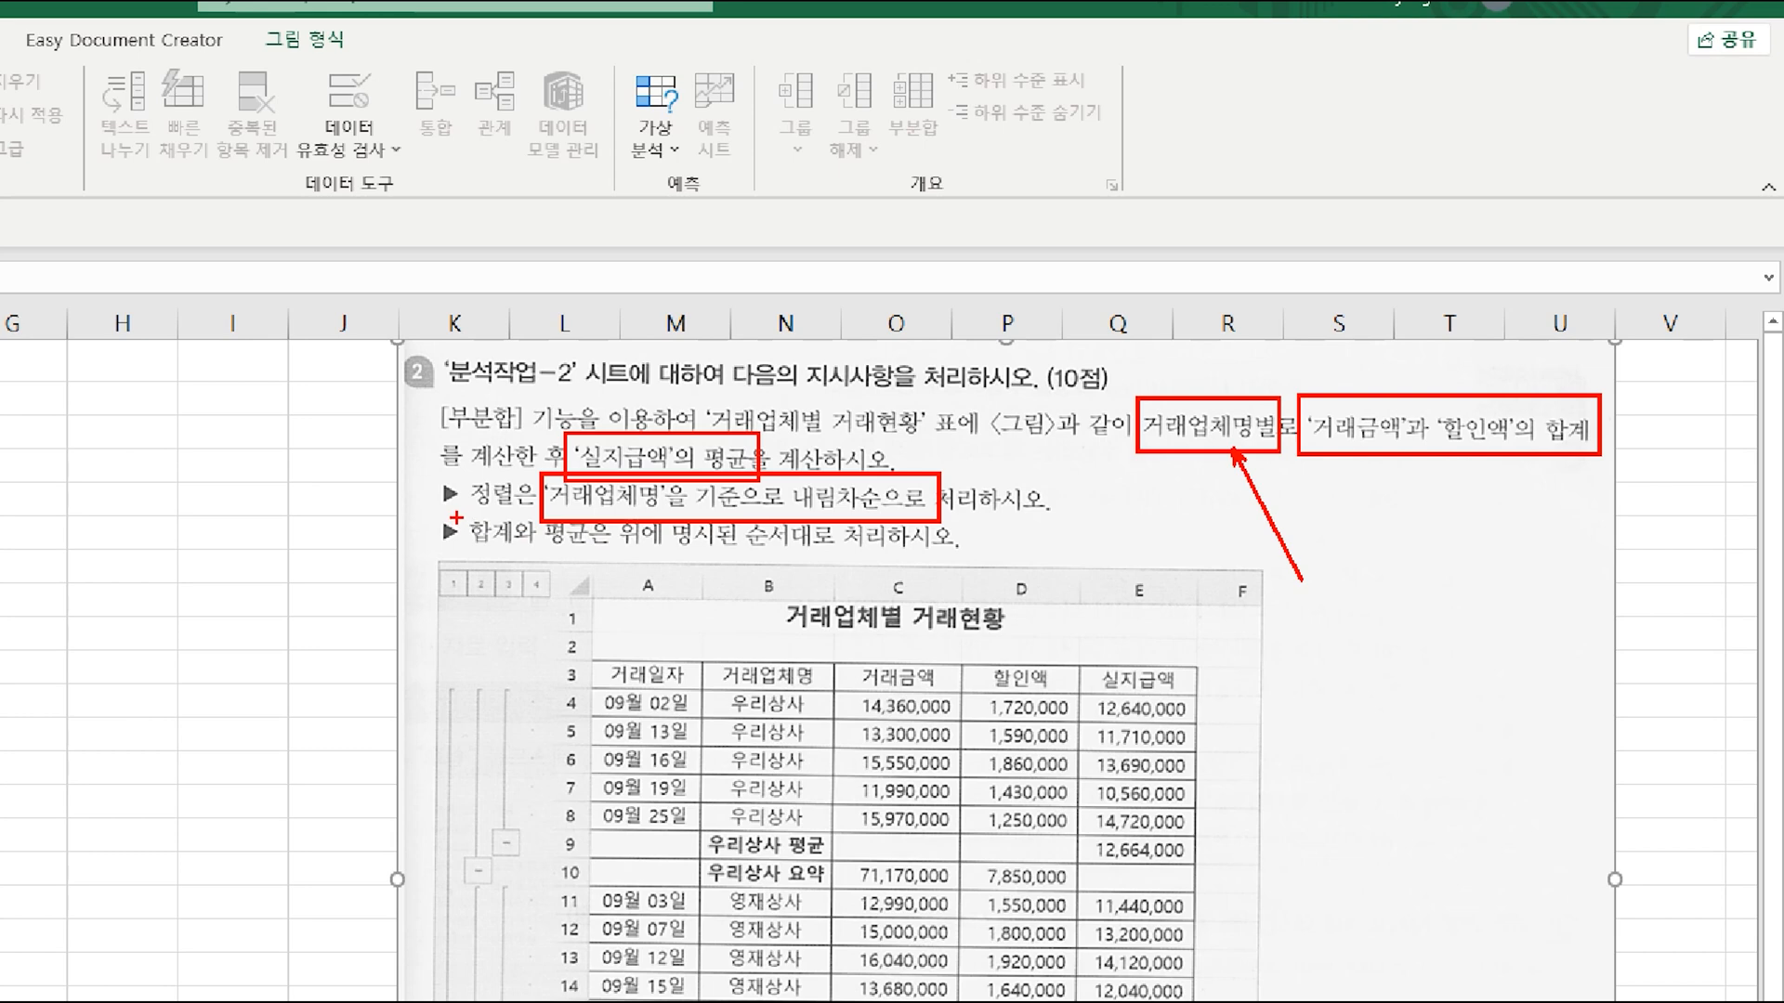
{"action": "mouse_move", "coordinate": [456, 517]}
{"action": "left_mouse_down"}
{"action": "mouse_move", "coordinate": [716, 564]}
{"action": "mouse_move", "coordinate": [974, 558]}
{"action": "left_mouse_up"}
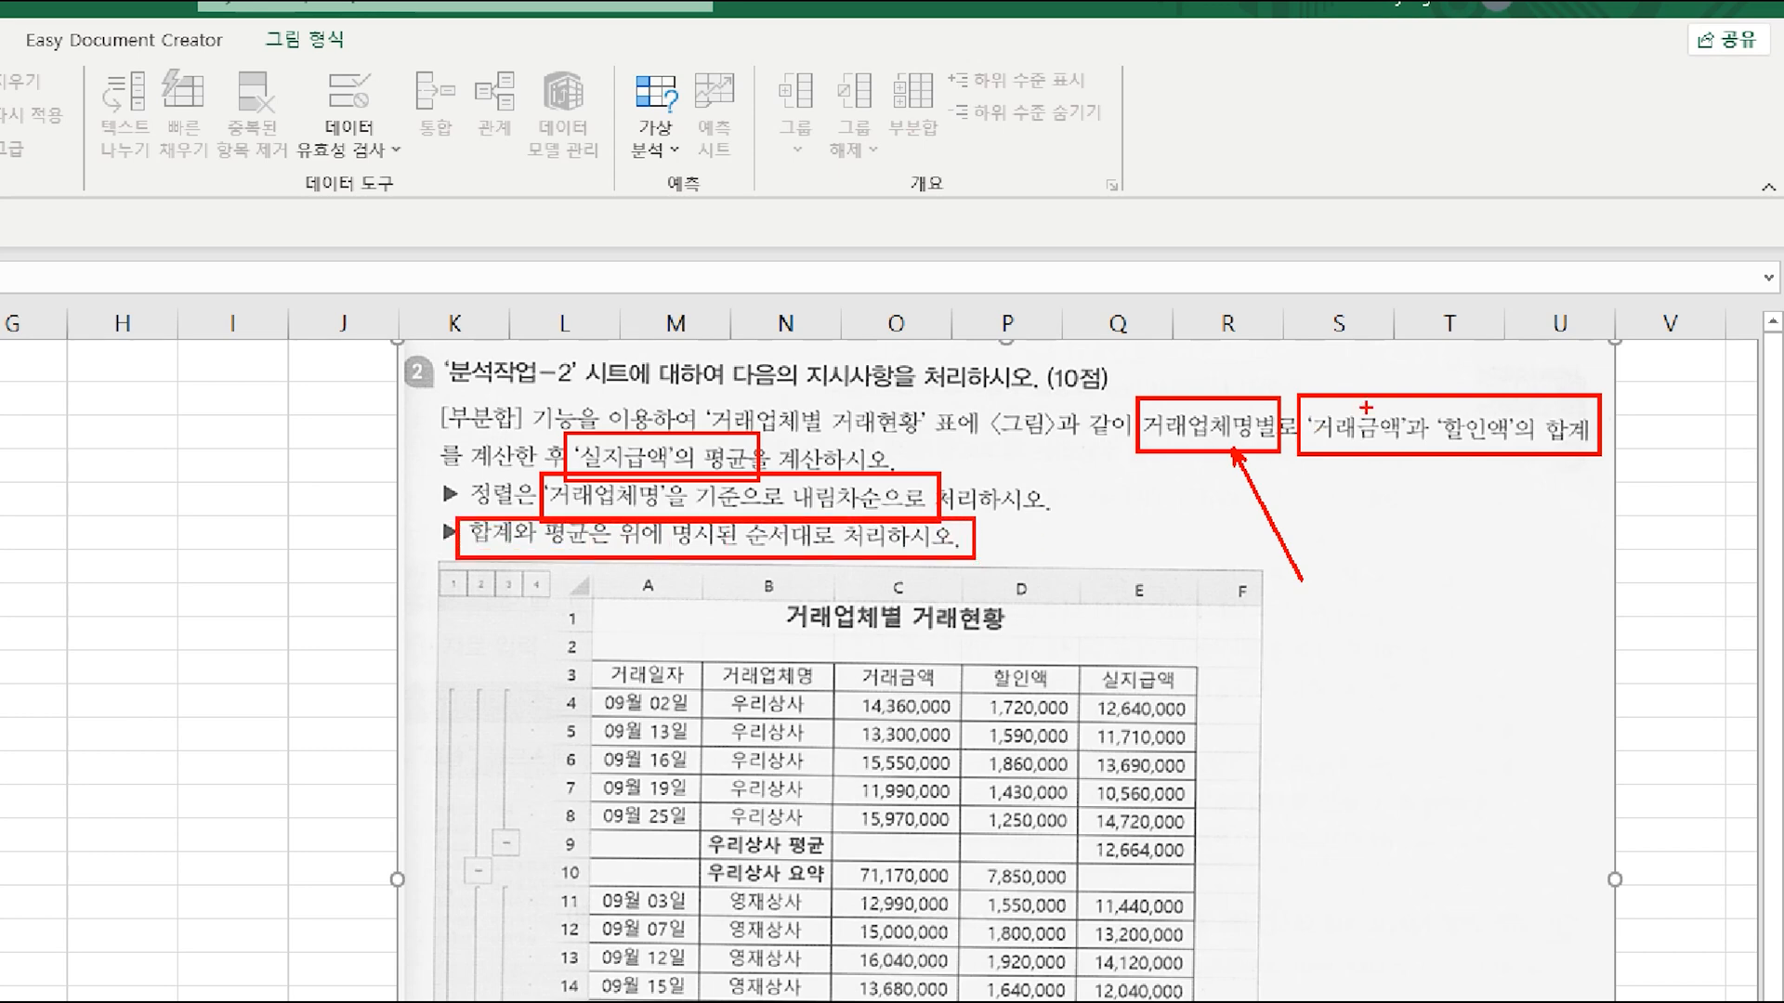
{"action": "mouse_move", "coordinate": [1560, 372]}
{"action": "left_mouse_down"}
{"action": "mouse_move", "coordinate": [1594, 375]}
{"action": "mouse_move", "coordinate": [1624, 341]}
{"action": "left_mouse_up"}
{"action": "left_click_drag", "start_coordinate": [731, 417], "coordinate": [809, 373]}
{"action": "key", "text": "Escape"}
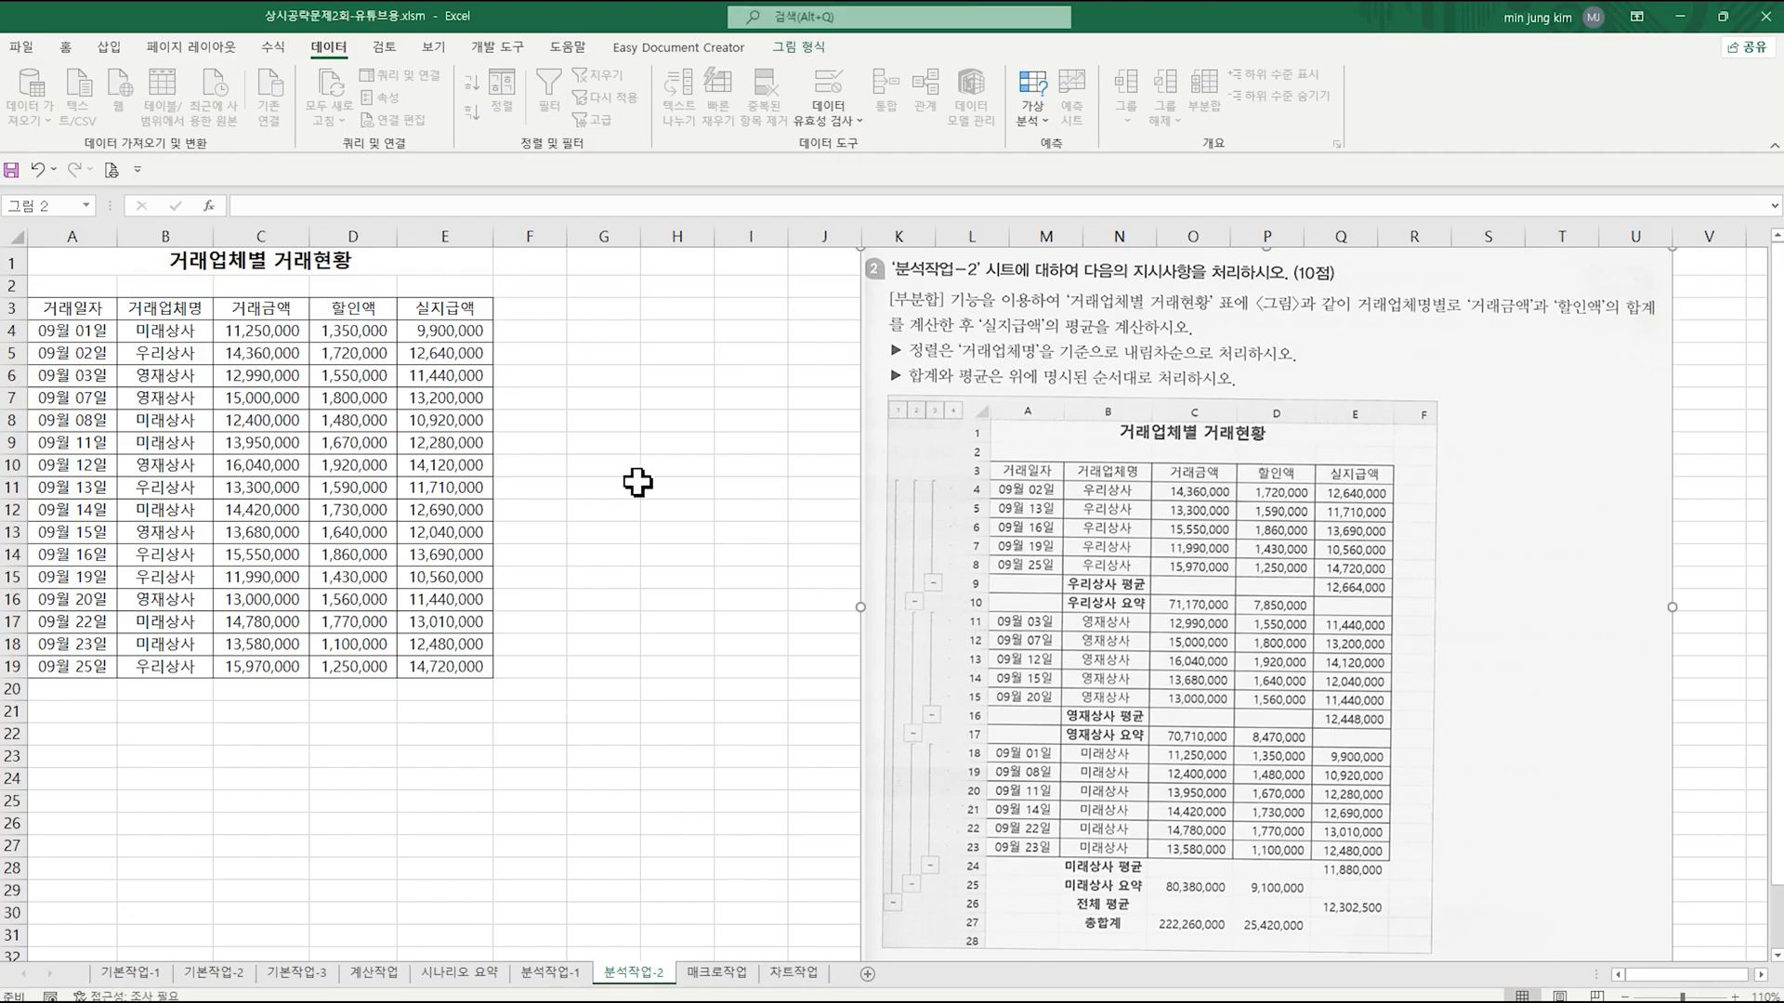
Step: Sort the 거래업체별 거래현황 table by 거래업체명 in descending order
{"action": "left_click", "coordinate": [187, 310]}
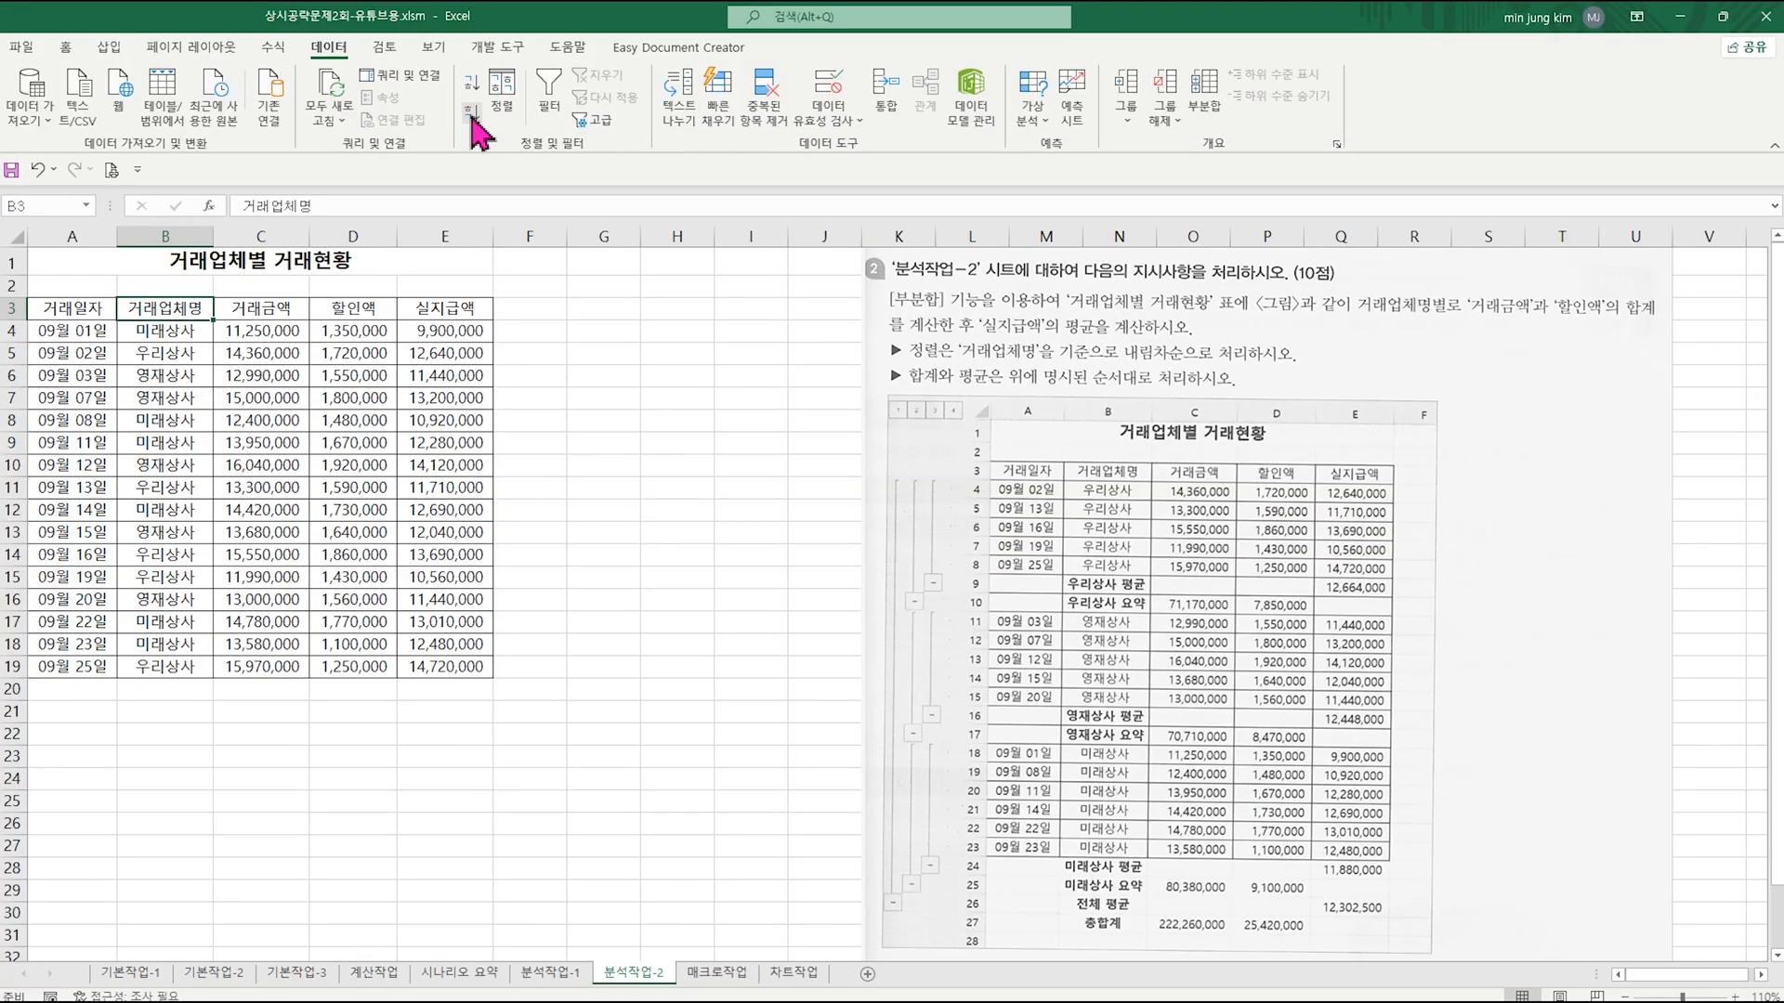
{"action": "left_click", "coordinate": [894, 223]}
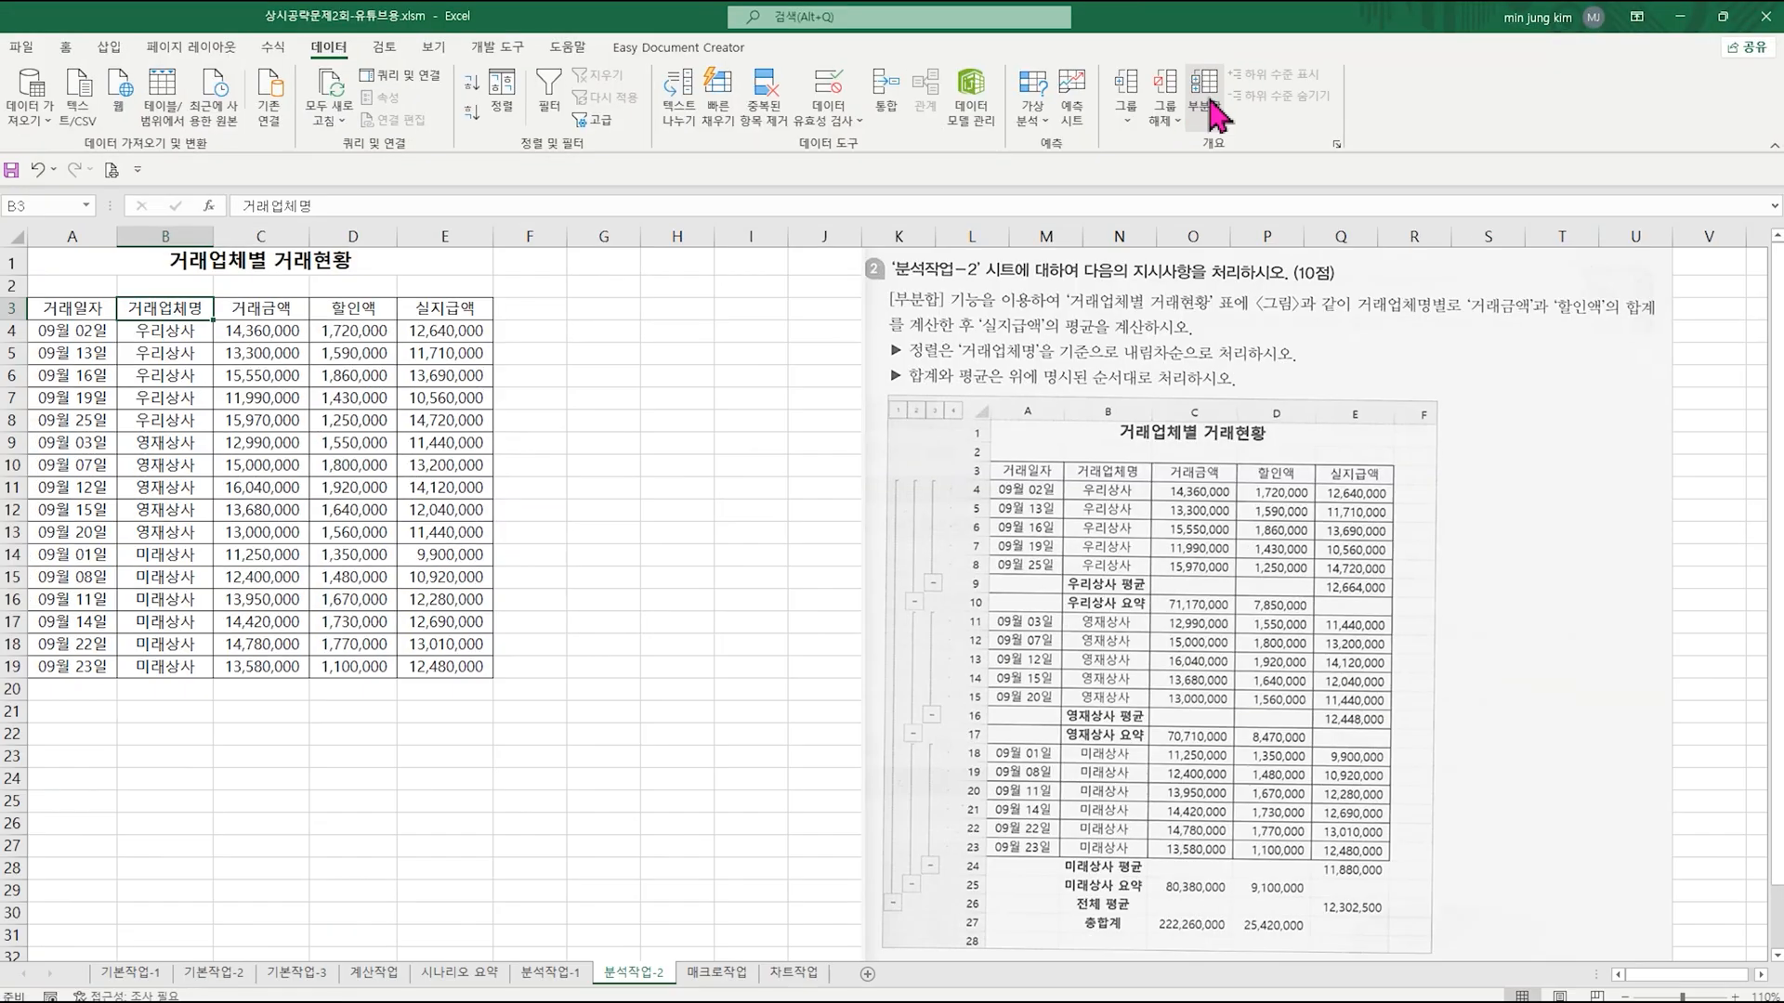
Step: Add 합계 subtotals of 거래금액 and 할인액 to the table, grouped by 거래업체명, with 실지급액 excluded
{"action": "left_click", "coordinate": [883, 185]}
{"action": "left_click_drag", "start_coordinate": [730, 458], "coordinate": [694, 372]}
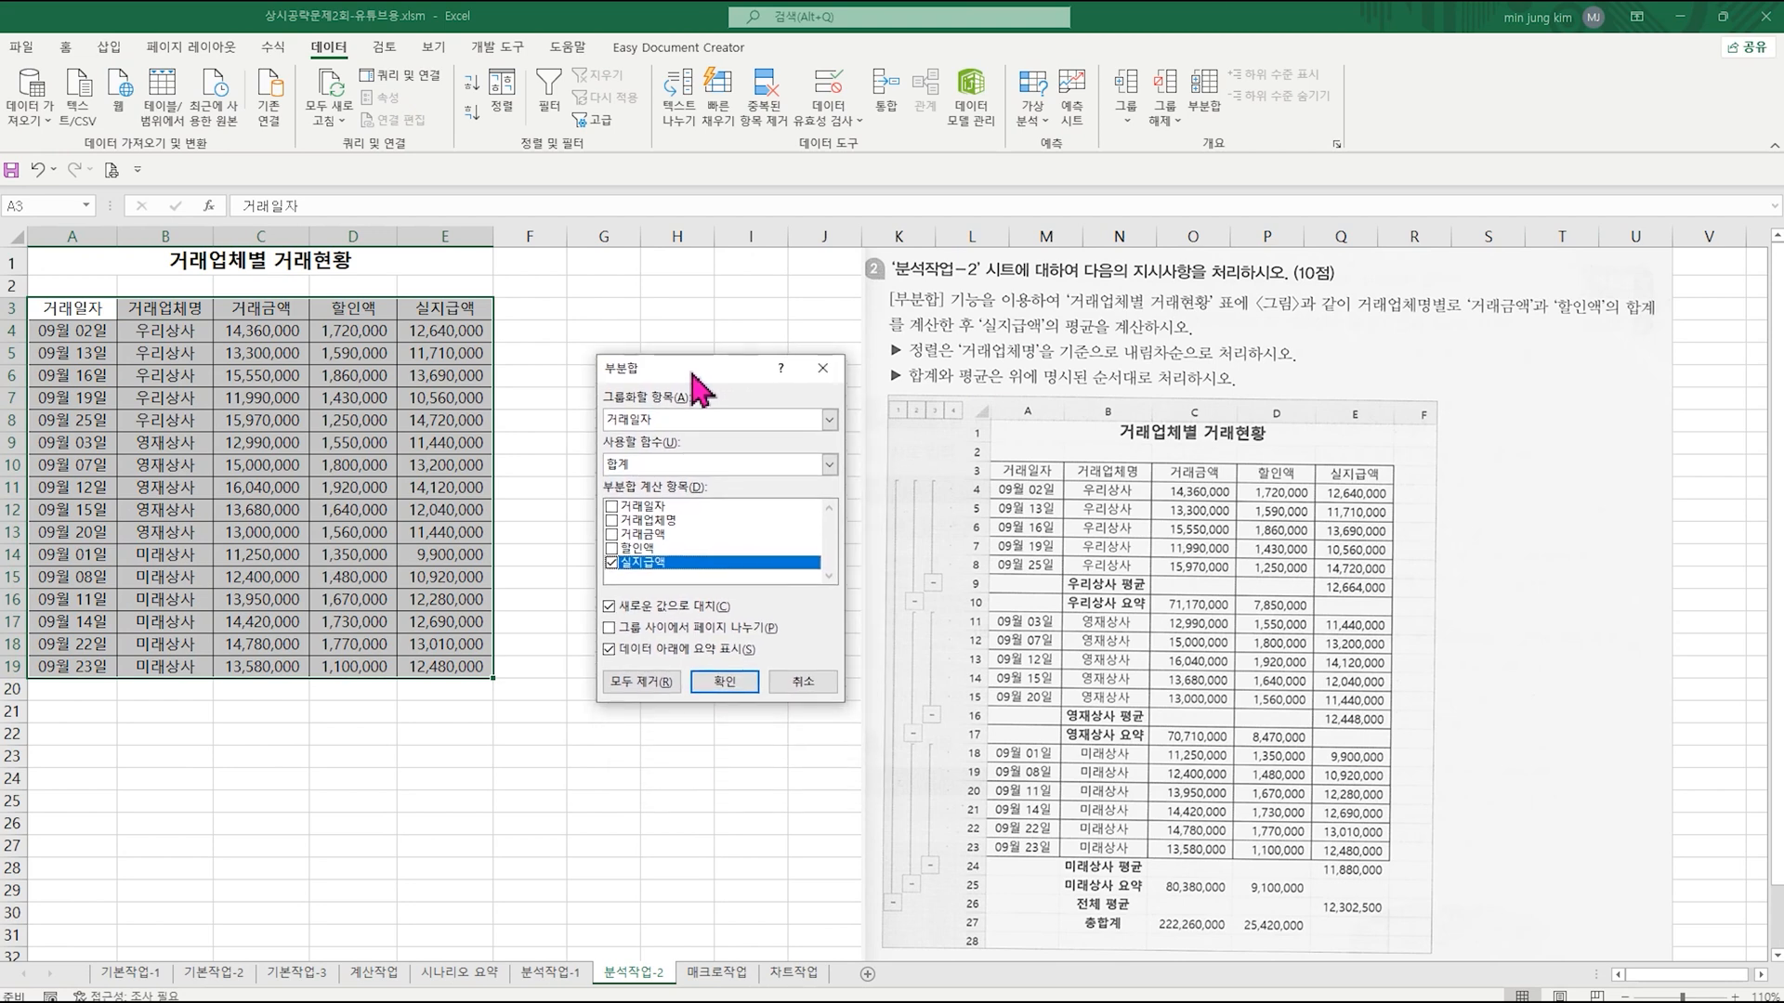
{"action": "left_click", "coordinate": [699, 436]}
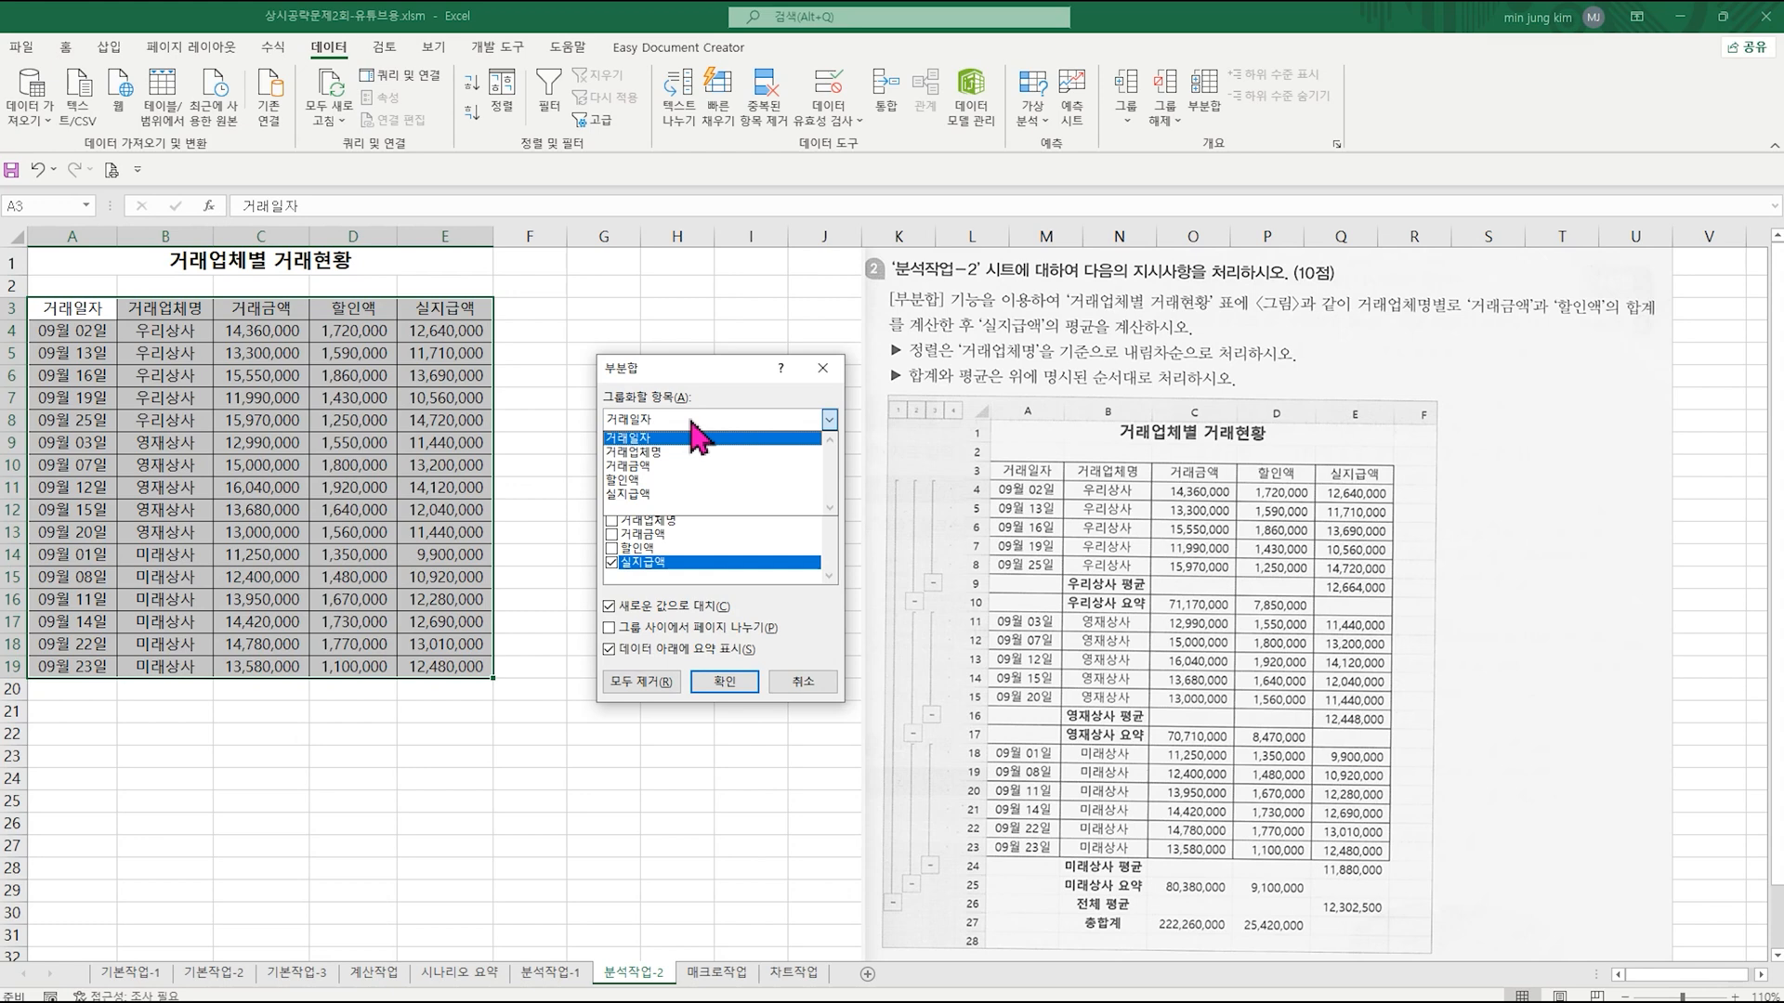
{"action": "left_click", "coordinate": [666, 453]}
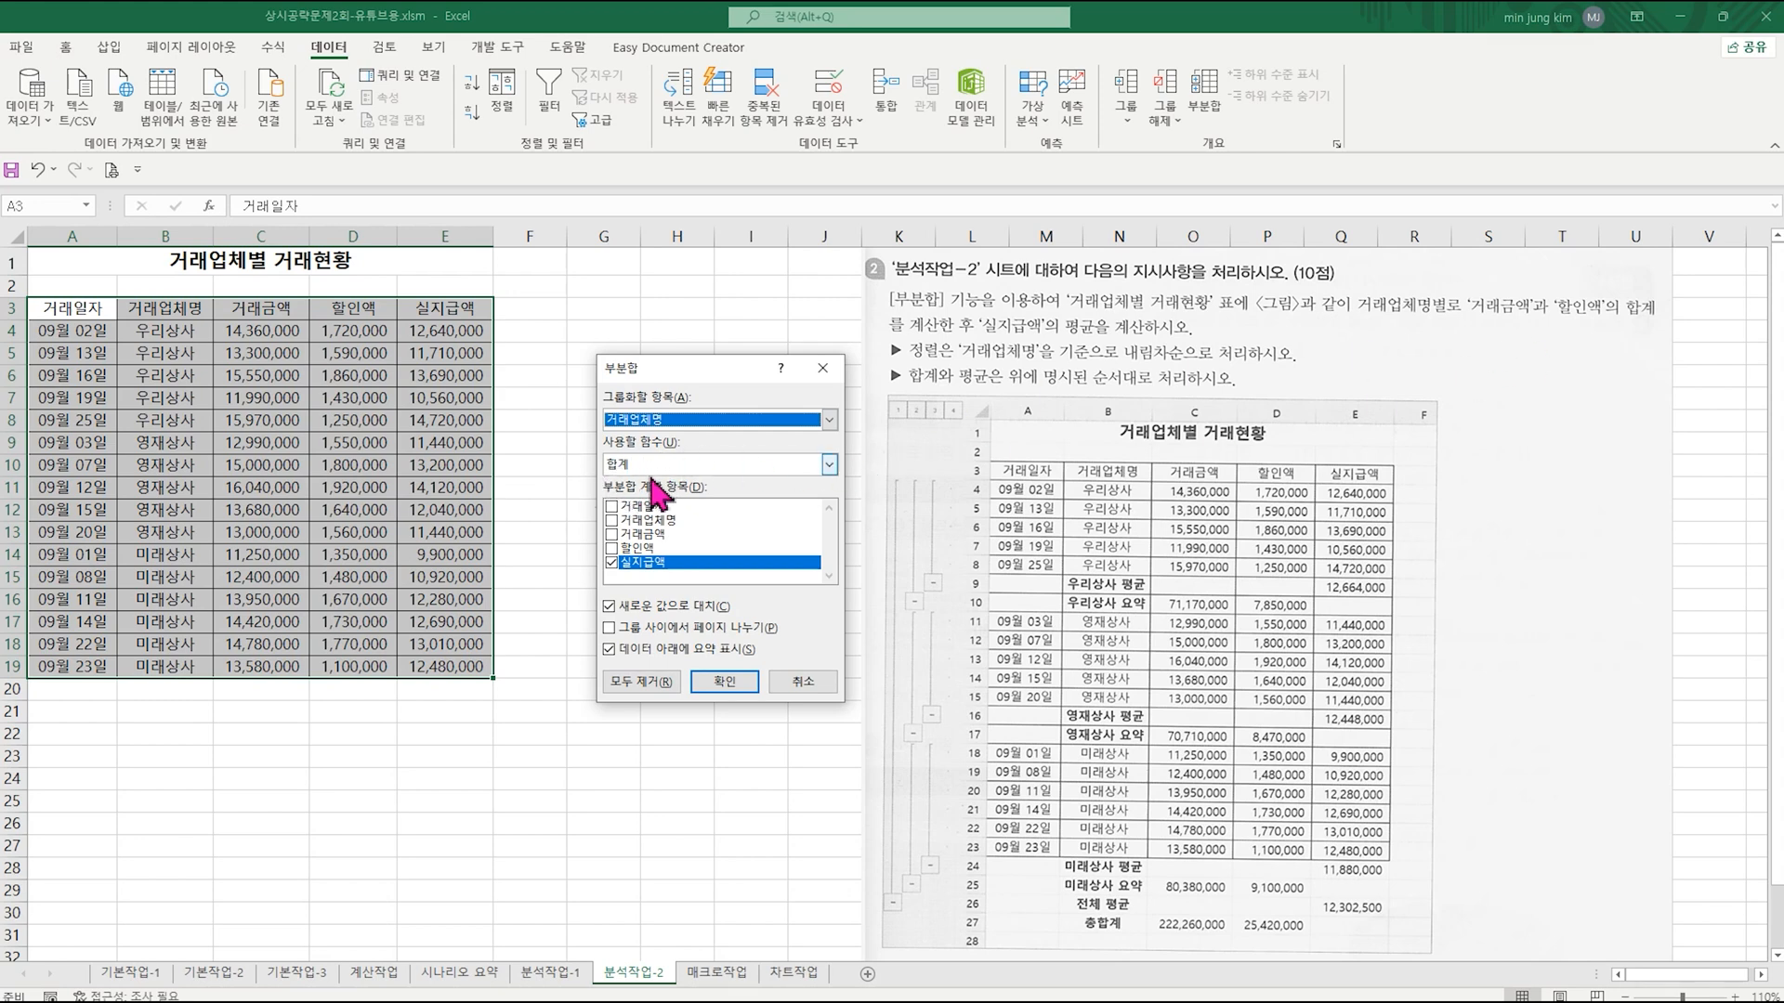
{"action": "left_click", "coordinate": [611, 564]}
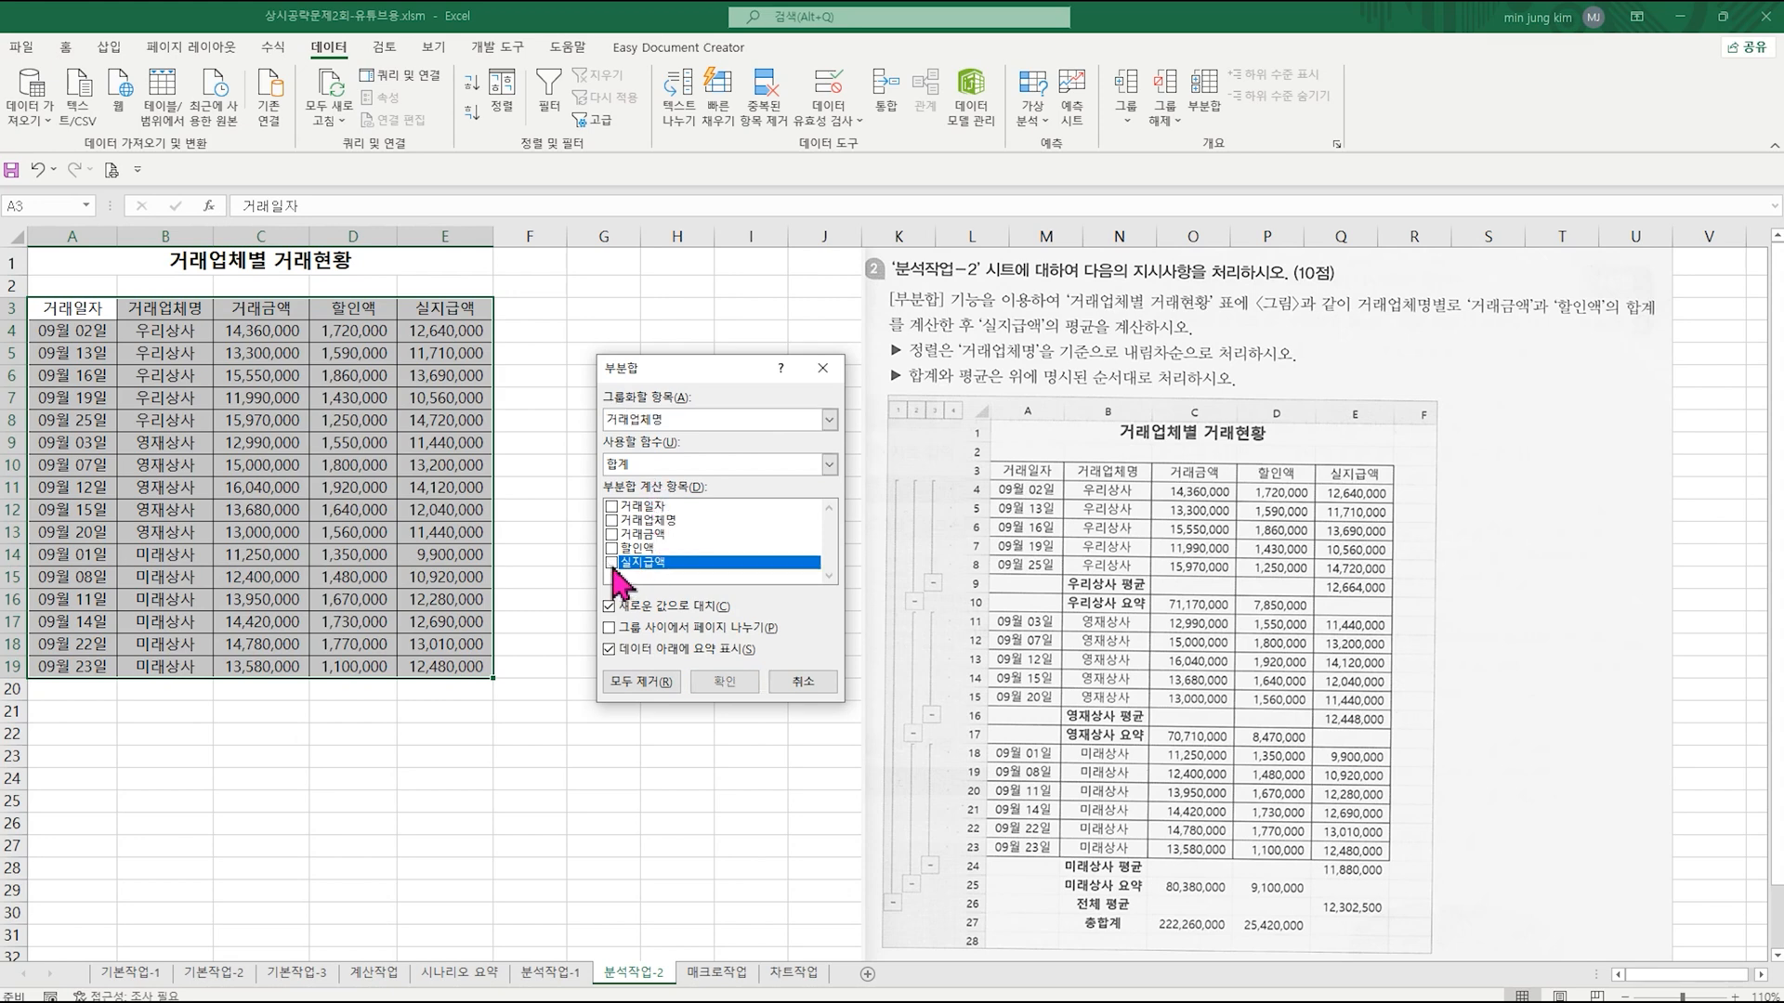
{"action": "left_click", "coordinate": [611, 535]}
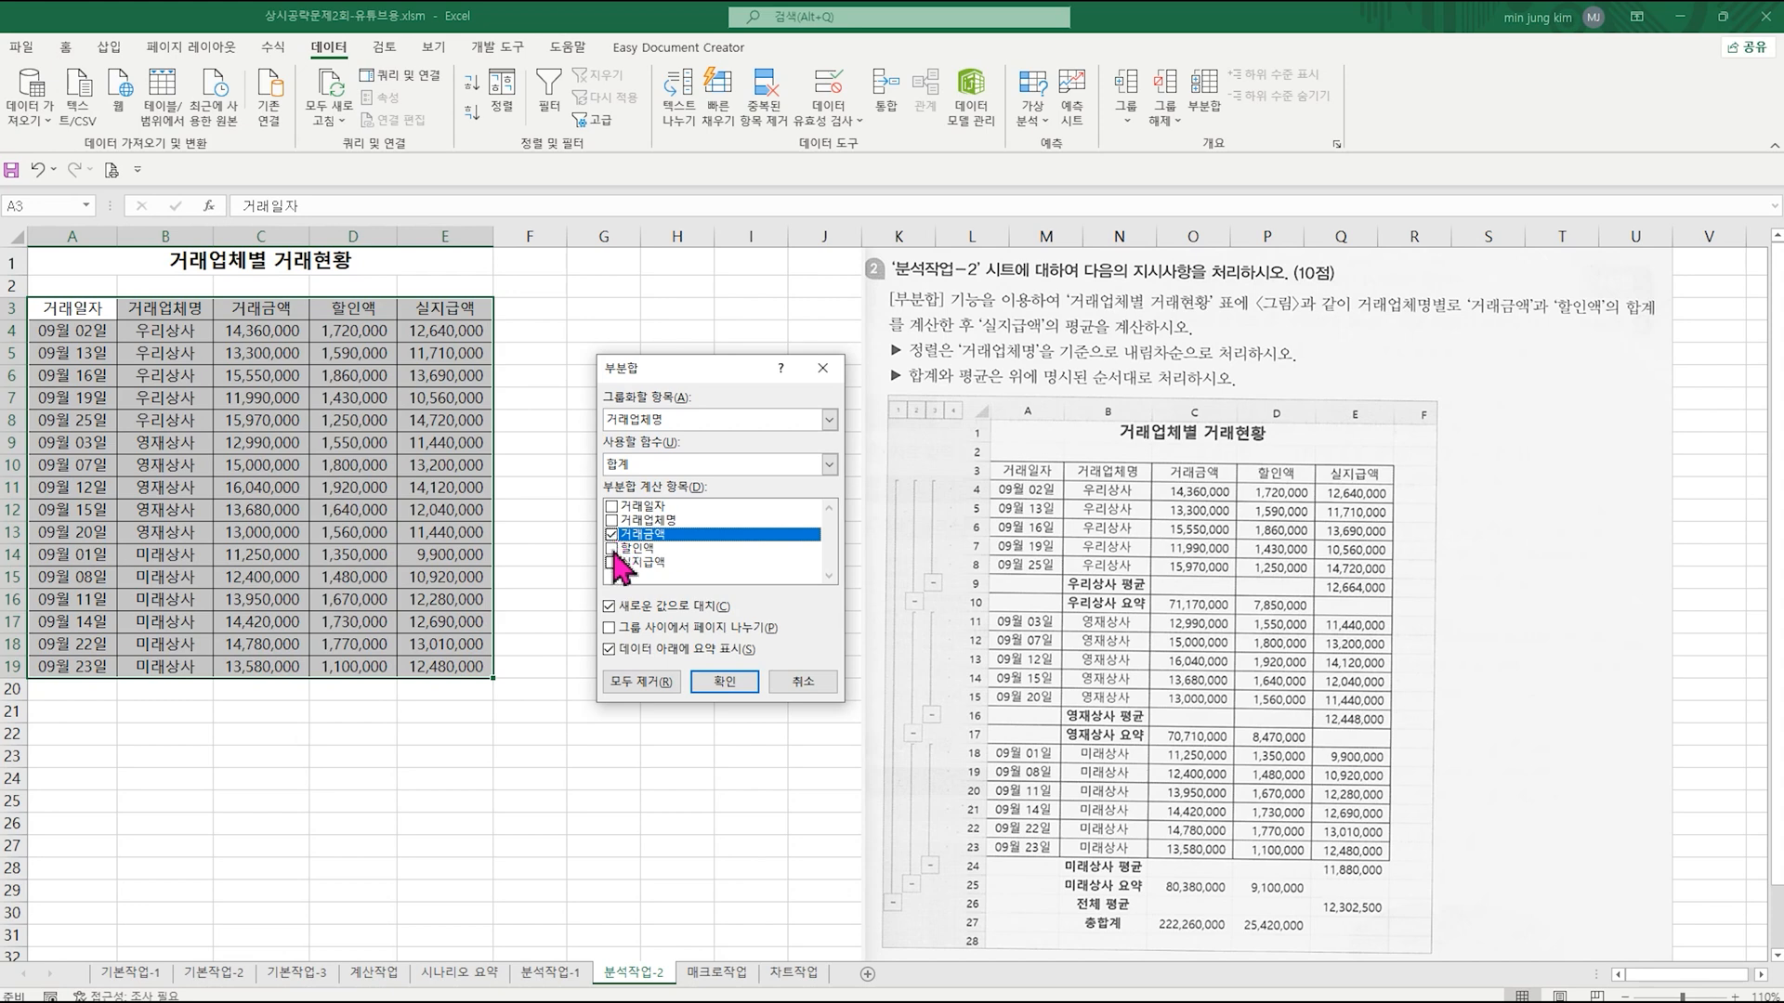
{"action": "left_click", "coordinate": [611, 549]}
{"action": "left_click", "coordinate": [724, 682]}
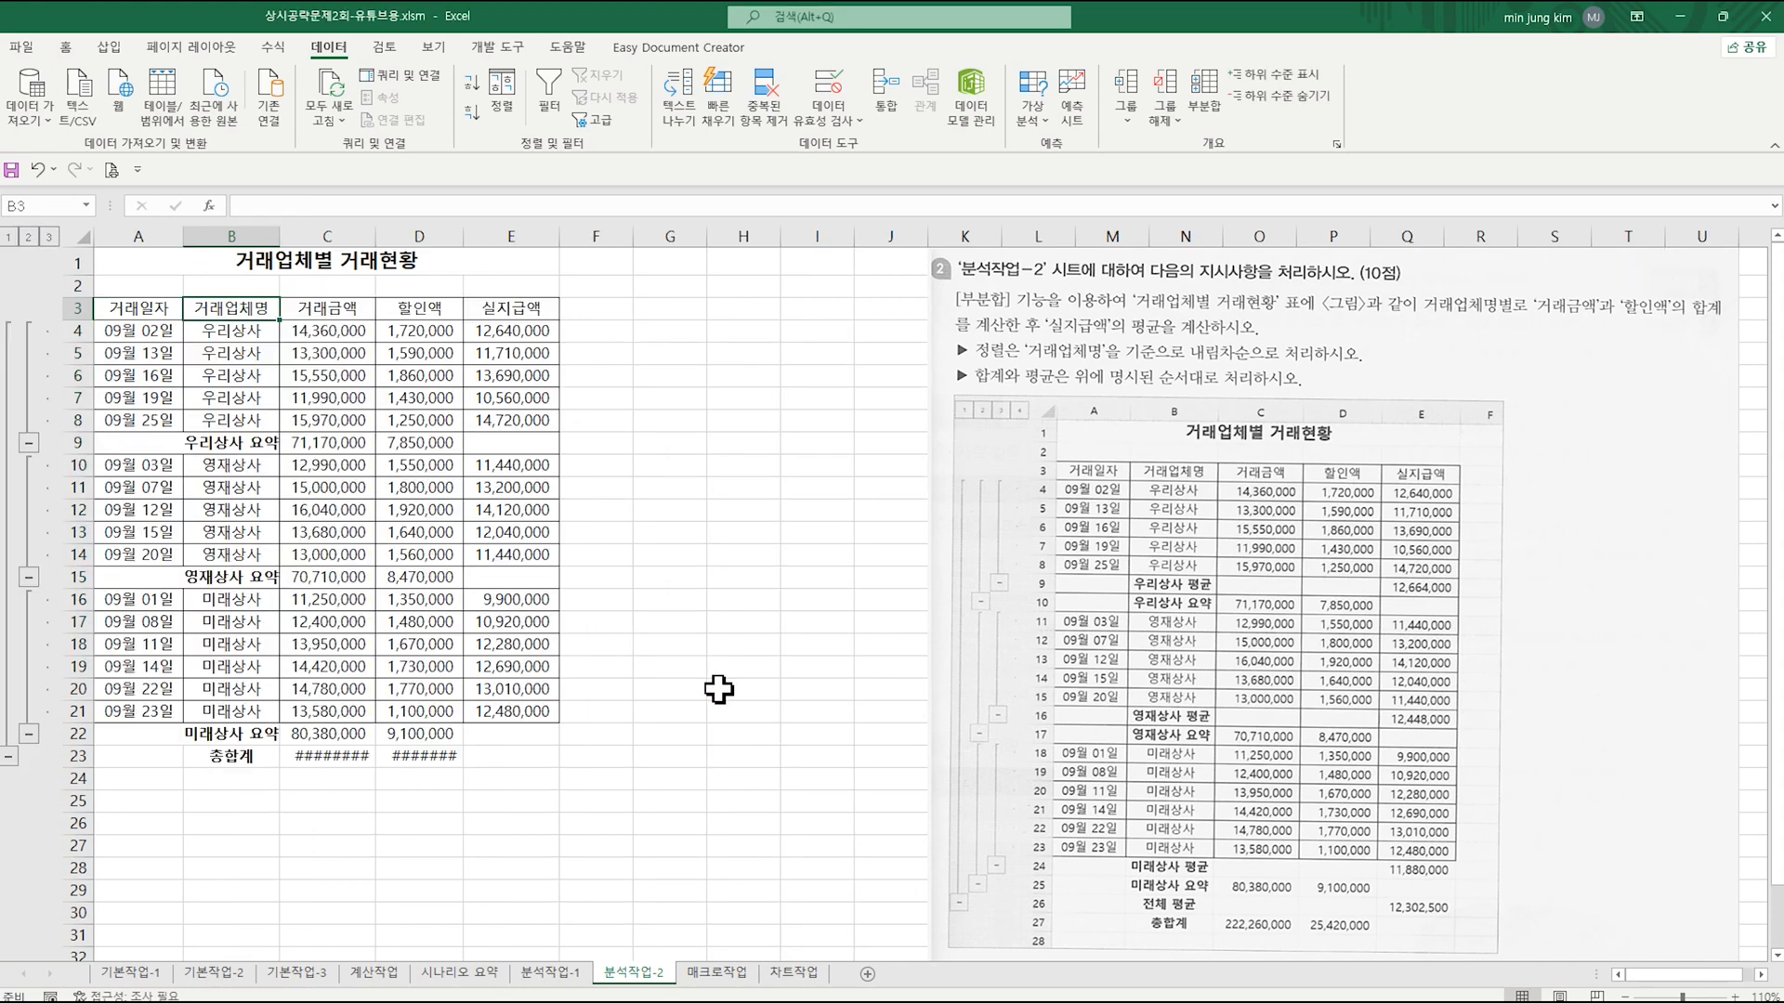
Step: Add a 평균 subtotal of only 실지급액 for each 거래업체명 without replacing the existing subtotals
{"action": "left_click", "coordinate": [1204, 104]}
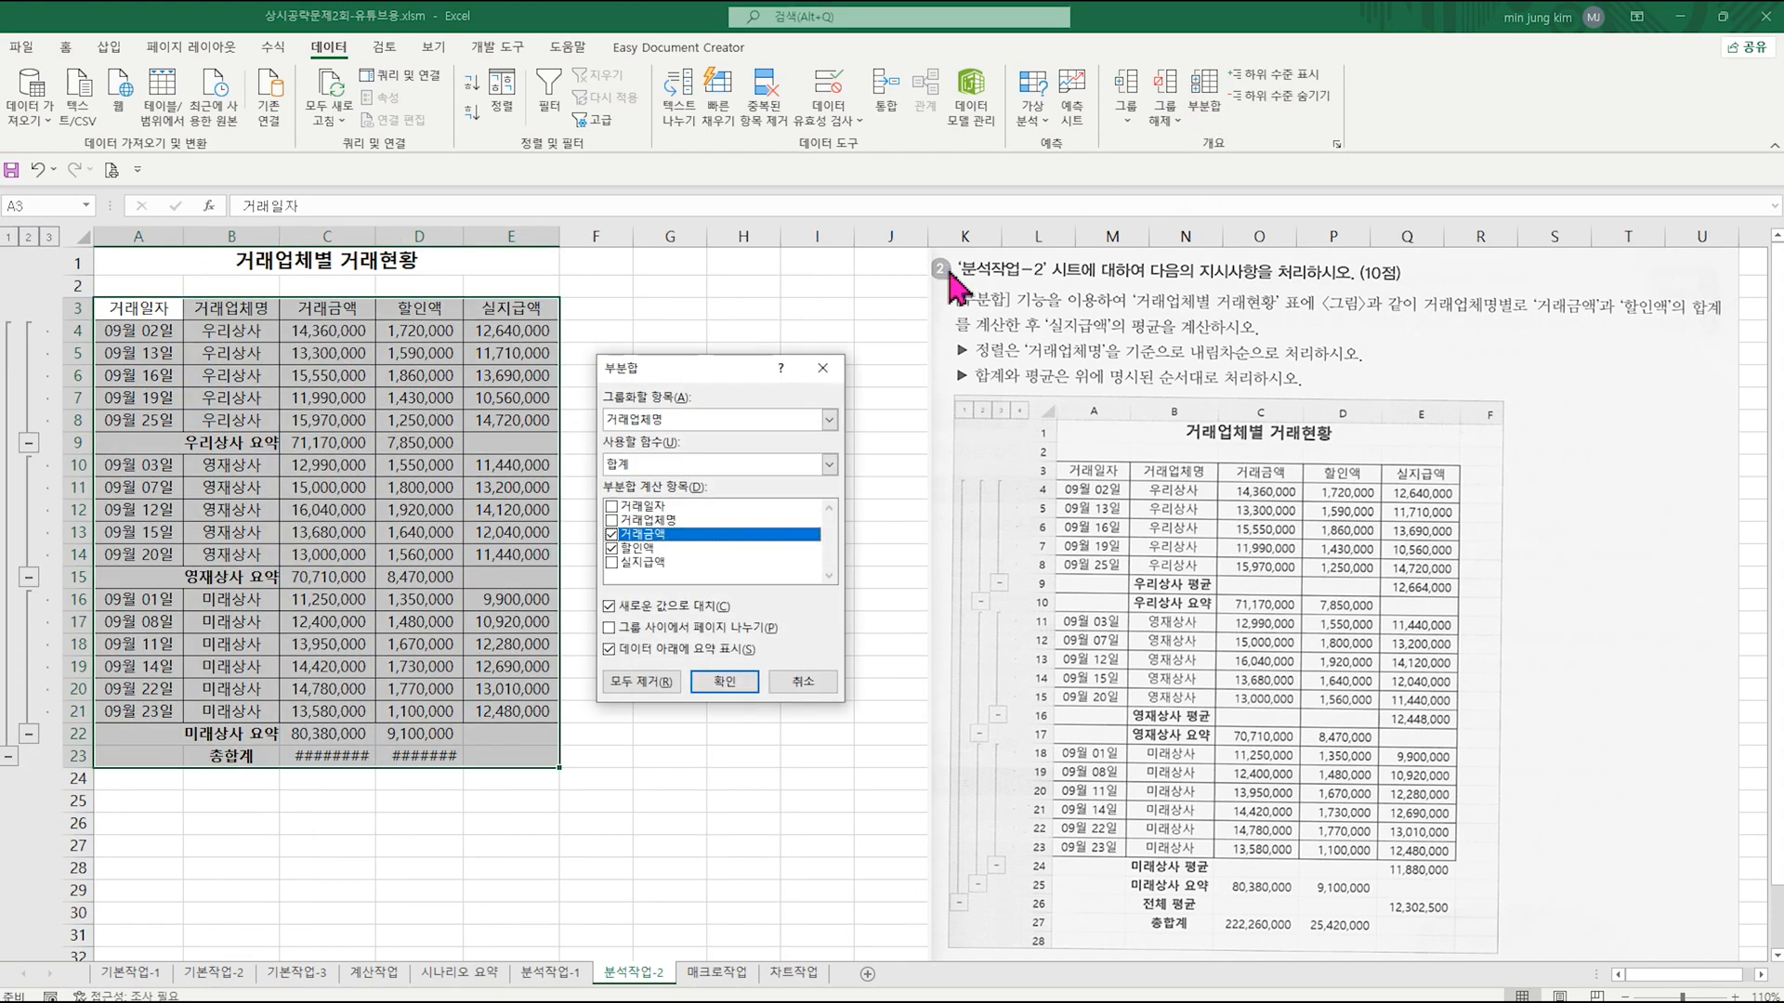
{"action": "left_click", "coordinate": [671, 464]}
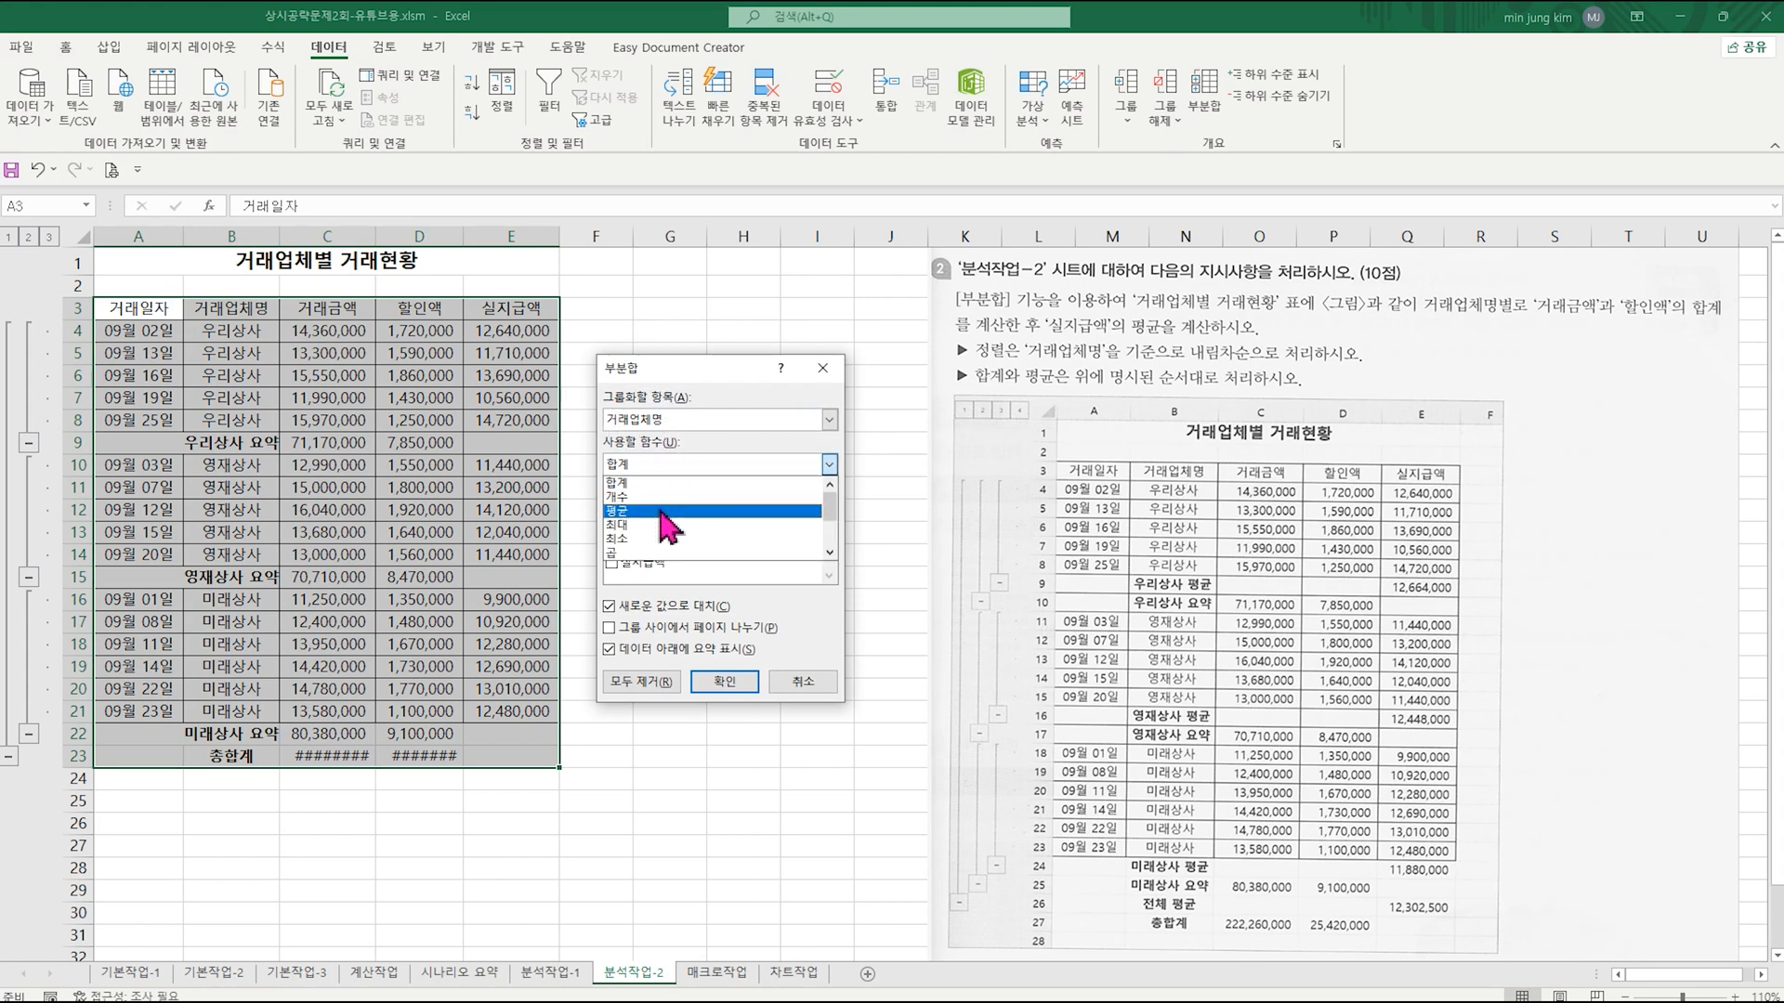
{"action": "left_click", "coordinate": [671, 508]}
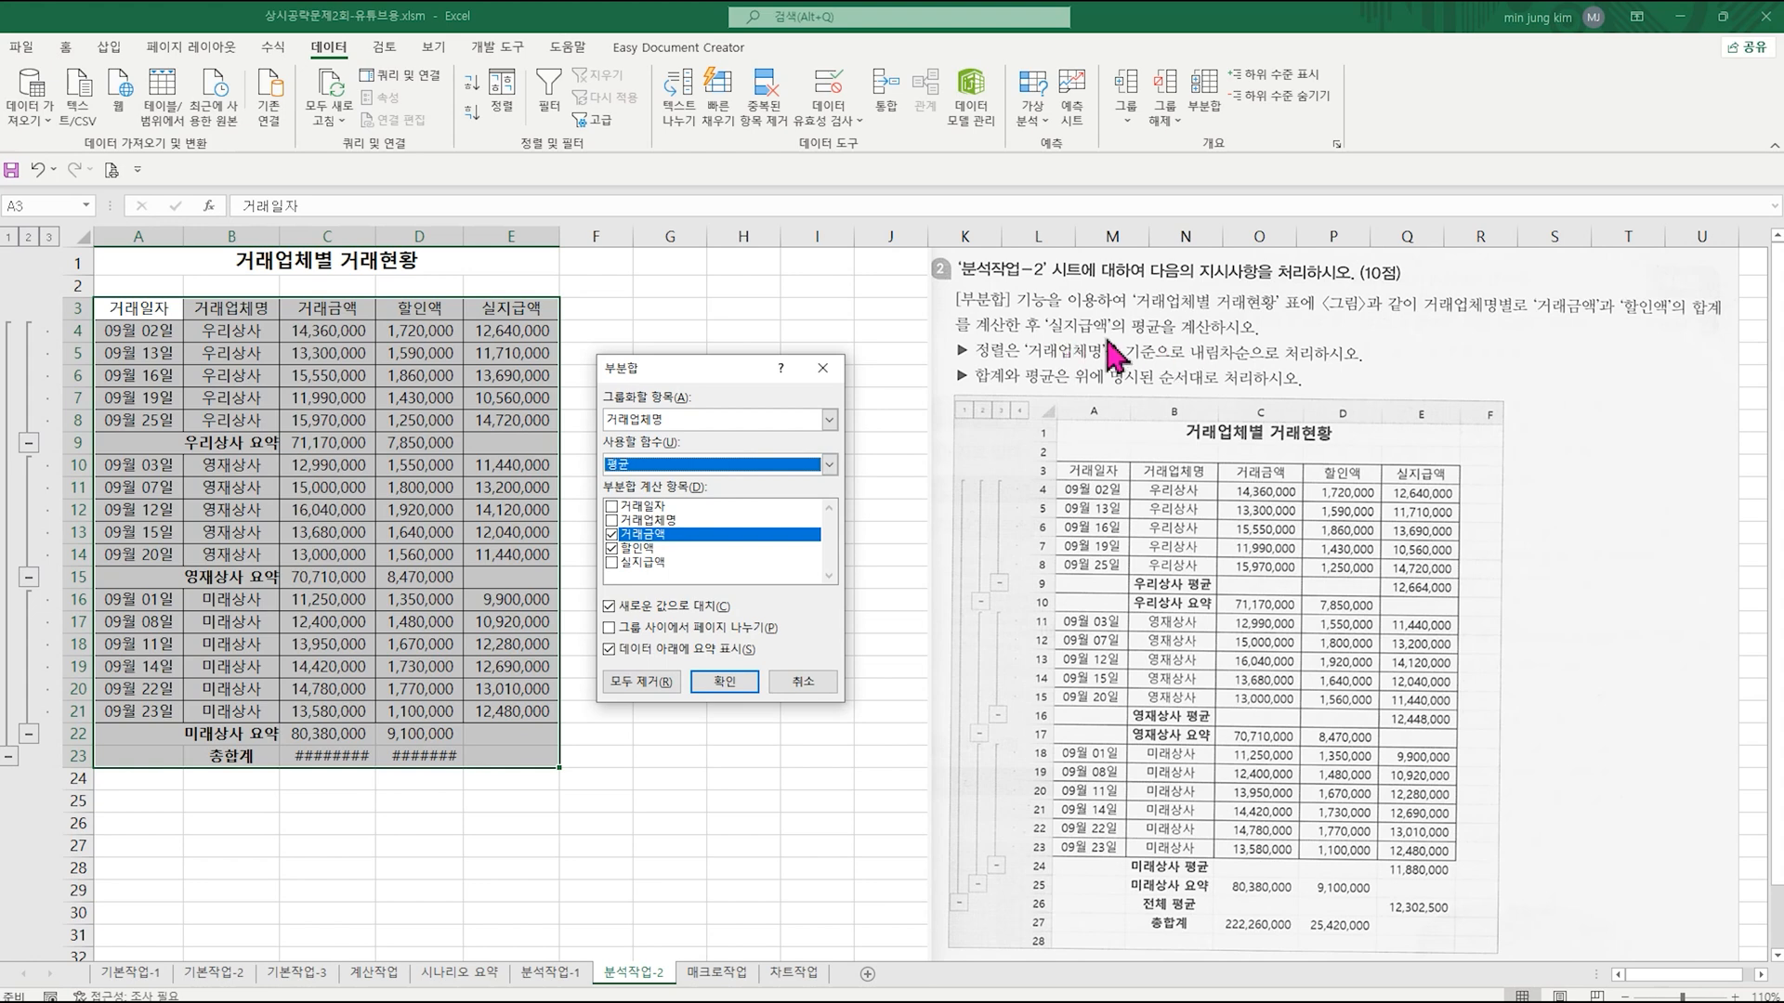
{"action": "left_click", "coordinate": [611, 535]}
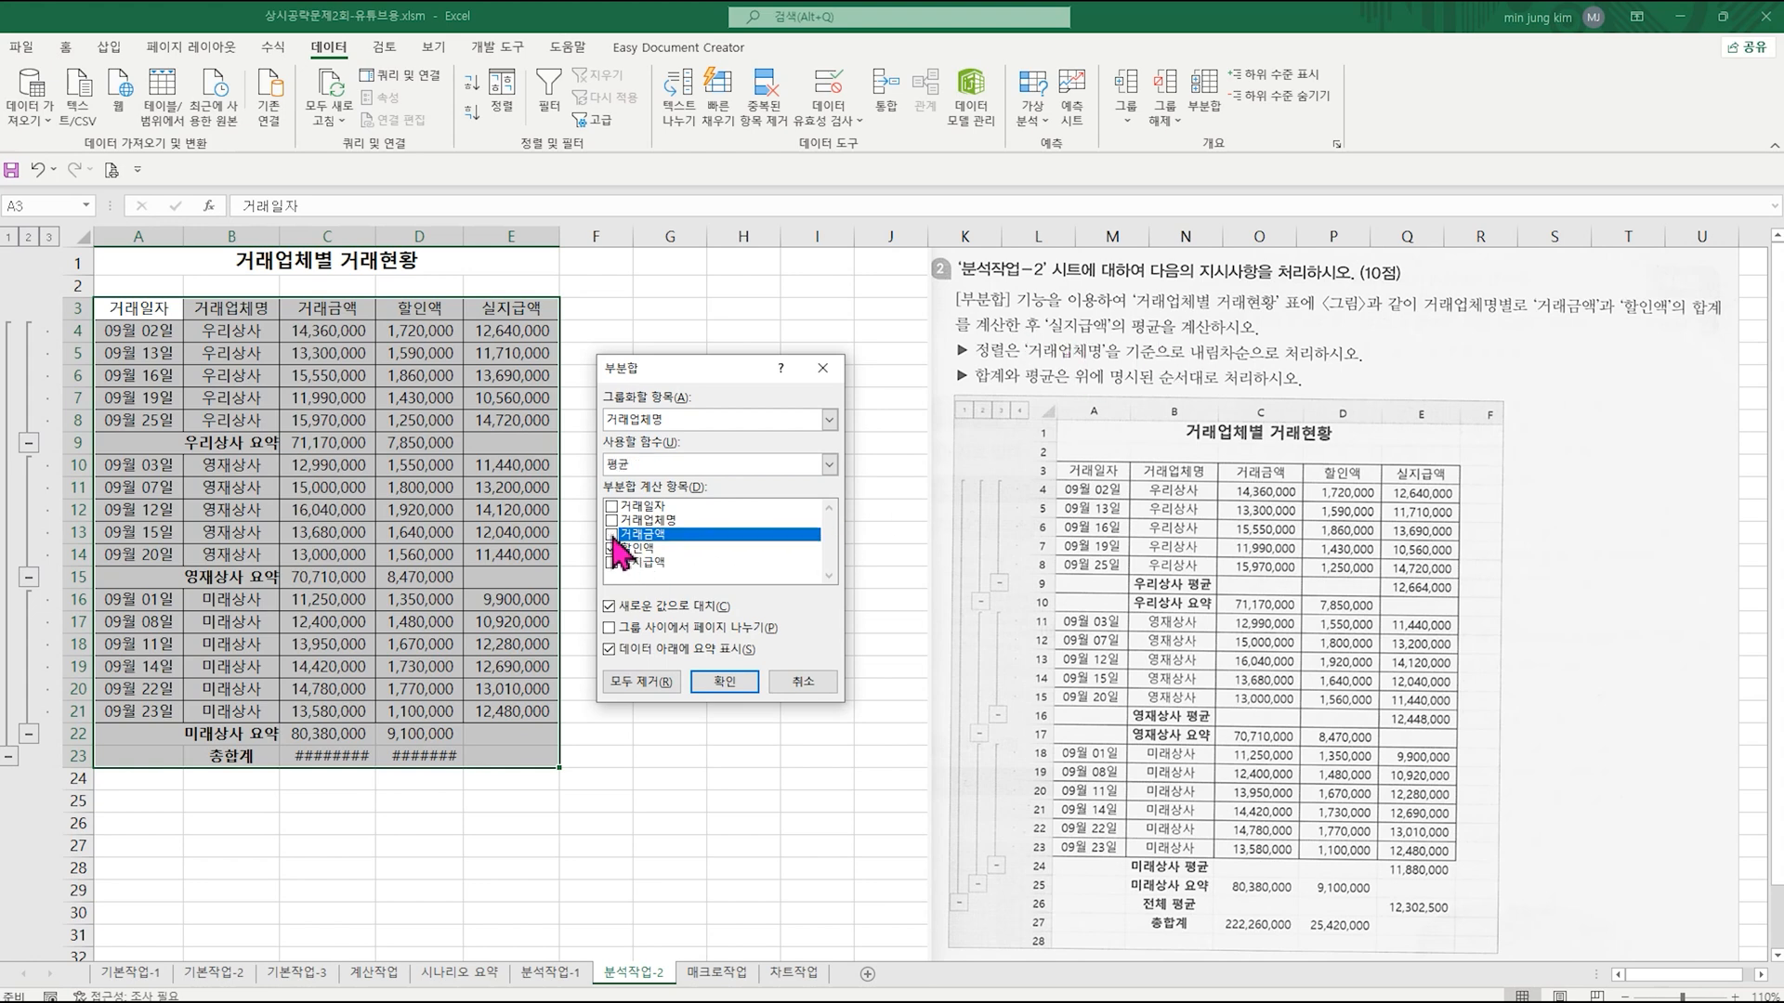
{"action": "left_click", "coordinate": [612, 548]}
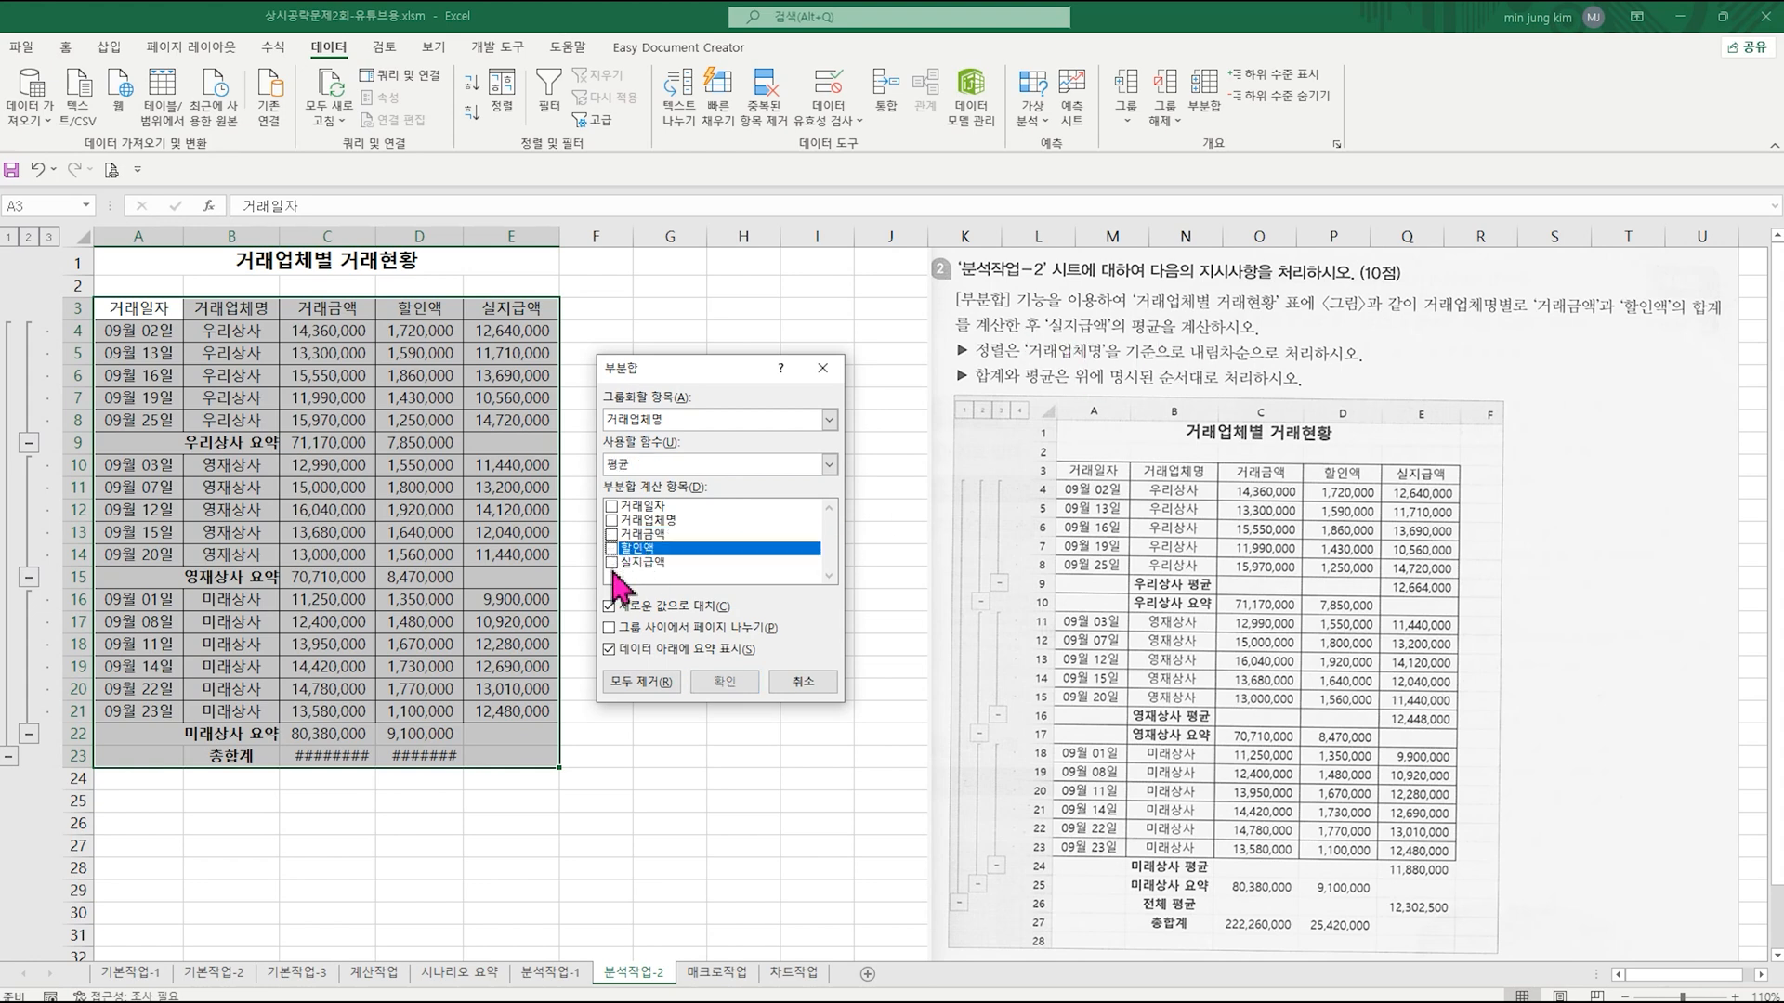
{"action": "left_click", "coordinate": [612, 562]}
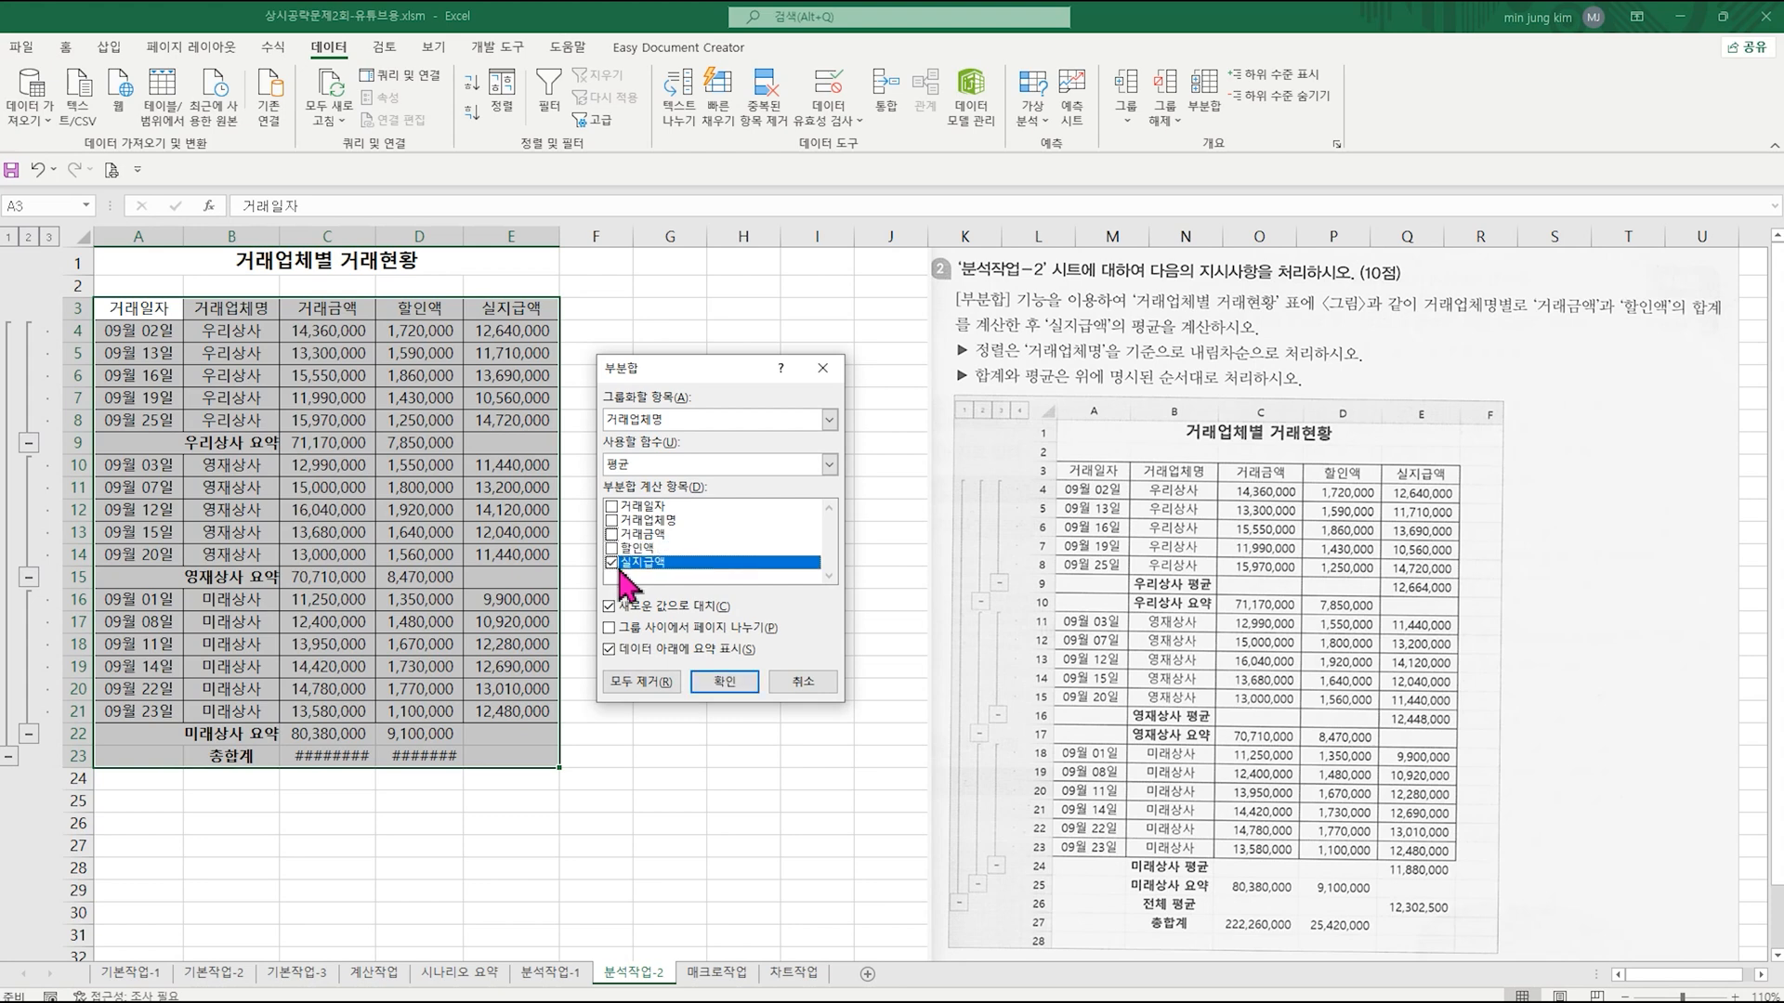
{"action": "left_click", "coordinate": [610, 607]}
{"action": "left_click", "coordinate": [725, 682]}
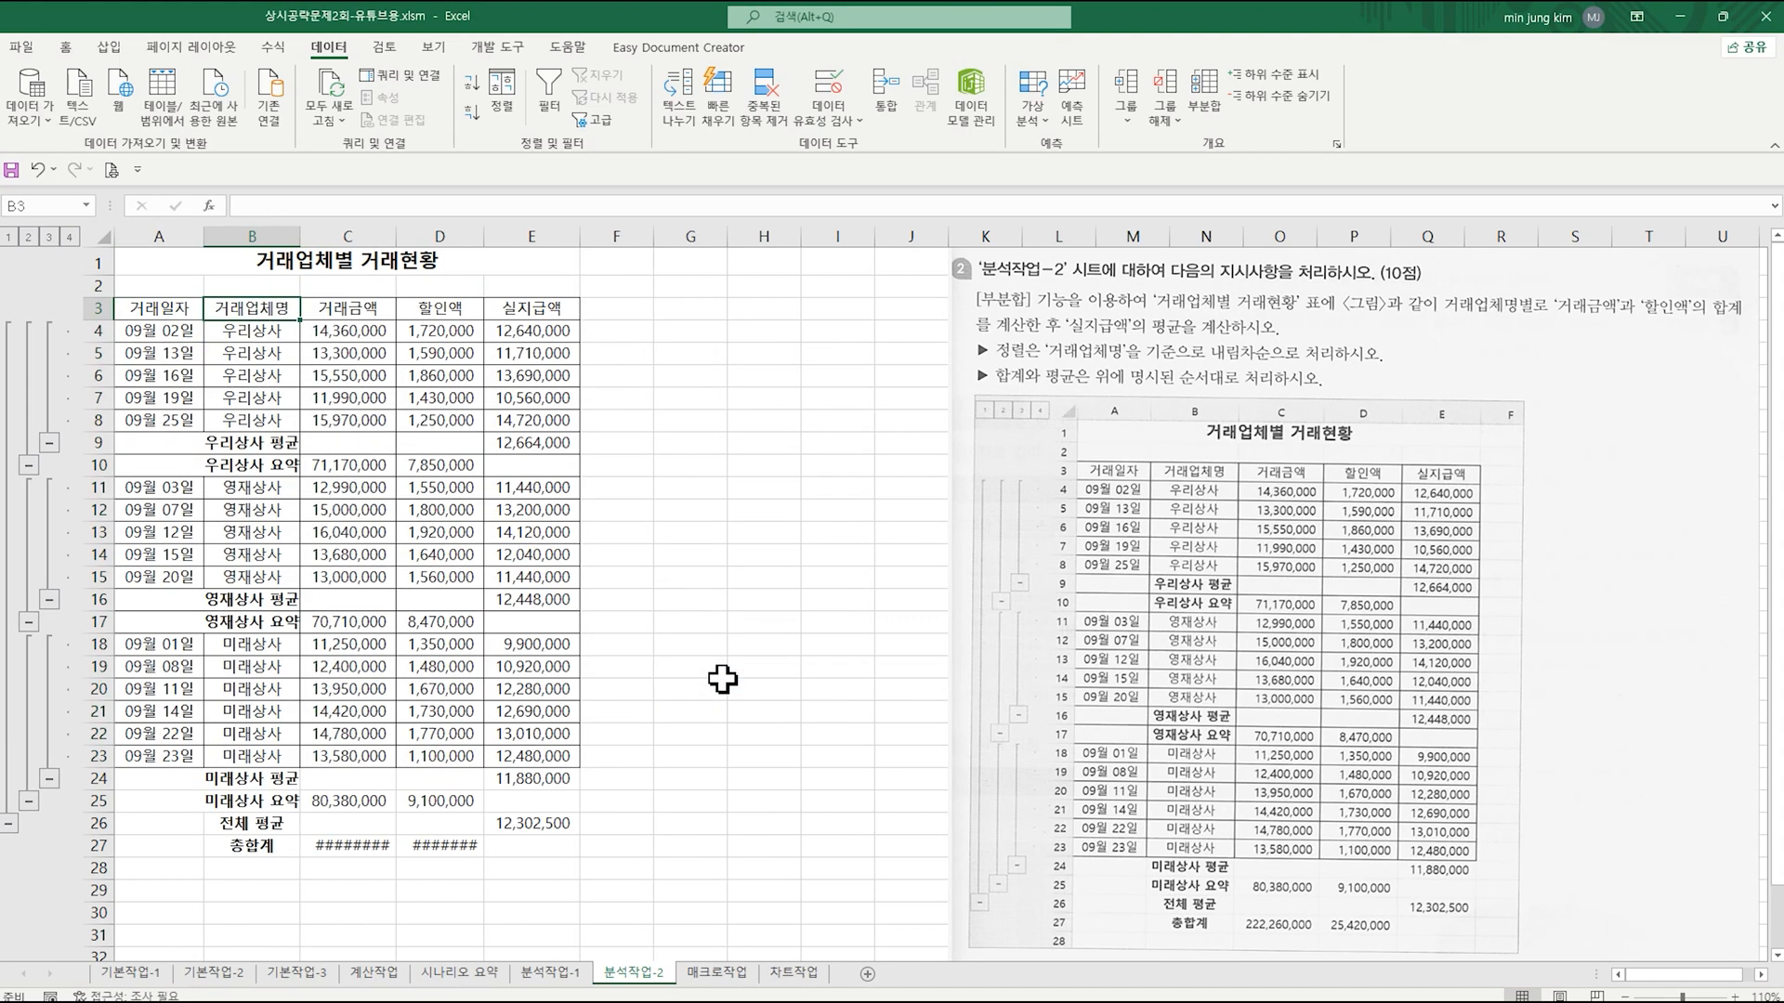
Step: Auto-fit the widths of columns C and D so the 총합계 values in row 27 fit
{"action": "scroll", "coordinate": [857, 609], "scroll_direction": "down", "scroll_amount": 2}
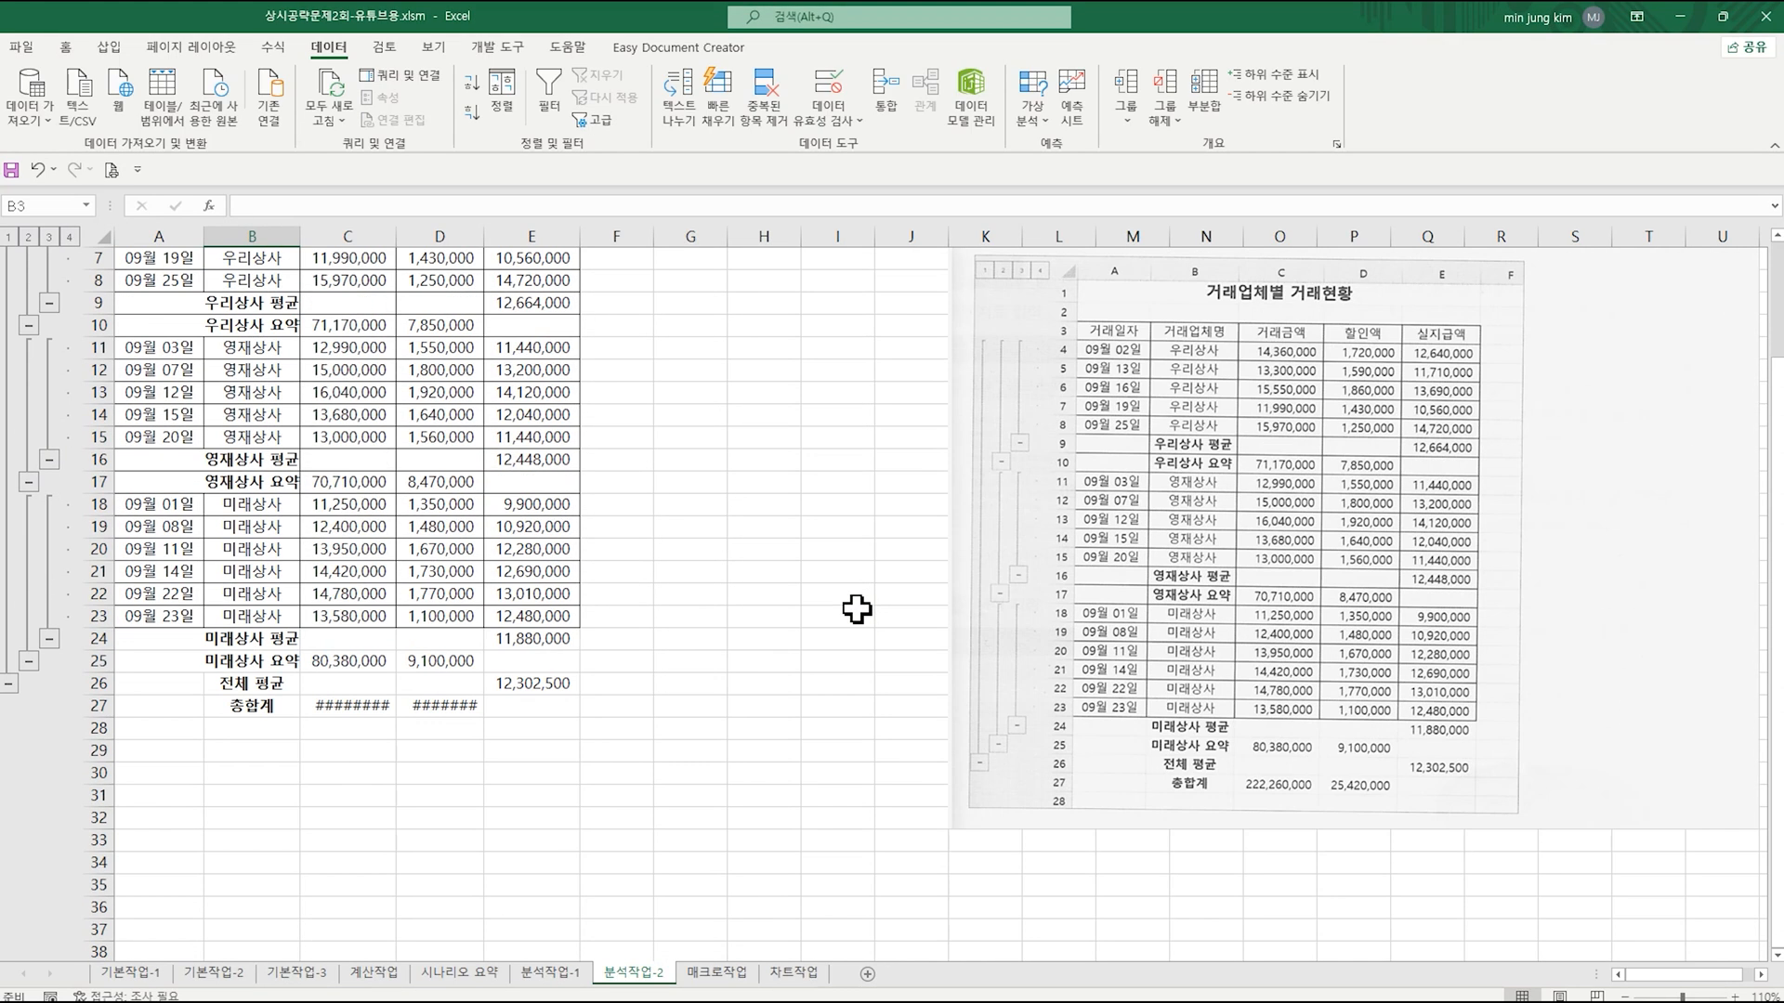
{"action": "scroll", "coordinate": [856, 610], "scroll_direction": "up", "scroll_amount": 1}
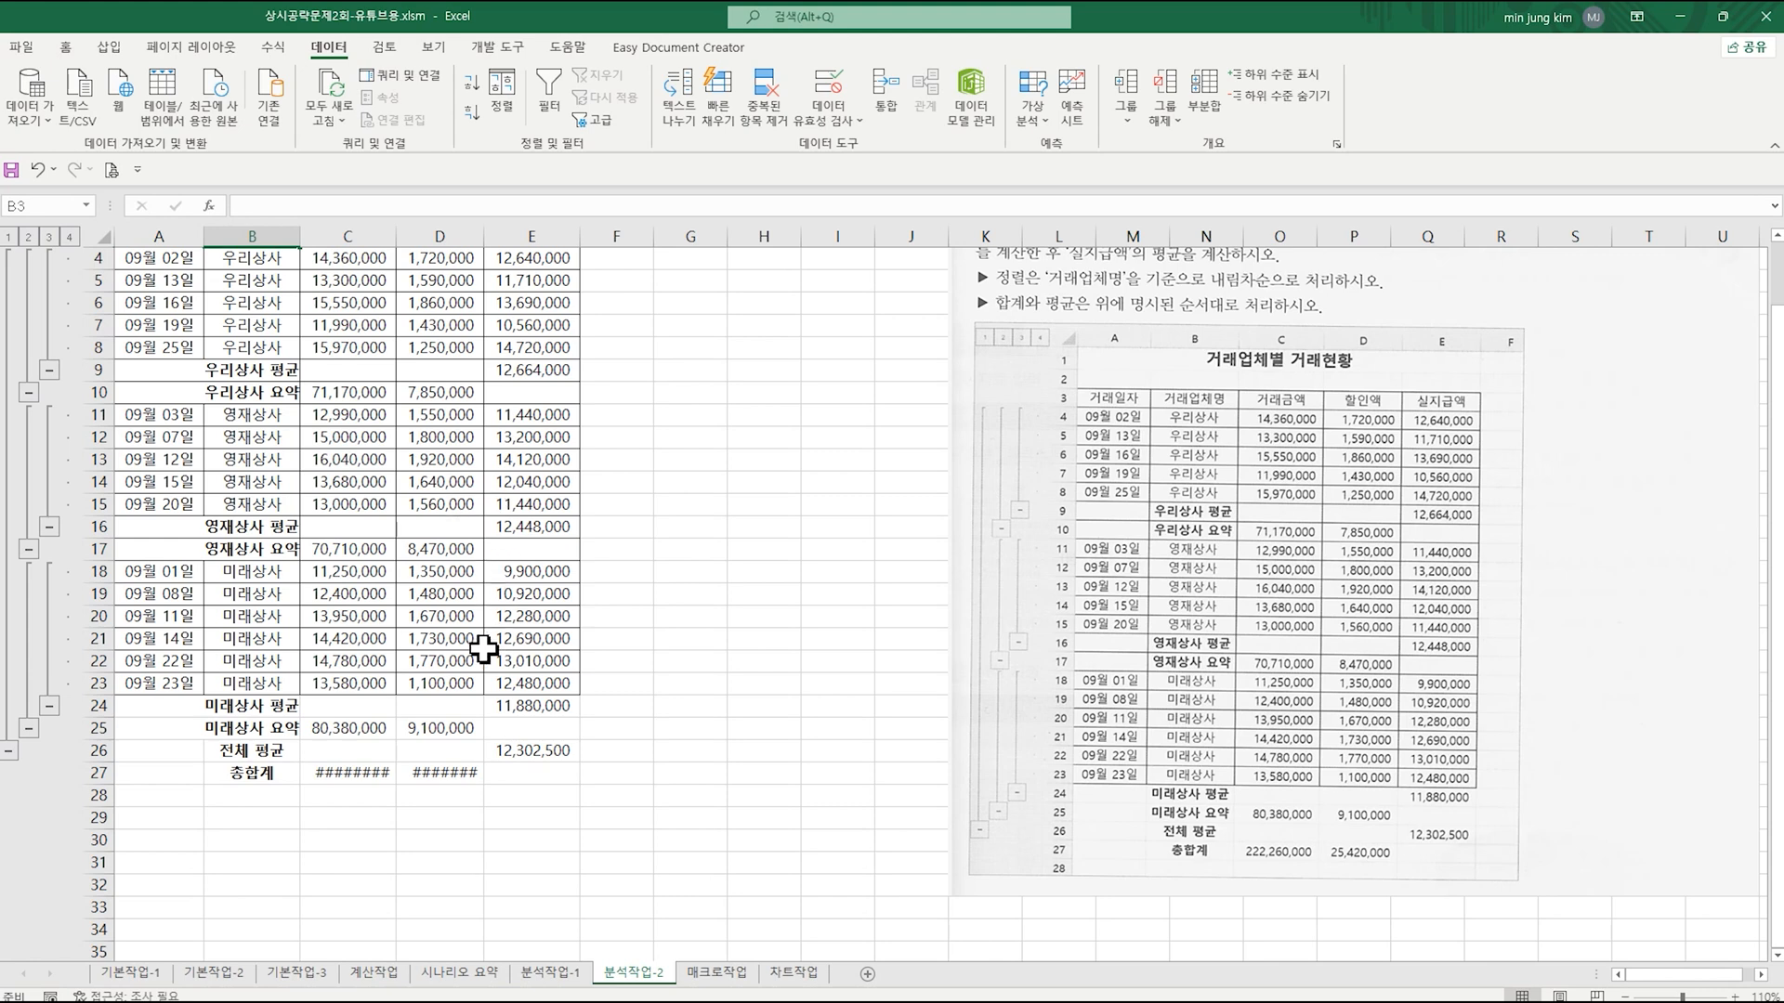
{"action": "left_click", "coordinate": [361, 772]}
{"action": "left_click", "coordinate": [442, 772]}
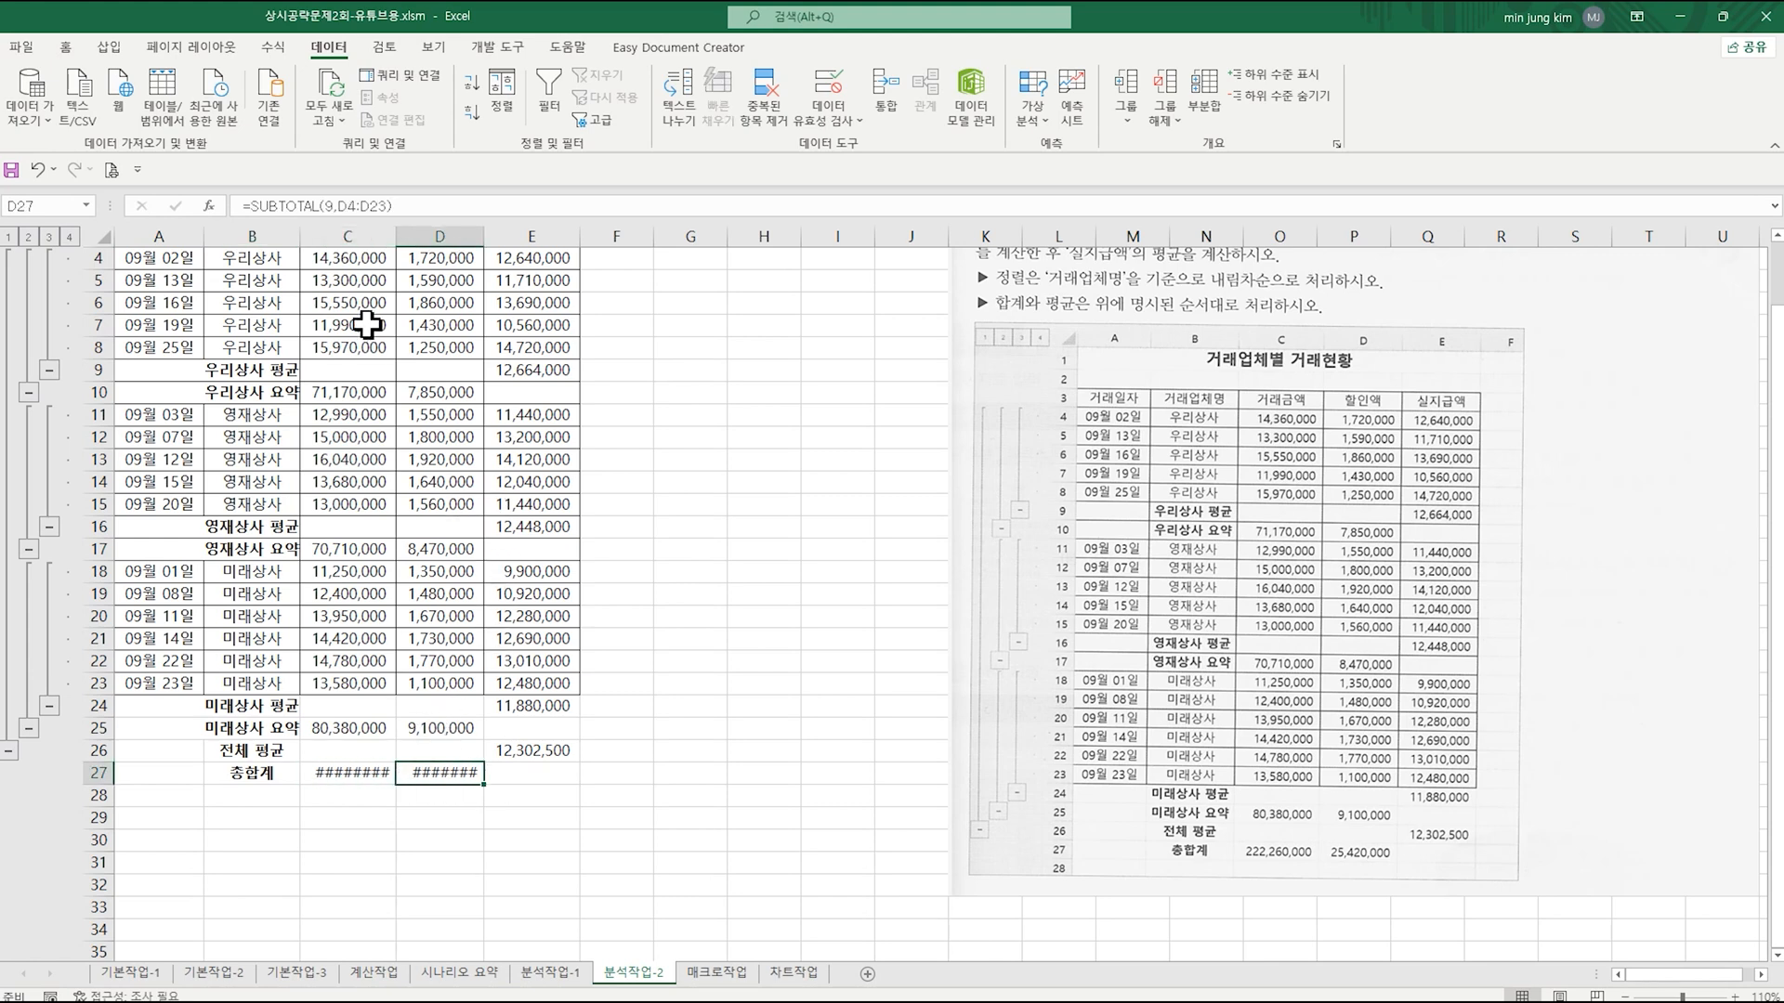
{"action": "double_click", "coordinate": [396, 236]}
{"action": "double_click", "coordinate": [499, 236]}
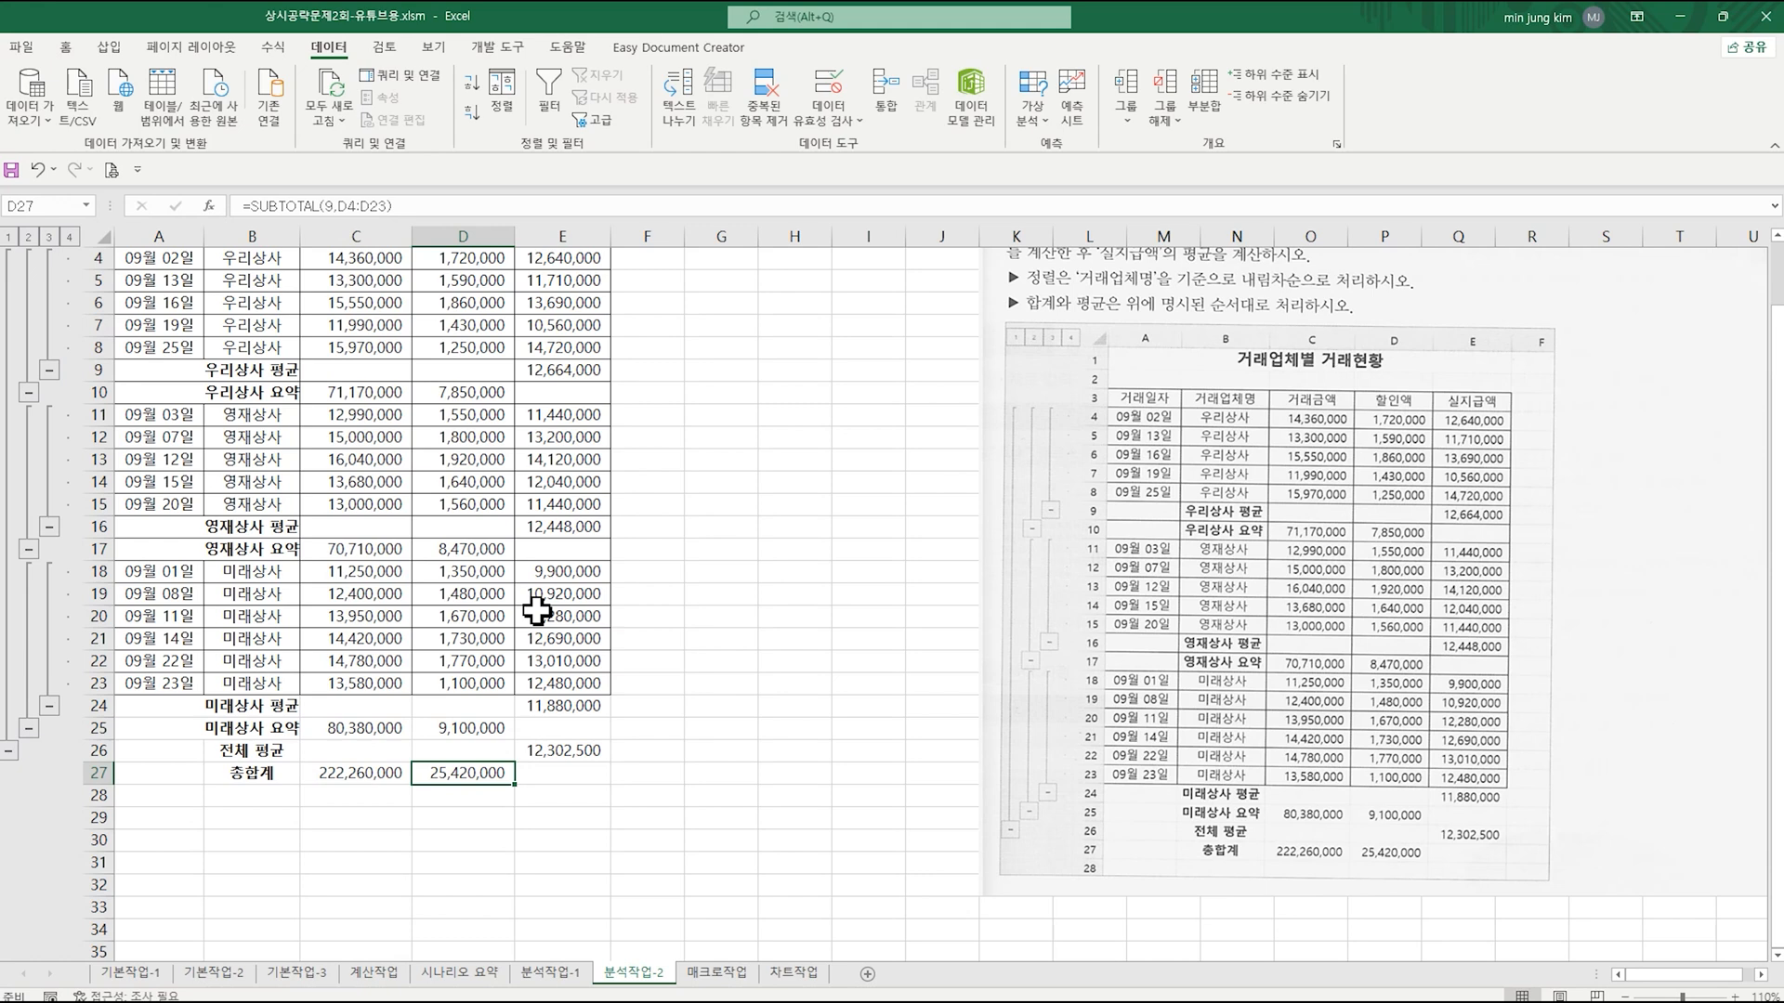
{"action": "left_click", "coordinate": [678, 596]}
{"action": "scroll", "coordinate": [675, 646], "scroll_direction": "up", "scroll_amount": 1}
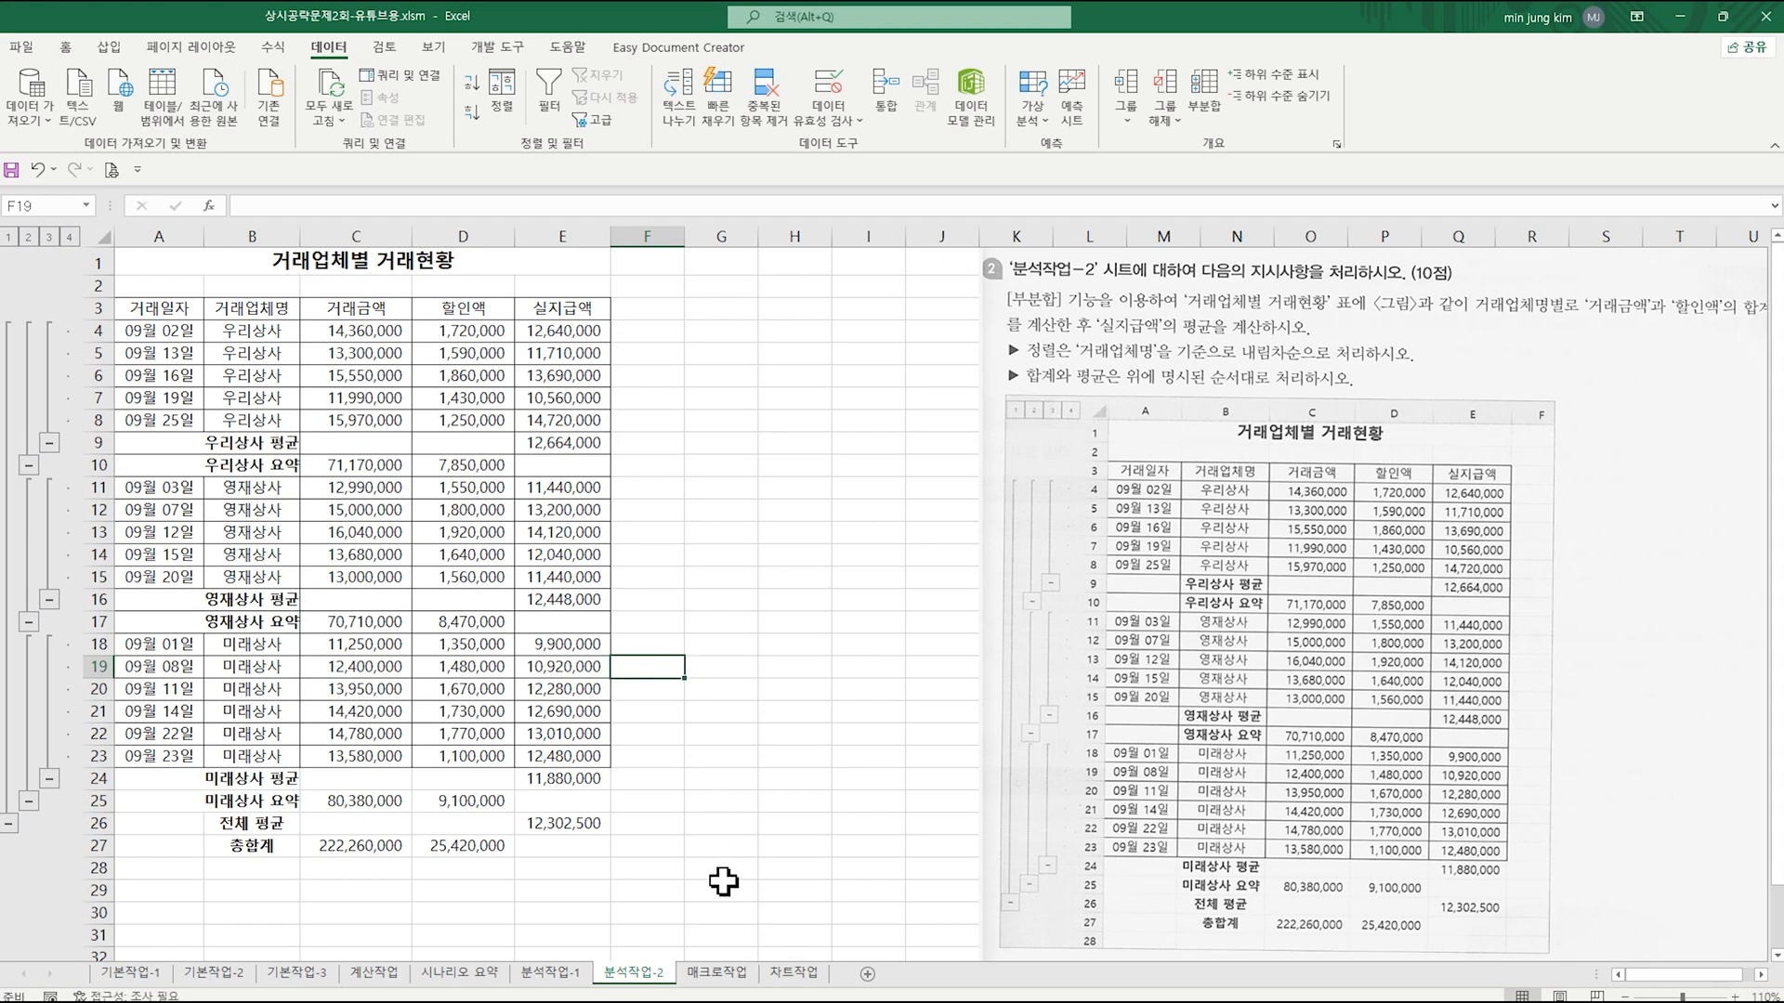
Step: Open the 매크로작업 sheet and draw a form control button over B15:C16
{"action": "left_click", "coordinate": [717, 972]}
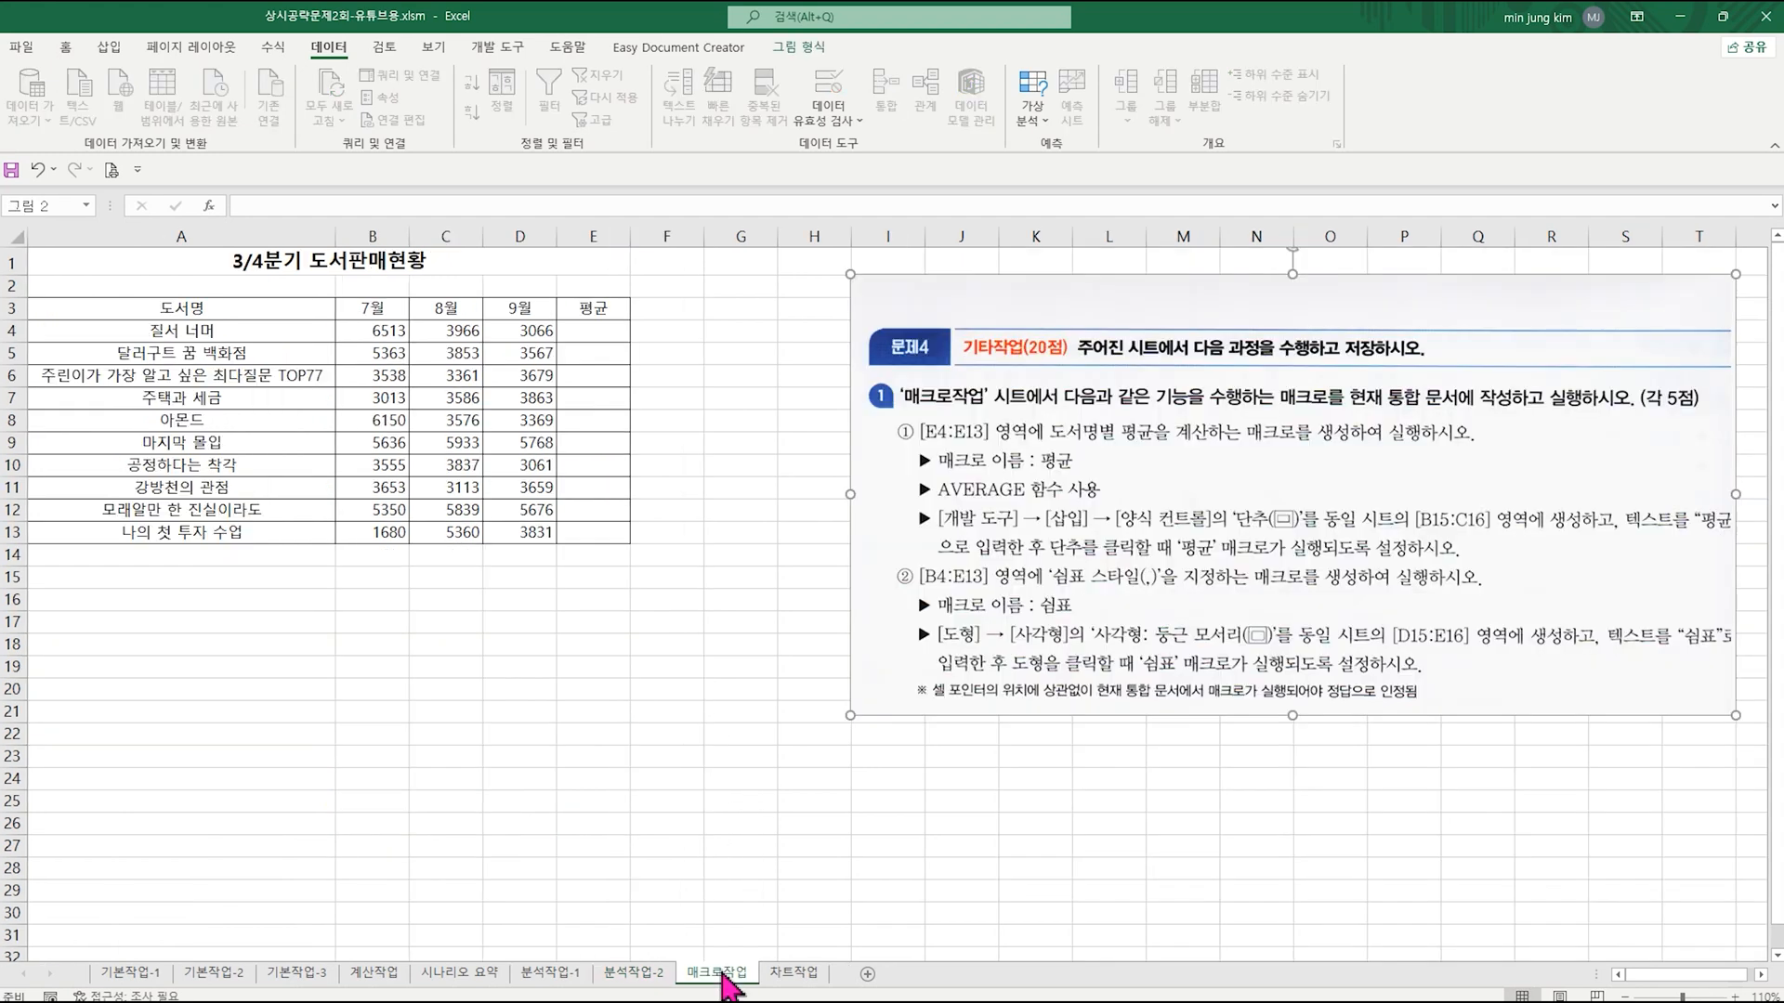
{"action": "left_click", "coordinate": [743, 623]}
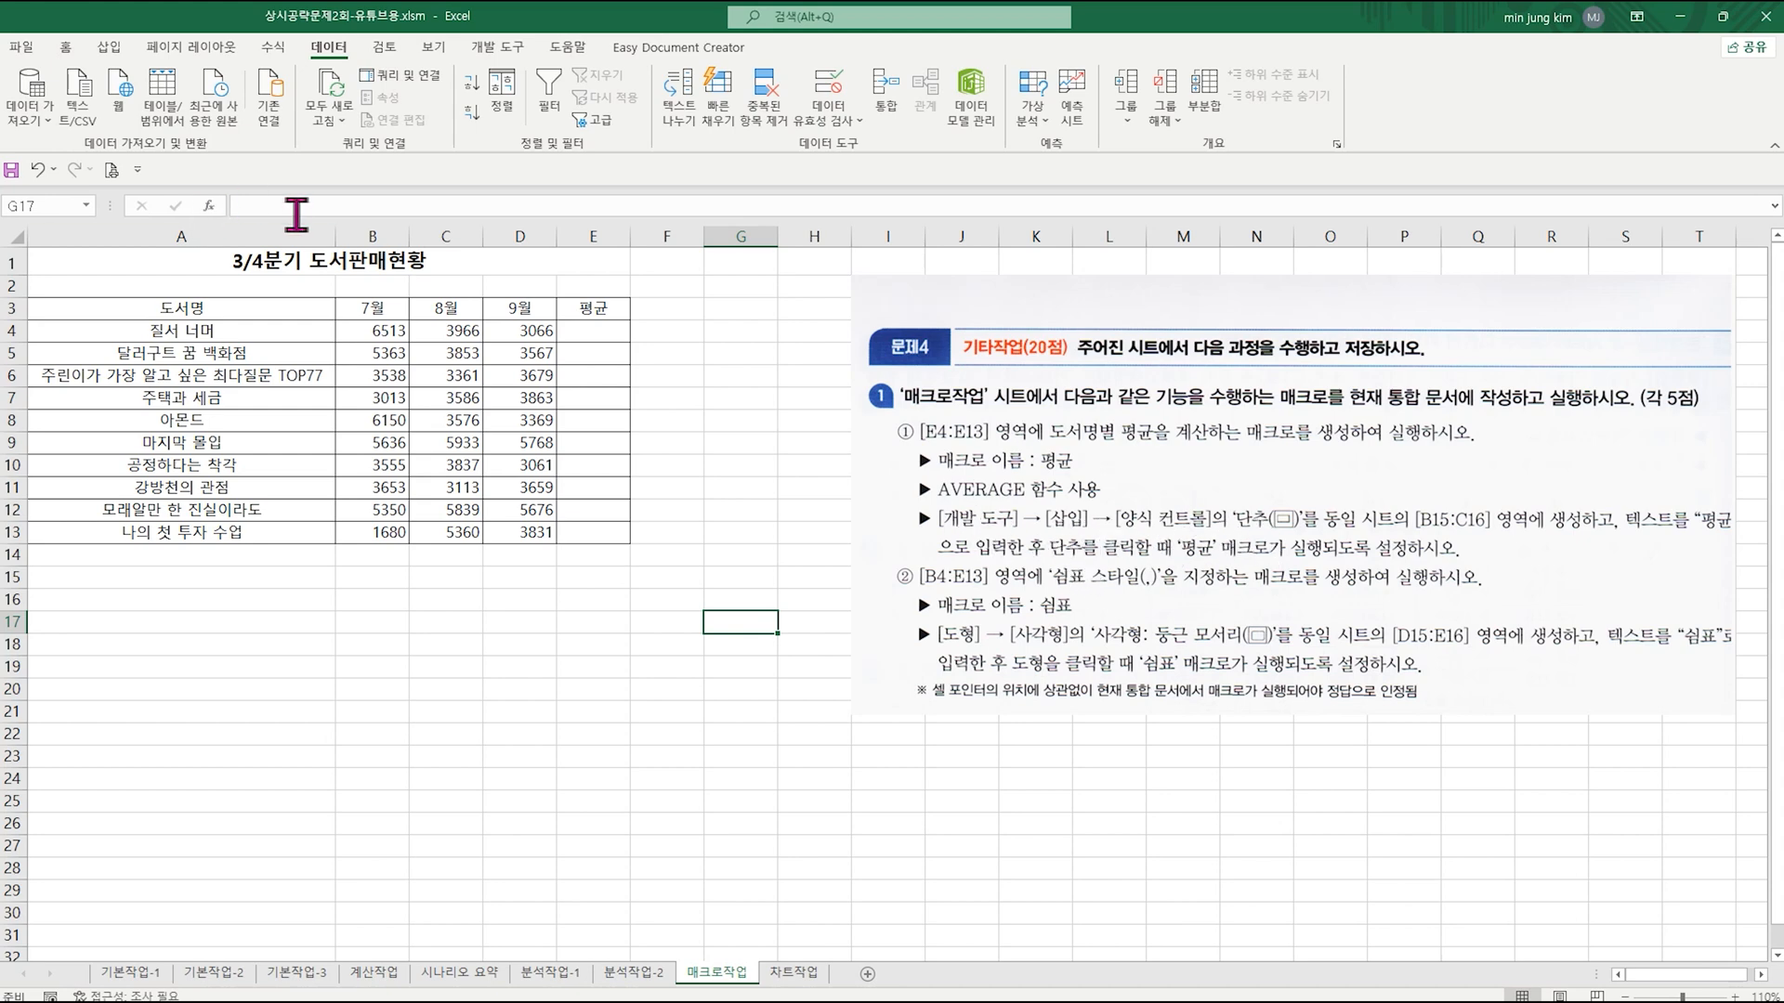
{"action": "left_click", "coordinate": [499, 48]}
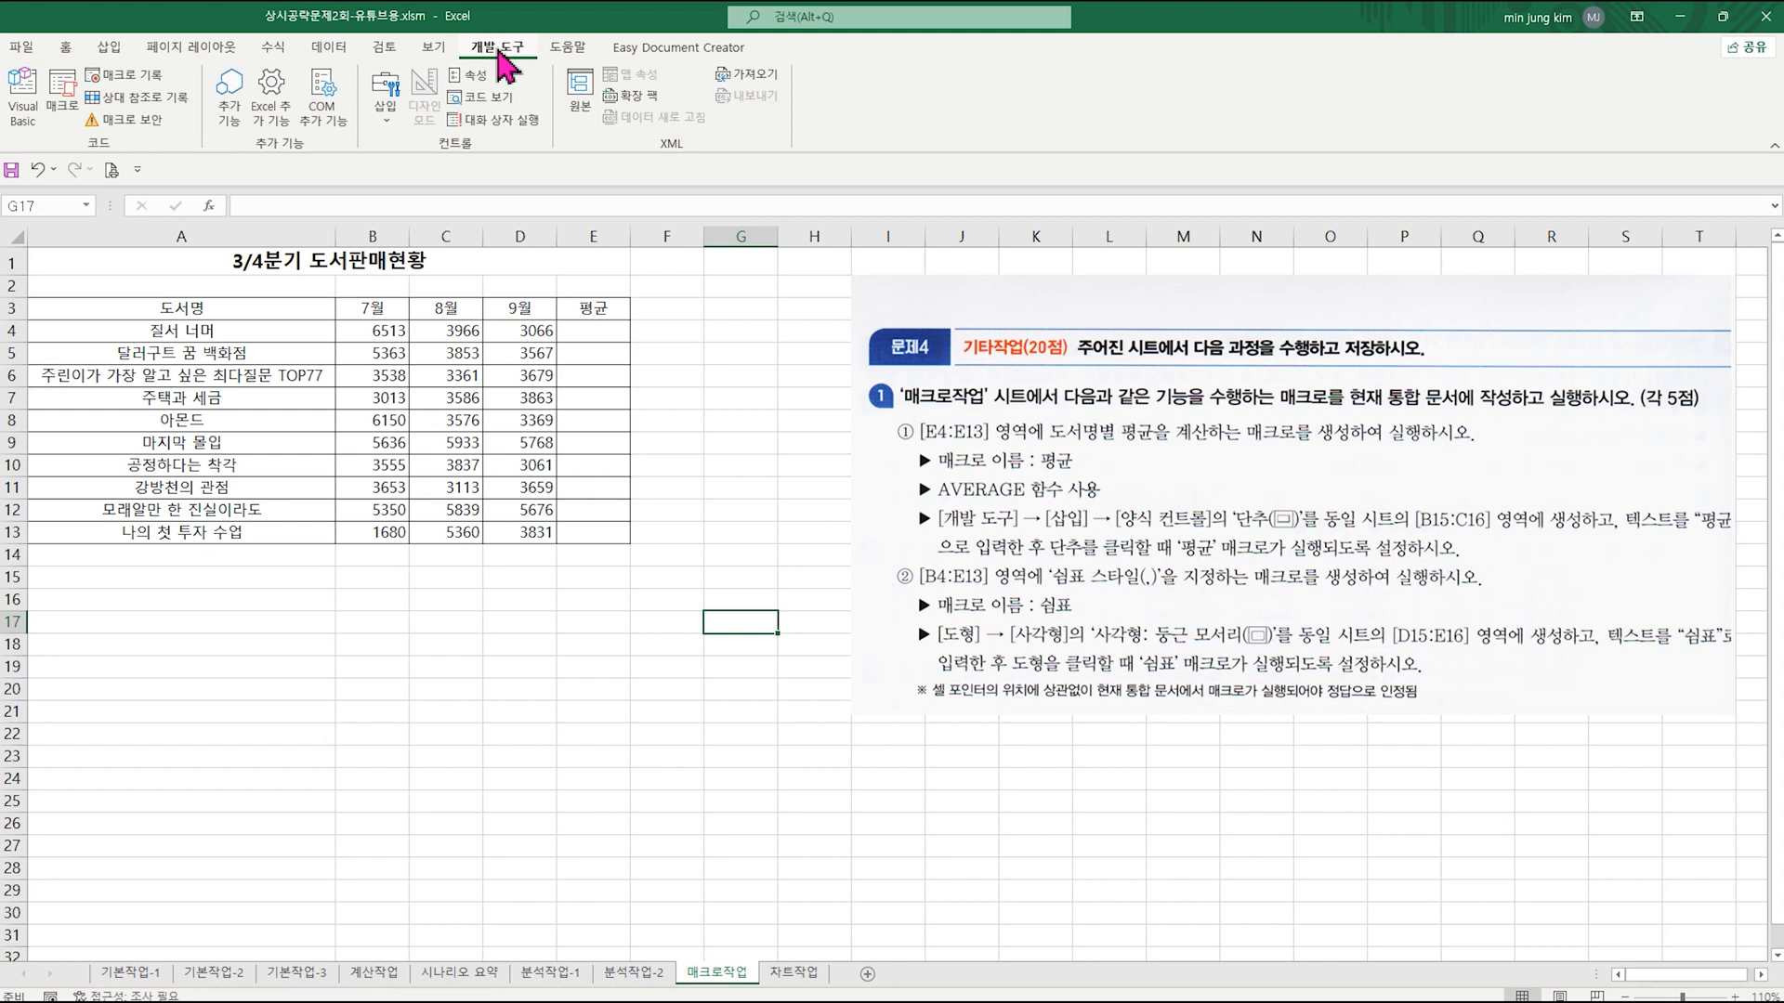
{"action": "left_click", "coordinate": [396, 100]}
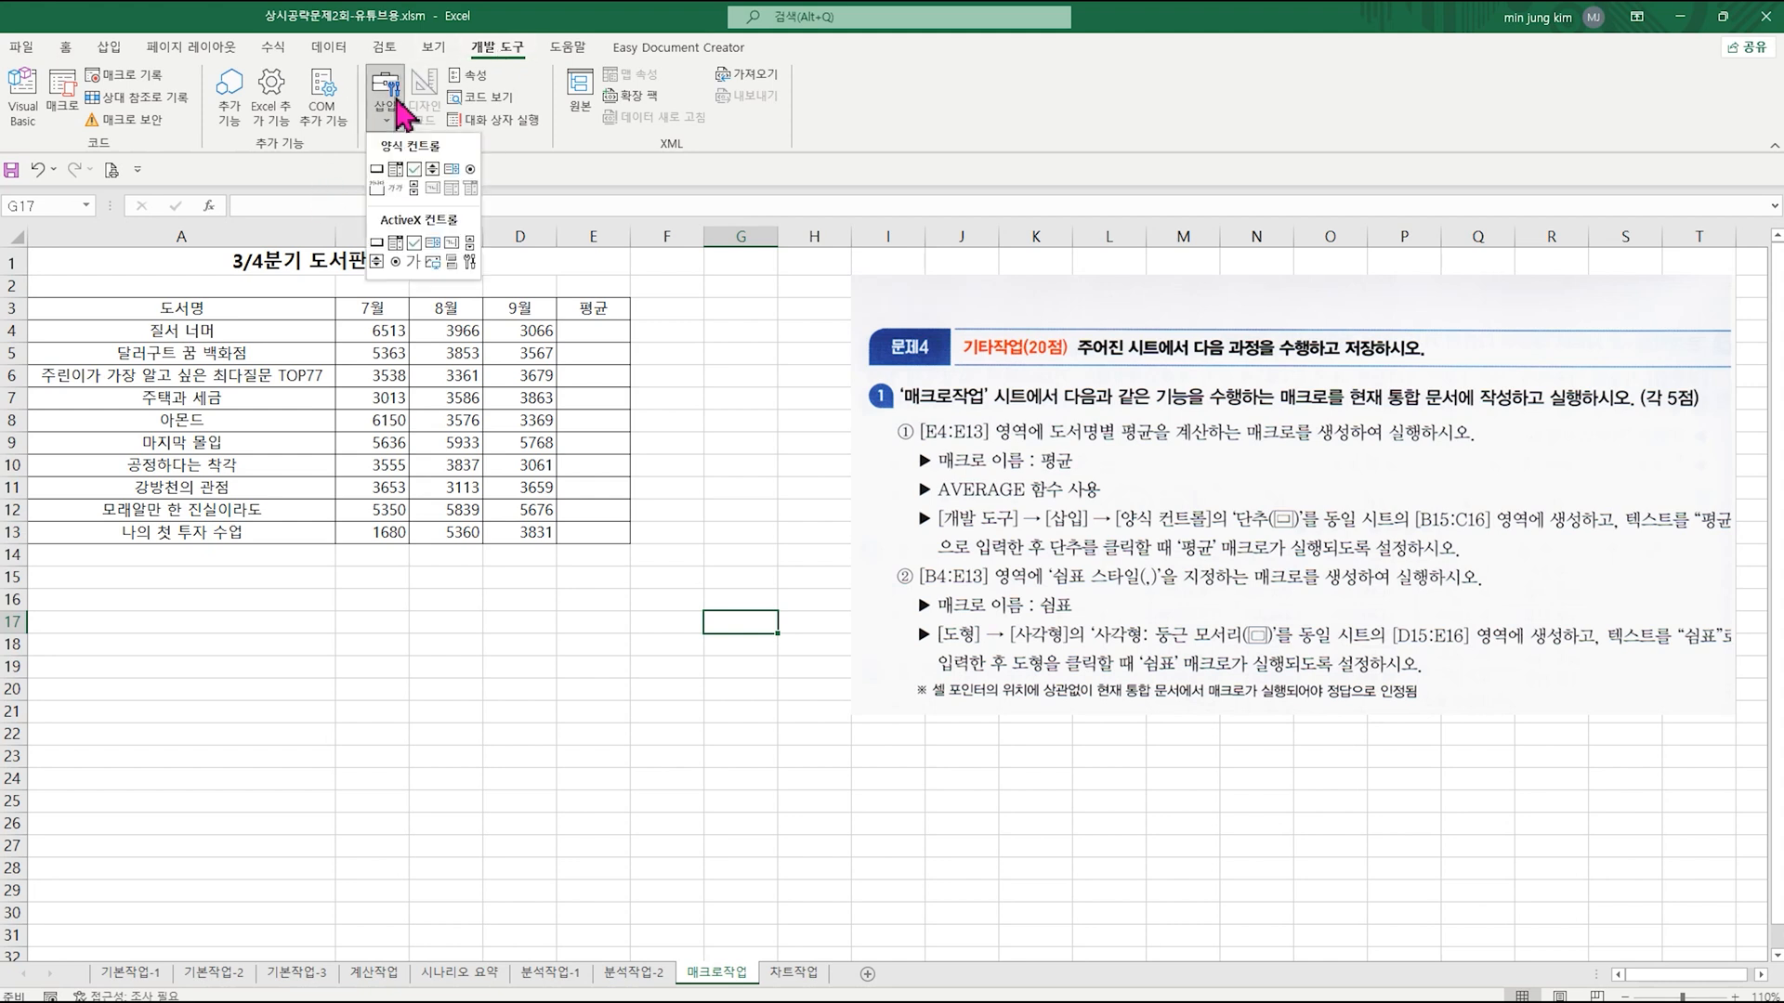
{"action": "left_click", "coordinate": [377, 171]}
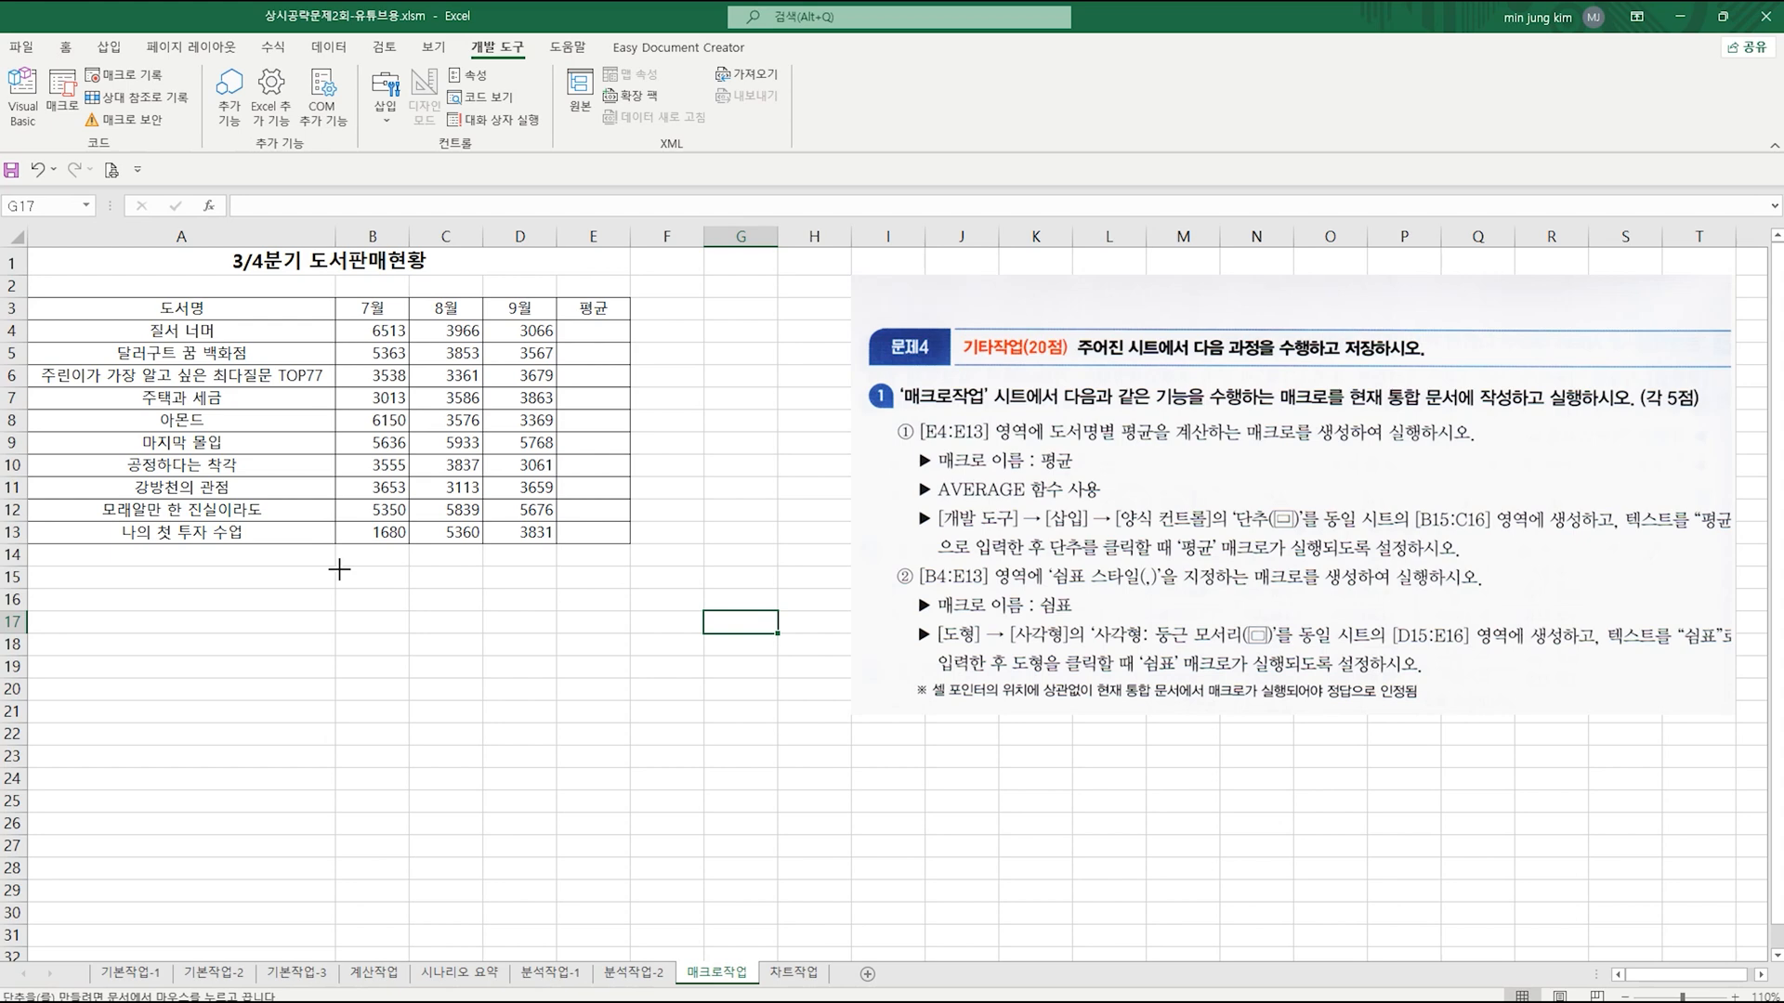
{"action": "mouse_move", "coordinate": [337, 569]}
{"action": "left_mouse_down"}
{"action": "mouse_move", "coordinate": [462, 570]}
{"action": "mouse_move", "coordinate": [455, 607]}
{"action": "left_mouse_up"}
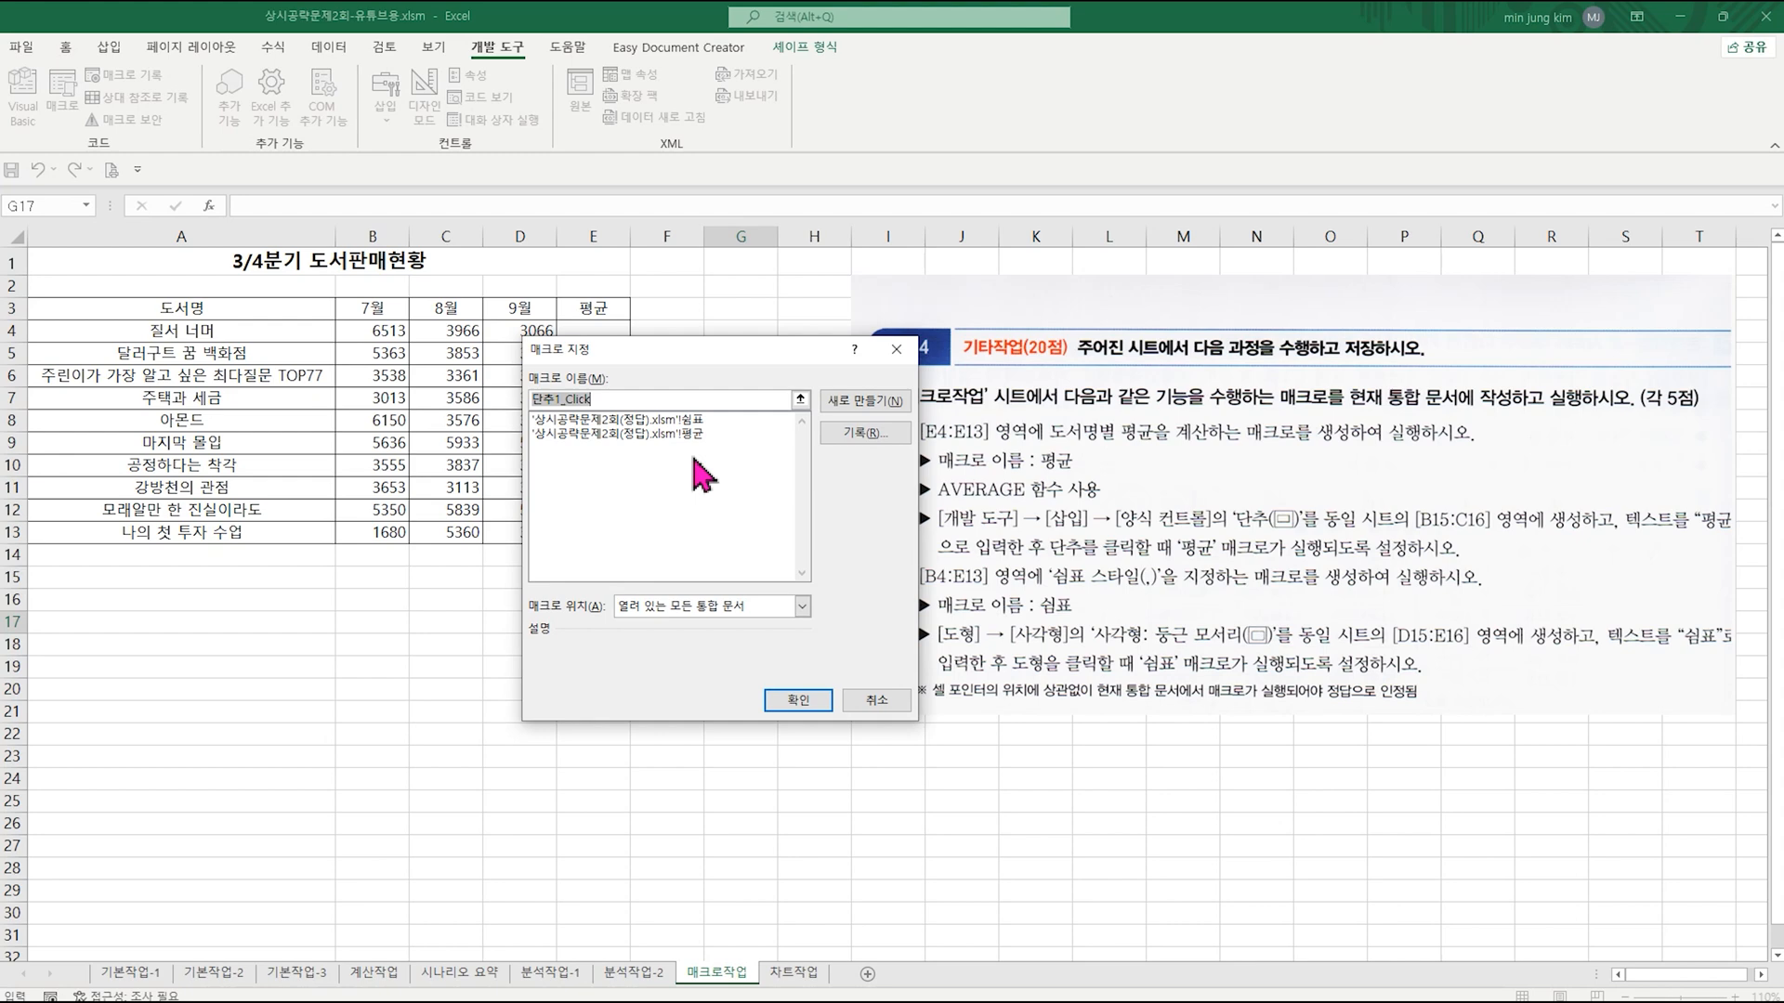
Step: Name the button's macro 평균 and start recording it in 현재 통합 문서
{"action": "type", "text": "평균"}
{"action": "left_click", "coordinate": [864, 433]}
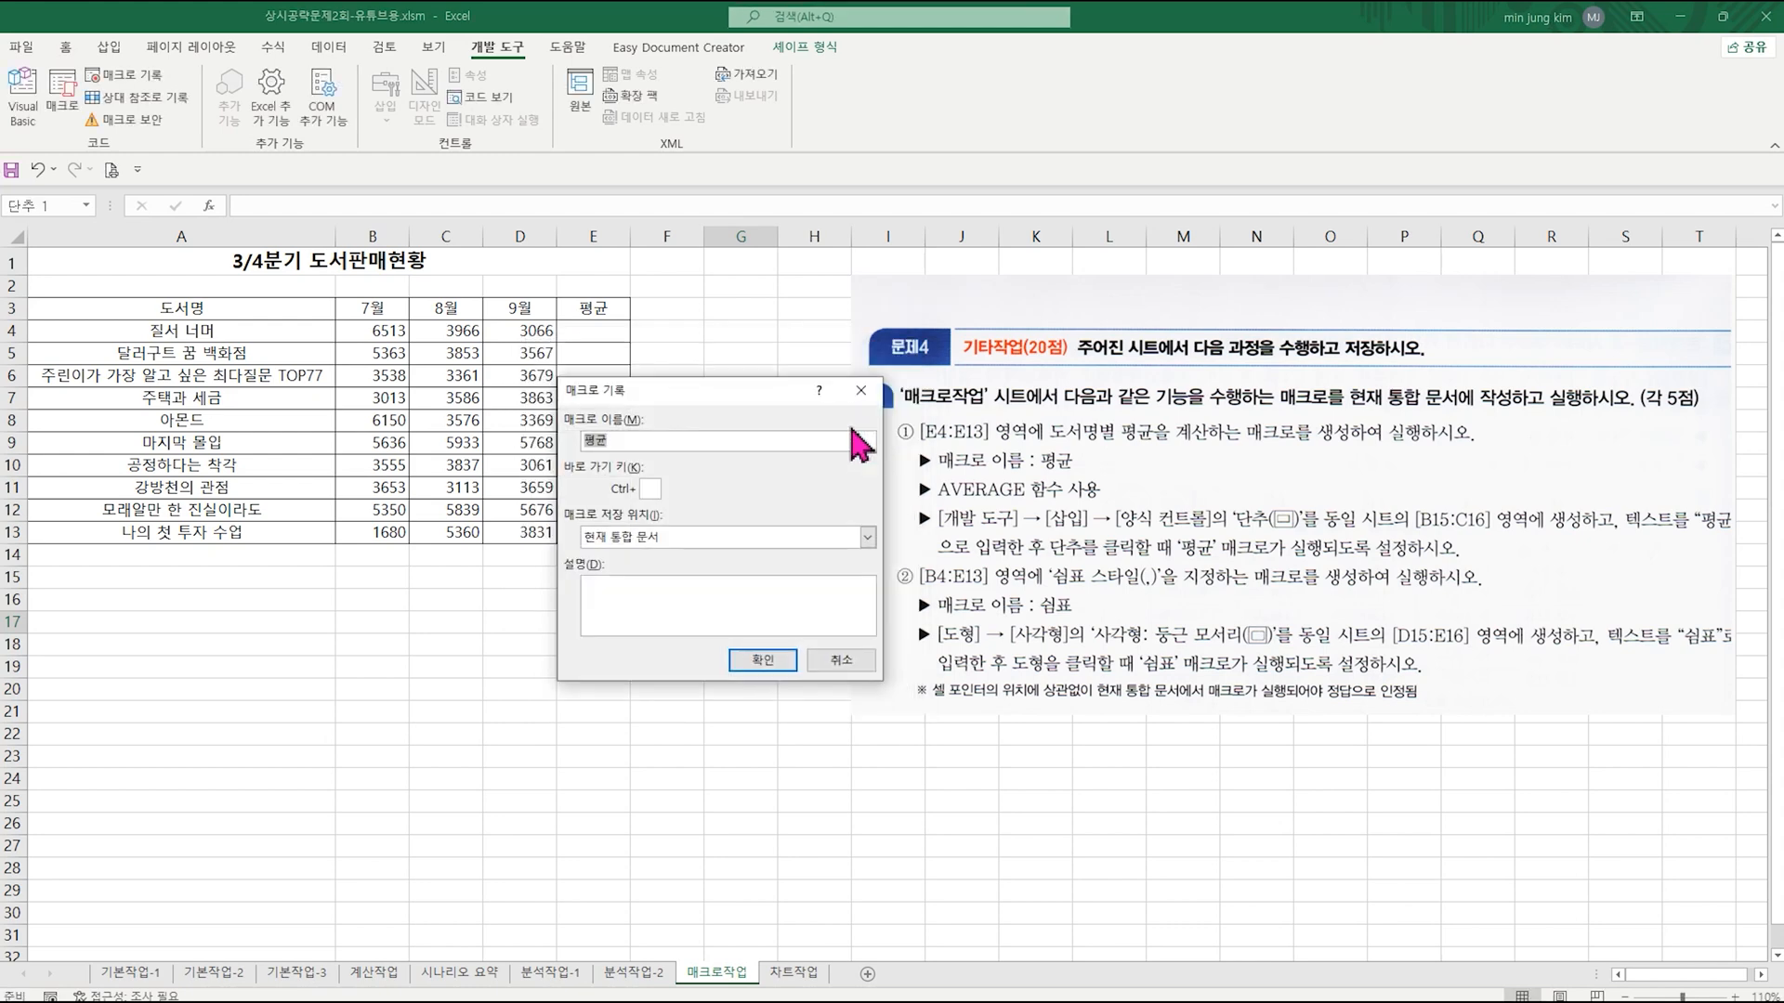
{"action": "left_click", "coordinate": [785, 660]}
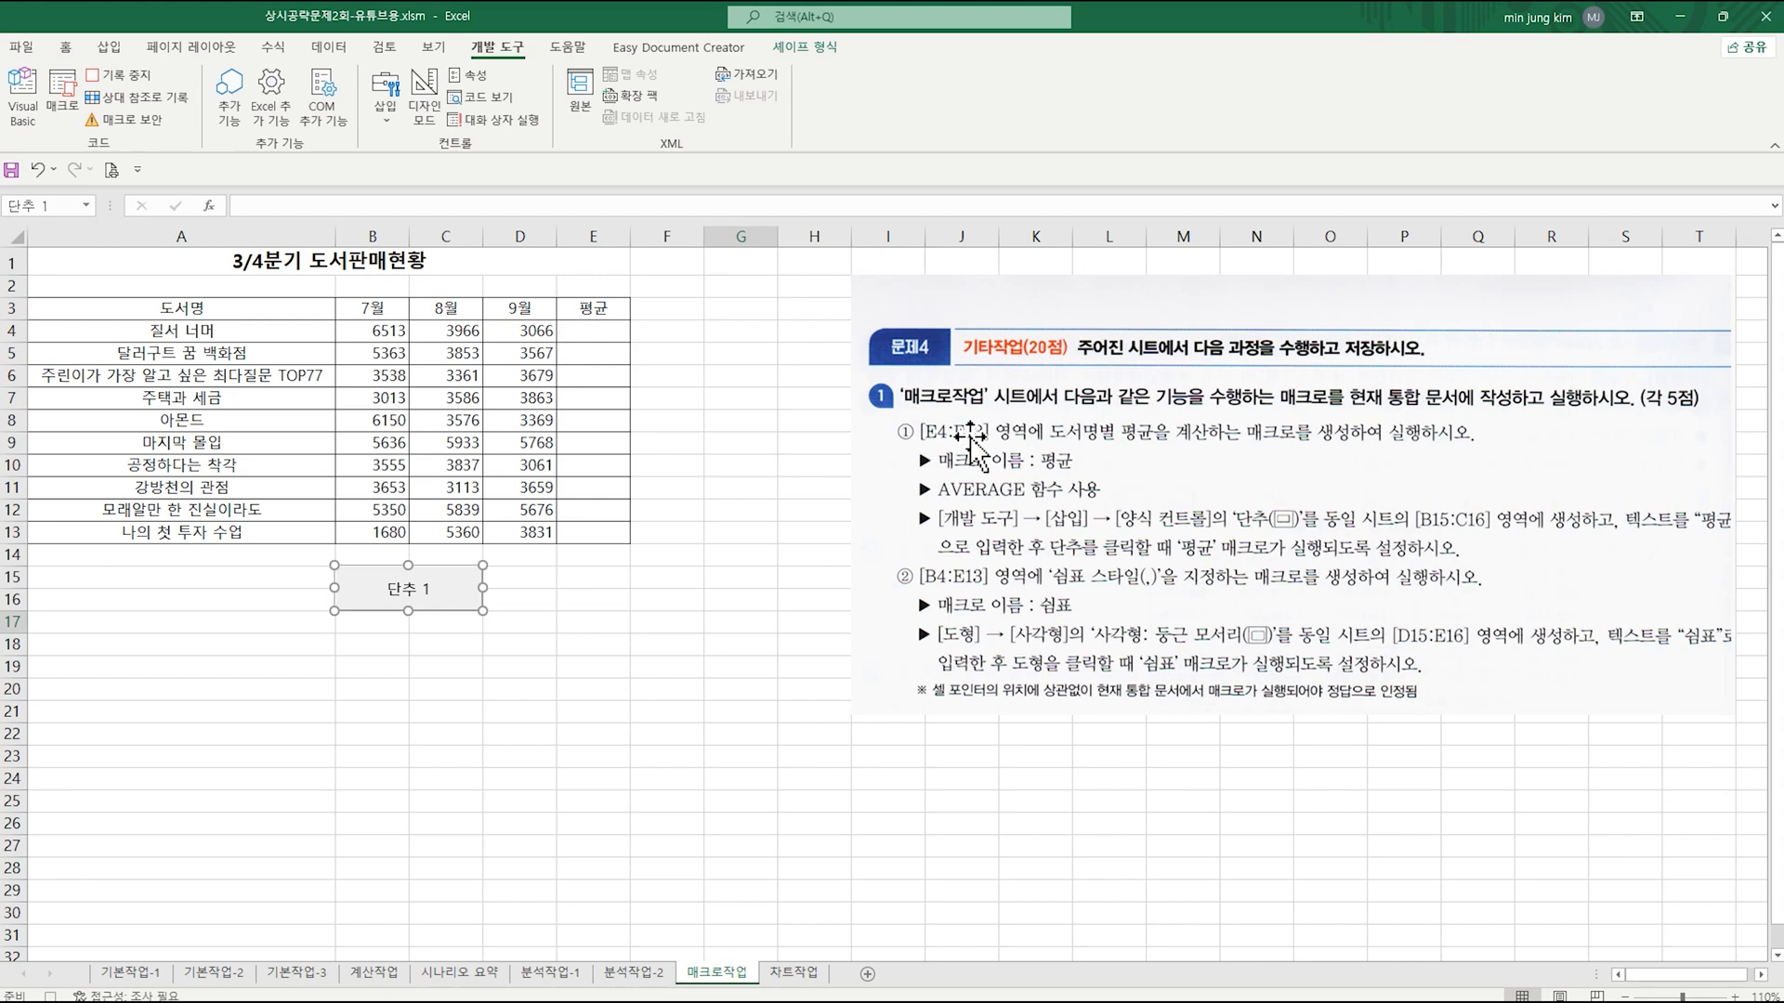
Step: Enter =AVERAGE(B4:D4) in E4, fill it down to E13, and stop the macro recording
{"action": "left_click", "coordinate": [599, 334]}
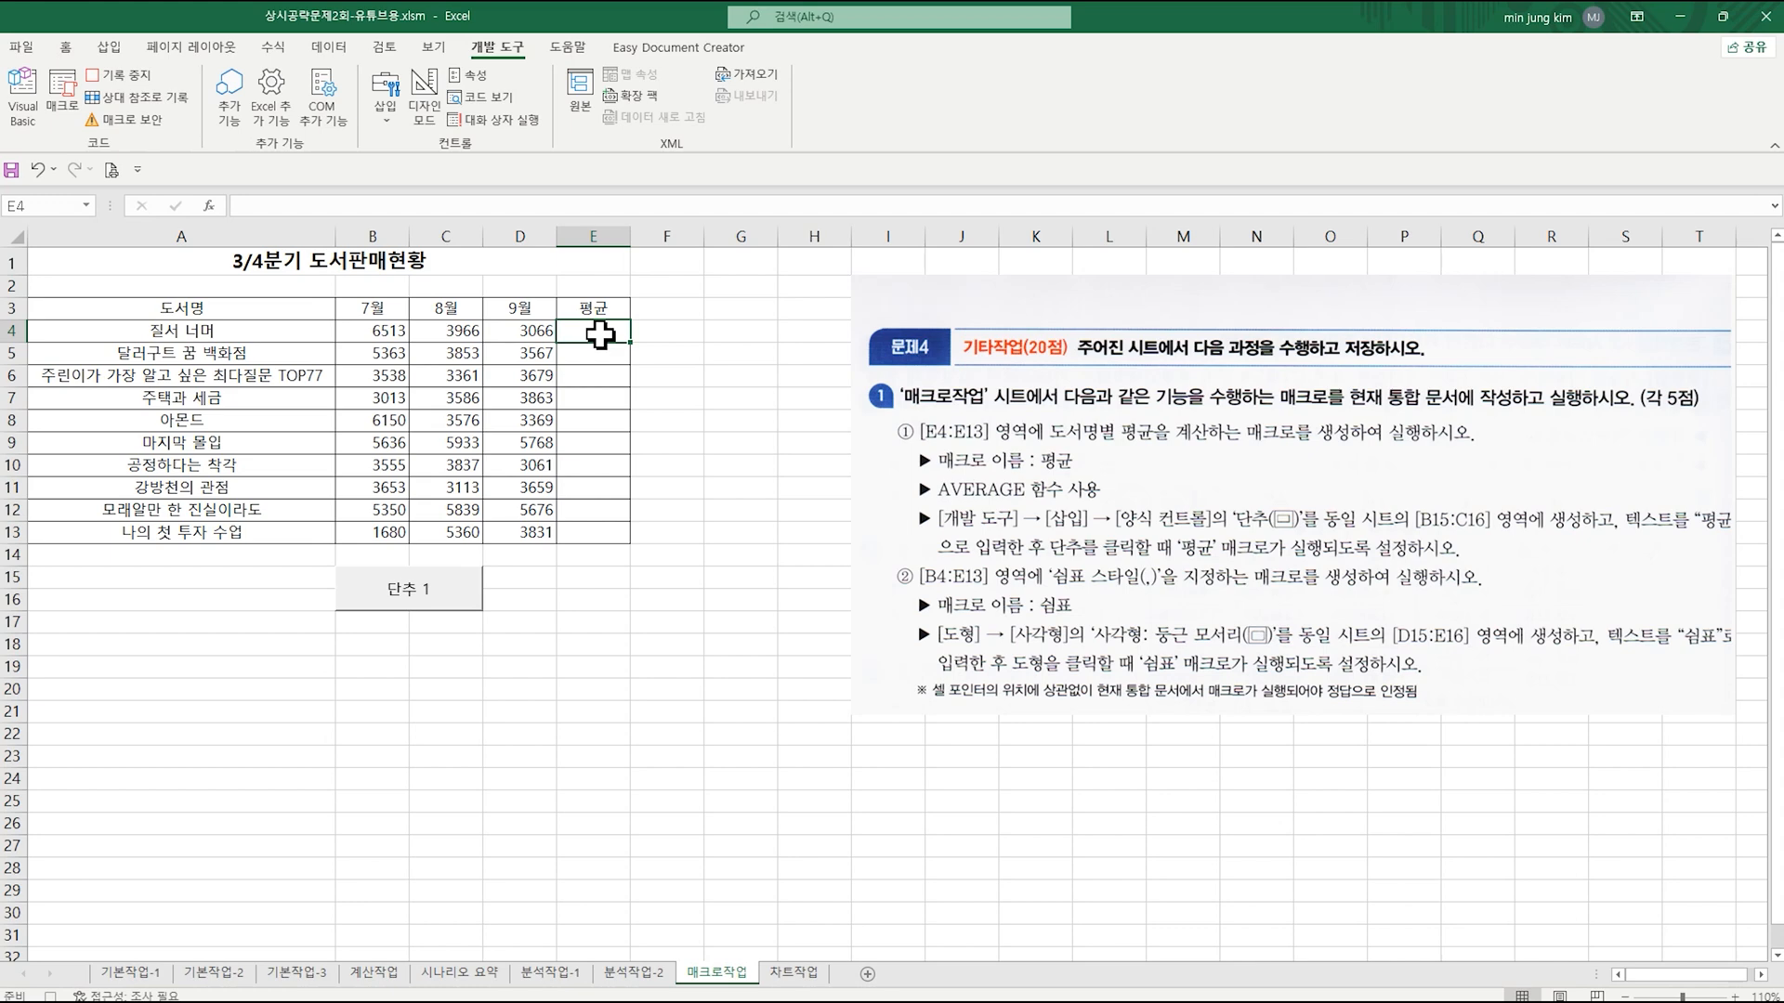
{"action": "left_click", "coordinate": [67, 50]}
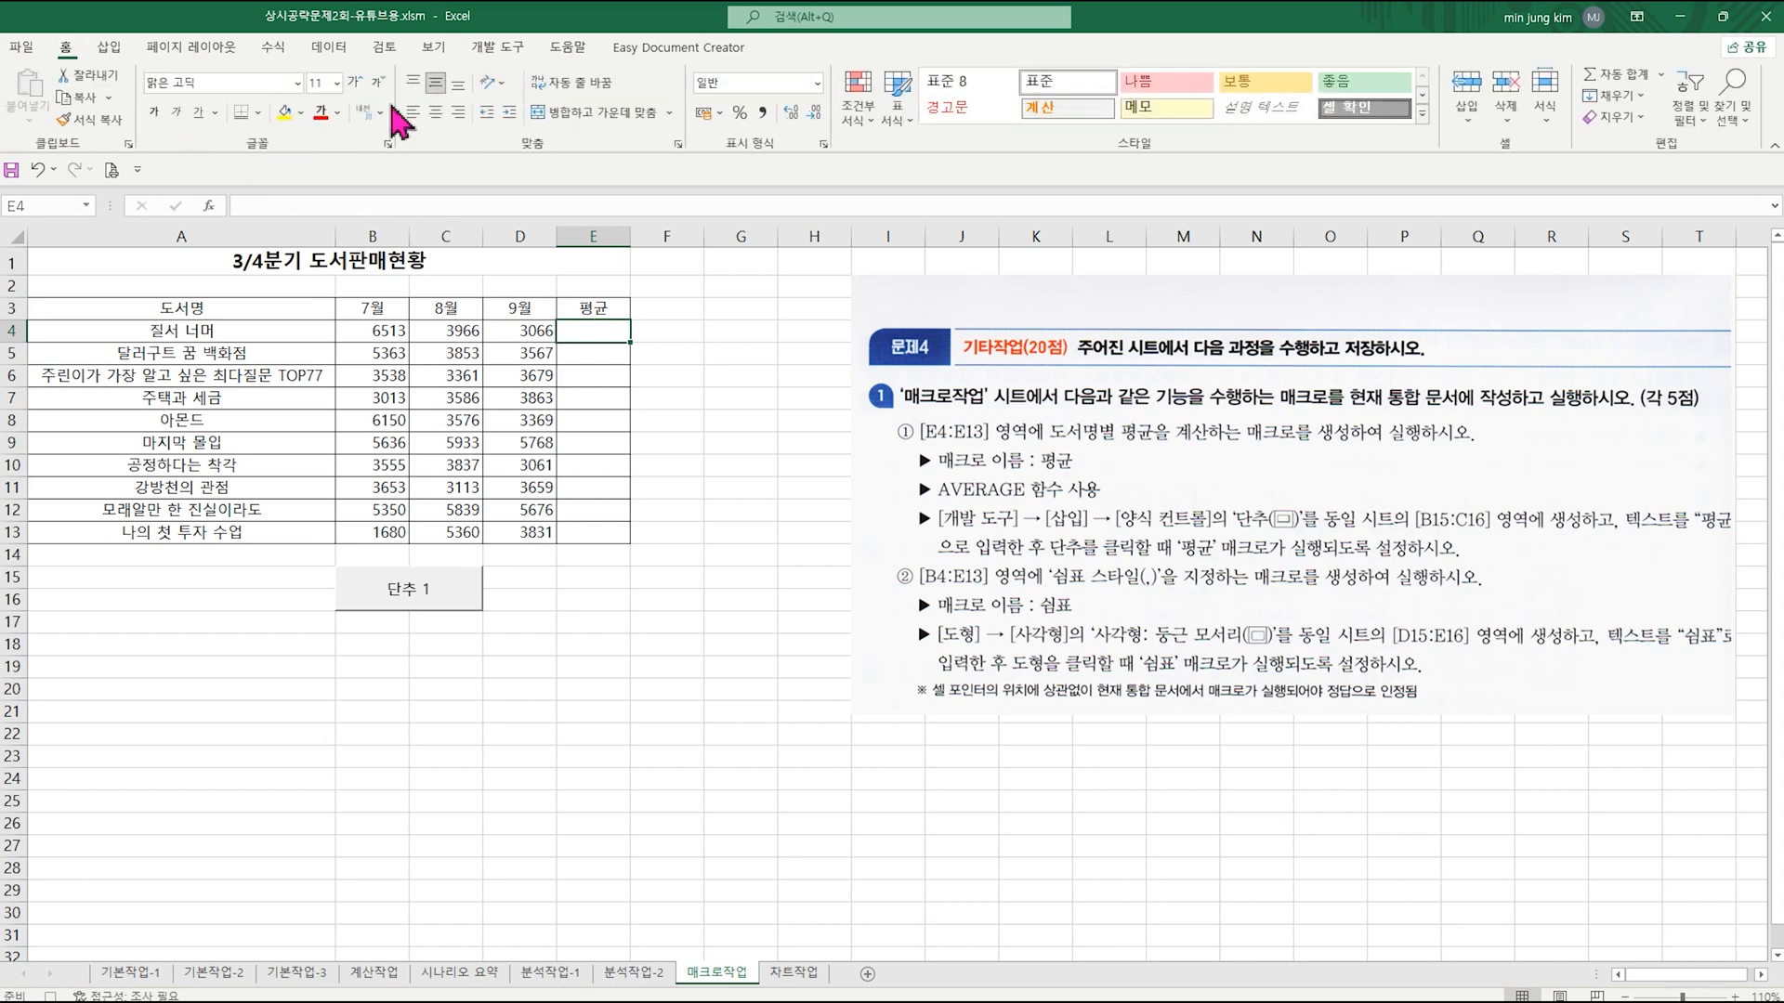
{"action": "left_click", "coordinate": [1660, 76]}
{"action": "left_click", "coordinate": [1669, 139]}
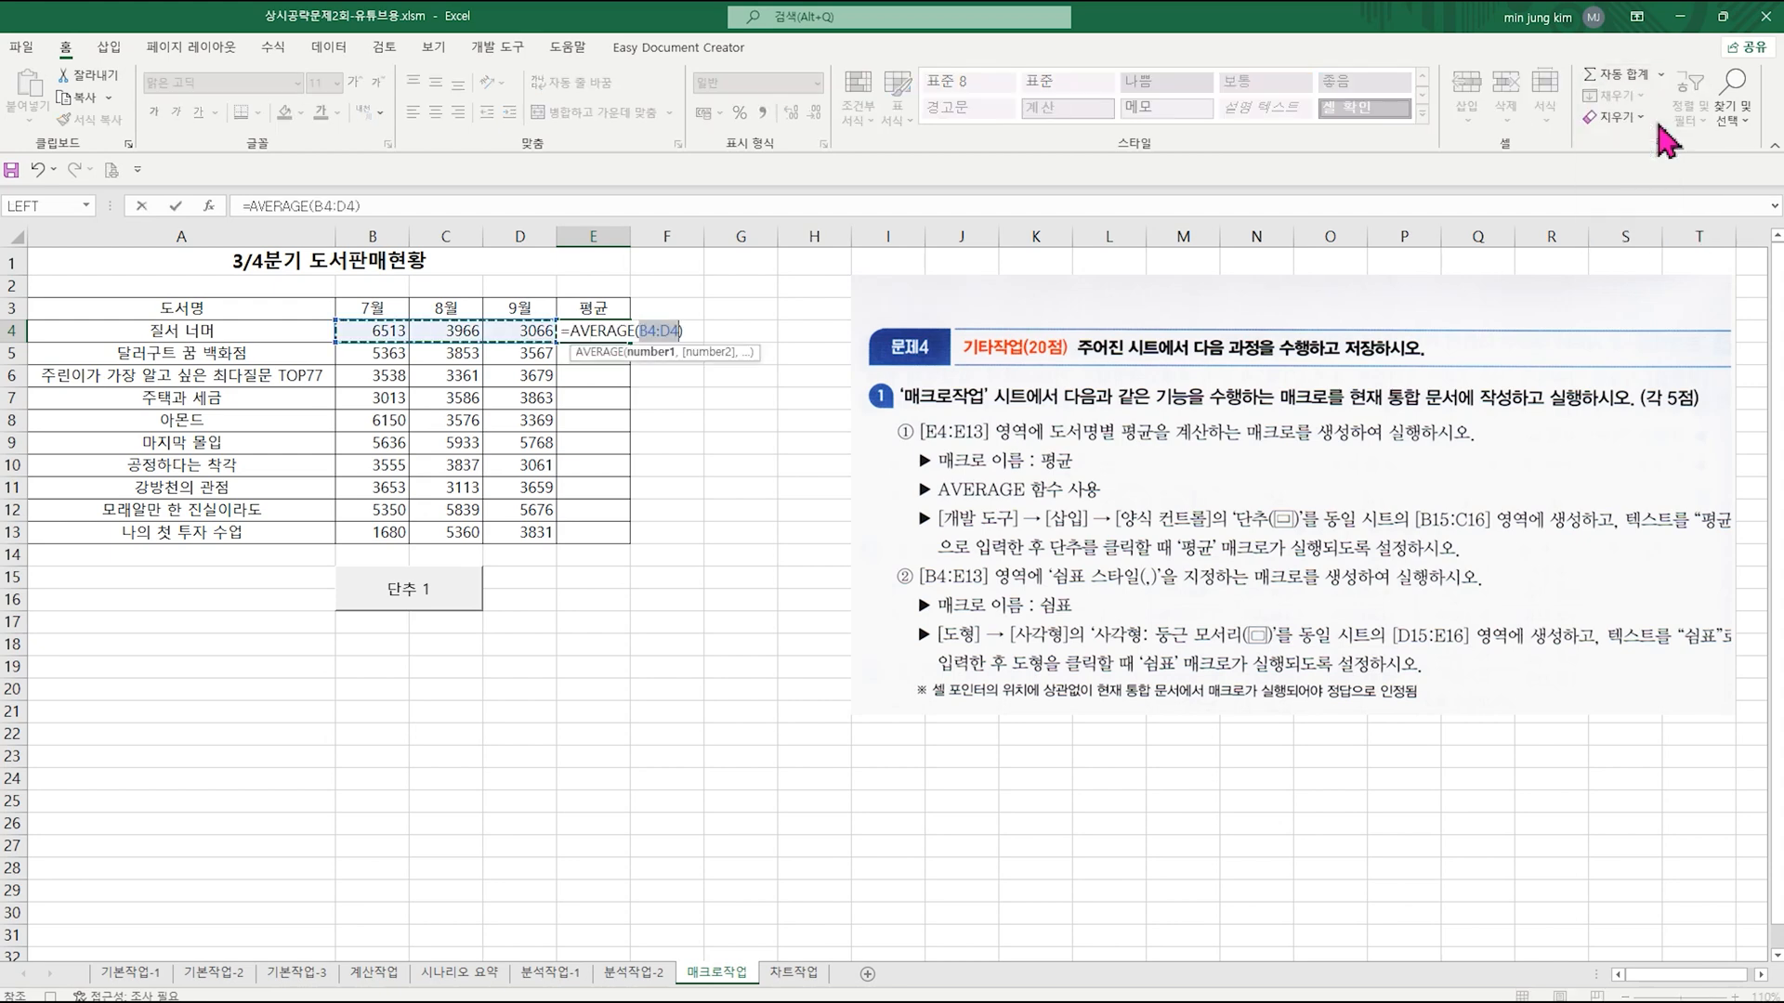
{"action": "key", "text": "Return"}
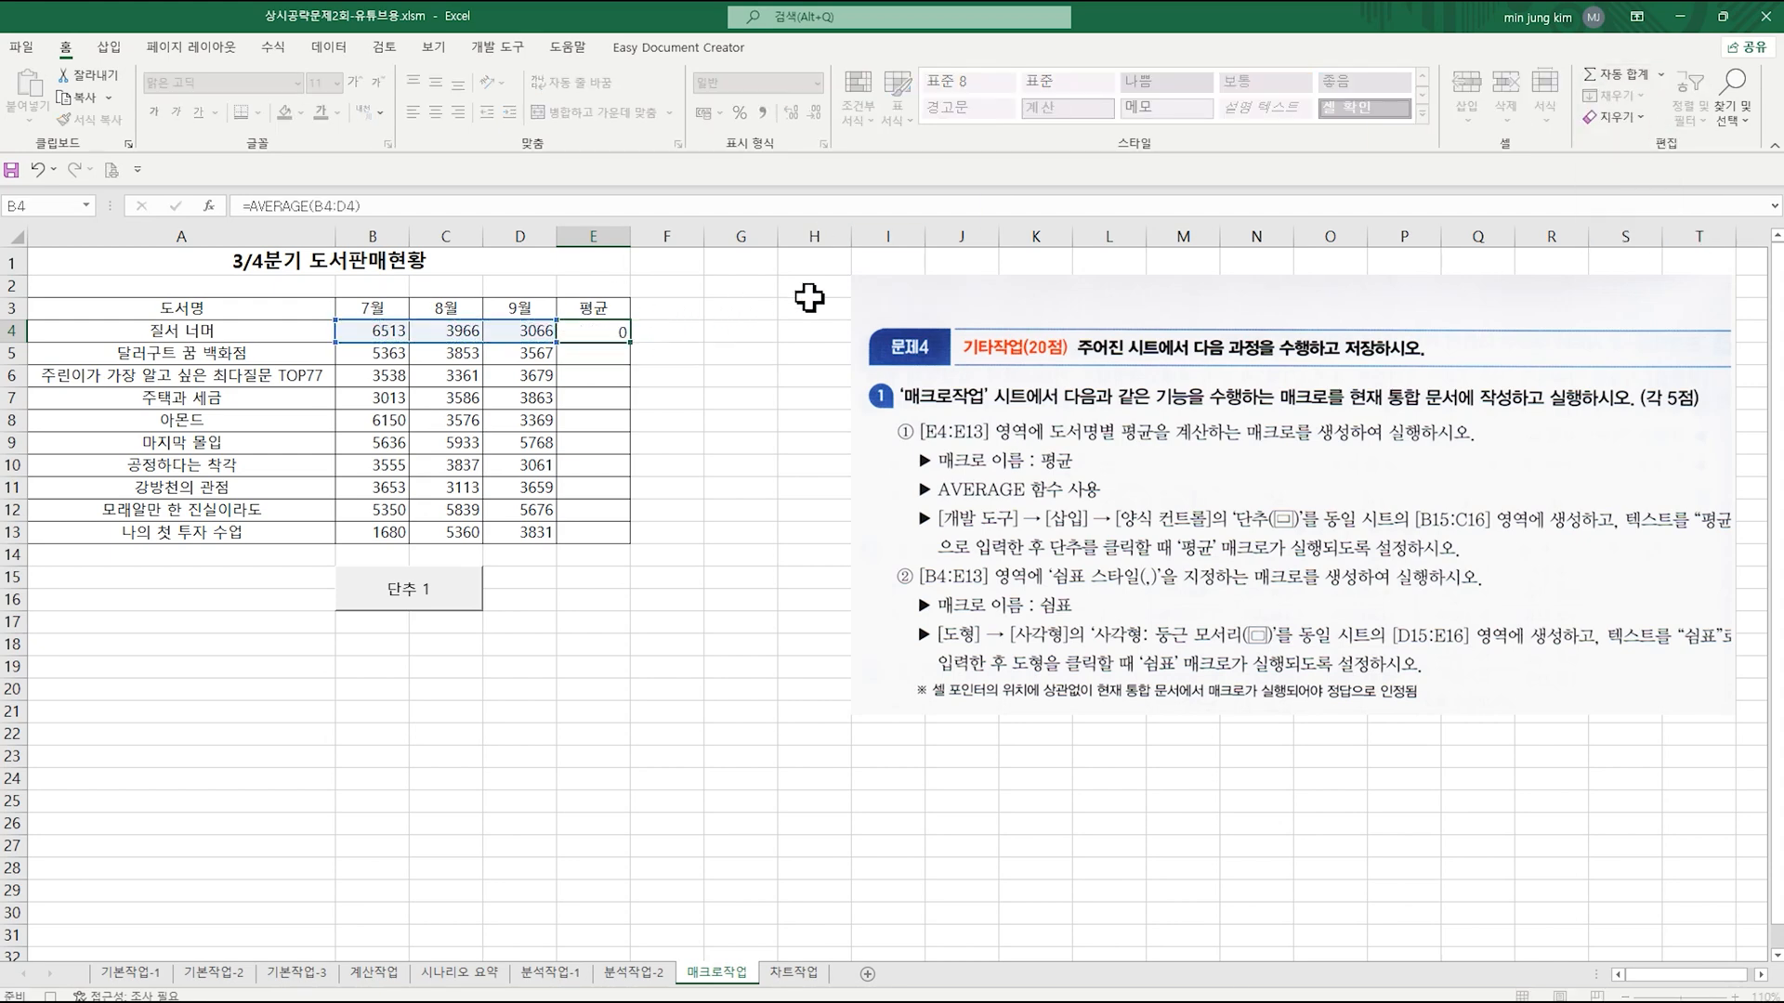
{"action": "left_click", "coordinate": [603, 317]}
{"action": "left_click", "coordinate": [623, 334]}
{"action": "left_click_drag", "start_coordinate": [631, 343], "coordinate": [625, 533]}
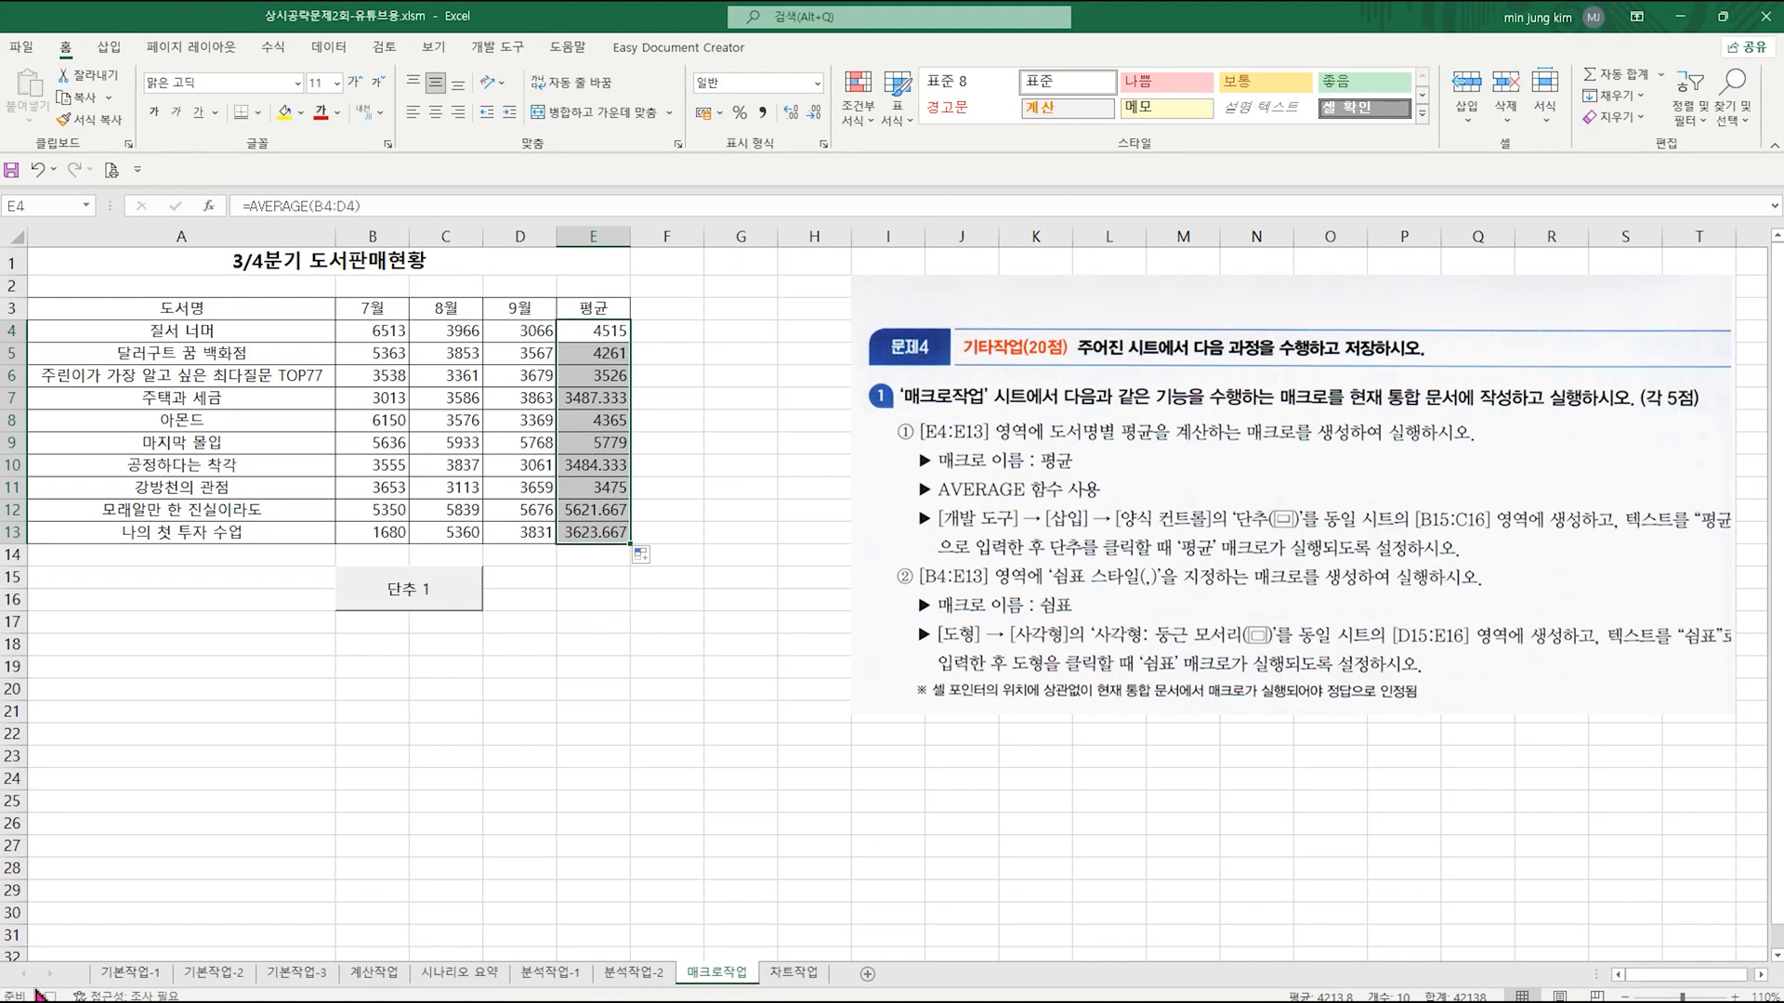
{"action": "left_click", "coordinate": [47, 995]}
{"action": "left_click", "coordinate": [567, 628]}
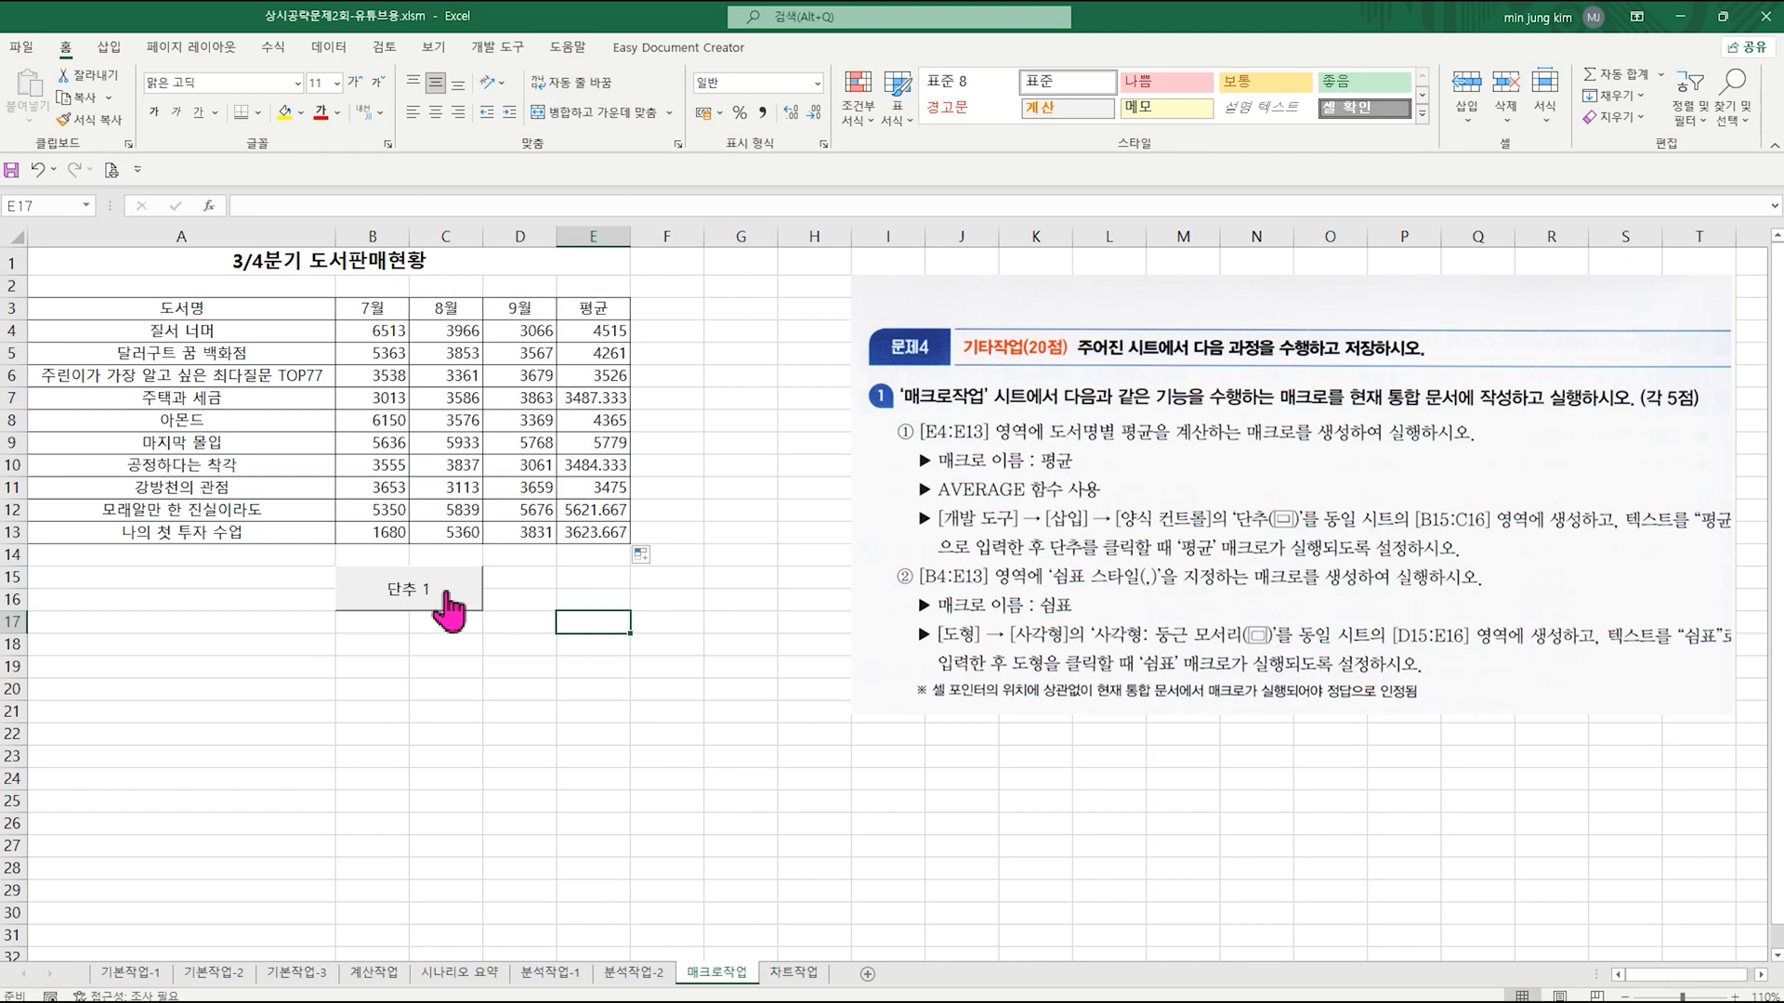
Step: Replace the label of the form control button over B15:C16 with 평균
{"action": "right_click", "coordinate": [449, 589]}
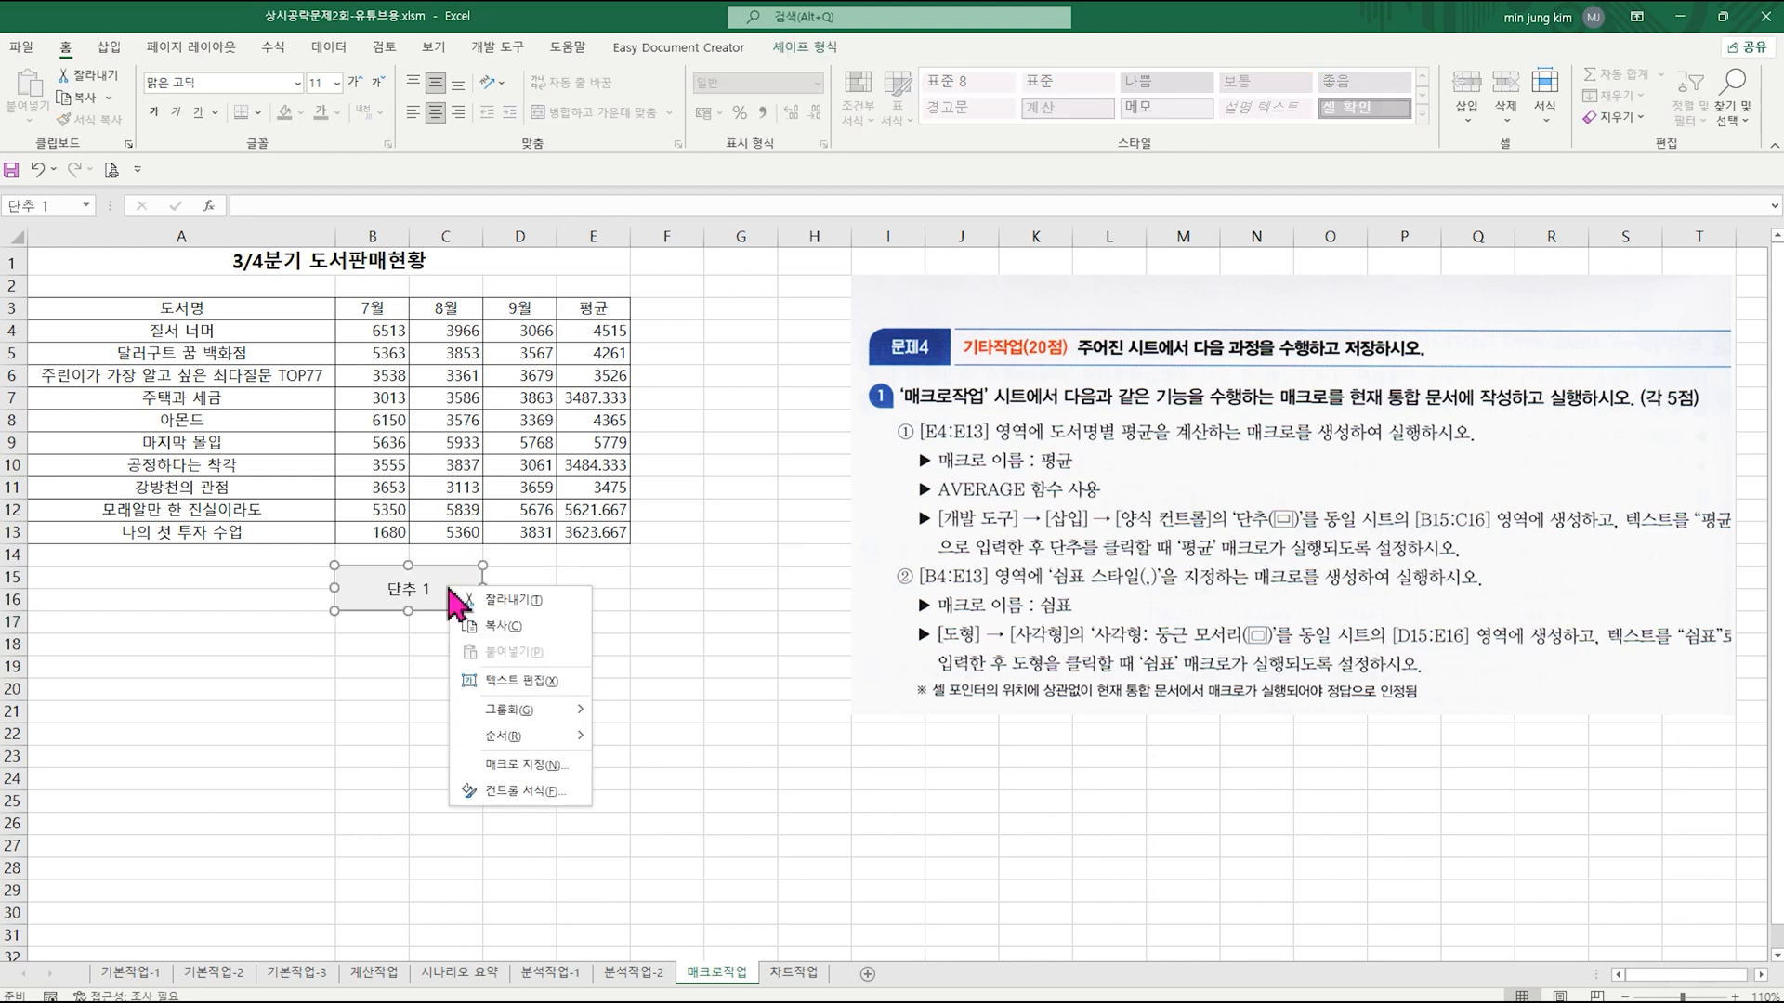
{"action": "left_click", "coordinate": [541, 682]}
{"action": "key", "text": "Delete"}
{"action": "key", "text": "Delete"}
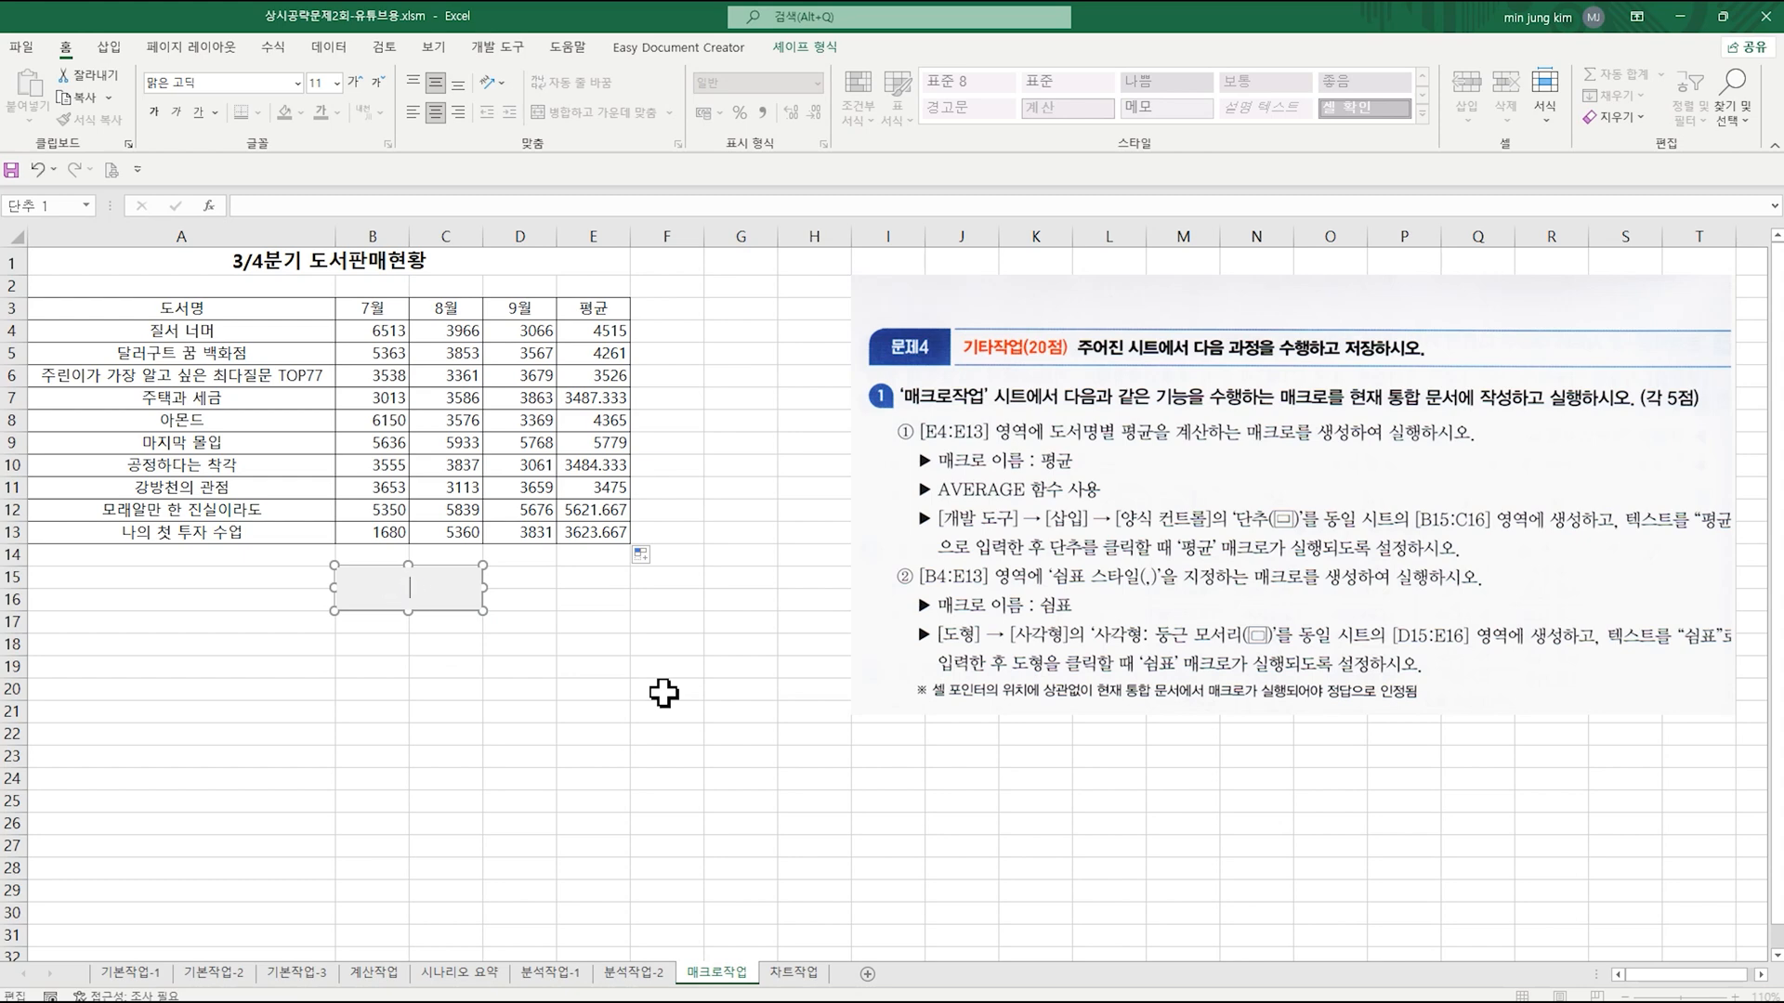
{"action": "type", "text": "평균"}
{"action": "left_click", "coordinate": [671, 602]}
Step: Clear the averages in E4:E13 and run the 평균 macro from its button to refill them
{"action": "left_click_drag", "start_coordinate": [596, 330], "coordinate": [599, 534]}
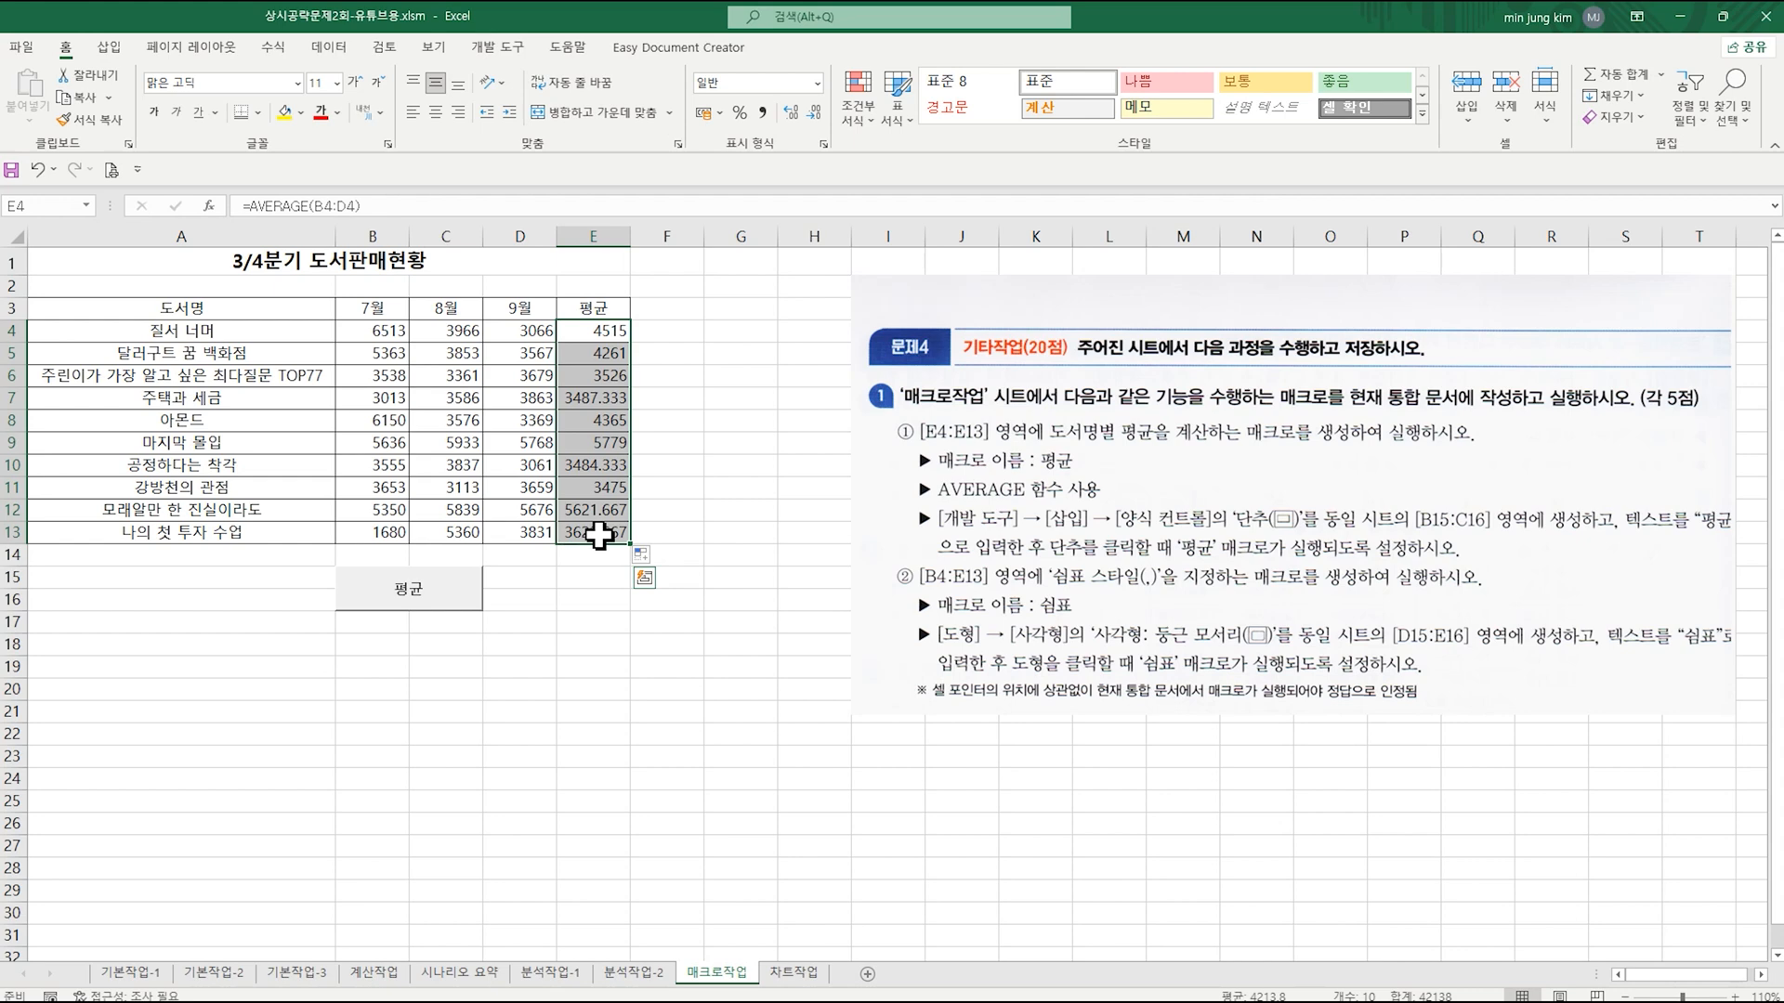
{"action": "key", "text": "Delete"}
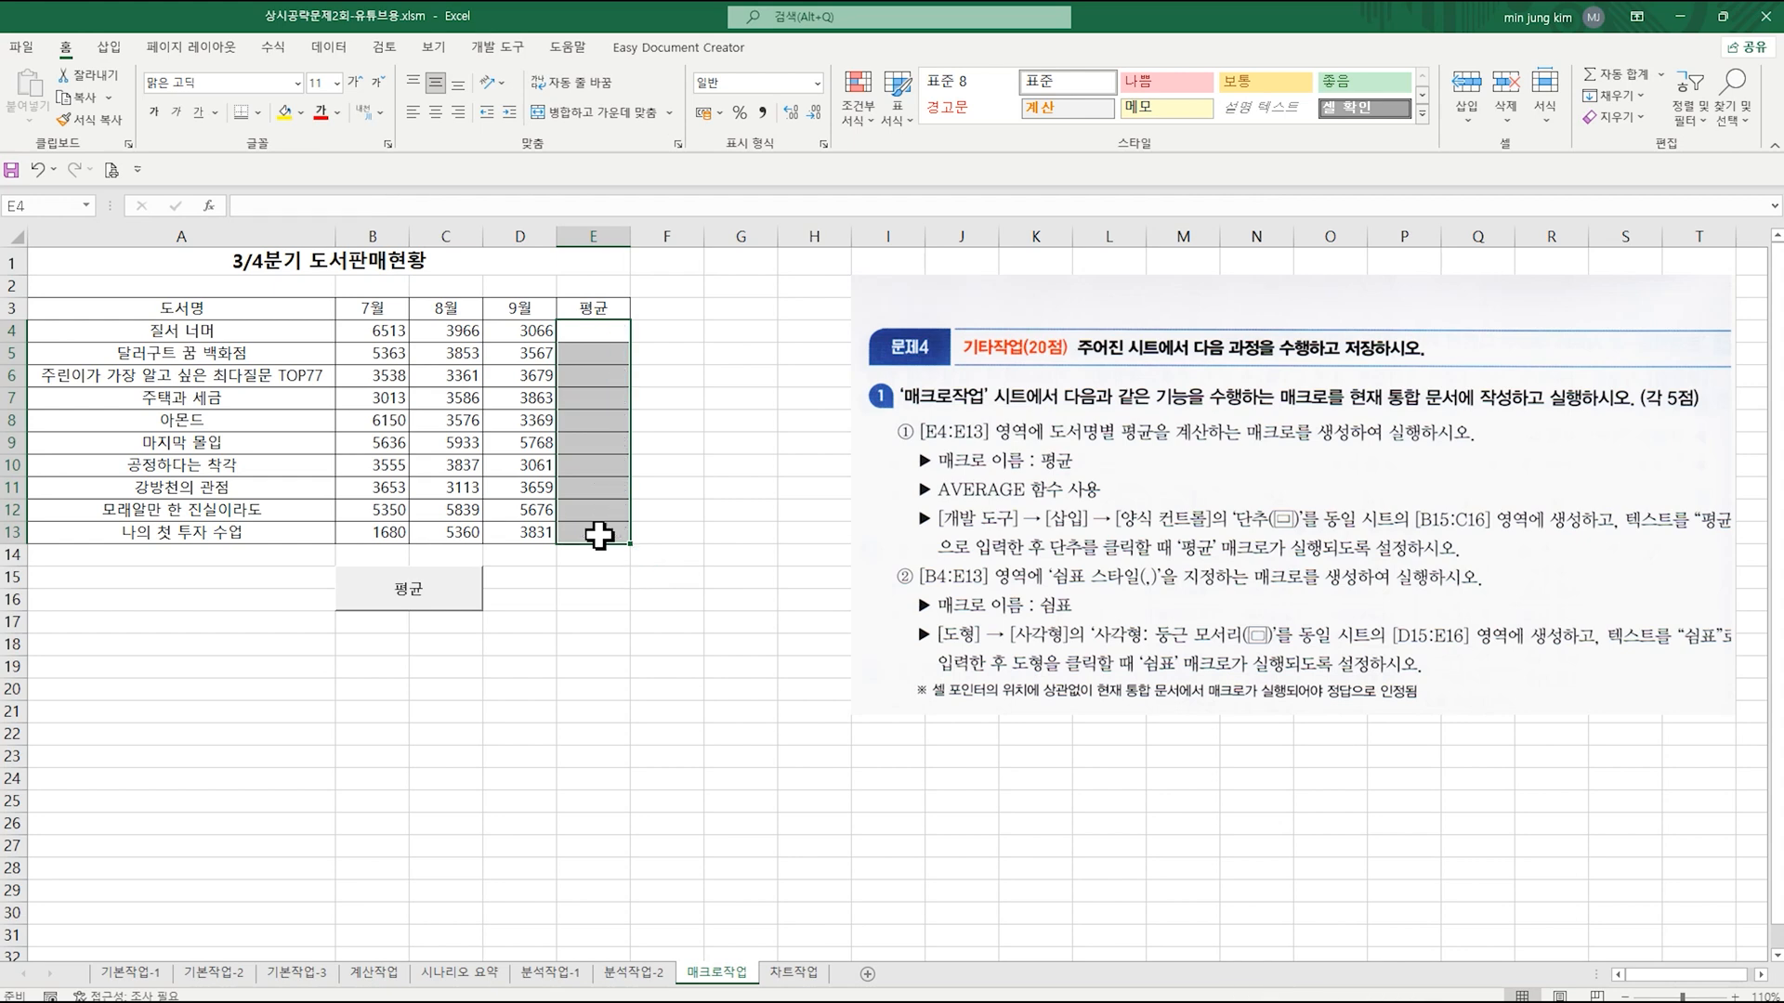
{"action": "left_click", "coordinate": [426, 595]}
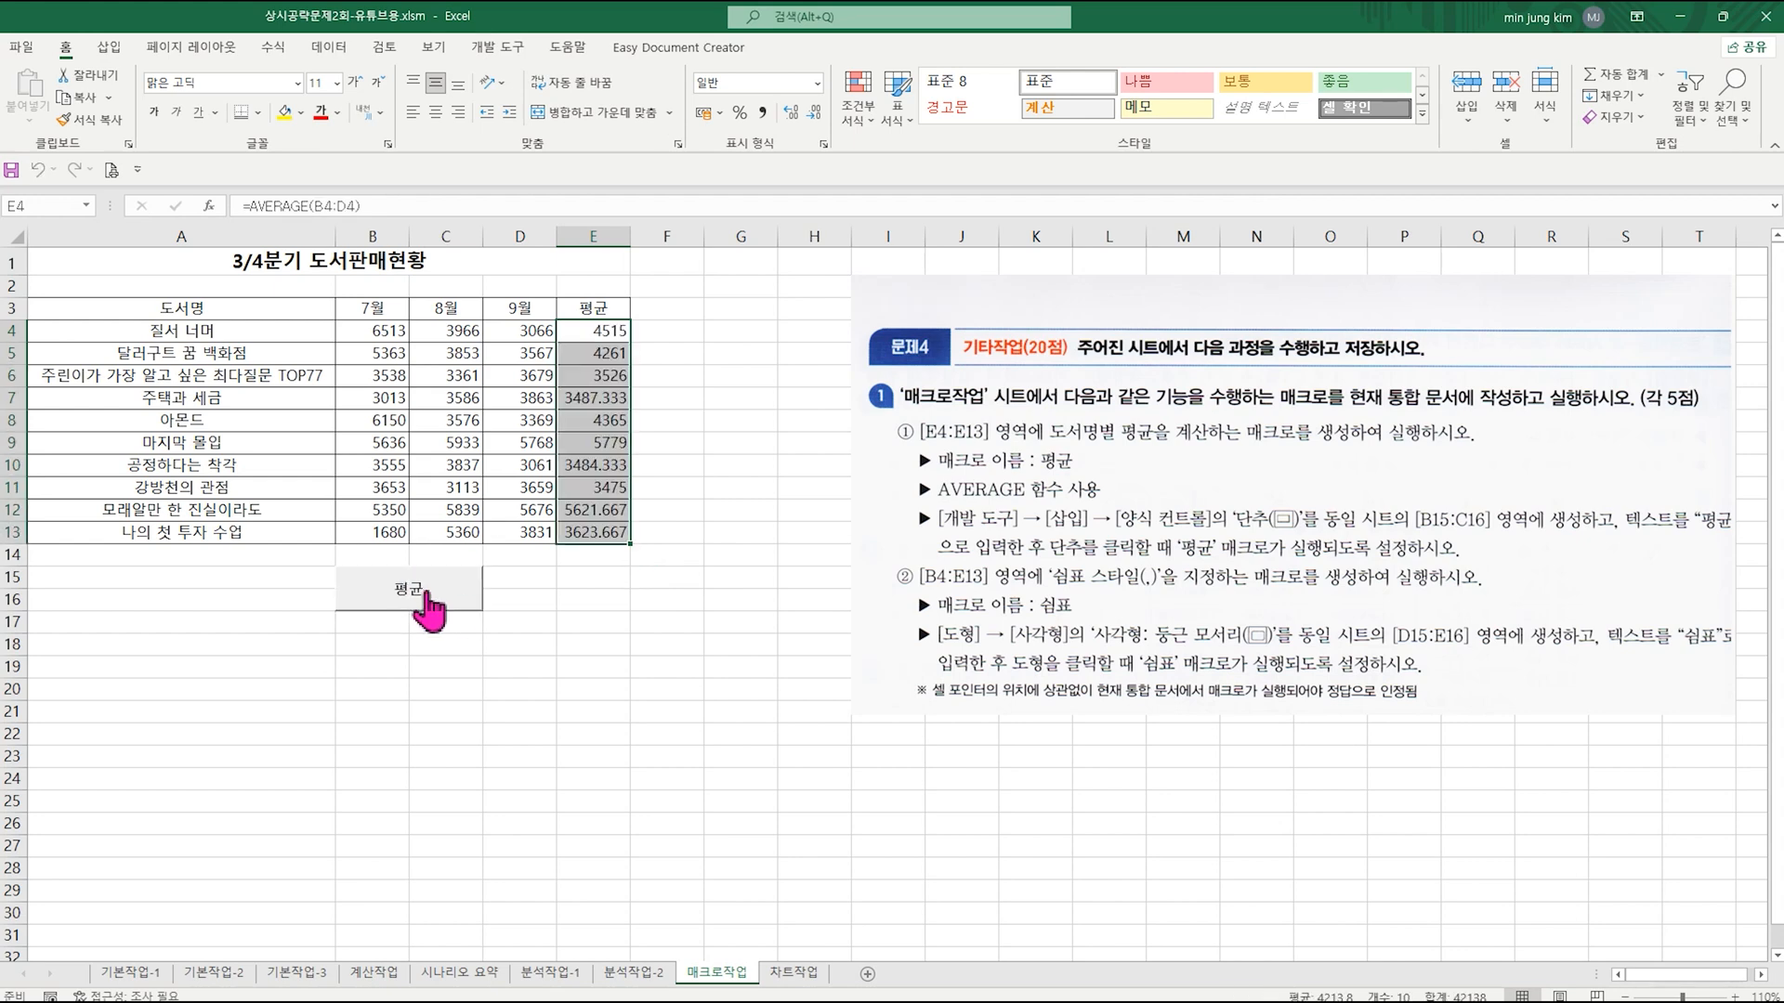
{"action": "left_click", "coordinate": [726, 616]}
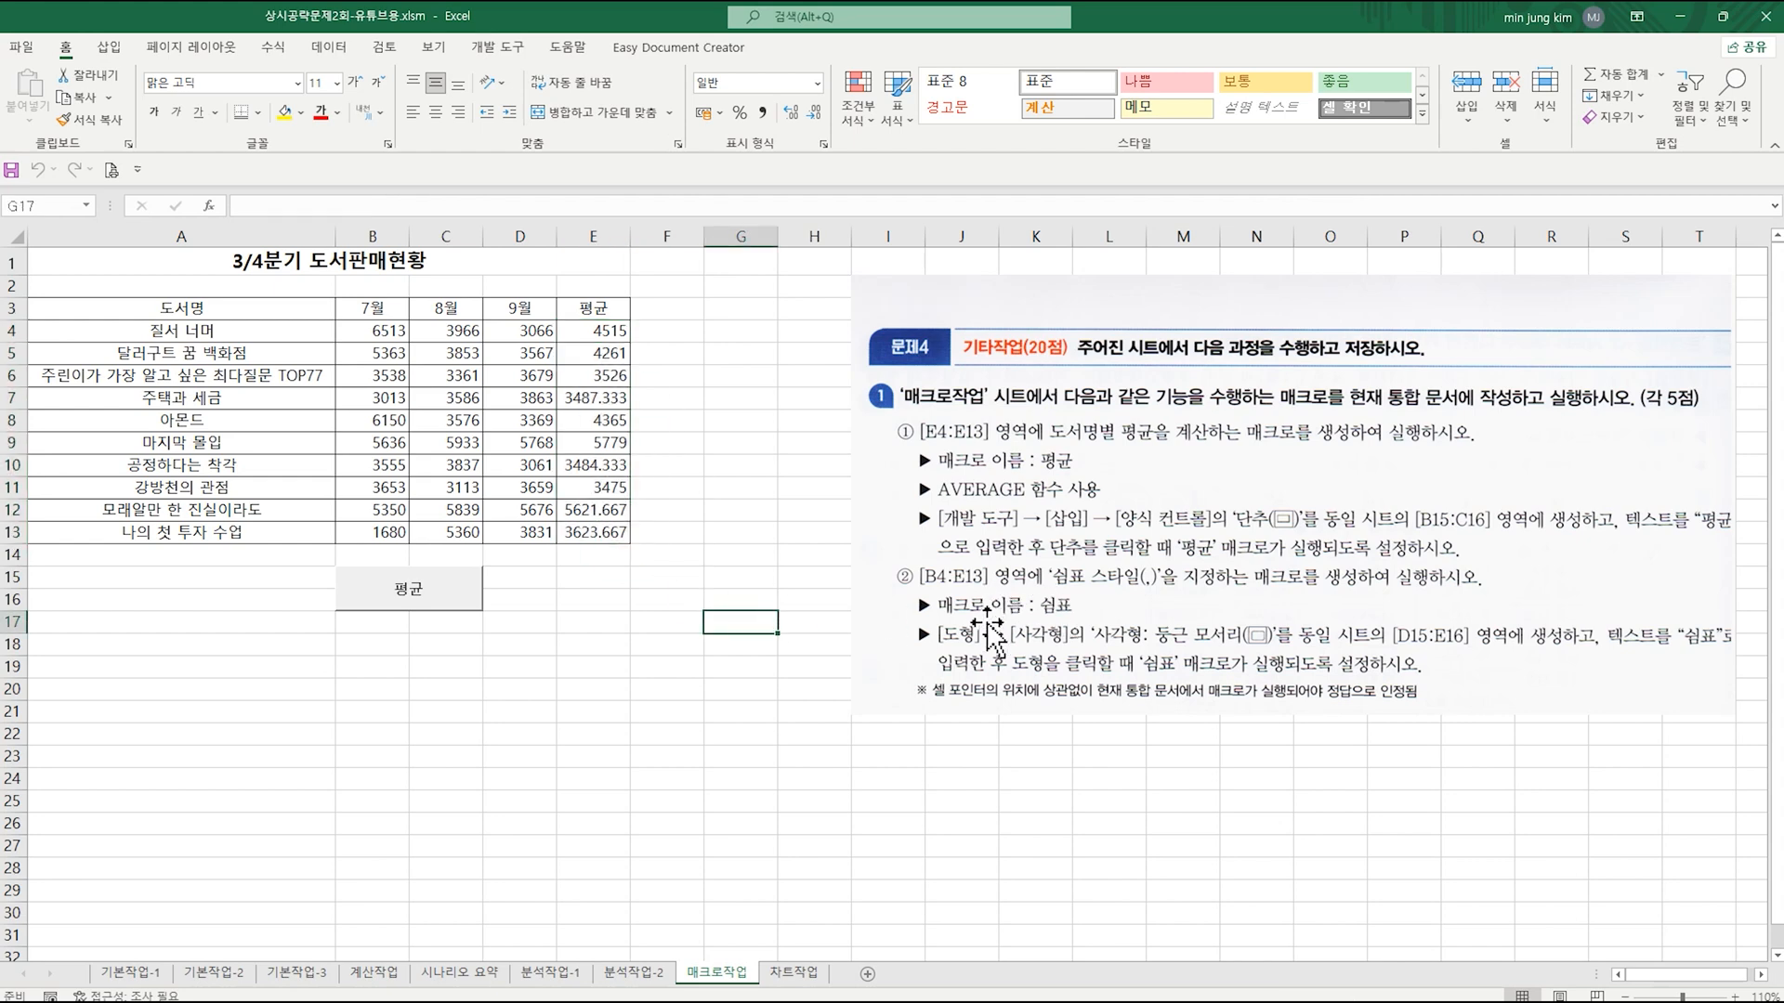
Step: Draw a rounded rectangle (사각형: 둥근 모서리) over D15:E16 beside the 평균 button
{"action": "left_click", "coordinate": [110, 47]}
{"action": "left_click", "coordinate": [228, 95]}
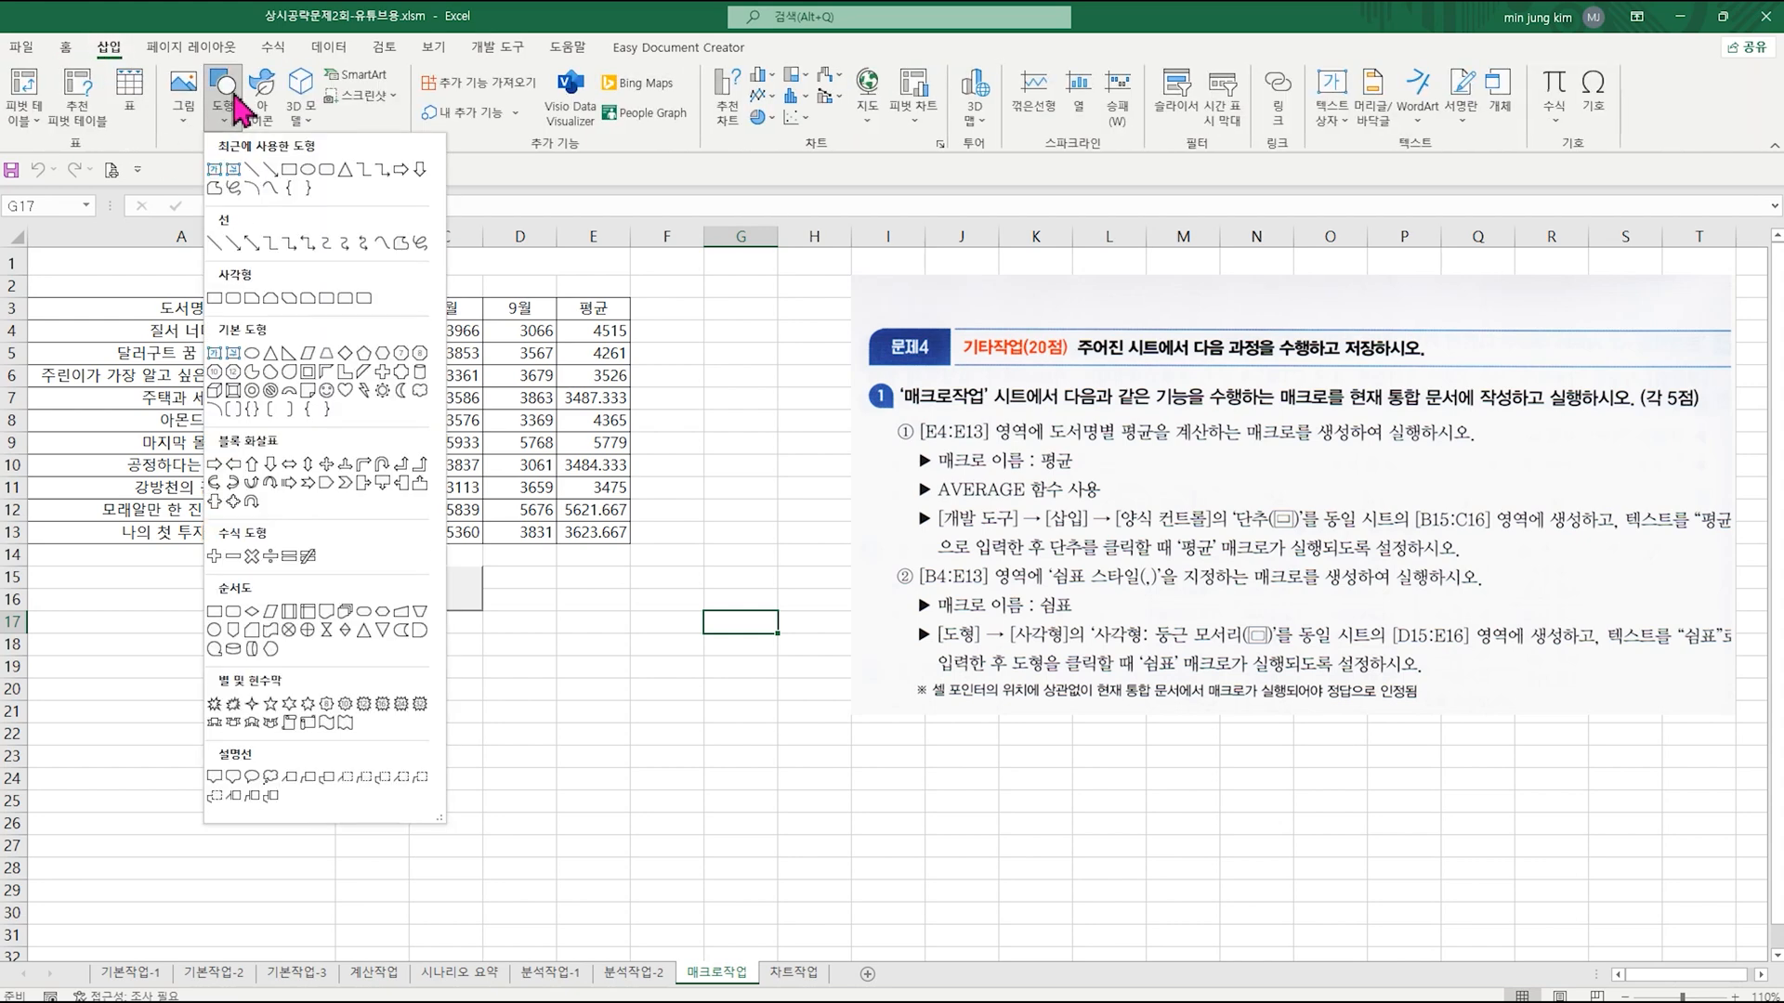
{"action": "left_click", "coordinate": [233, 301]}
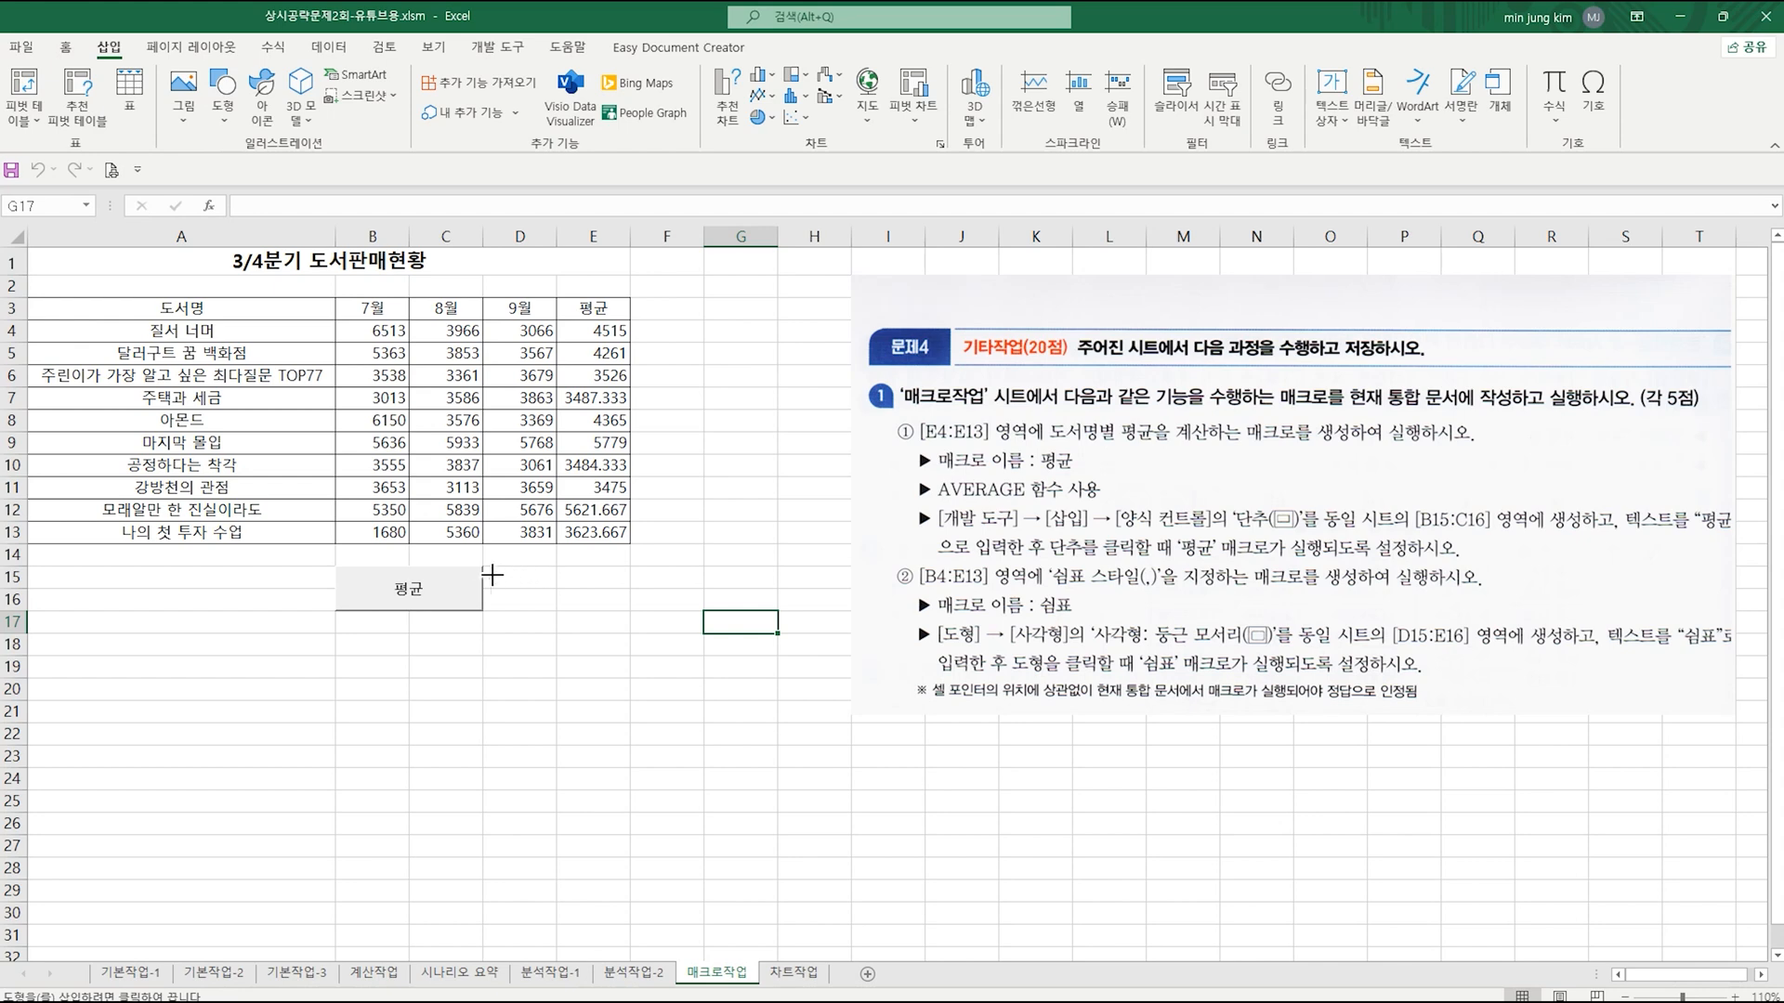
{"action": "left_click_drag", "start_coordinate": [485, 567], "coordinate": [607, 616]}
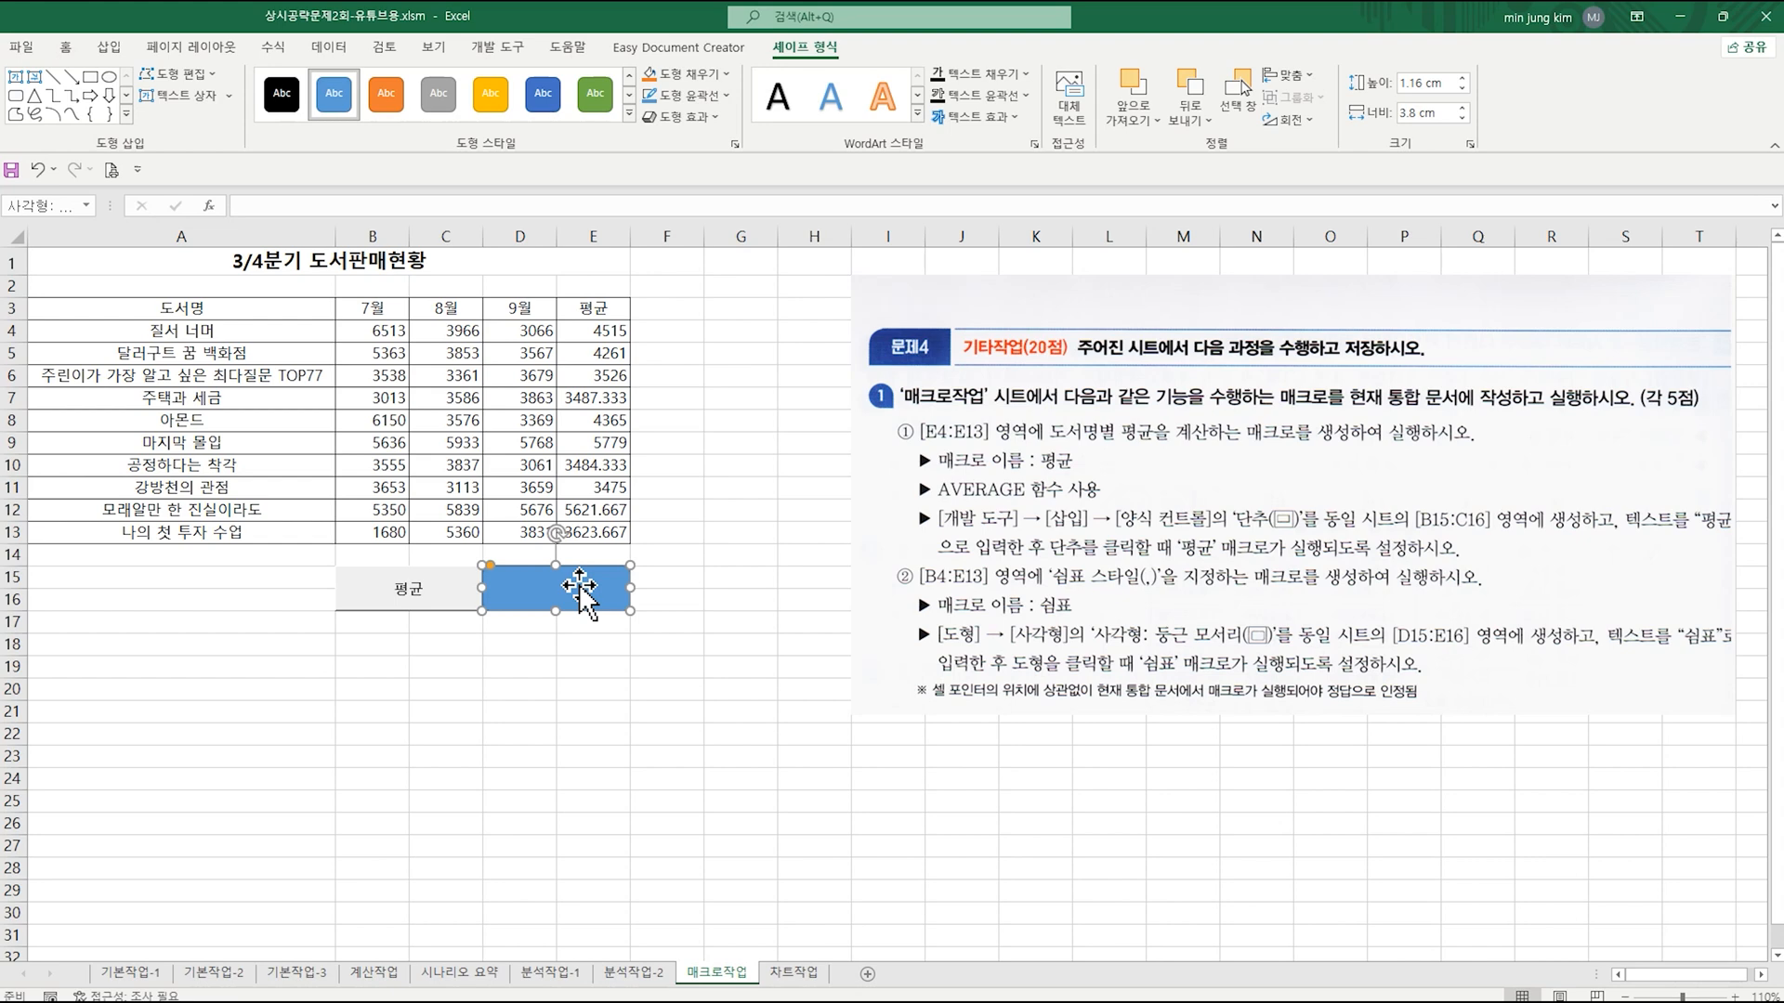
Step: Name the rounded rectangle's macro 쉼표 and start recording it in 현재 통합 문서
{"action": "right_click", "coordinate": [578, 584]}
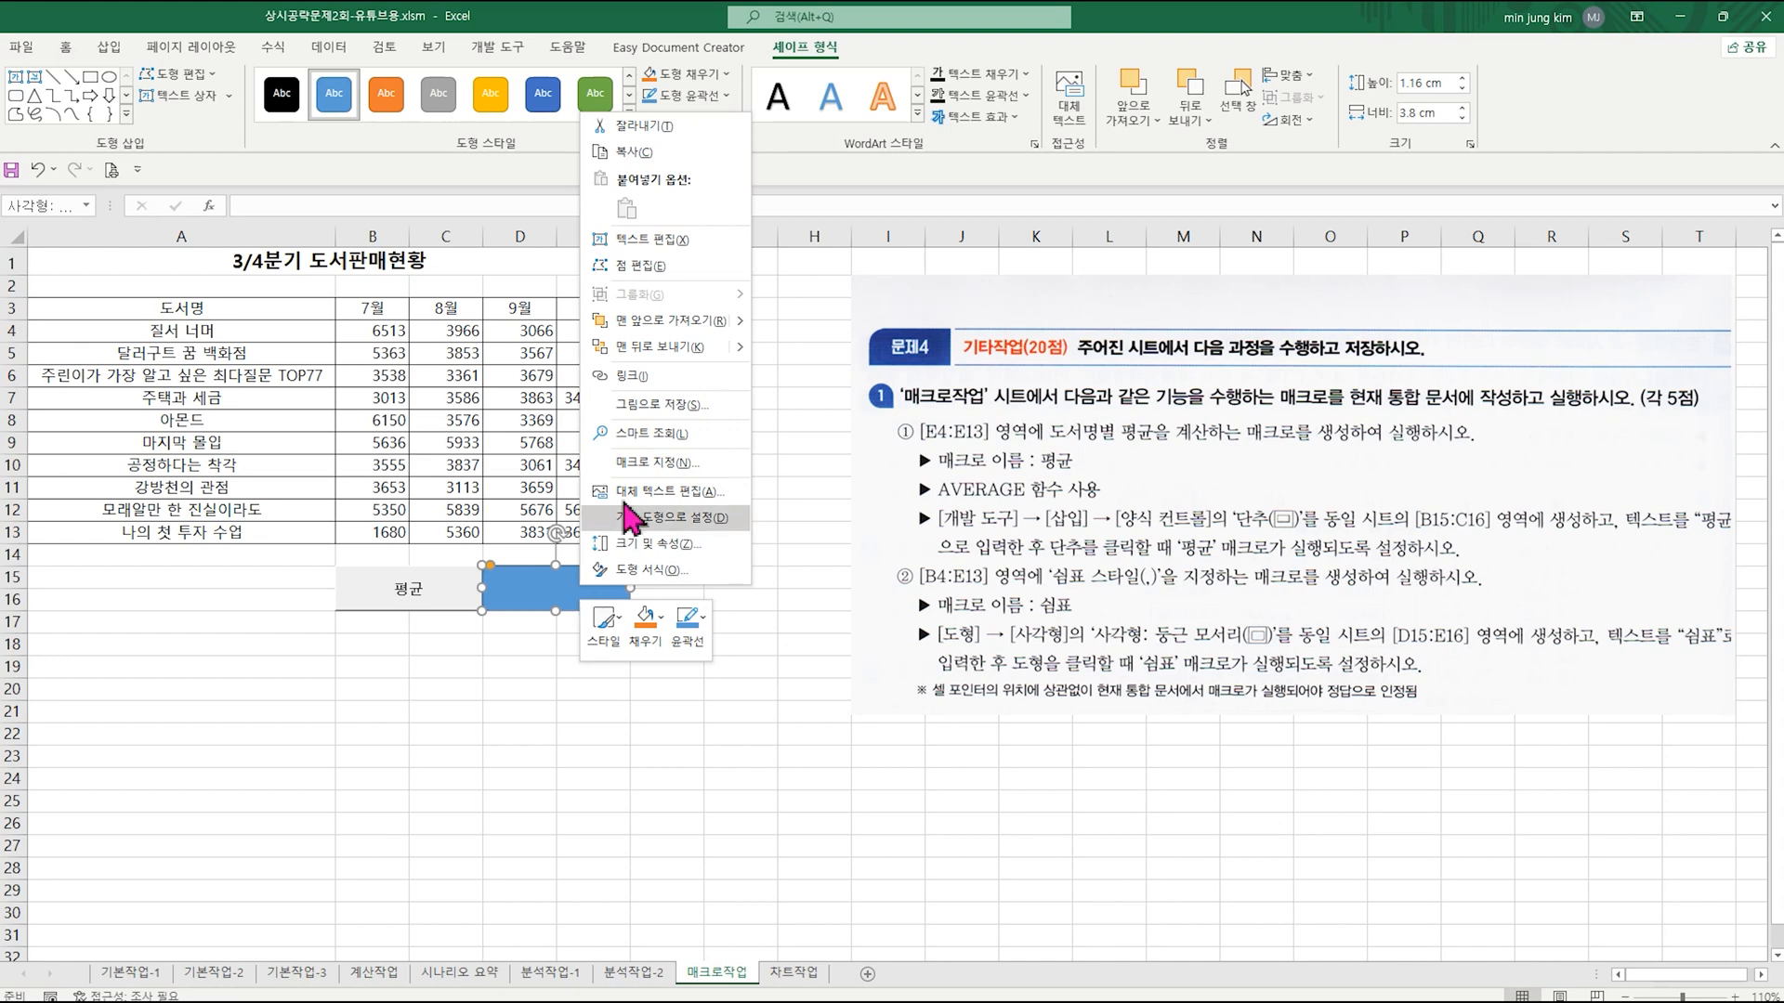
{"action": "left_click", "coordinate": [654, 465]}
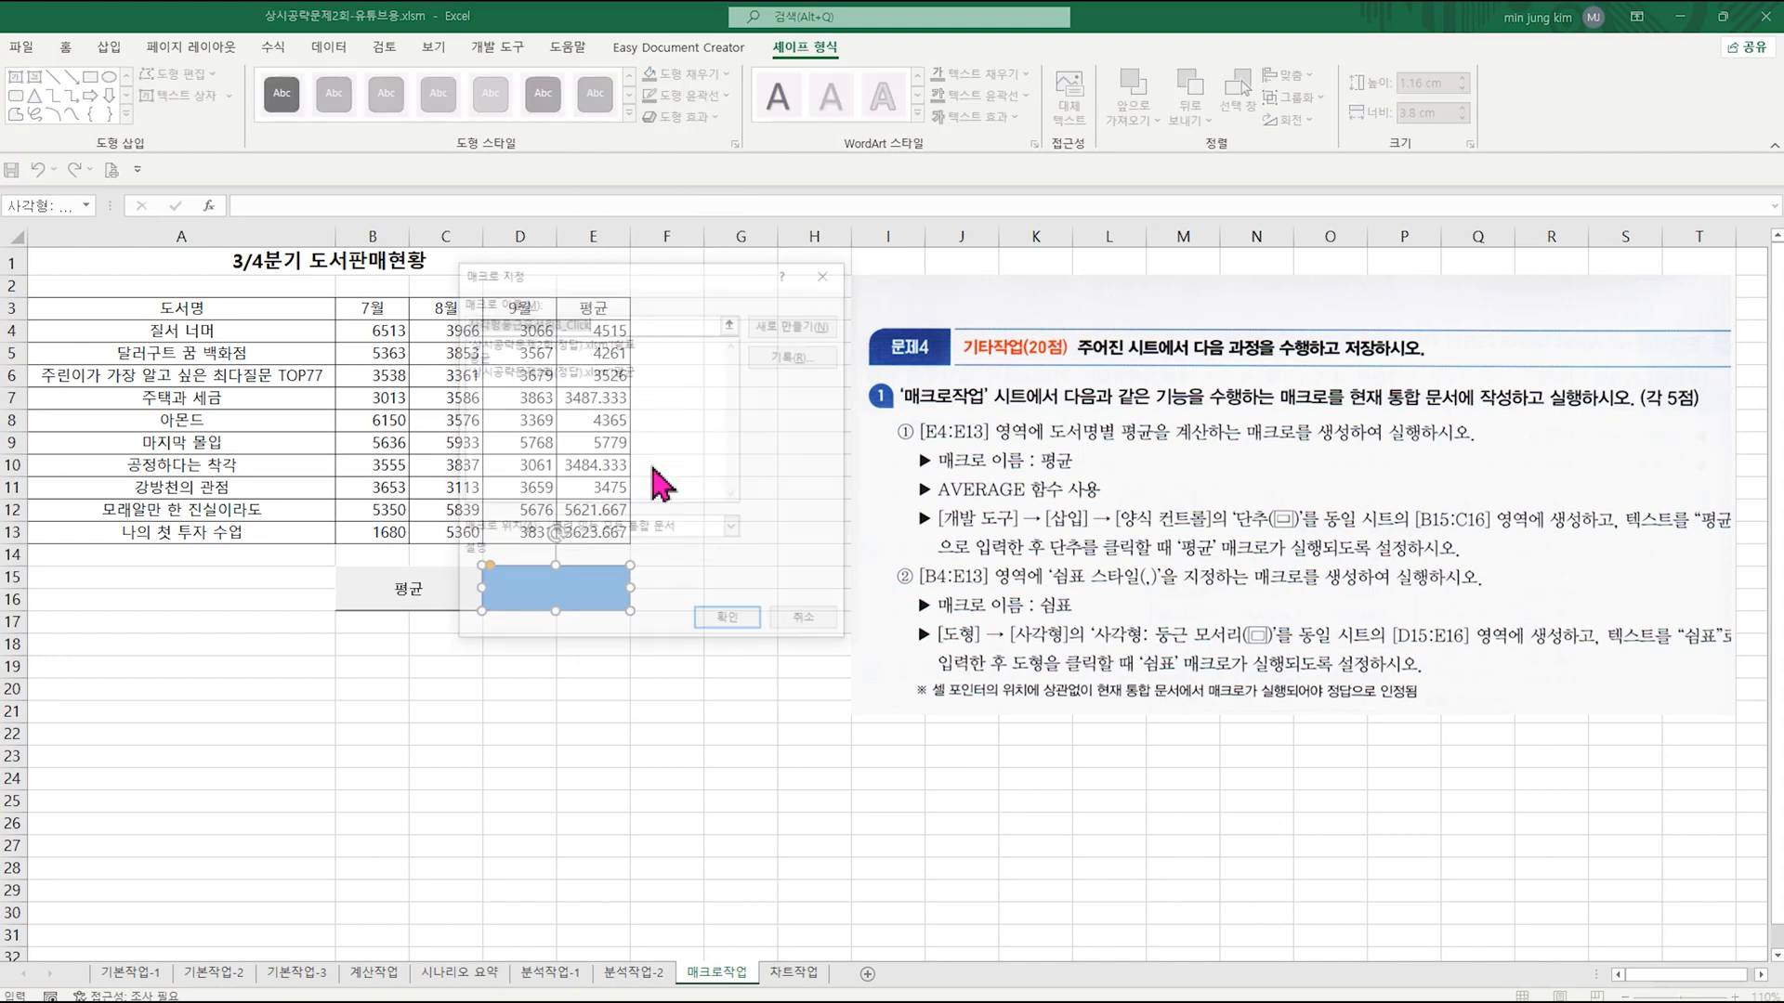
{"action": "left_click_drag", "start_coordinate": [619, 427], "coordinate": [613, 540]}
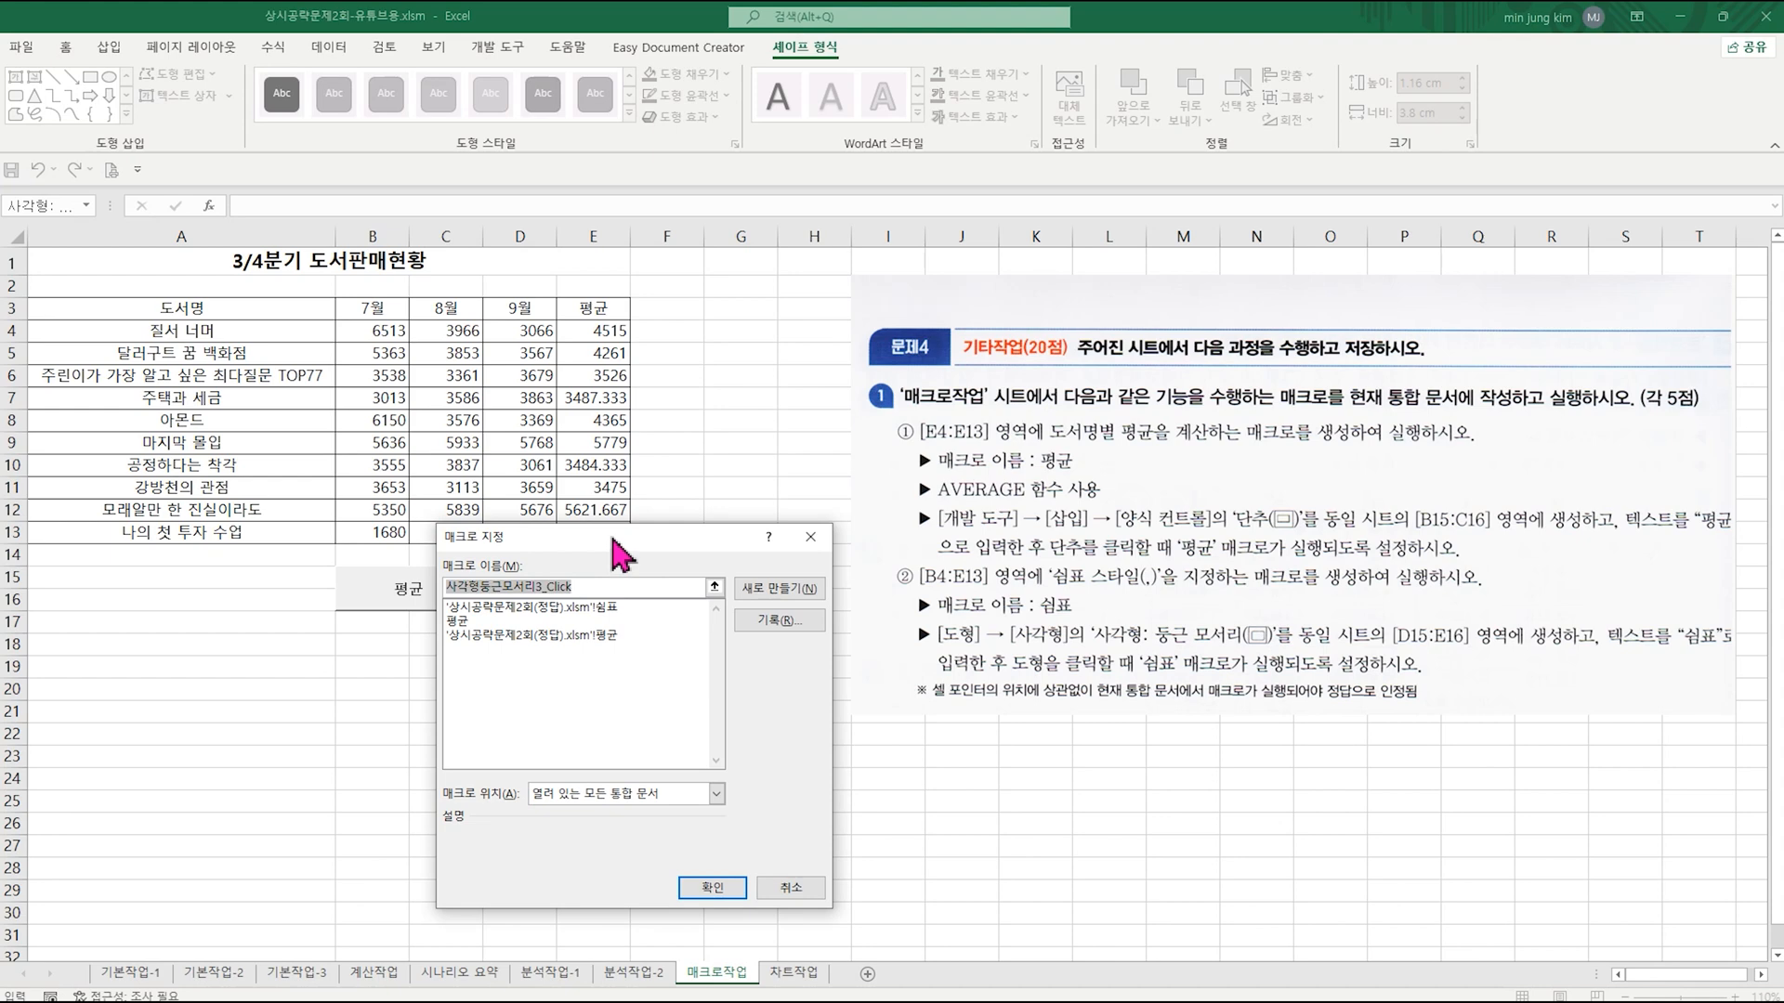
{"action": "type", "text": "쉼표"}
{"action": "left_click", "coordinate": [778, 619]}
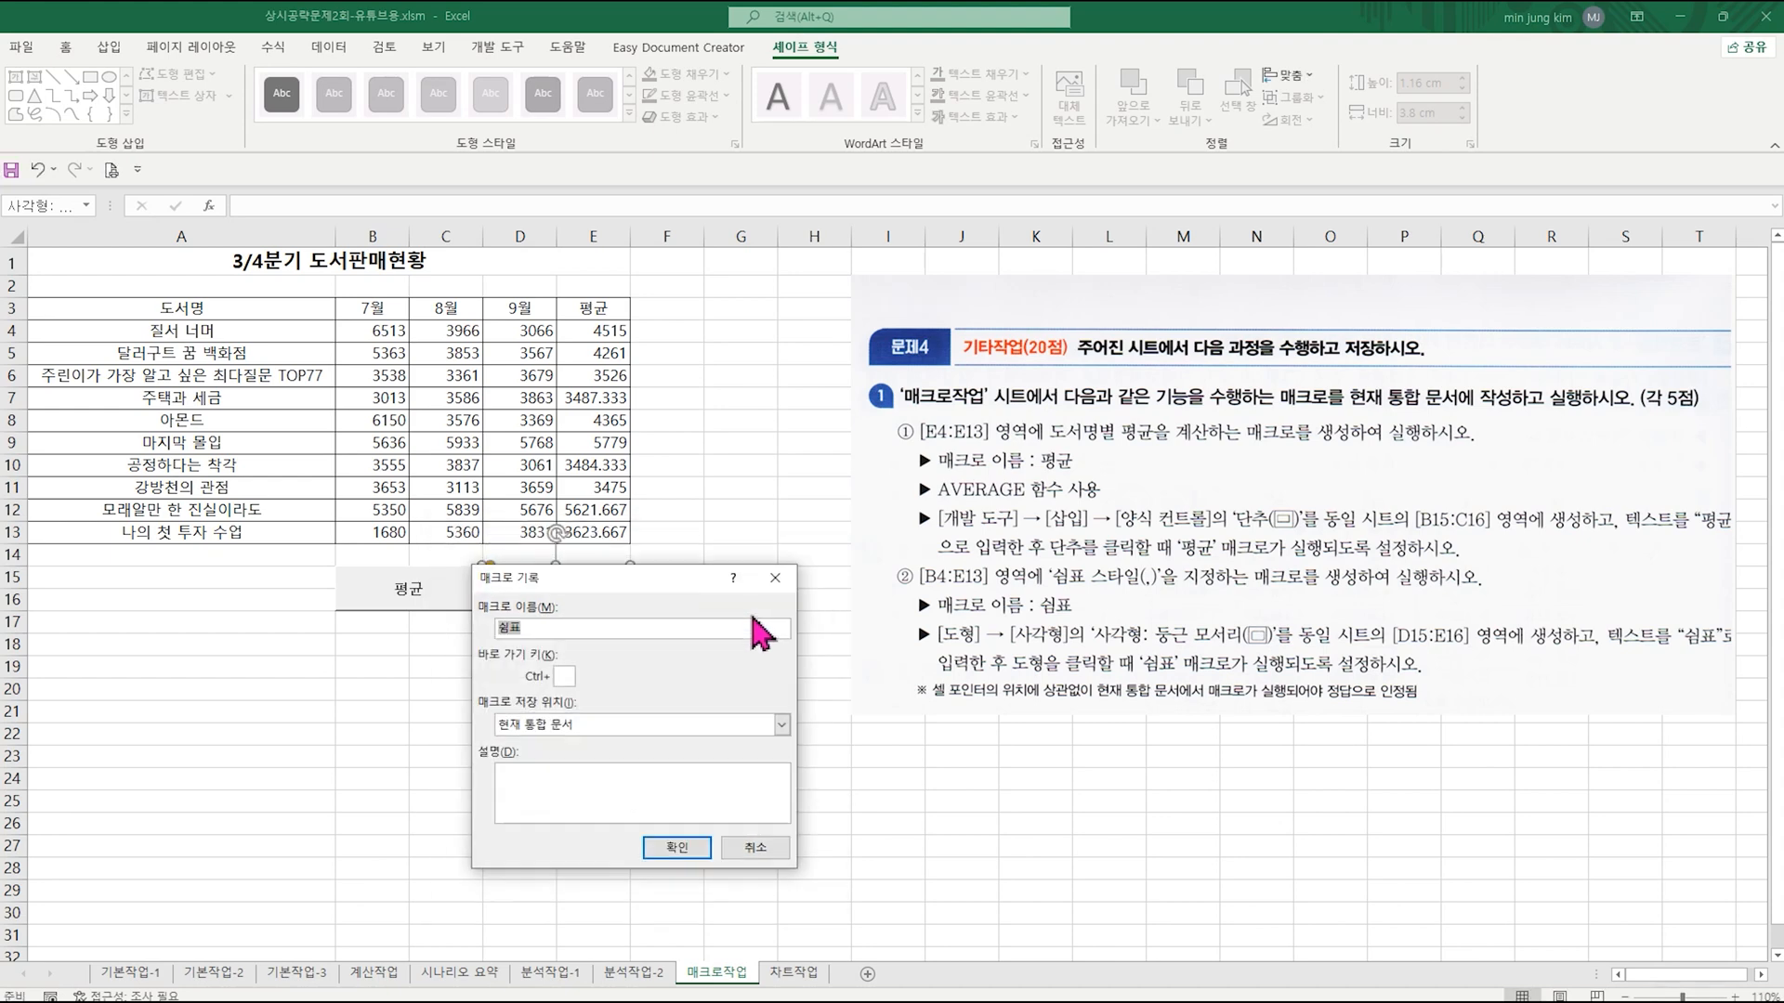
{"action": "left_click", "coordinate": [678, 847]}
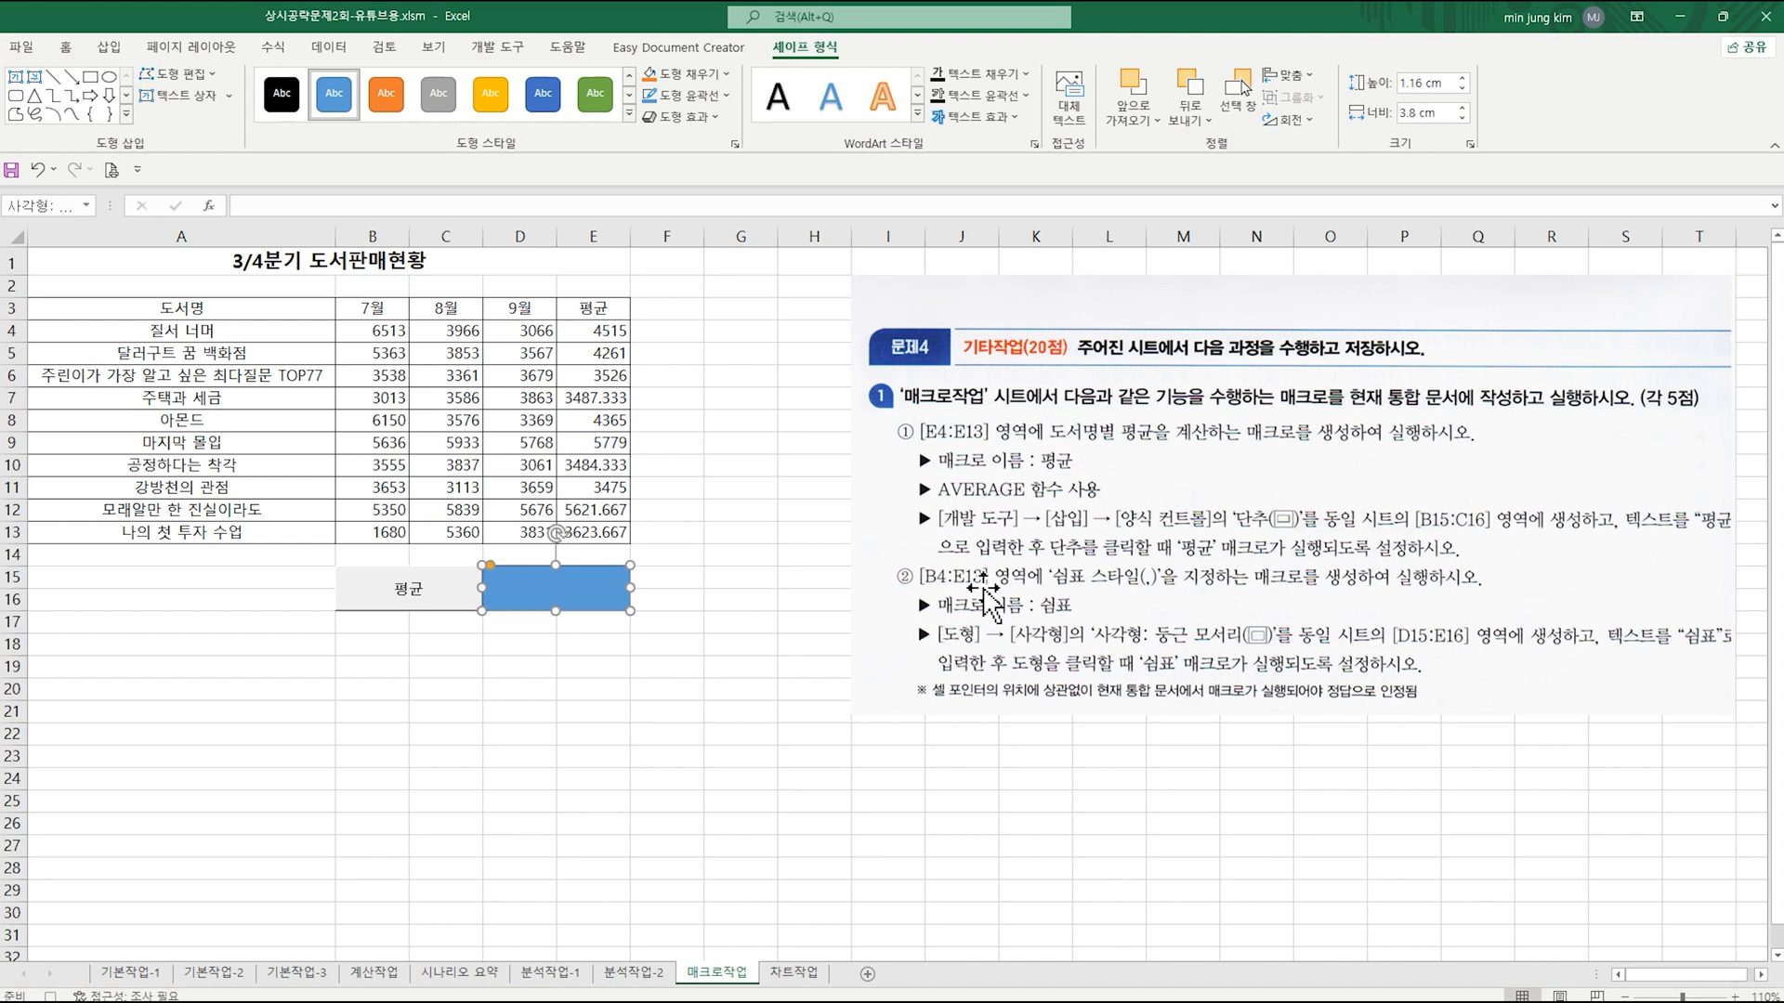
Step: Apply the comma style (쉼표 스타일) to B4:E13 and stop the macro recording
{"action": "left_click", "coordinate": [367, 332]}
{"action": "left_click_drag", "start_coordinate": [367, 332], "coordinate": [581, 526]}
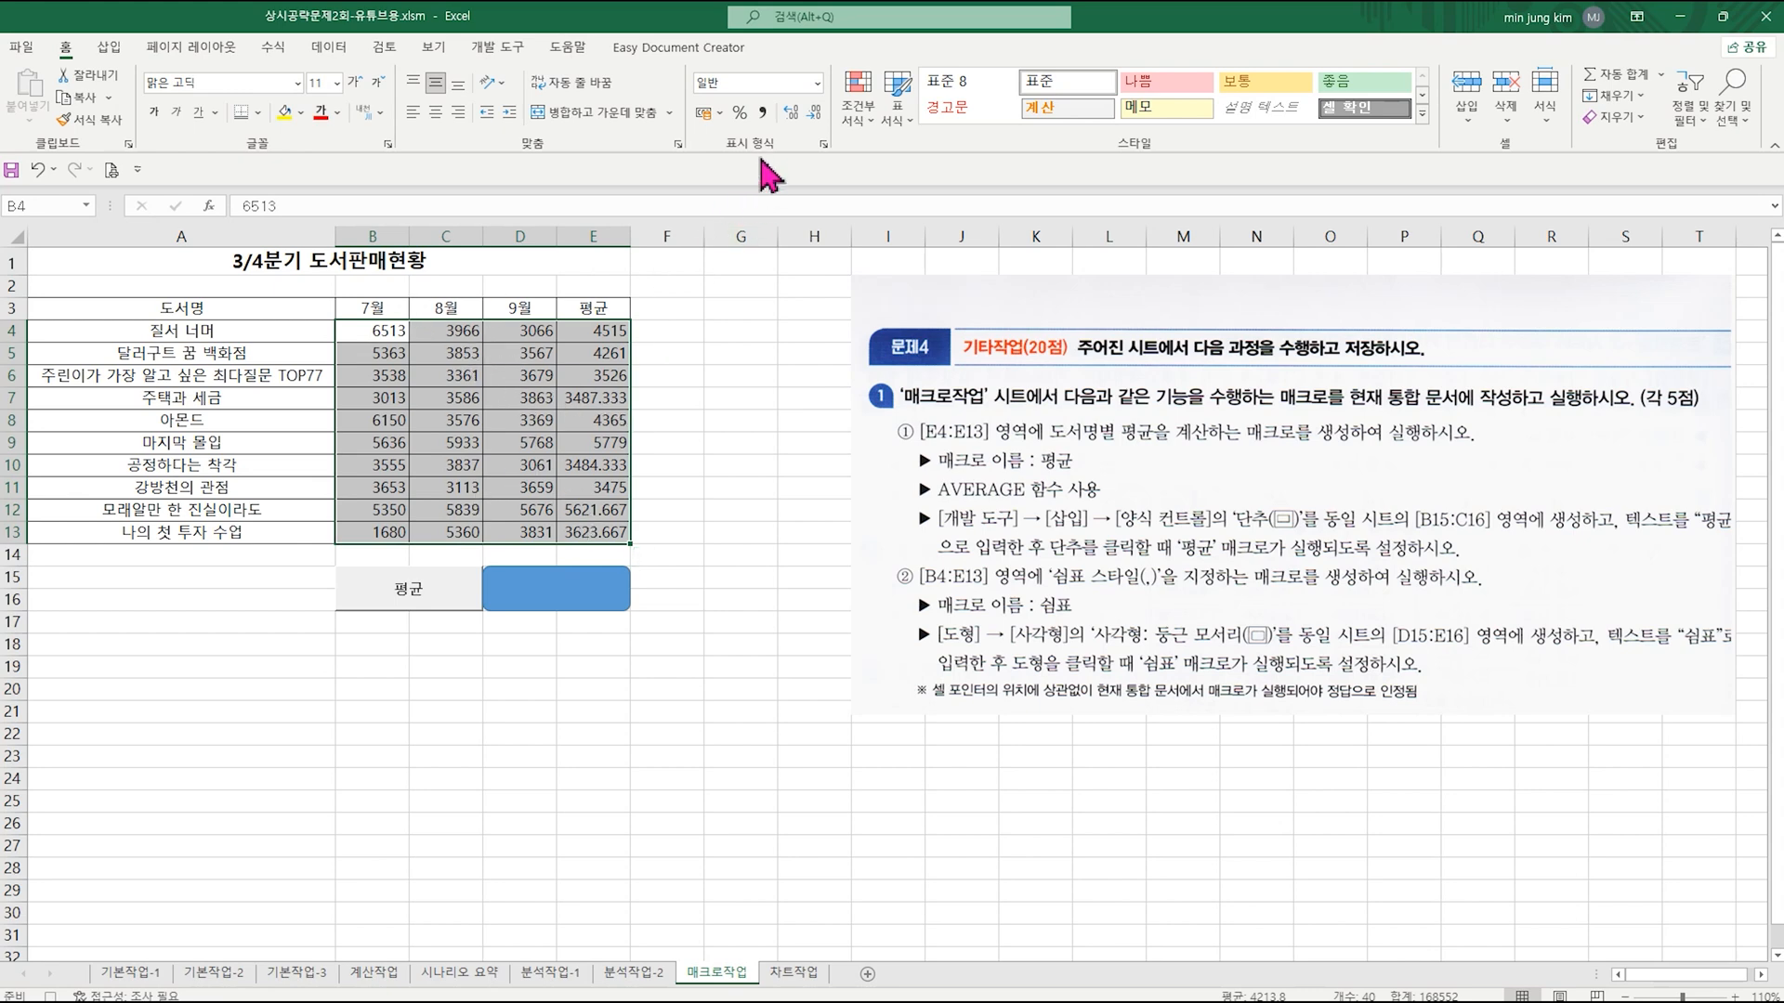
{"action": "left_click", "coordinate": [763, 113]}
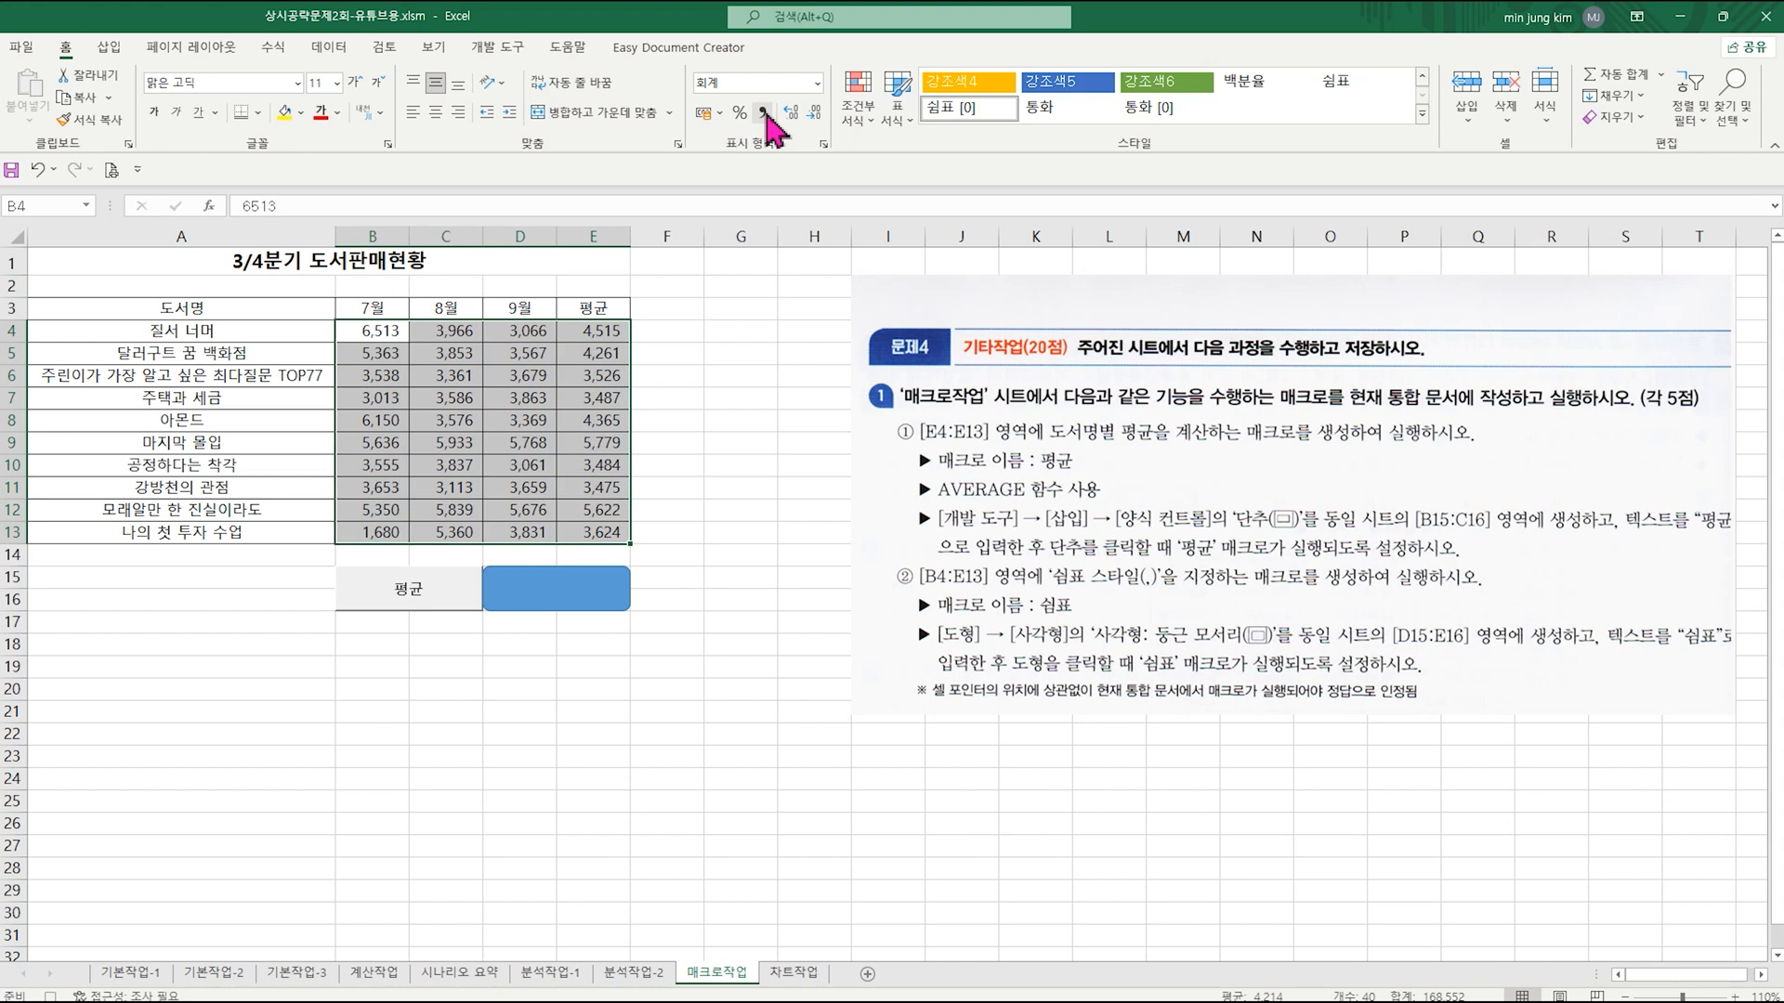
{"action": "left_click", "coordinate": [577, 711]}
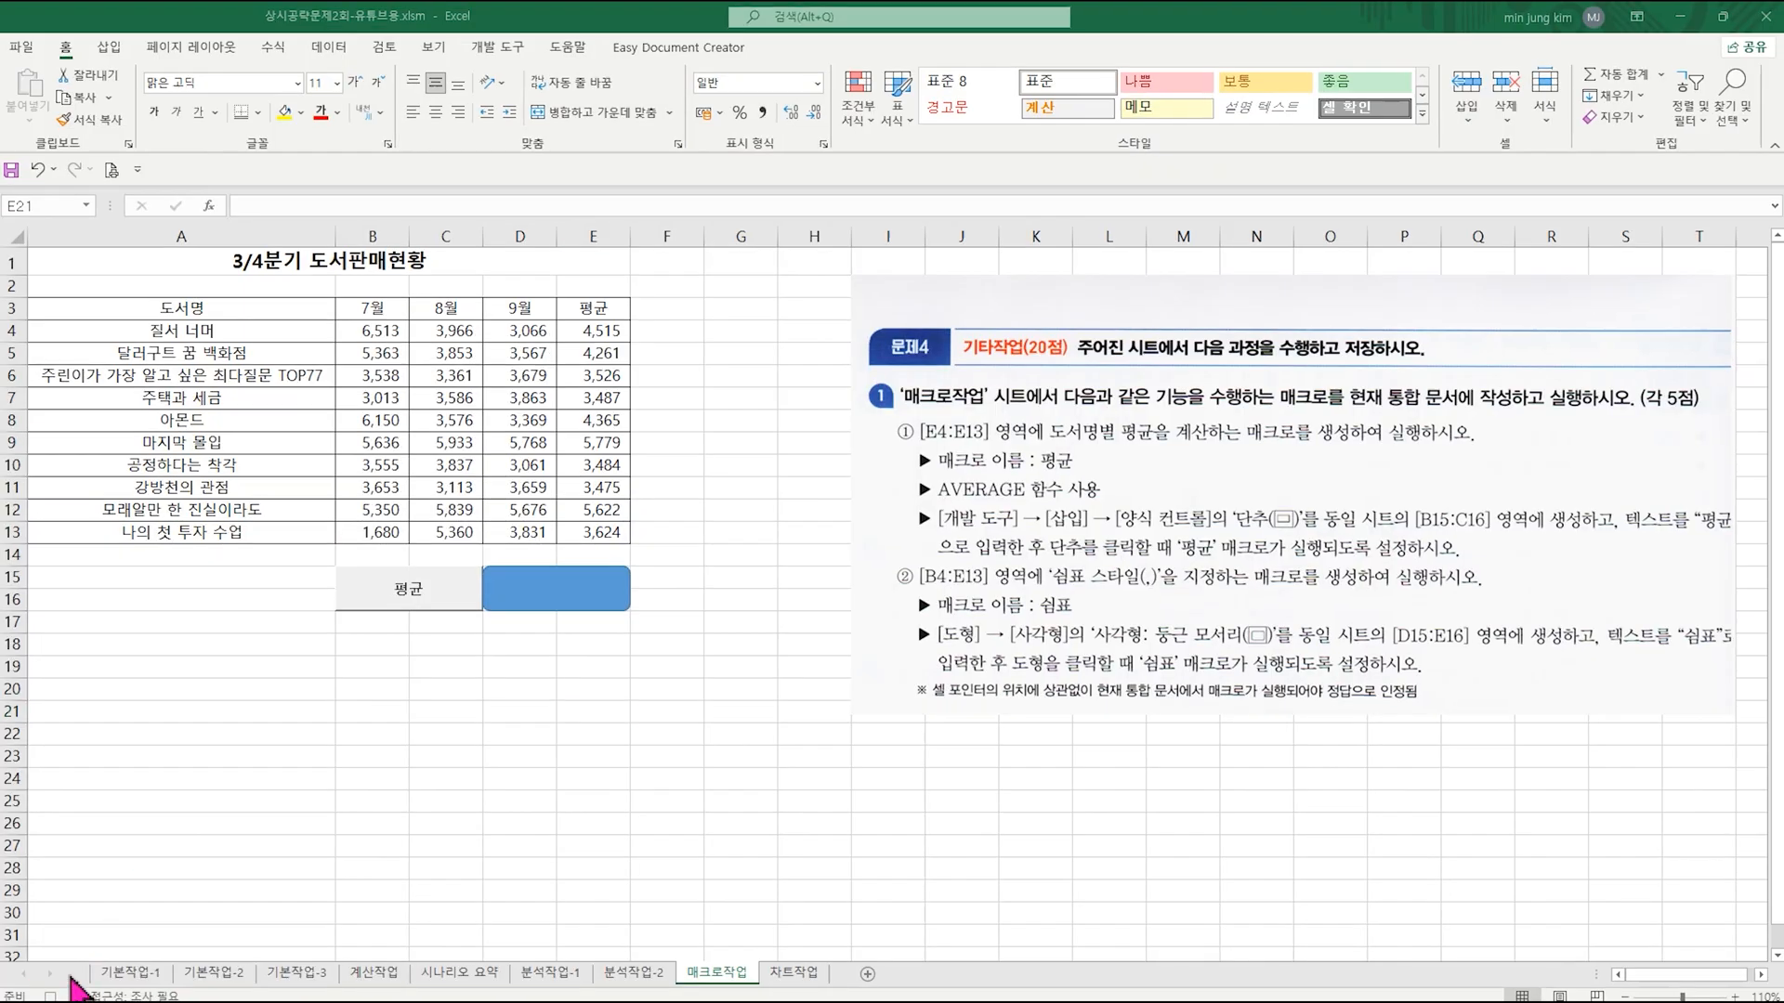
{"action": "left_click", "coordinate": [50, 996]}
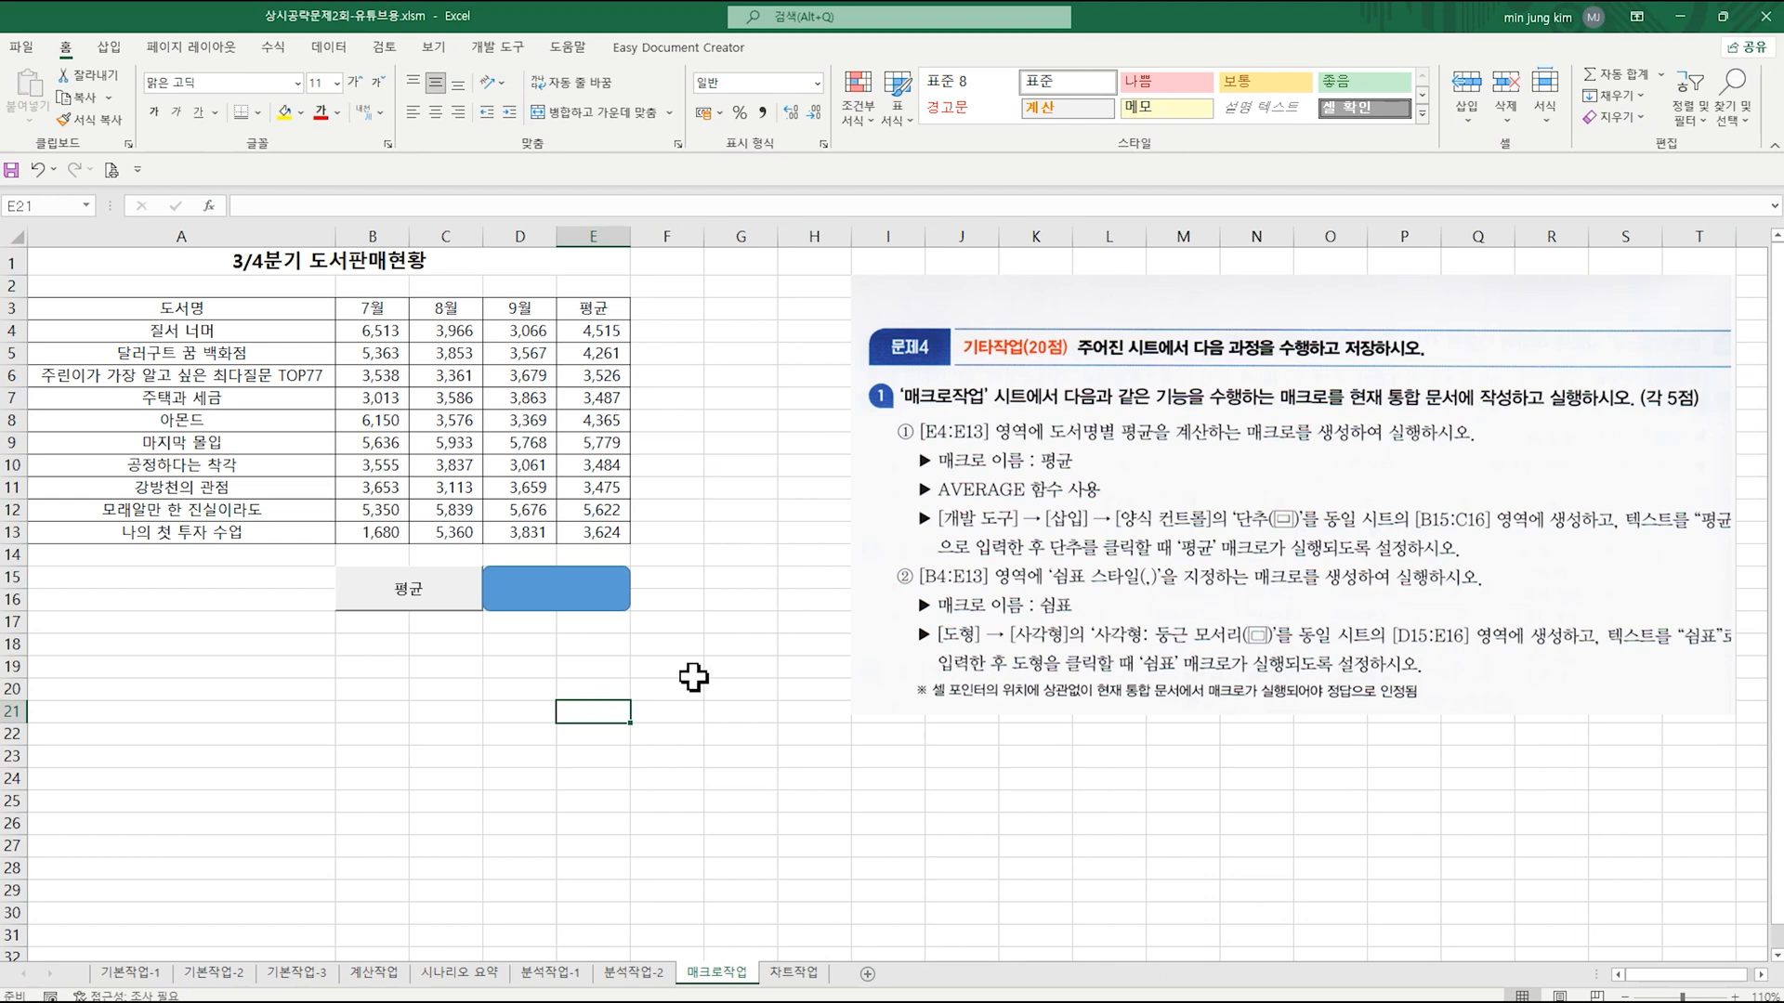
Step: Add the text 쉼표 to the rounded rectangle over D15:E16
{"action": "right_click", "coordinate": [582, 606]}
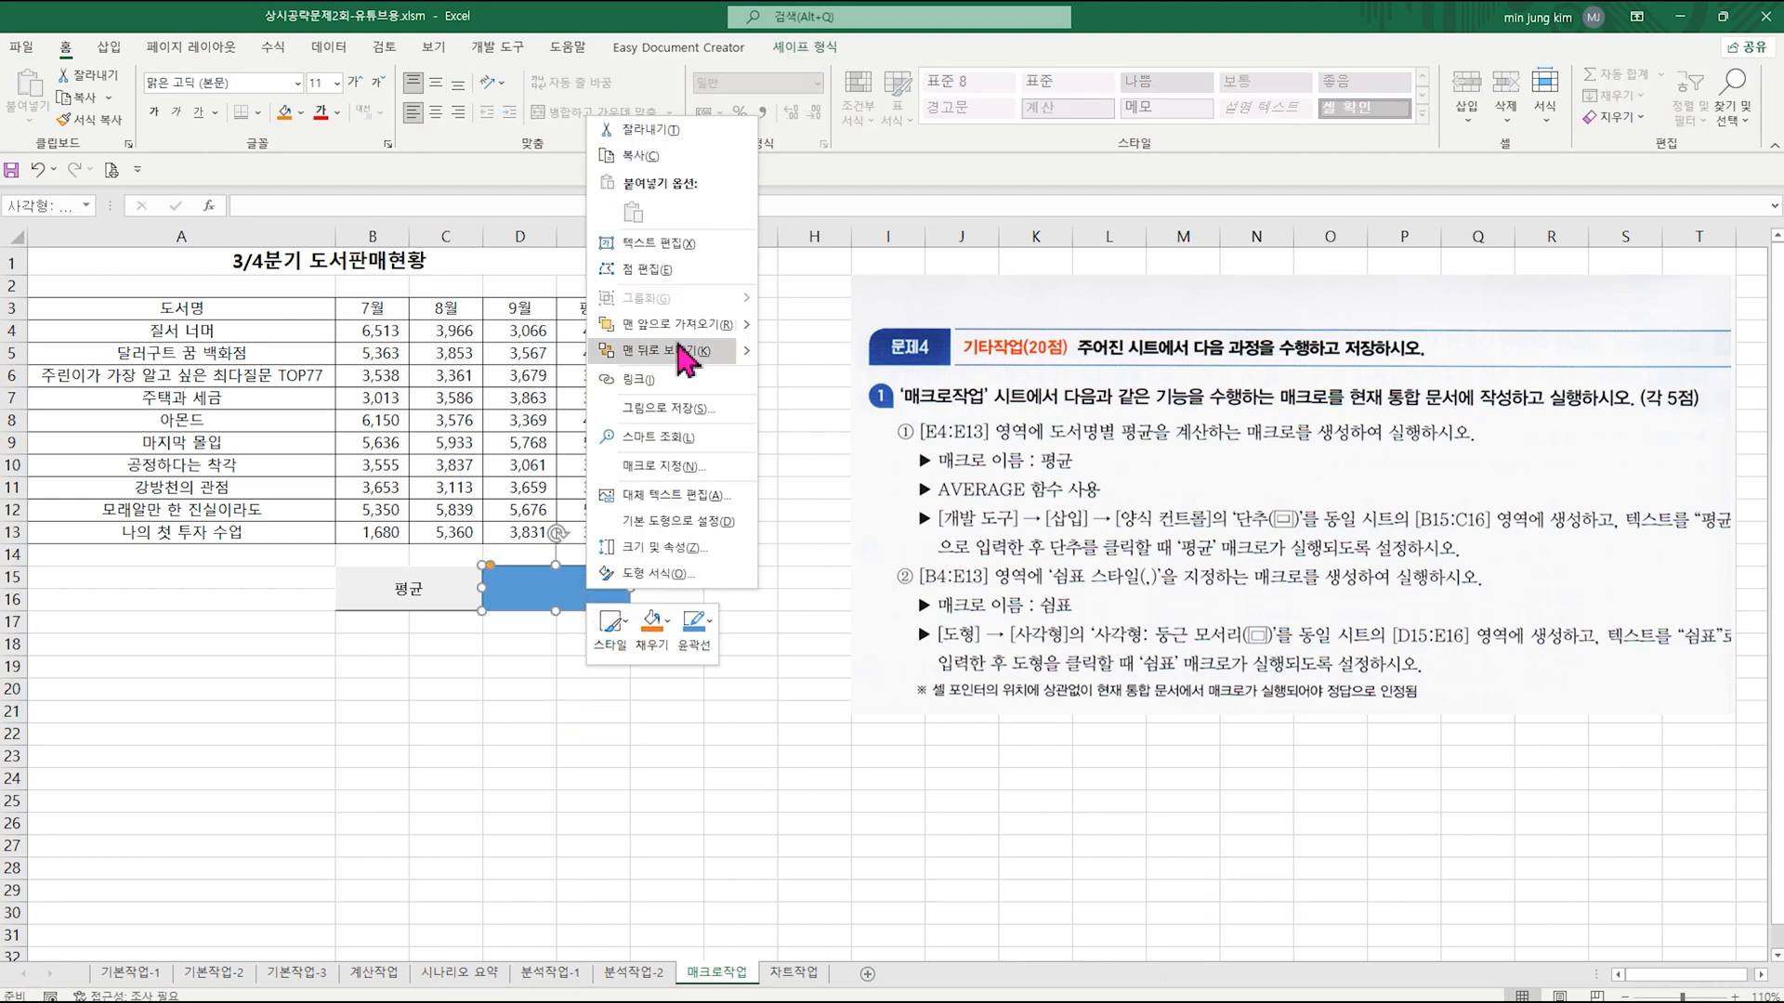
{"action": "left_click", "coordinate": [684, 244]}
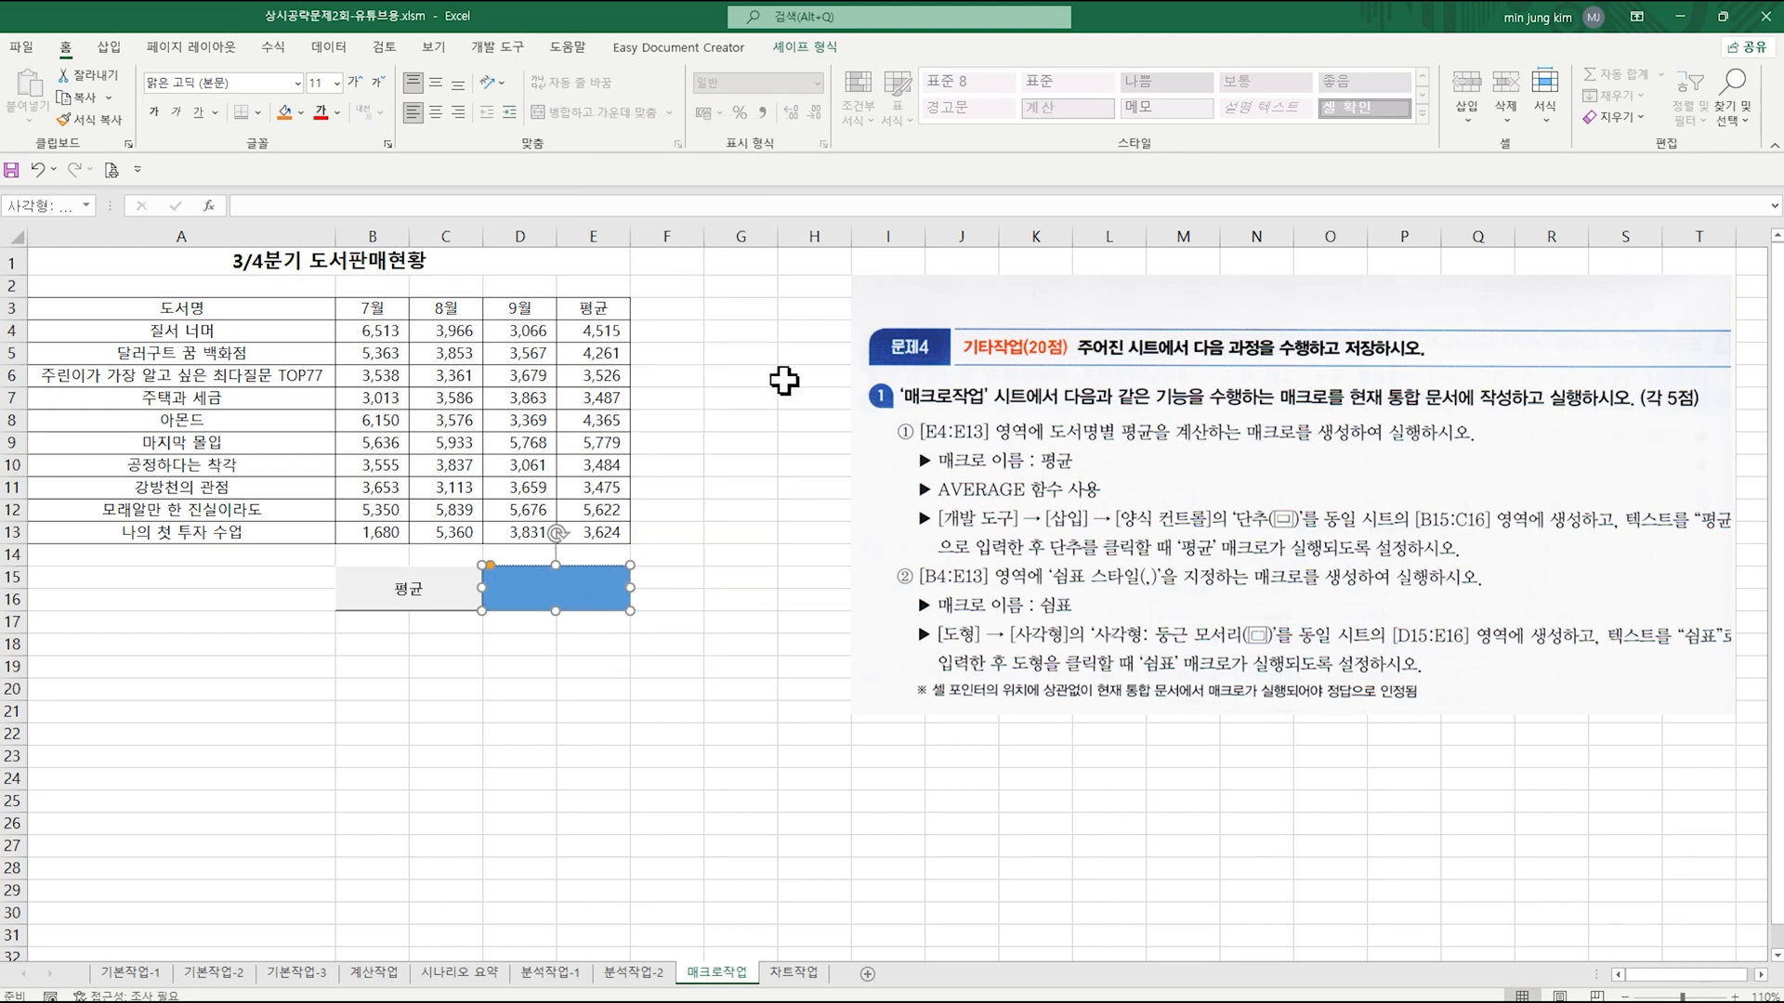
{"action": "type", "text": "ㅅㅜㅣㅁㅍㅛ"}
{"action": "left_click", "coordinate": [754, 667]}
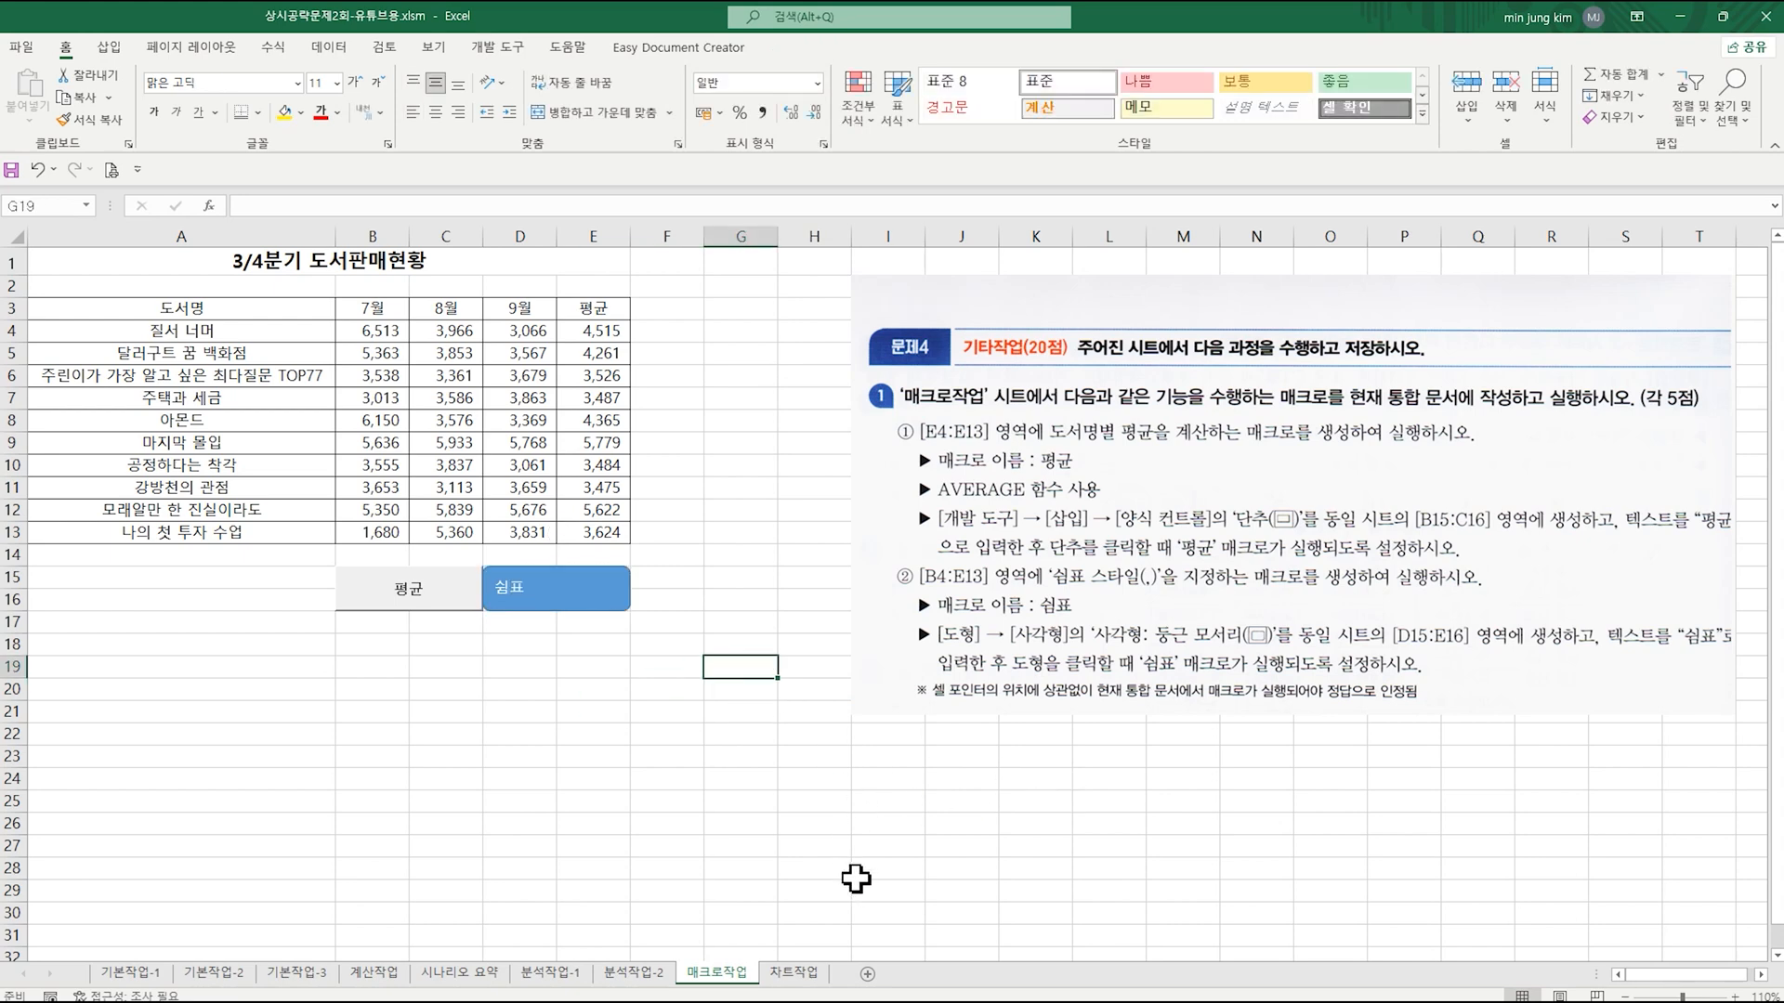
Step: Open the 차트작업 sheet and change the line chart's type to 3차원 원형
{"action": "left_click", "coordinate": [802, 973]}
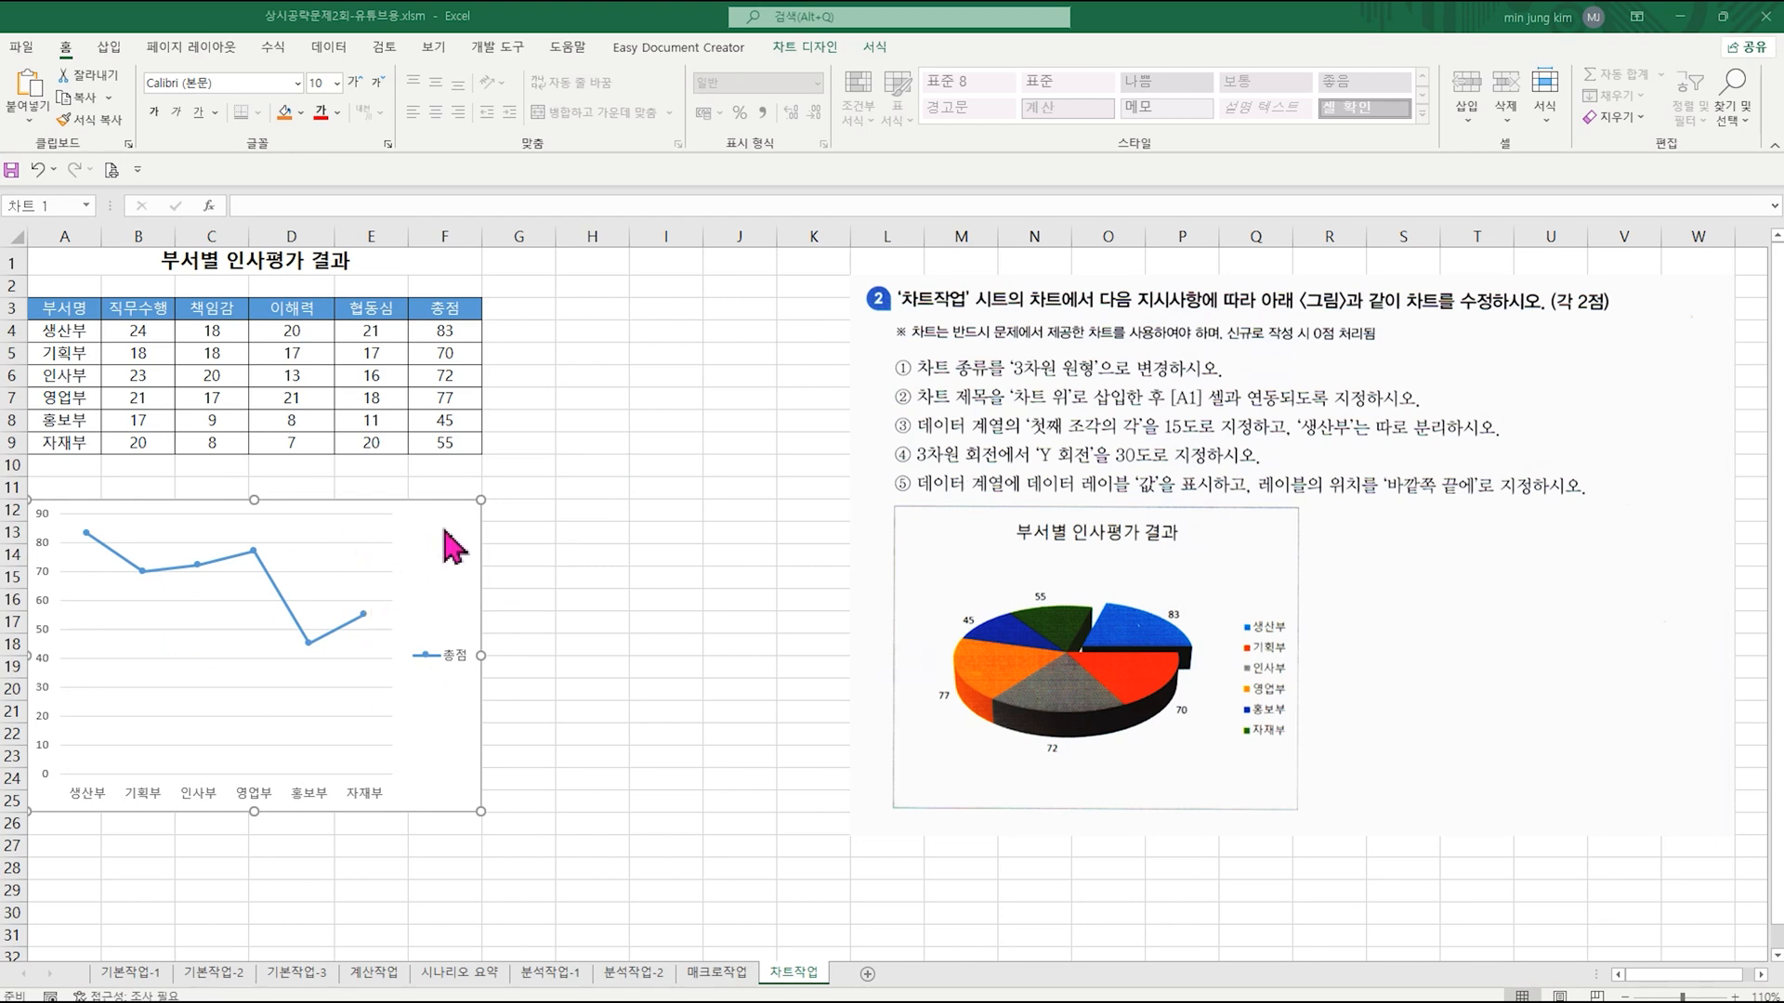
{"action": "left_click", "coordinate": [813, 51]}
{"action": "left_click", "coordinate": [986, 109]}
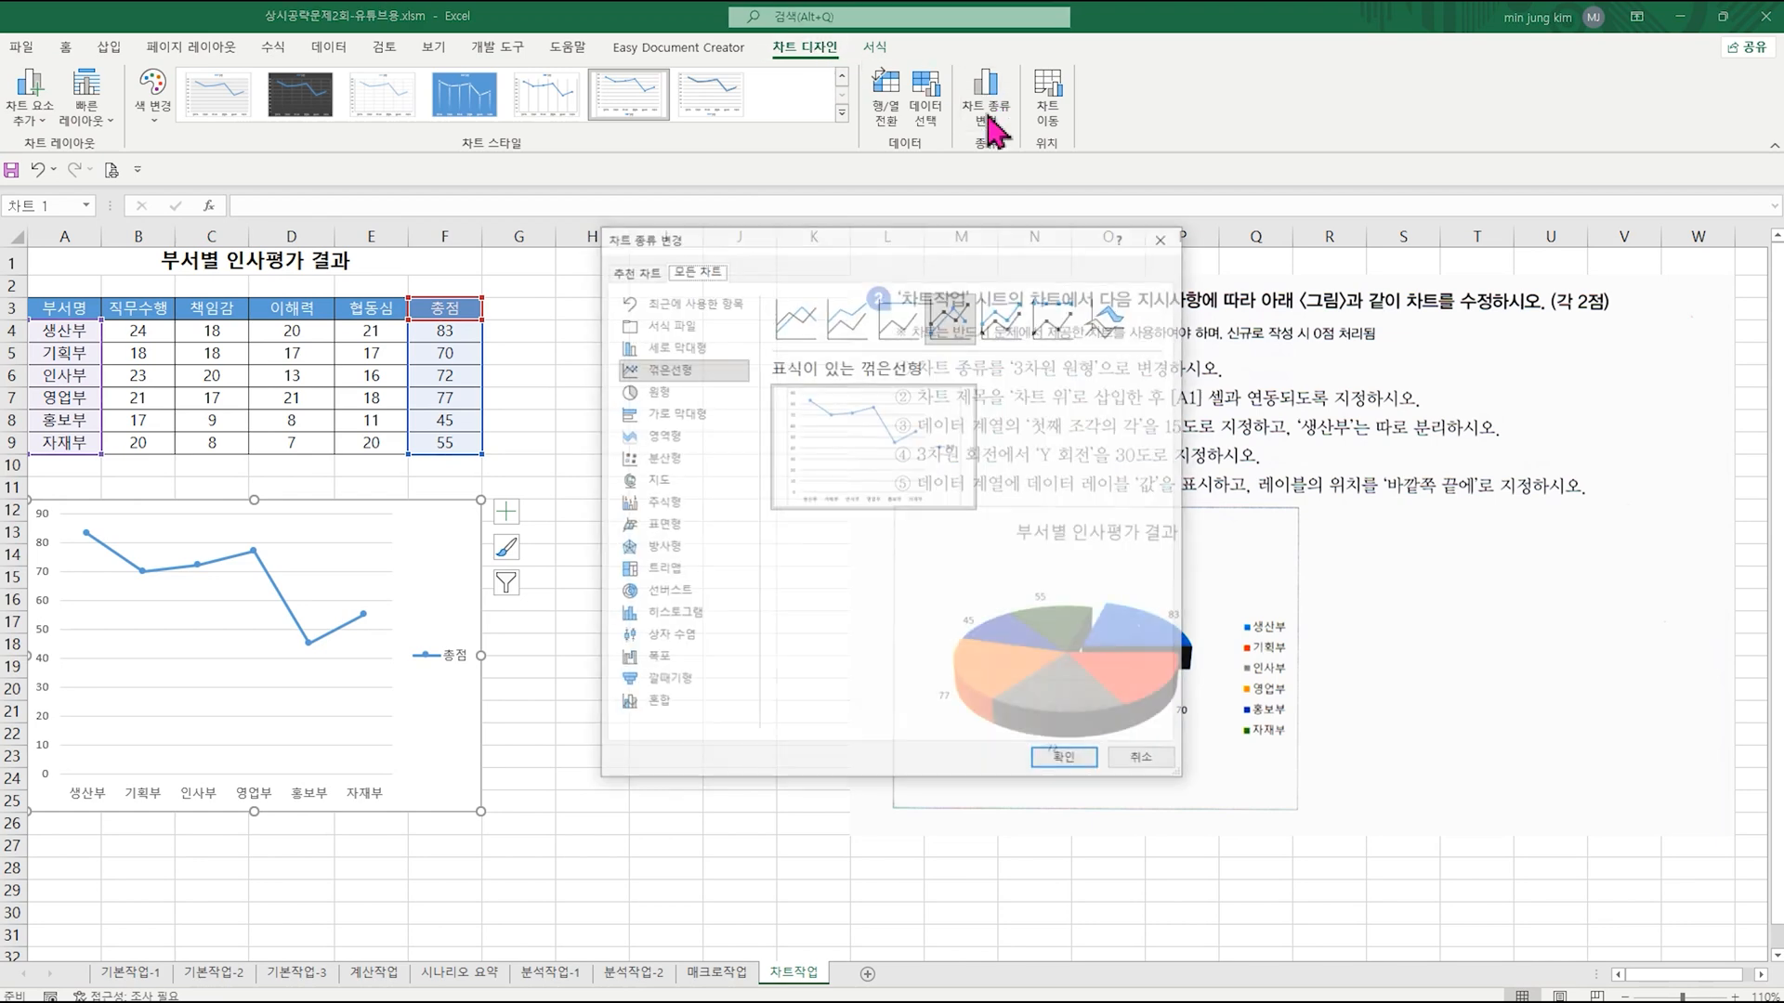
{"action": "left_click", "coordinate": [658, 394]}
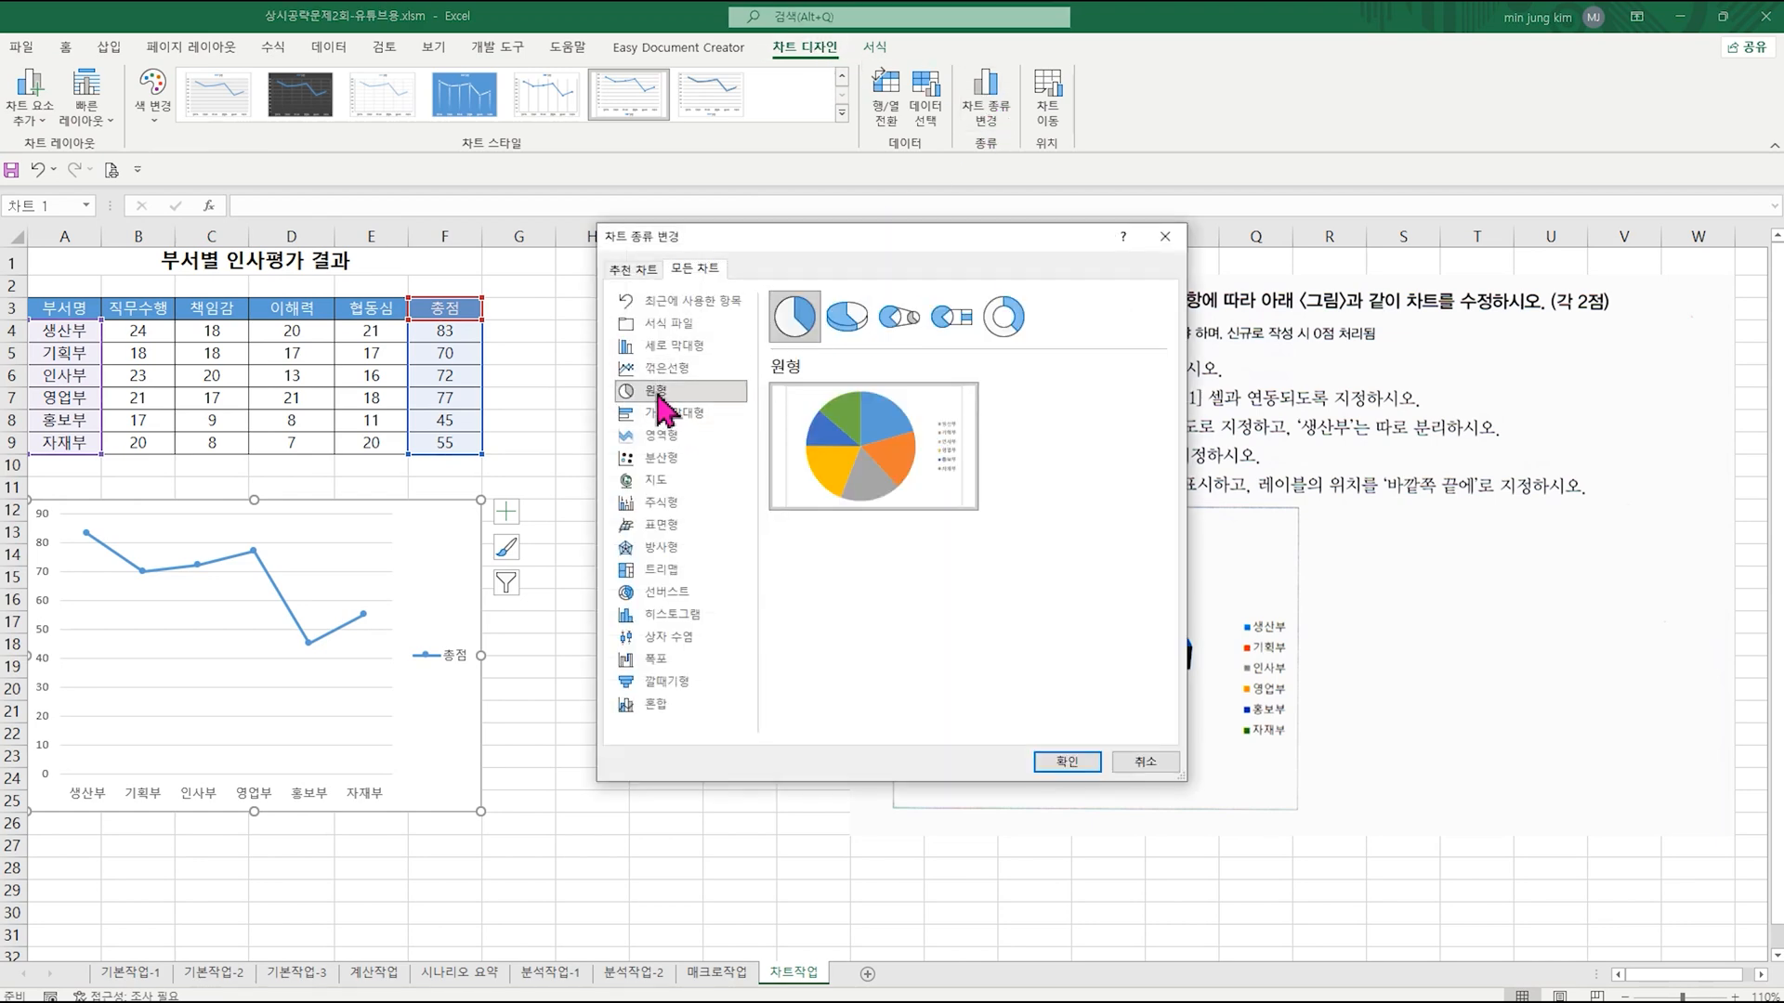
{"action": "left_click", "coordinate": [846, 319]}
{"action": "left_click", "coordinate": [1067, 764]}
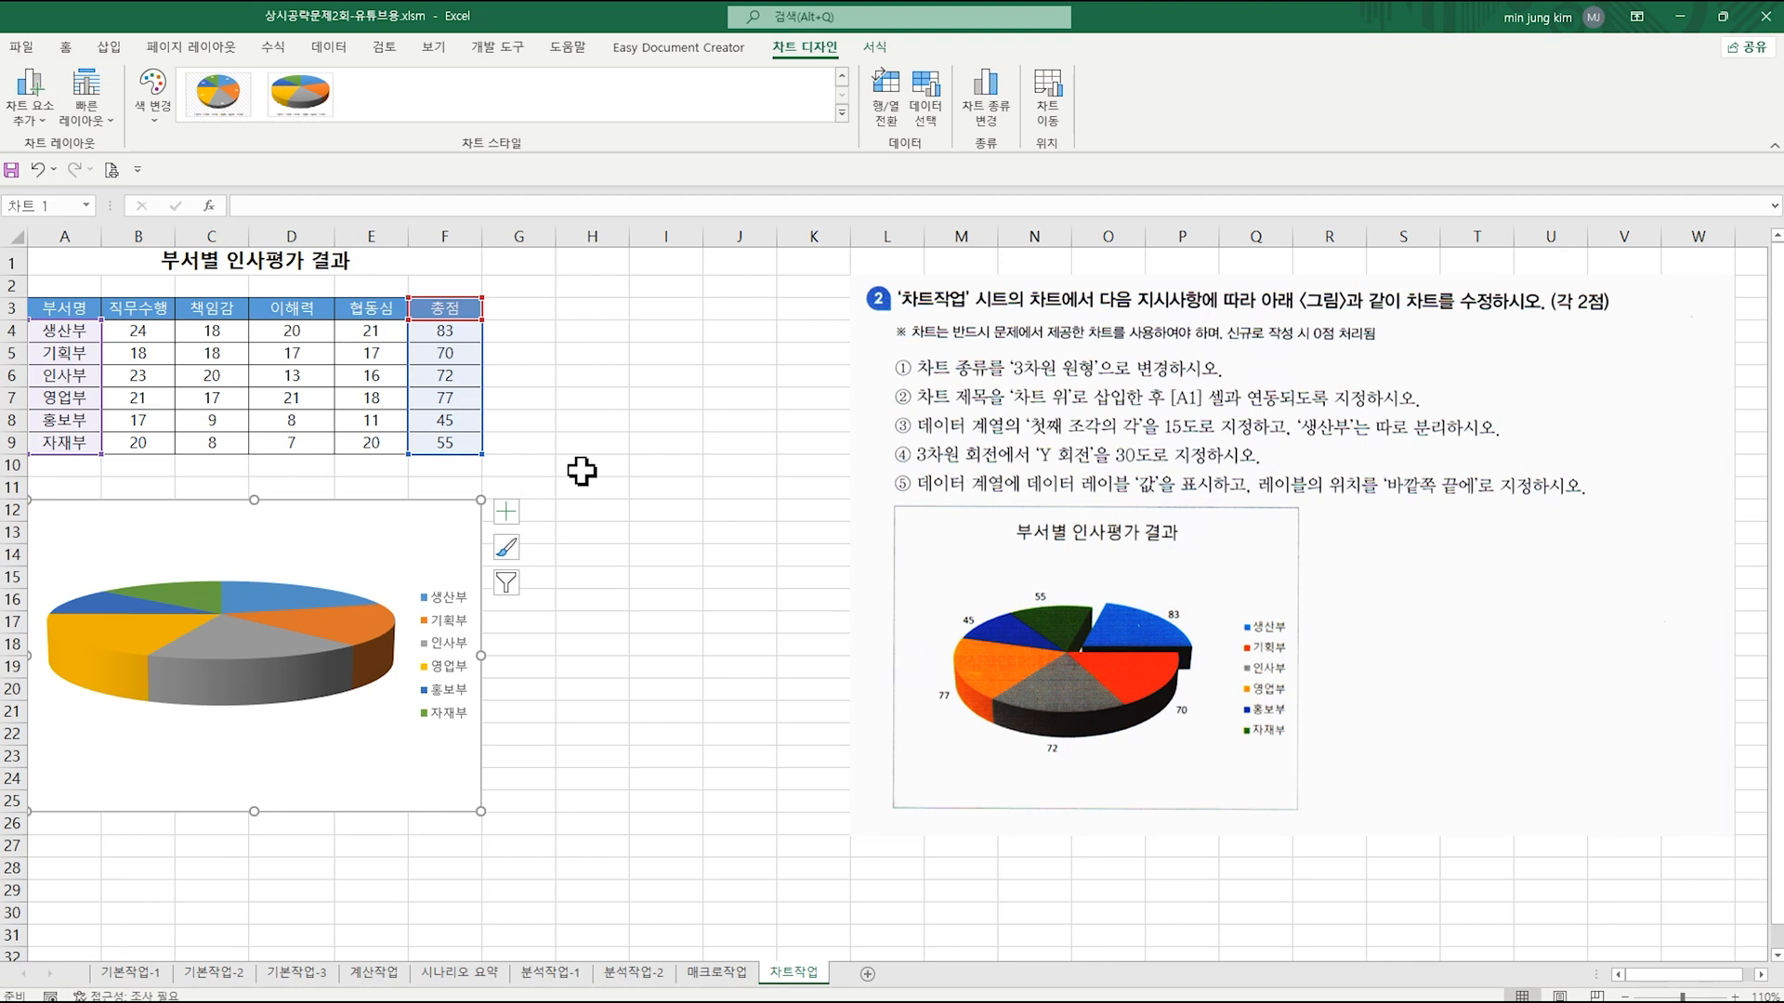
Step: Add a title above the pie chart and link it to cell A1 with =차트작업!$A$1
{"action": "left_click", "coordinate": [507, 513]}
{"action": "left_click", "coordinate": [551, 538]}
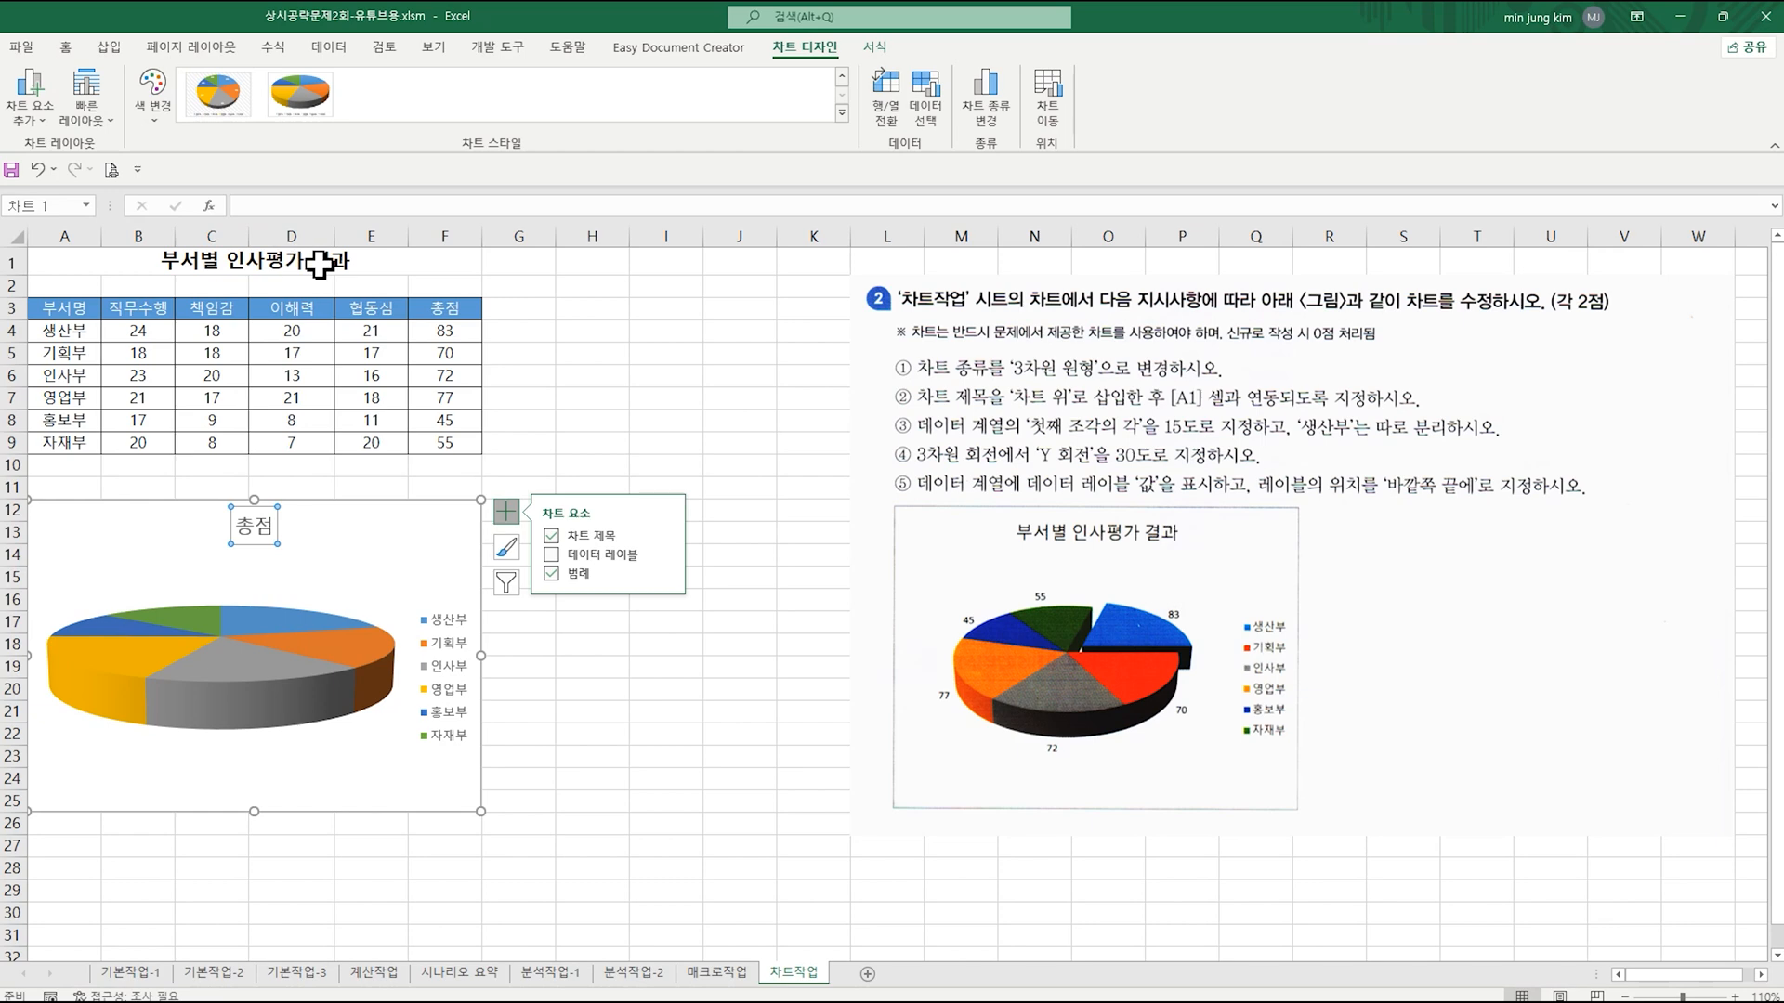
{"action": "left_click", "coordinate": [254, 205]}
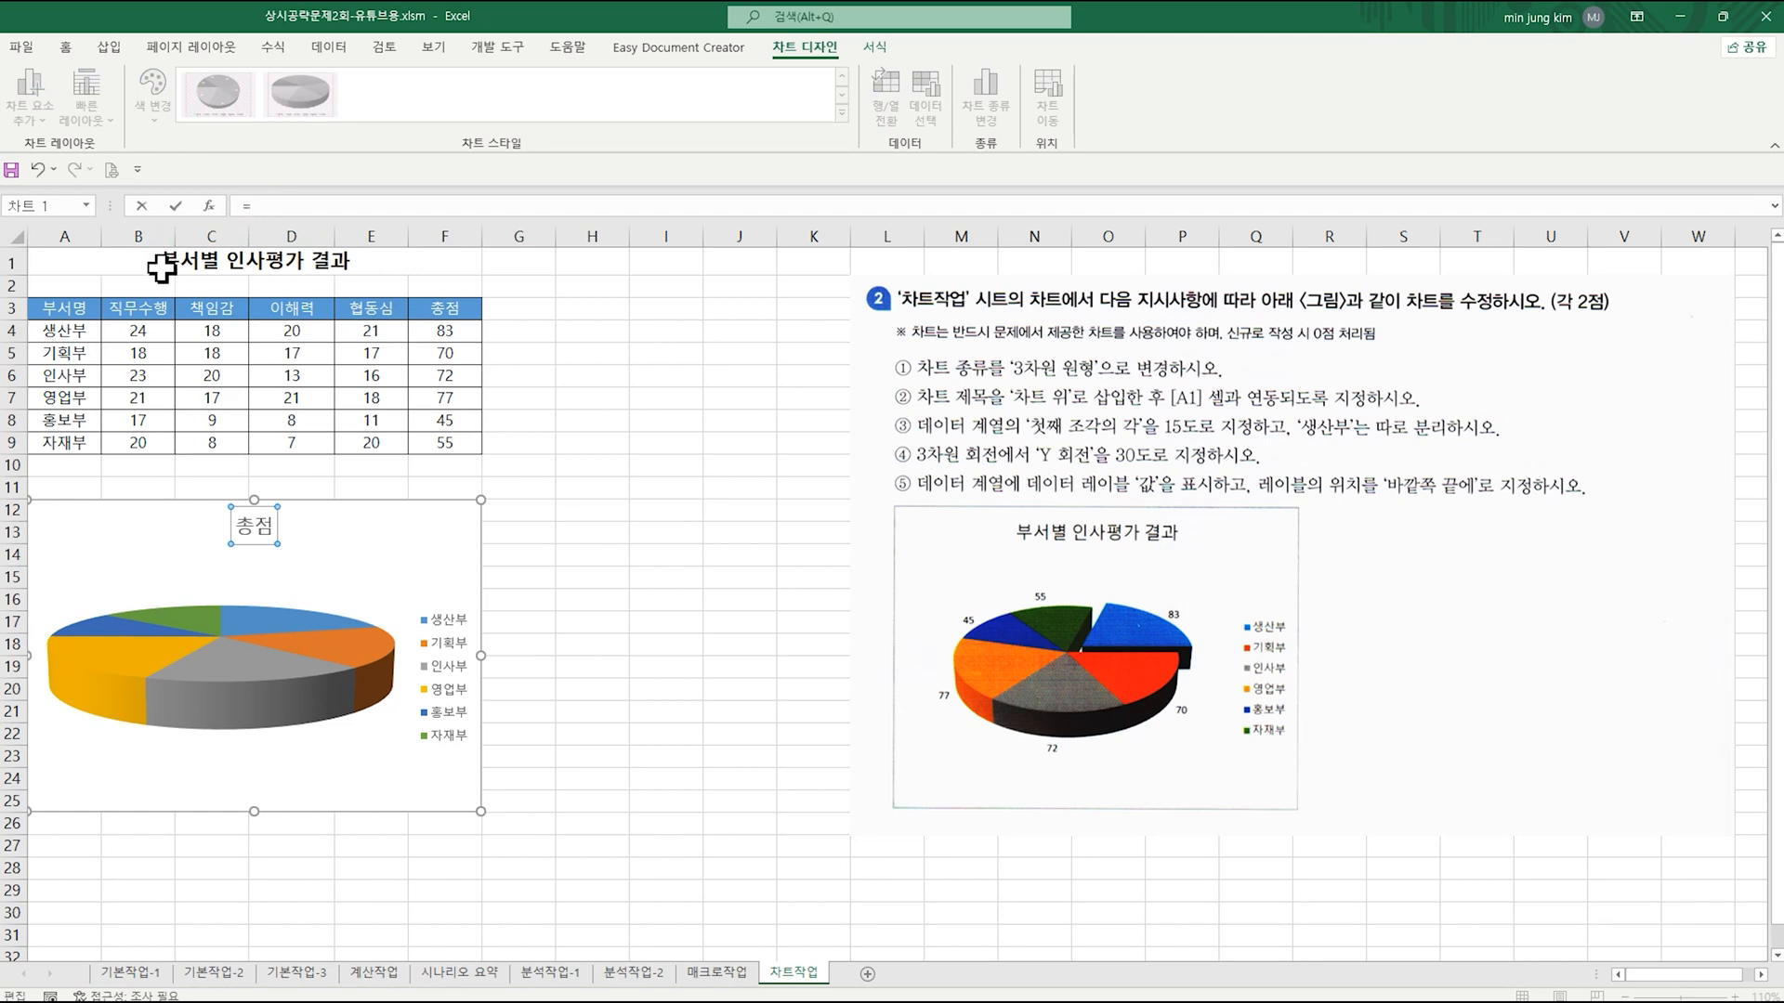
{"action": "left_click", "coordinate": [131, 262]}
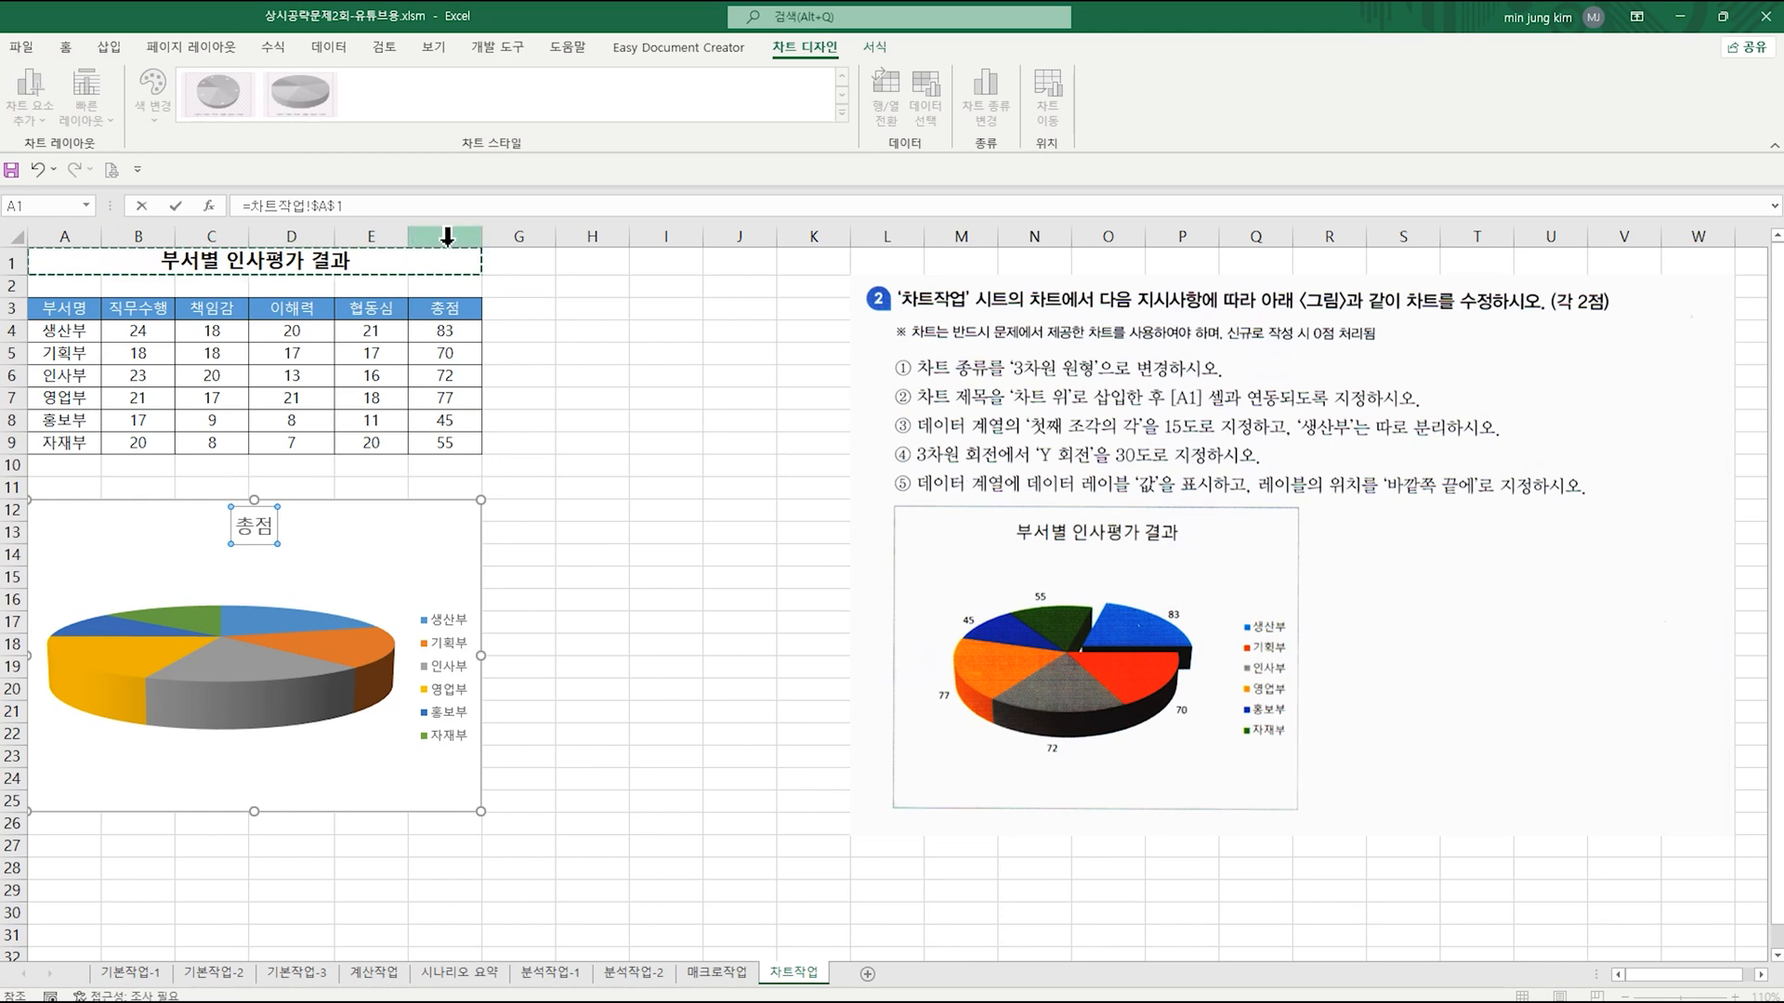
{"action": "key", "text": "Return"}
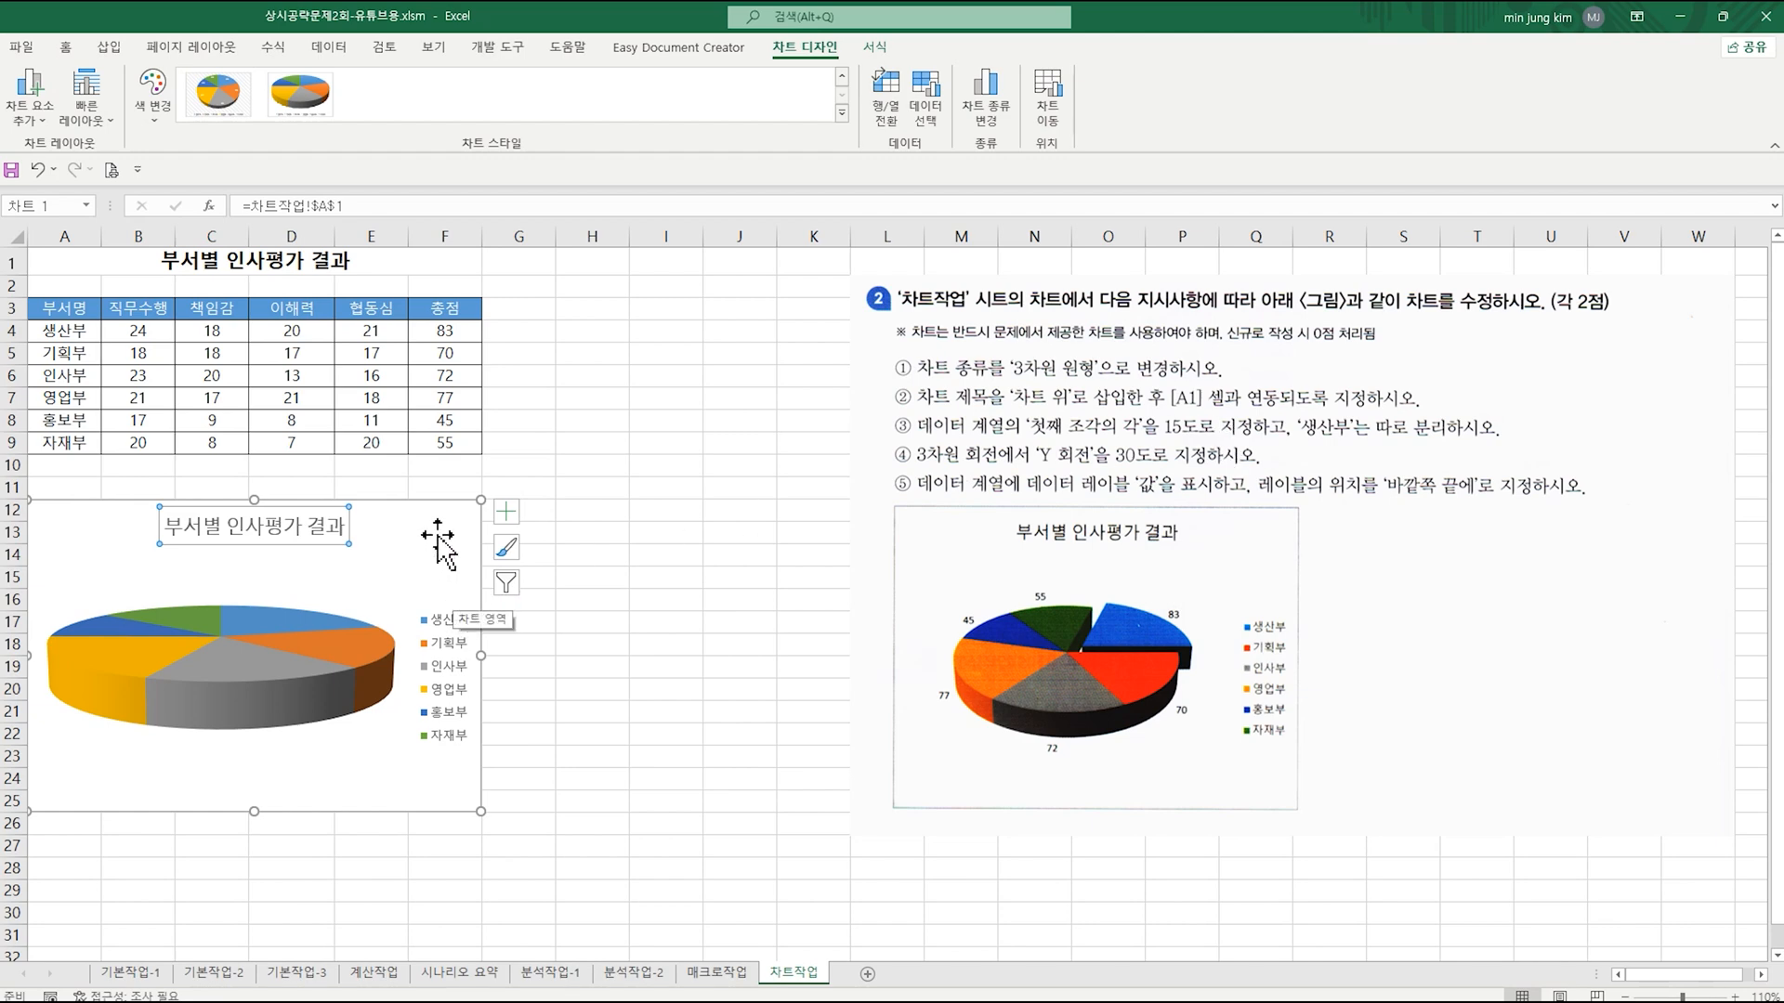
{"action": "left_click", "coordinate": [414, 587]}
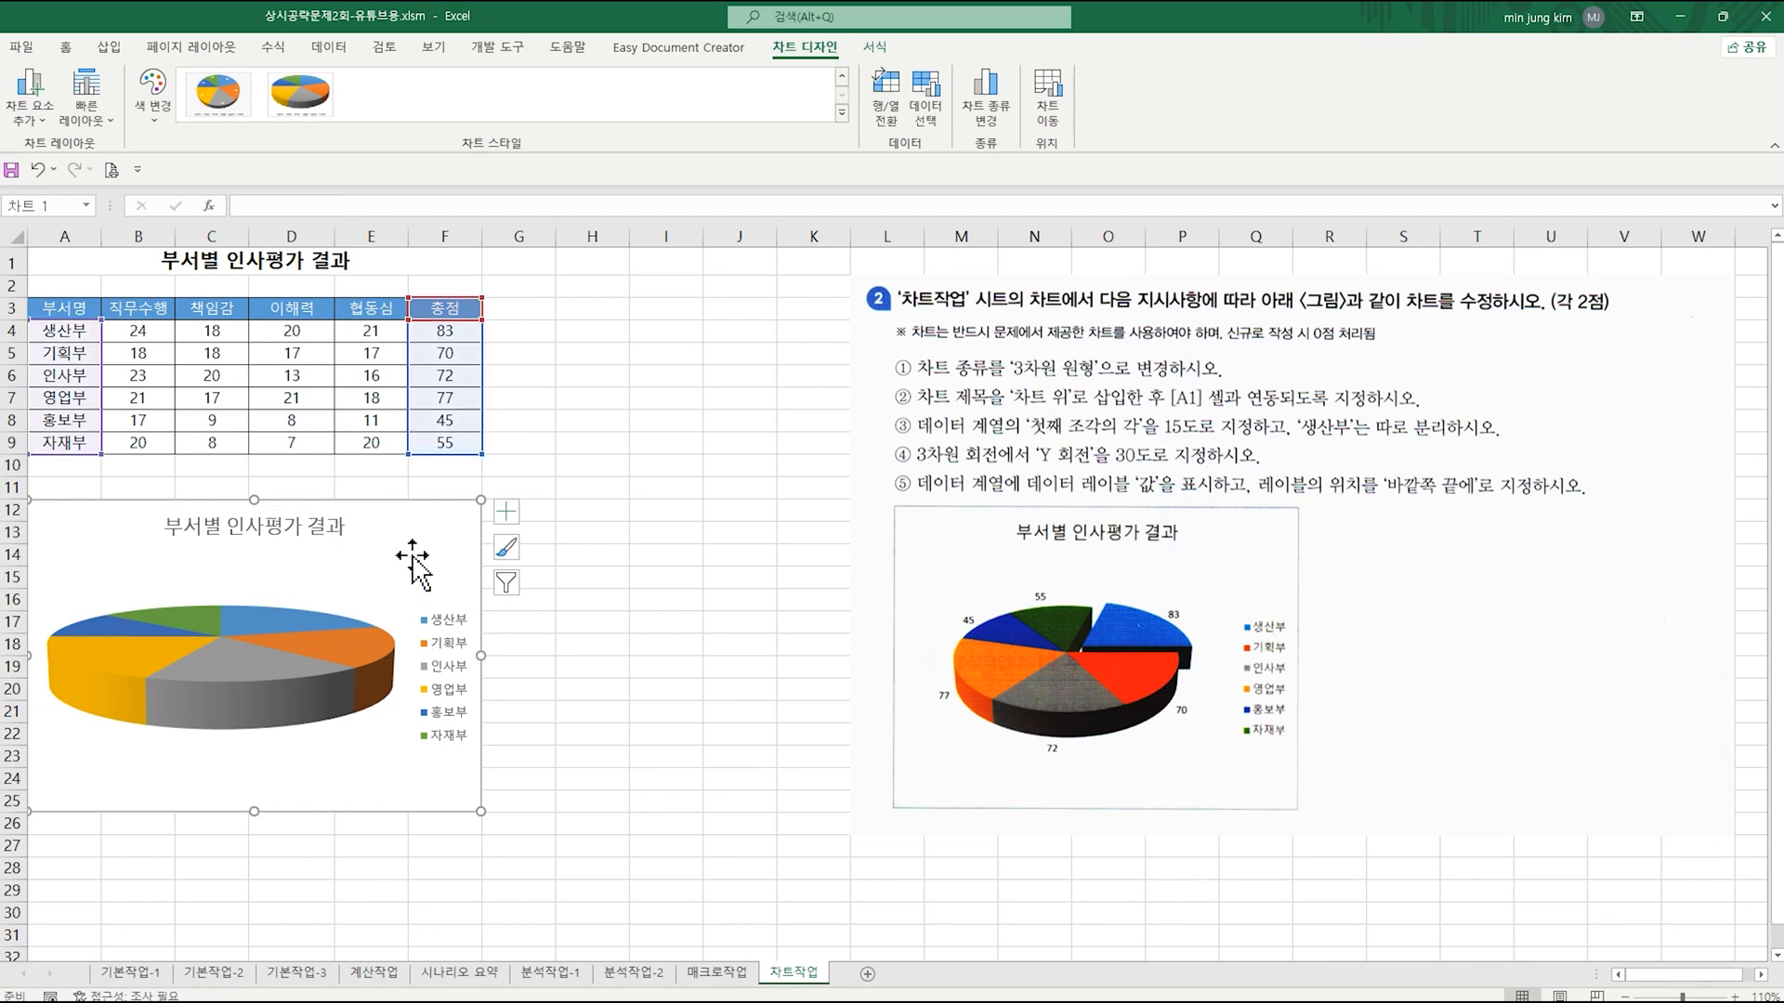
Step: Set the pie series' first slice angle (첫째 조각의 각) to 15° and separate the 생산부 slice from the pie by 18%
{"action": "left_click", "coordinate": [282, 621]}
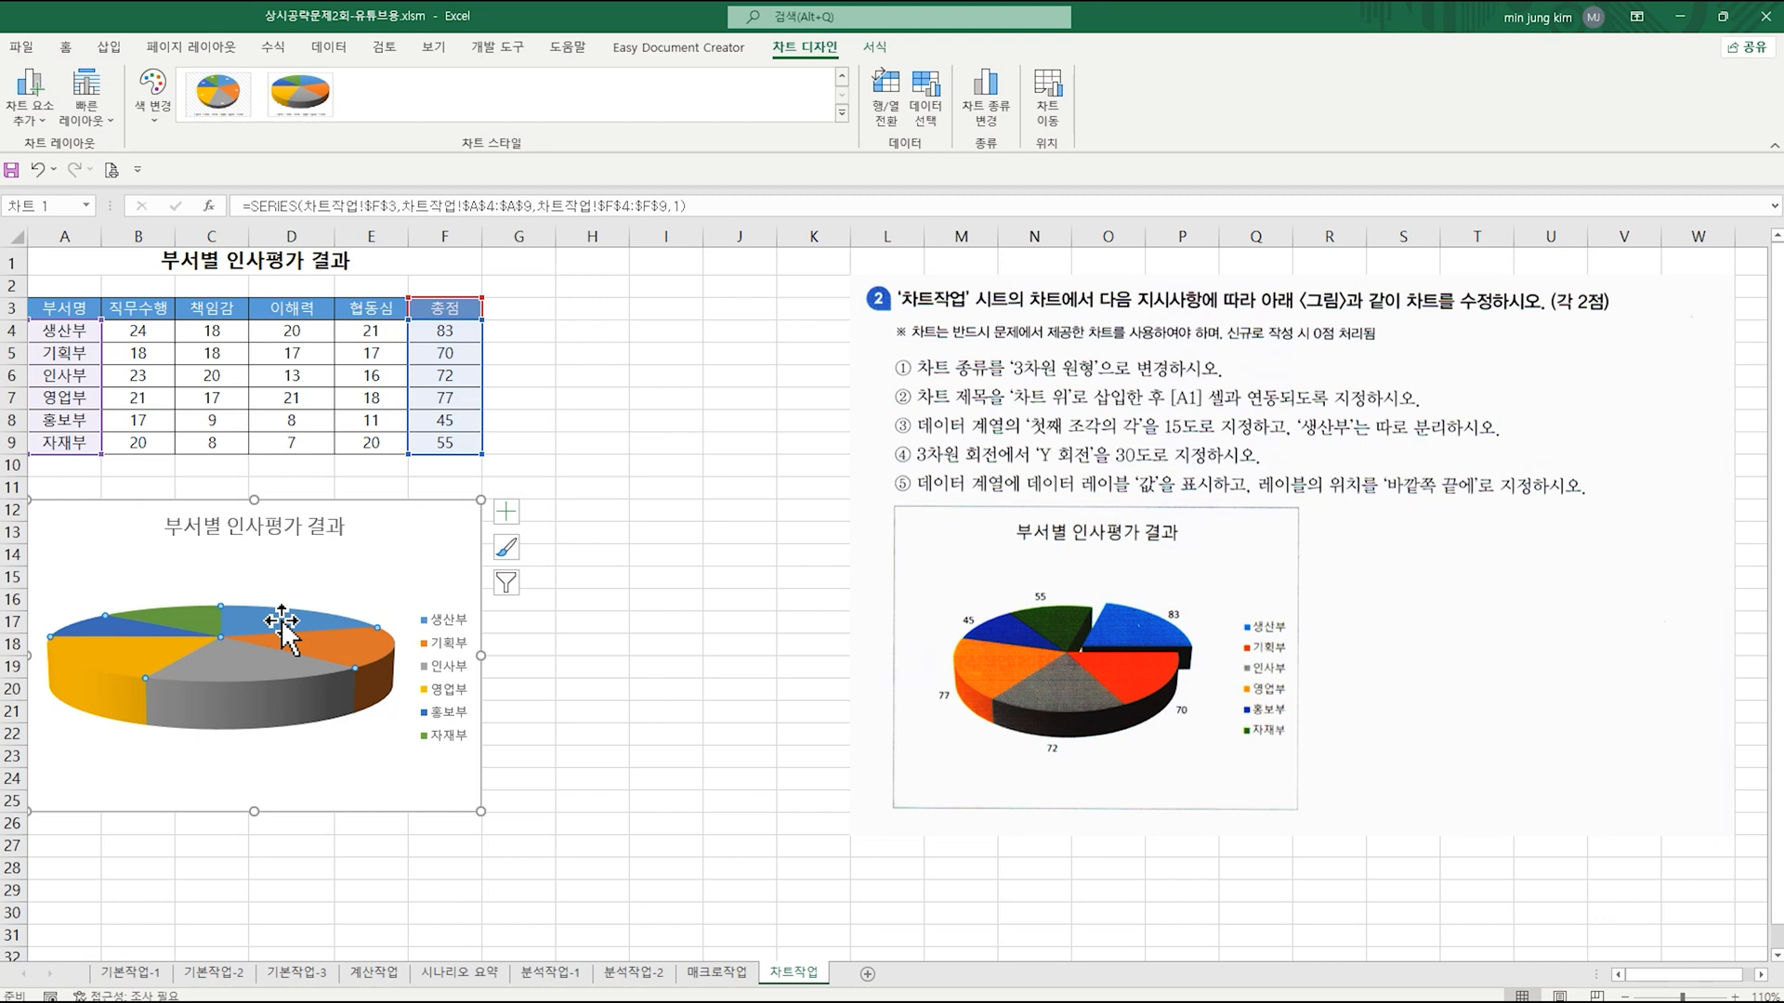
{"action": "double_click", "coordinate": [282, 621]}
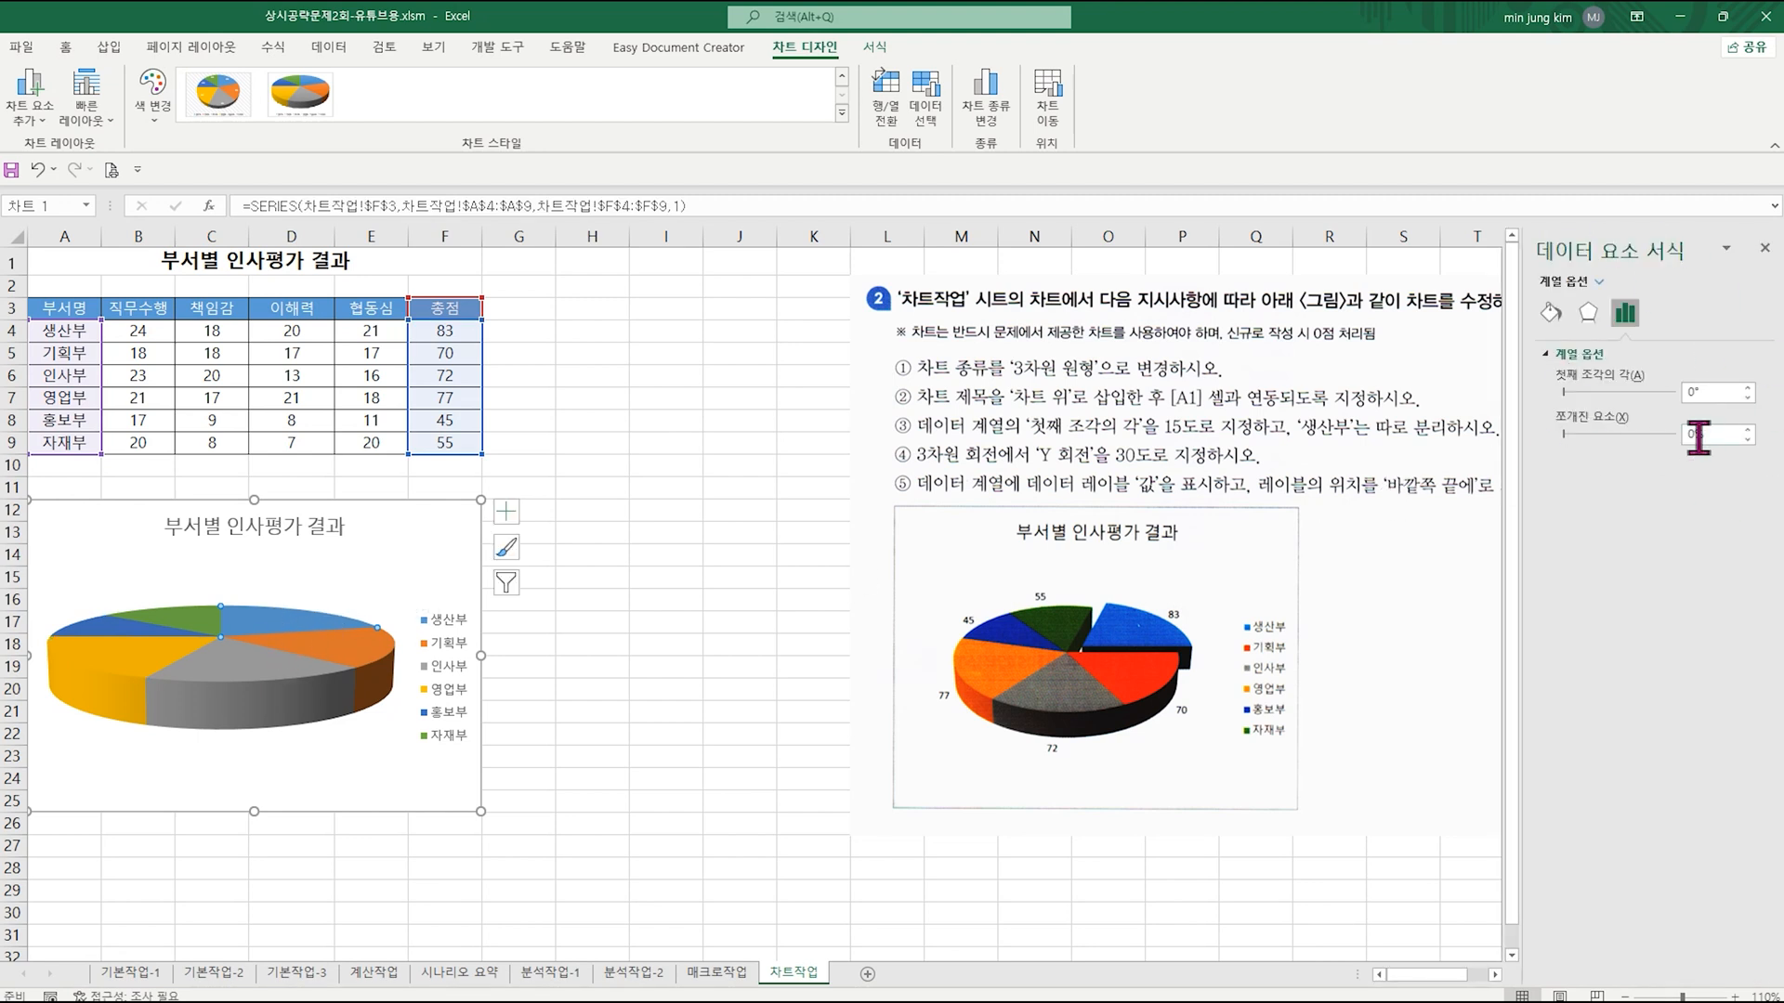
{"action": "left_click", "coordinate": [249, 649]}
{"action": "left_click", "coordinate": [279, 631]}
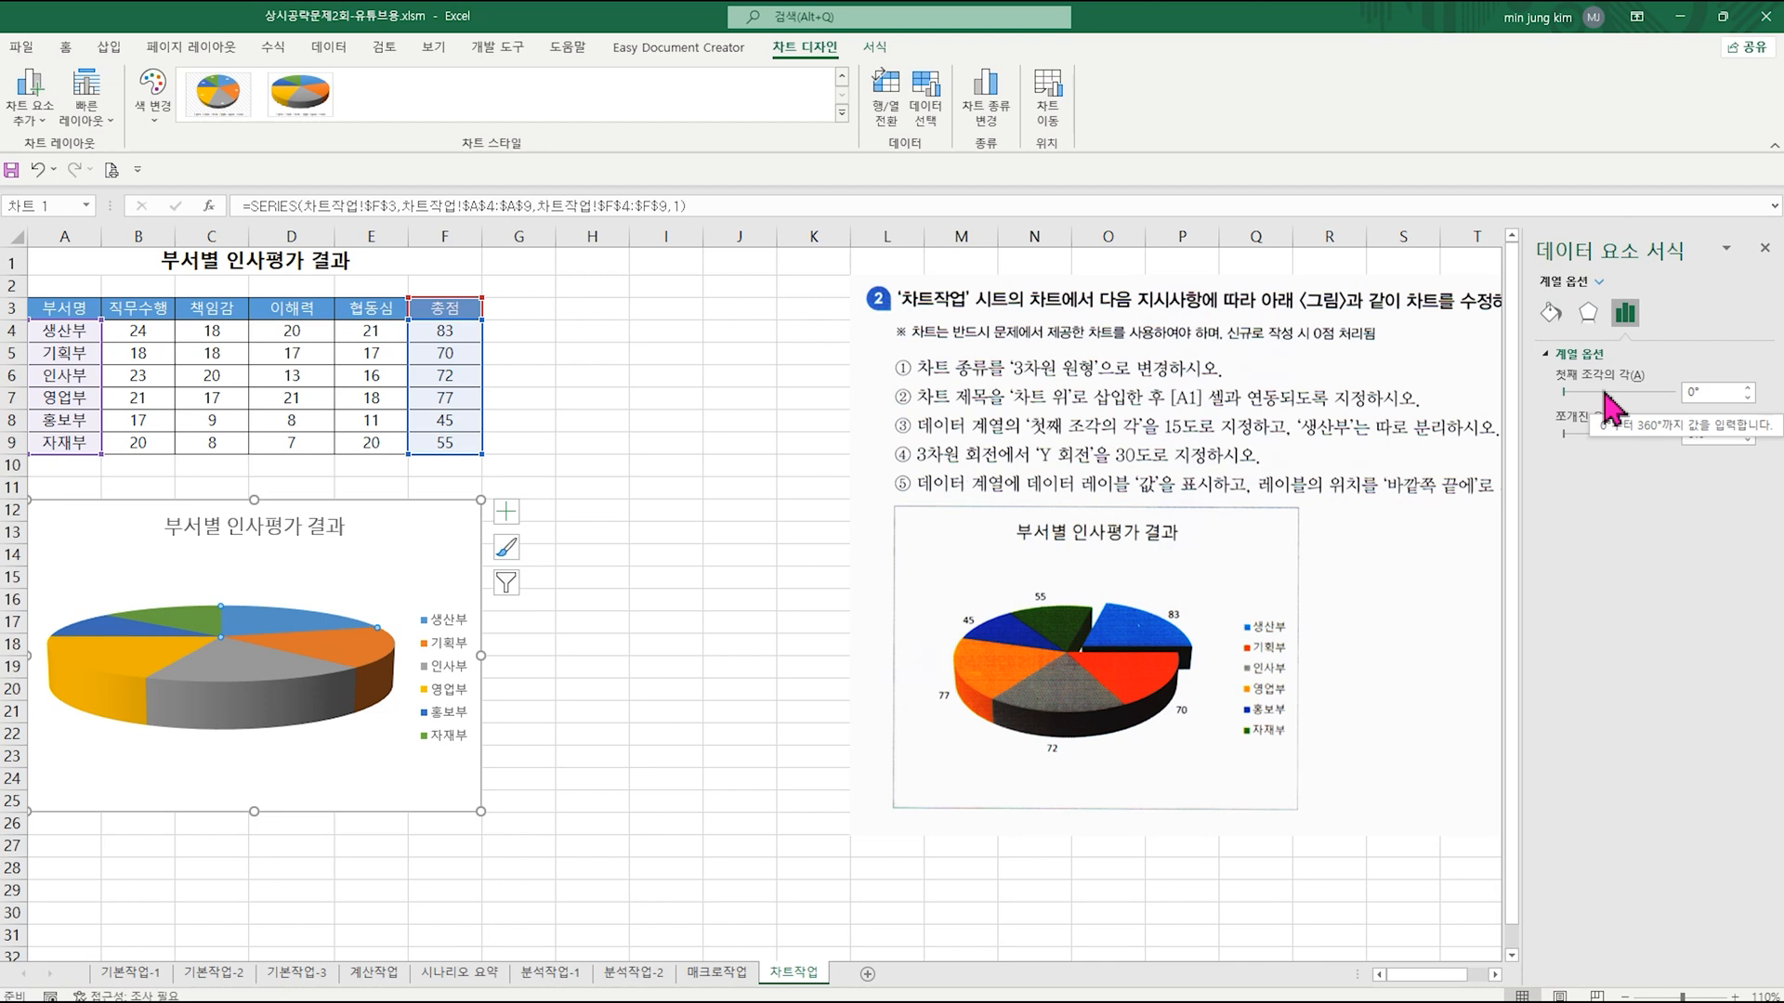
{"action": "left_click", "coordinate": [1550, 313]}
{"action": "left_click", "coordinate": [1587, 313]}
{"action": "left_click", "coordinate": [1625, 313]}
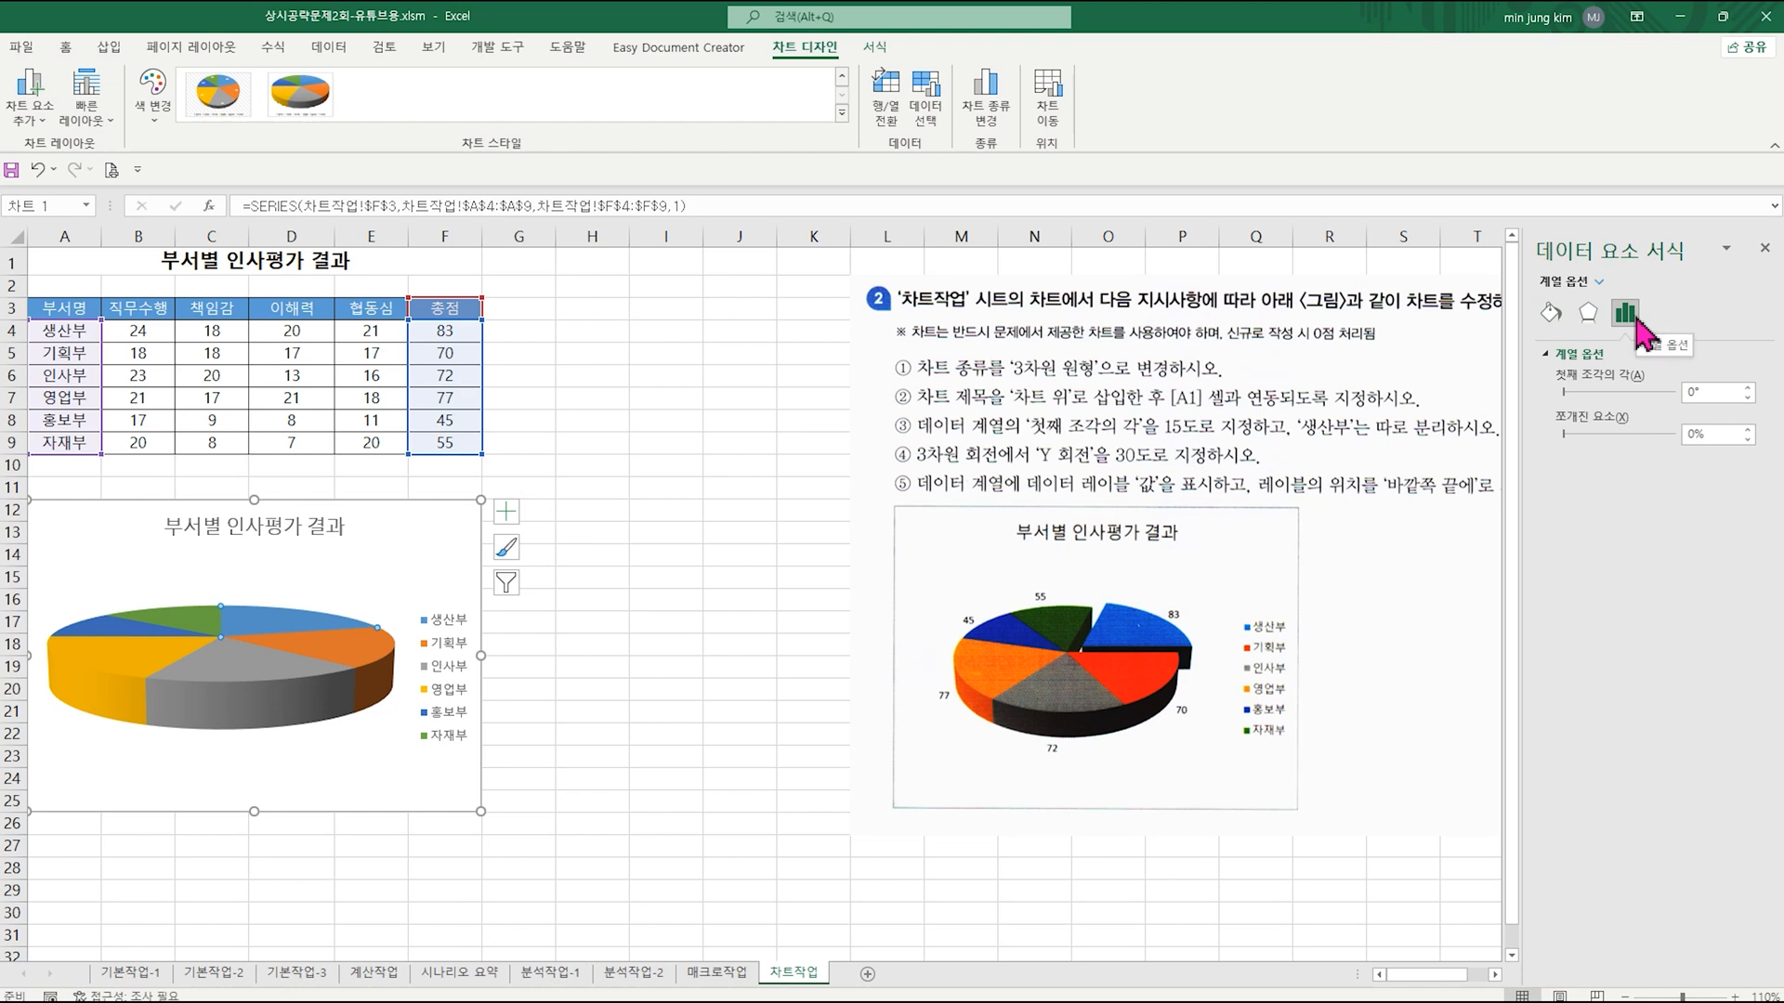
{"action": "left_click", "coordinate": [1748, 388]}
{"action": "left_click", "coordinate": [1748, 388]}
{"action": "left_click", "coordinate": [1748, 389]}
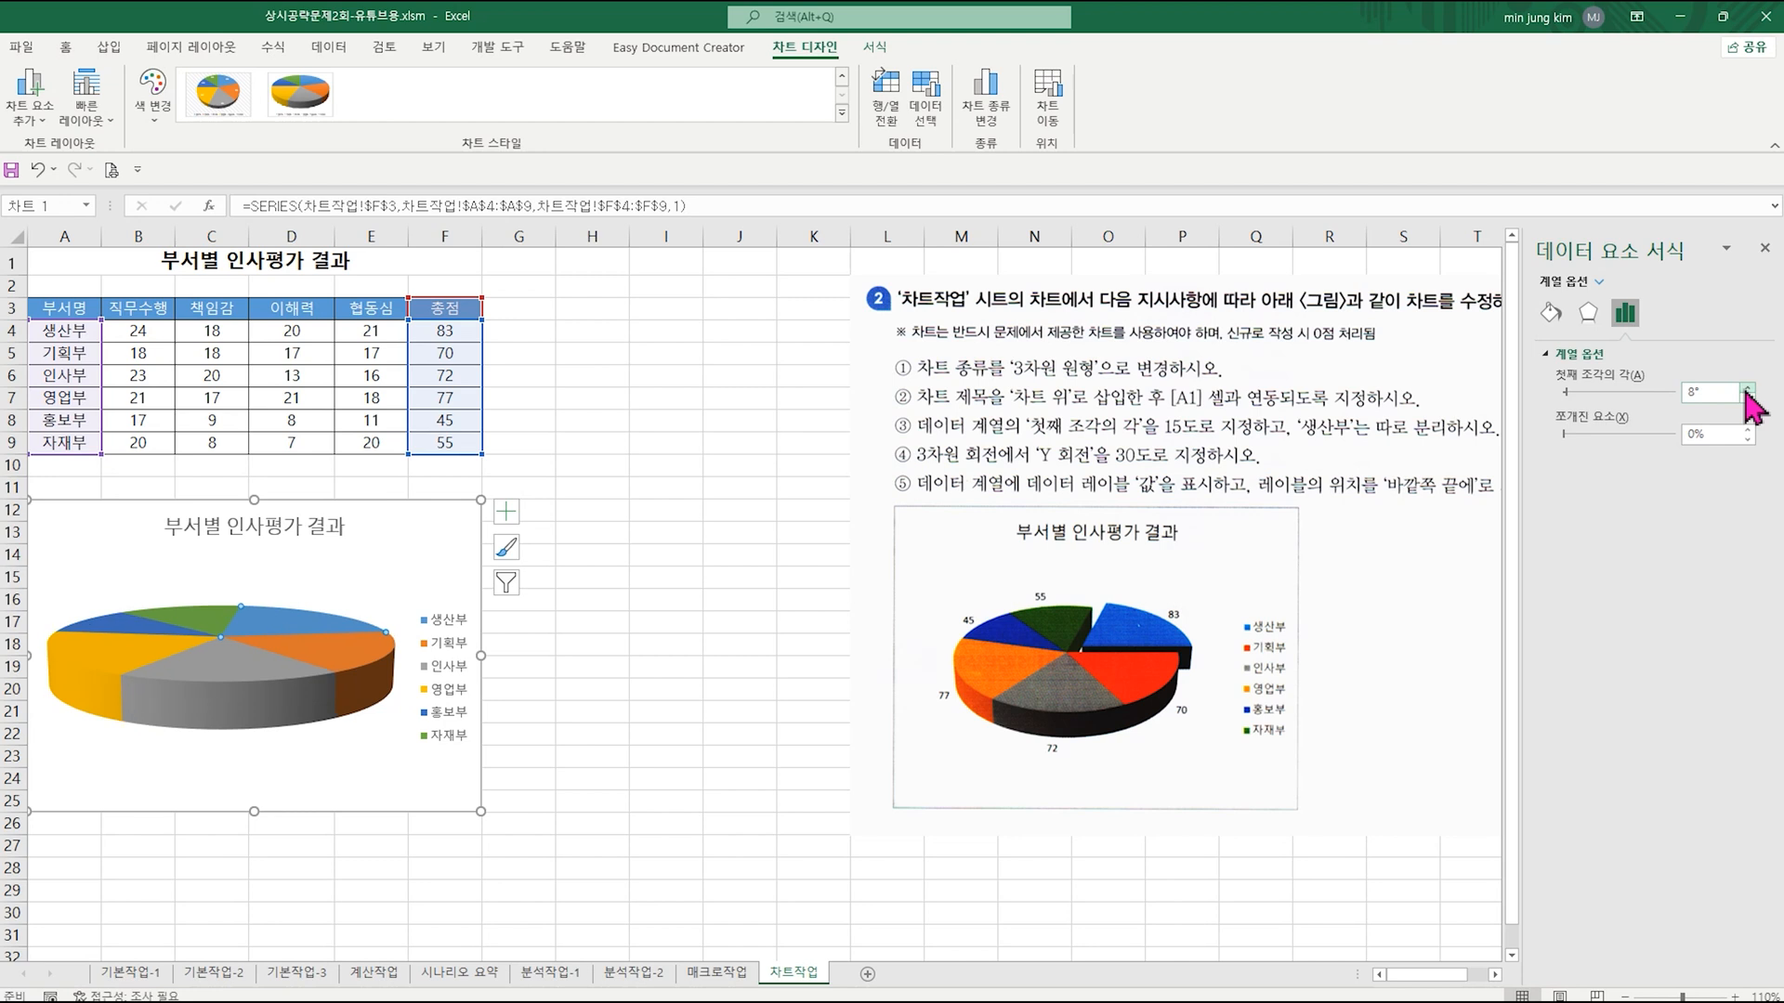
{"action": "left_click", "coordinate": [1748, 389]}
{"action": "left_click", "coordinate": [1748, 388]}
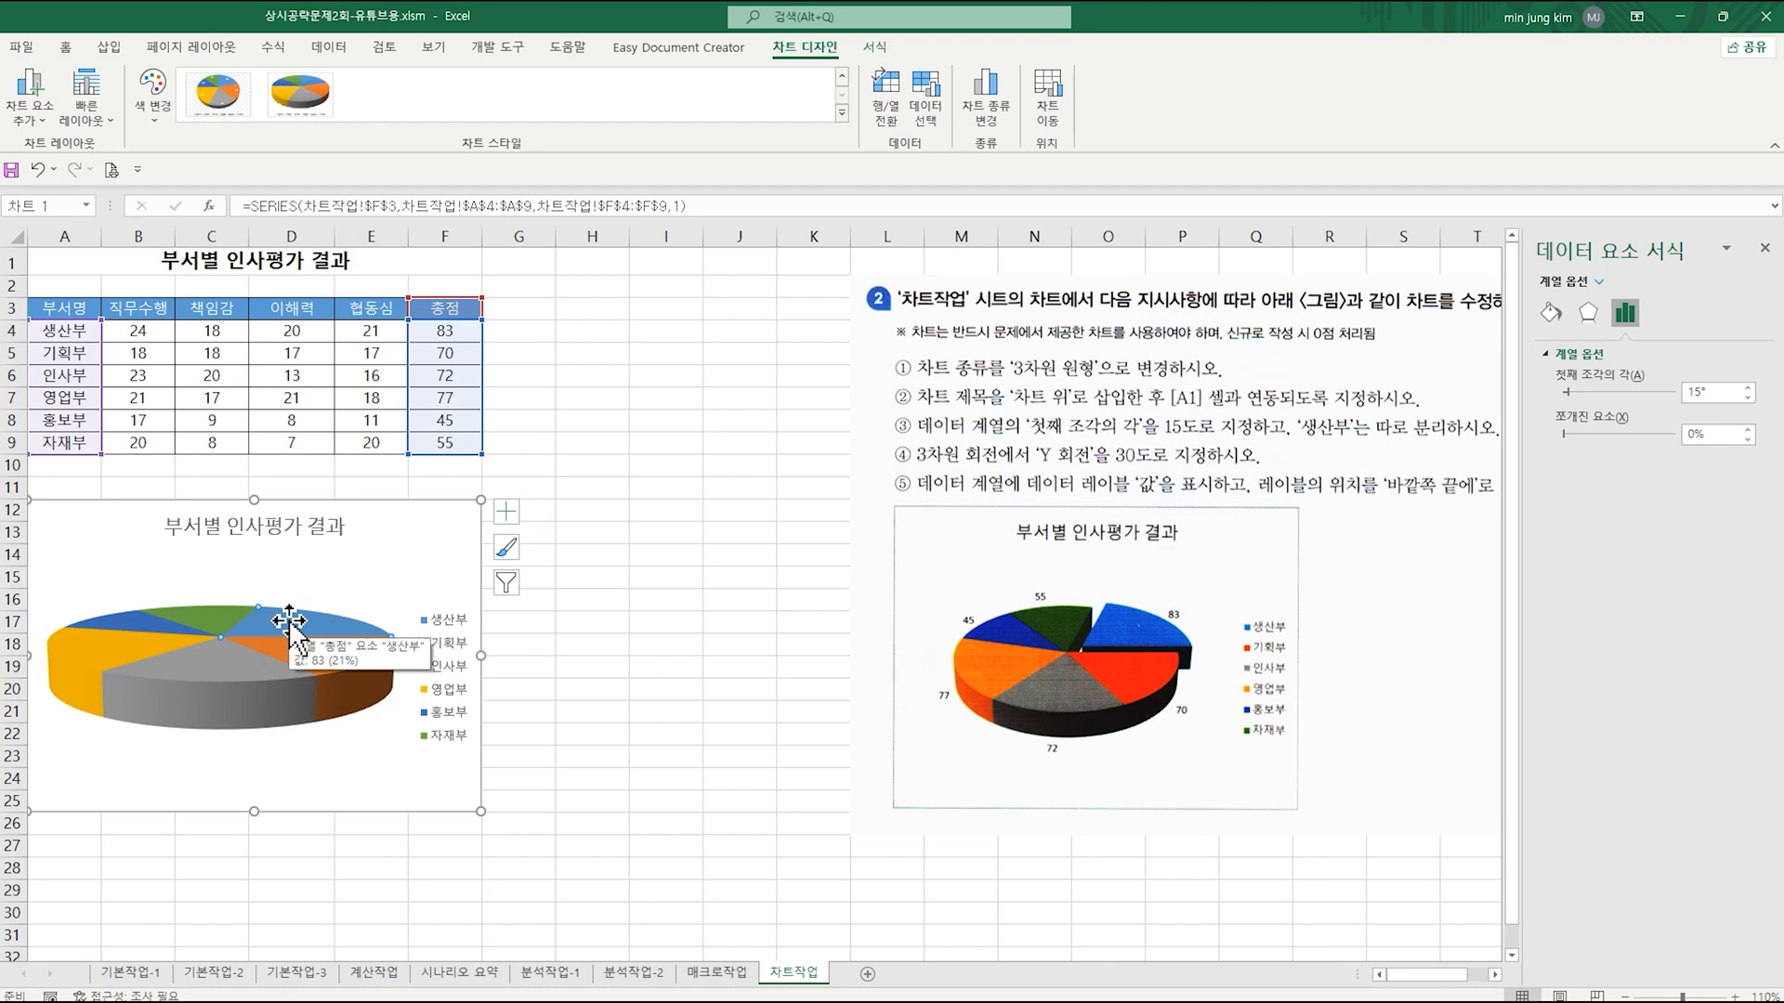
{"action": "left_click_drag", "start_coordinate": [295, 620], "coordinate": [313, 605]}
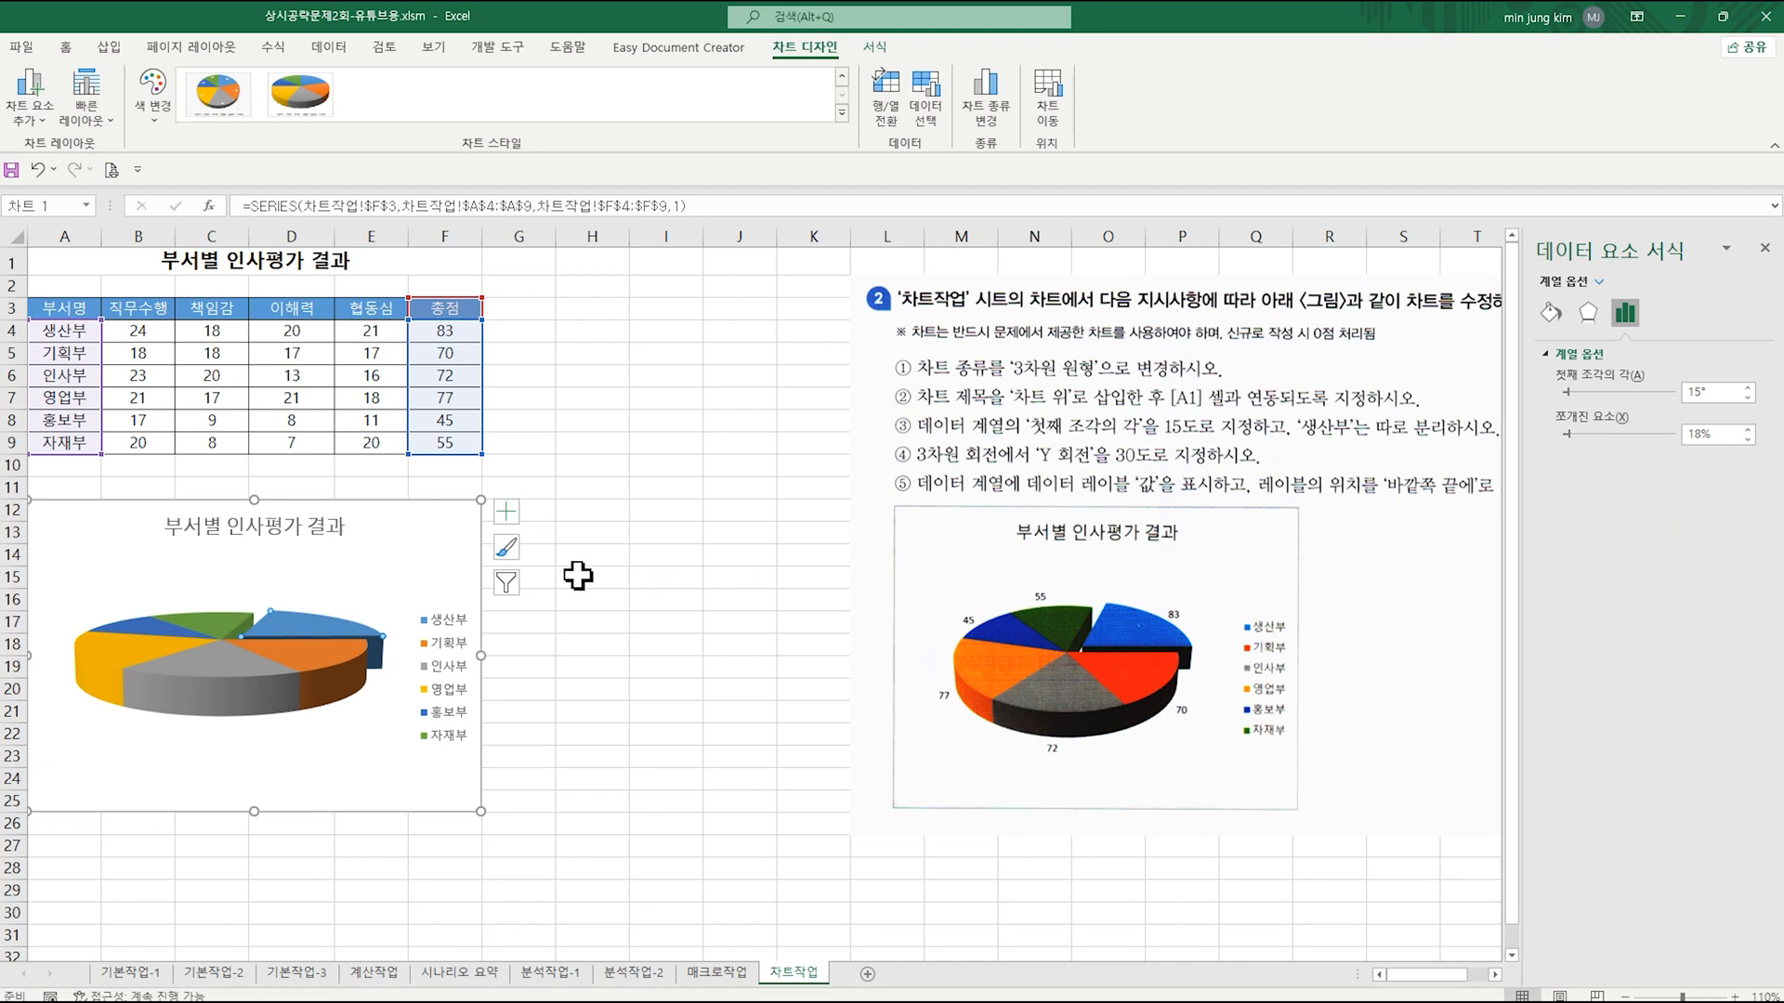
Step: Set the pie chart's Y rotation (Y 회전) to 30° in the chart area's 3차원 회전 settings
{"action": "left_click", "coordinate": [409, 558]}
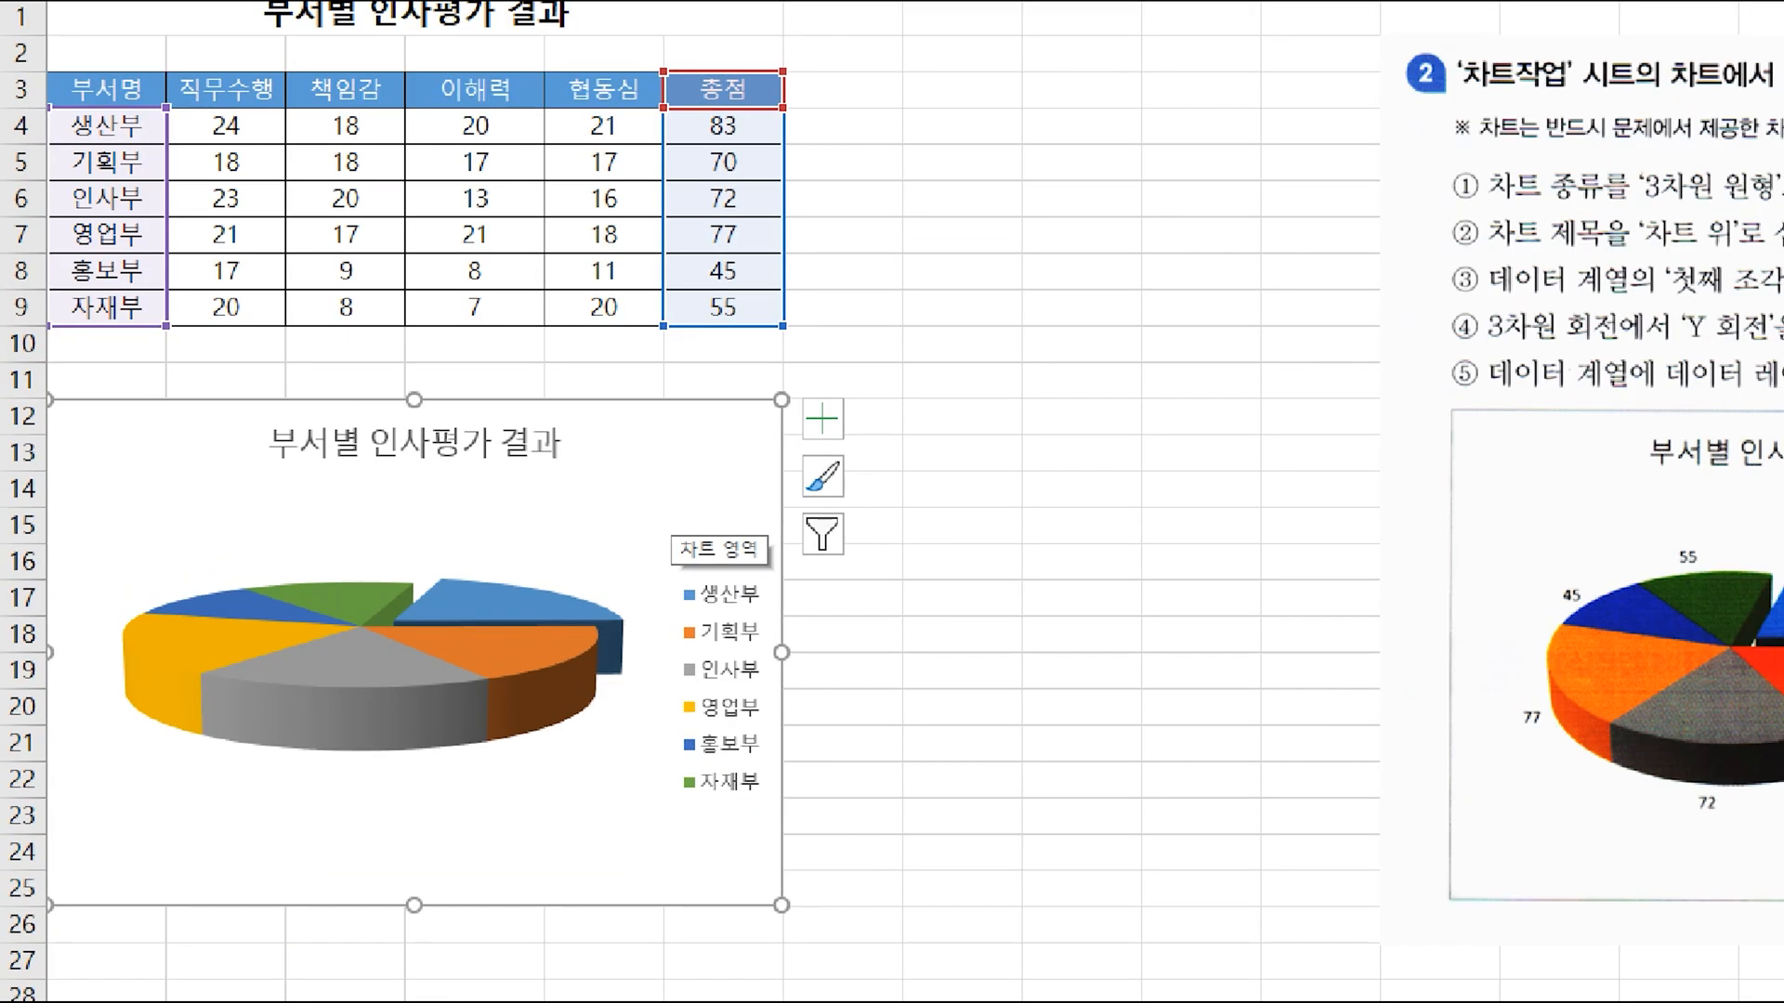
{"action": "left_click_drag", "start_coordinate": [384, 514], "coordinate": [510, 483]}
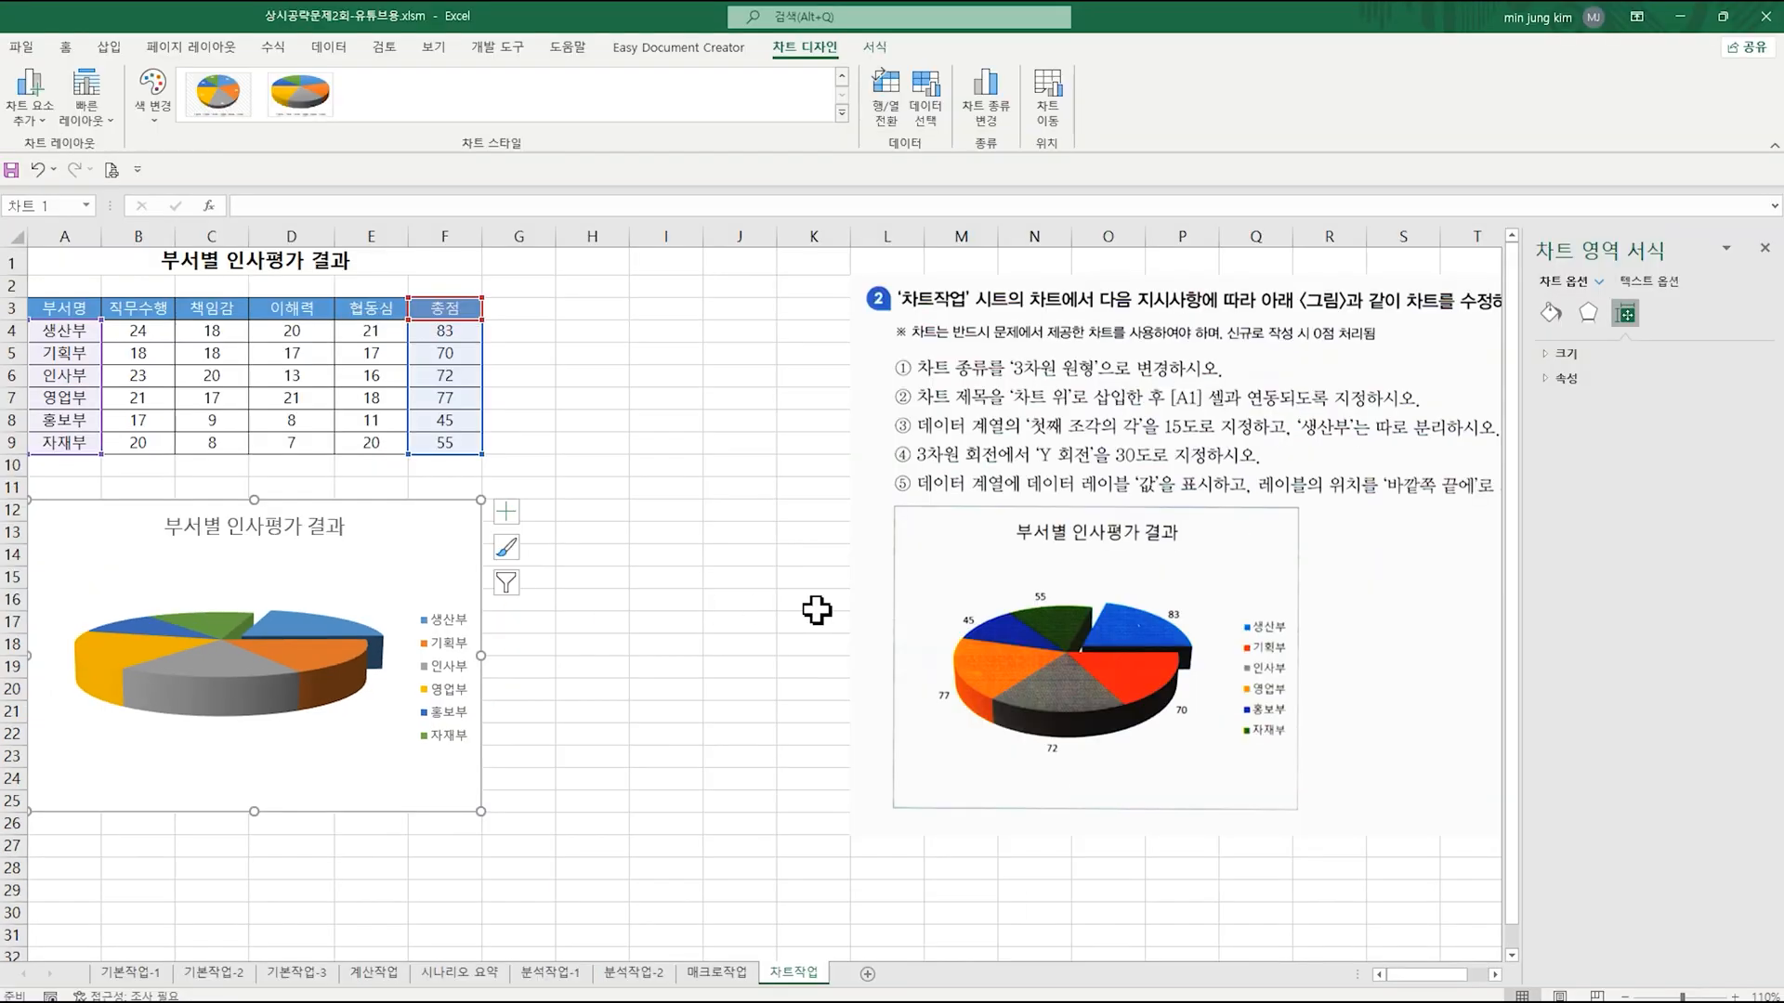
{"action": "left_click", "coordinate": [1591, 314]}
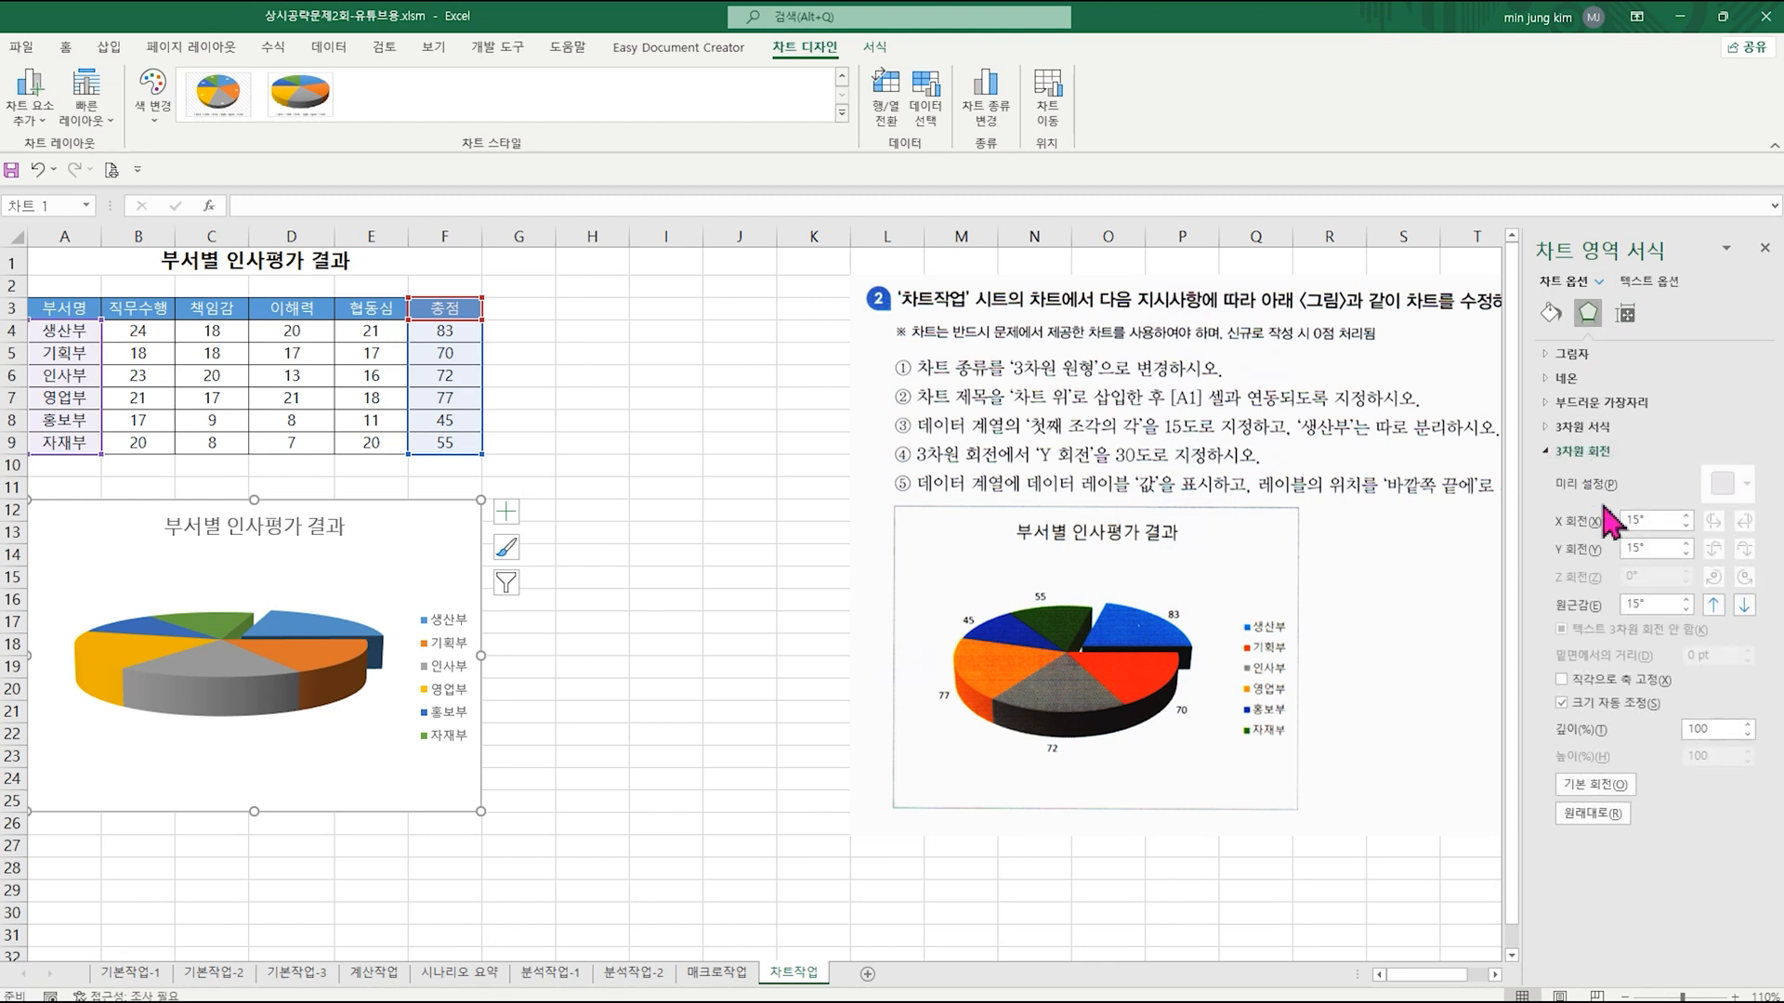
{"action": "left_click", "coordinate": [1687, 544]}
{"action": "left_click", "coordinate": [1686, 555]}
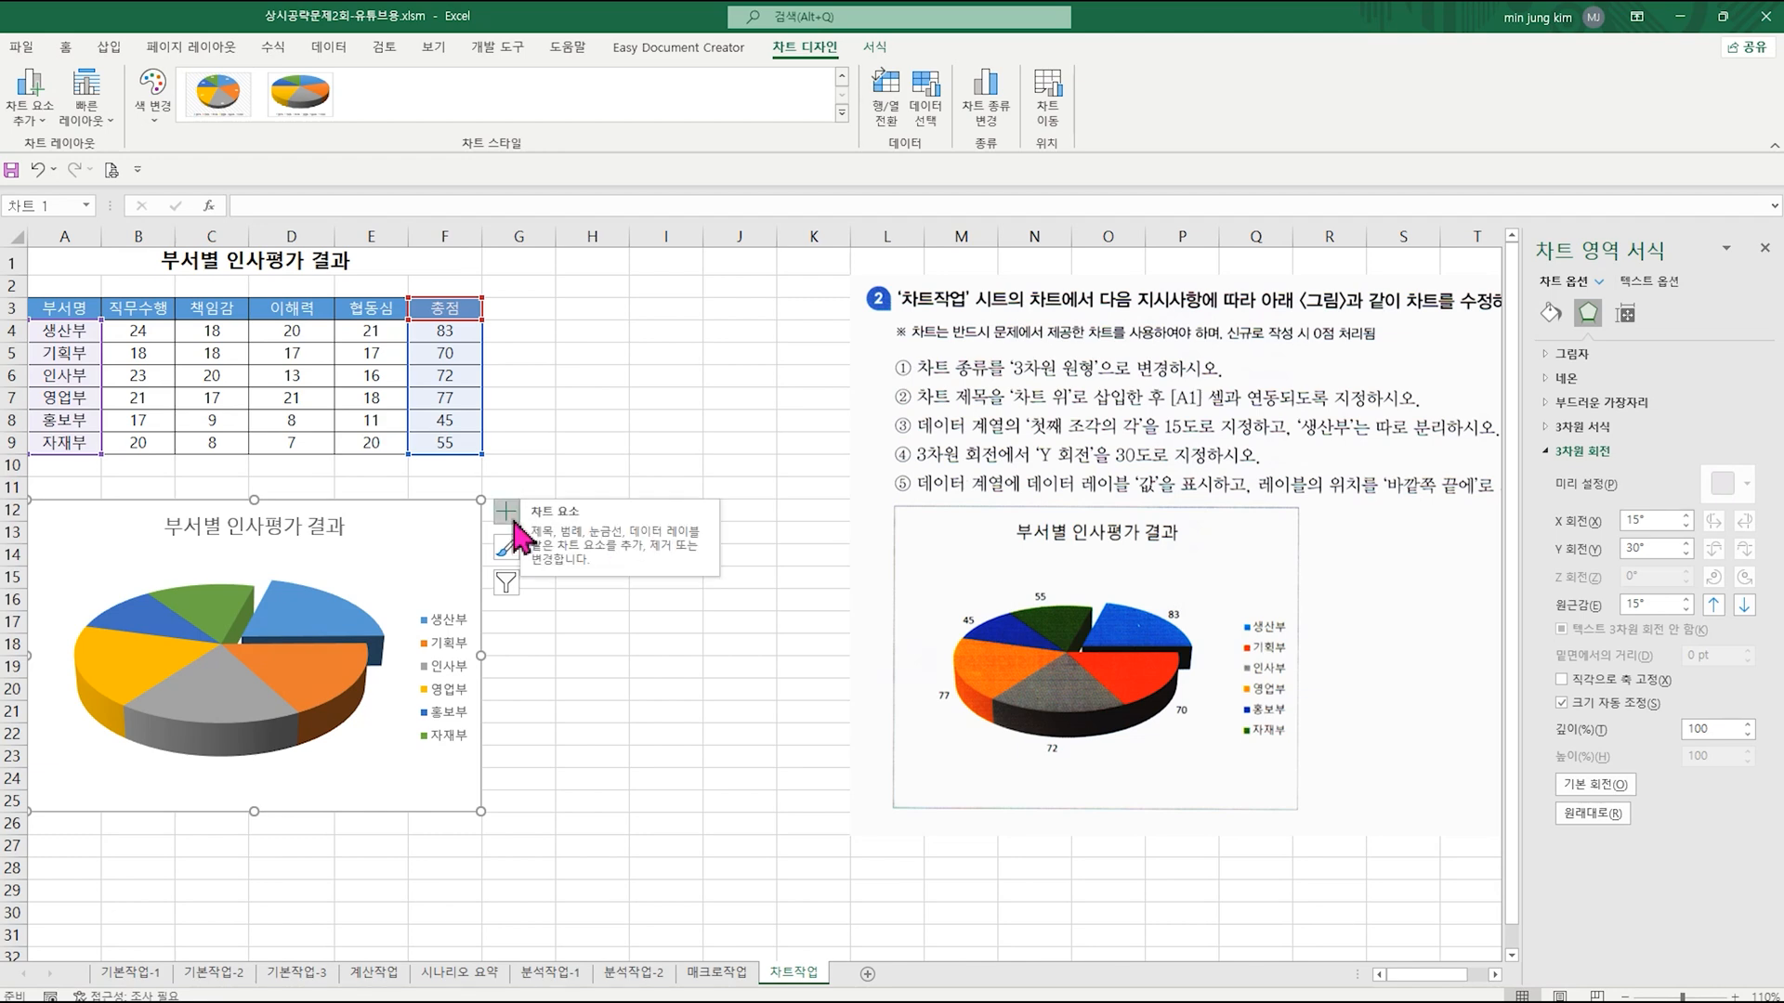
Step: Add value data labels to the pie chart at the outside end (바깥쪽 끝에) and deselect the chart
{"action": "left_click", "coordinate": [511, 519]}
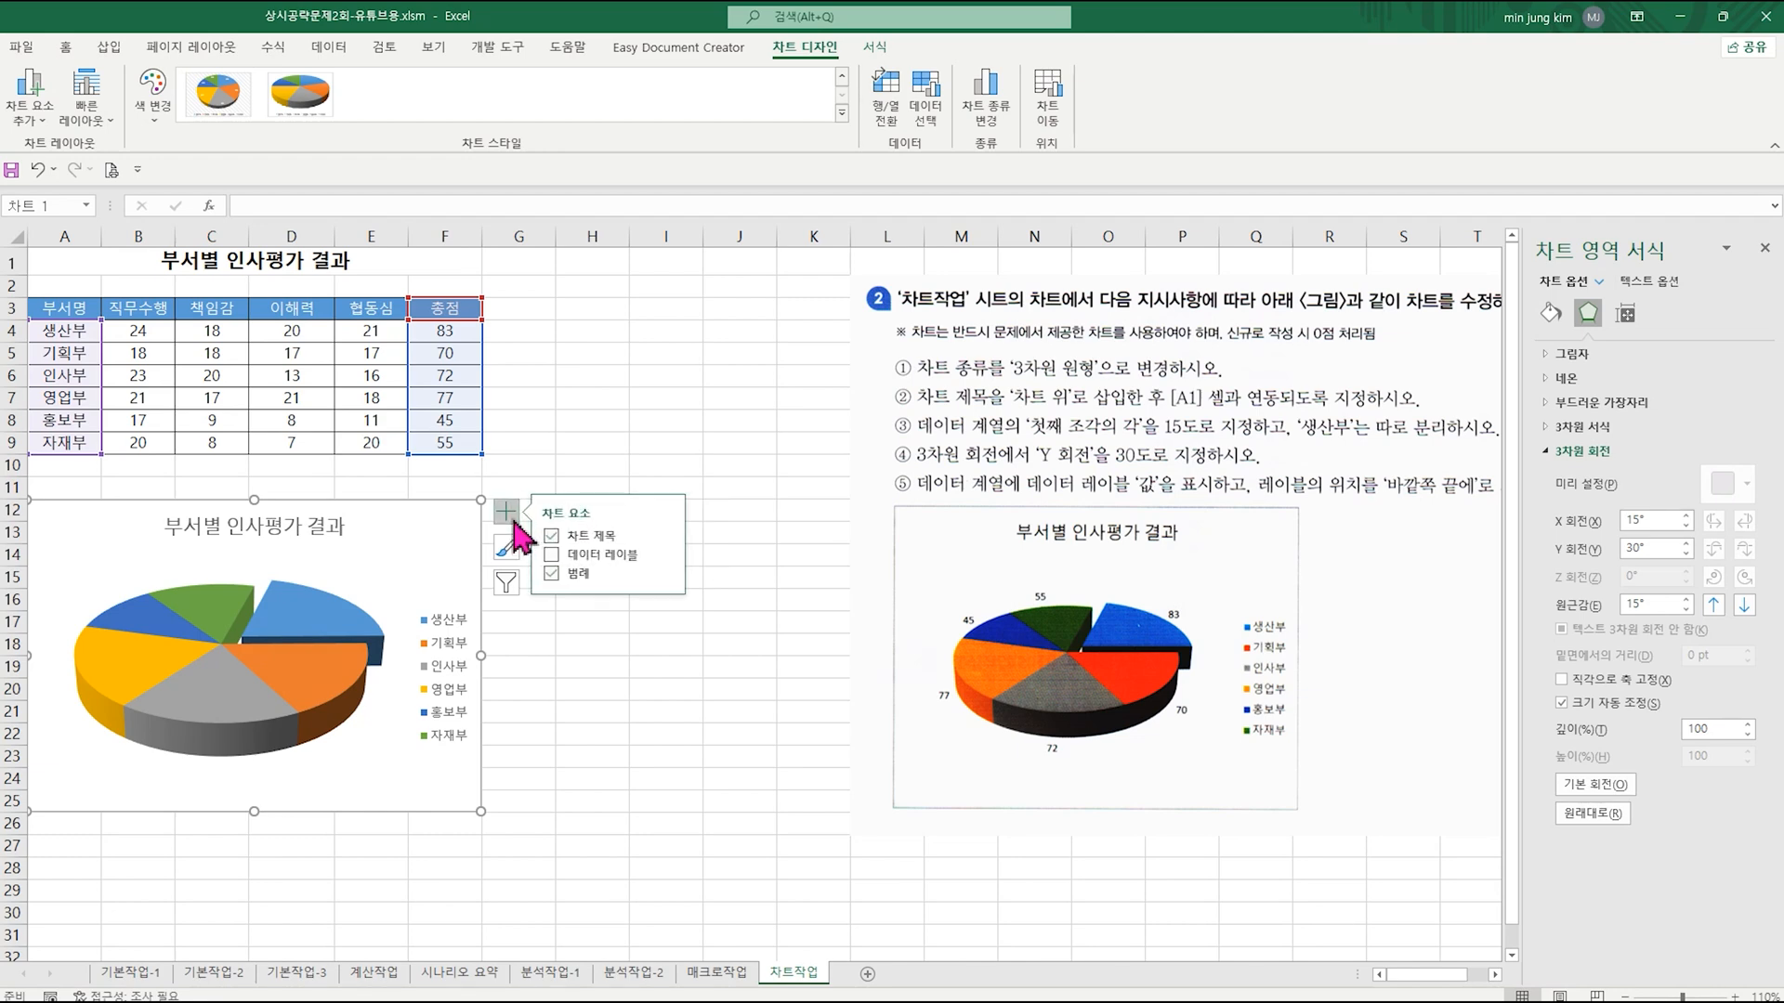
{"action": "left_click", "coordinate": [666, 557]}
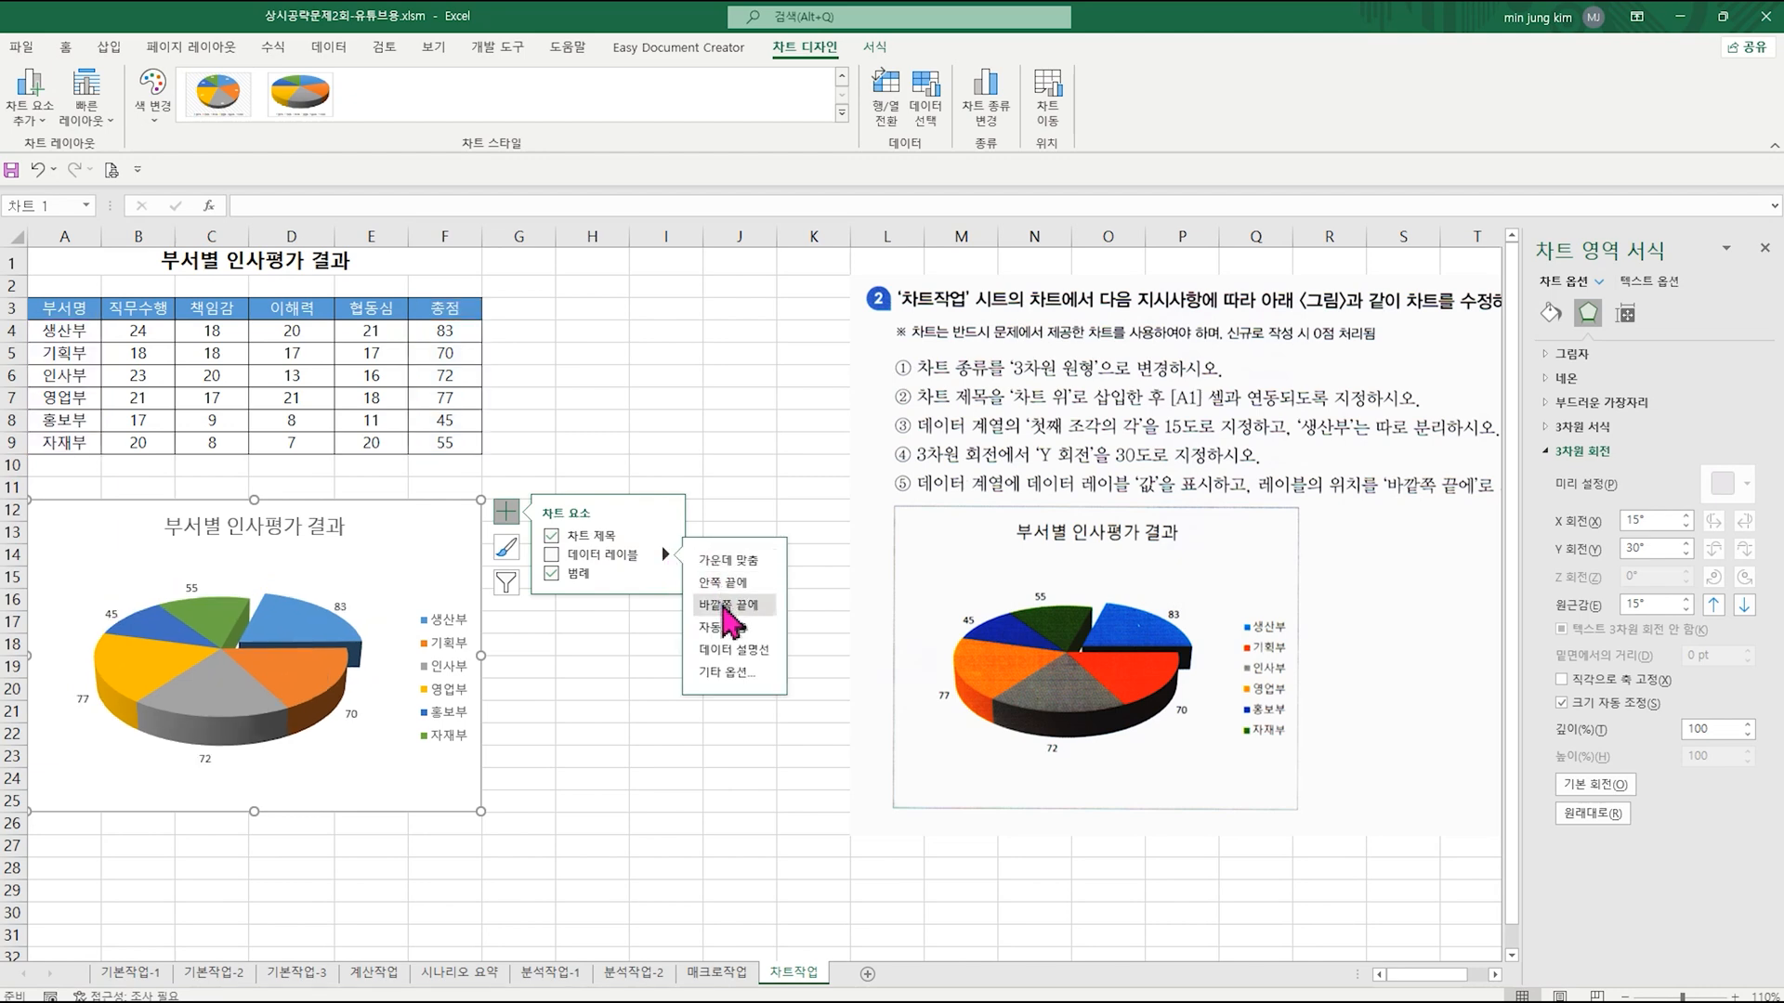
{"action": "left_click", "coordinate": [729, 606]}
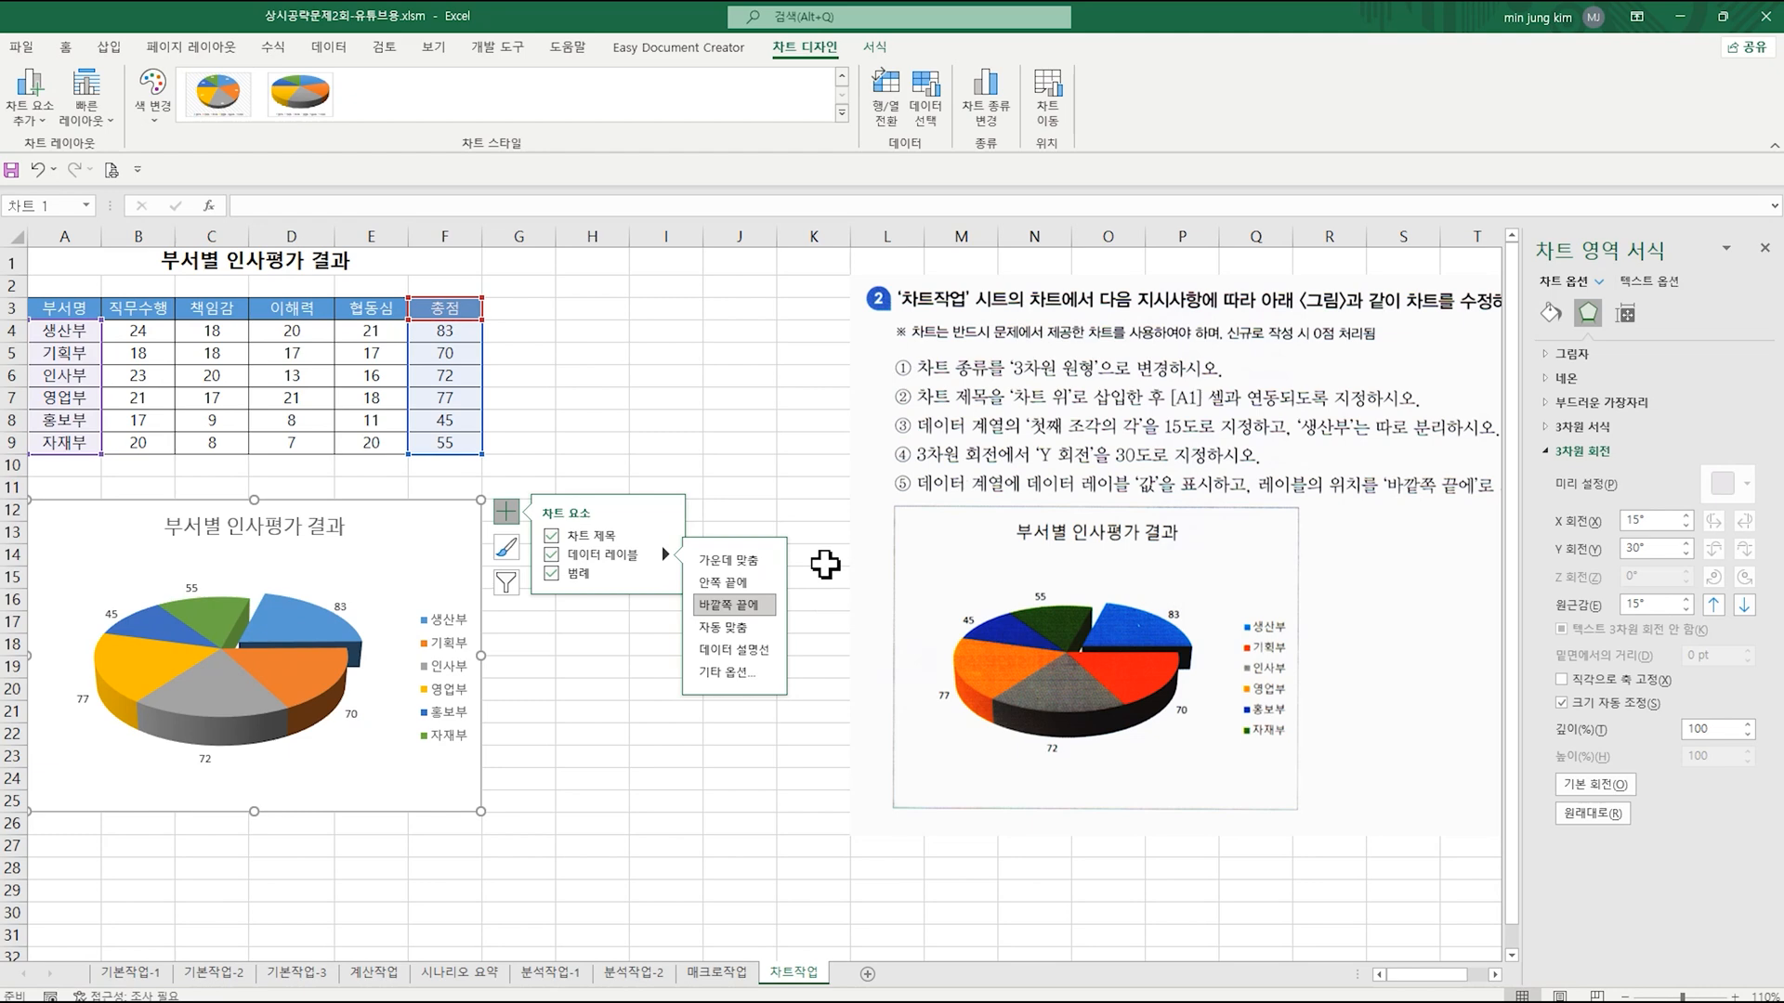
{"action": "left_click", "coordinate": [821, 470]}
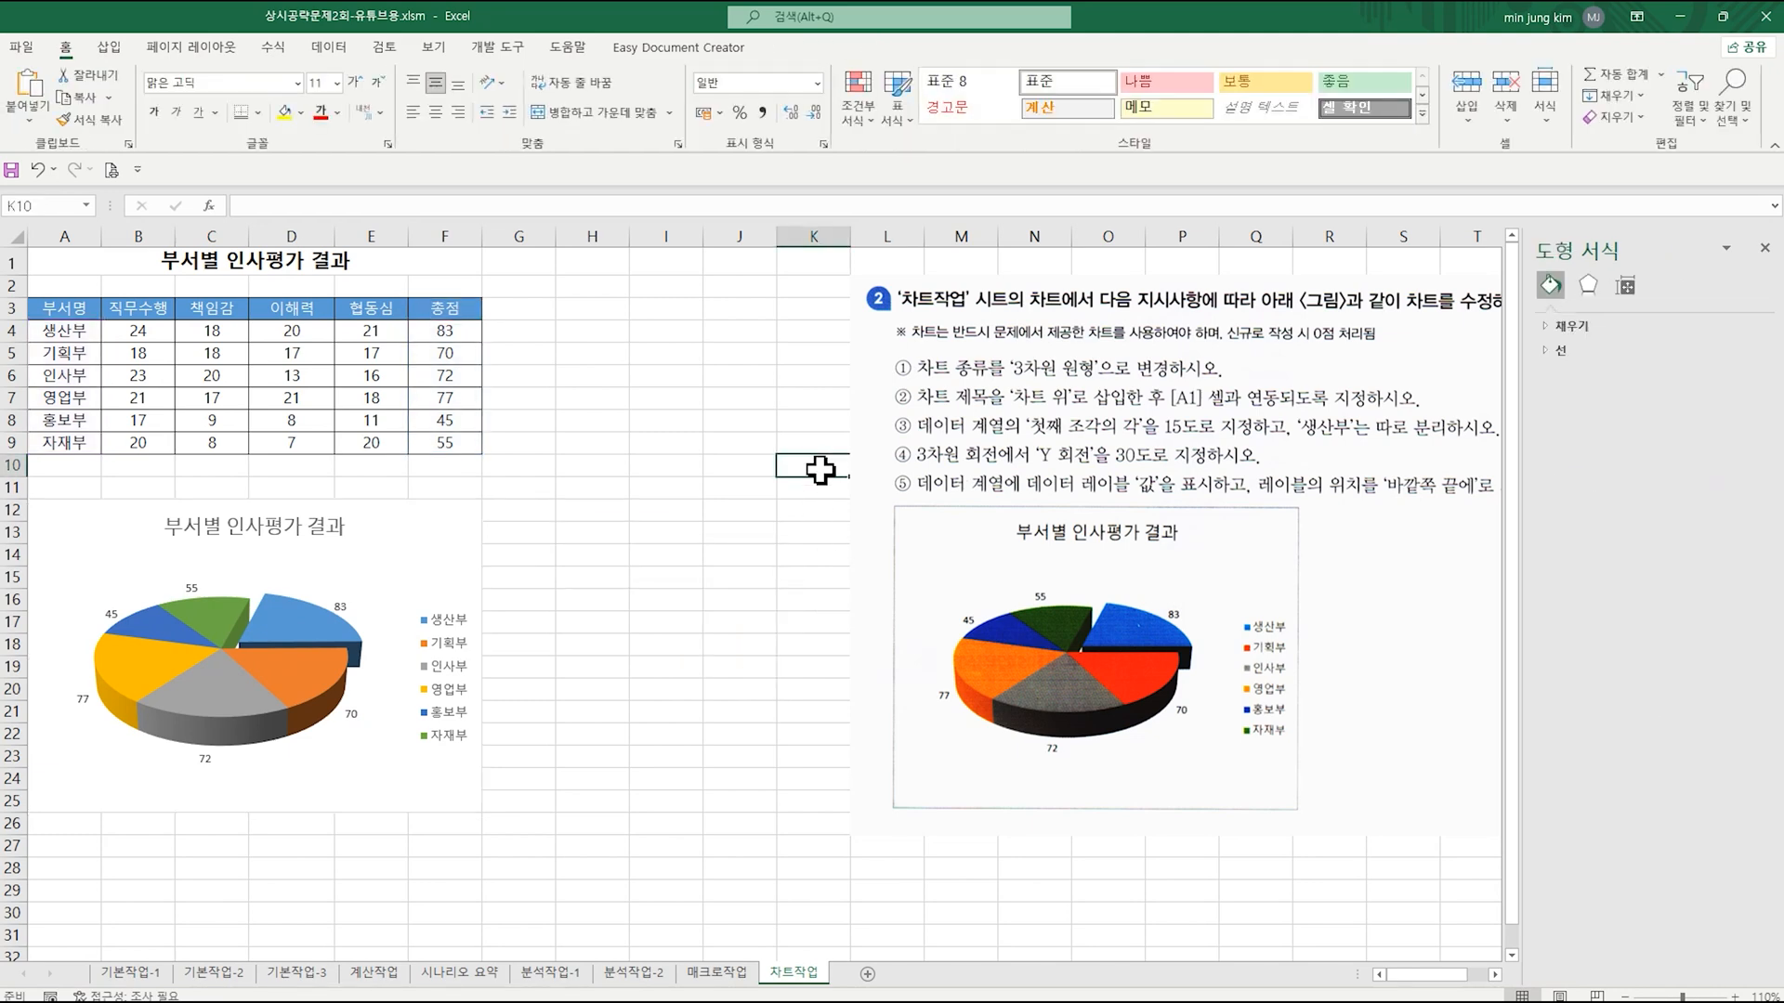